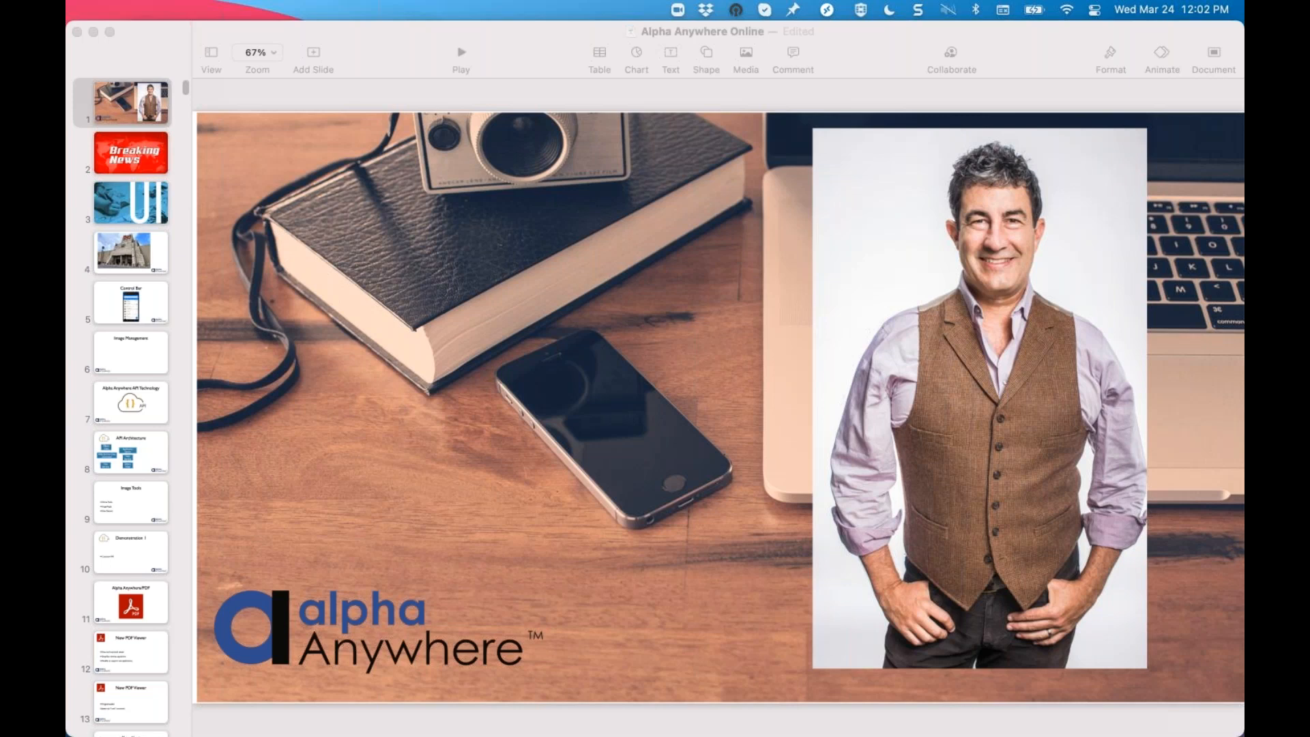
# Show the Breaking News slide and return to the presentation's opening slide
pyautogui.click(127, 162)
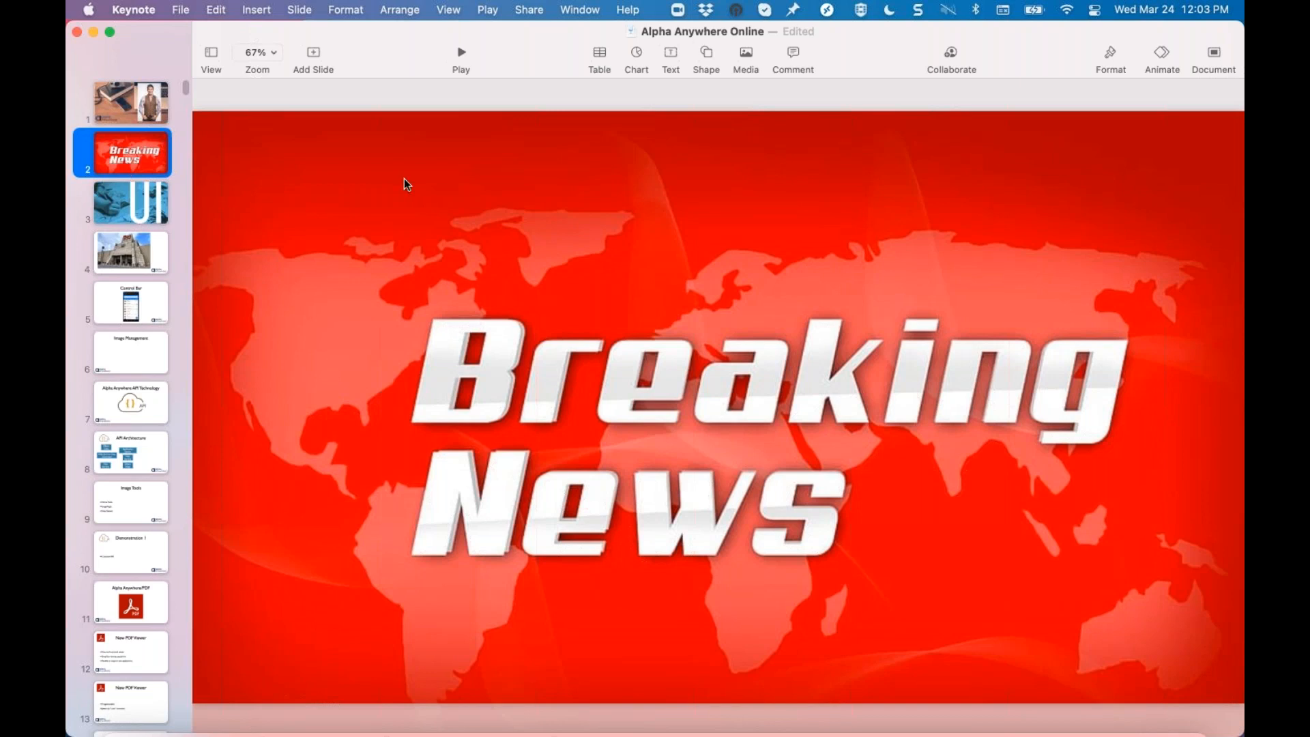
pyautogui.click(156, 106)
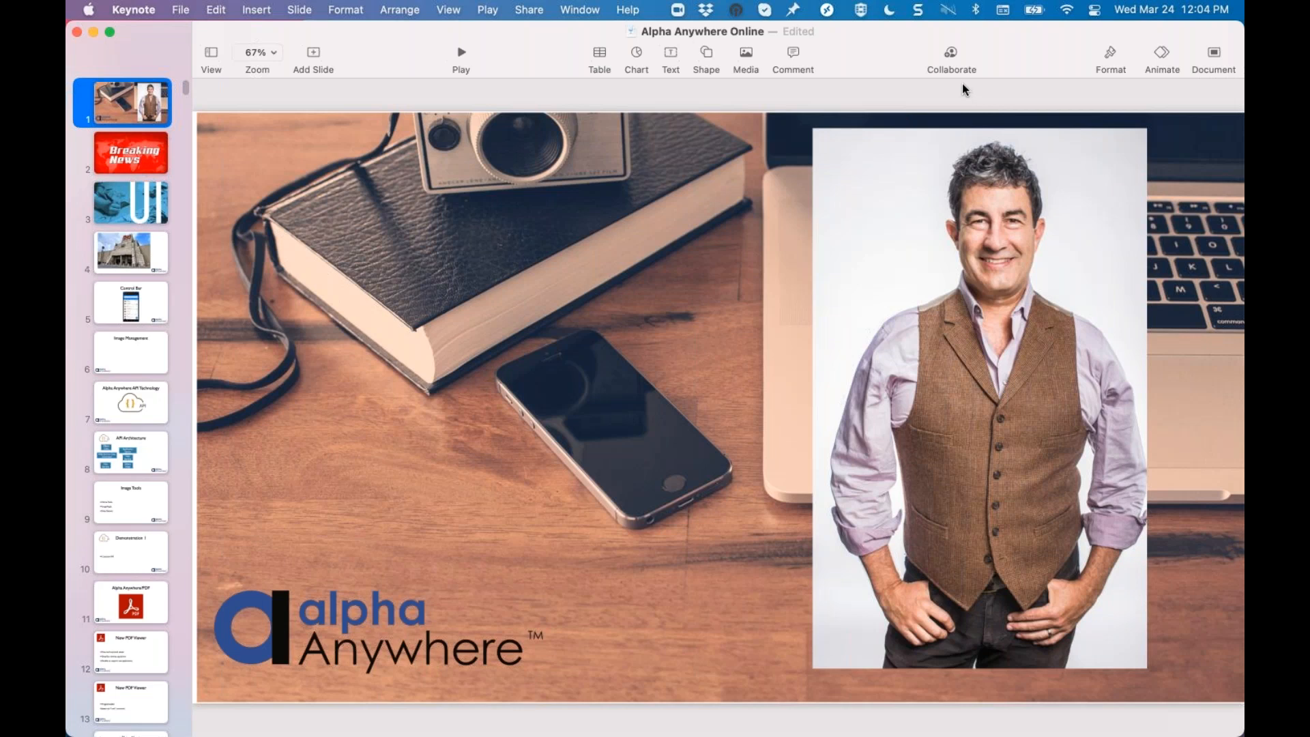
# Switch from the Keynote presentation to the Microsoft Remote Desktop session
pyautogui.press('super+Tab')
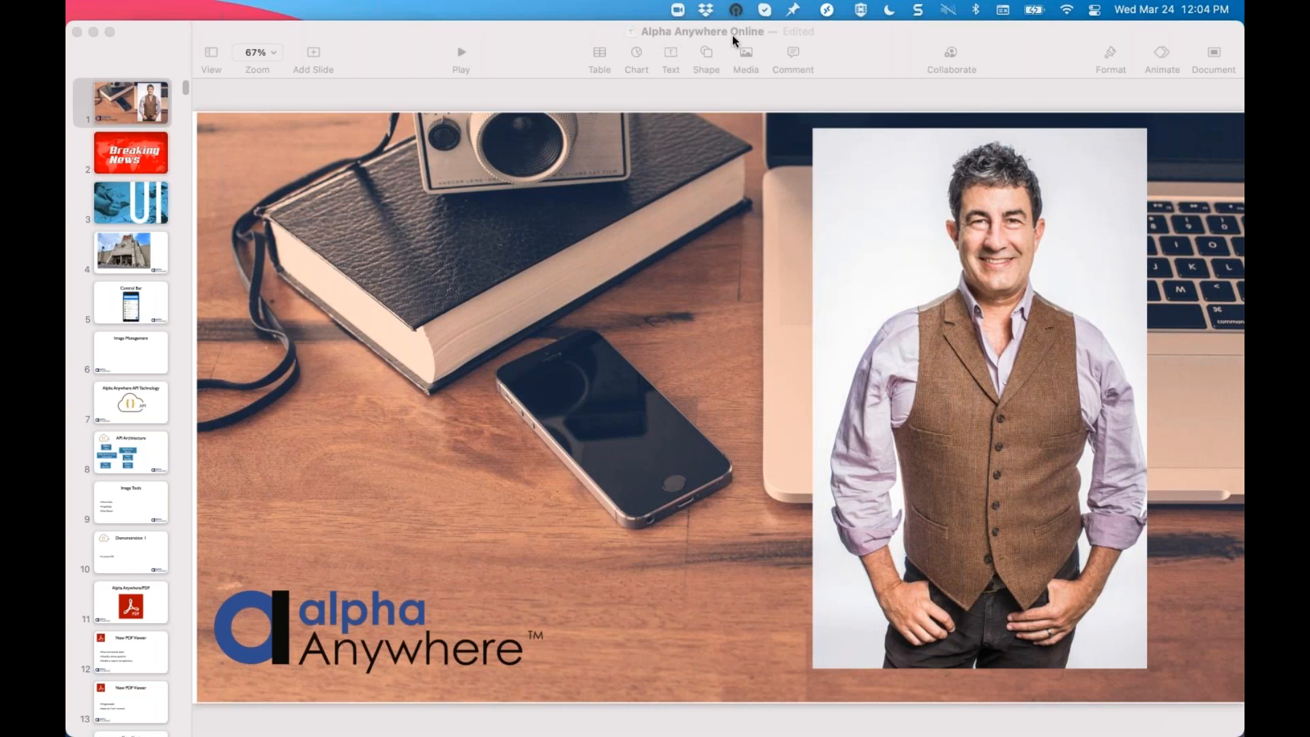
pyautogui.hotkey('ctrl', 'Up')
pyautogui.click(748, 71)
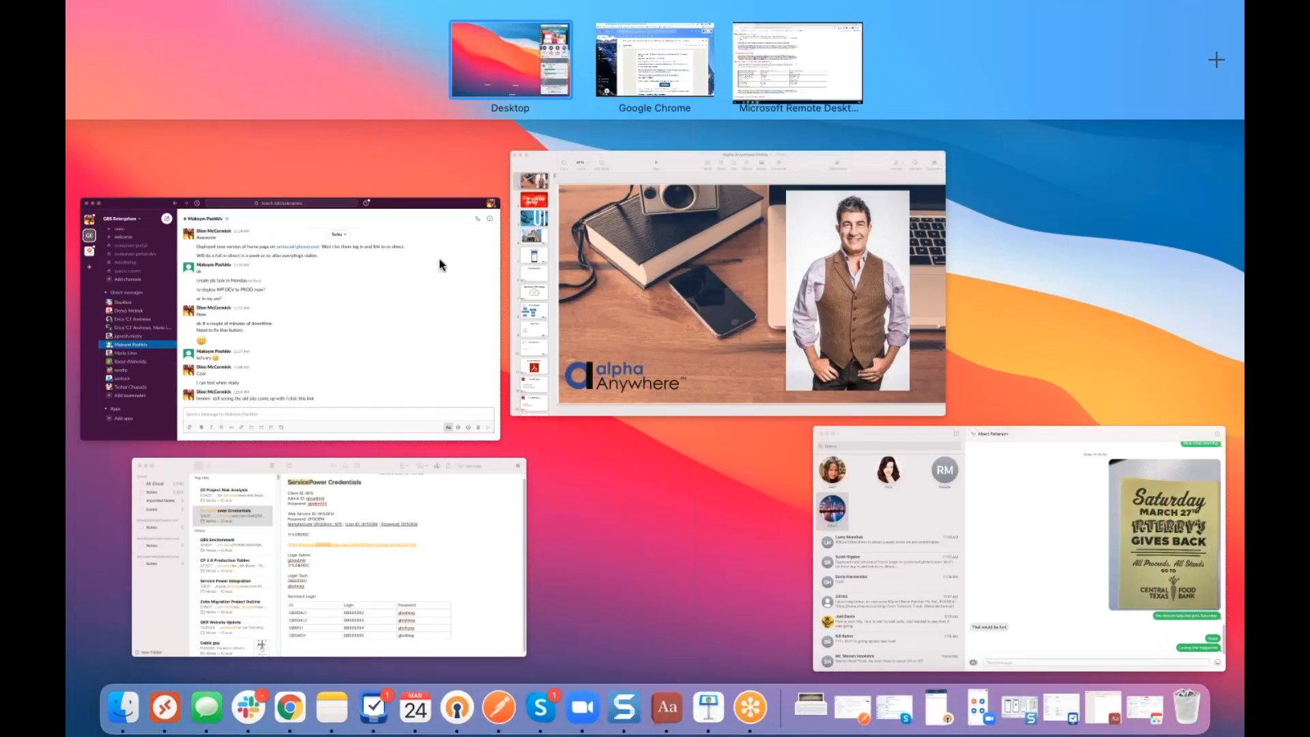
# Review the installed and available products in the Alpha Anywhere Universal Installer
pyautogui.scroll(-3, 498, 389)
pyautogui.scroll(3, 498, 389)
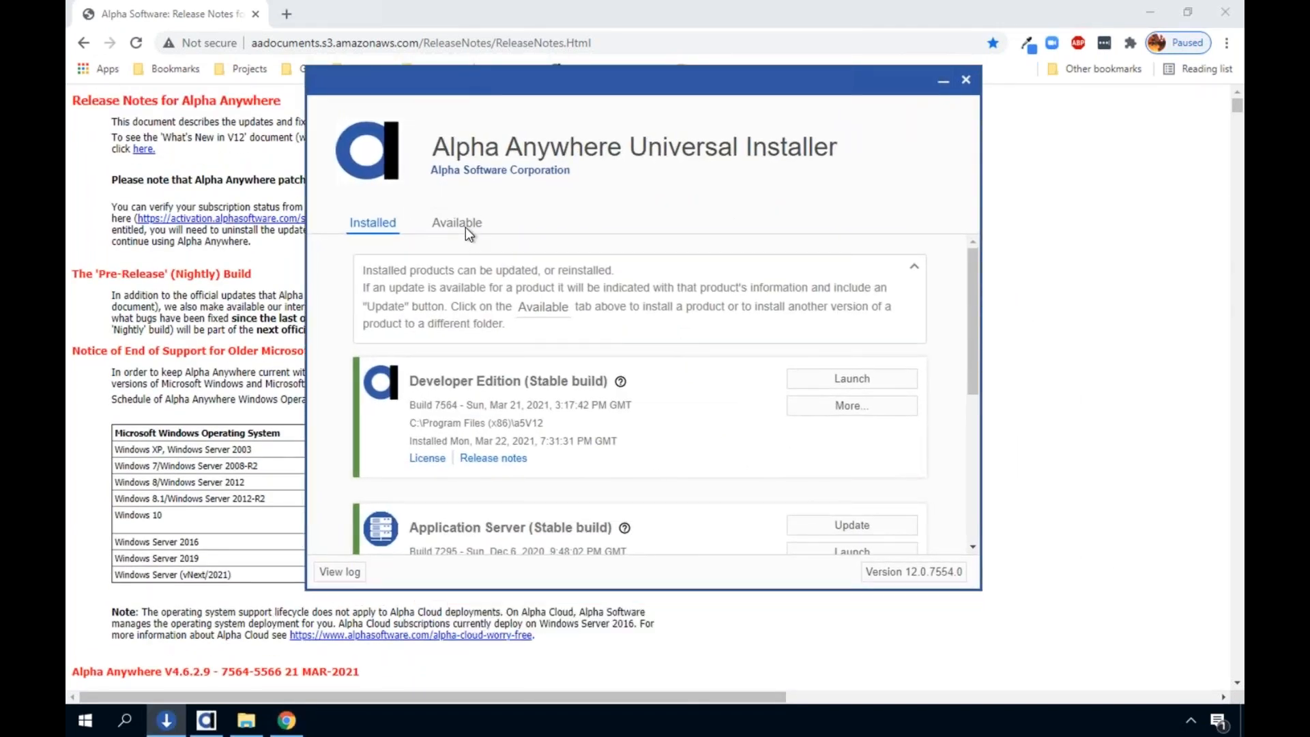
pyautogui.click(465, 227)
pyautogui.scroll(-2, 487, 368)
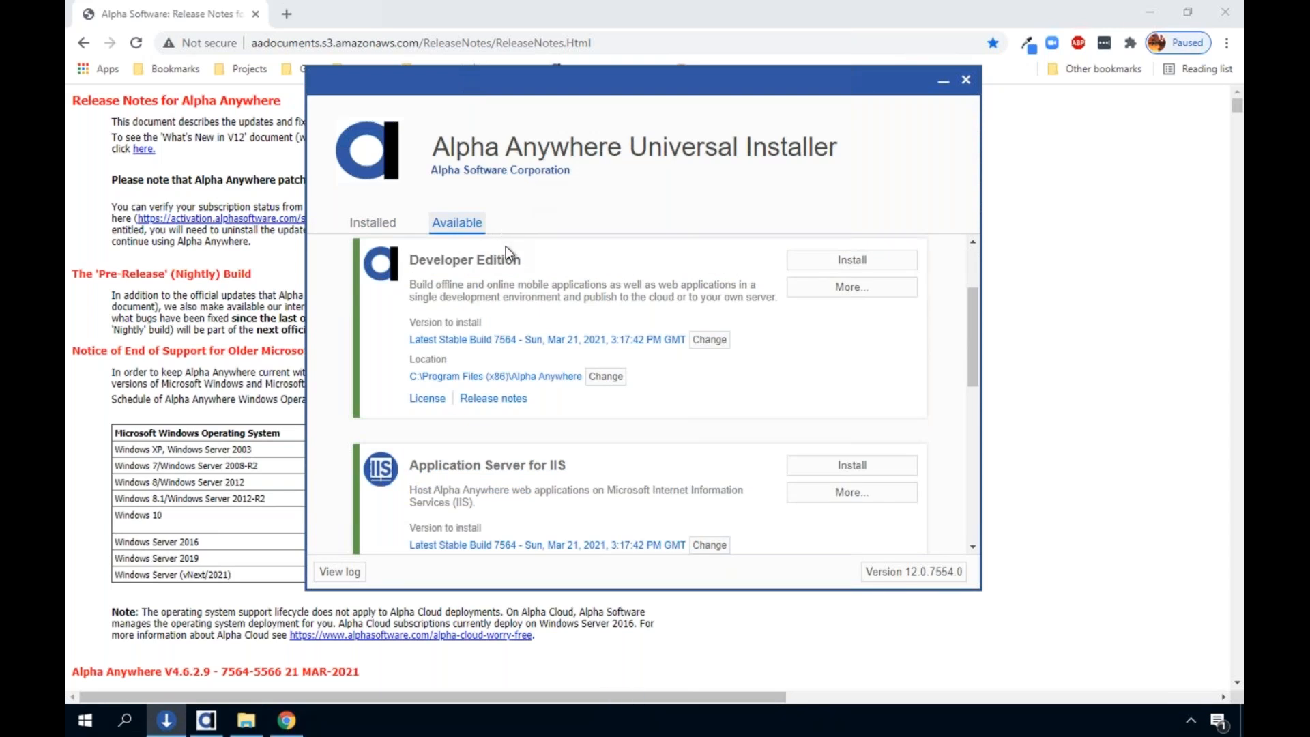
pyautogui.scroll(-3, 522, 276)
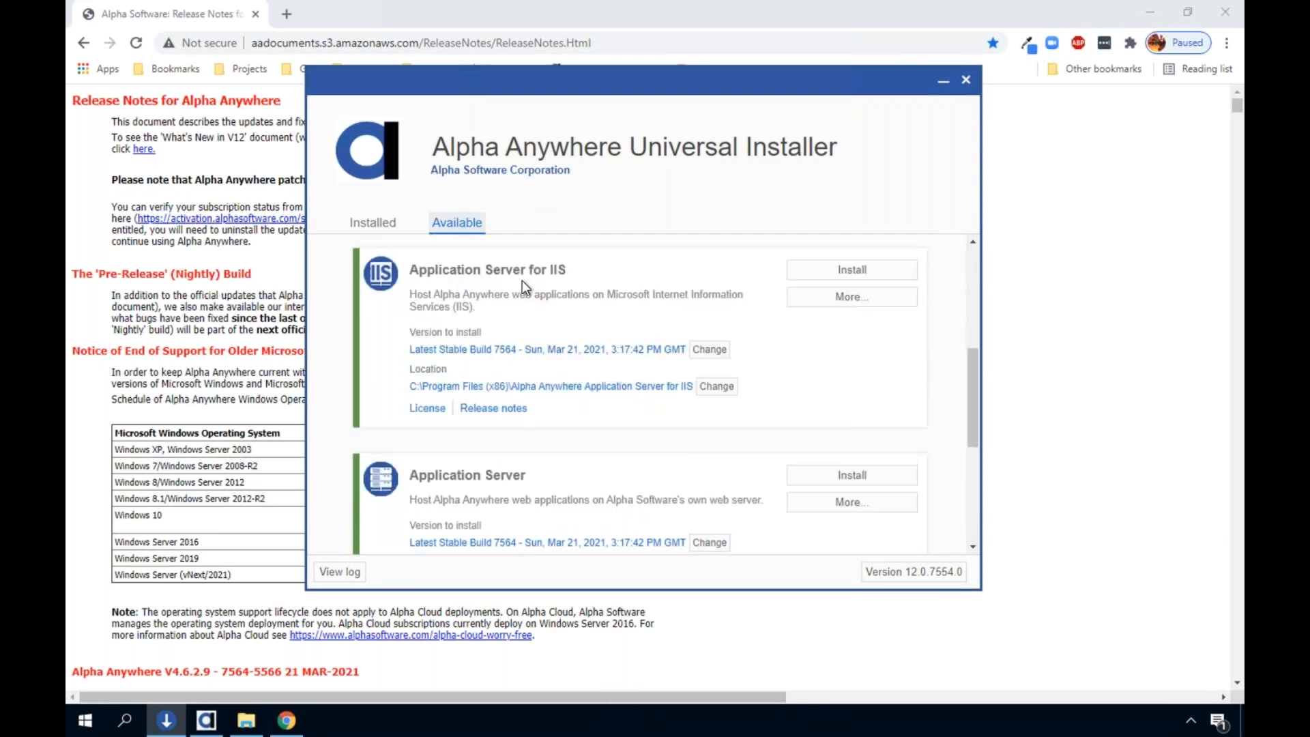
pyautogui.scroll(-3, 526, 286)
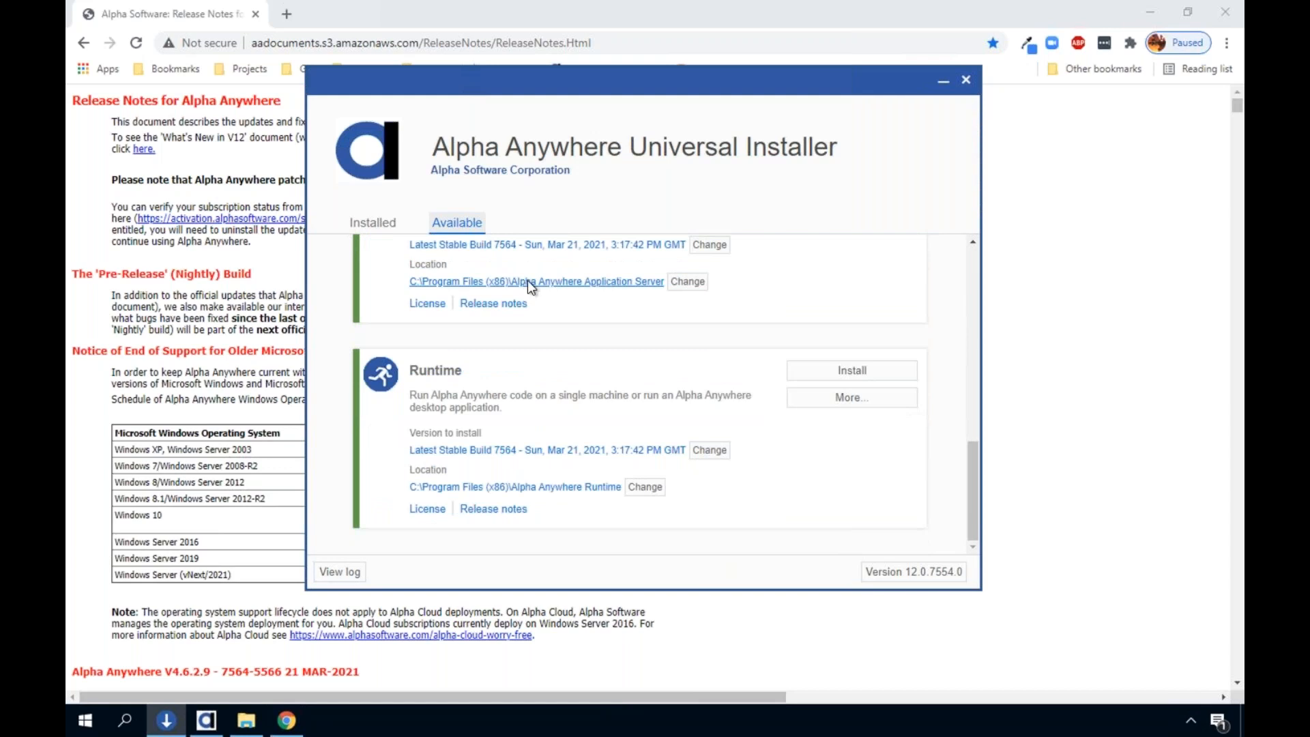
pyautogui.scroll(8, 526, 280)
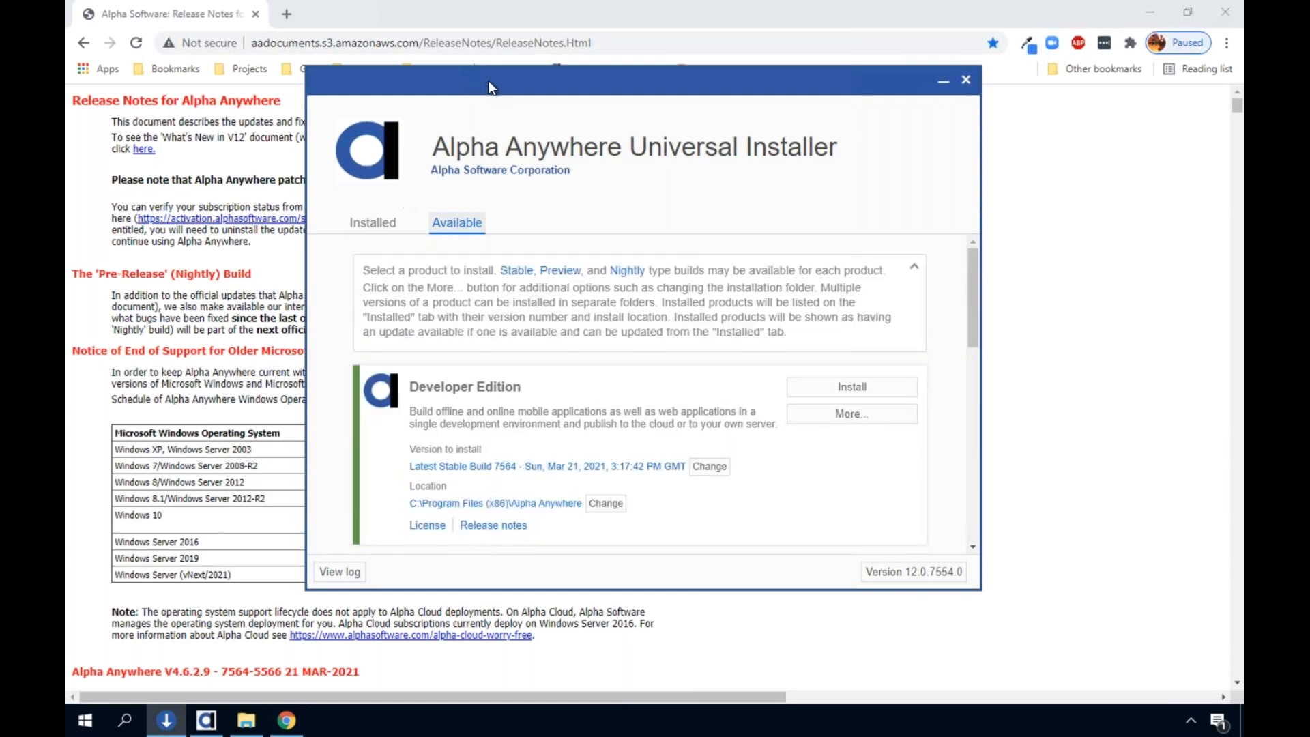
pyautogui.moveTo(475, 85); pyautogui.dragTo(446, 77)
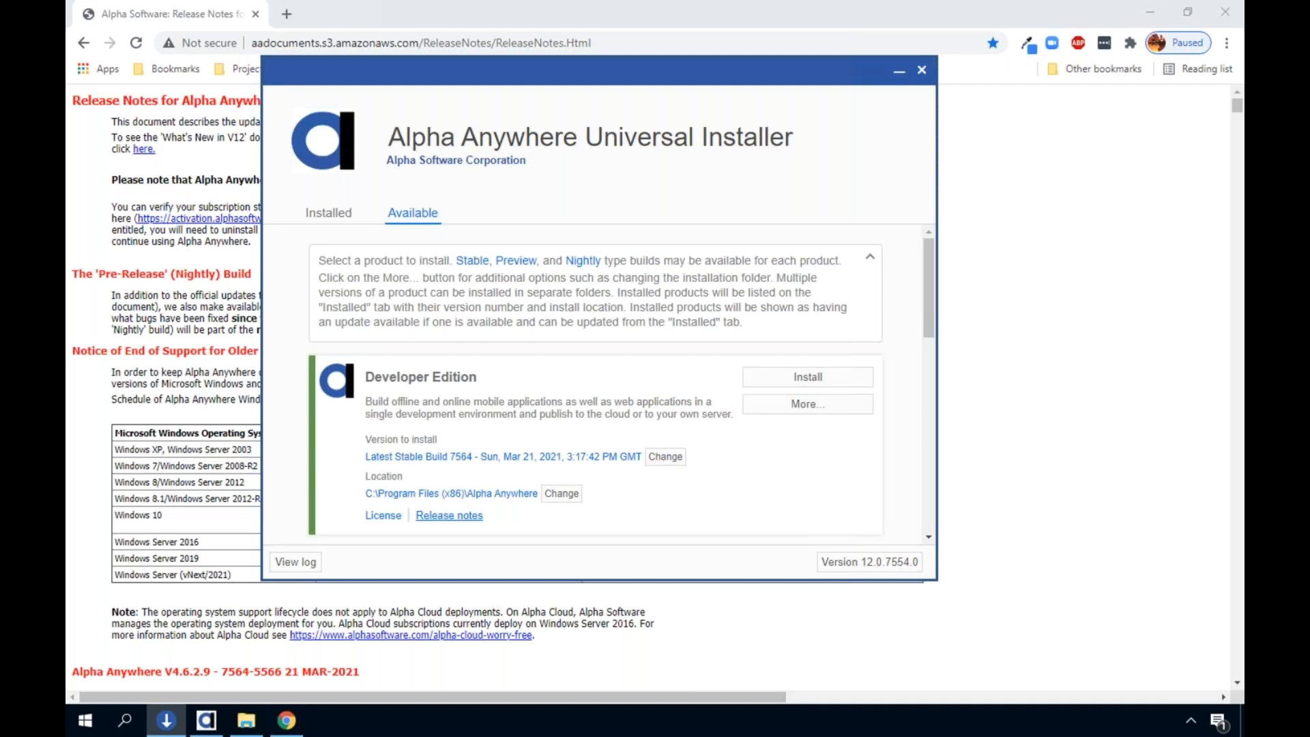
# Bring the Alpha Anywhere release notes page forward and look through the video table for the Two-state images entry
pyautogui.click(215, 400)
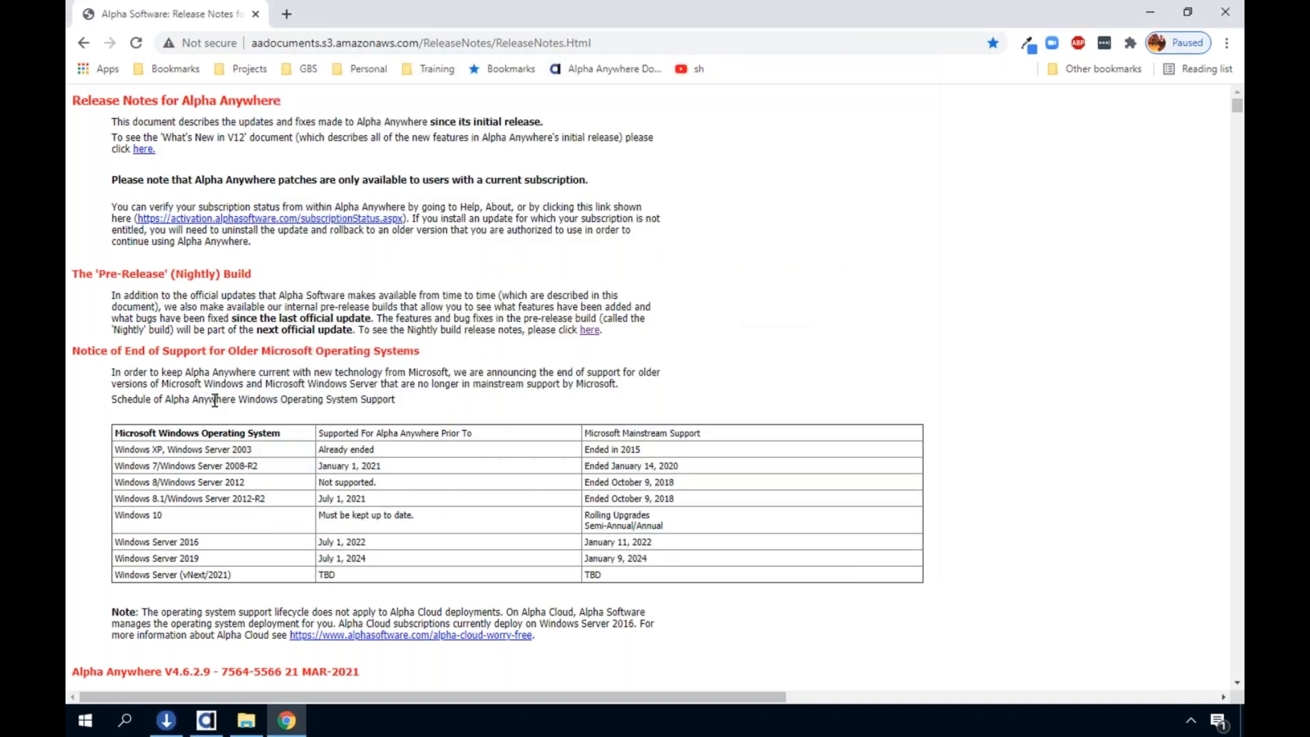
pyautogui.click(315, 43)
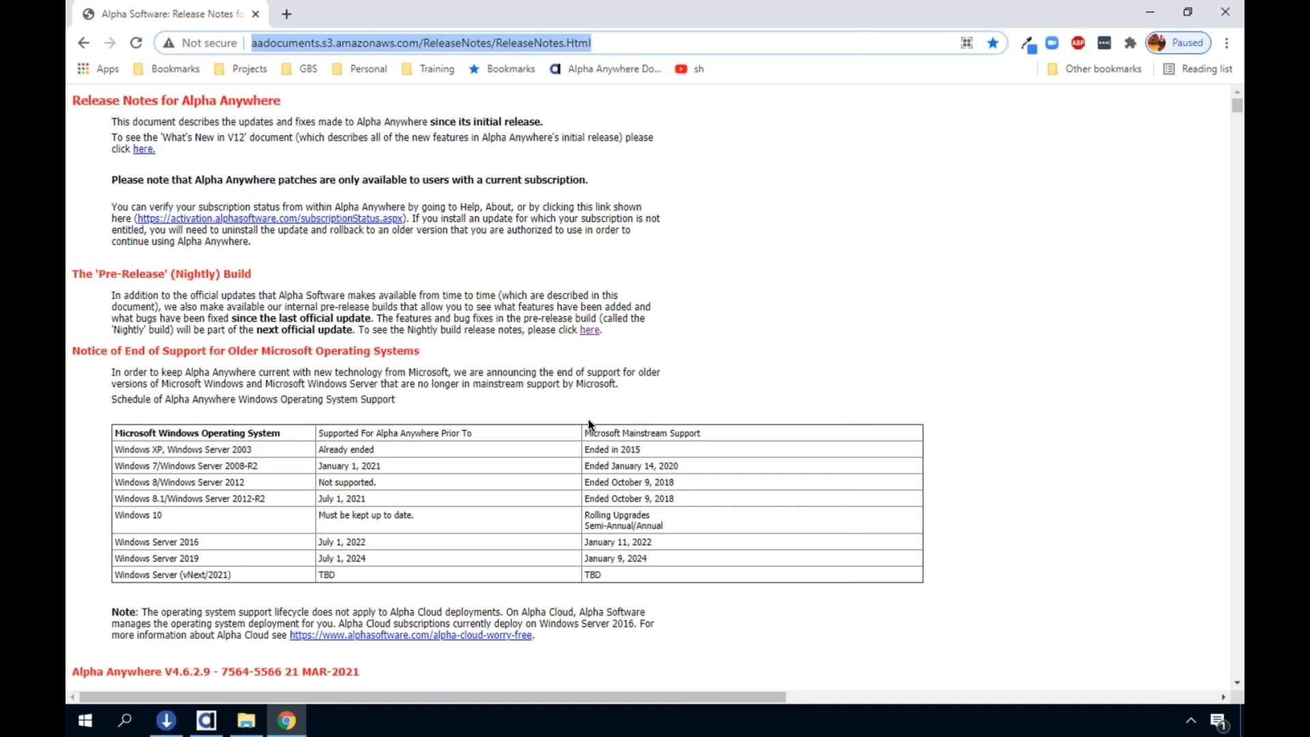
pyautogui.scroll(-6, 588, 419)
pyautogui.scroll(-18, 590, 426)
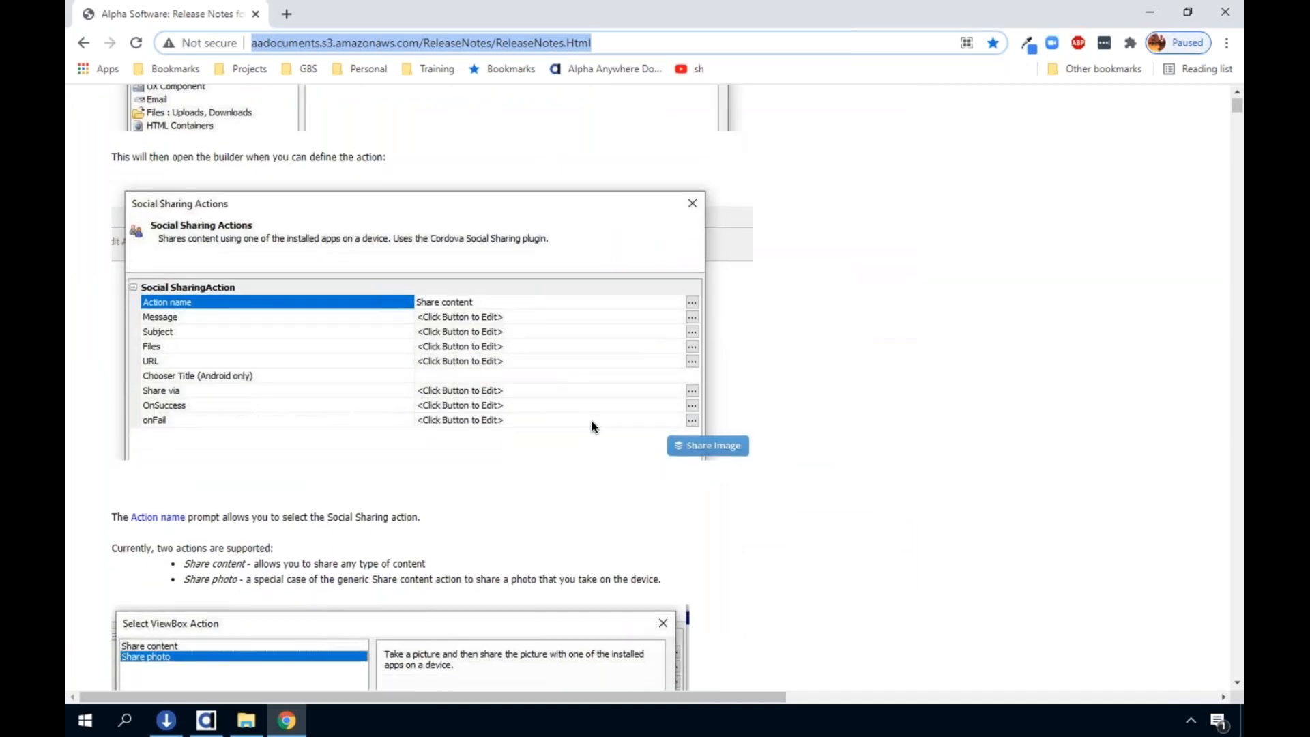
pyautogui.scroll(-15, 590, 426)
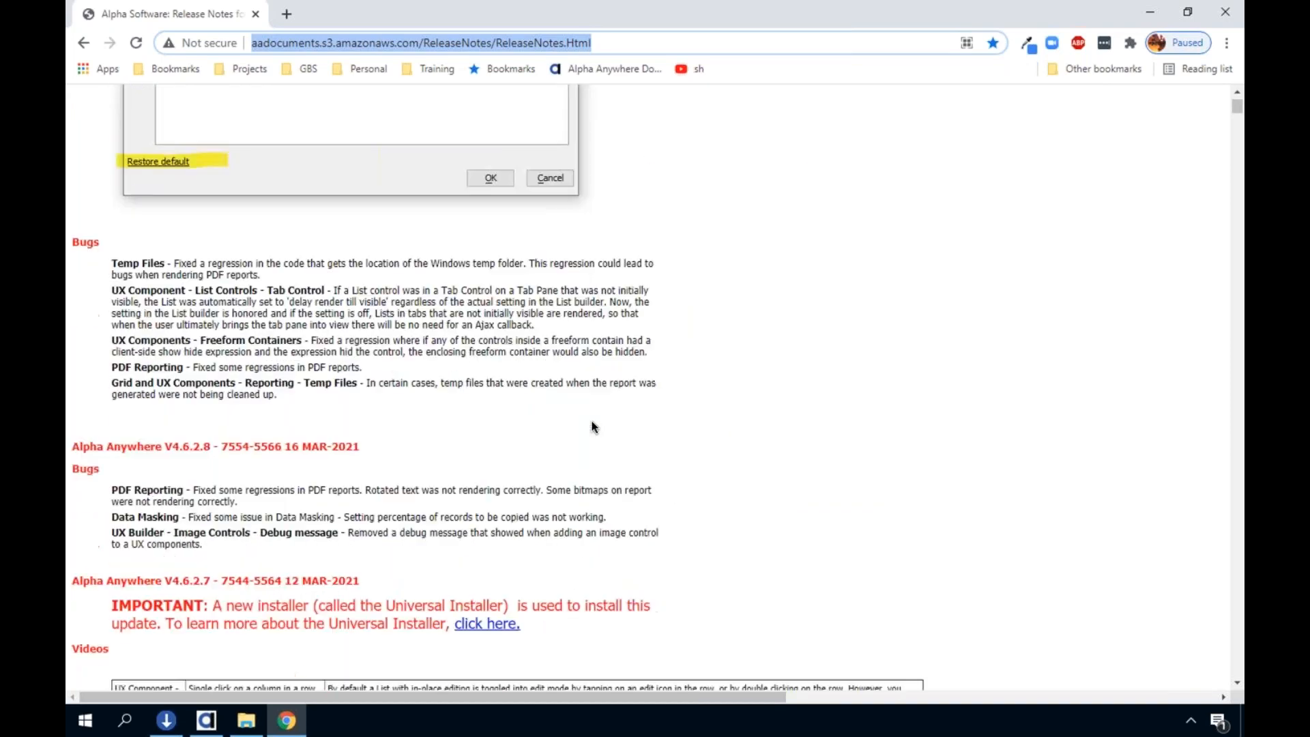
pyautogui.scroll(-4, 593, 427)
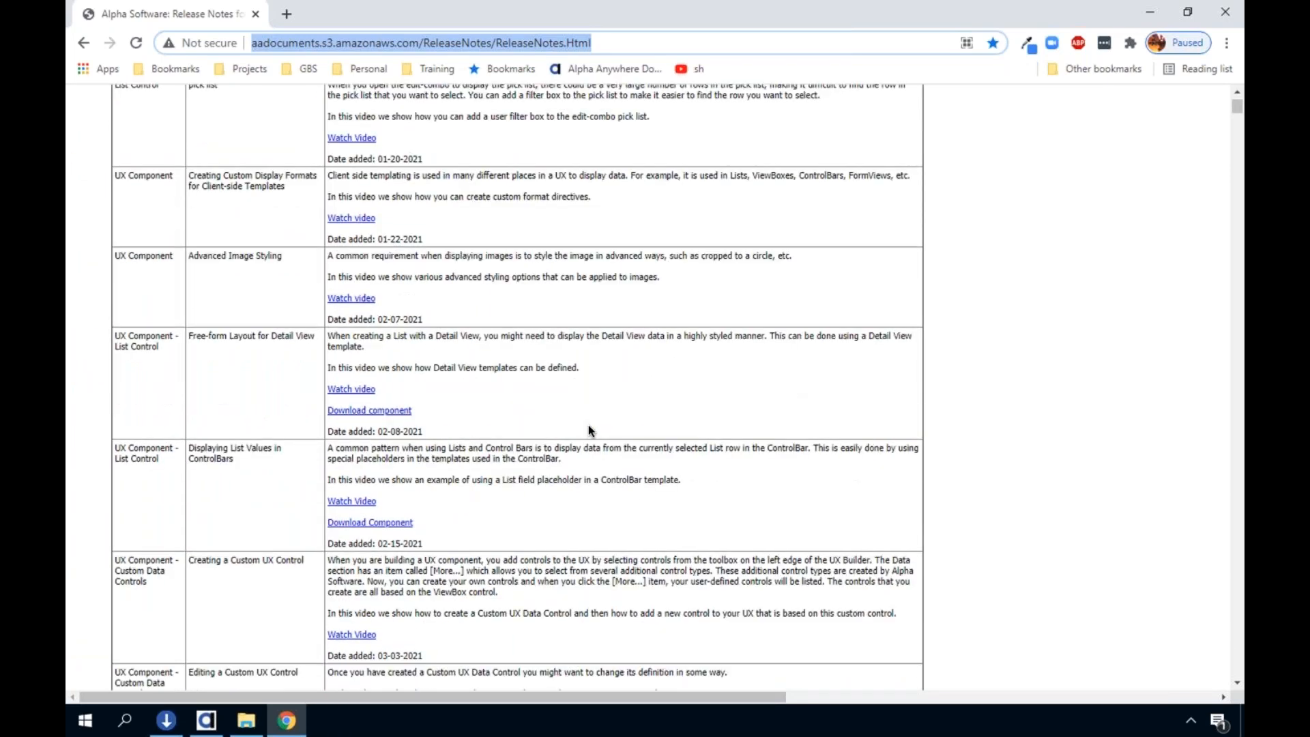
pyautogui.scroll(-1, 590, 430)
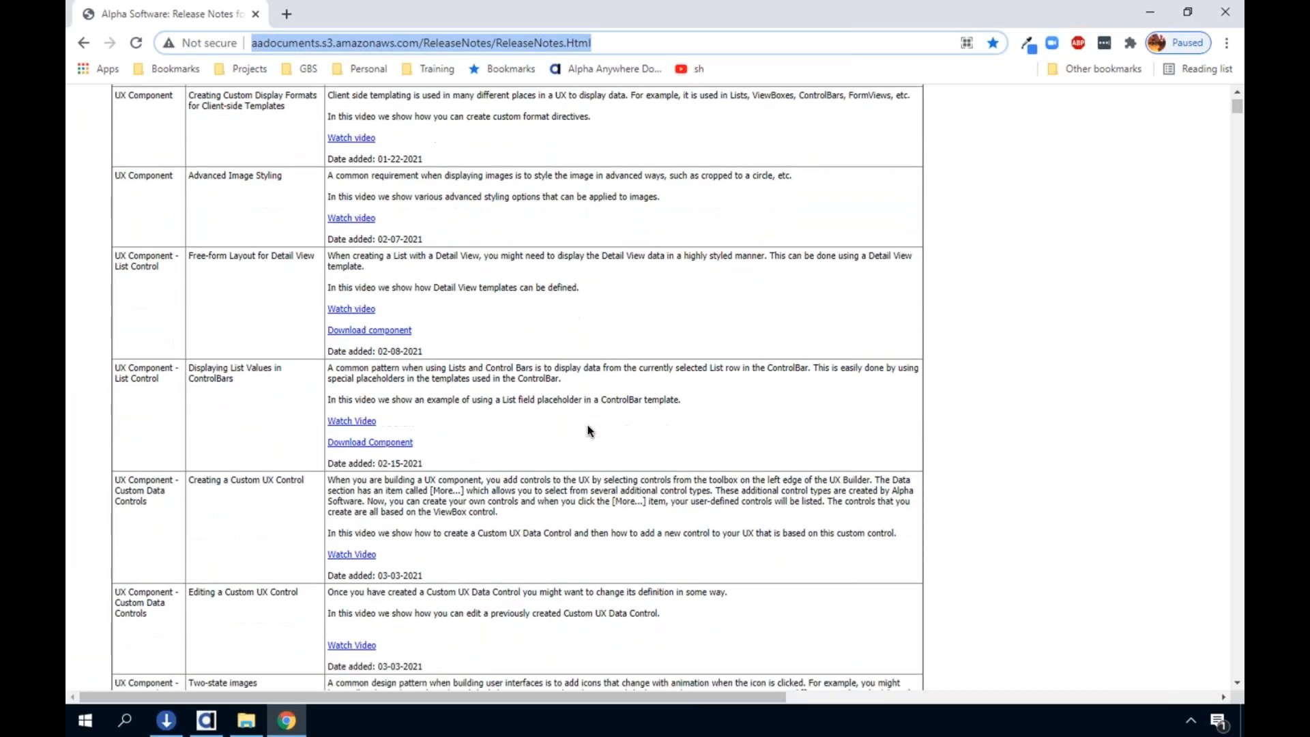
pyautogui.scroll(3, 590, 430)
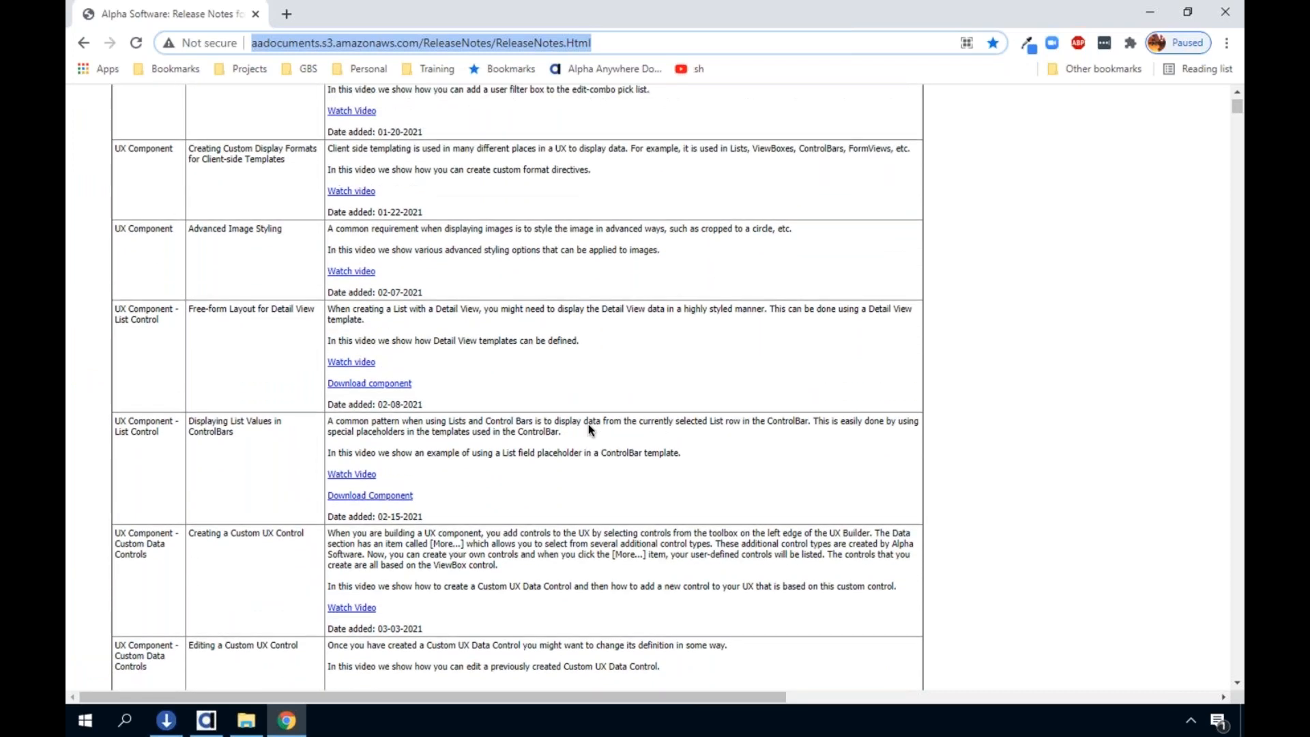
pyautogui.scroll(2, 589, 423)
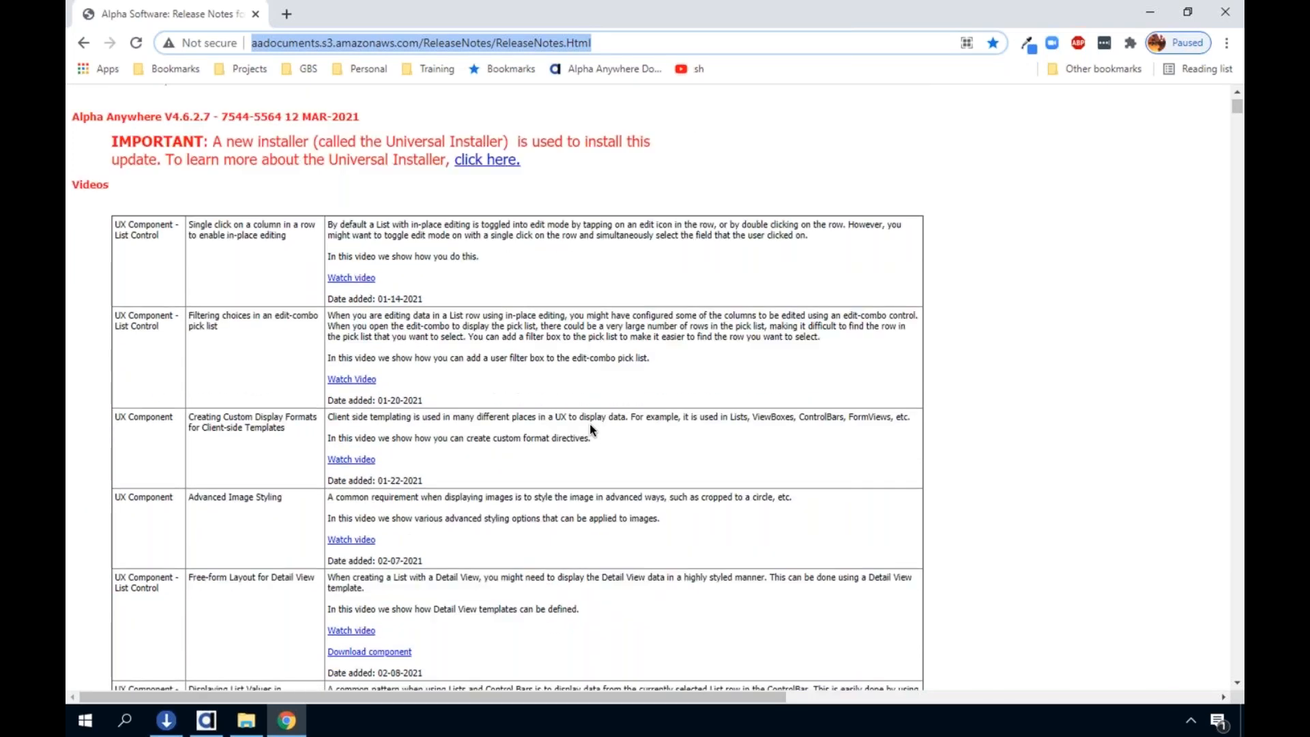
pyautogui.scroll(-6, 589, 424)
pyautogui.scroll(-2, 590, 428)
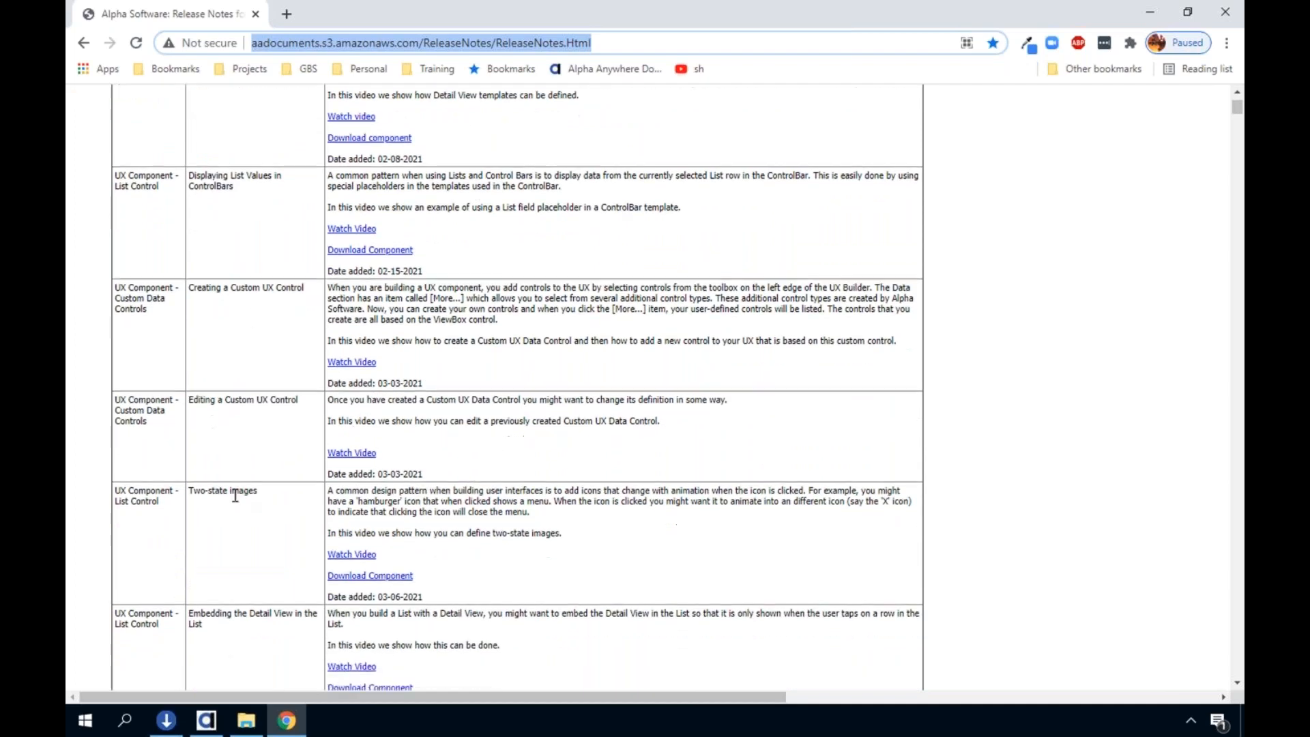
pyautogui.moveTo(253, 490); pyautogui.dragTo(179, 490)
pyautogui.click(214, 502)
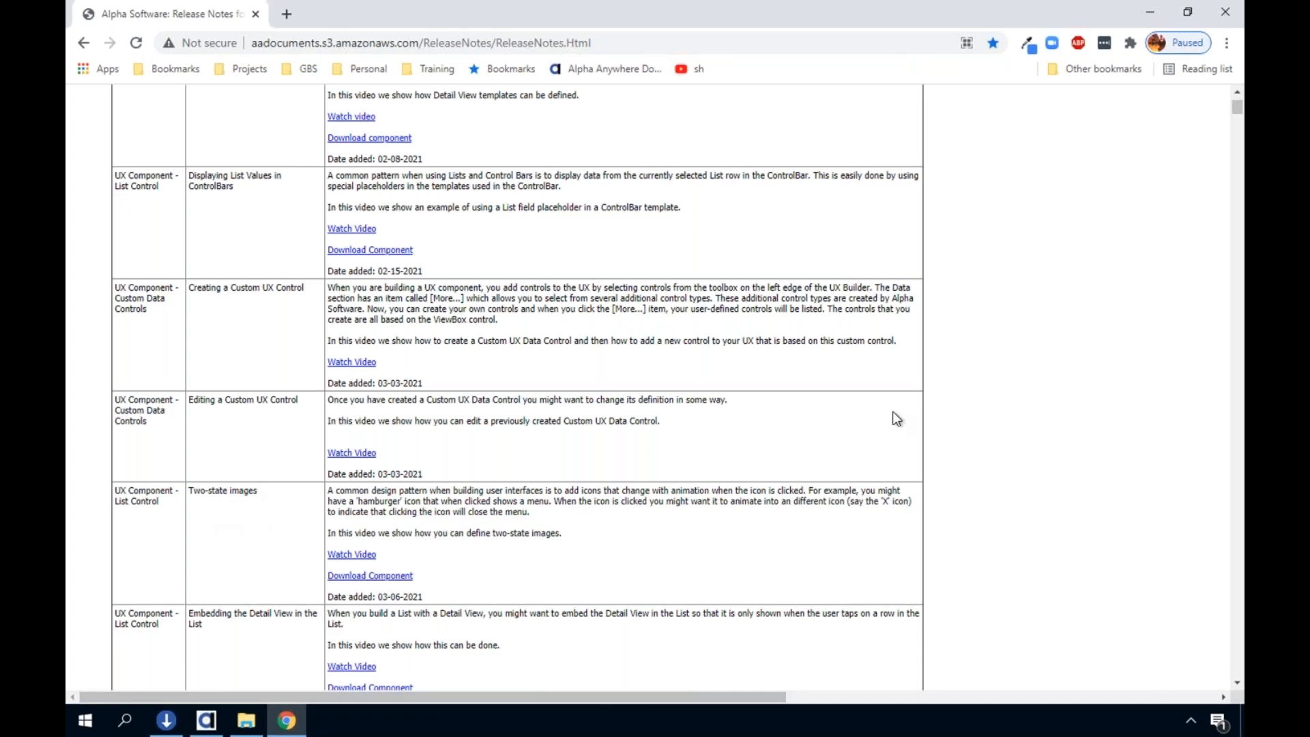
# Switch to Alpha Anywhere and create a new UX web component in the two-state-images project
pyautogui.hotkey('ctrl', 'Up')
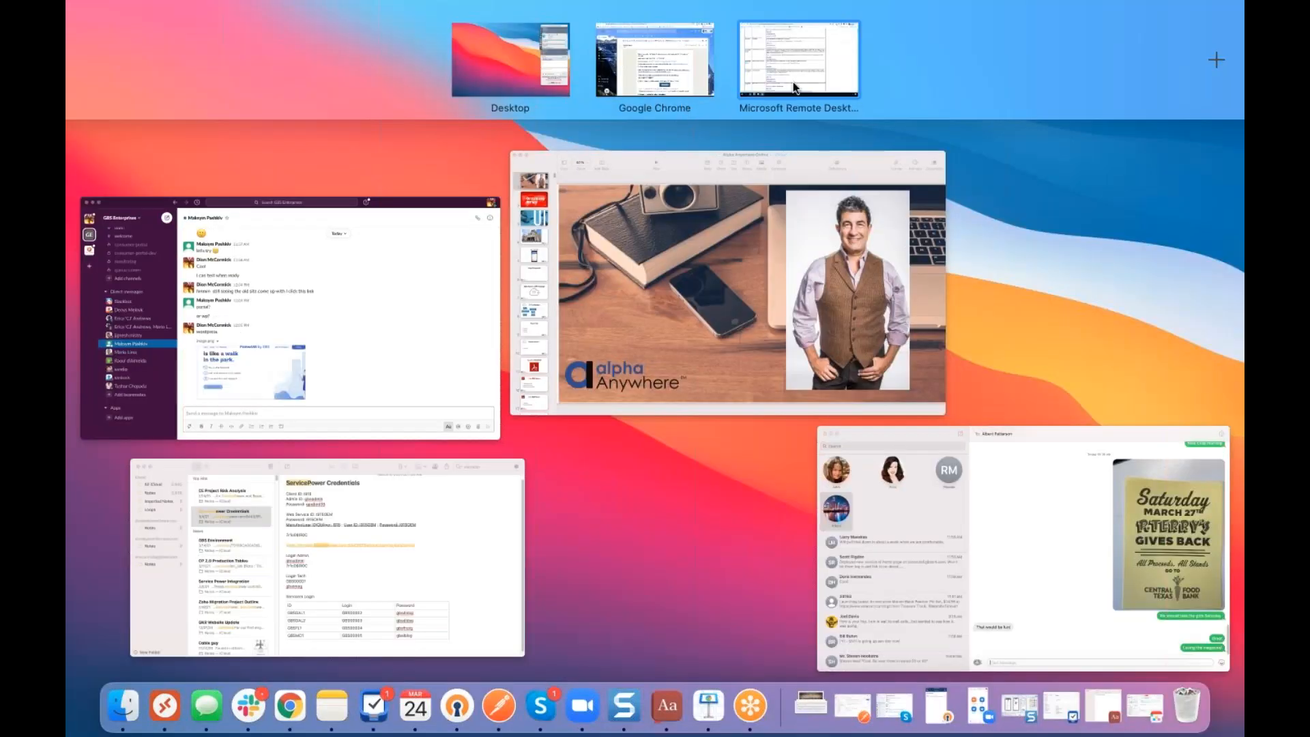
pyautogui.hotkey('ctrl', 'Up')
pyautogui.click(206, 720)
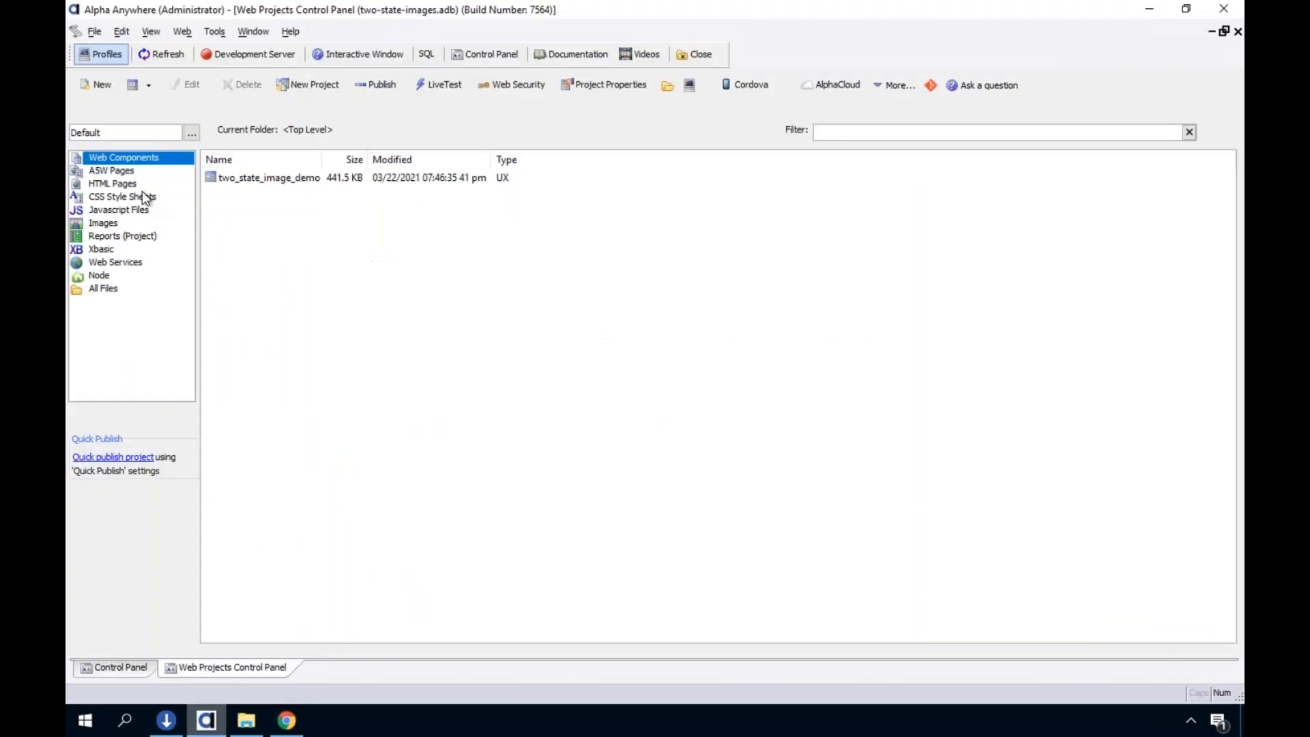
pyautogui.click(96, 84)
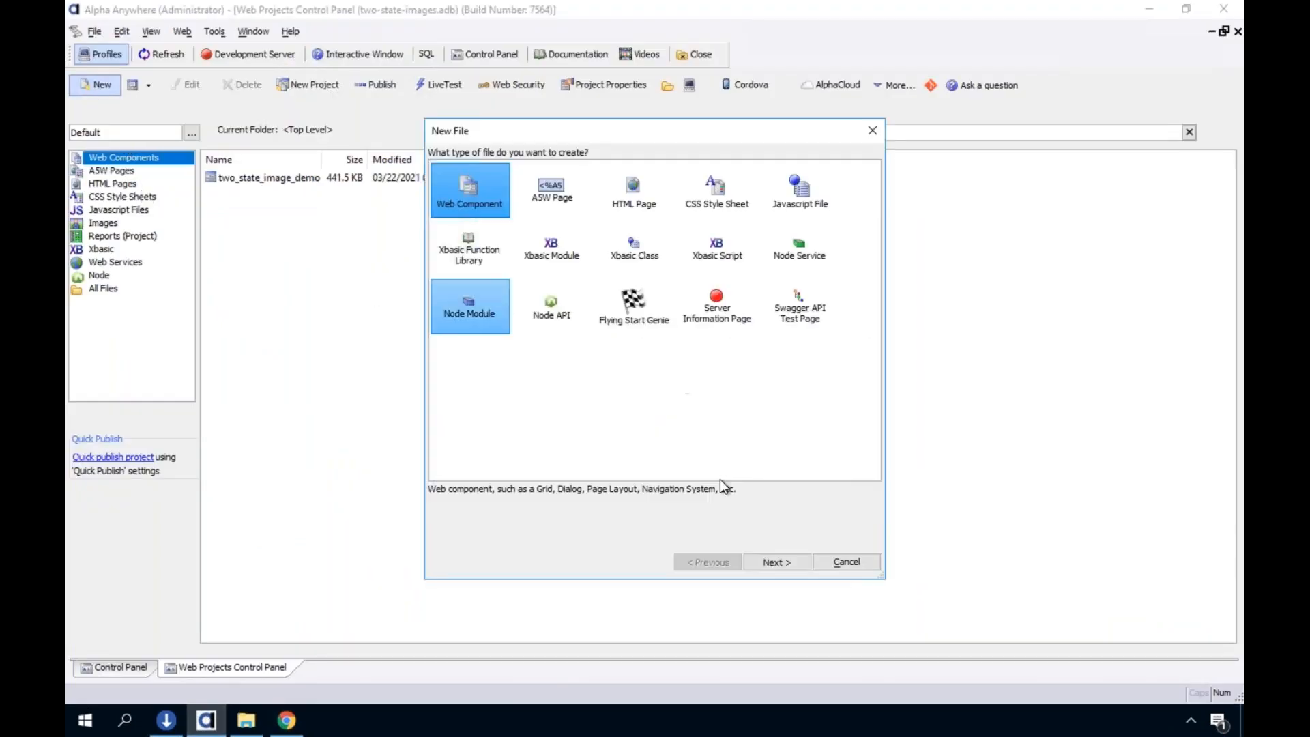
pyautogui.click(777, 560)
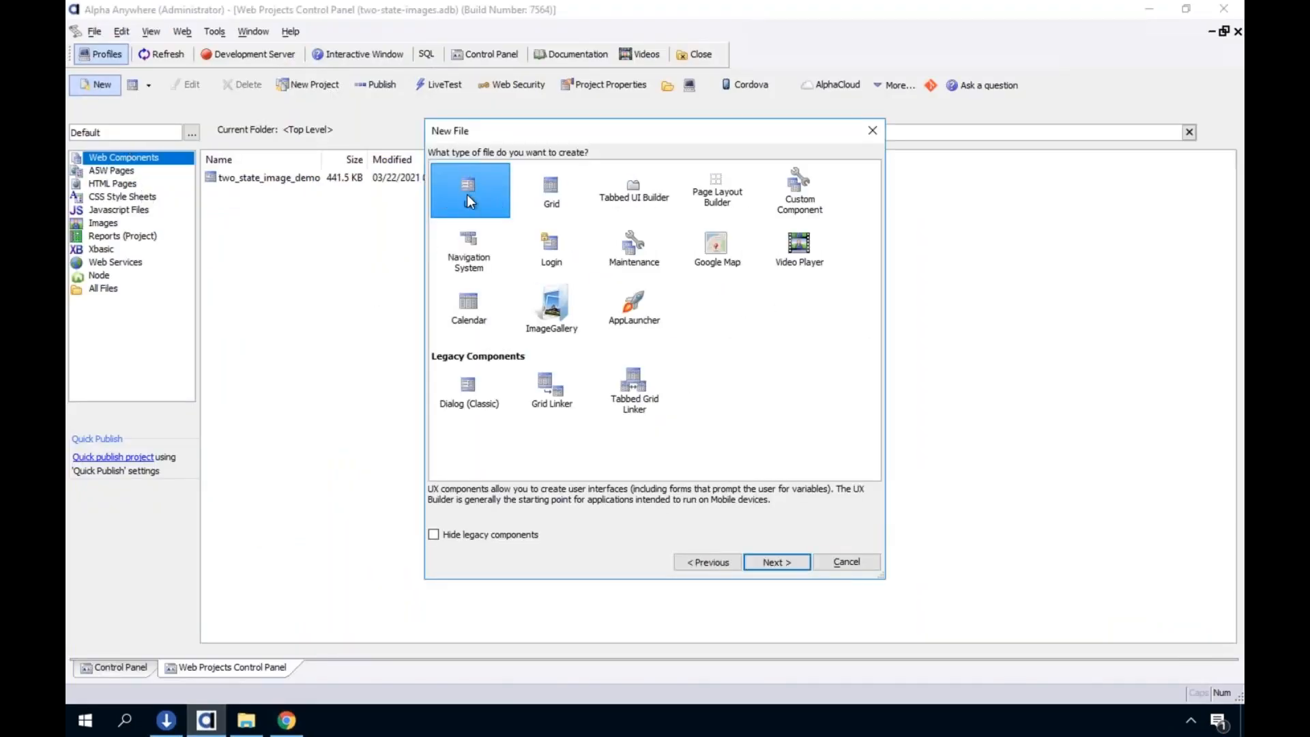
pyautogui.click(775, 559)
pyautogui.click(833, 577)
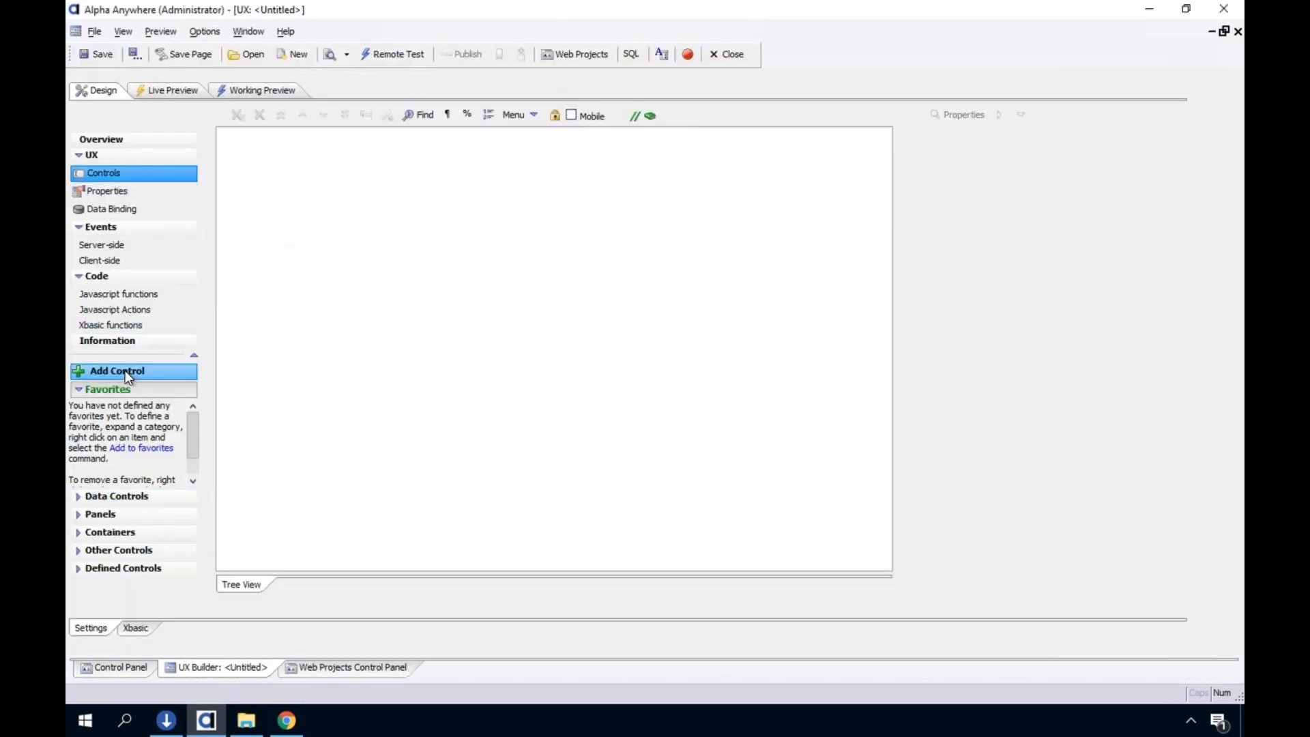
# Add a Panel Layout with its opening and closing tags to the empty UX component
pyautogui.click(125, 370)
pyautogui.write('pen')
pyautogui.press('BackSpace')
pyautogui.press('BackSpace')
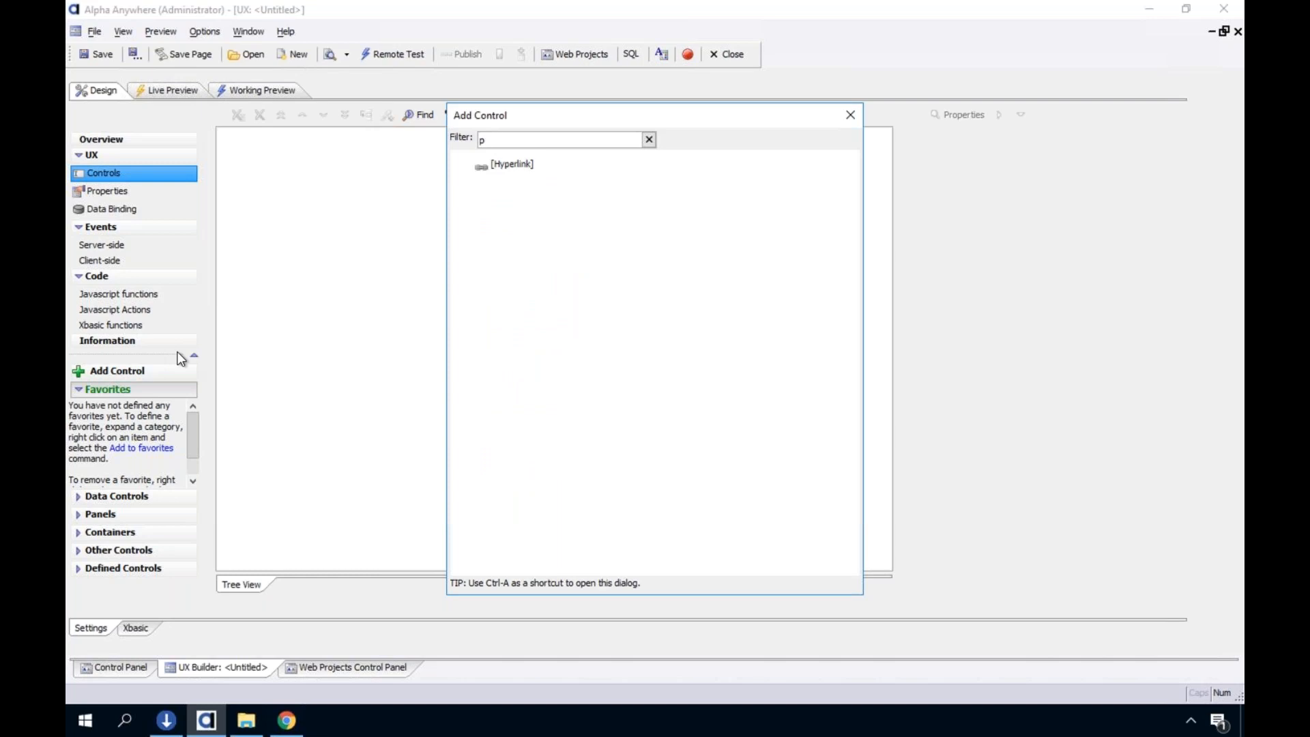
pyautogui.write('an')
pyautogui.doubleClick(525, 206)
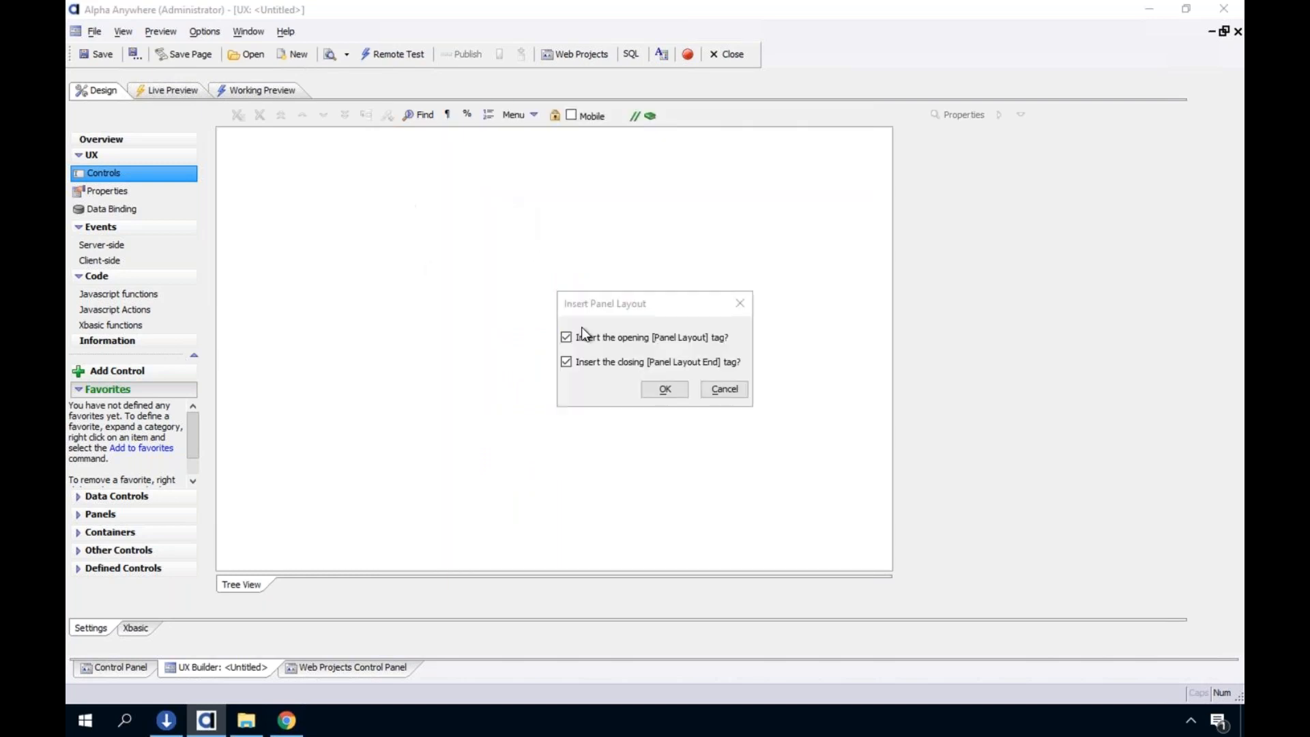
pyautogui.click(655, 383)
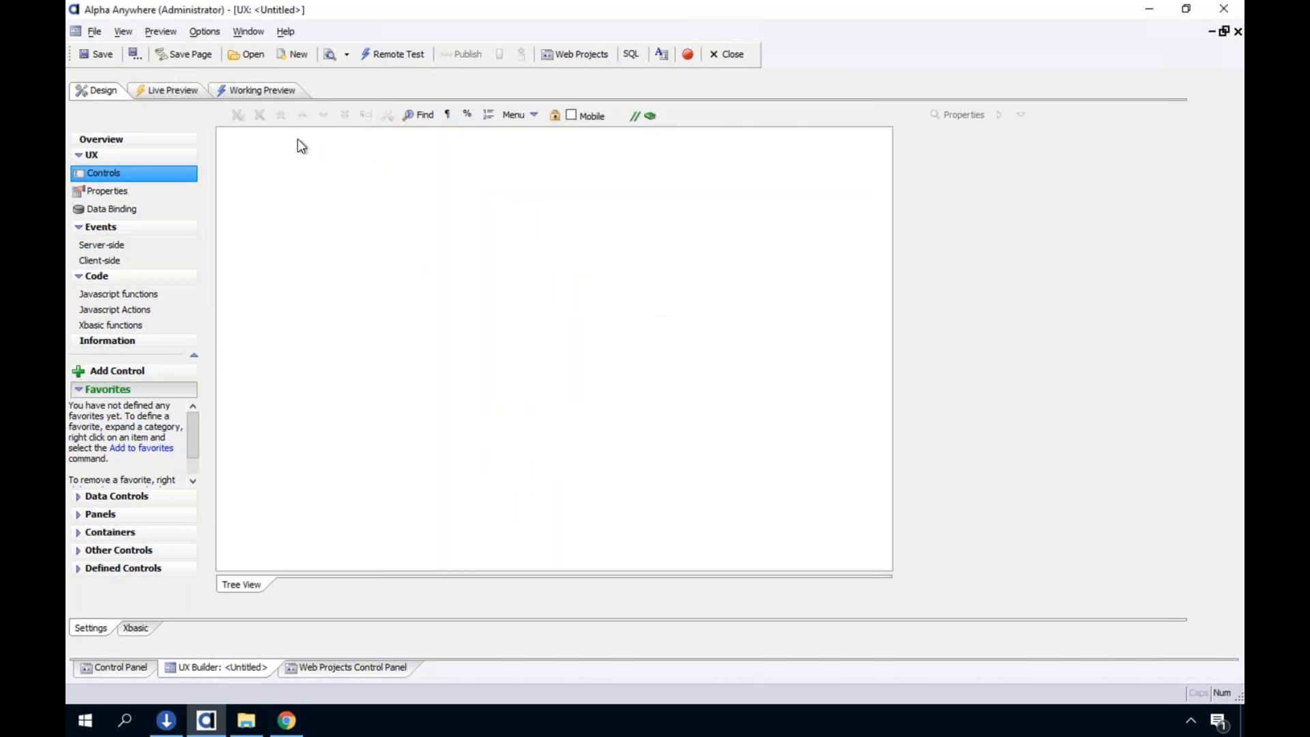
# Add one Panel Card inside the panel layout
pyautogui.rightClick(298, 137)
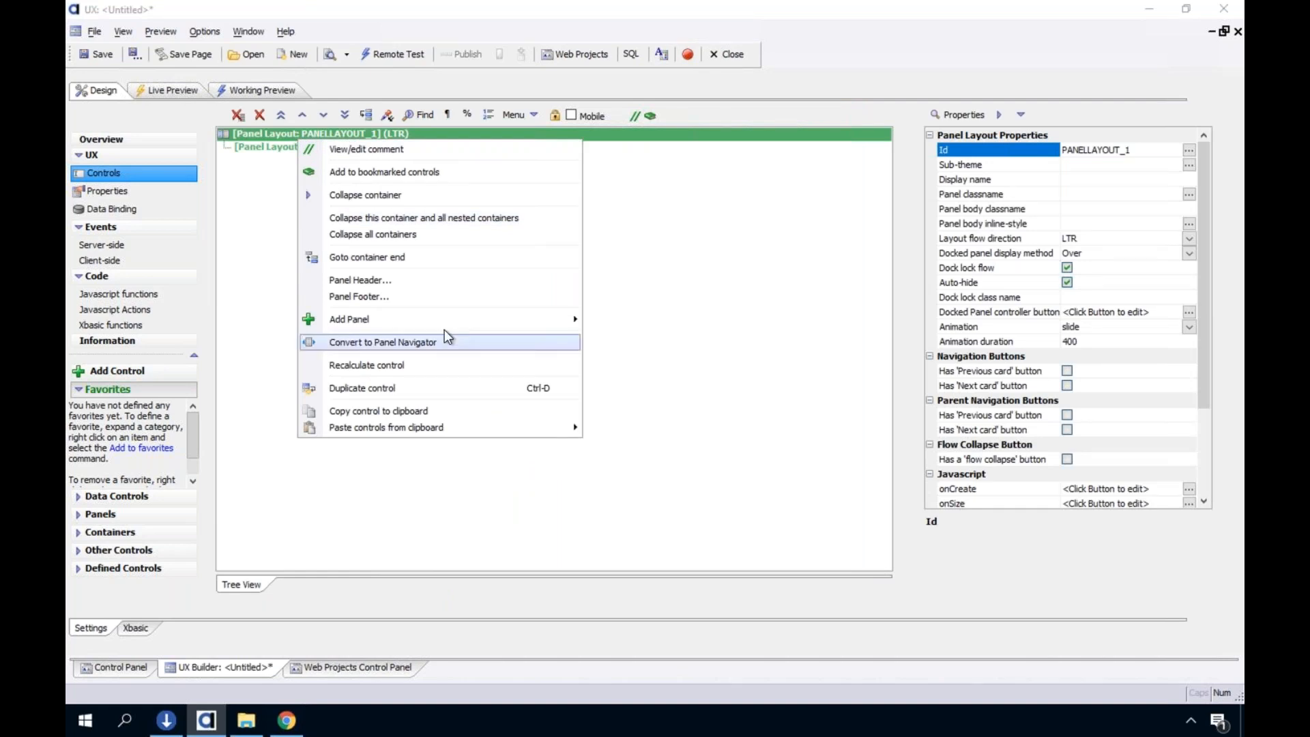
pyautogui.moveTo(437, 320)
pyautogui.moveTo(635, 354)
pyautogui.click(785, 372)
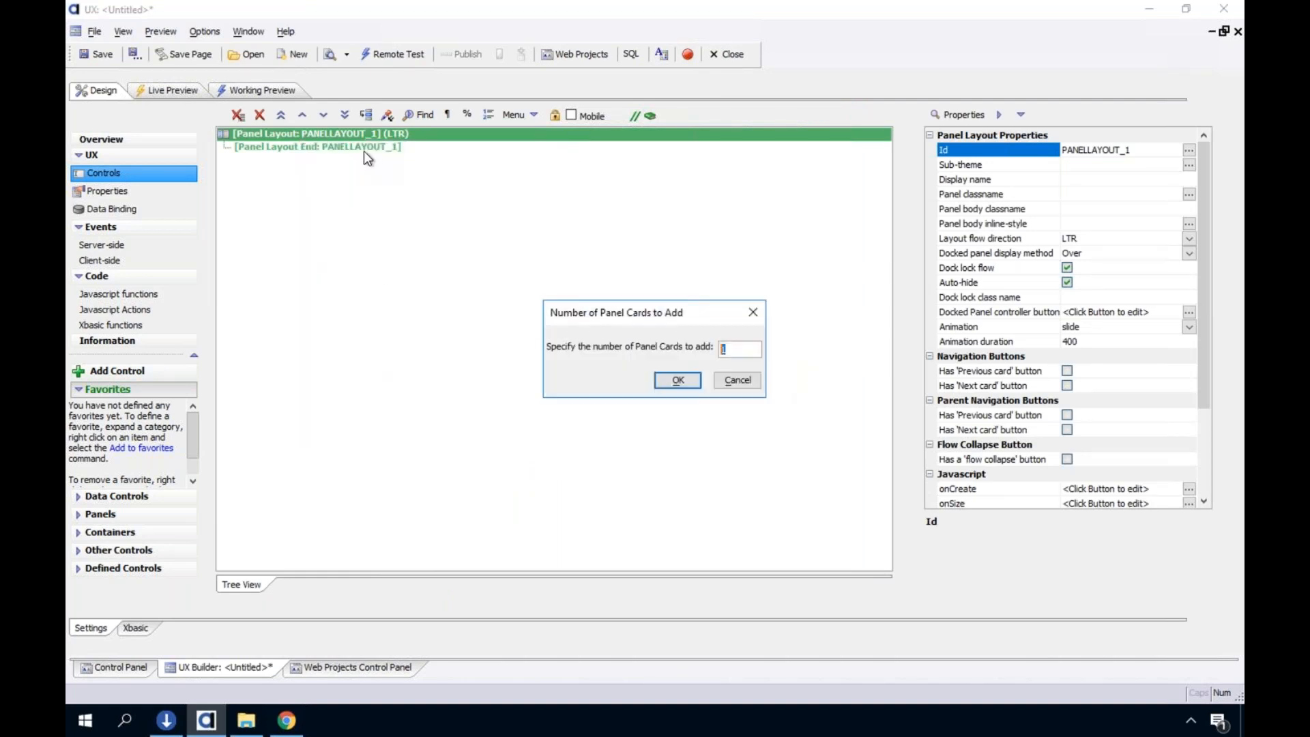
pyautogui.click(678, 381)
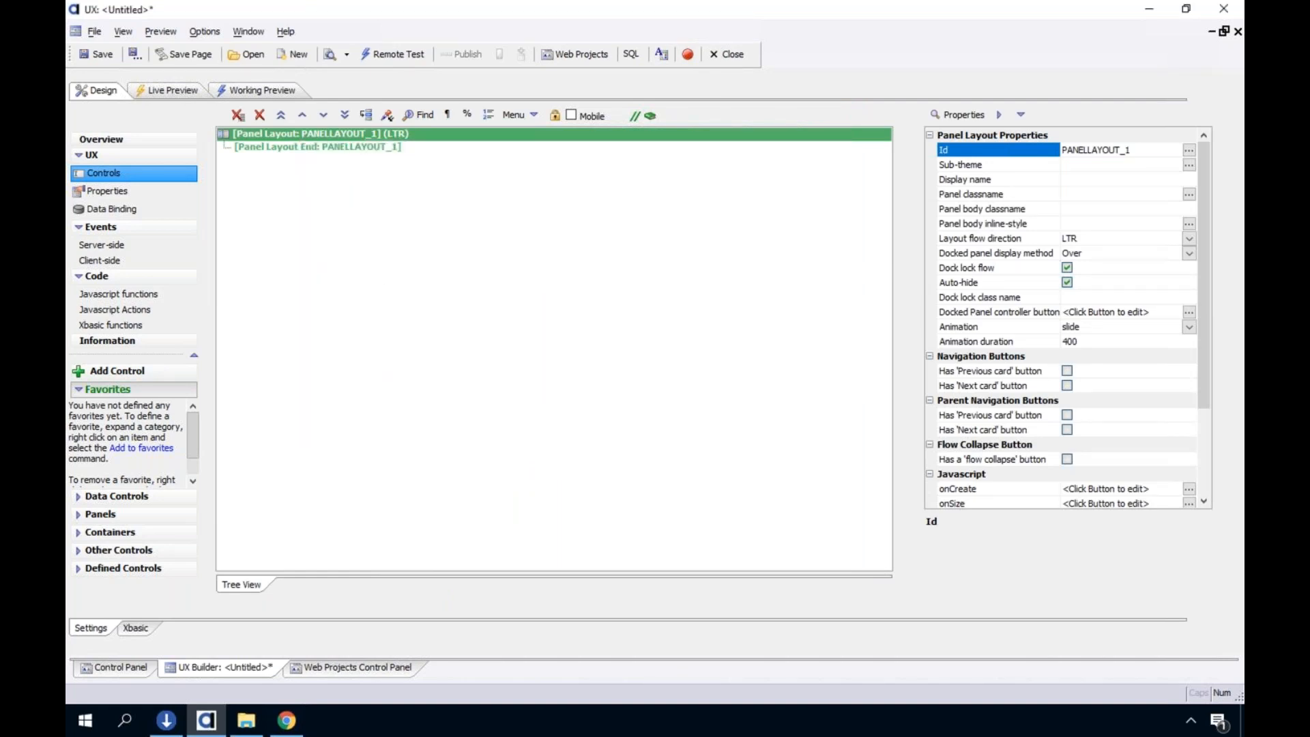
# Add a Panel Header to the panel layout
pyautogui.rightClick(444, 150)
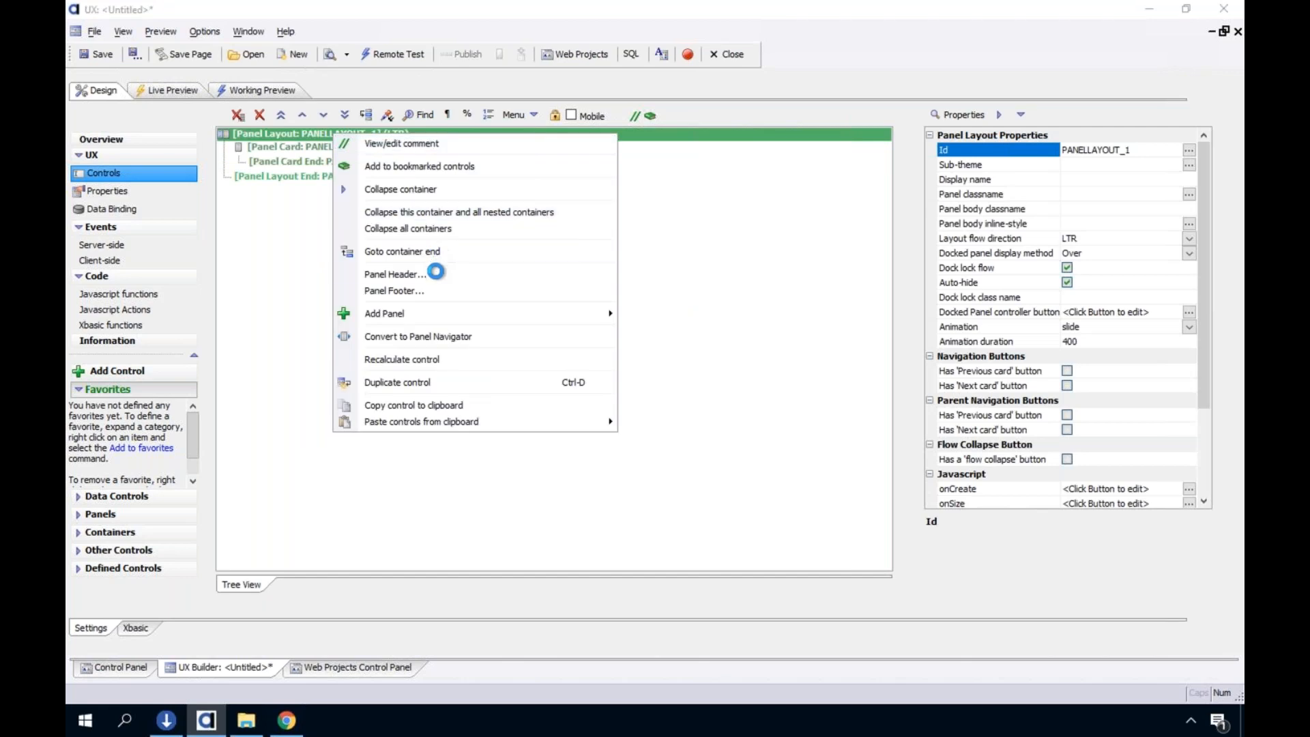
pyautogui.click(438, 272)
pyautogui.click(666, 414)
# Insert a Static Text control reading "Two State Images" inside the panel header
pyautogui.click(301, 146)
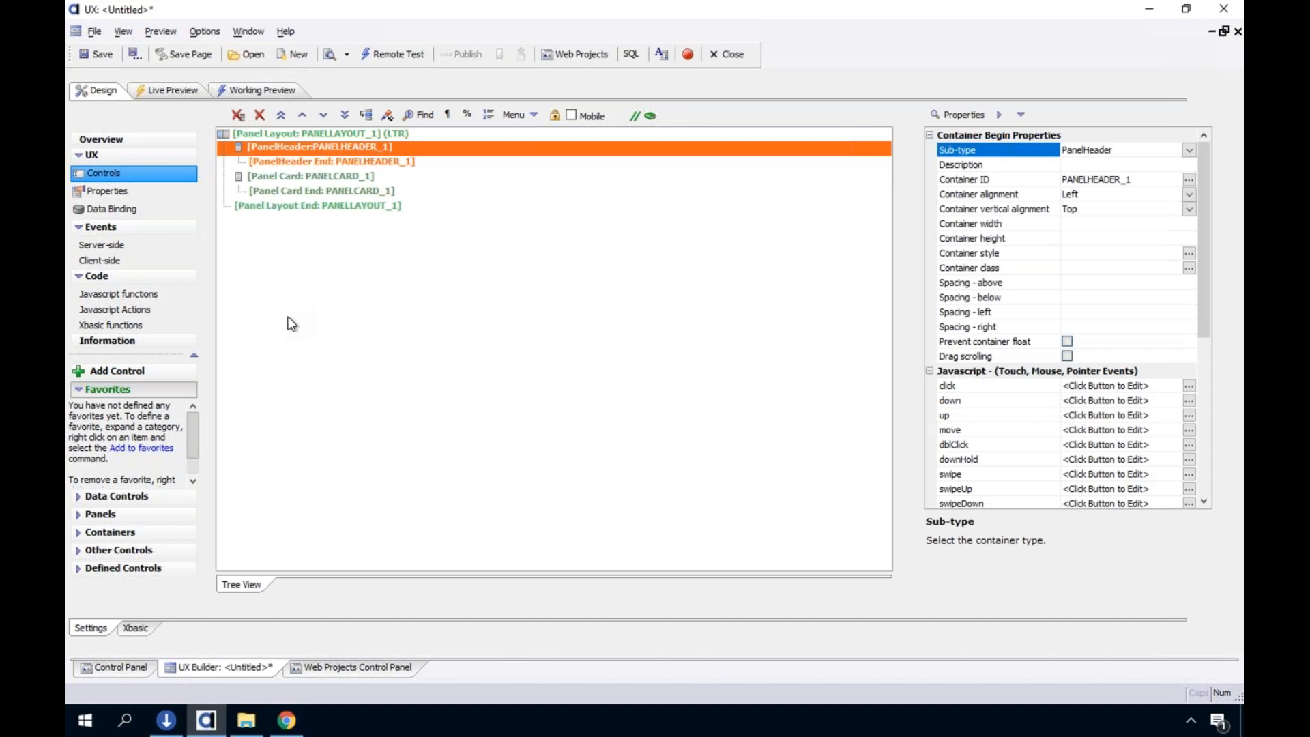
pyautogui.click(149, 551)
pyautogui.click(176, 486)
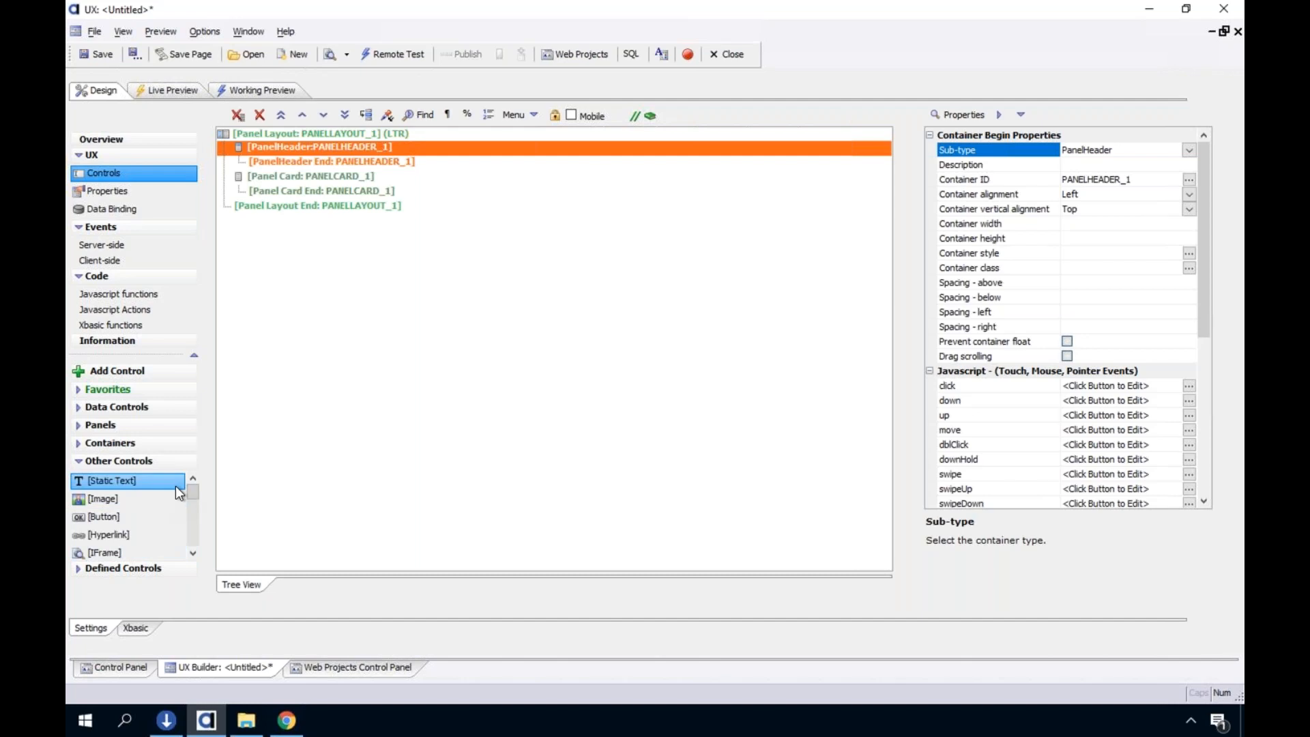
pyautogui.write('Two State Images')
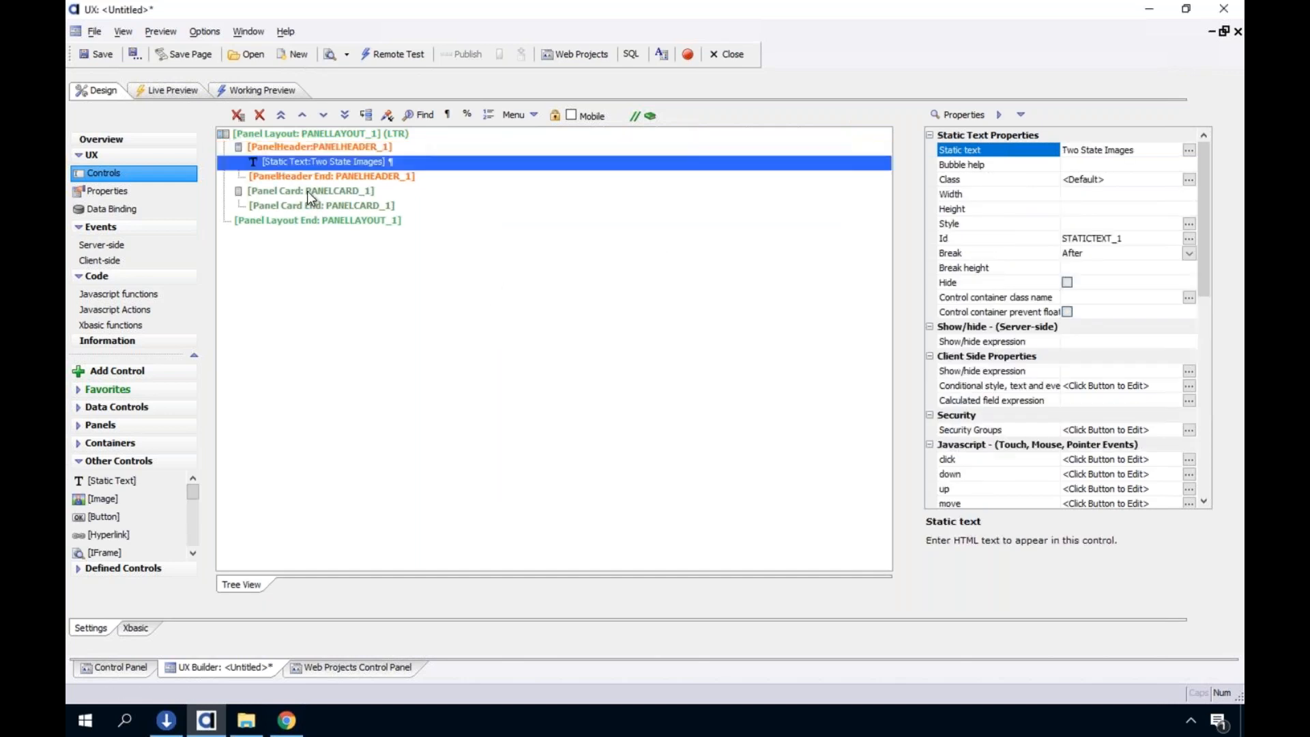
# Save the UX component as two_state_image_demo_webinar.a5wcmp in the Default project
pyautogui.click(307, 191)
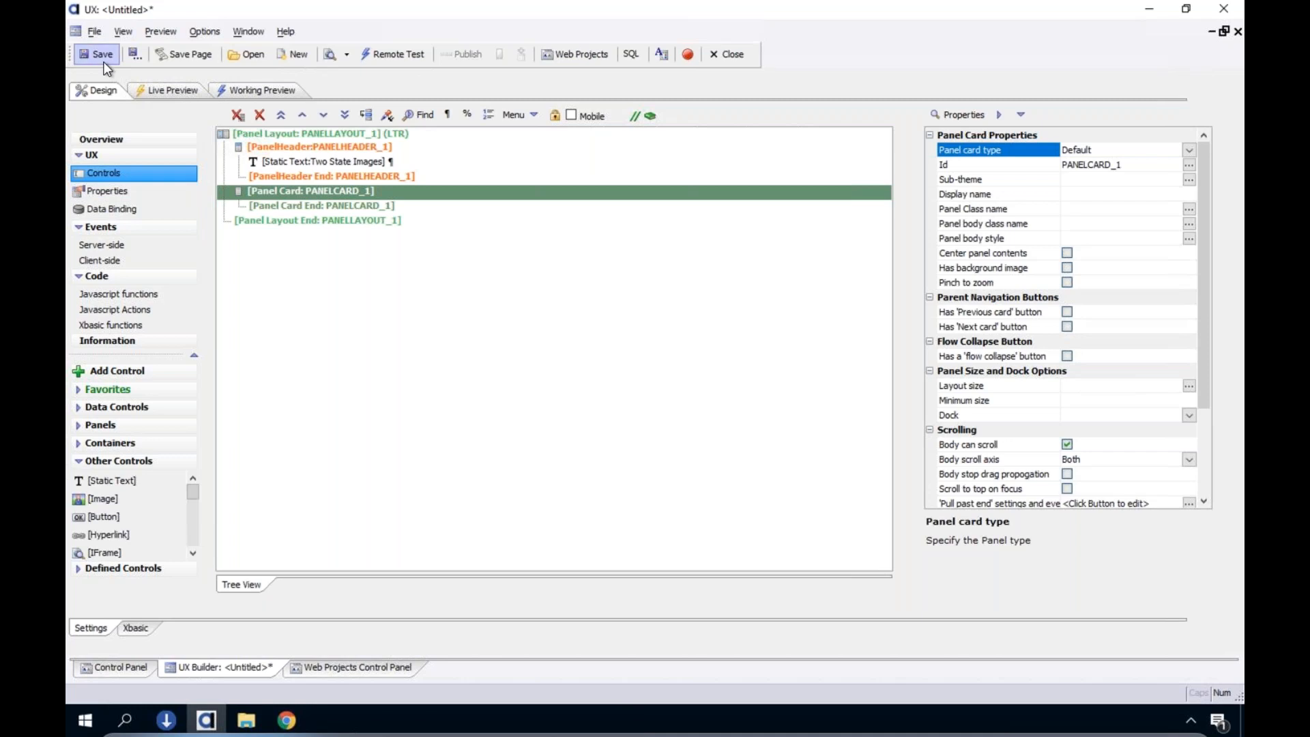
pyautogui.click(102, 58)
pyautogui.write('two')
pyautogui.moveTo(623, 444); pyautogui.dragTo(673, 435)
pyautogui.hotkey('shift', 'Left')
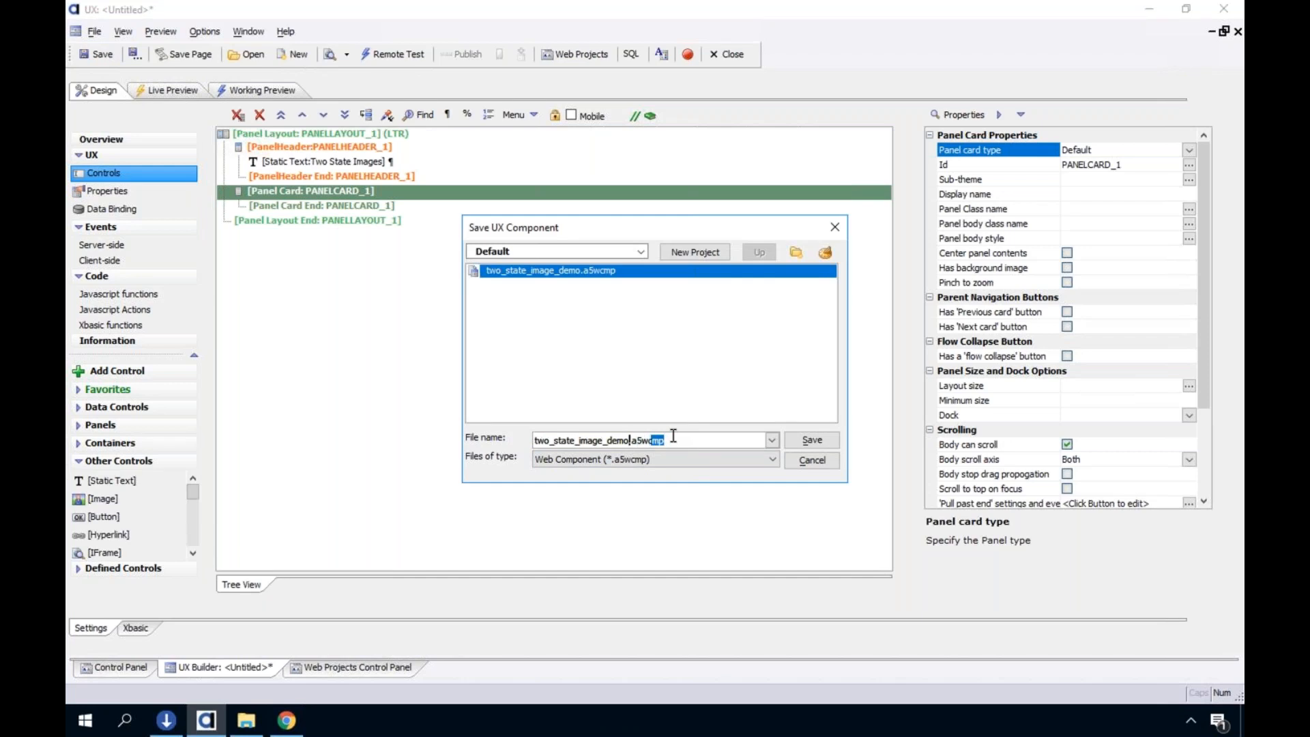
pyautogui.write('_webinar')
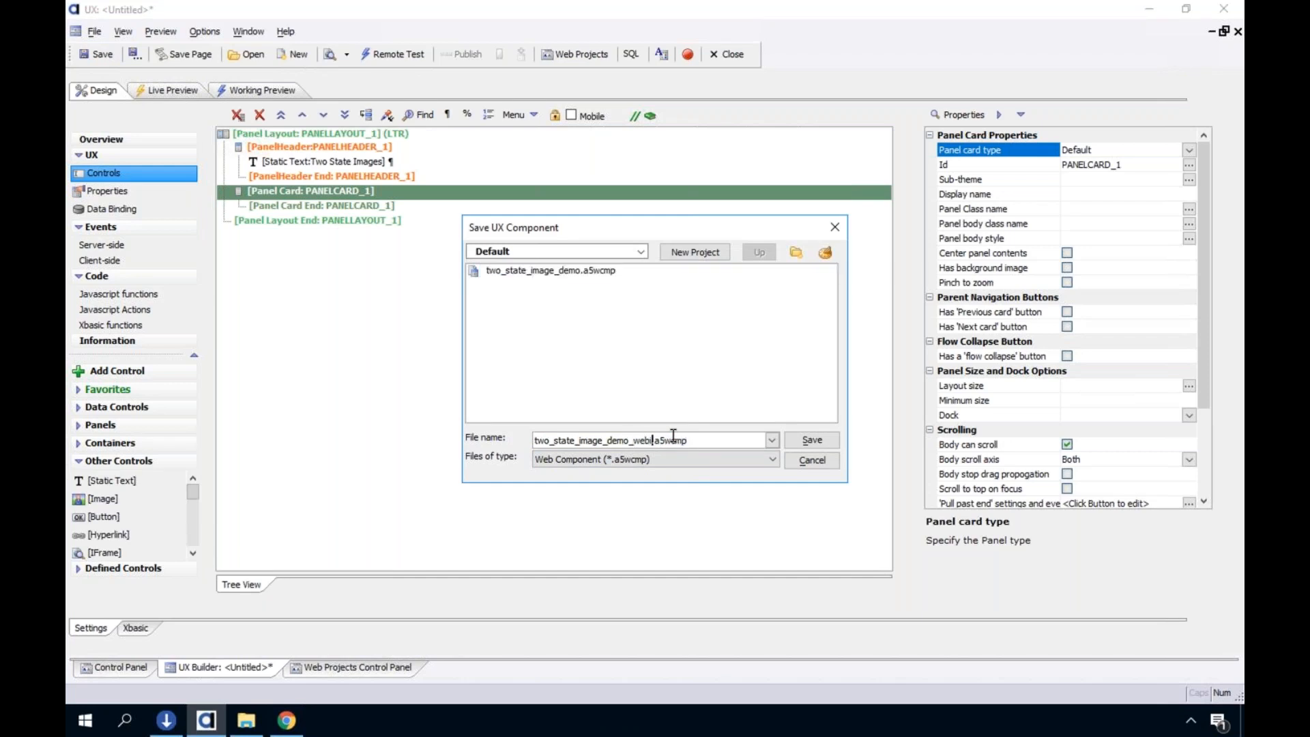
pyautogui.press('Return')
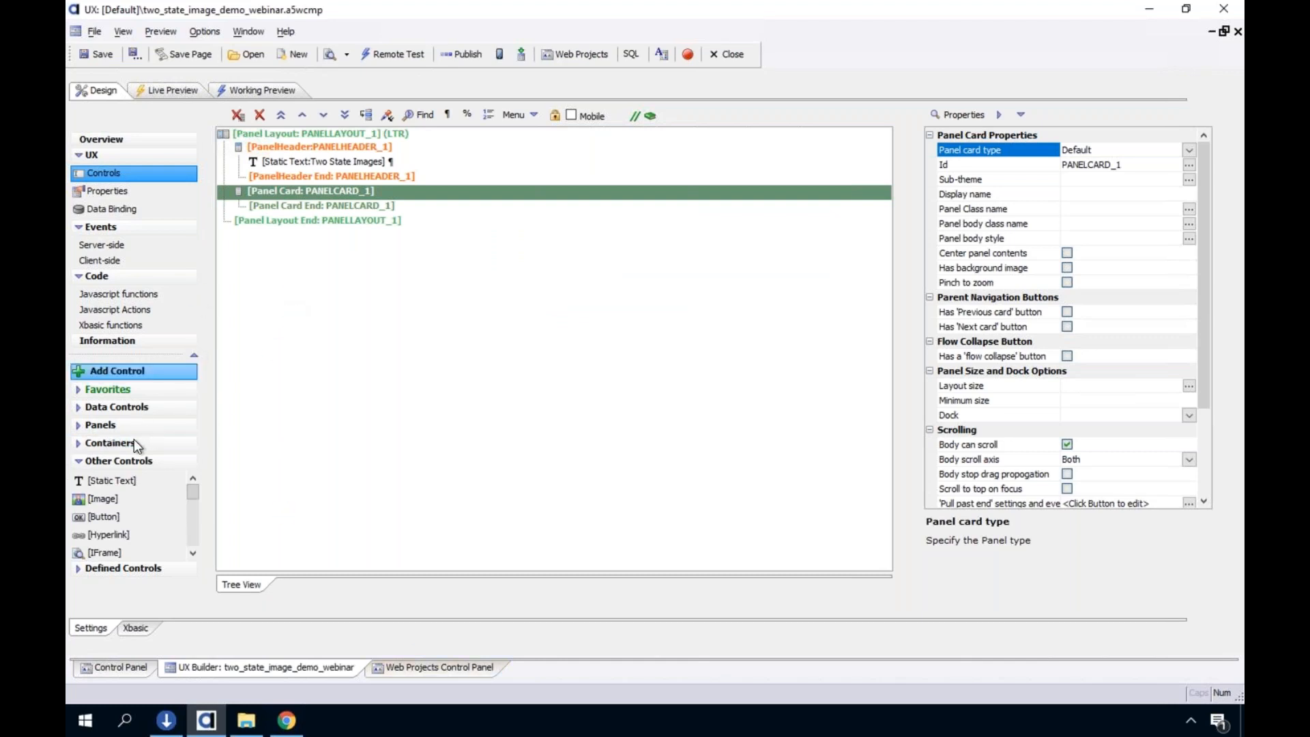
pyautogui.click(130, 373)
pyautogui.write('list')
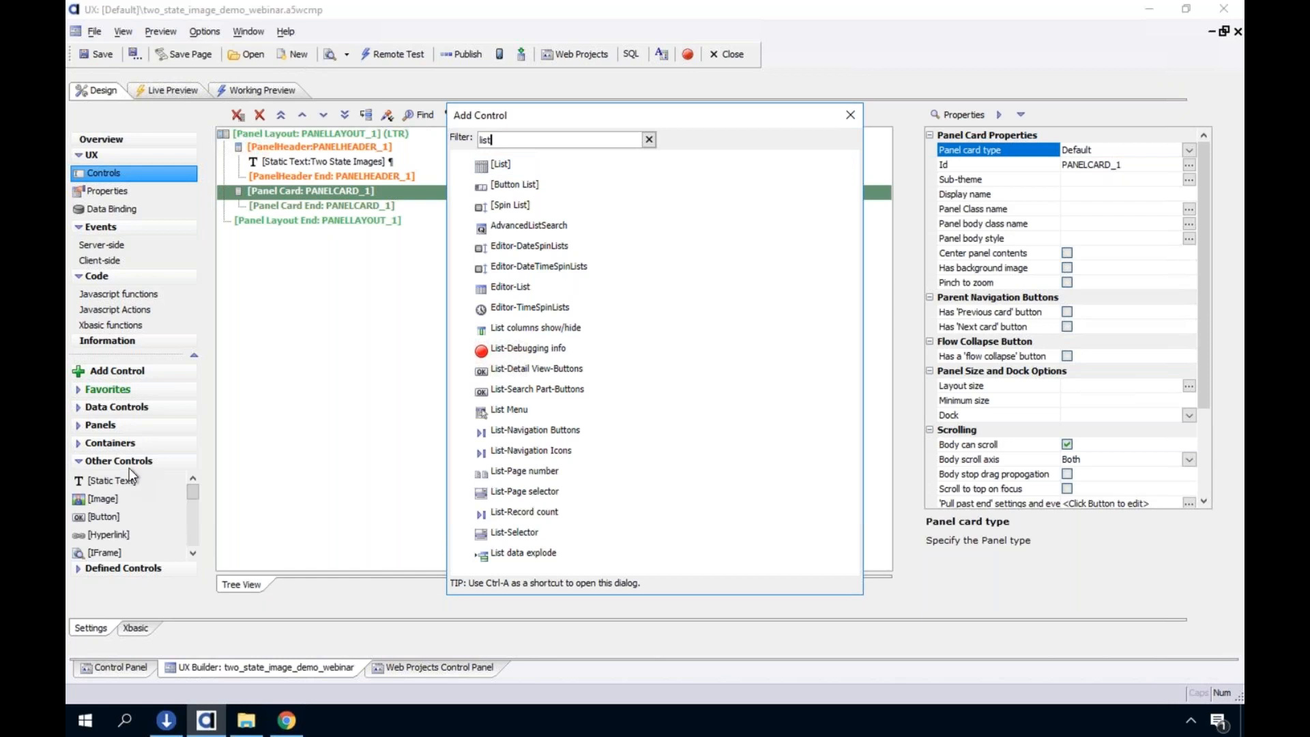
pyautogui.doubleClick(502, 171)
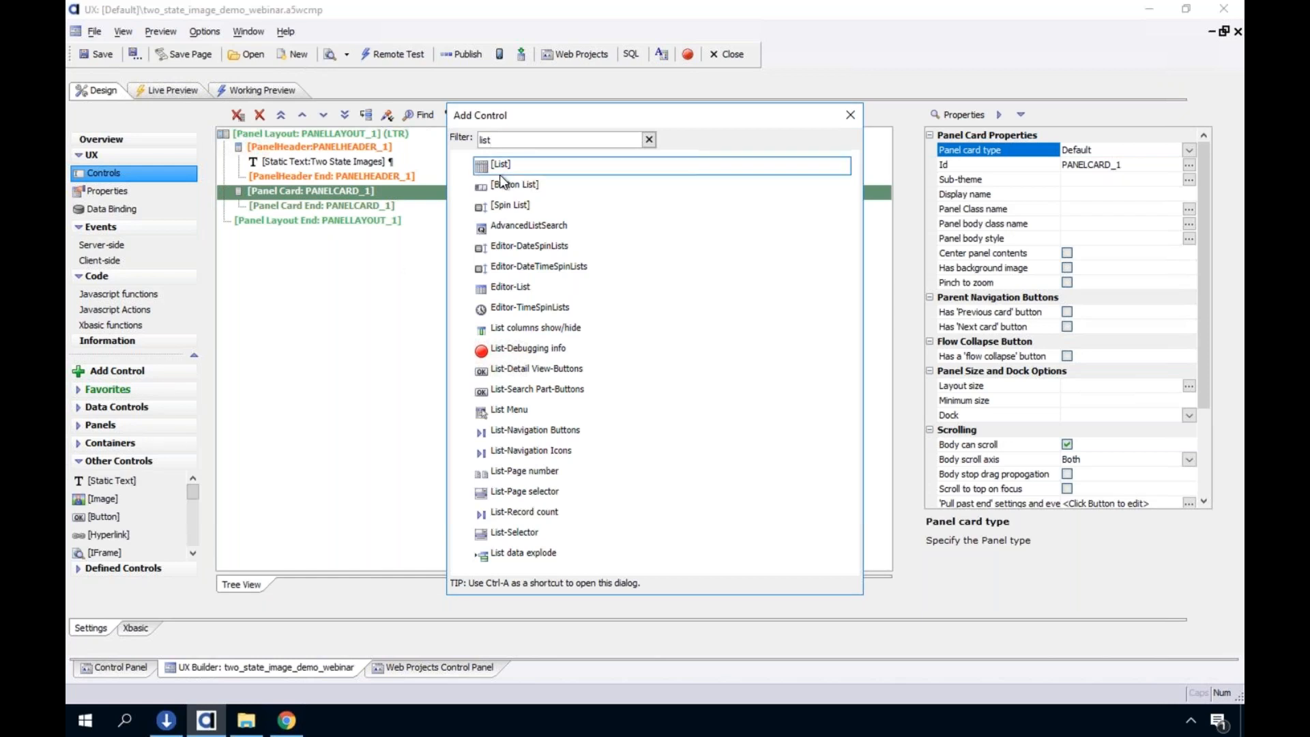
pyautogui.write('list_test')
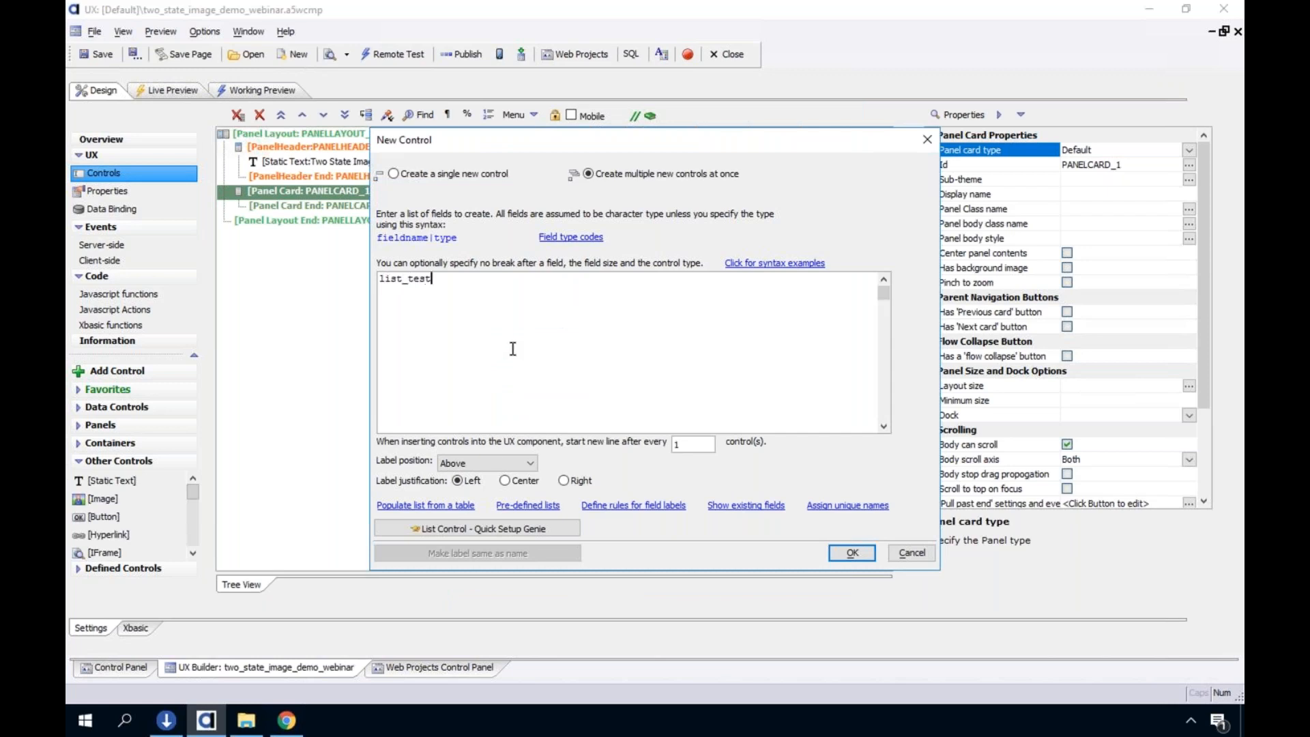
pyautogui.click(543, 534)
pyautogui.doubleClick(467, 277)
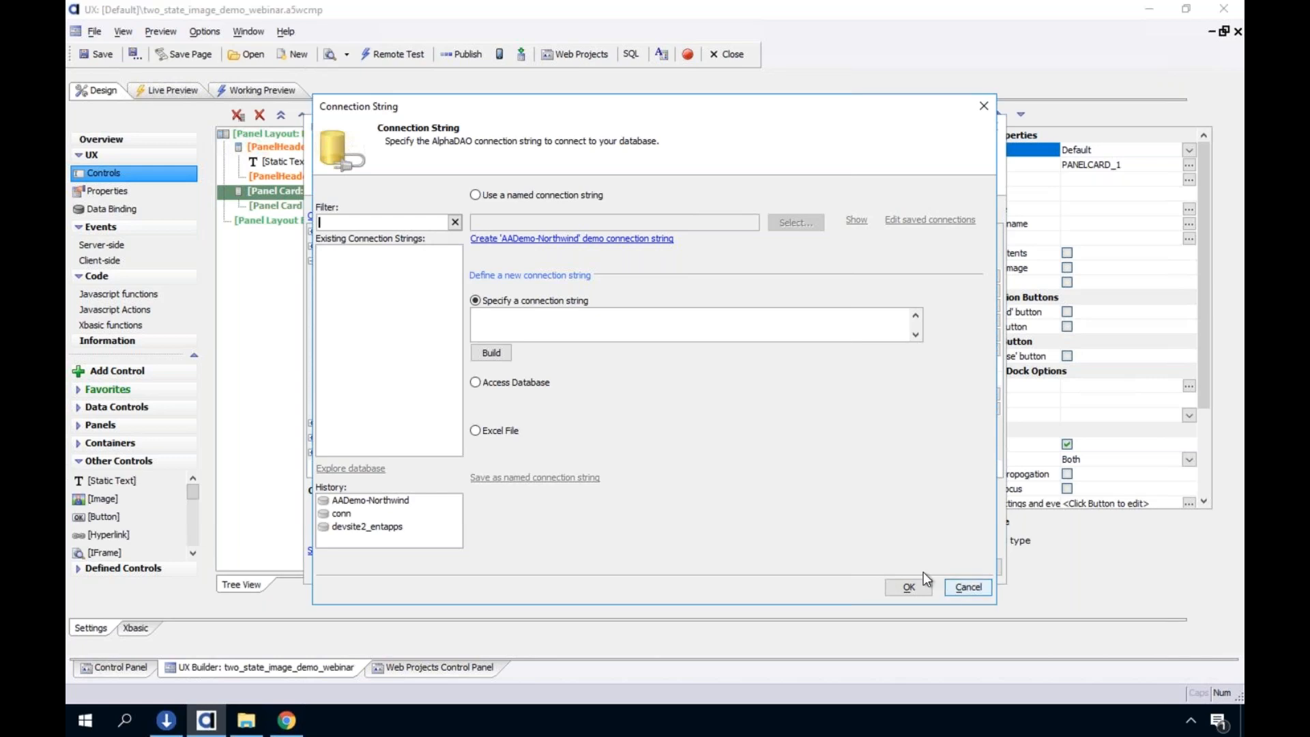
pyautogui.click(966, 586)
pyautogui.click(917, 564)
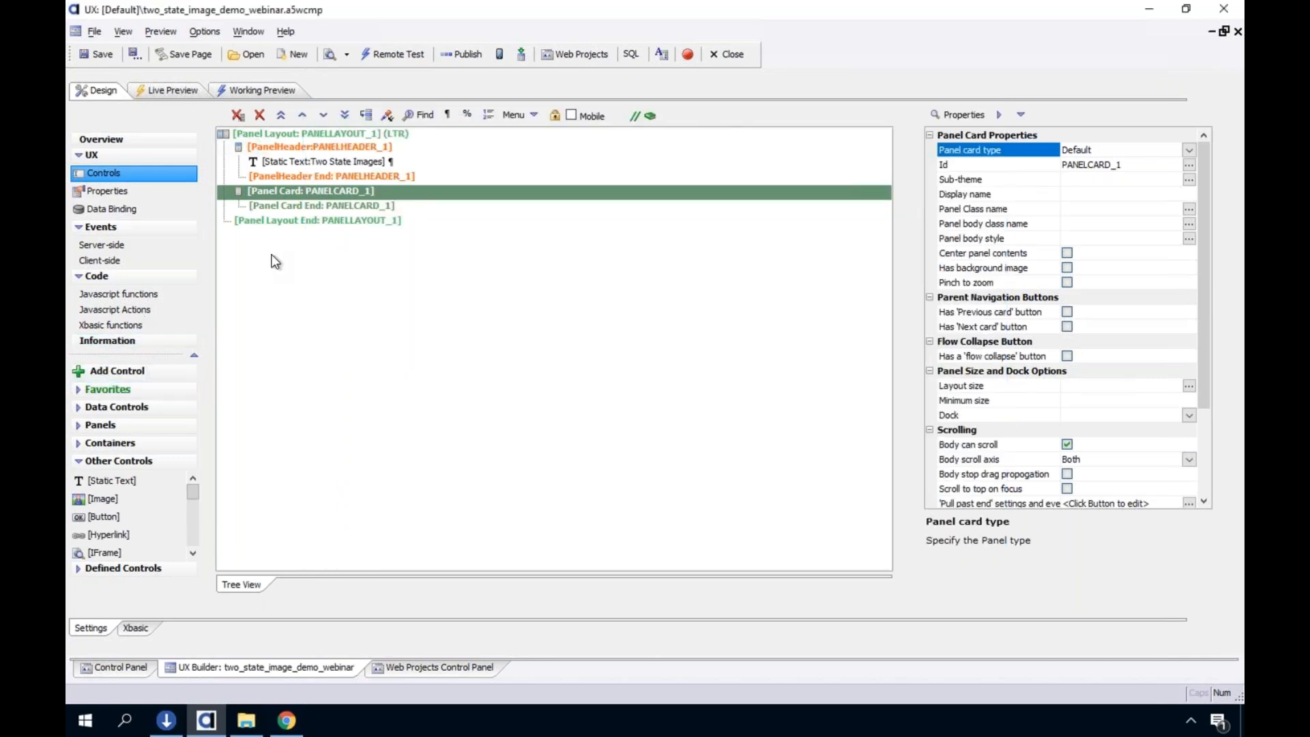
# Add a List control named list_two_state inside the panel card
pyautogui.click(154, 372)
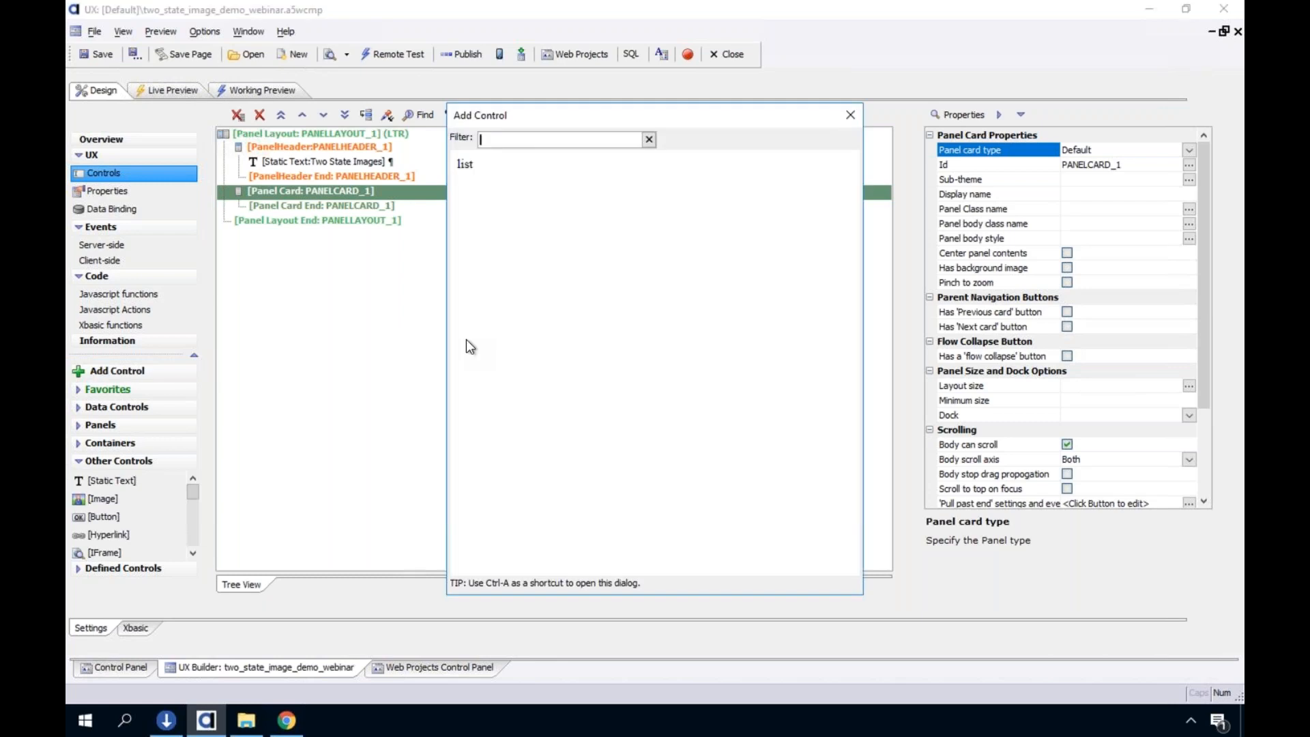
pyautogui.write('list')
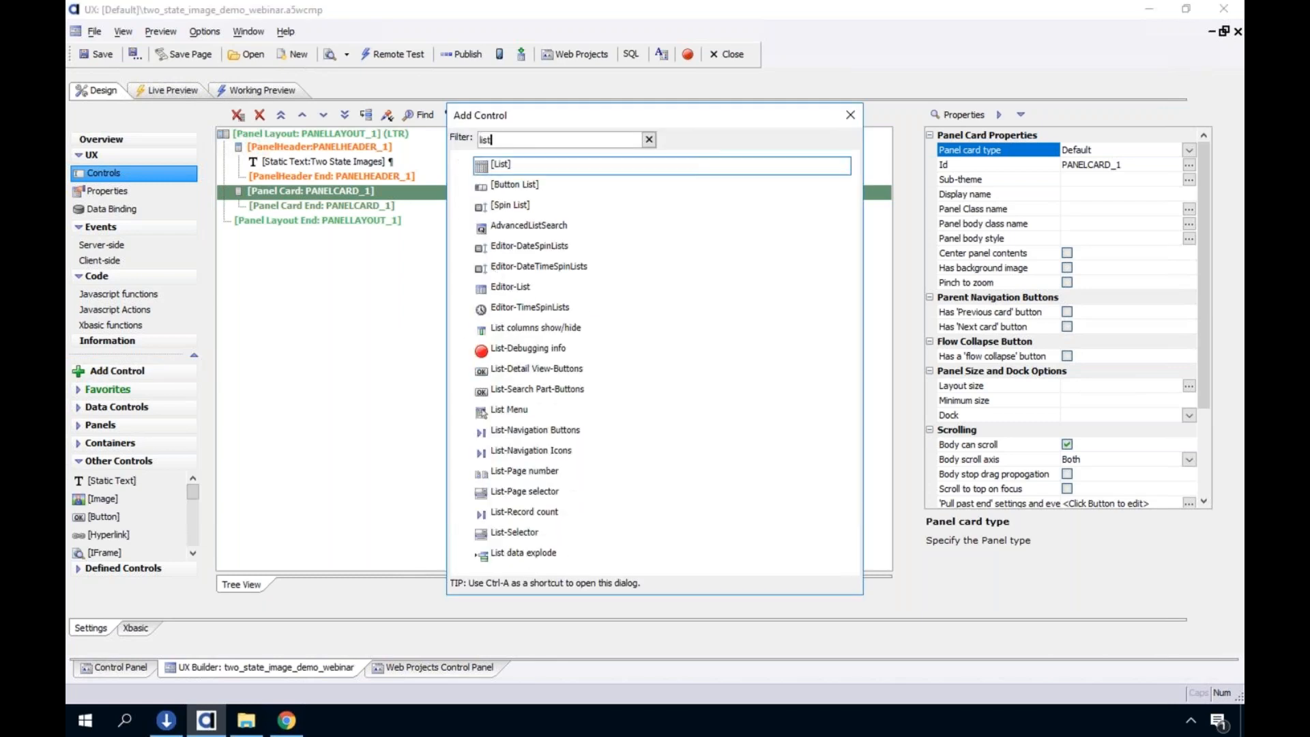
pyautogui.press('Return')
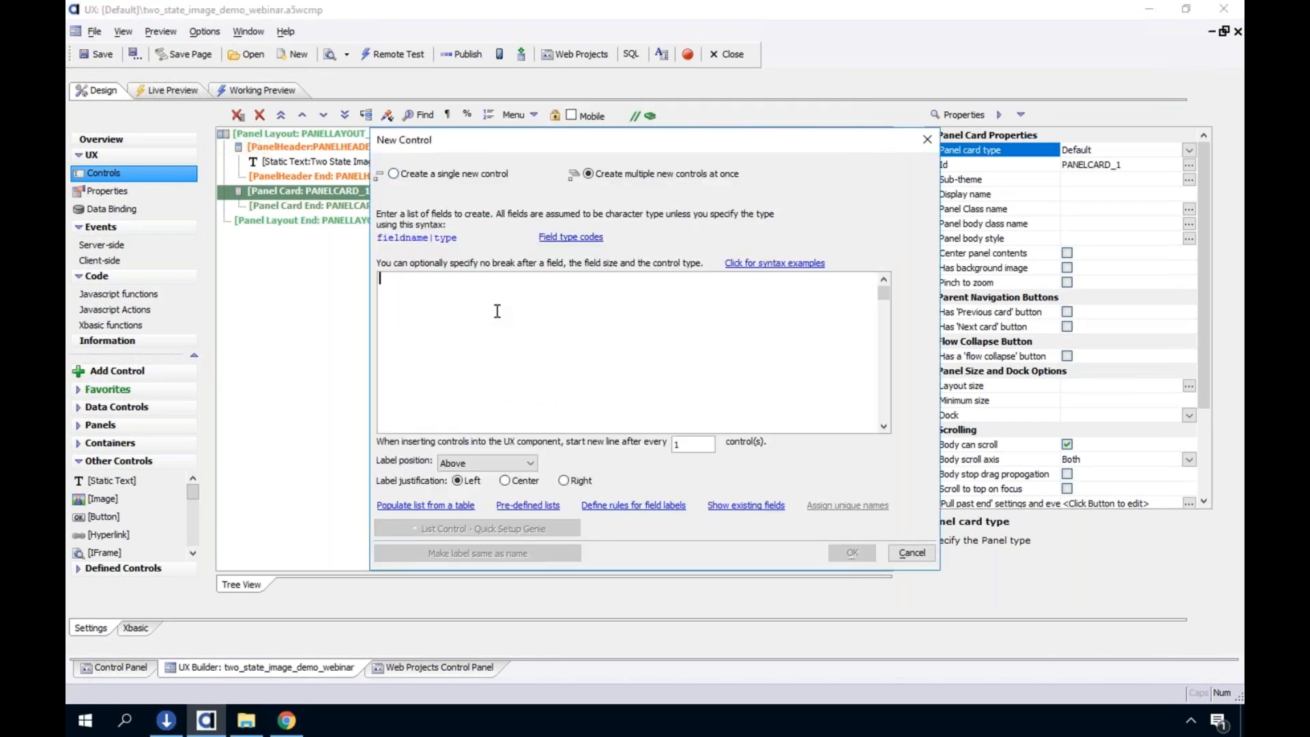
pyautogui.write('li')
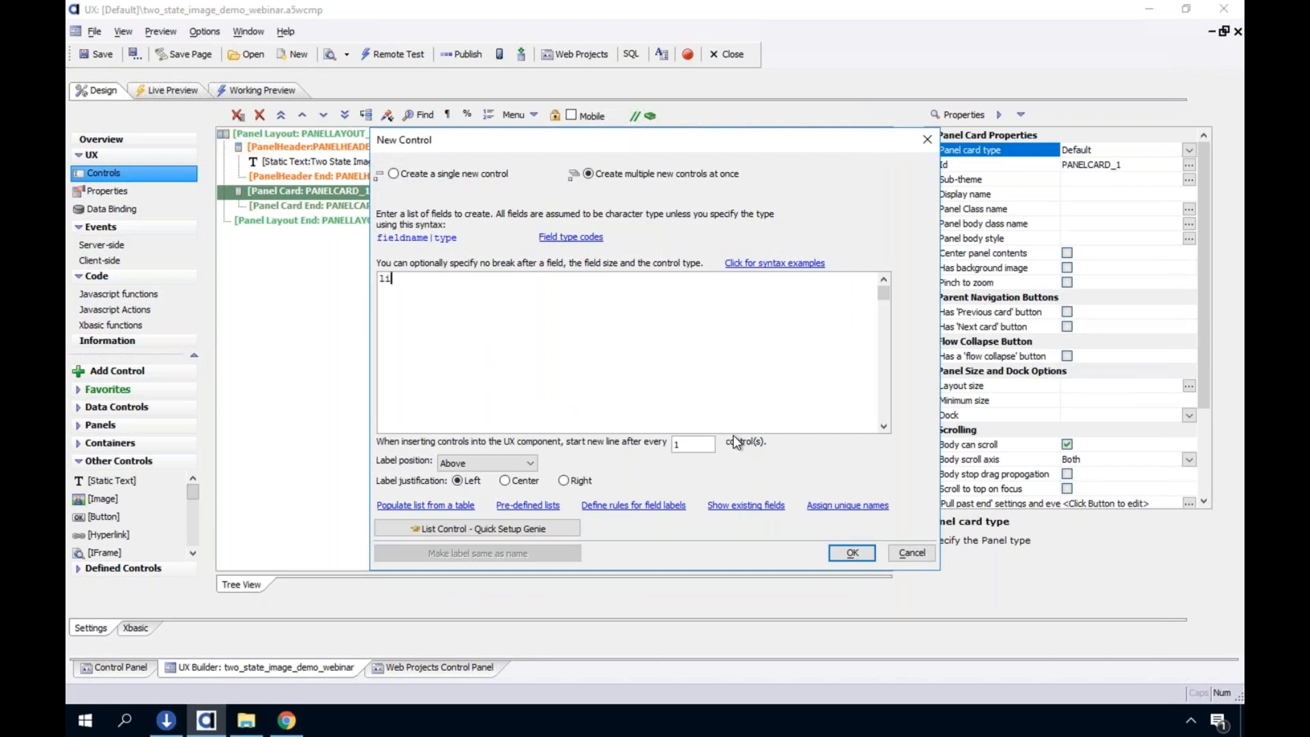
pyautogui.write('st_two_state')
pyautogui.click(854, 556)
# Open the List Builder for list_two_state and set its data source type to Static
pyautogui.click(306, 206)
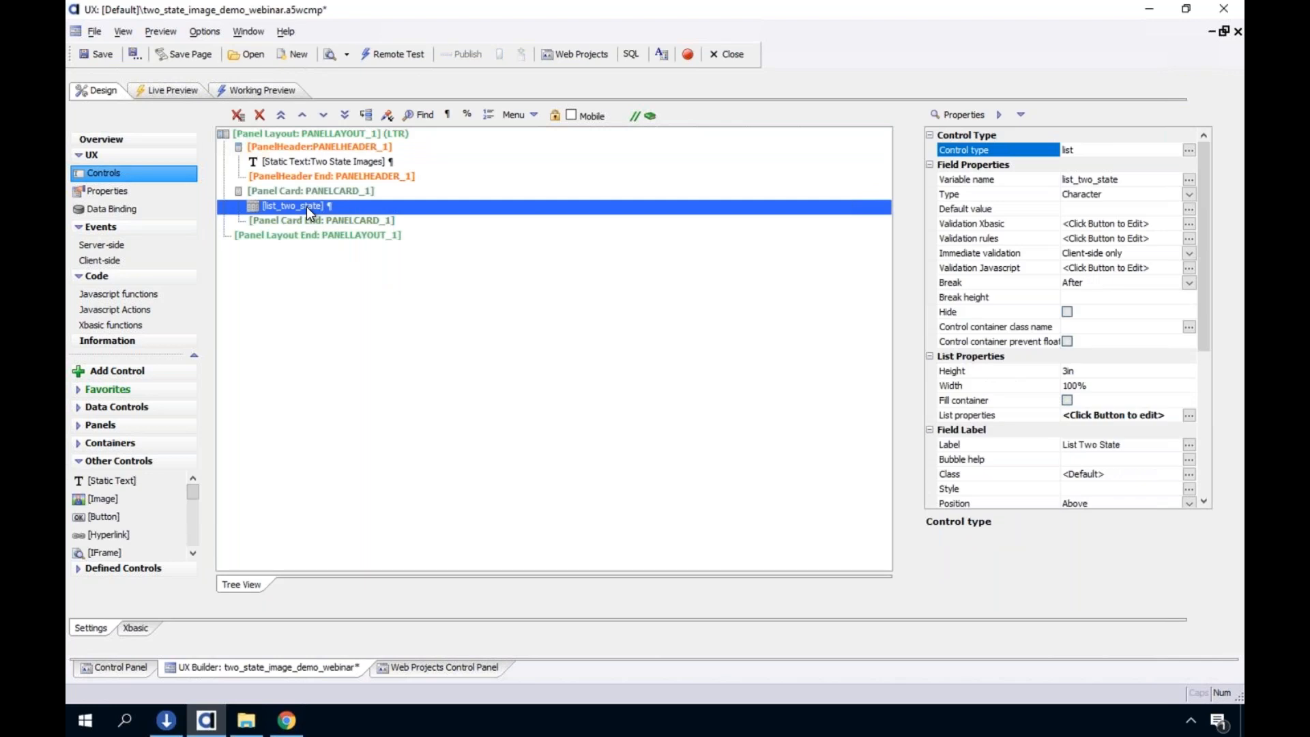
pyautogui.doubleClick(306, 207)
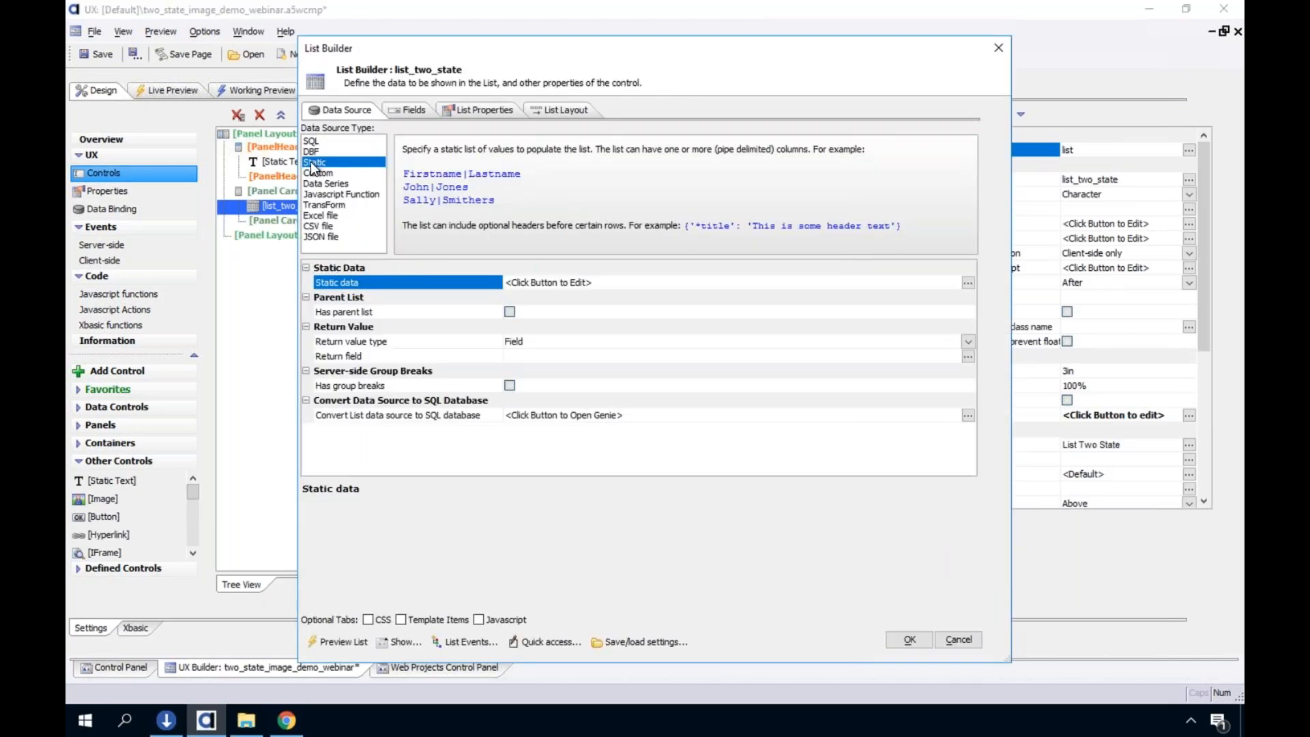
pyautogui.click(313, 139)
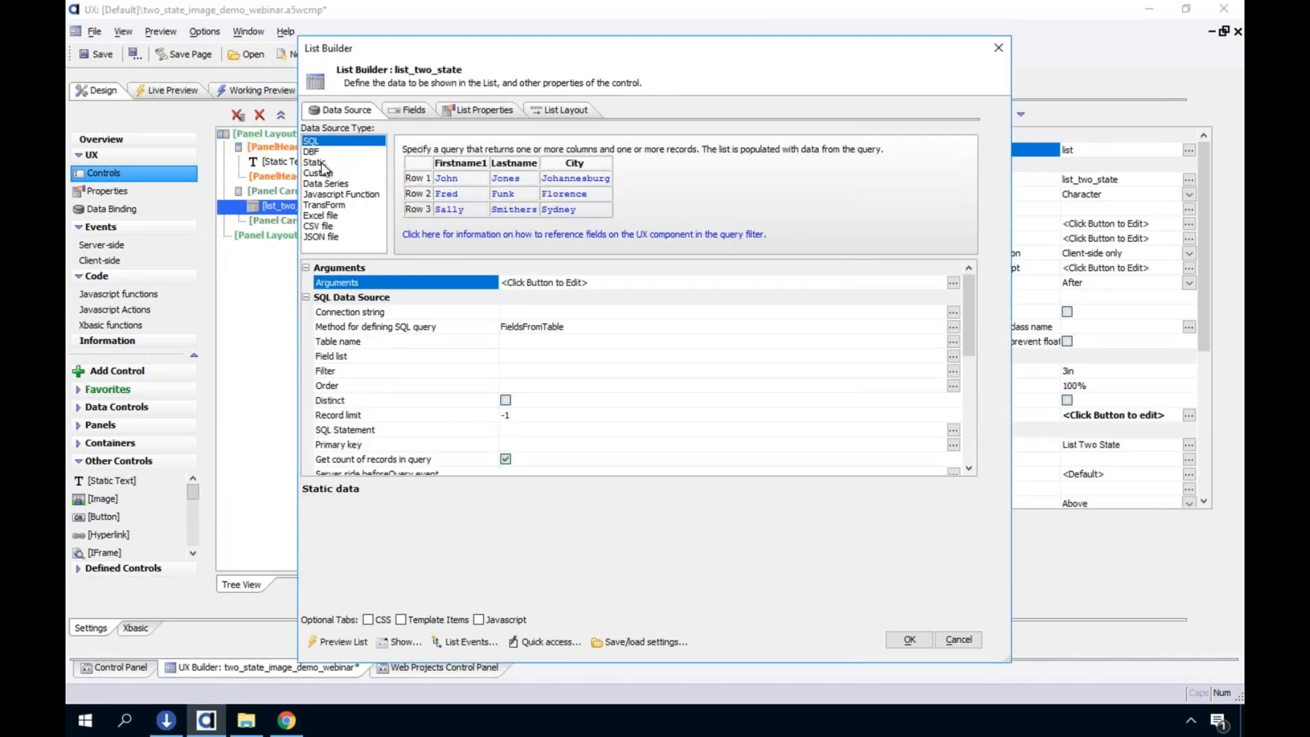
pyautogui.click(322, 164)
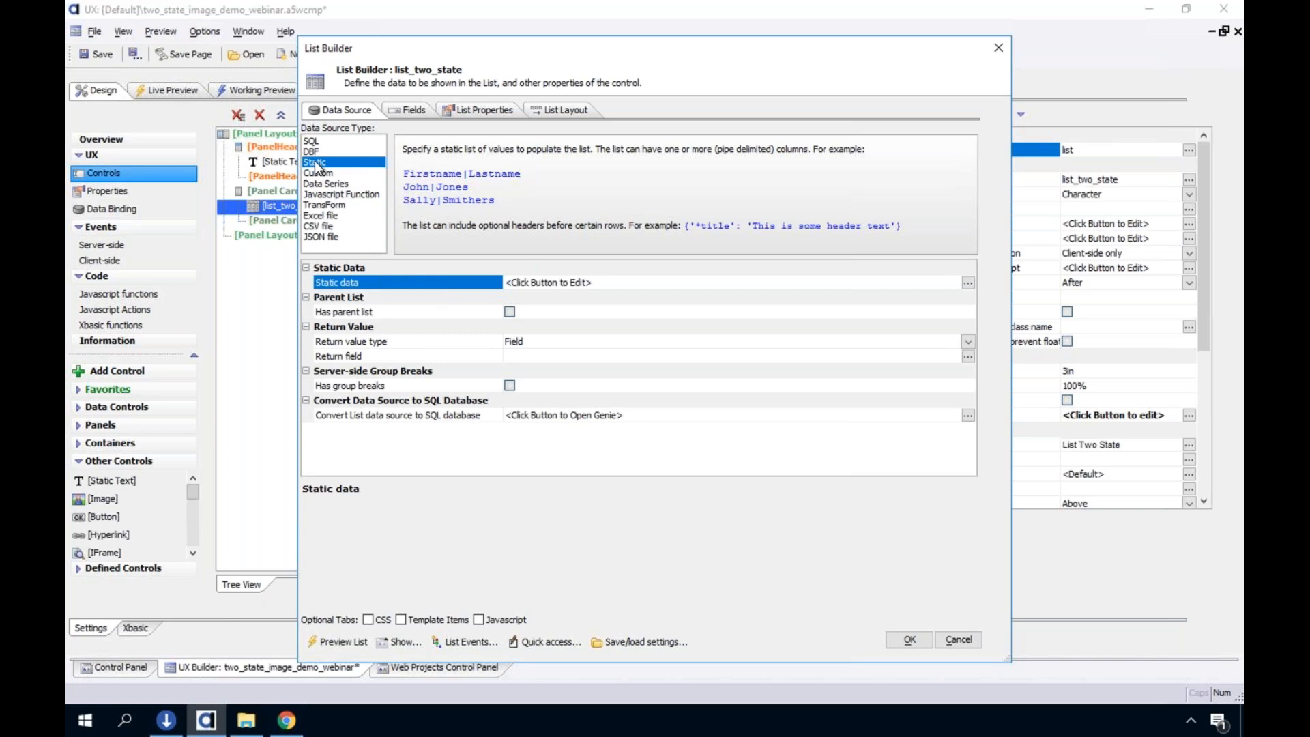
# Fill the list's static data with the "Name and addresses" sample data set in CR-LF format
pyautogui.doubleClick(445, 283)
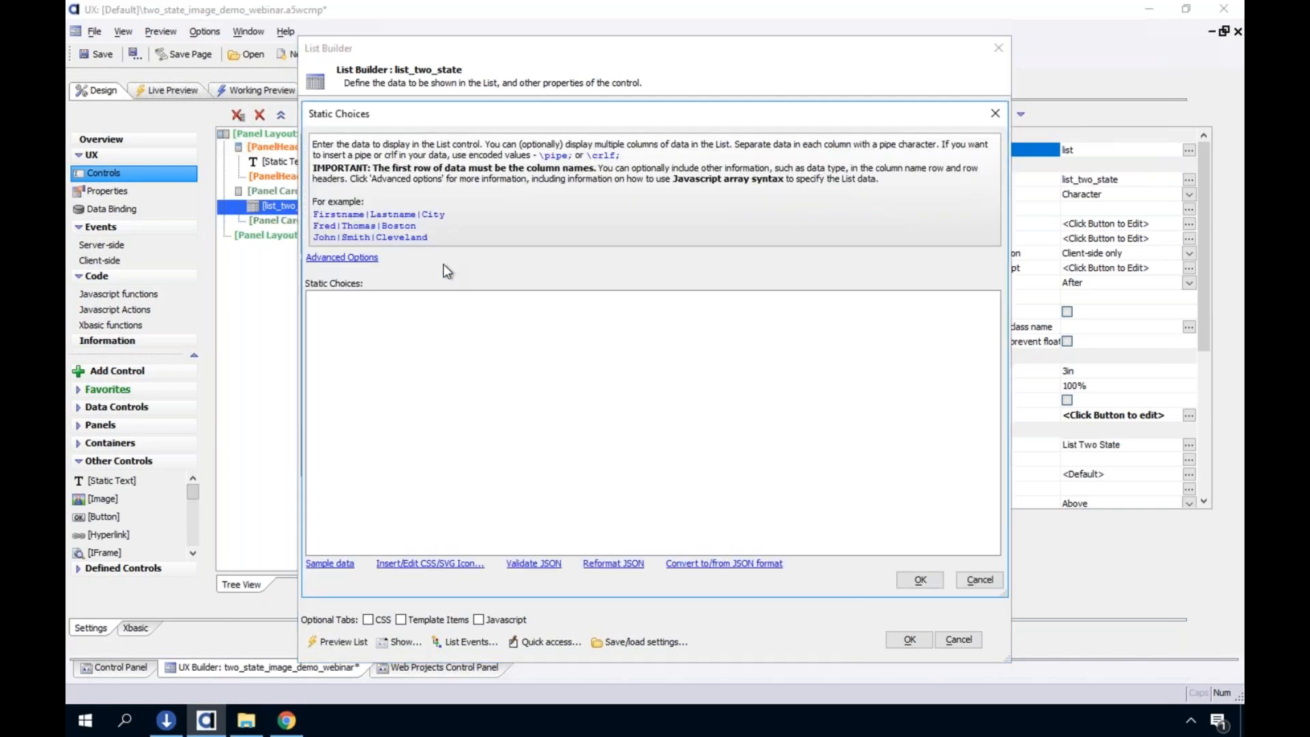
pyautogui.click(332, 577)
pyautogui.click(270, 231)
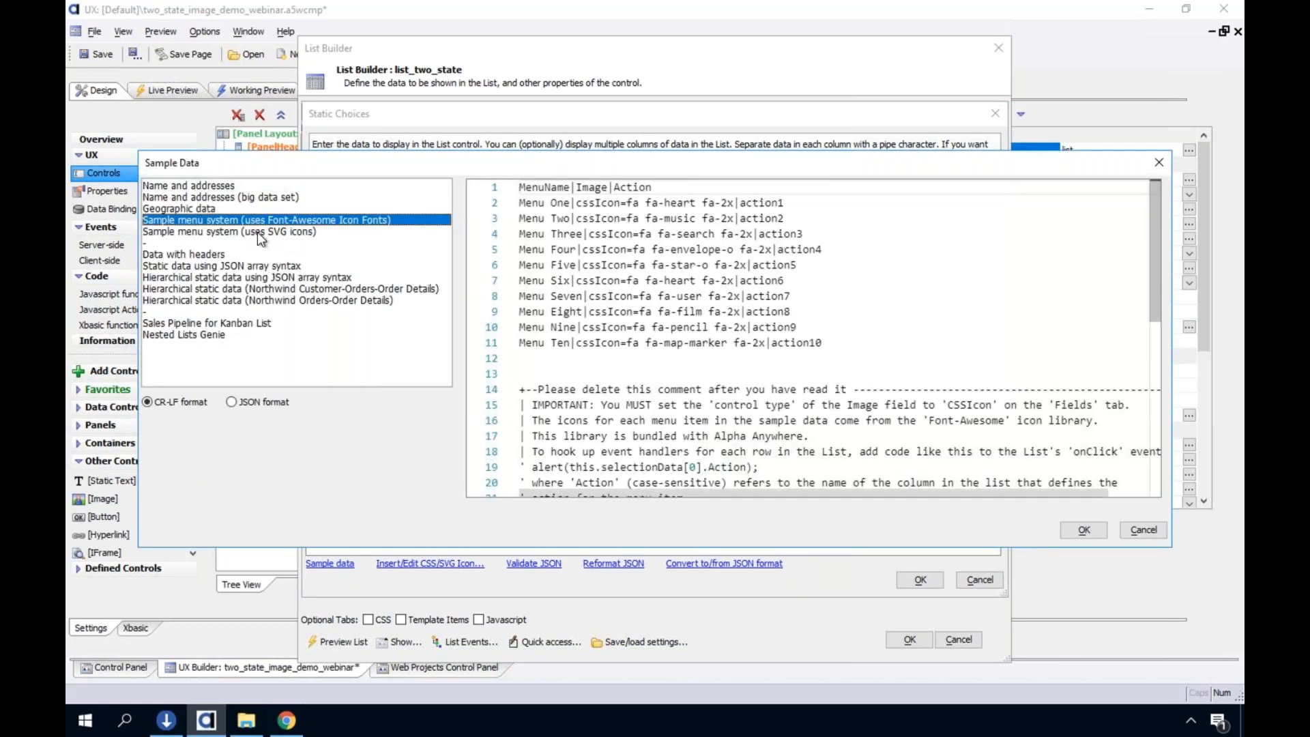
pyautogui.click(258, 197)
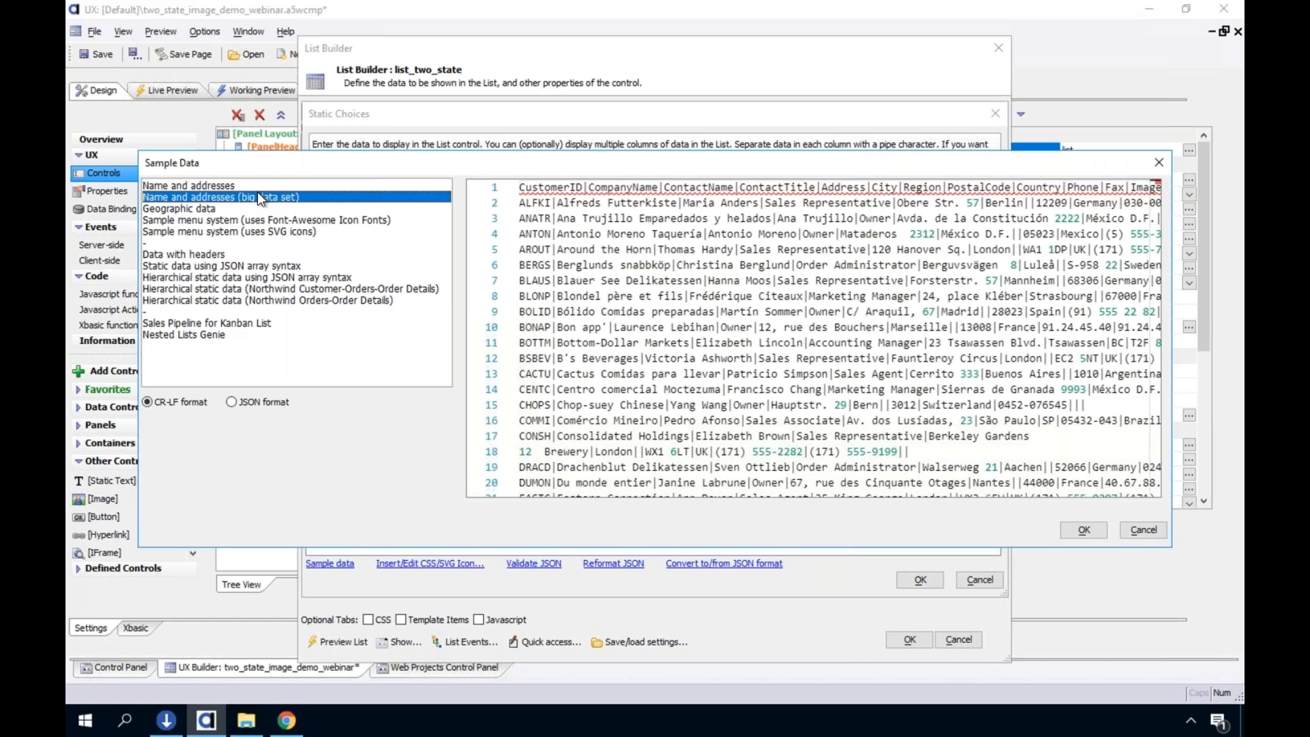
pyautogui.click(255, 185)
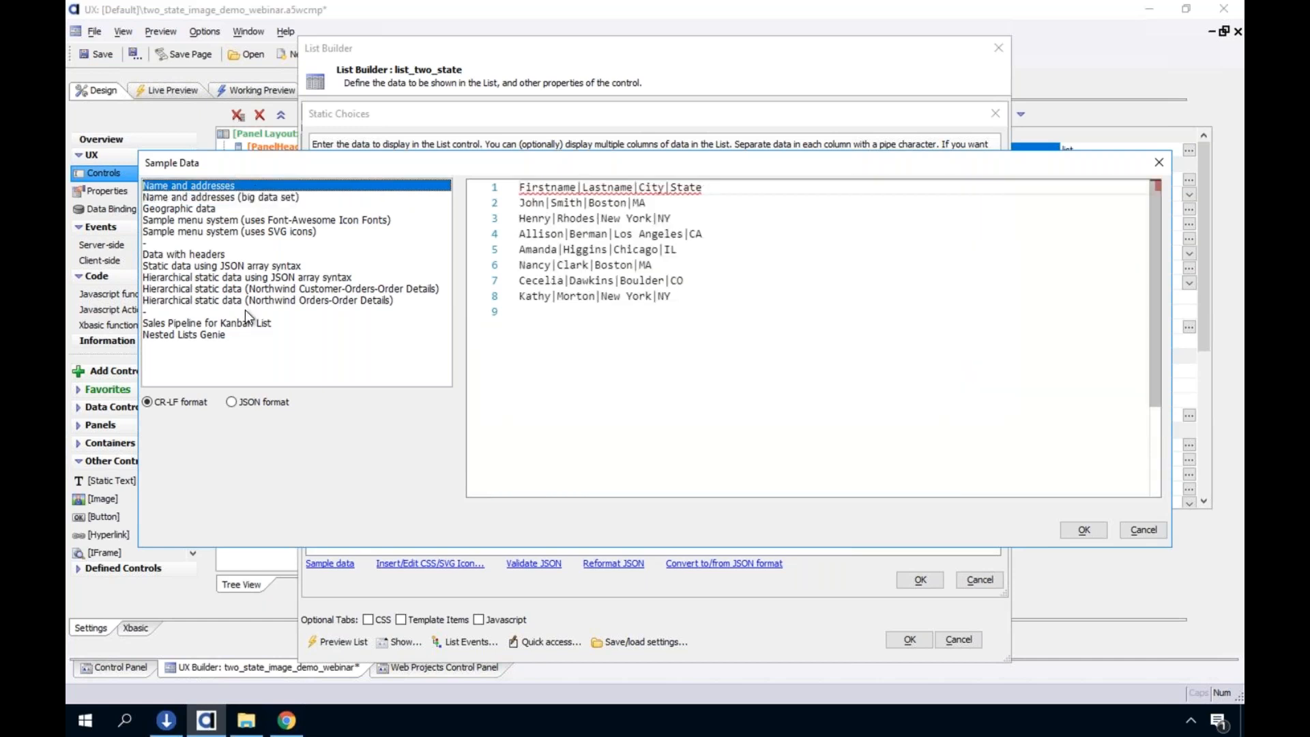
pyautogui.click(245, 322)
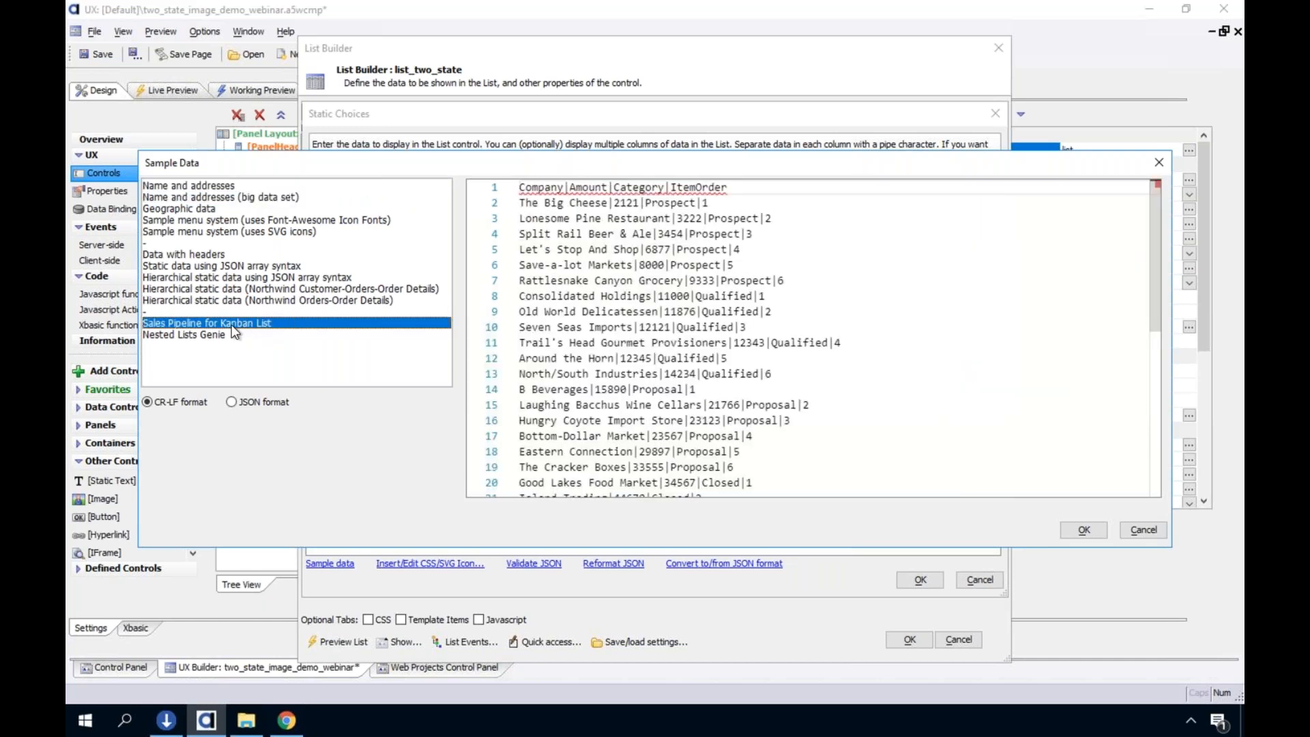
pyautogui.click(232, 335)
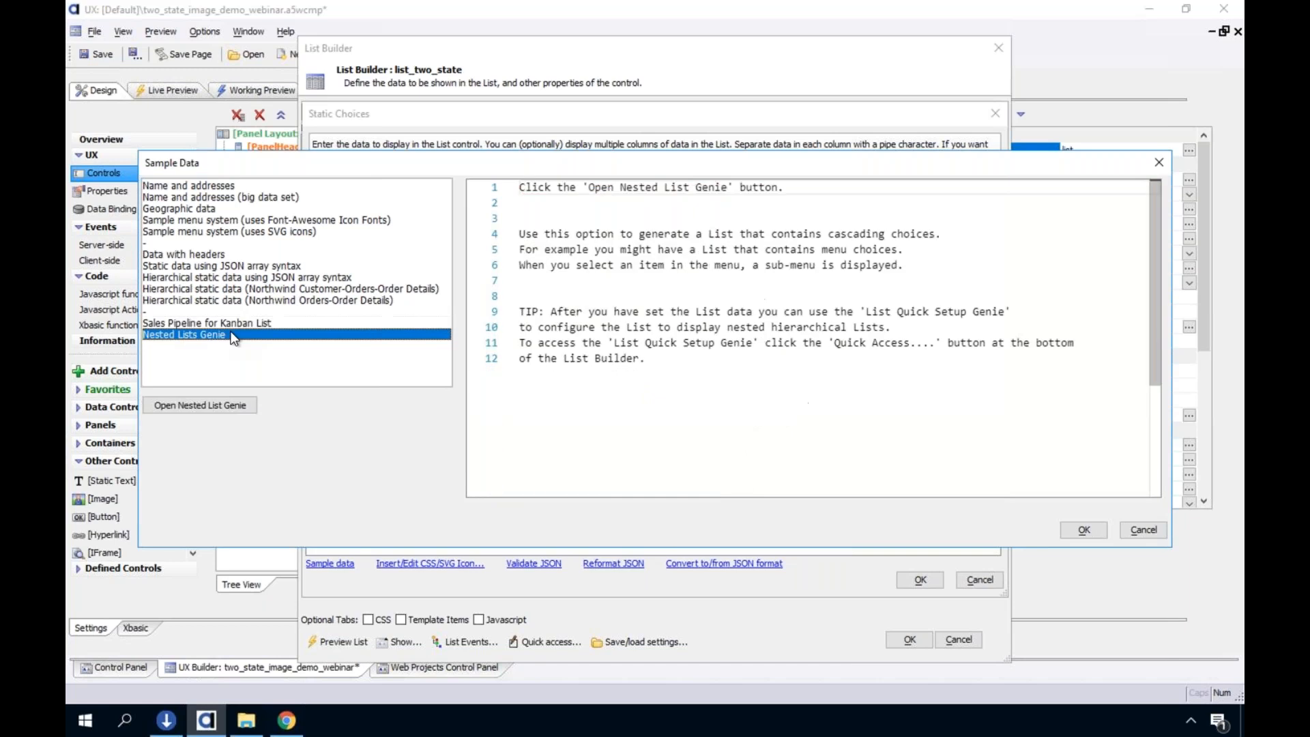
pyautogui.click(245, 276)
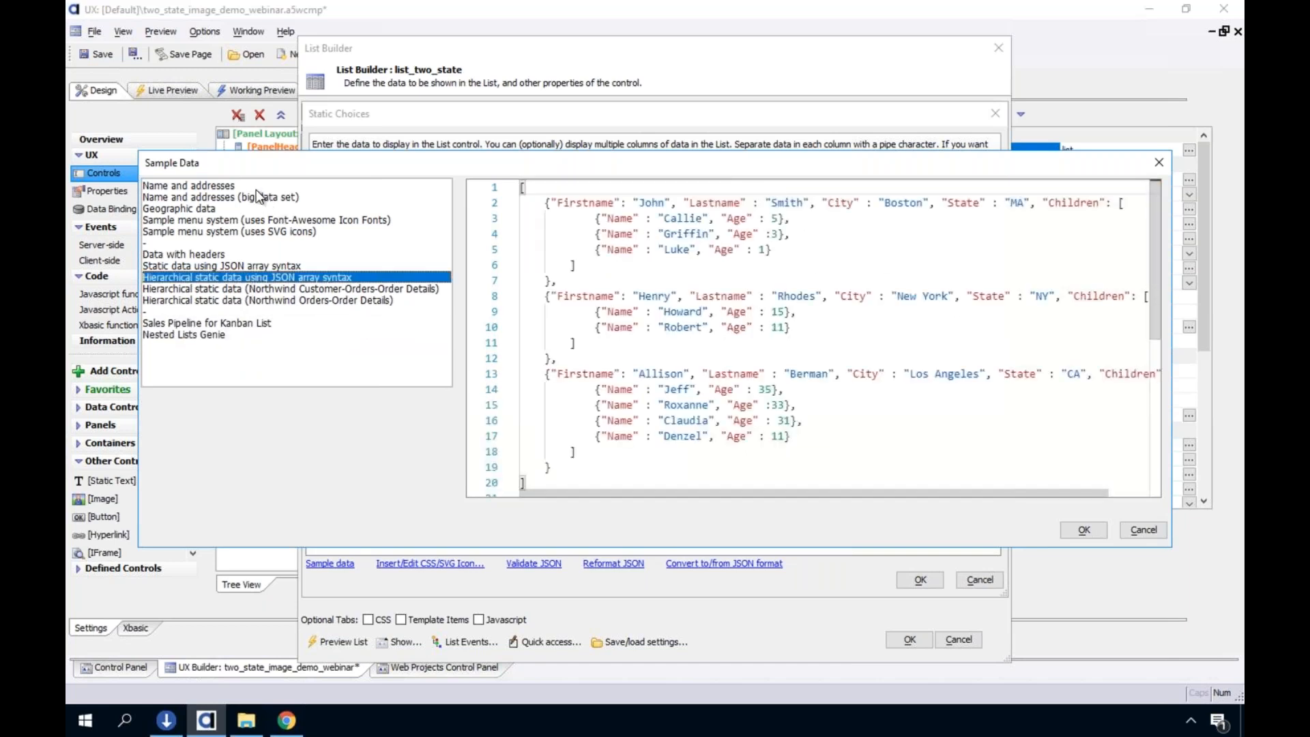
pyautogui.click(273, 185)
pyautogui.click(922, 581)
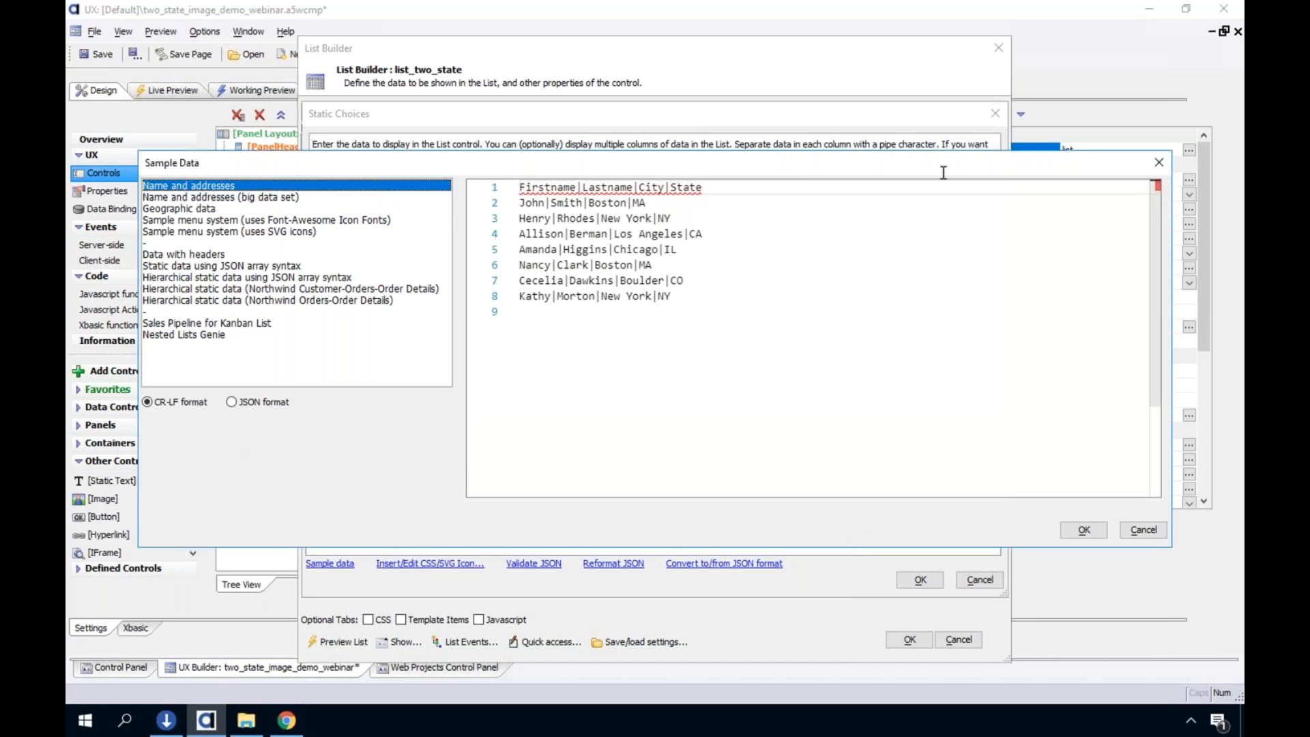
pyautogui.click(1084, 529)
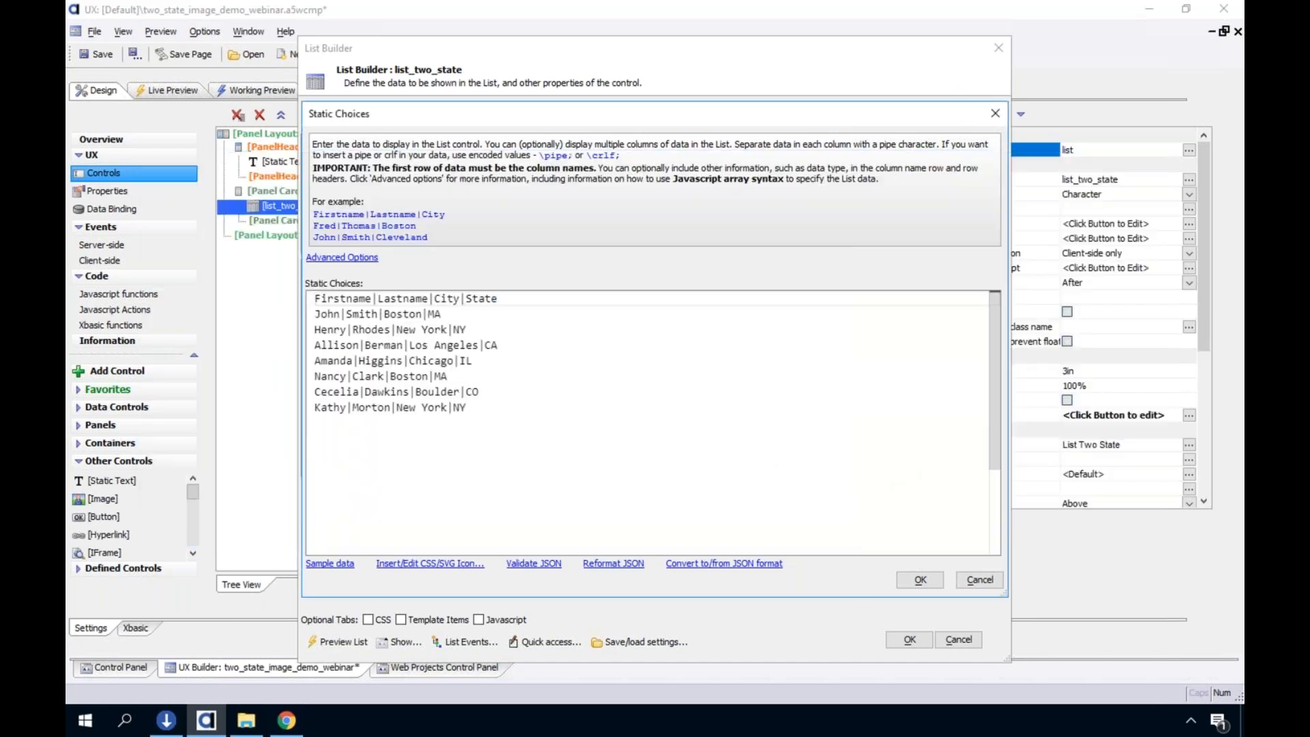
# Check the pipe-delimited column names in the first row of the static choices and accept the data
pyautogui.click(374, 298)
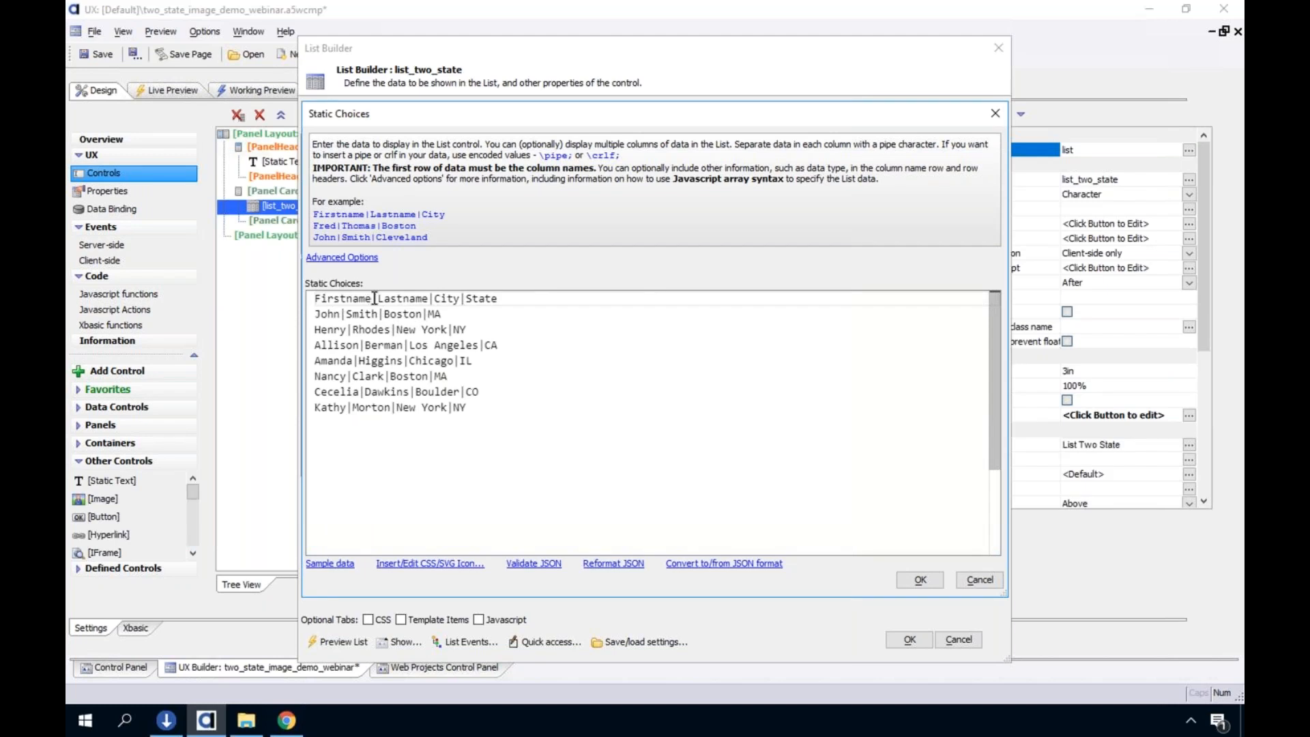
pyautogui.rightClick(376, 298)
pyautogui.doubleClick(374, 300)
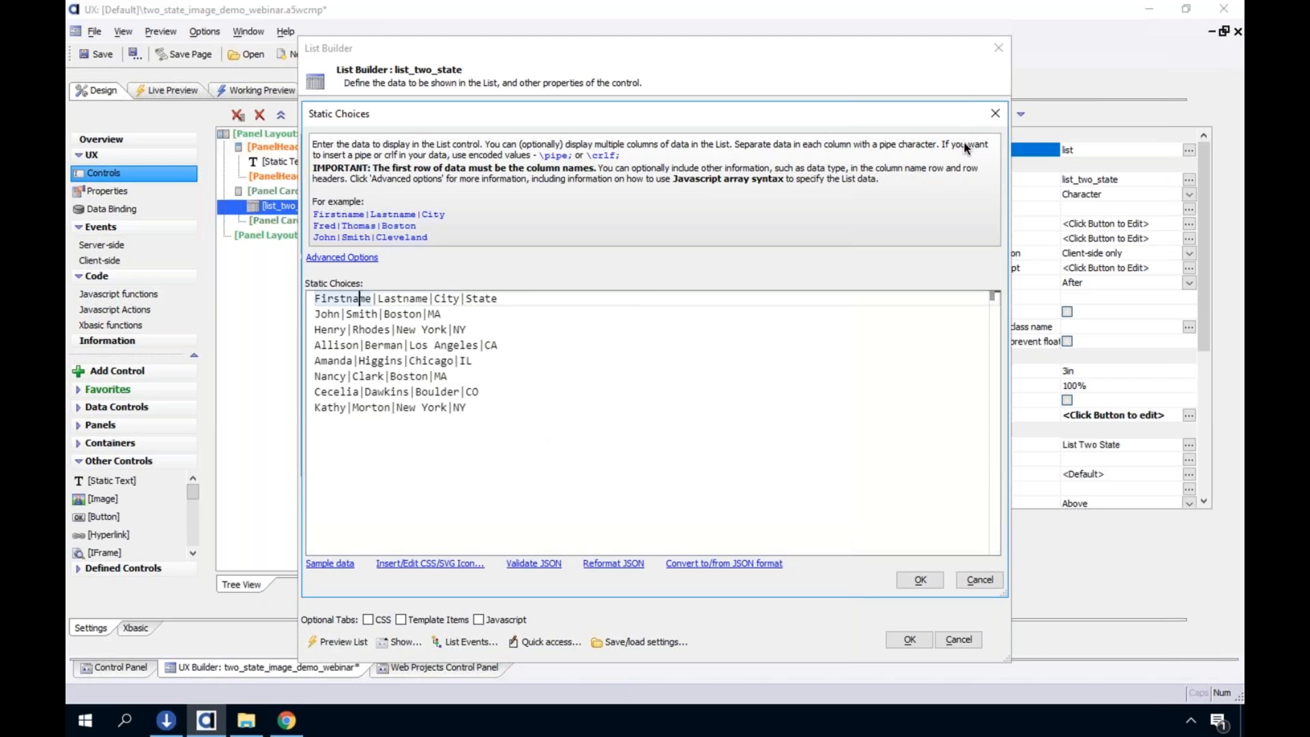
pyautogui.click(696, 450)
pyautogui.click(919, 579)
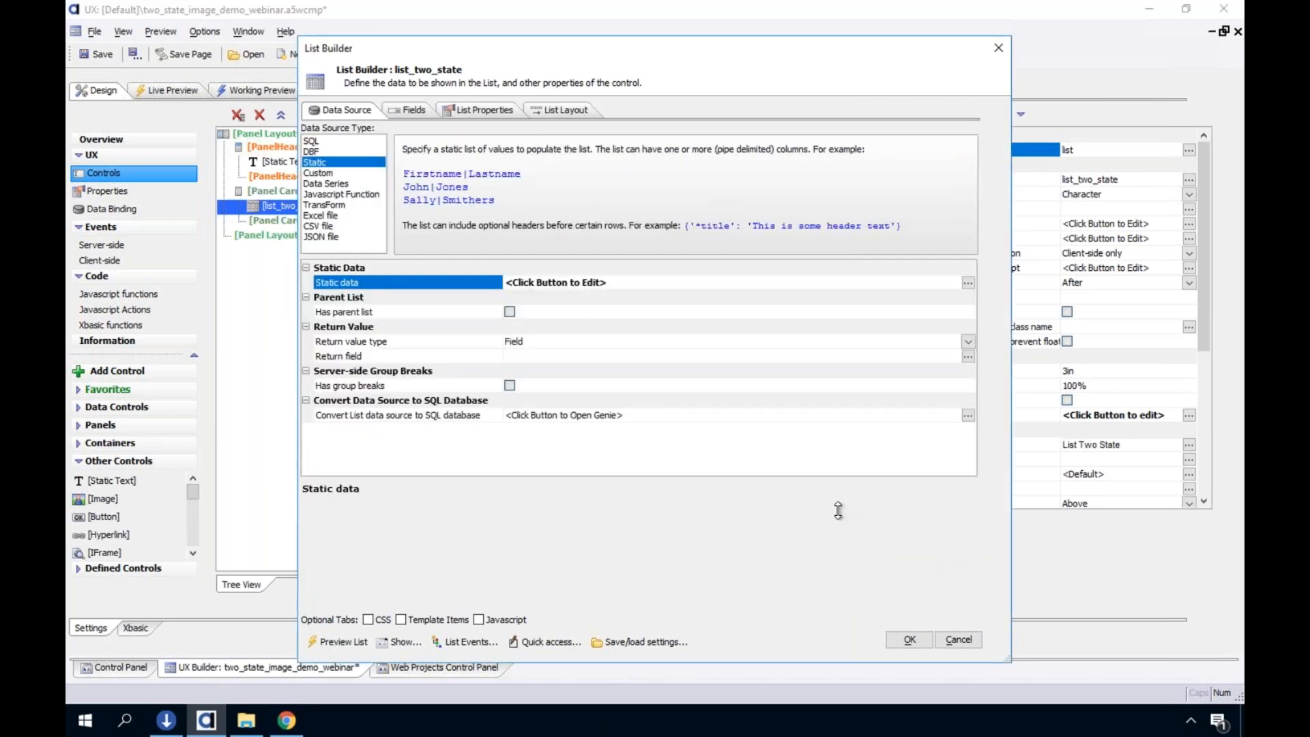
# Put Firstname, Lastname, City and State in the list's layout as columns, accept the list settings and save the component
pyautogui.click(411, 109)
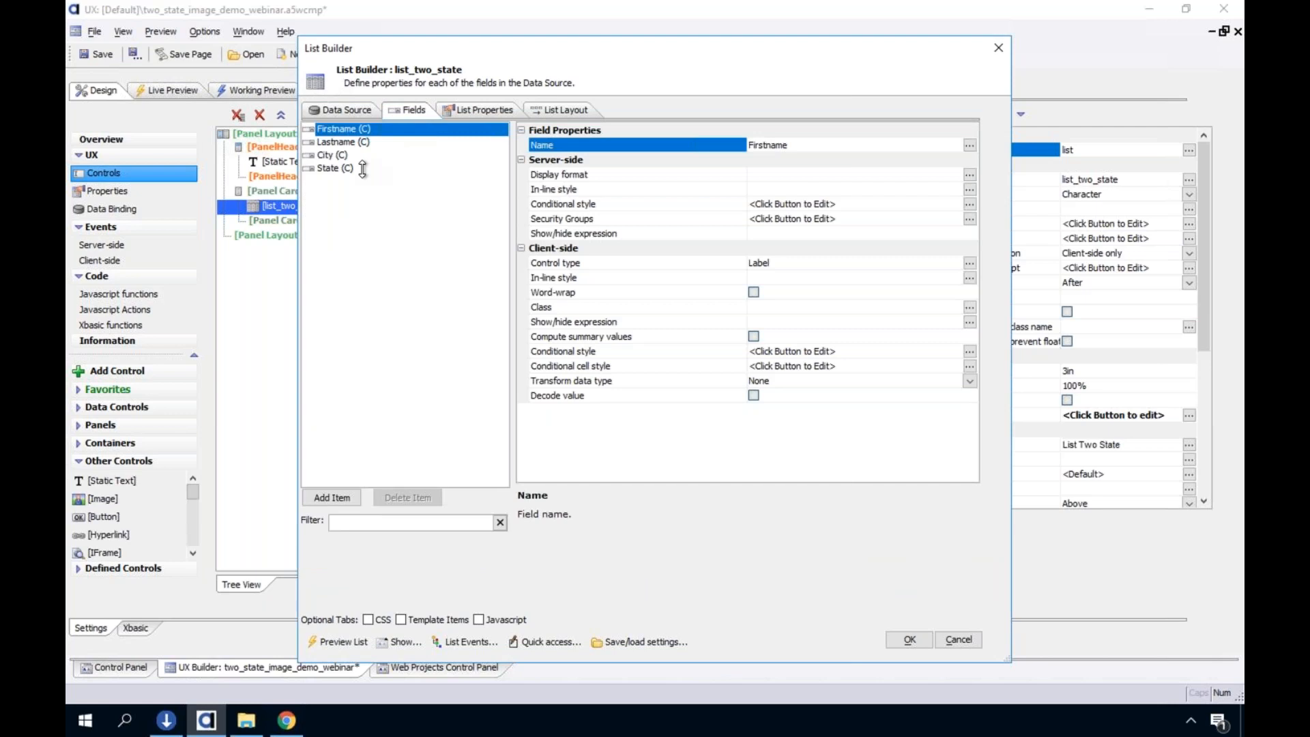
pyautogui.click(572, 110)
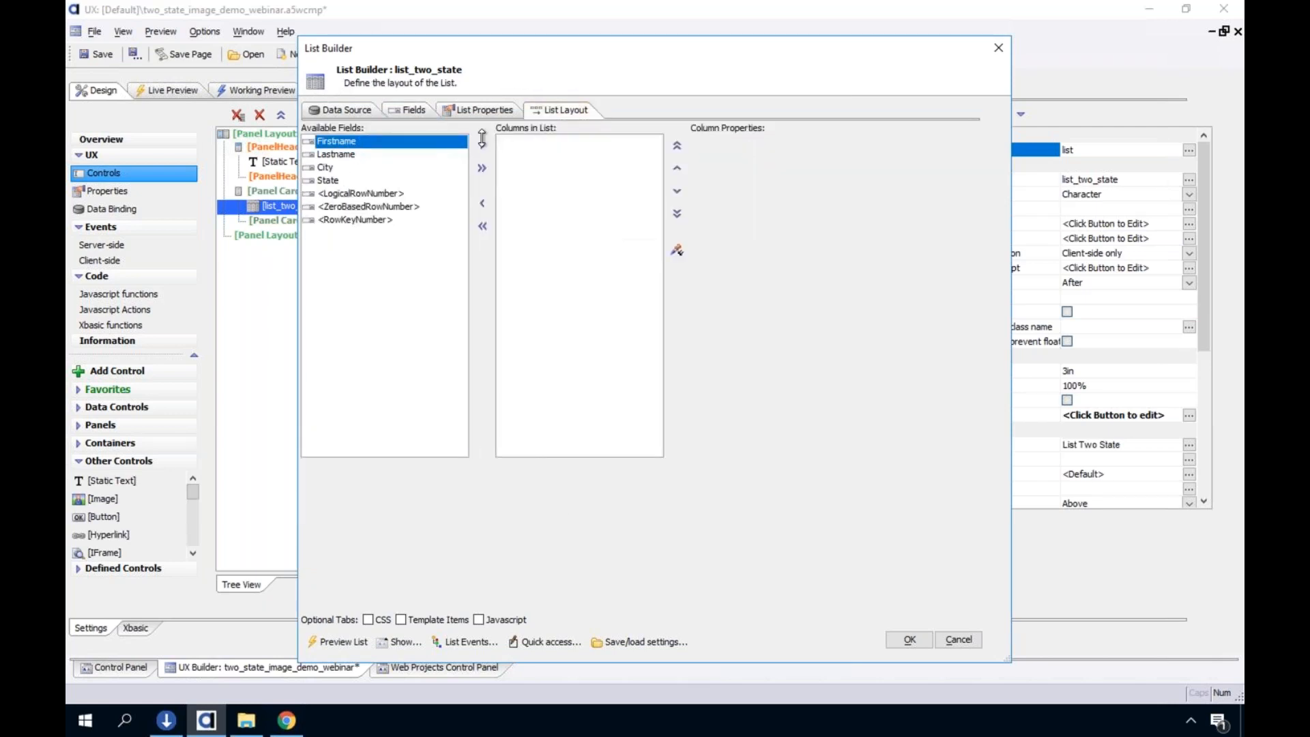
pyautogui.keyDown('shift'); pyautogui.click(355, 180); pyautogui.keyUp('shift')
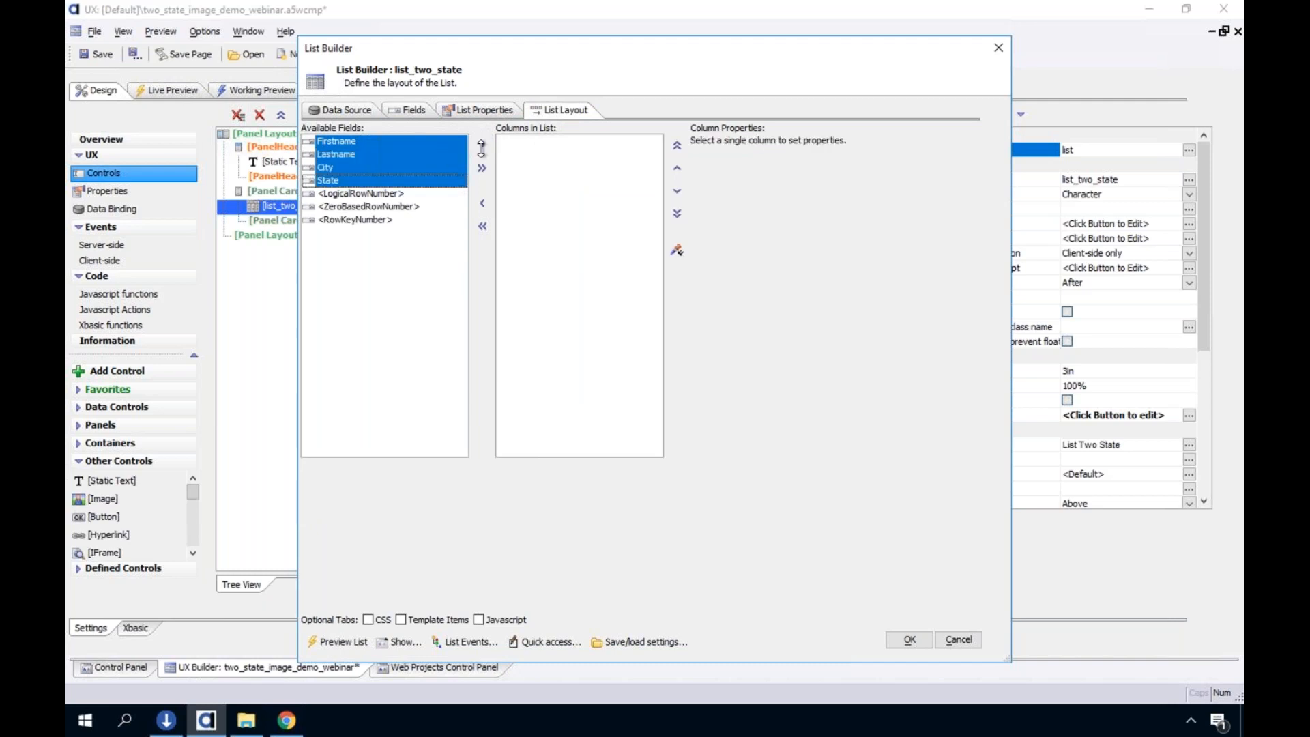
pyautogui.click(481, 145)
pyautogui.click(909, 639)
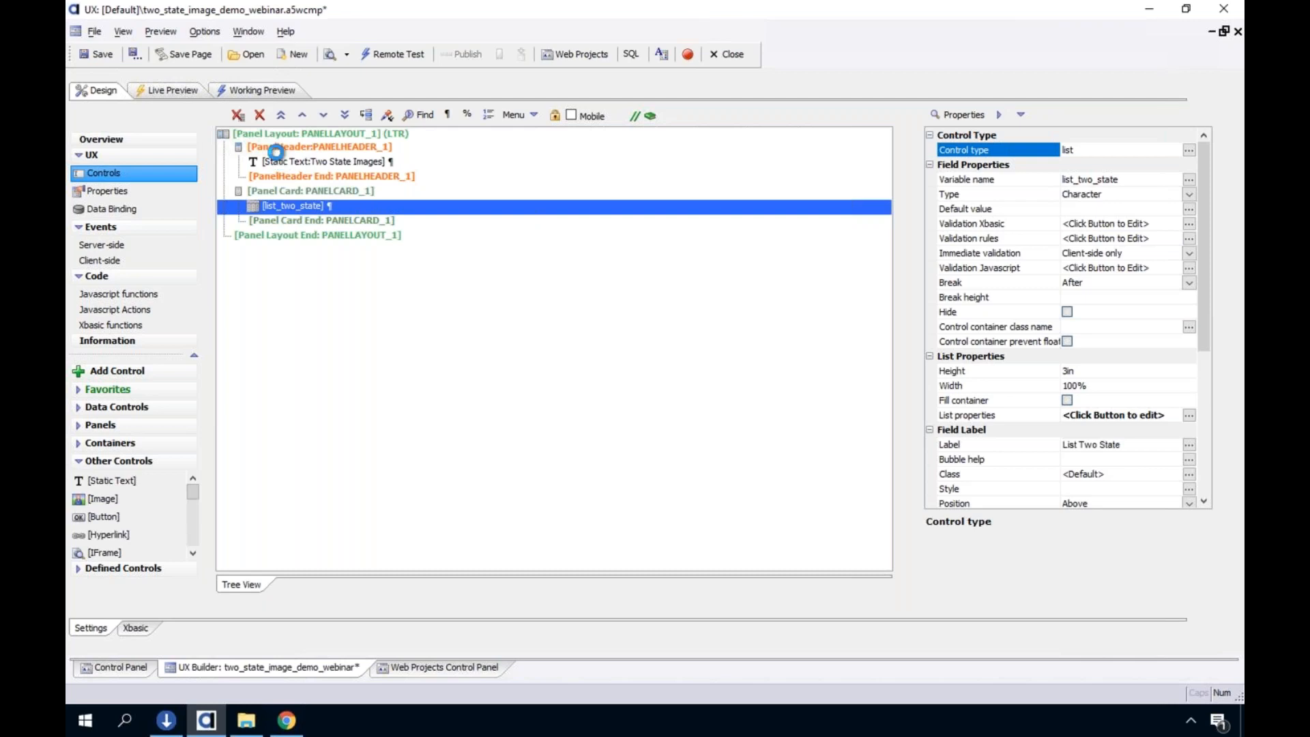
pyautogui.click(96, 54)
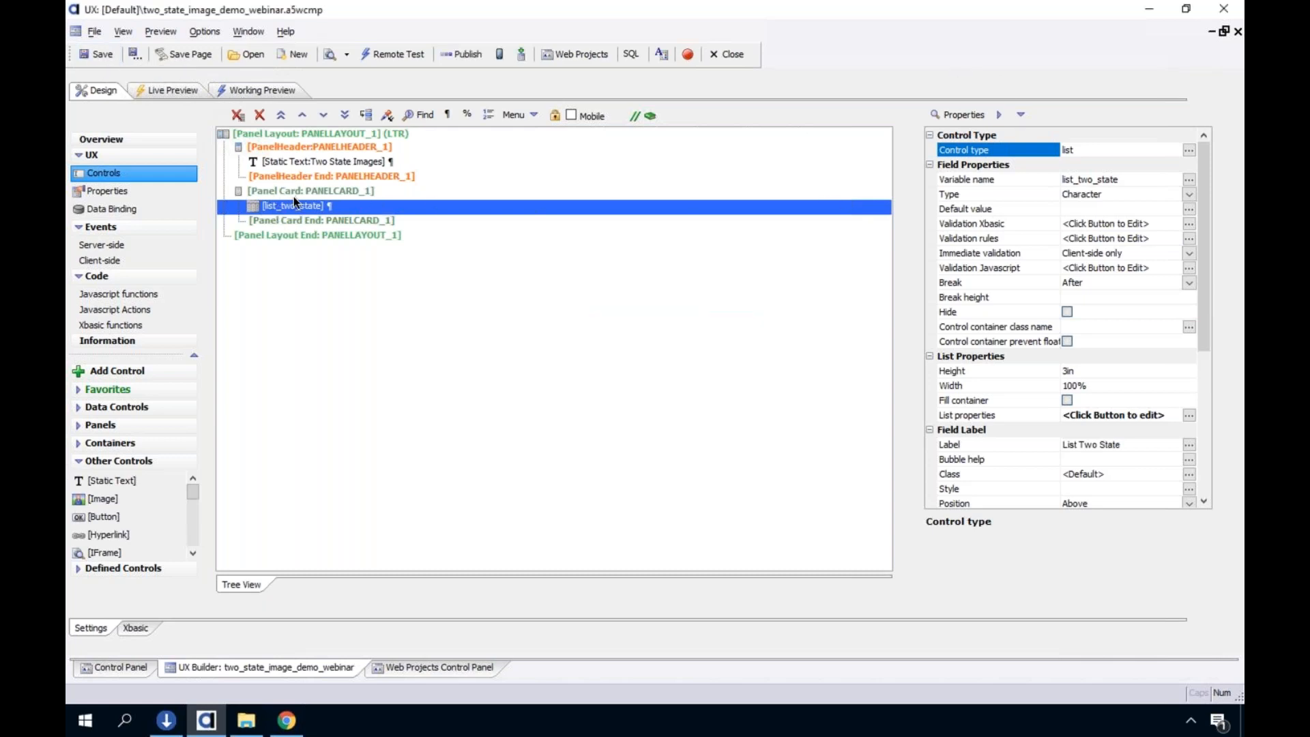
# Turn on Fill container for the list_two_state control
pyautogui.click(1006, 402)
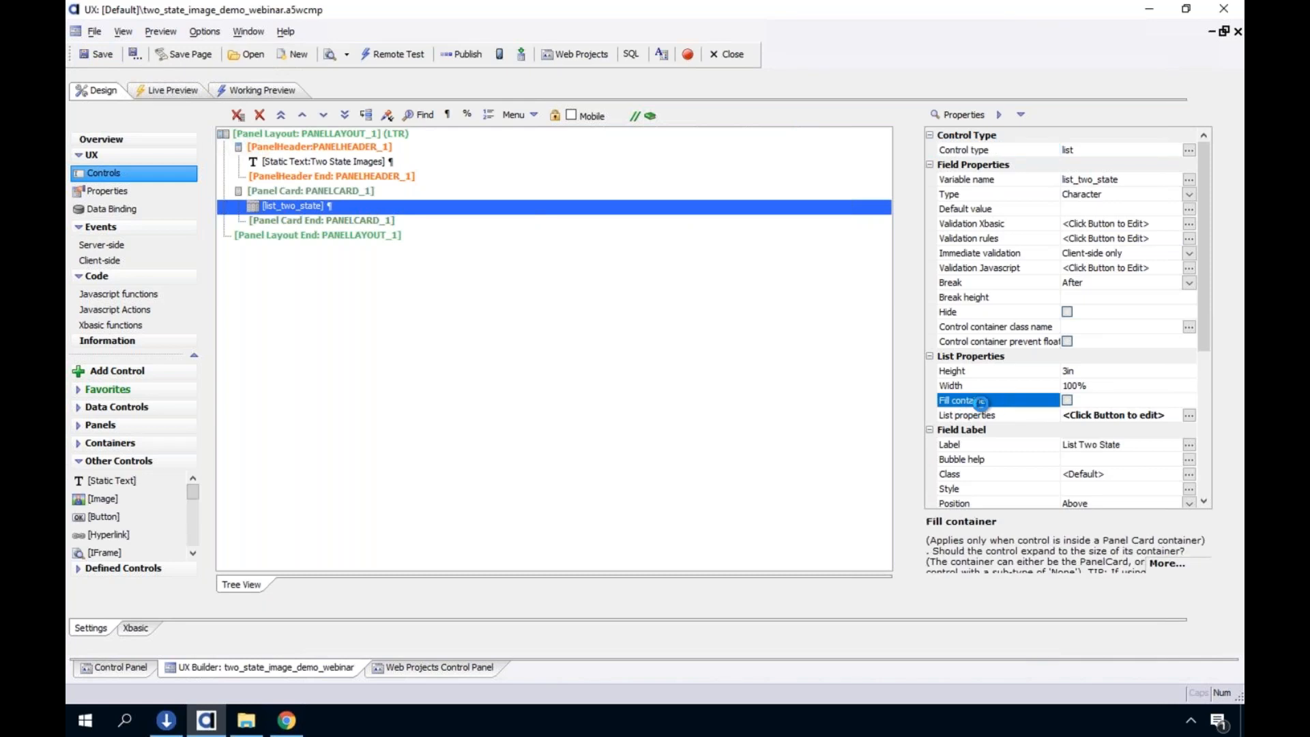
pyautogui.click(1067, 401)
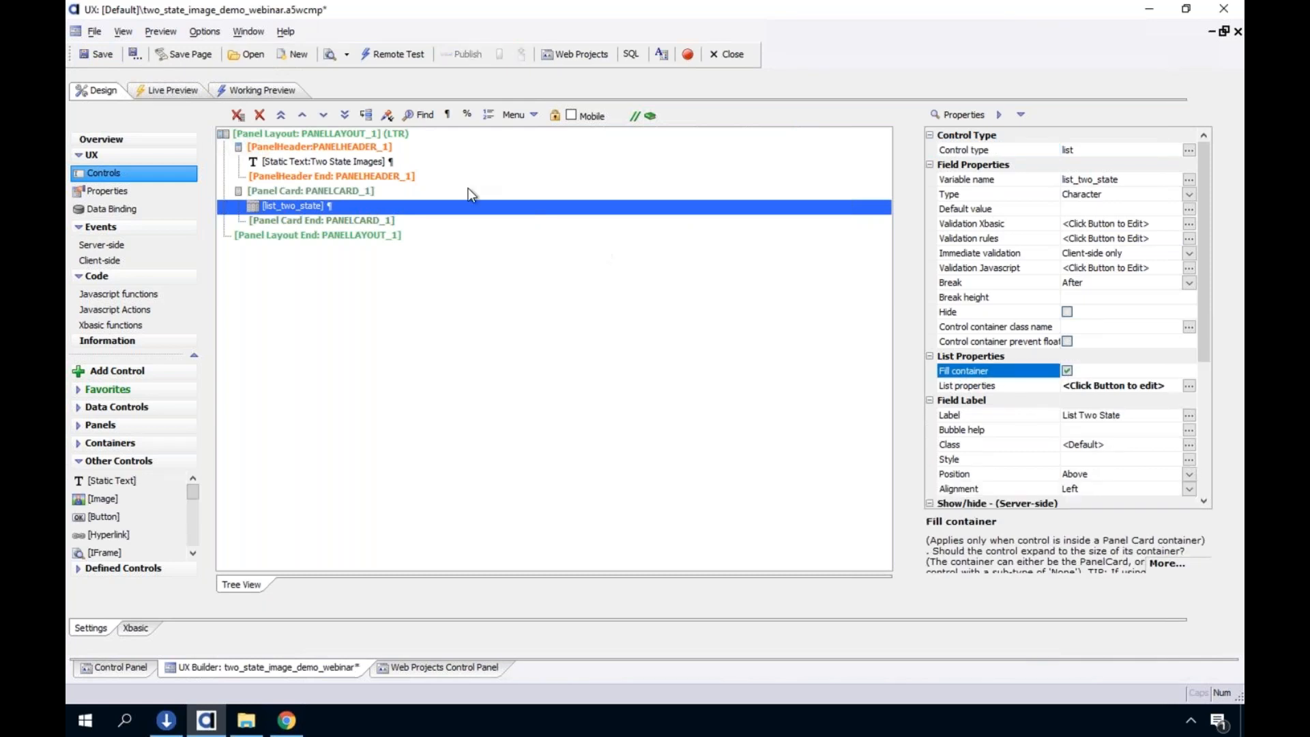
# Preview the component in Working Preview and select several rows to check the list
pyautogui.click(257, 93)
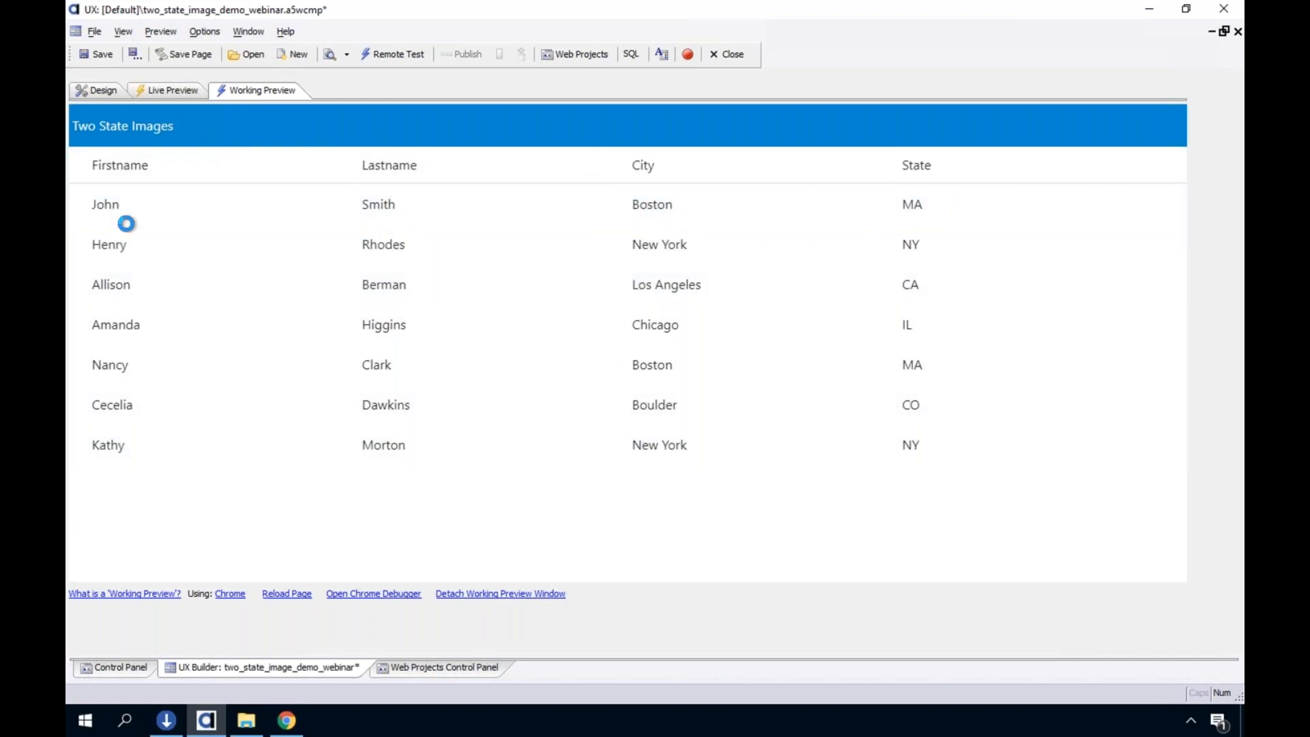
pyautogui.click(419, 265)
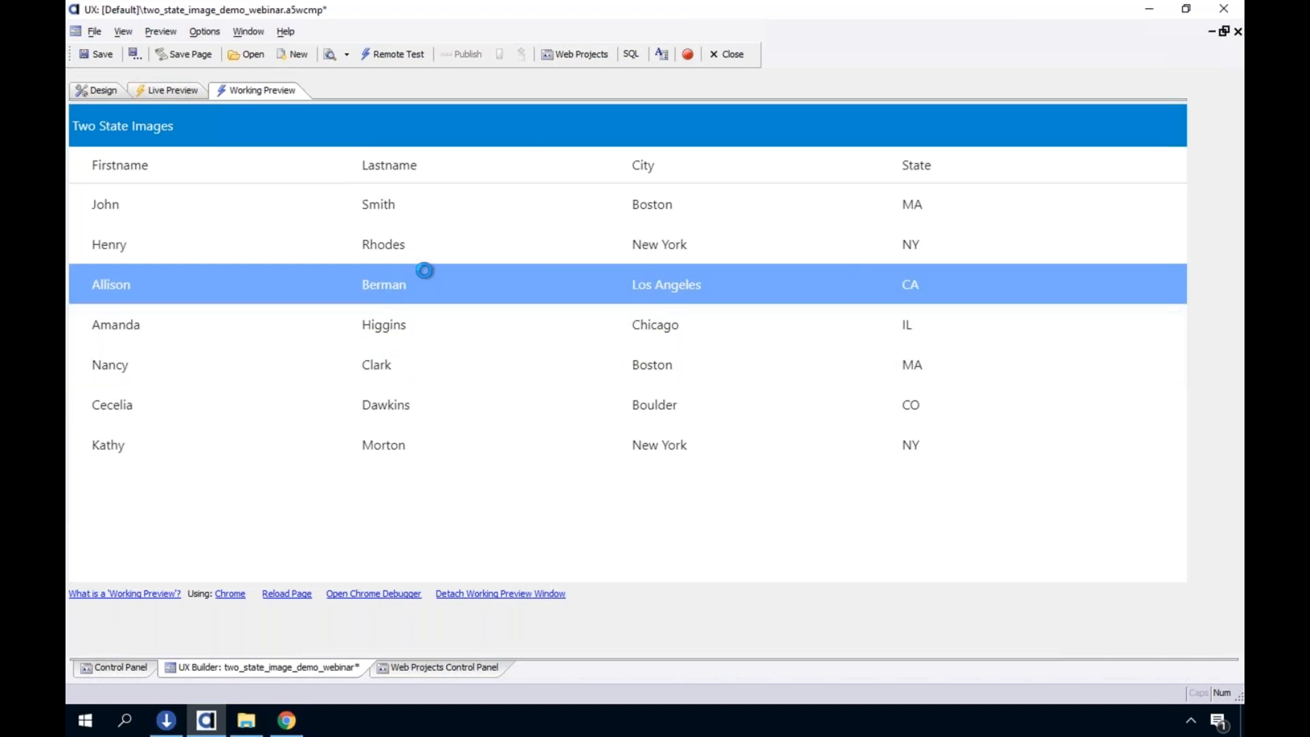
pyautogui.click(382, 246)
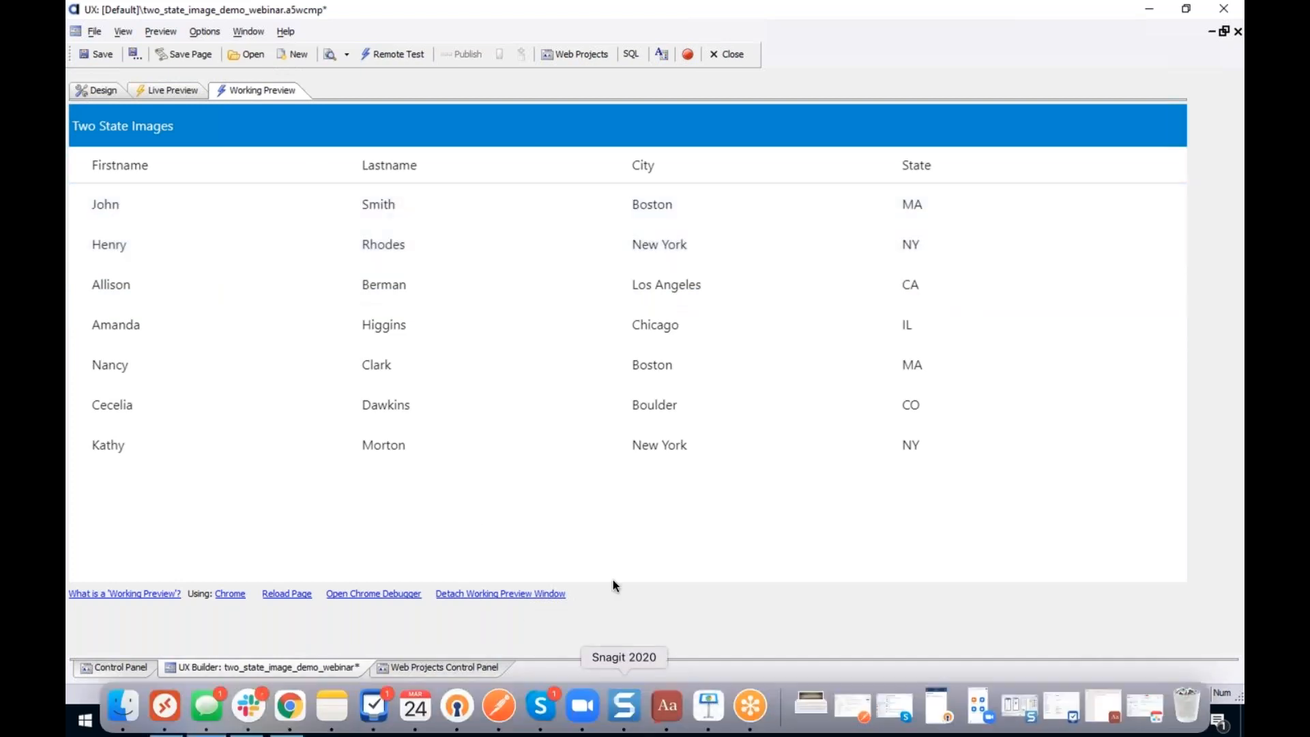
pyautogui.hotkey('ctrl', 'Up')
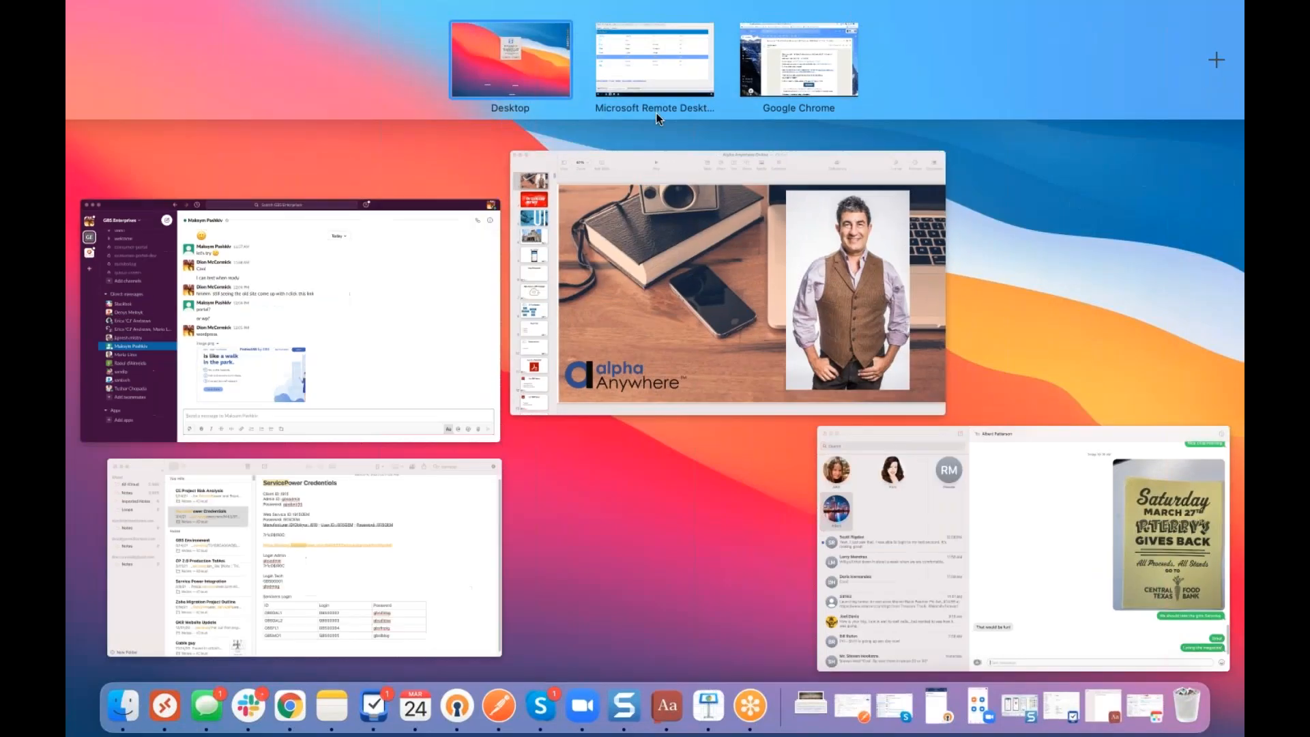
pyautogui.click(813, 33)
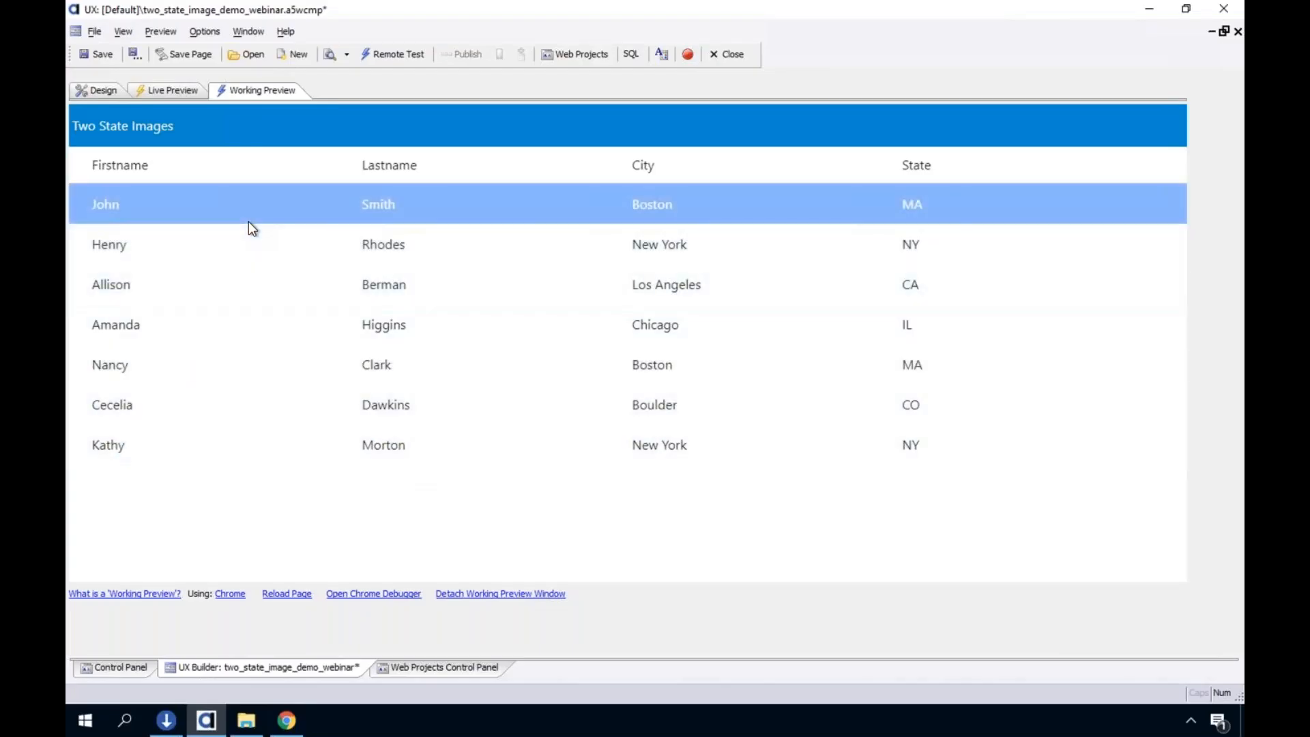
pyautogui.click(248, 221)
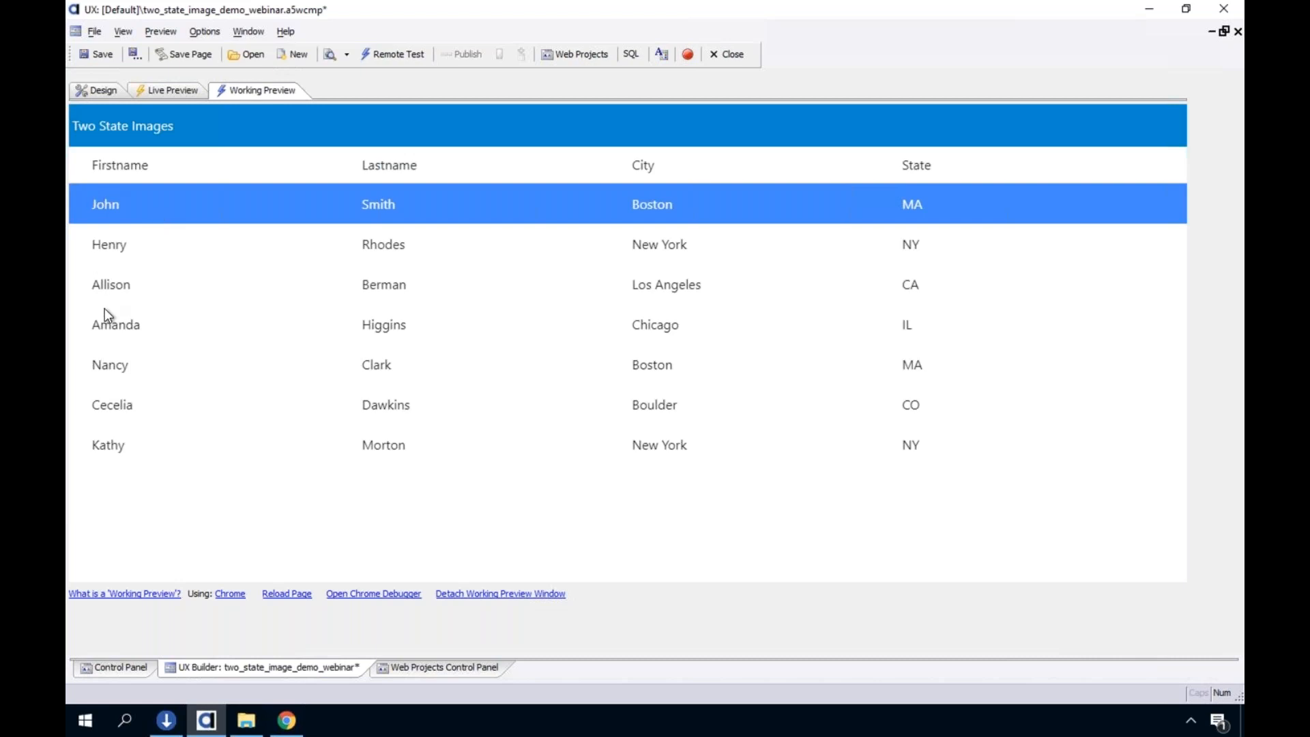
# Add a static image item named static_image to the fields of the list_two_state control
pyautogui.click(86, 94)
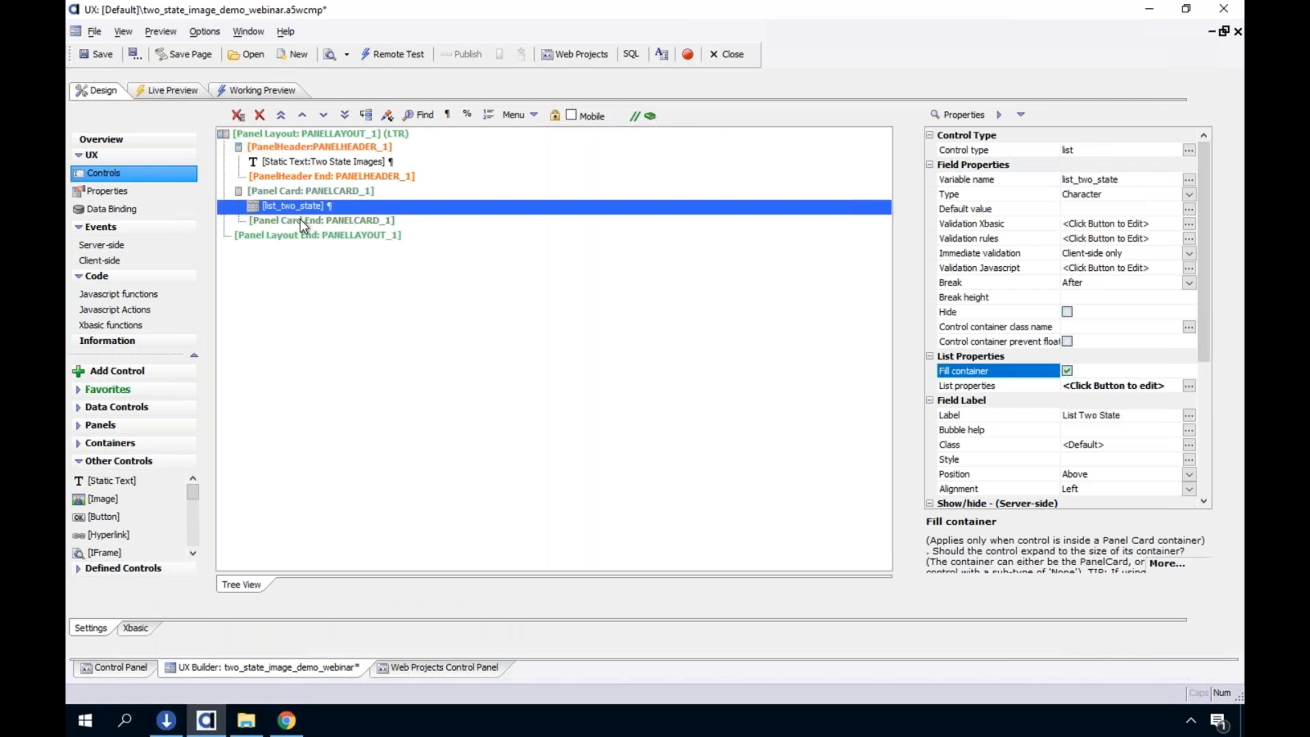
pyautogui.click(416, 110)
pyautogui.click(339, 497)
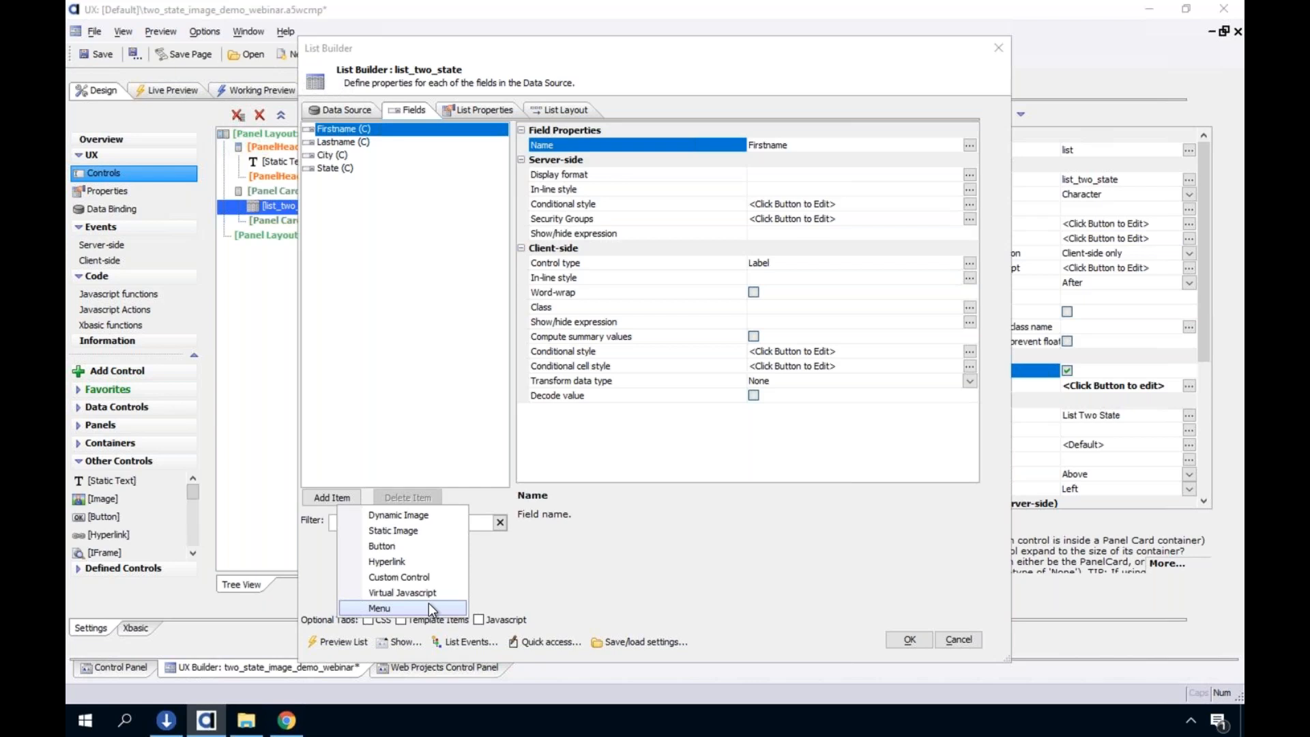
pyautogui.click(394, 531)
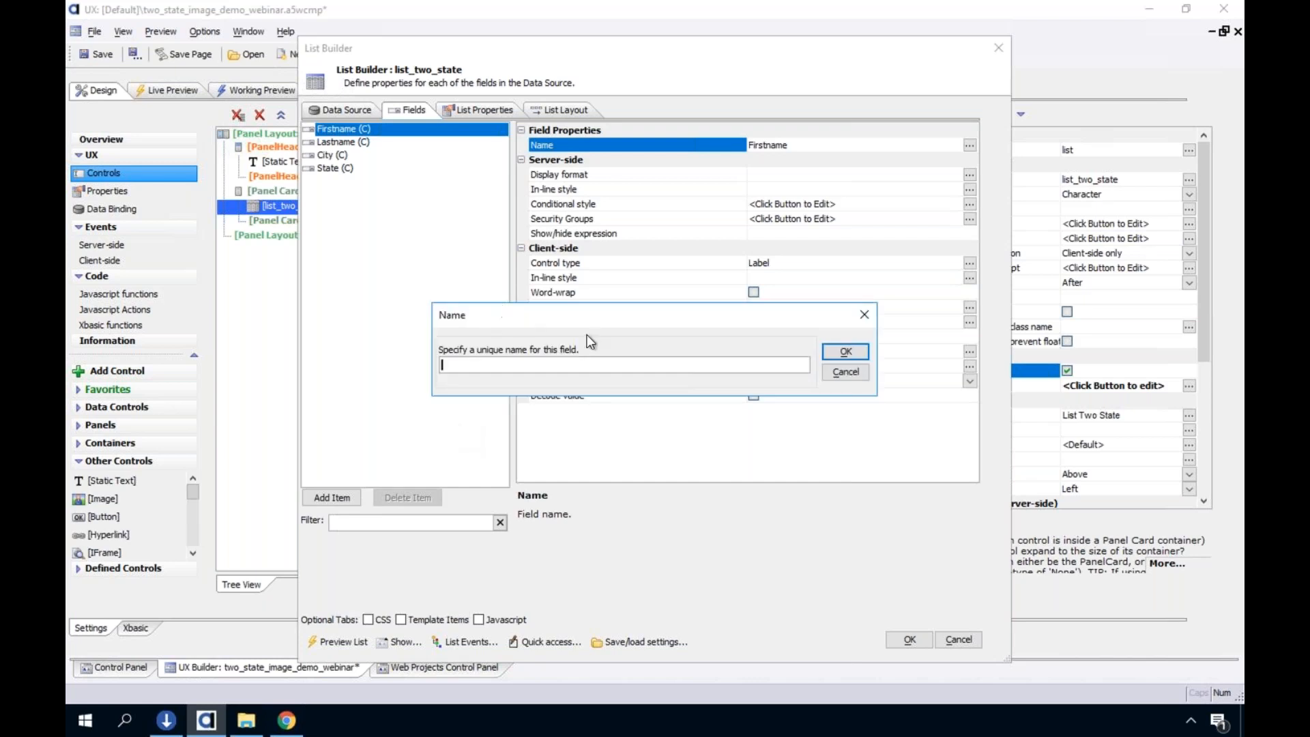
pyautogui.write('static_image')
pyautogui.click(846, 349)
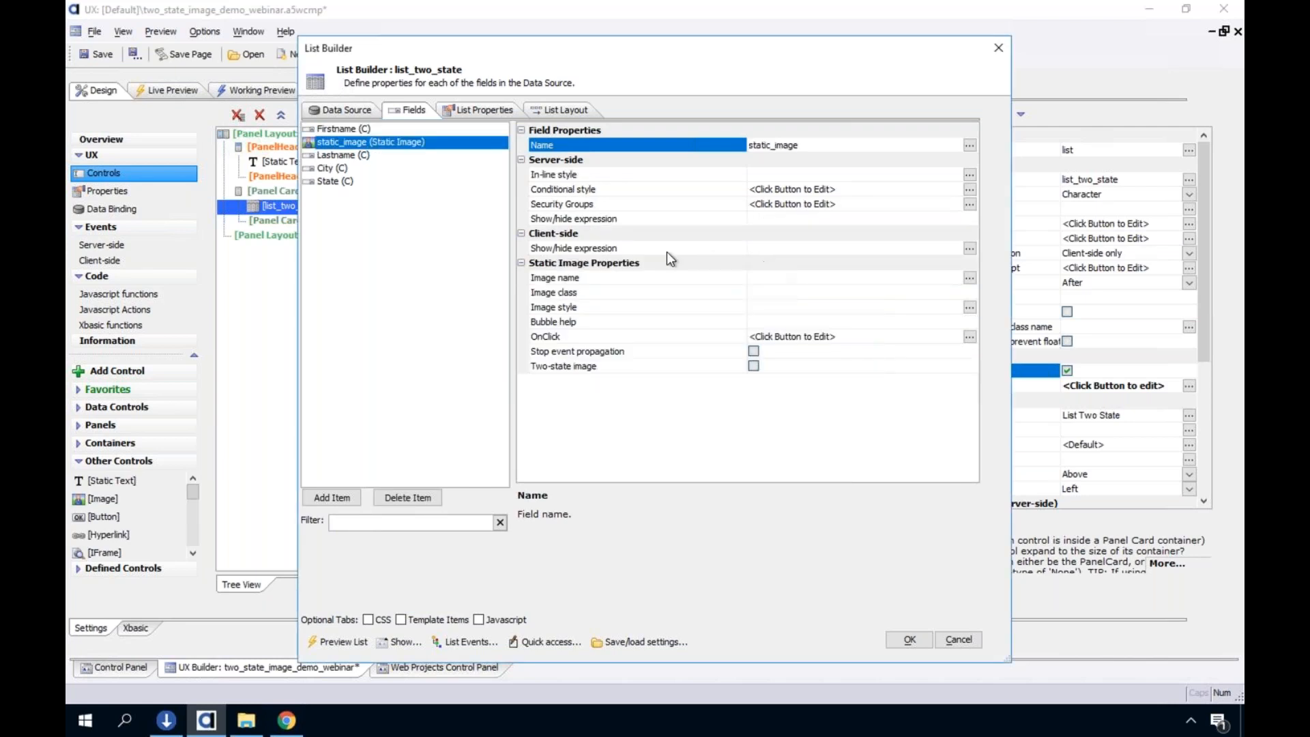
# Set the static image's image name to the academicCap SVG icon with class icon and size 24 px
pyautogui.click(651, 281)
pyautogui.doubleClick(653, 280)
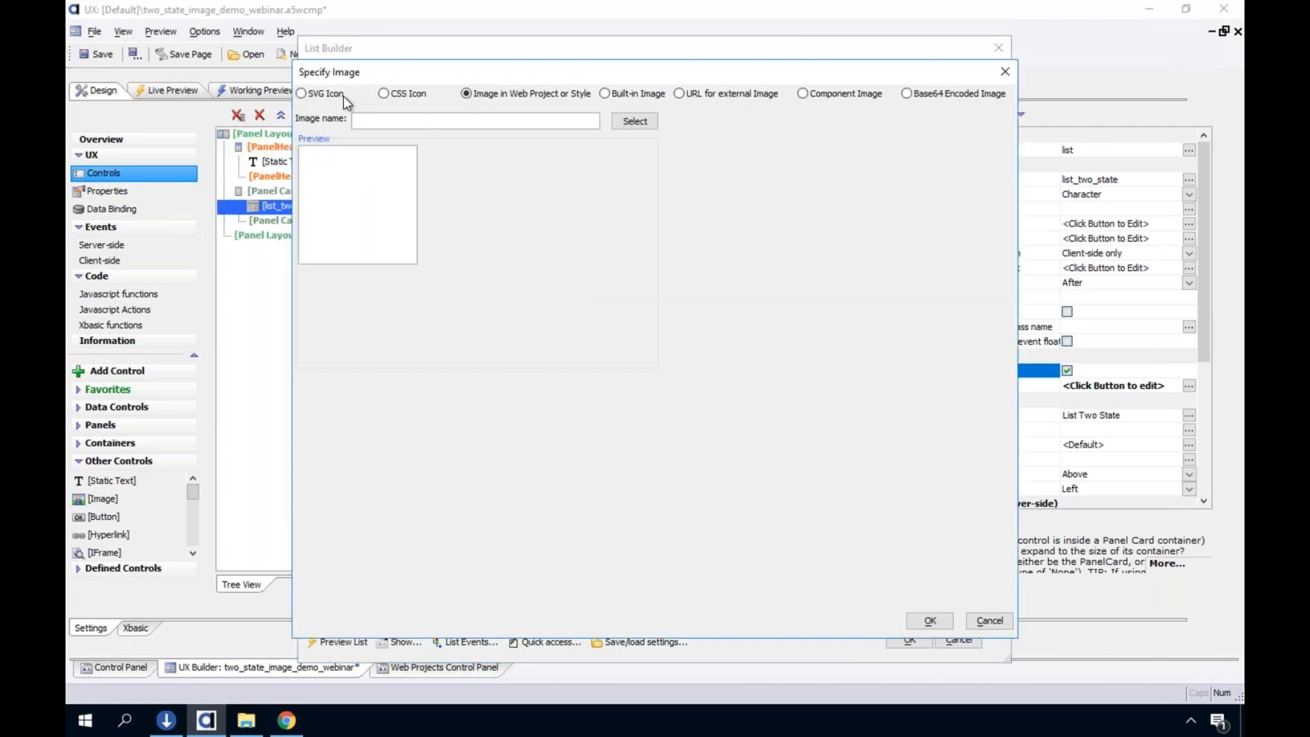
pyautogui.click(342, 96)
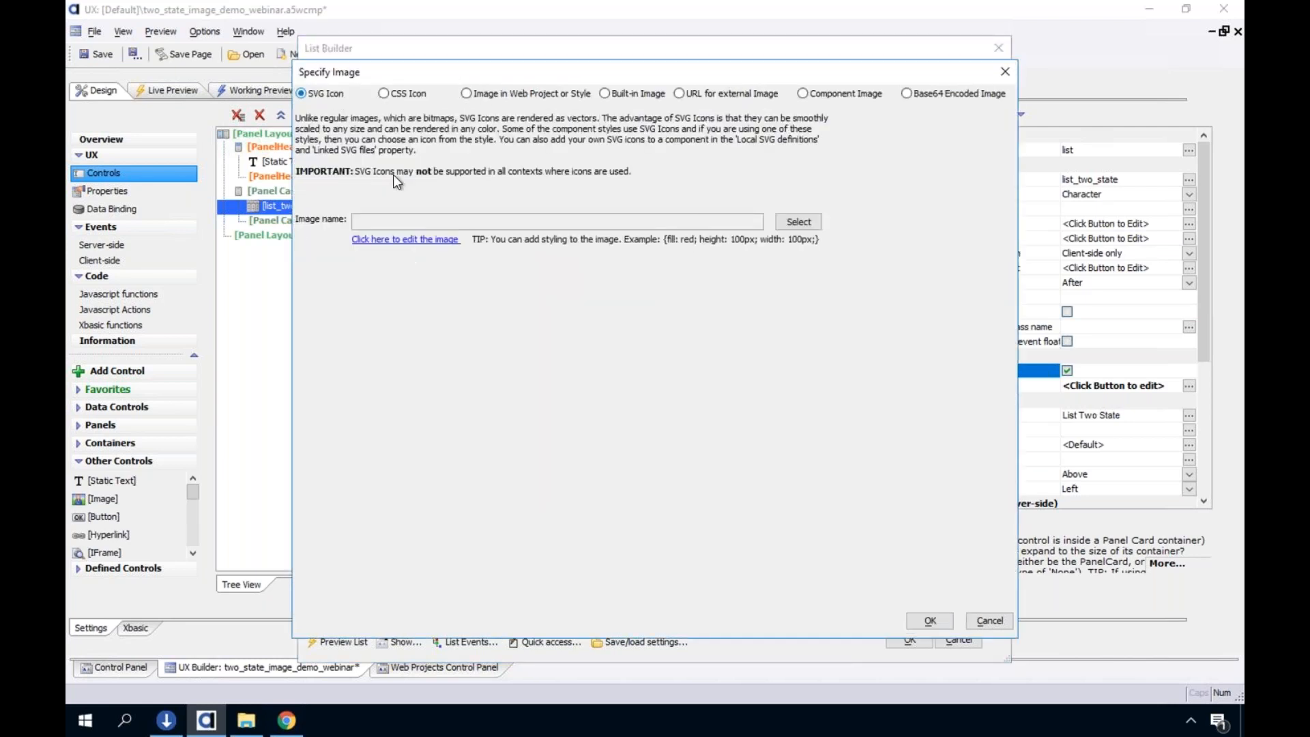
pyautogui.click(791, 222)
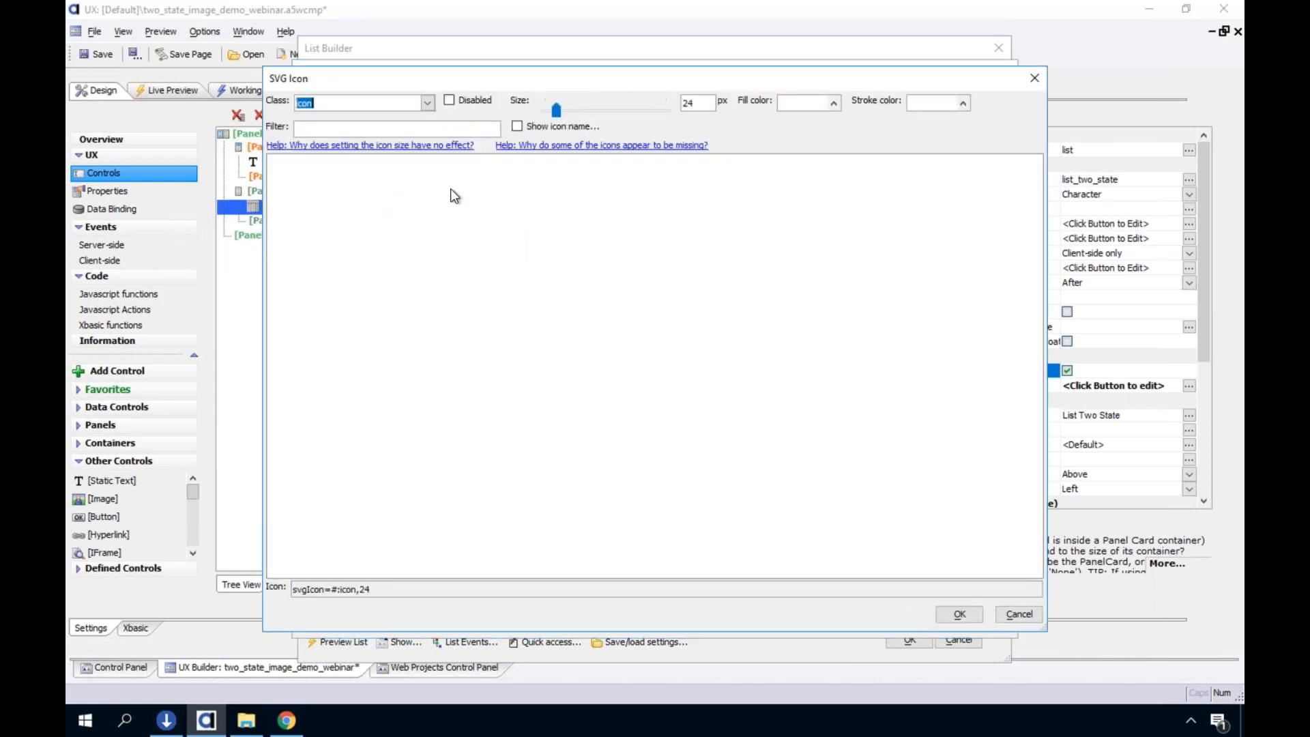
pyautogui.click(288, 190)
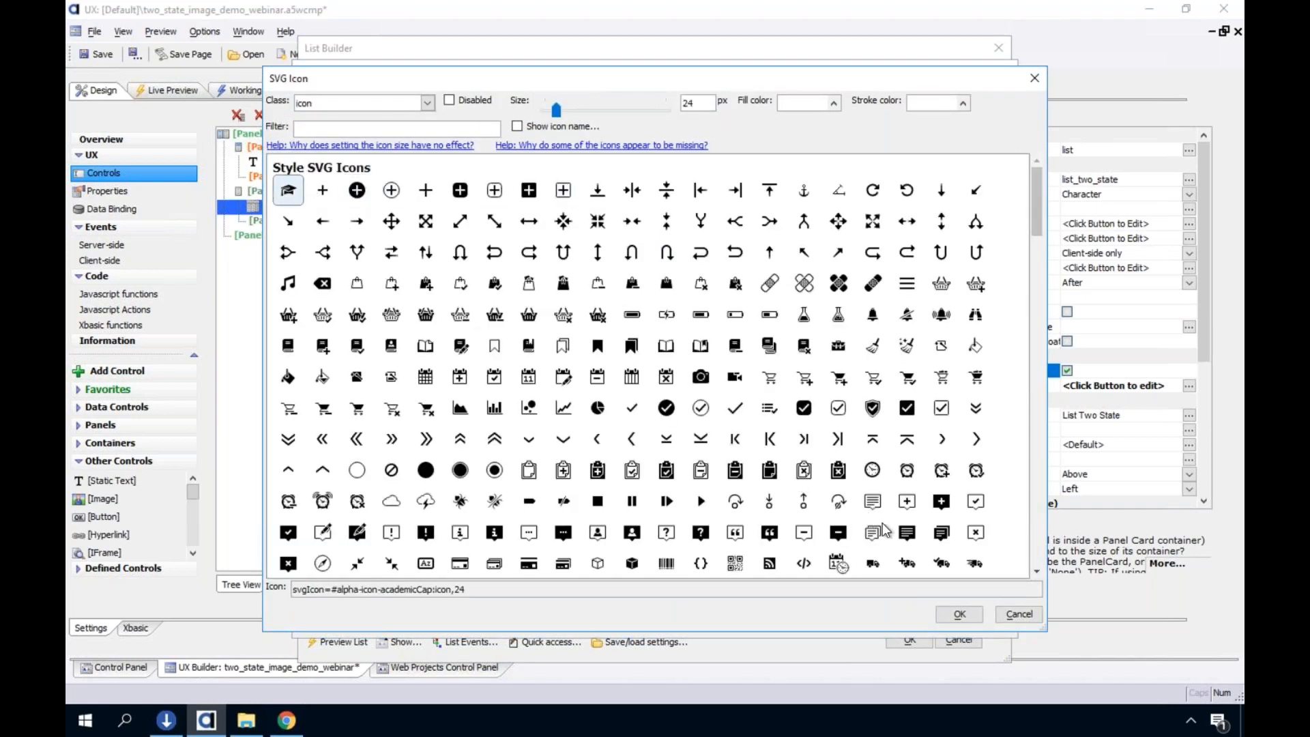
pyautogui.click(943, 617)
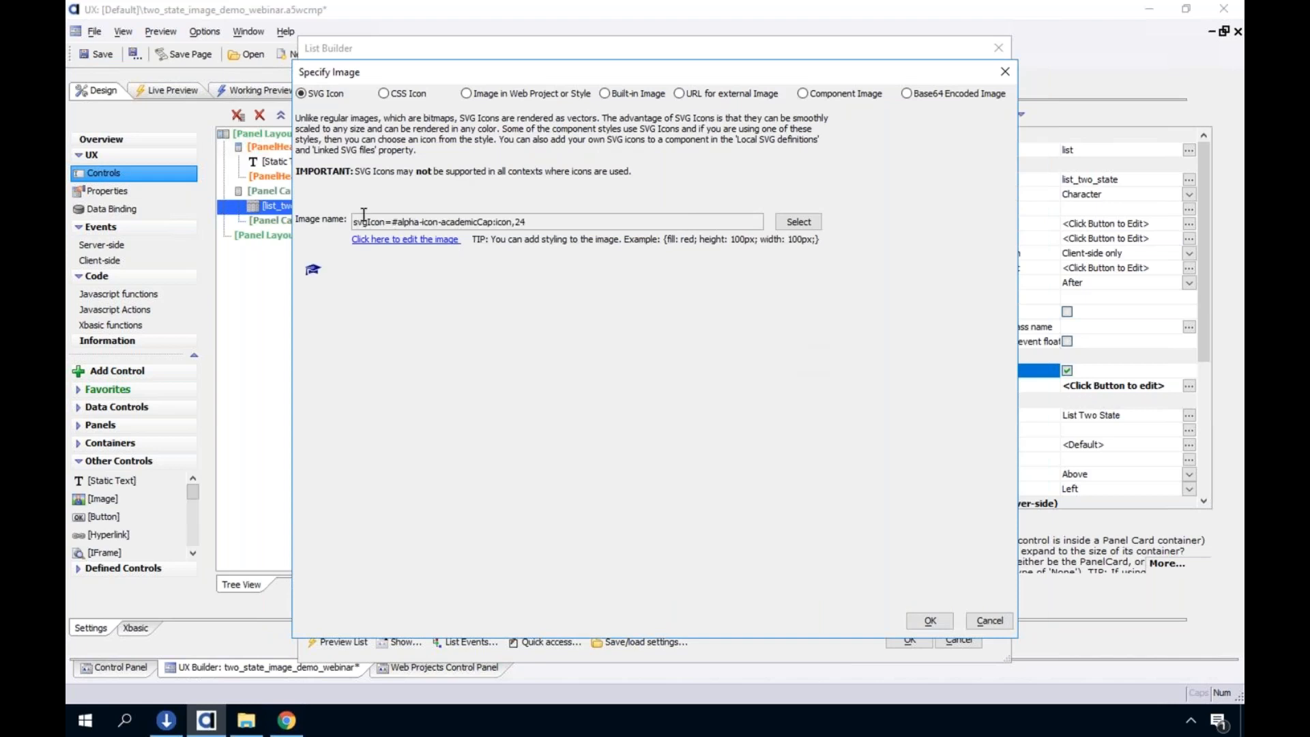
pyautogui.click(931, 621)
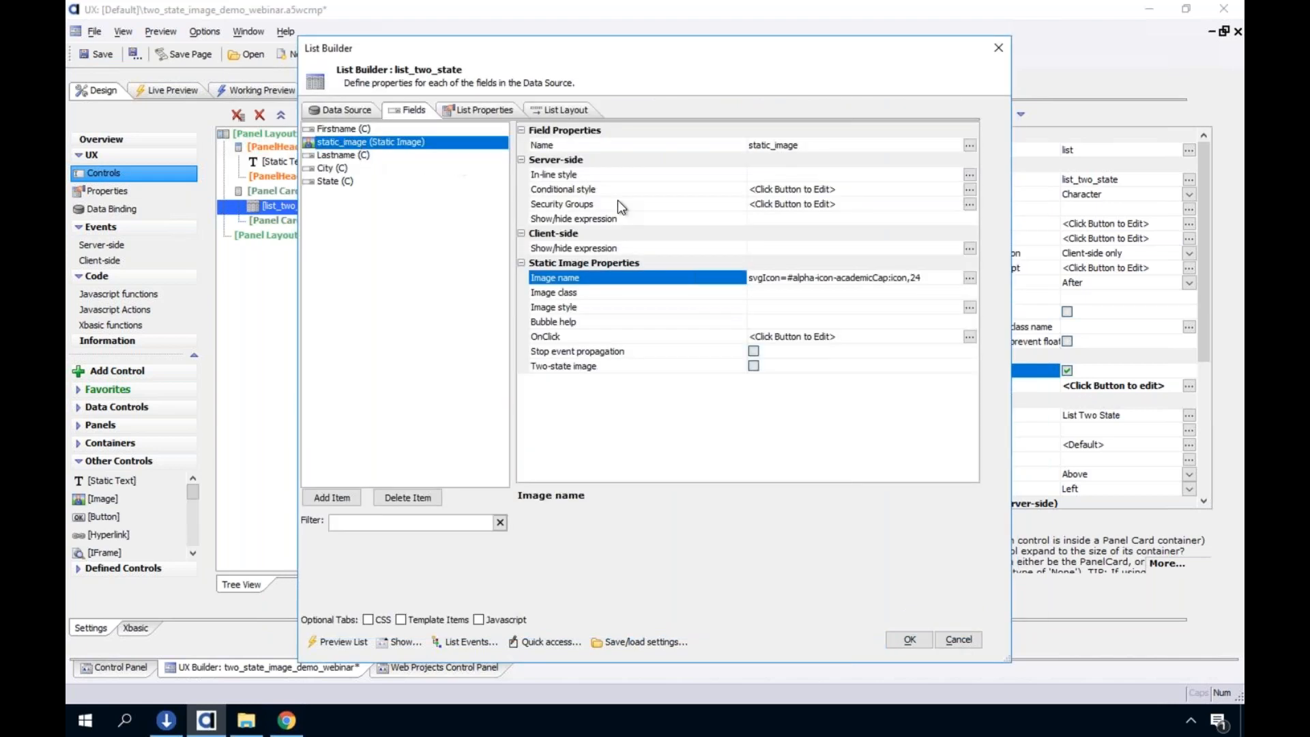
pyautogui.click(572, 341)
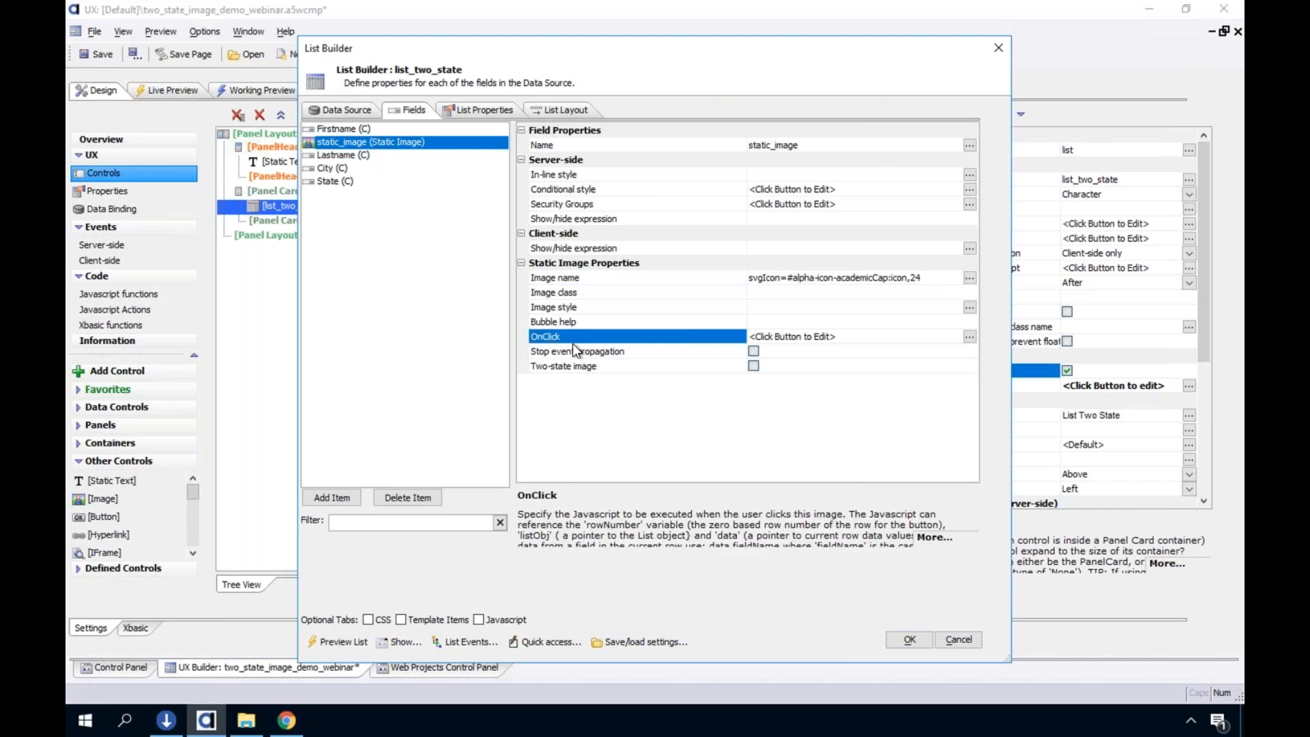
pyautogui.click(581, 249)
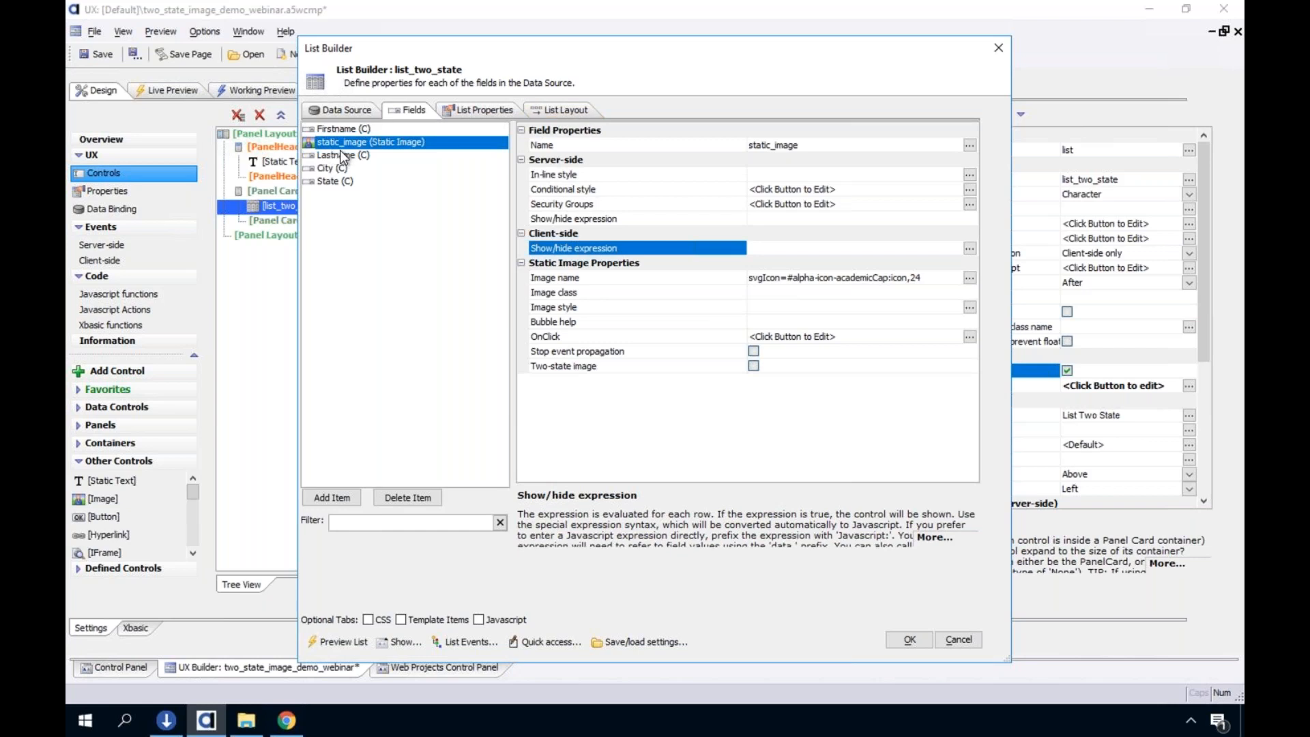
pyautogui.click(330, 498)
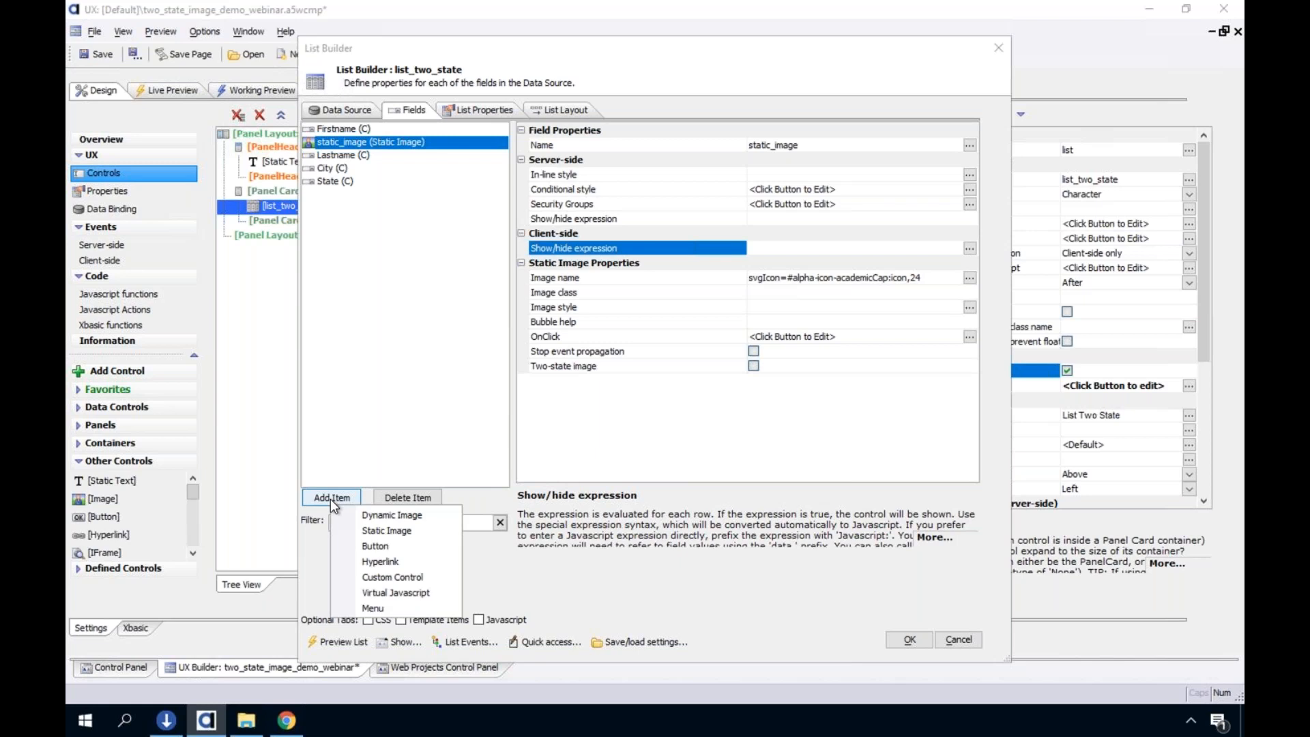
pyautogui.click(391, 293)
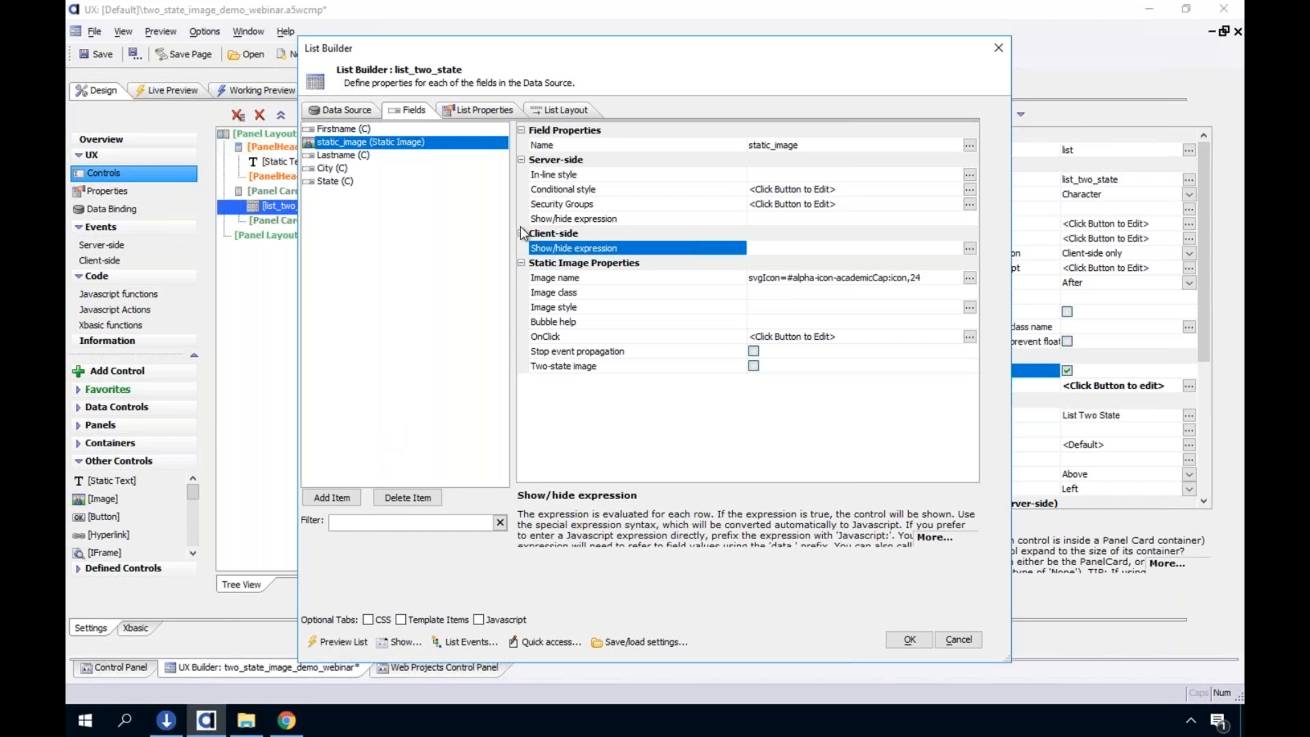
# Add static_image as the first column in the list's layout, accept the list settings and save the component
pyautogui.click(559, 109)
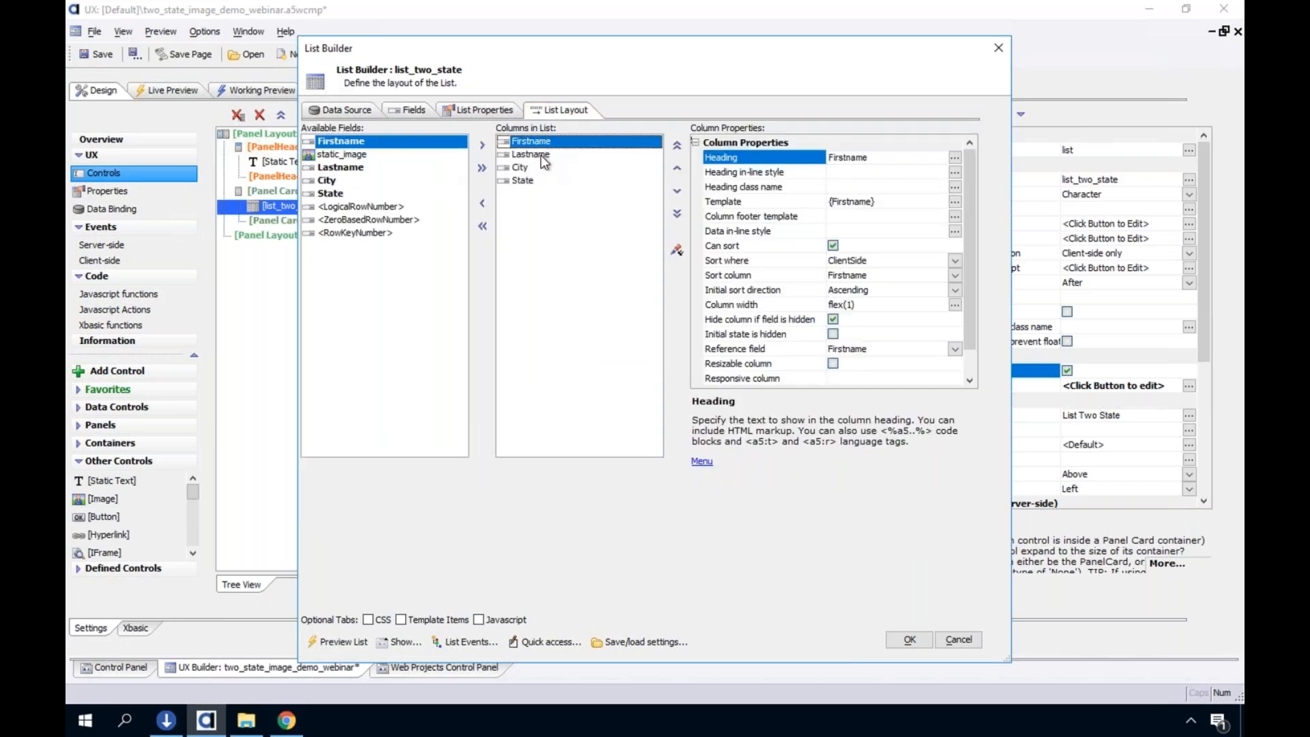
pyautogui.click(355, 156)
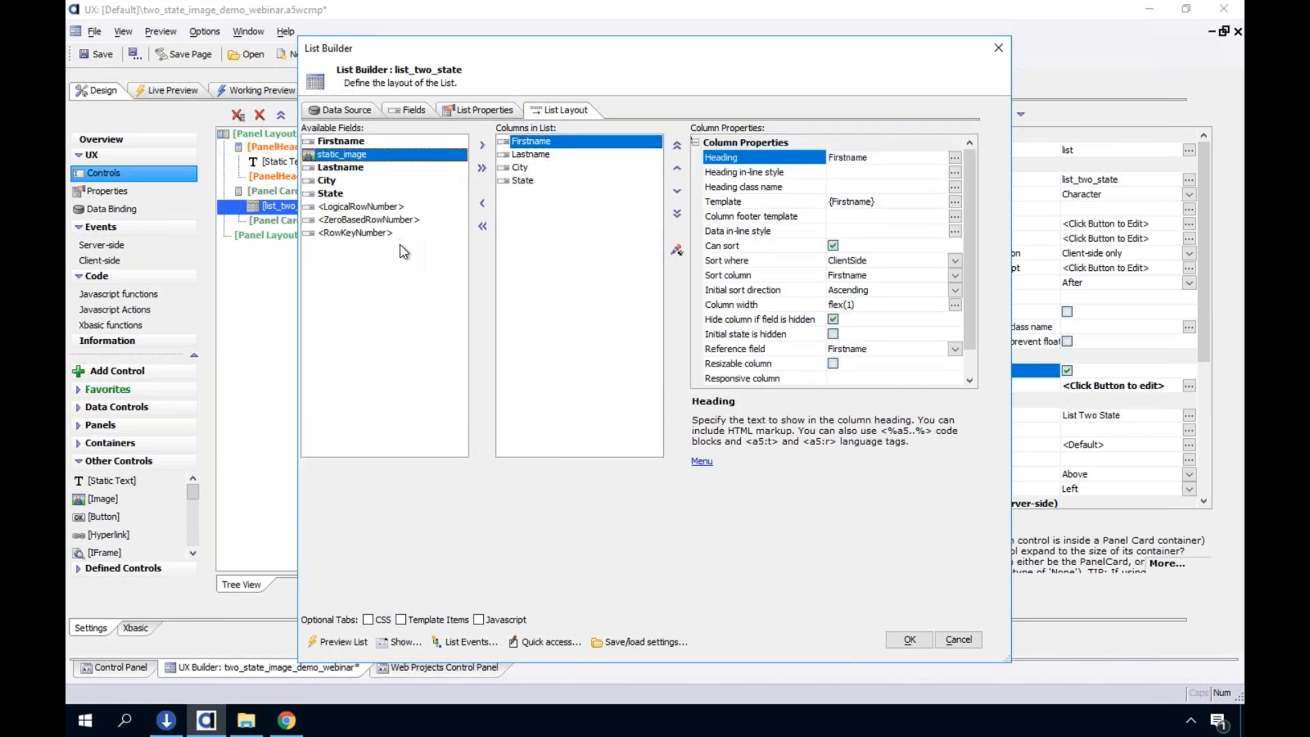
pyautogui.click(482, 144)
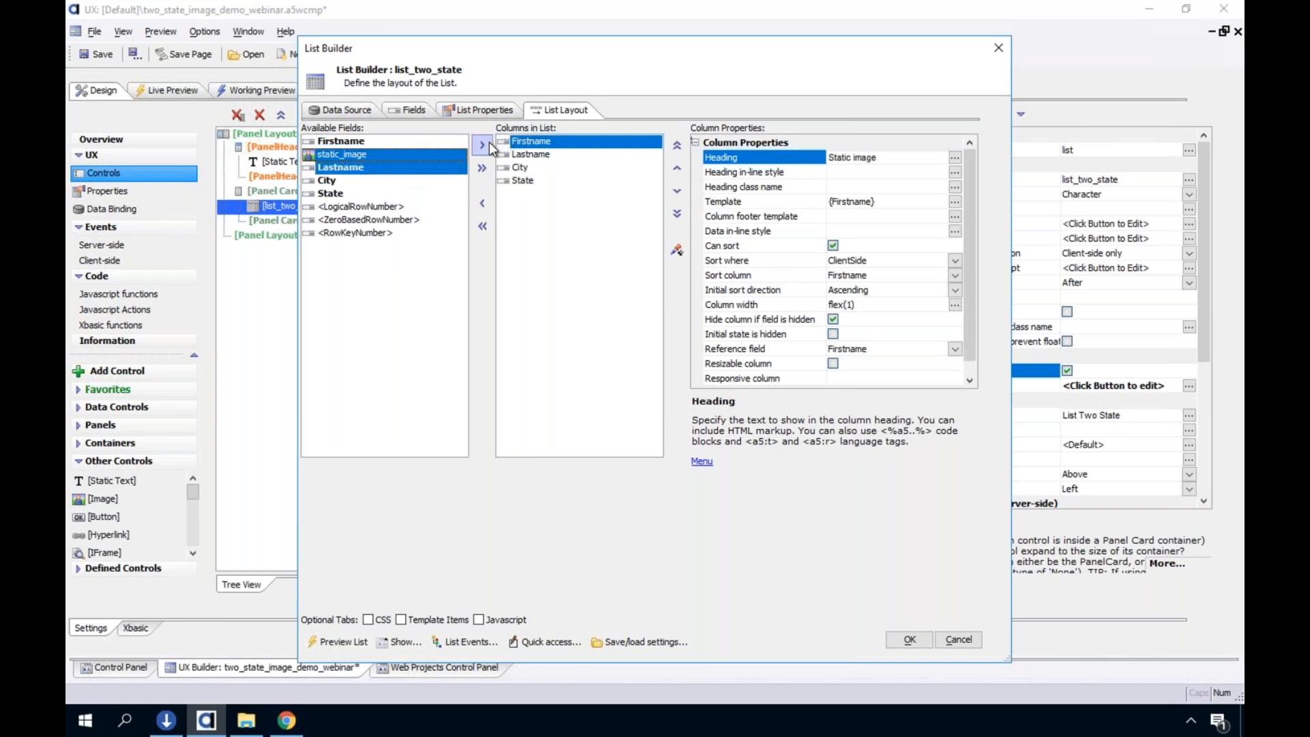
pyautogui.click(677, 167)
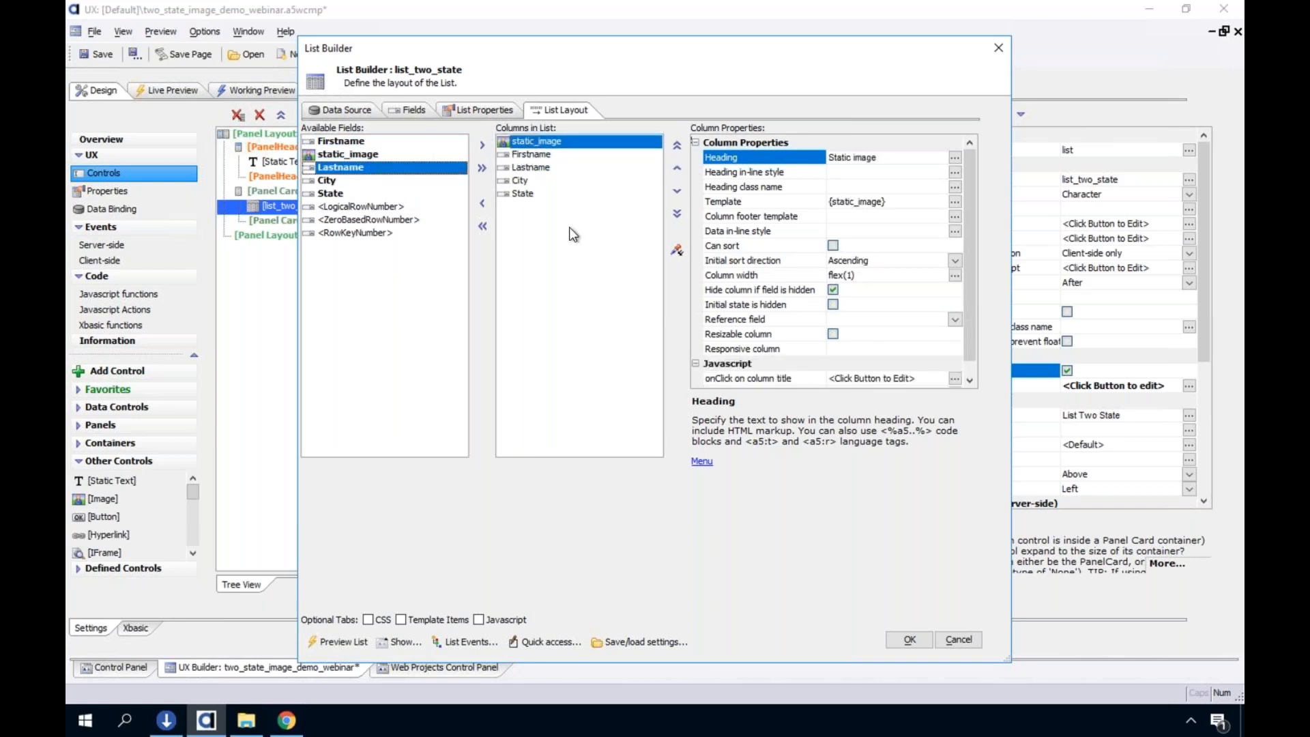
pyautogui.click(914, 642)
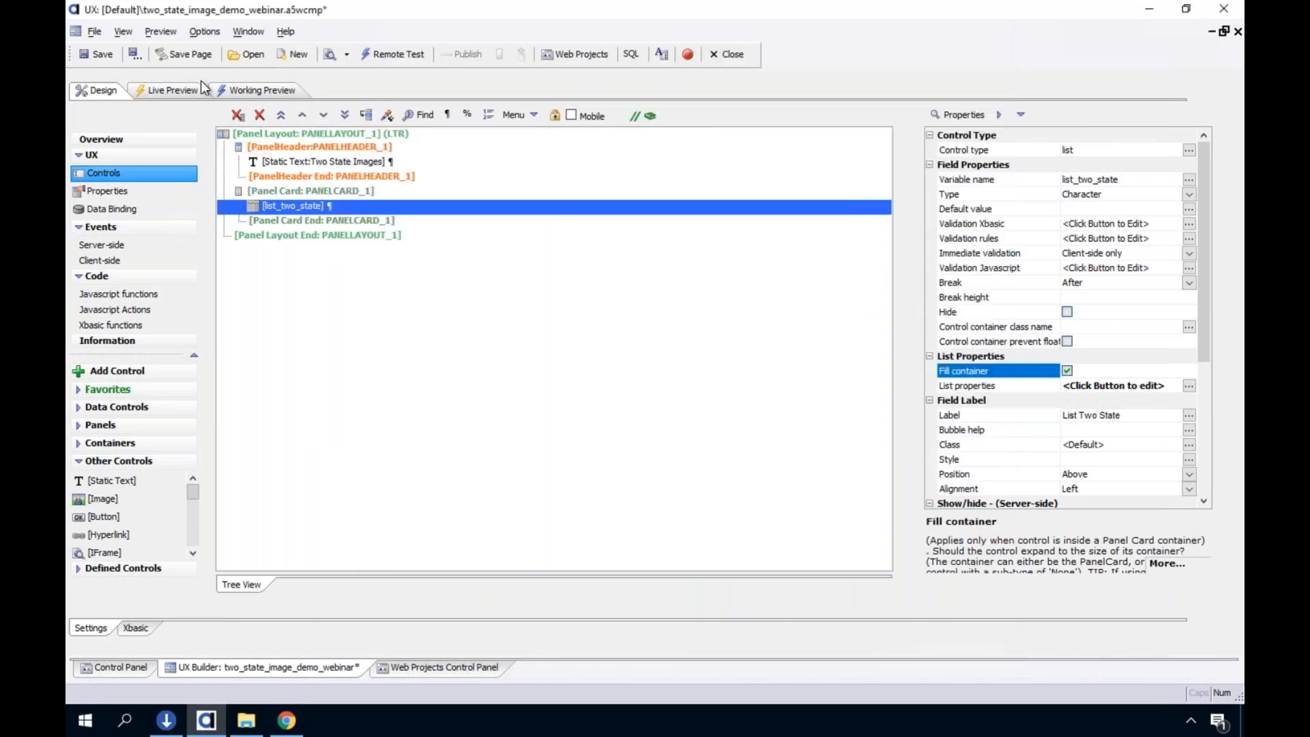
pyautogui.click(102, 55)
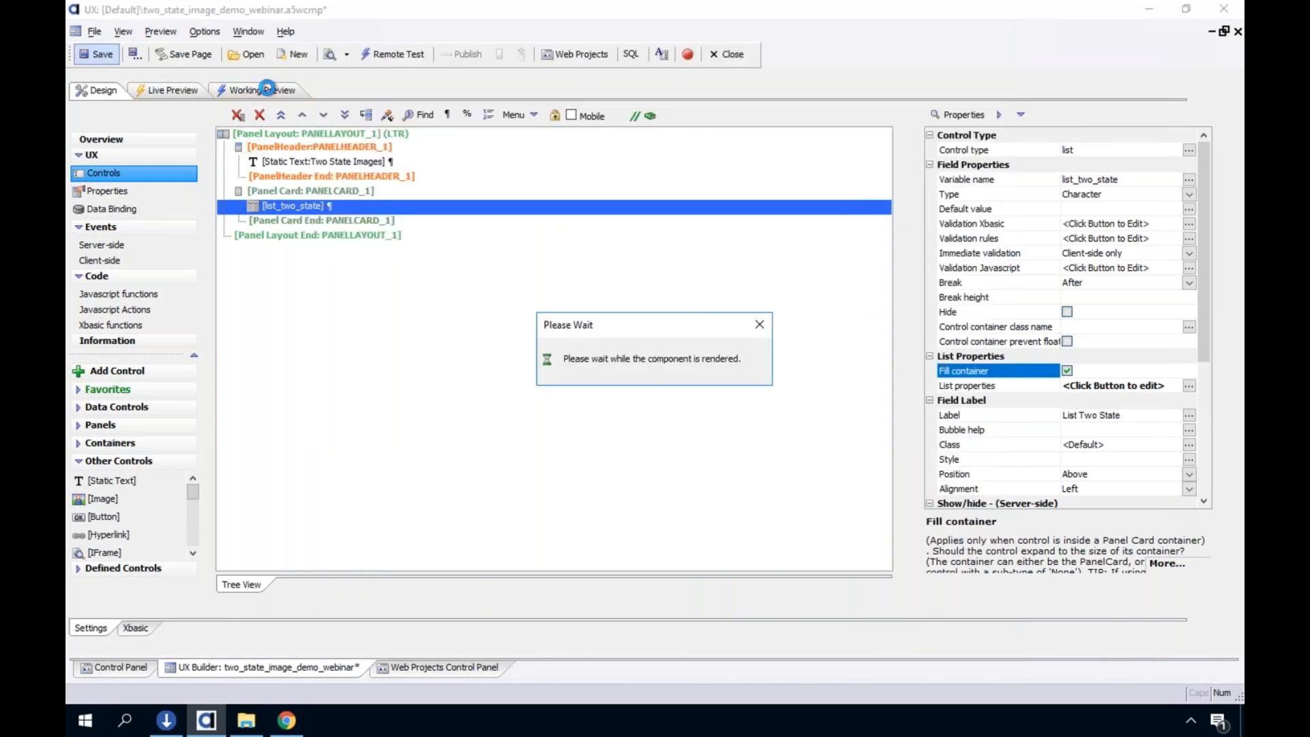
# Run the Working Preview and test selecting rows by their academic cap icons and by their text
pyautogui.click(267, 89)
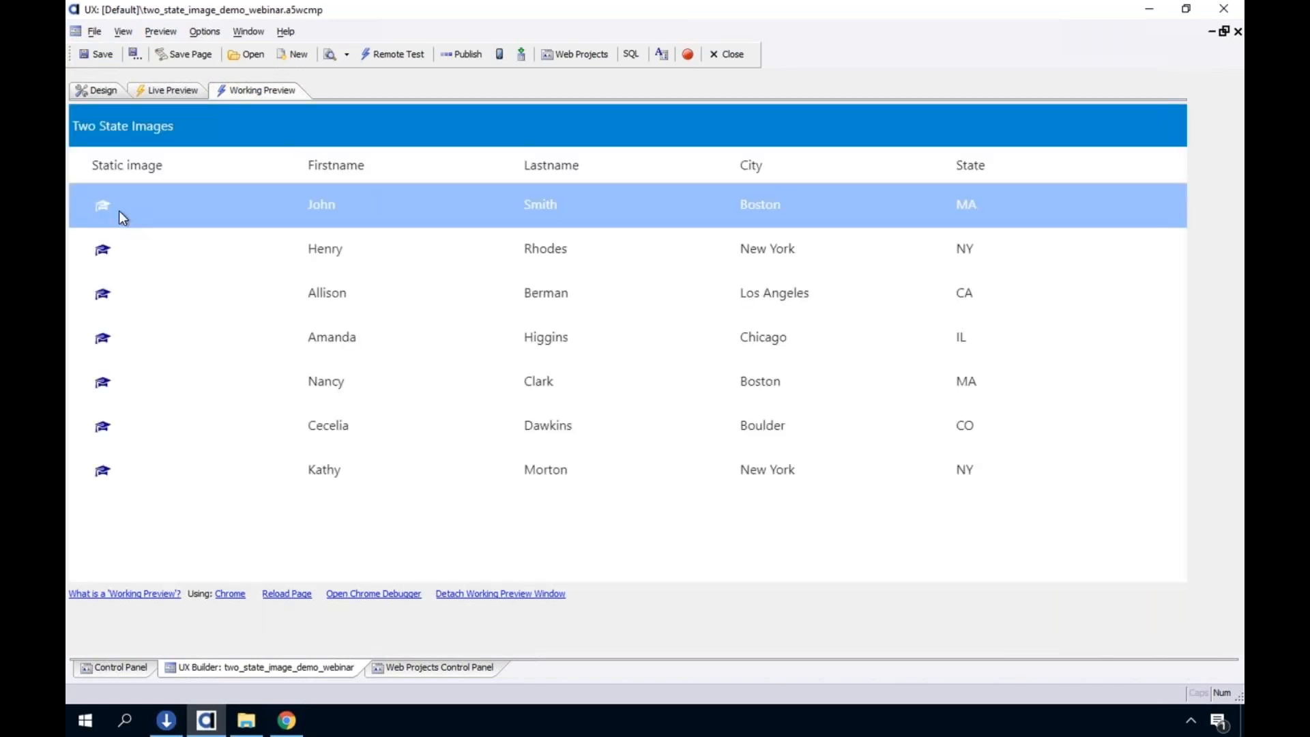
pyautogui.click(102, 209)
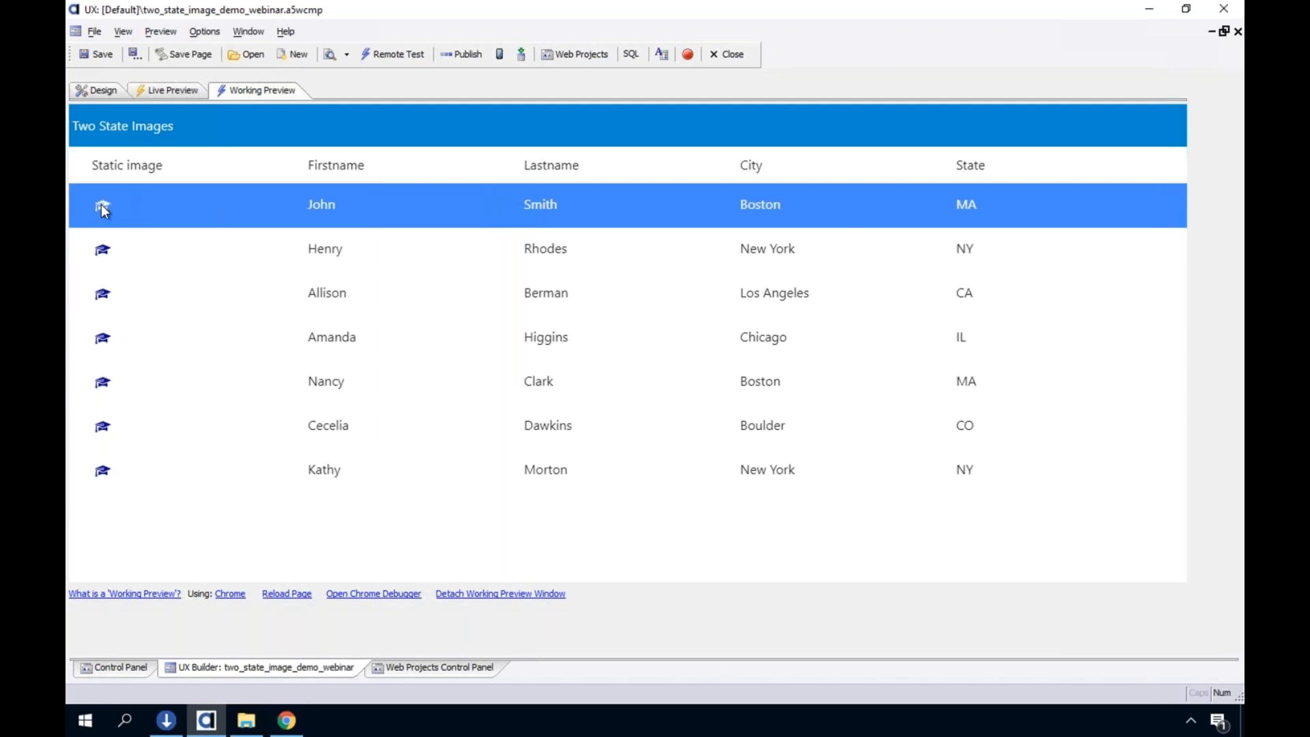
pyautogui.click(101, 254)
pyautogui.click(107, 308)
pyautogui.click(105, 343)
pyautogui.click(101, 298)
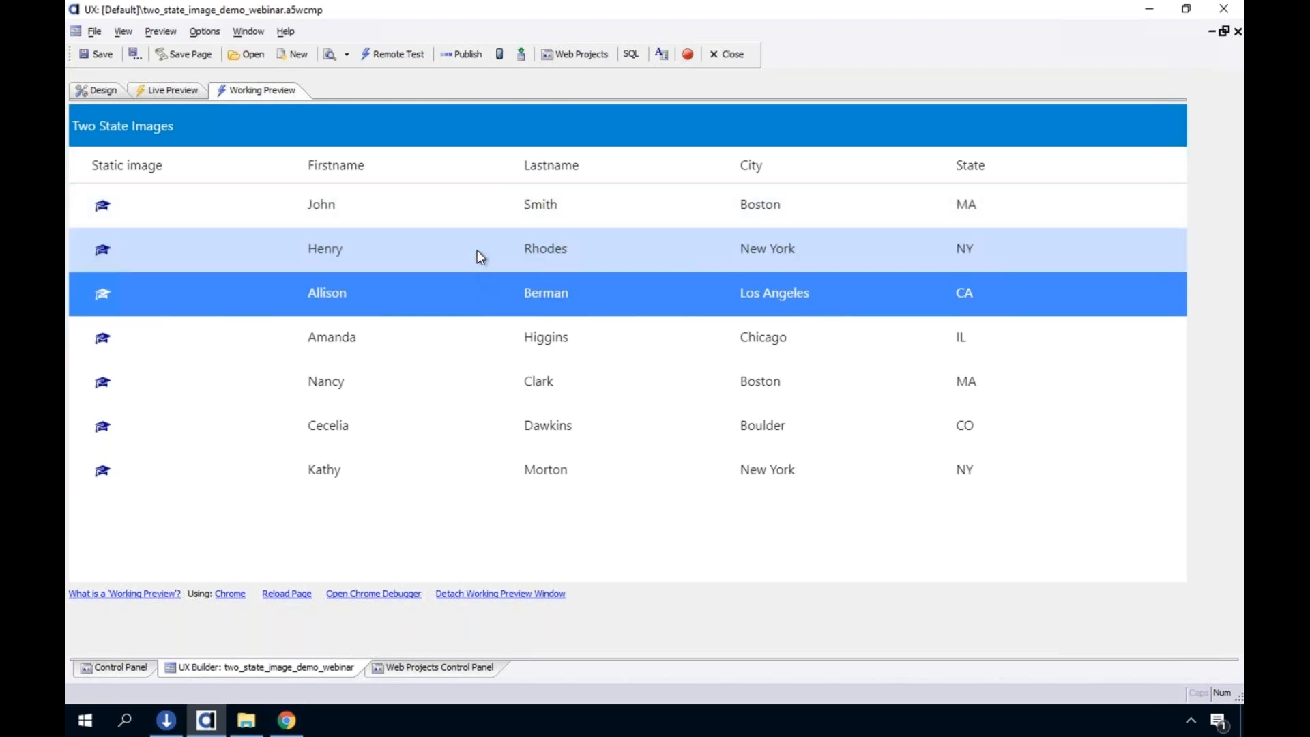
pyautogui.click(477, 251)
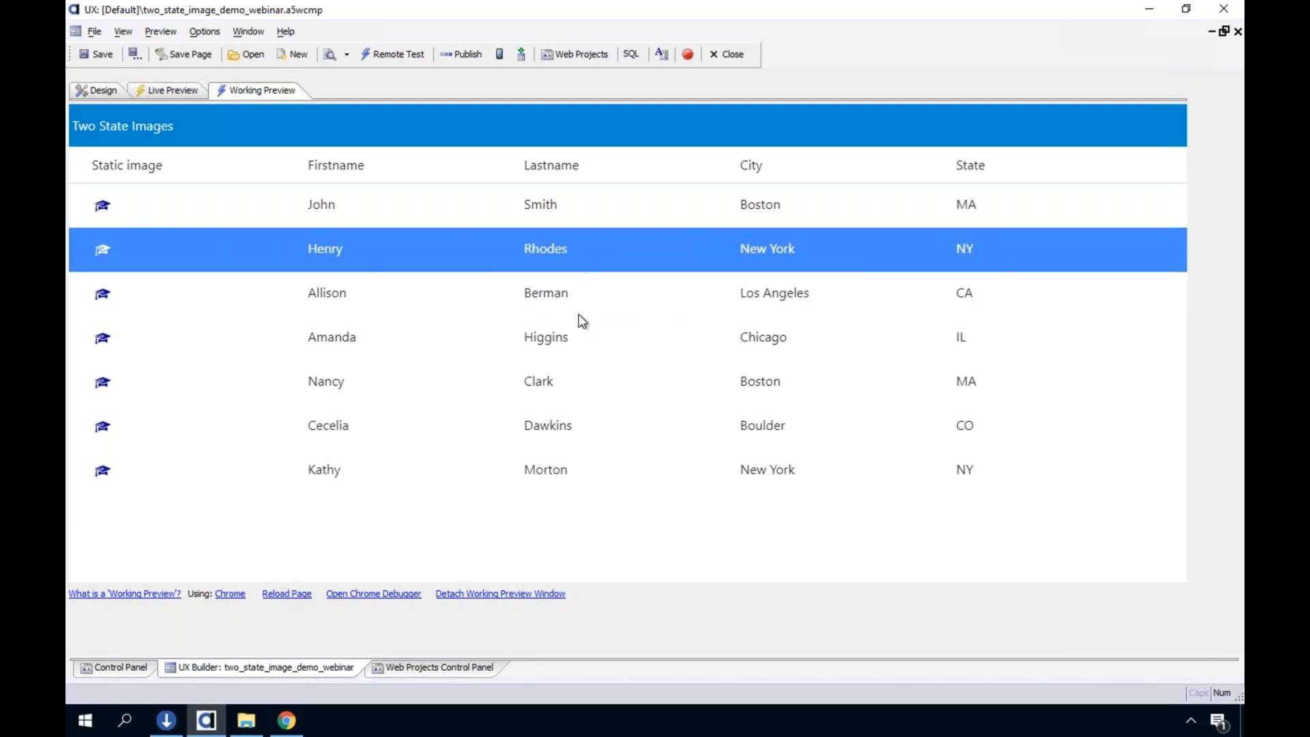
pyautogui.click(573, 349)
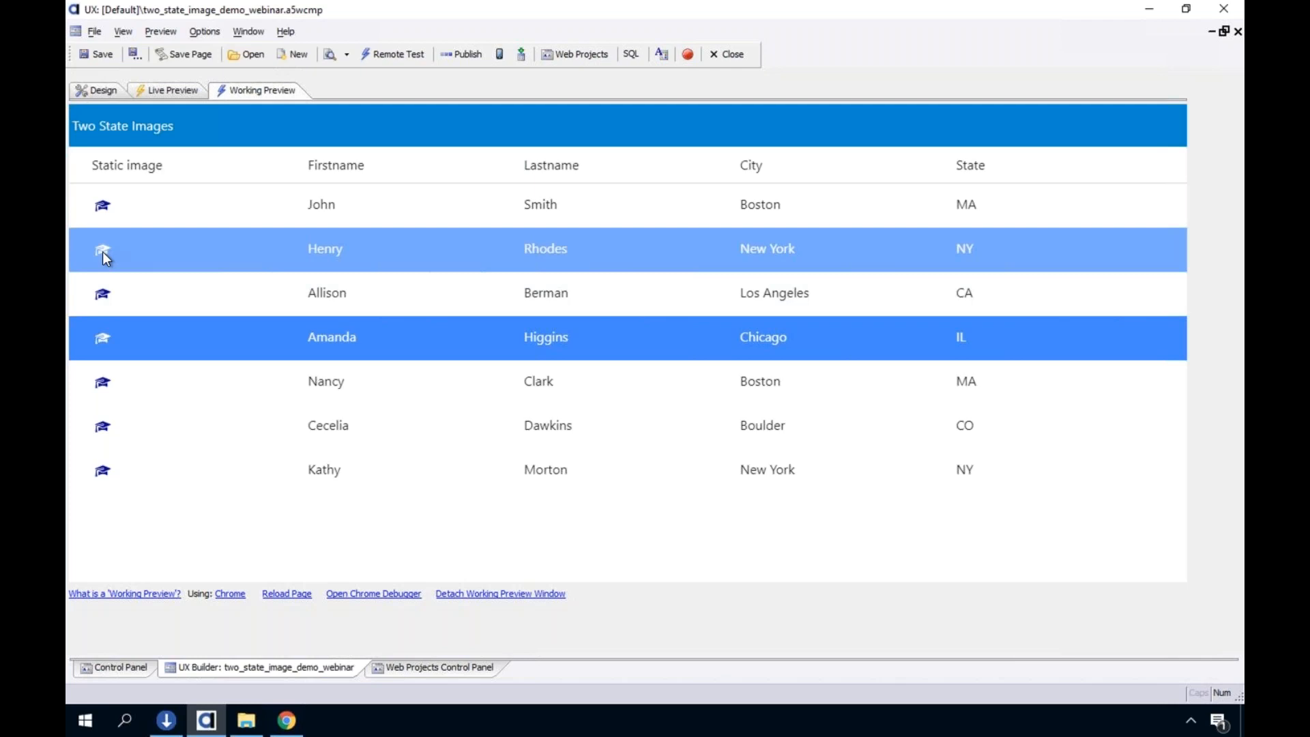
# Return to the component design and enable the Two-state image option for the static_image field of list_two_state
pyautogui.click(98, 91)
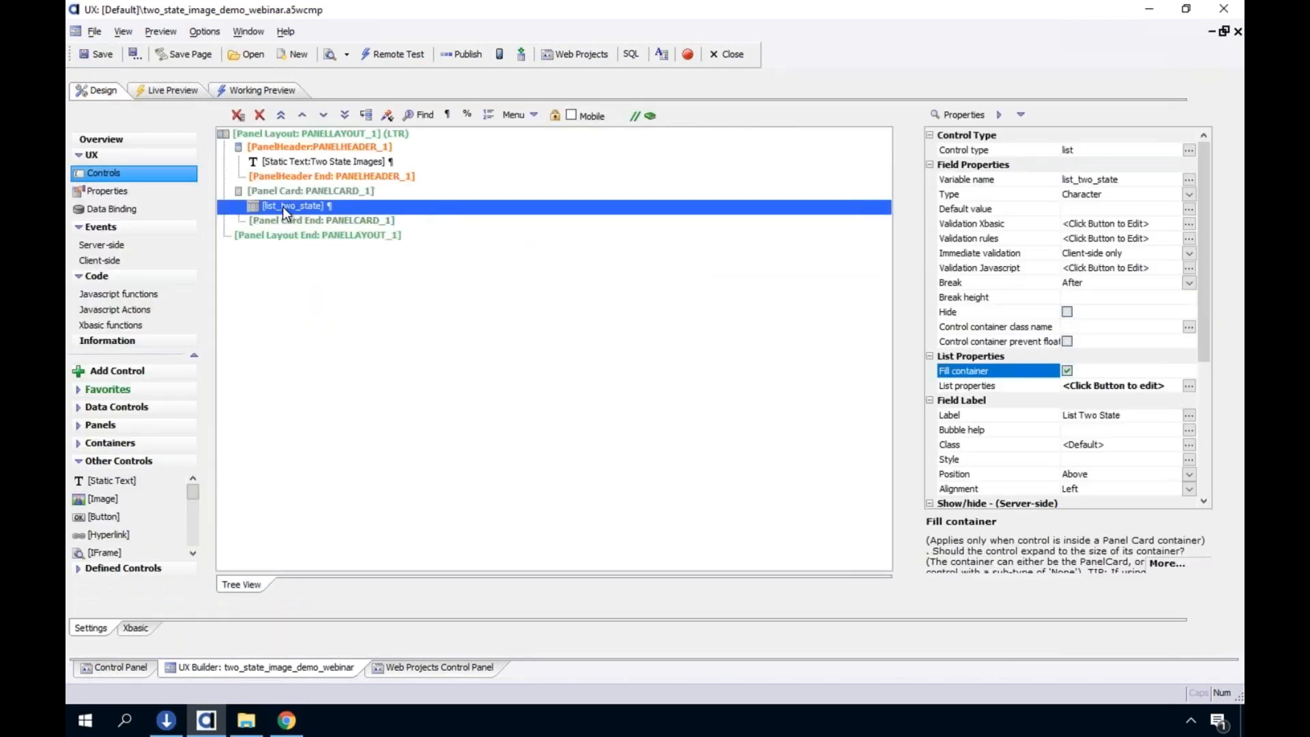
pyautogui.doubleClick(289, 207)
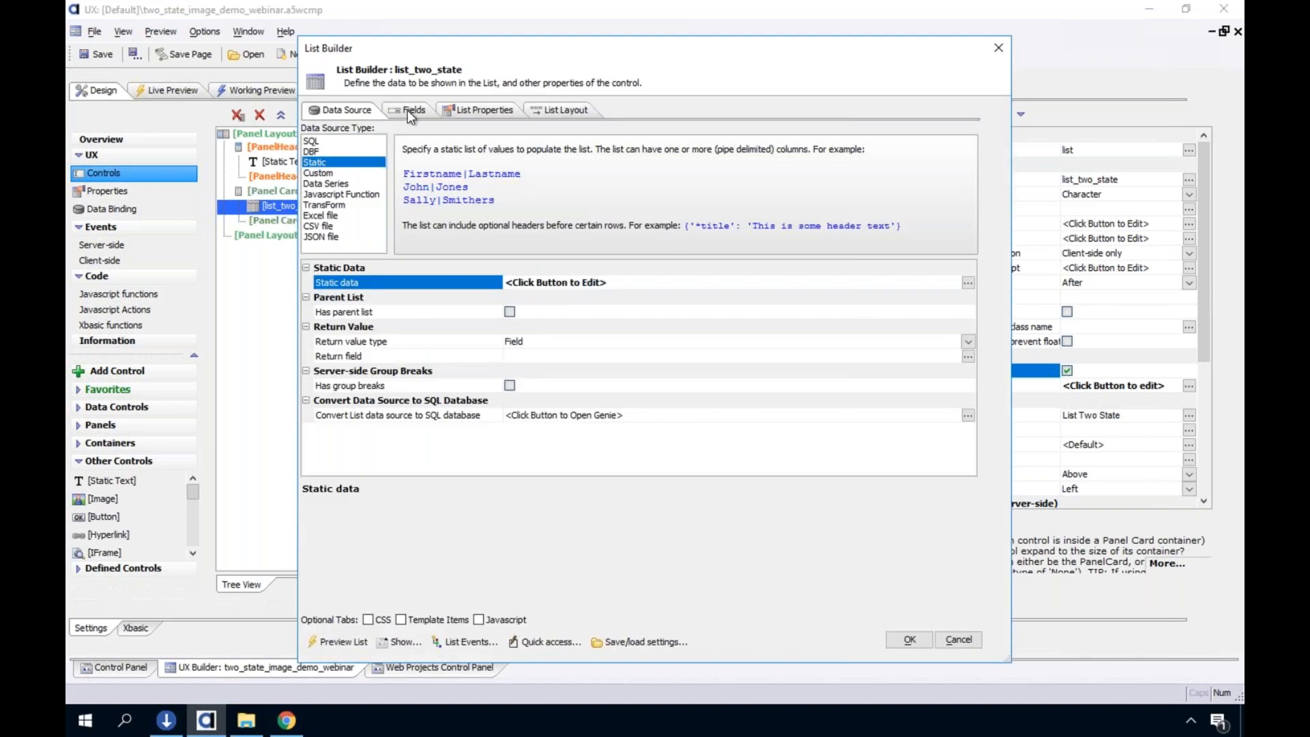
pyautogui.click(408, 110)
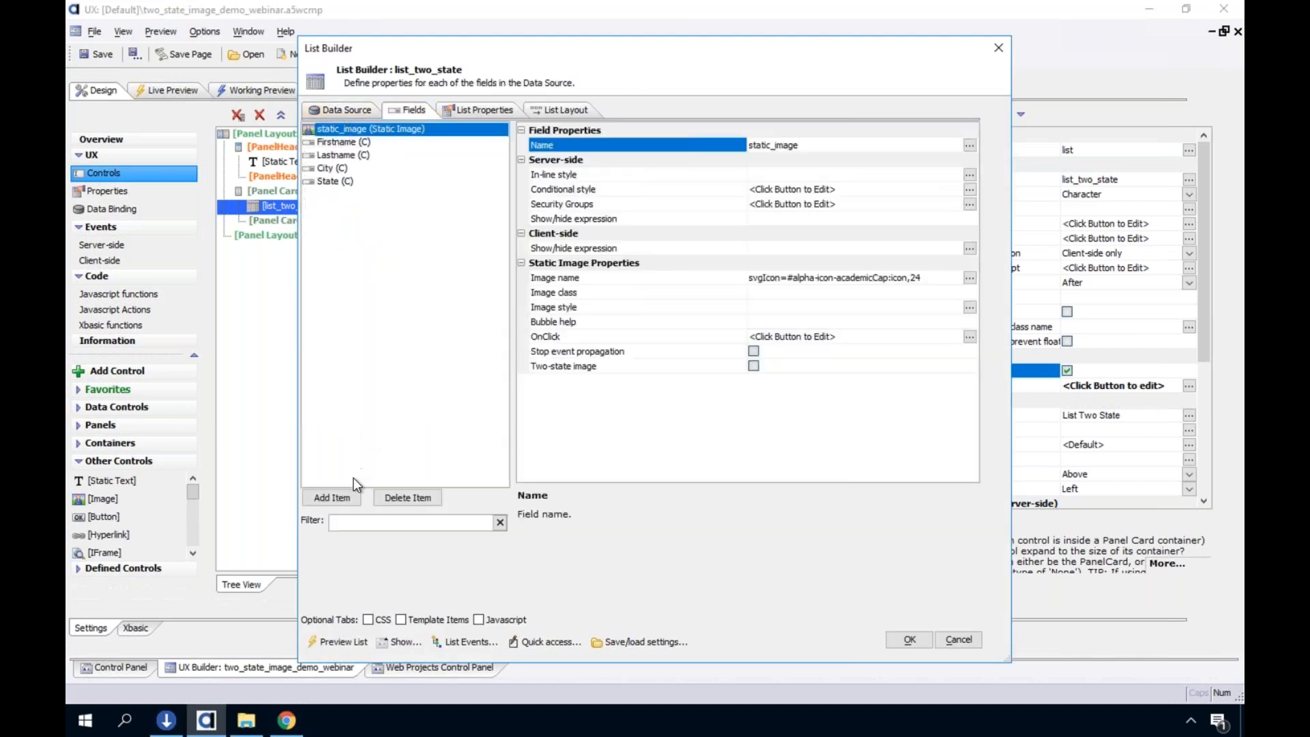
pyautogui.click(333, 497)
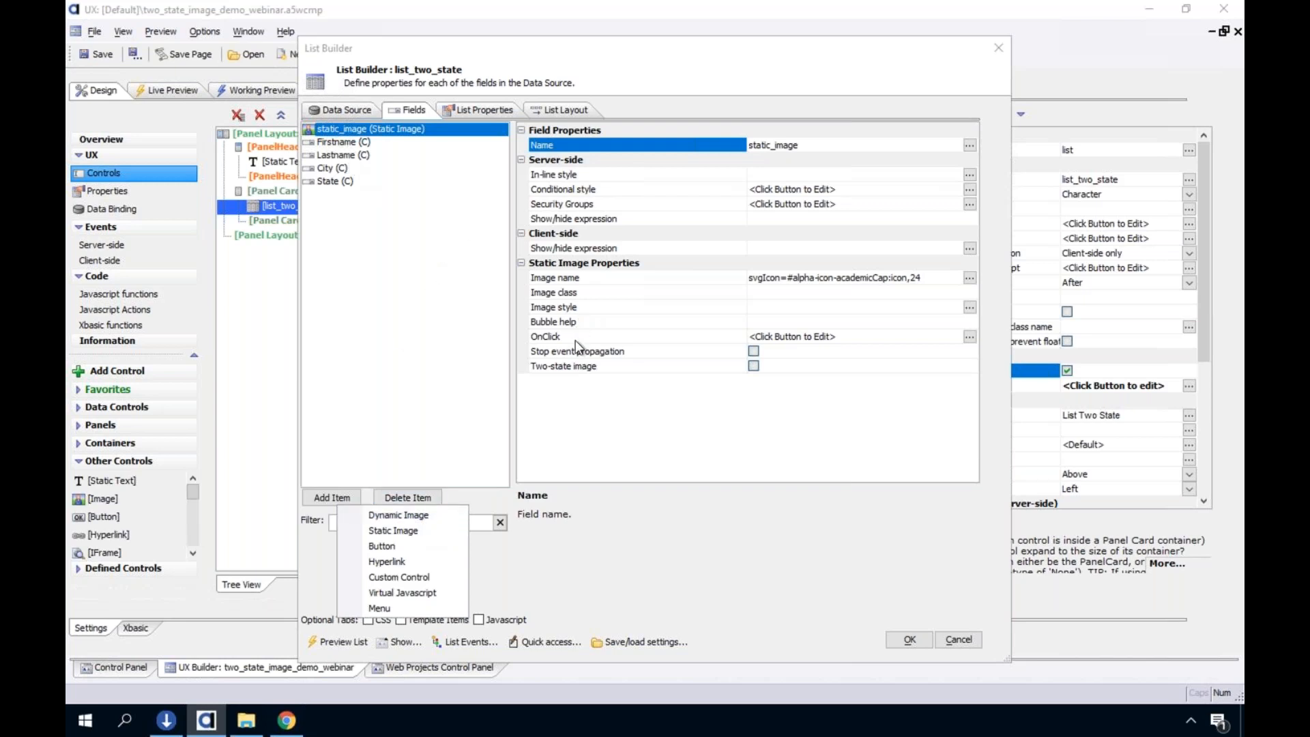
pyautogui.click(579, 366)
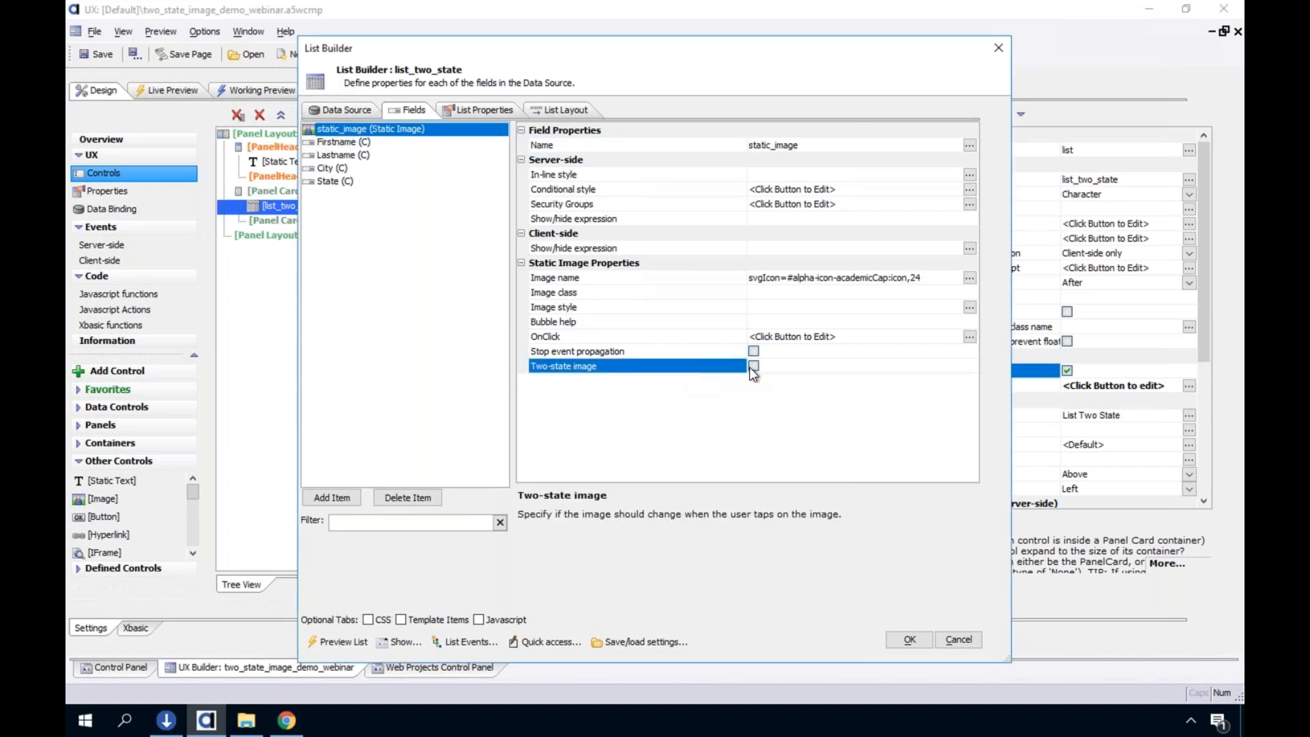
pyautogui.click(726, 279)
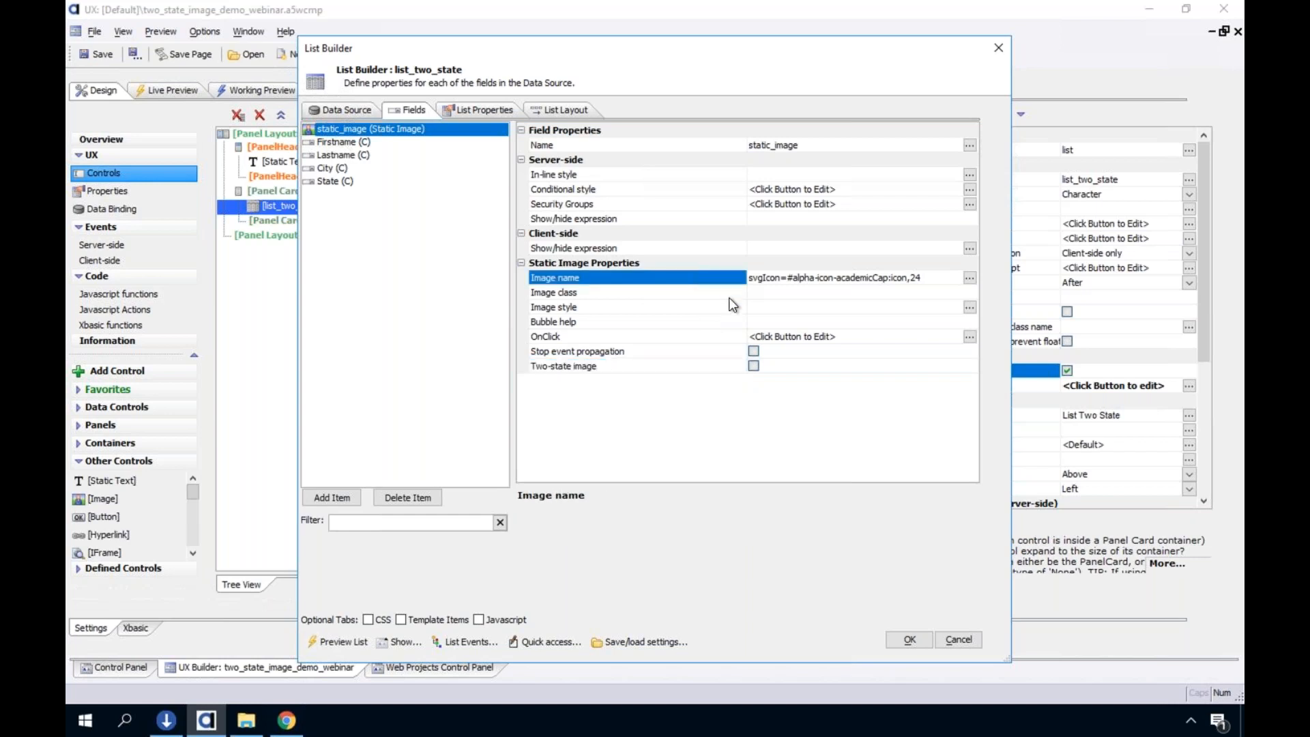
pyautogui.doubleClick(665, 275)
pyautogui.click(983, 621)
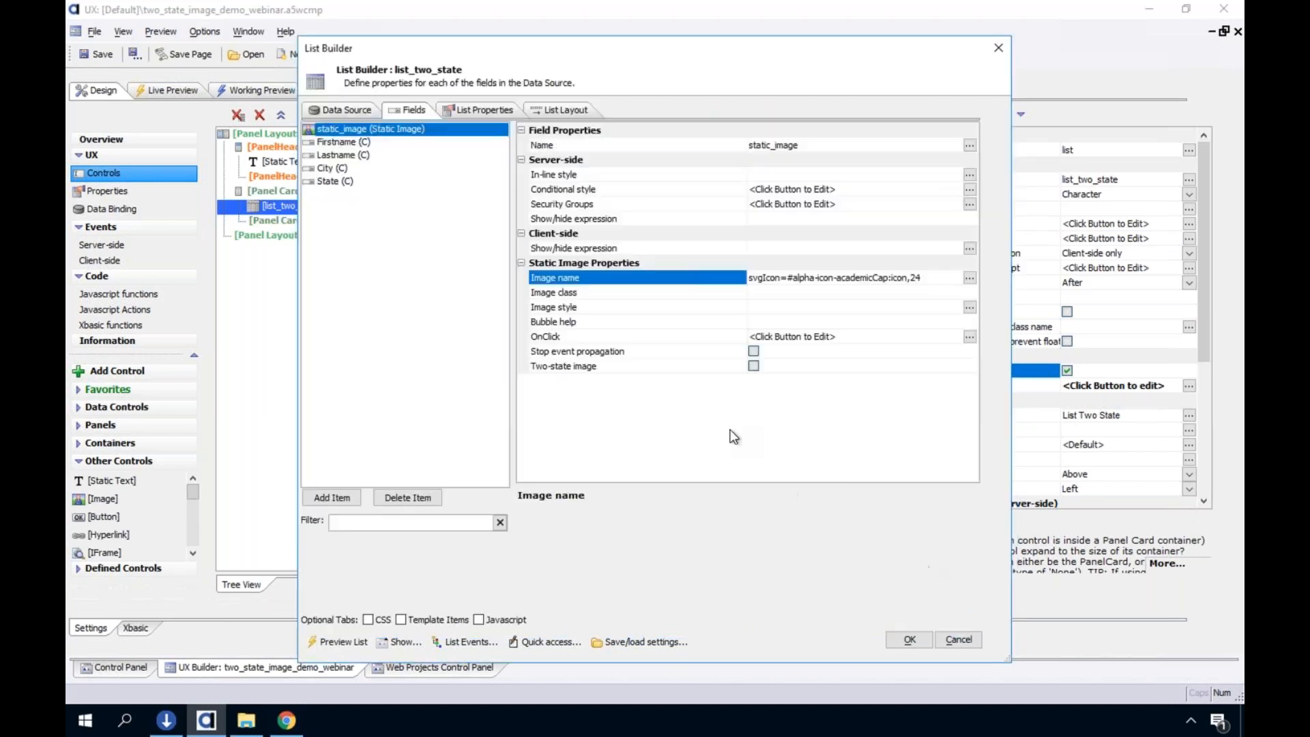
pyautogui.click(753, 366)
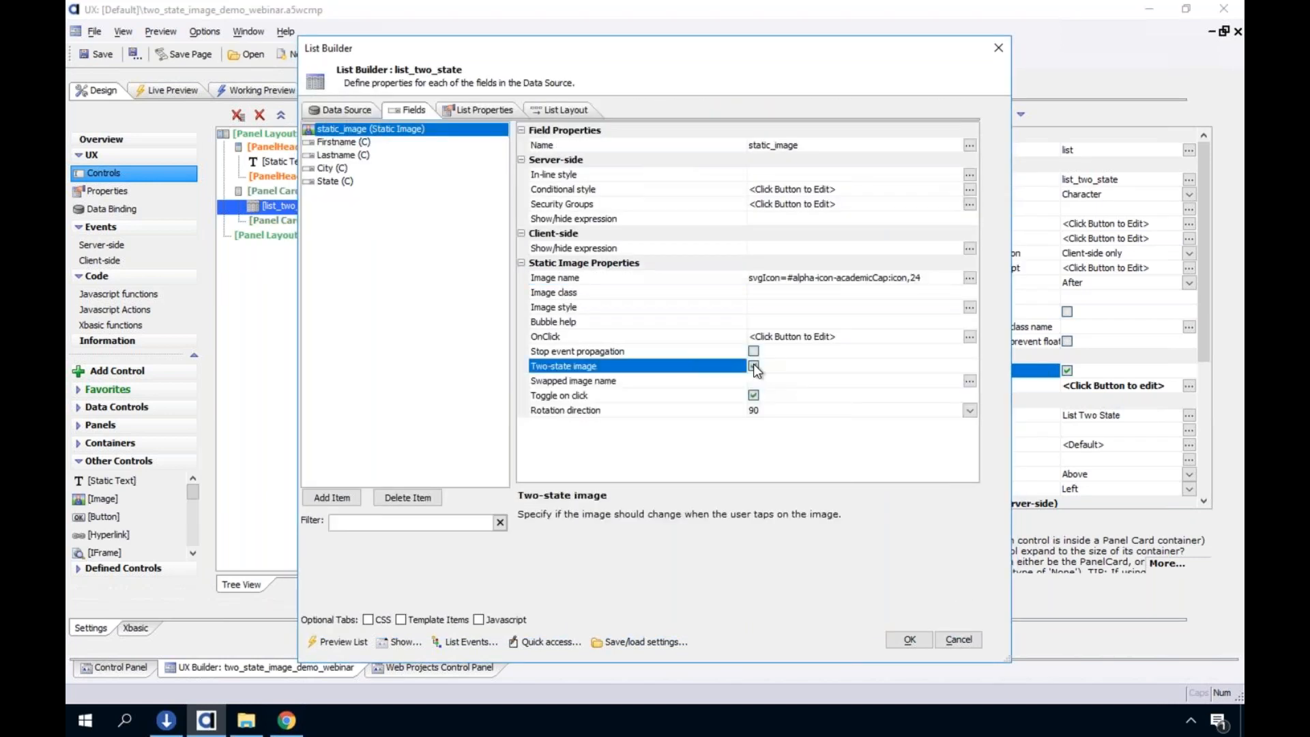
# Filter the SVG icons for the static image's image name by powe and pick the power icon with size 24 px
pyautogui.click(696, 282)
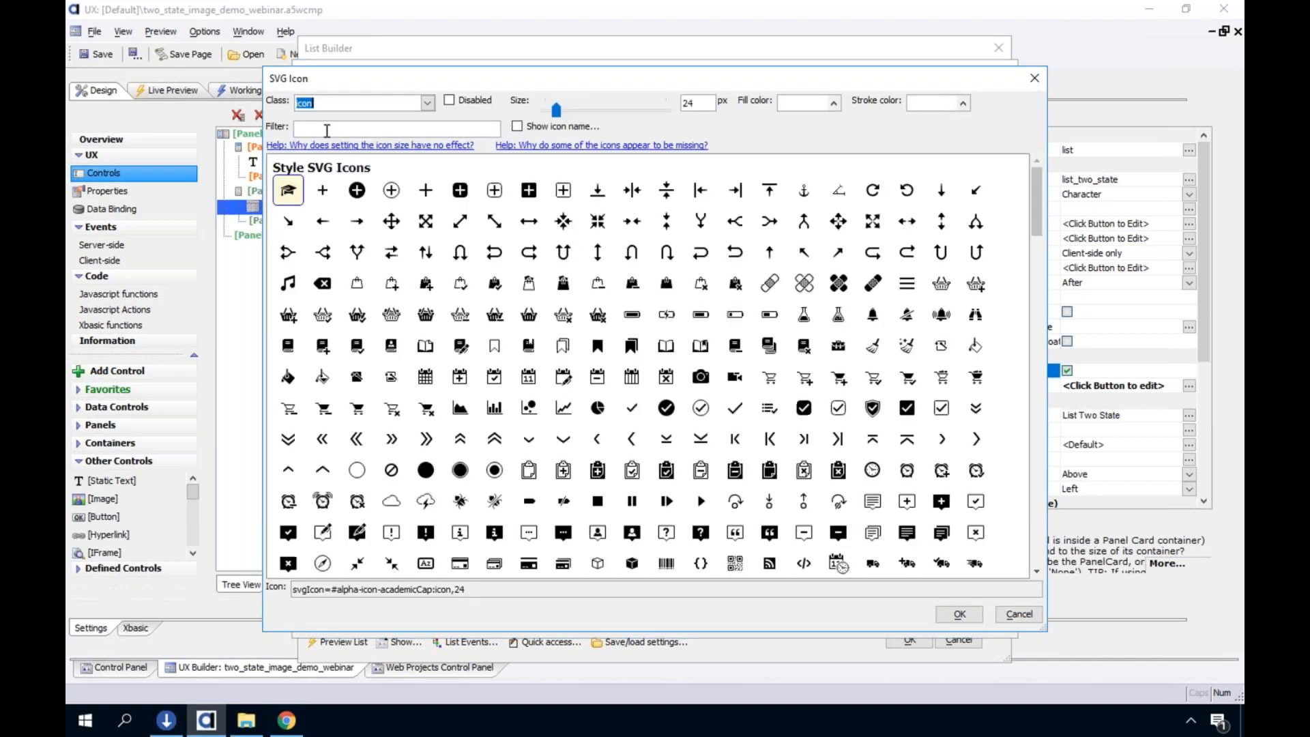
pyautogui.click(326, 131)
pyautogui.write('powe')
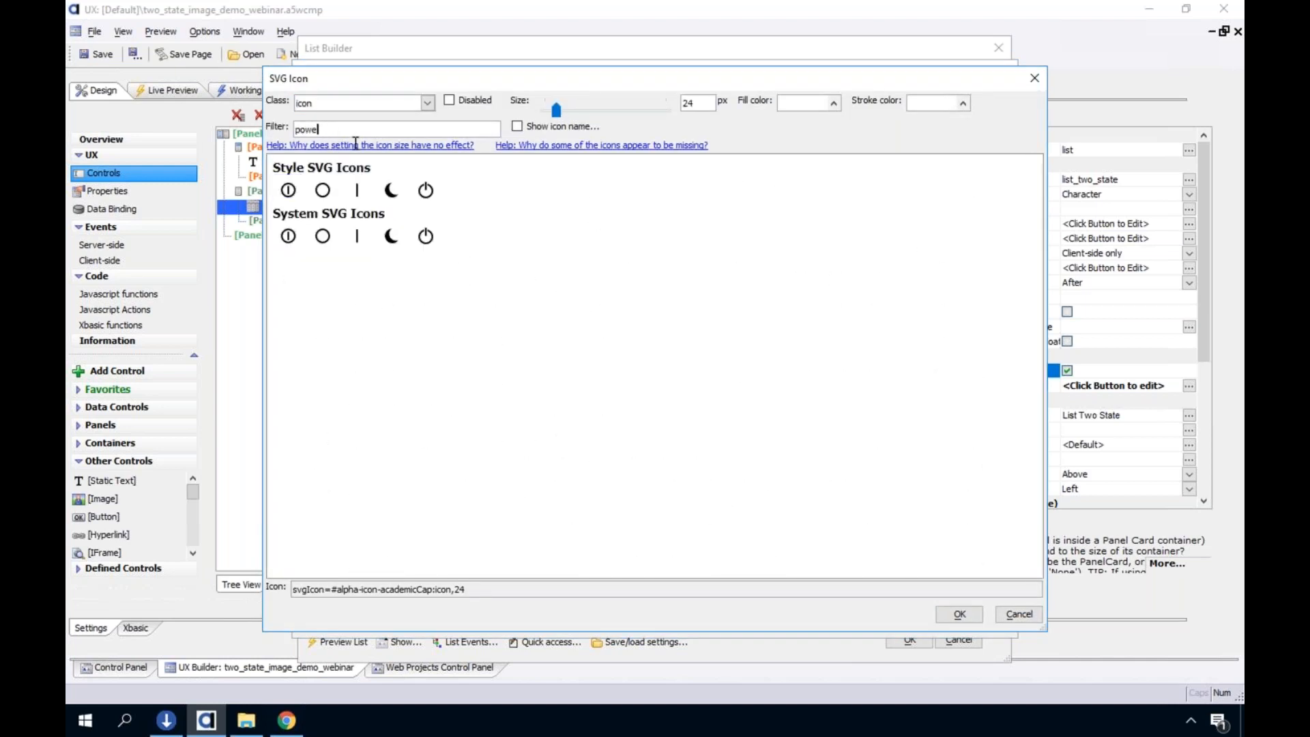
pyautogui.click(289, 189)
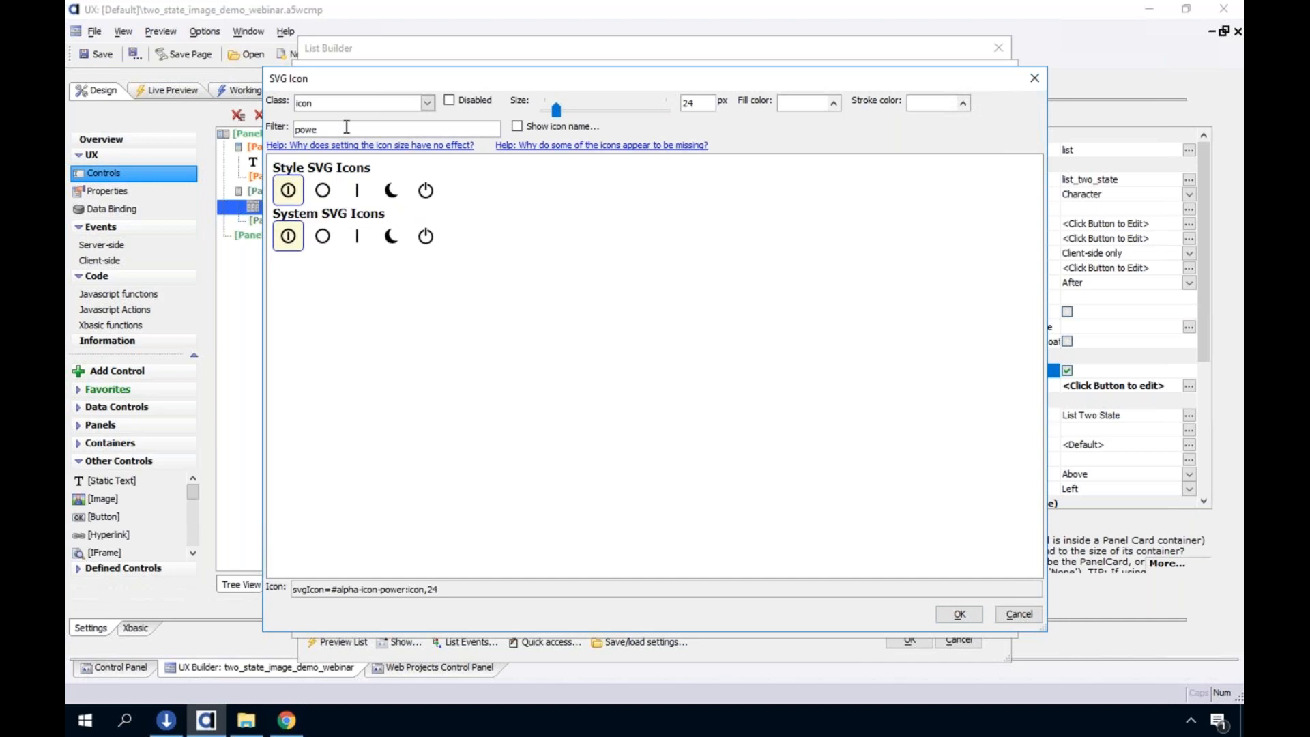
# Filter the SVG icons by chec to look over the check mark icons
pyautogui.moveTo(349, 127); pyautogui.dragTo(277, 123)
pyautogui.write('chec')
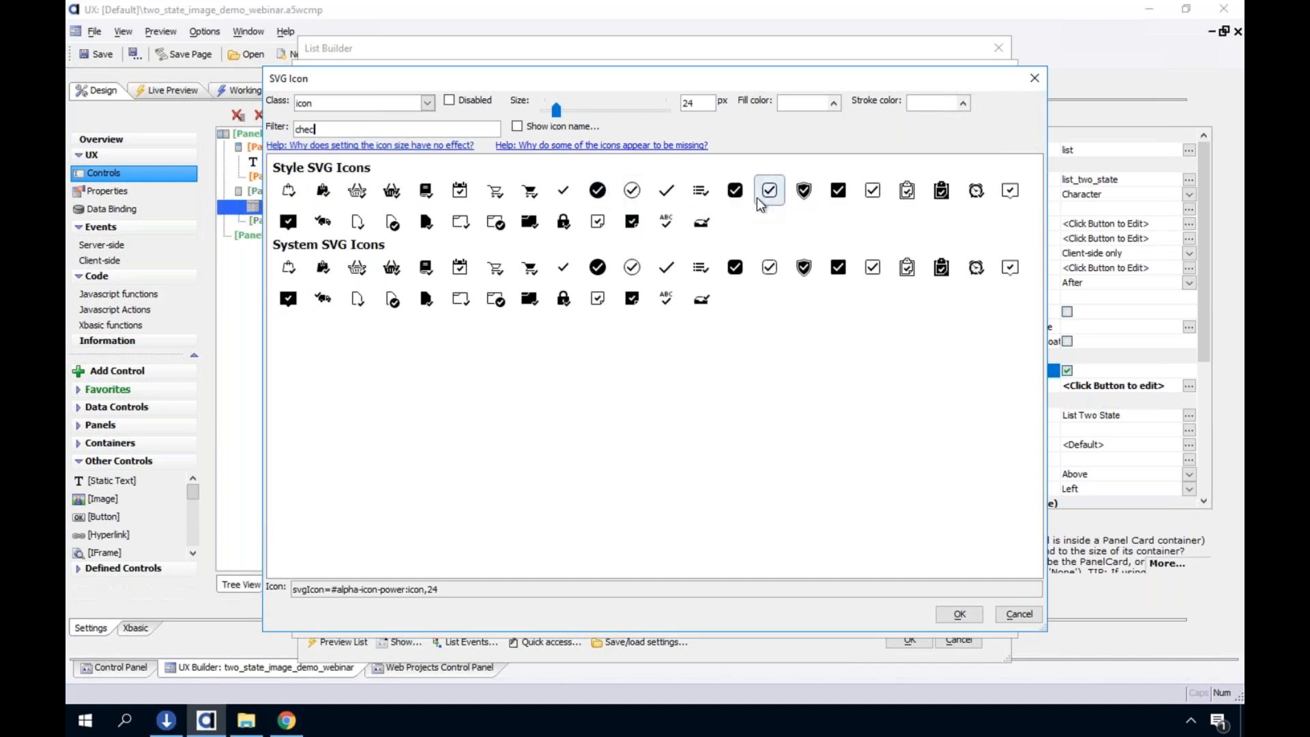
# Filter the SVG icons by power and accept the power icon, class icon, 24 px, as the static image's image name
pyautogui.press('BackSpace')
pyautogui.press('BackSpace')
pyautogui.press('BackSpace')
pyautogui.press('BackSpace')
pyautogui.write('po')
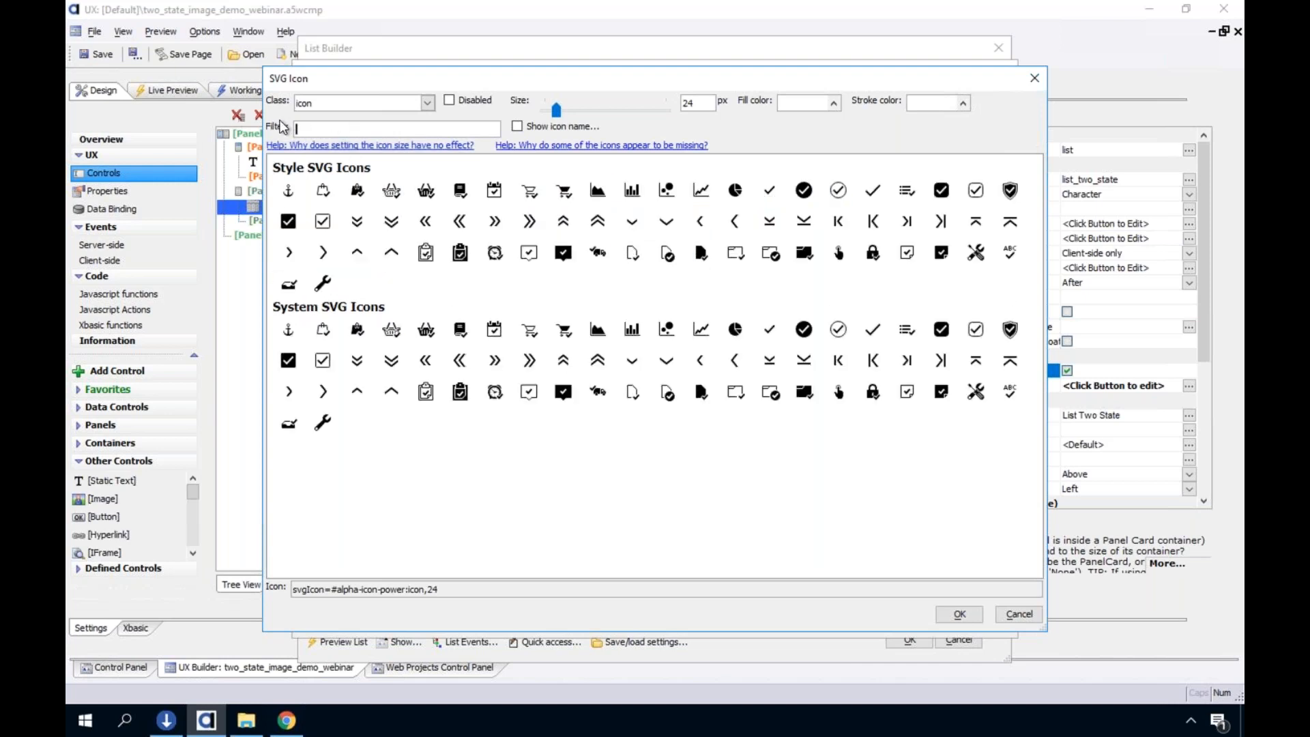
pyautogui.write('wer')
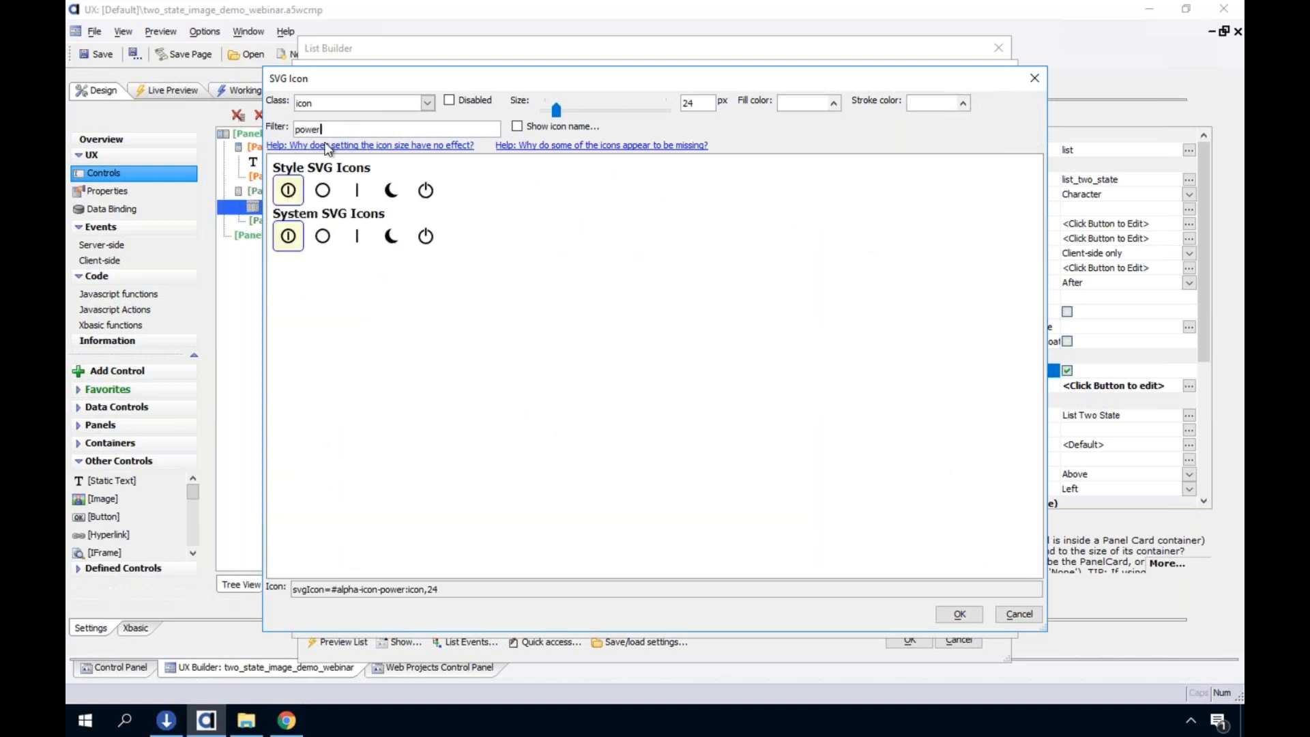
pyautogui.doubleClick(297, 194)
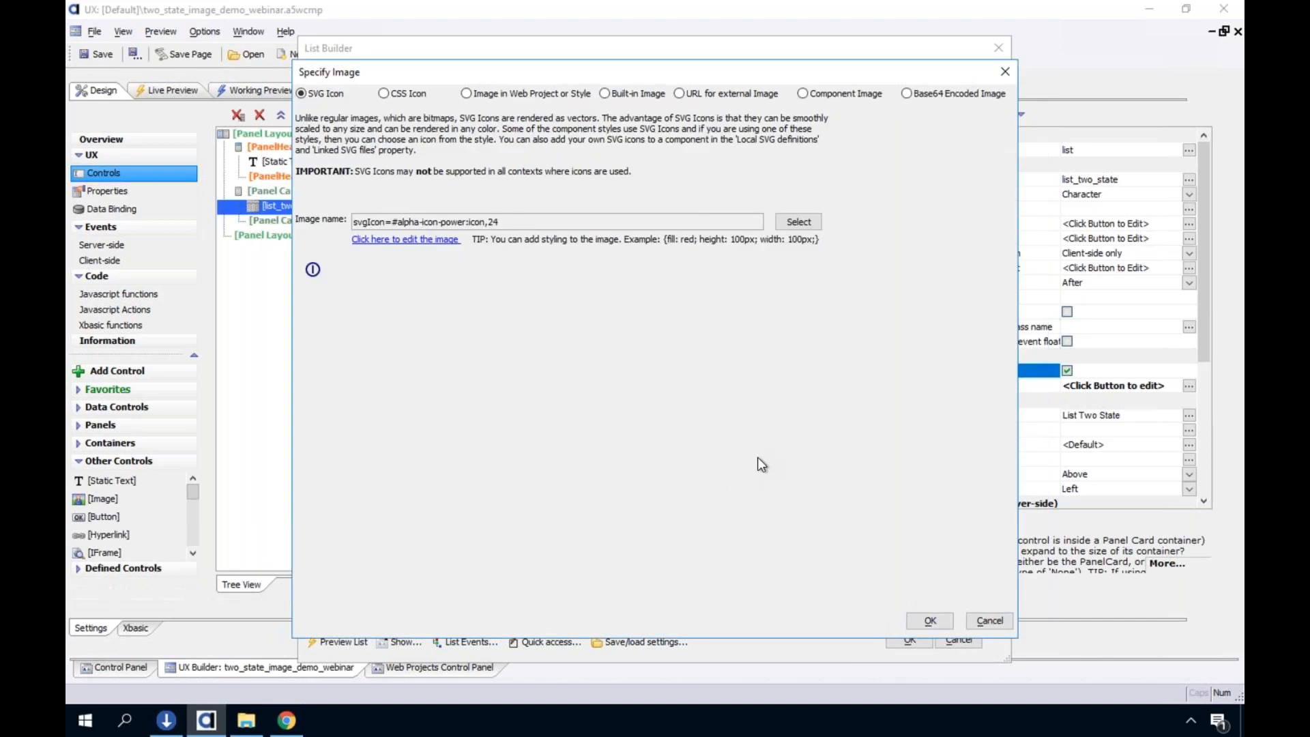
pyautogui.click(921, 615)
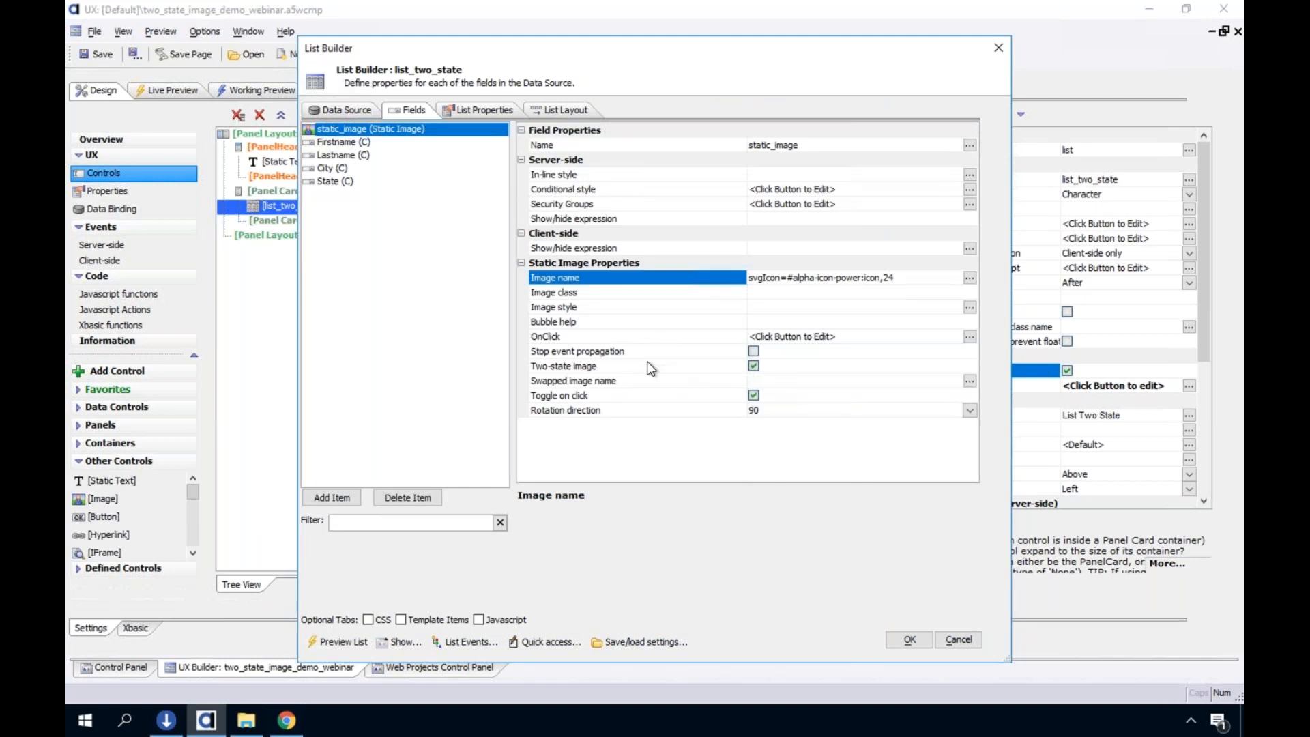
# Pick the powerOff SVG icon with class icon and size 24 px for the swapped image name, and view its editable name string
pyautogui.click(561, 382)
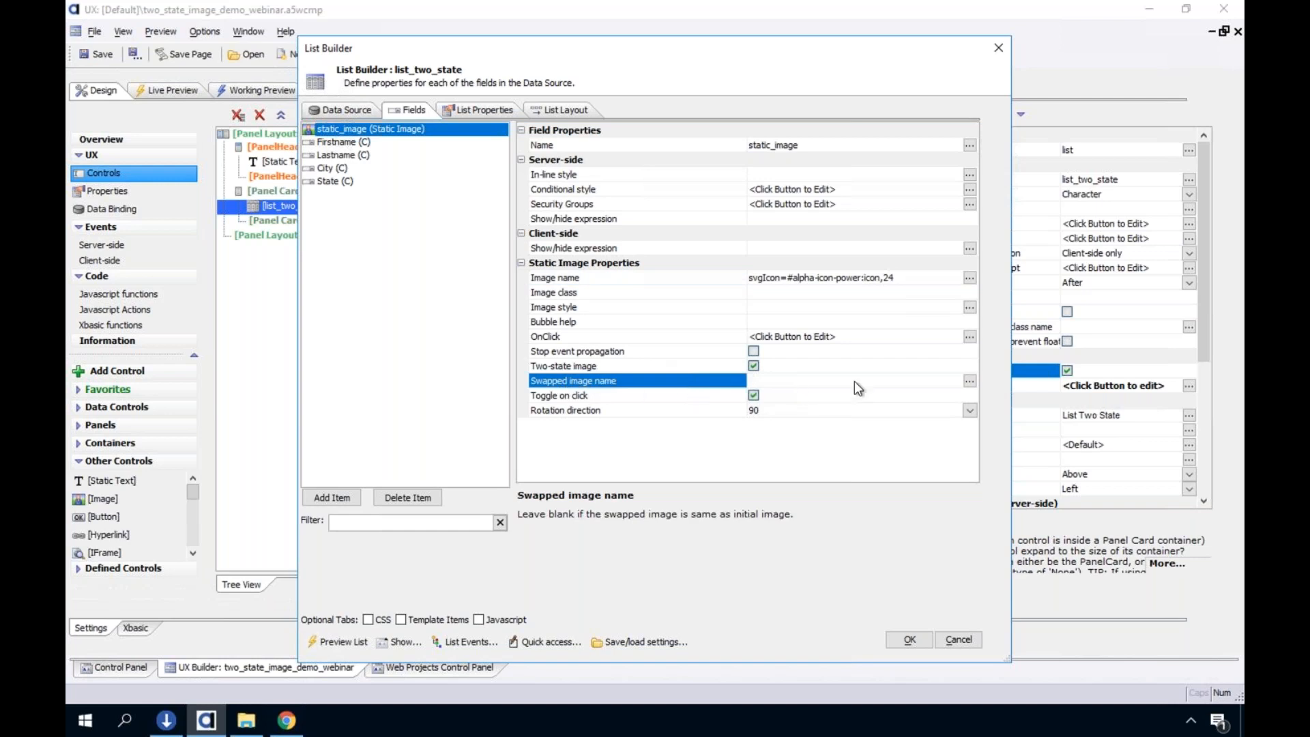
pyautogui.click(969, 381)
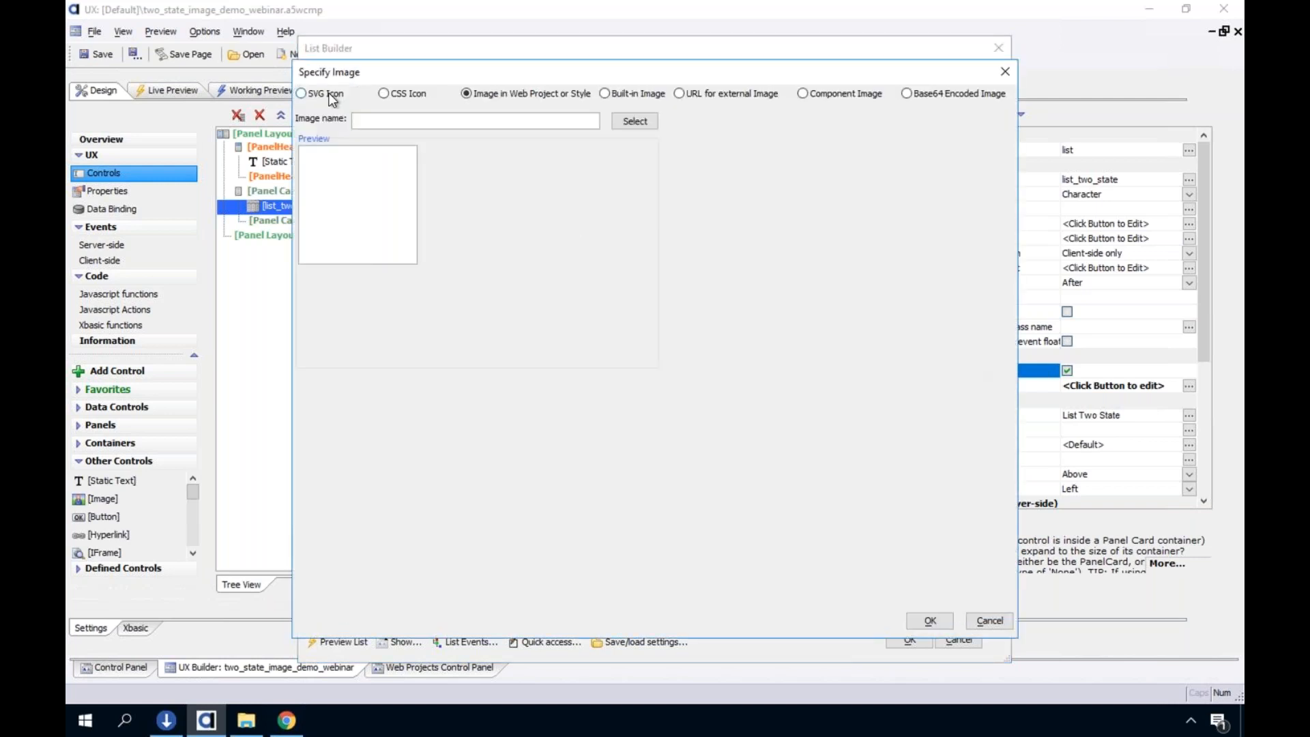
pyautogui.click(330, 96)
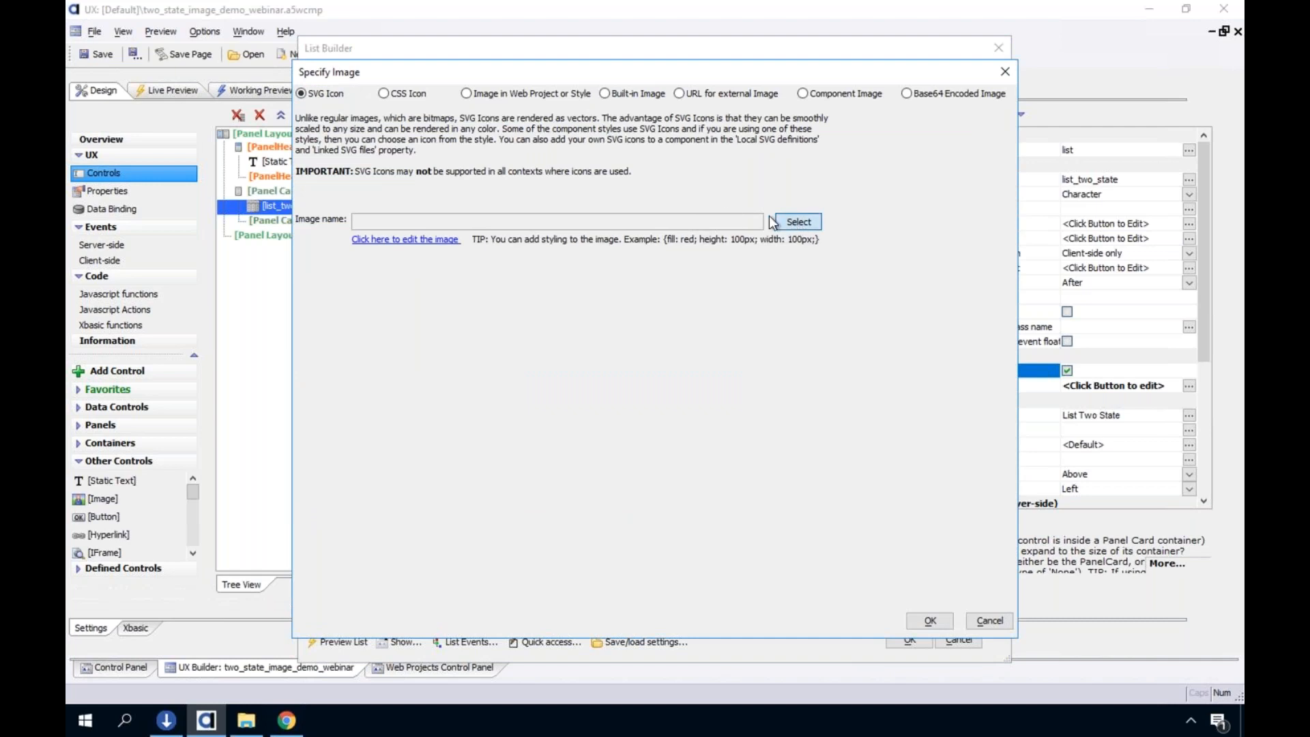
pyautogui.click(798, 222)
pyautogui.write('pow')
pyautogui.click(323, 193)
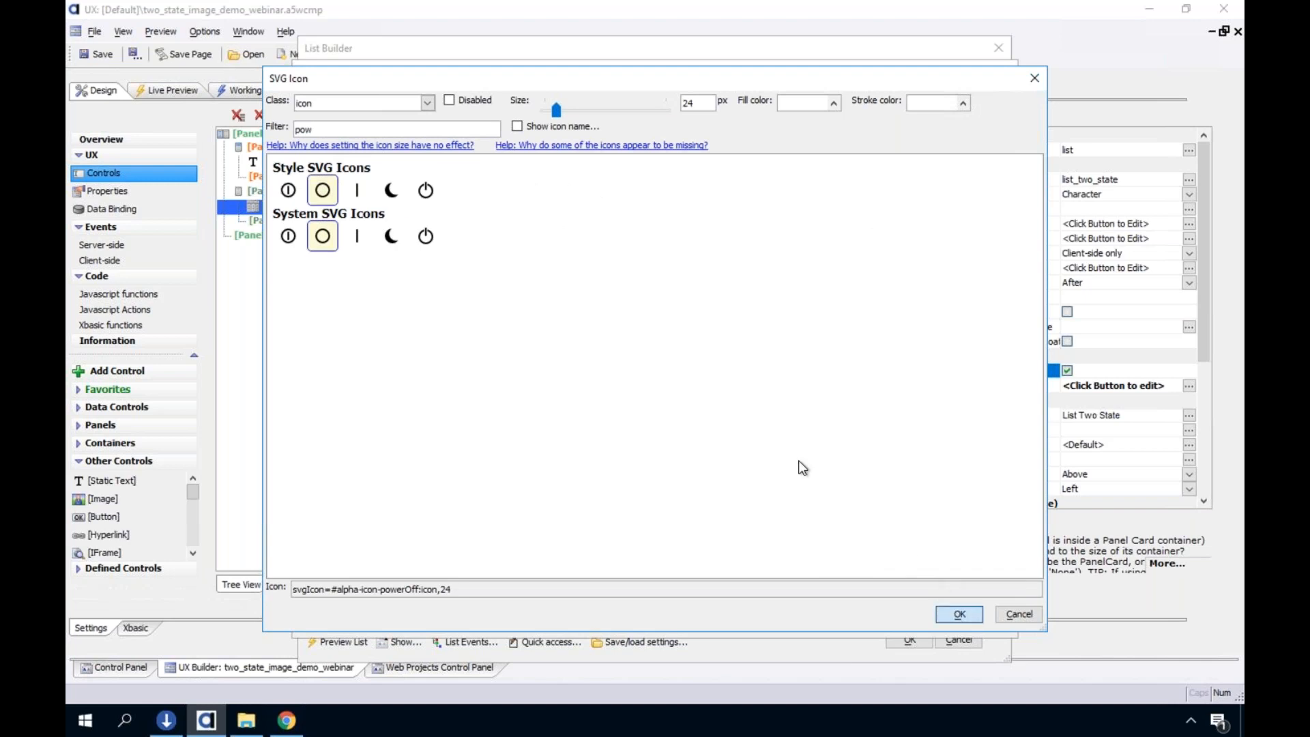
pyautogui.click(959, 614)
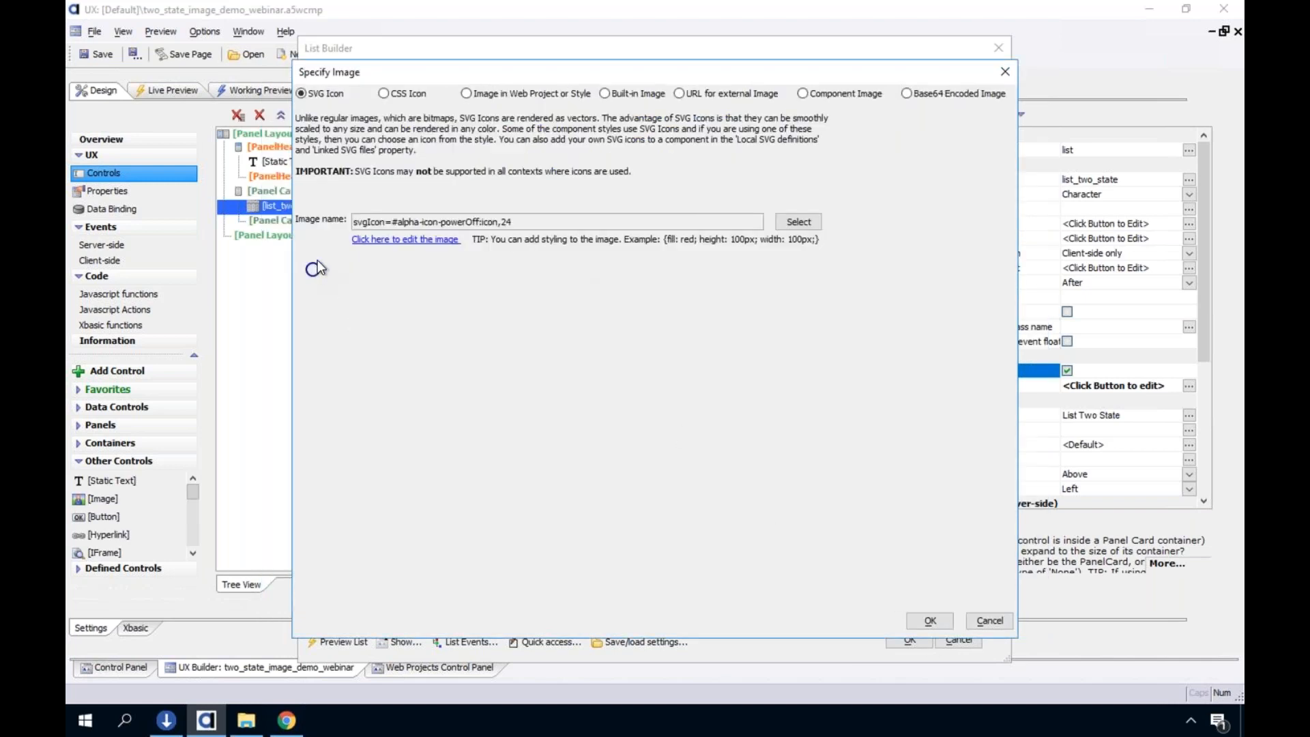
pyautogui.click(400, 240)
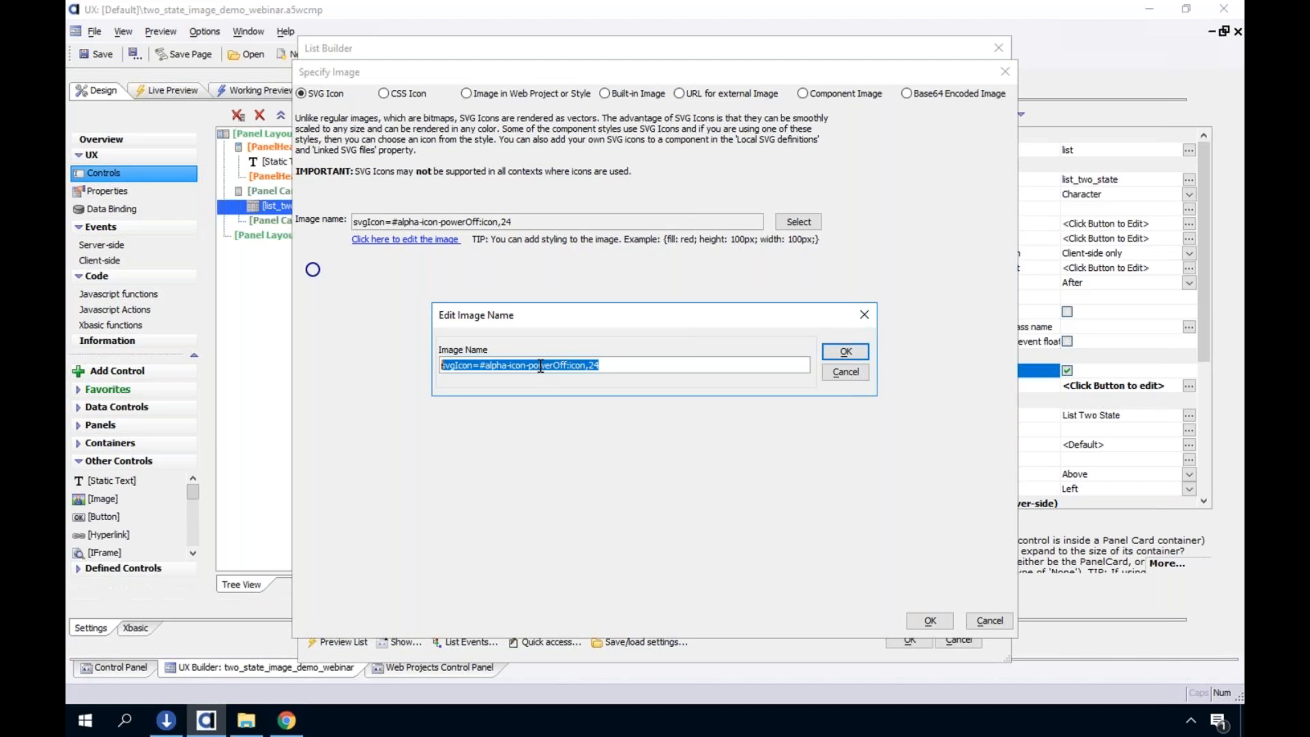
pyautogui.click(826, 373)
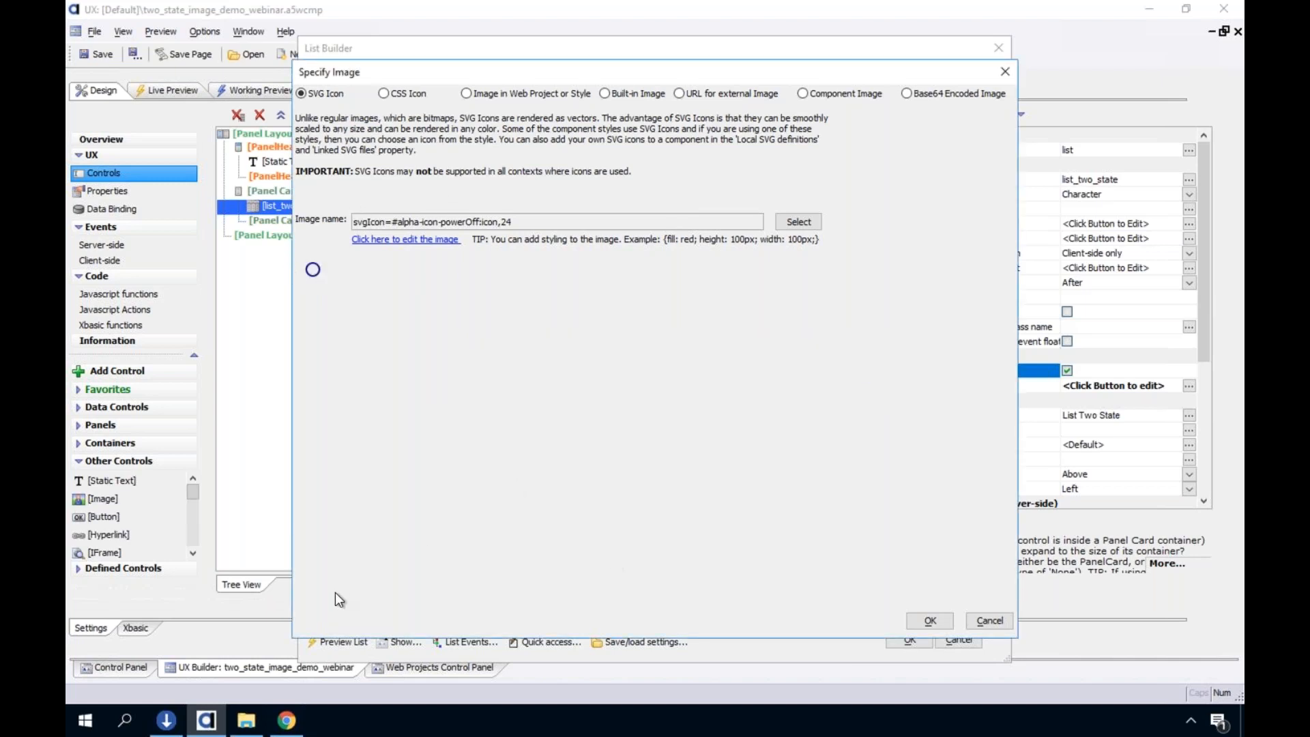
# Switch to Chrome and try to open flat-icon.com in a new tab
pyautogui.click(286, 719)
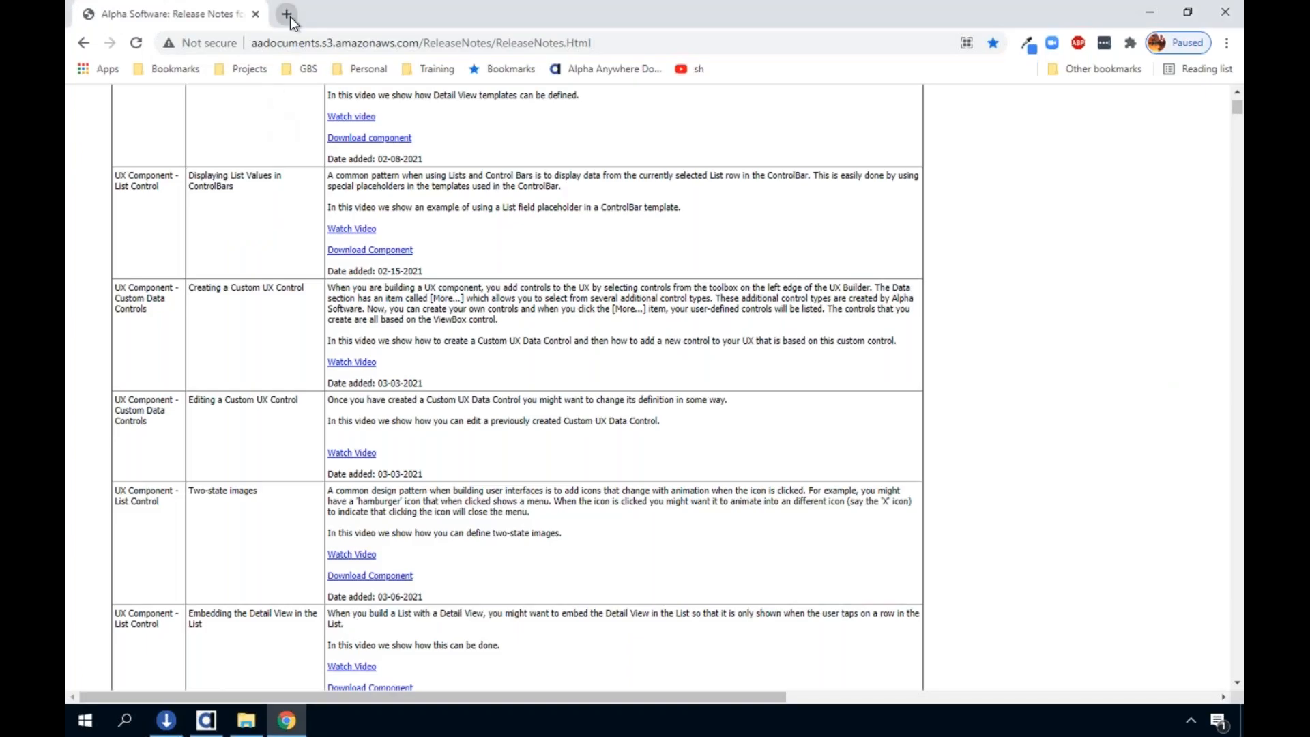
pyautogui.click(287, 14)
pyautogui.write('flat-icon.com')
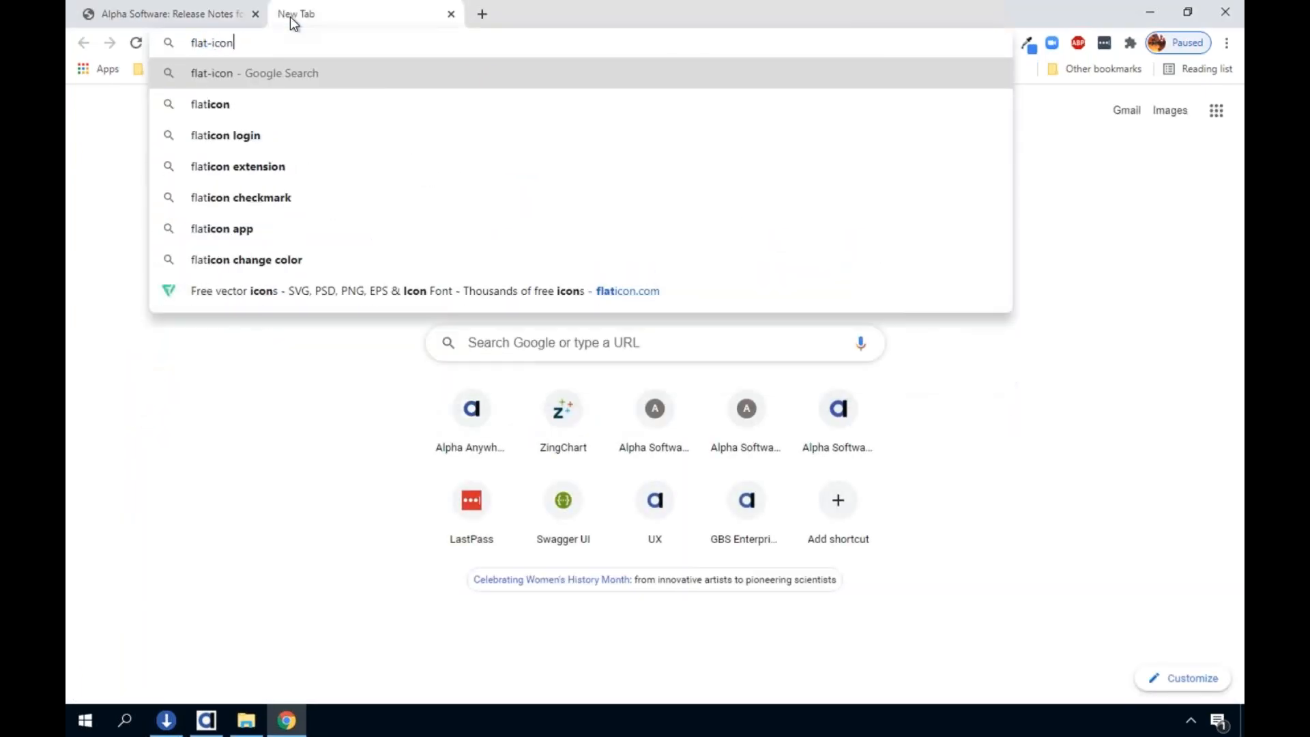
pyautogui.press('Return')
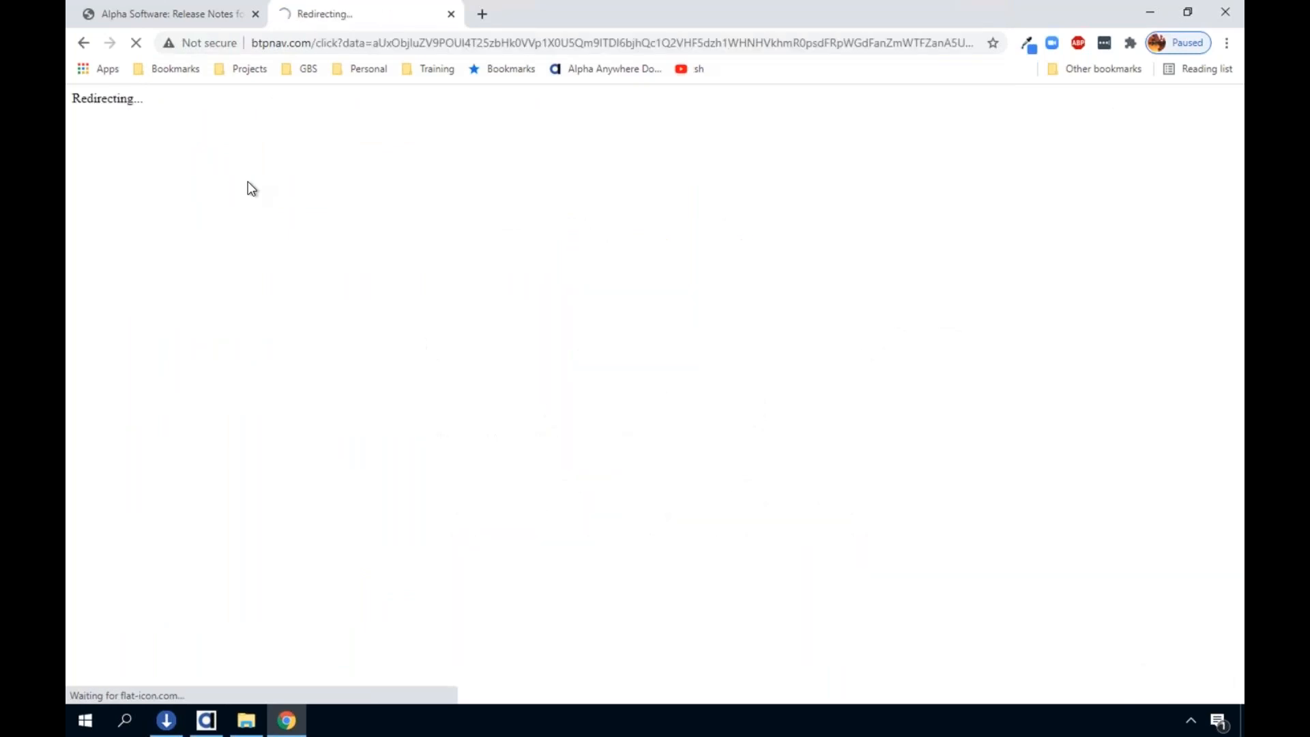
# Load the flaticon.com website in the current browser tab
pyautogui.click(274, 42)
pyautogui.write('flati')
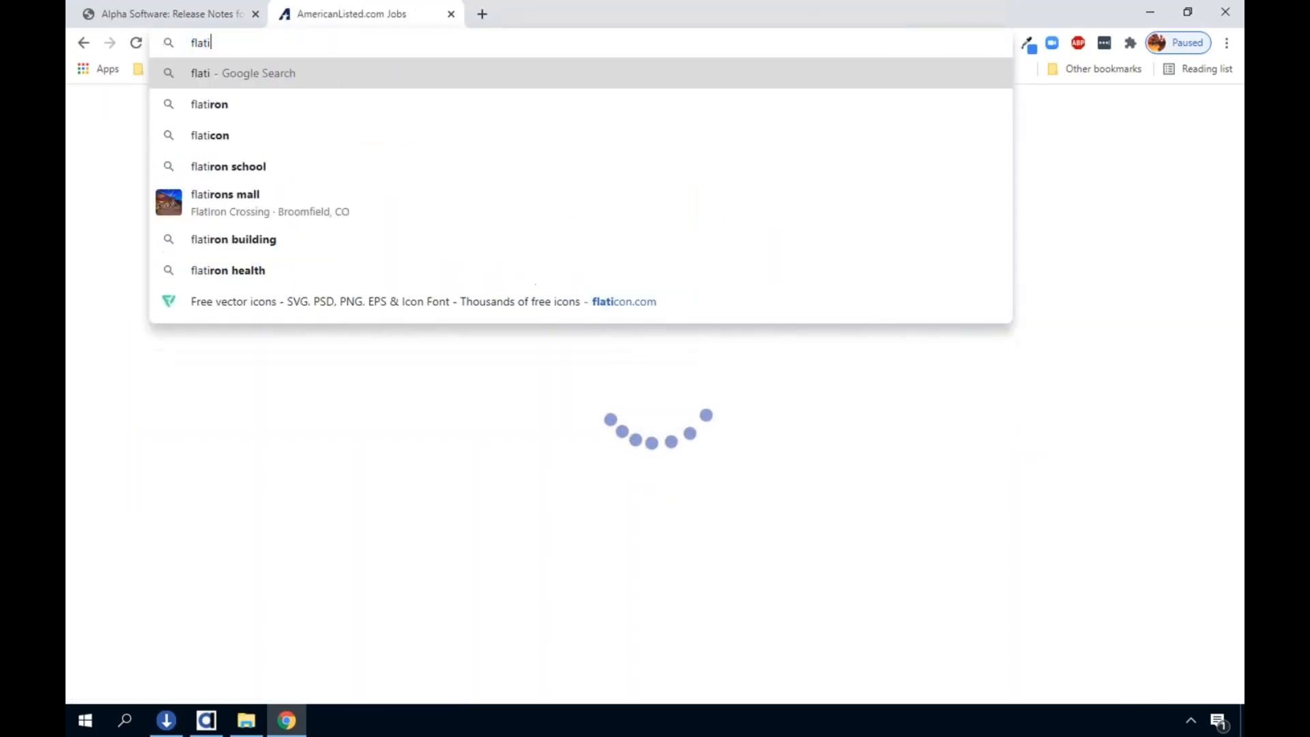
pyautogui.write('con.com')
pyautogui.press('Return')
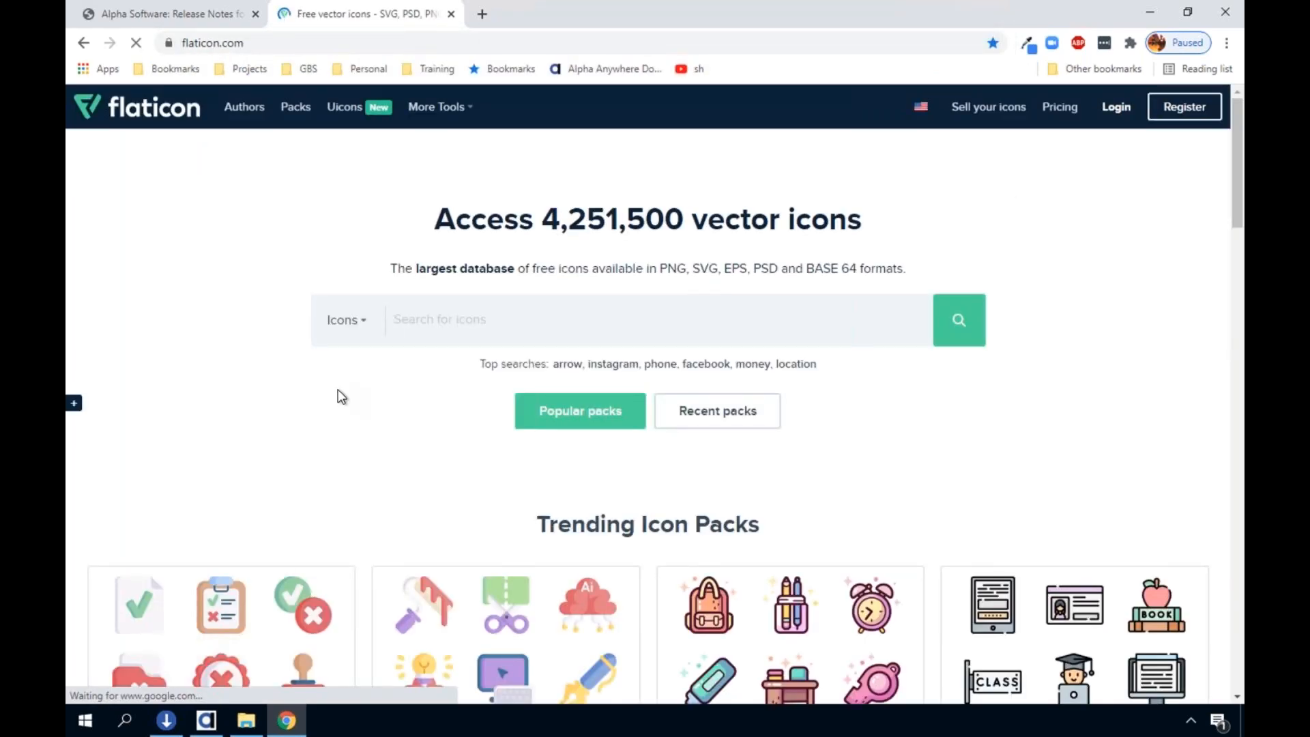
# Look through Flaticon's trending icon packs and its Uicons collection of interface icons
pyautogui.scroll(-7, 337, 388)
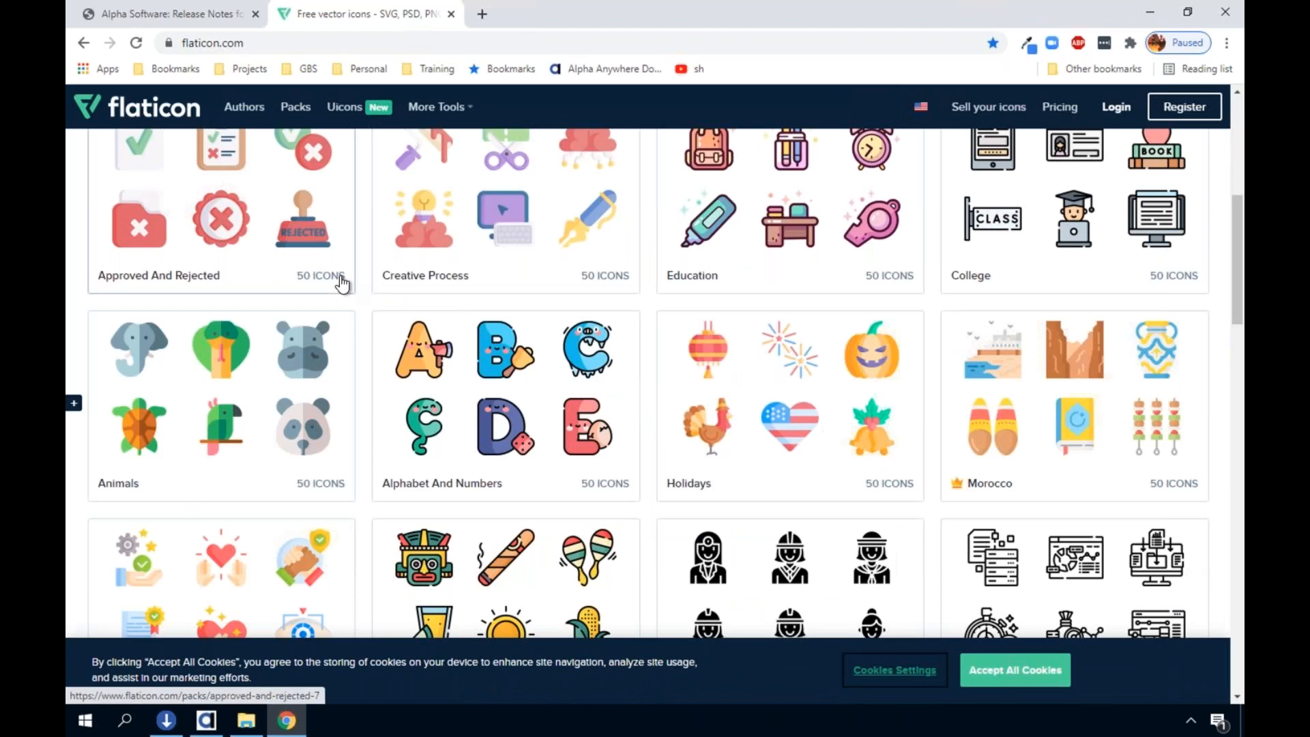
pyautogui.scroll(5, 342, 277)
pyautogui.click(355, 118)
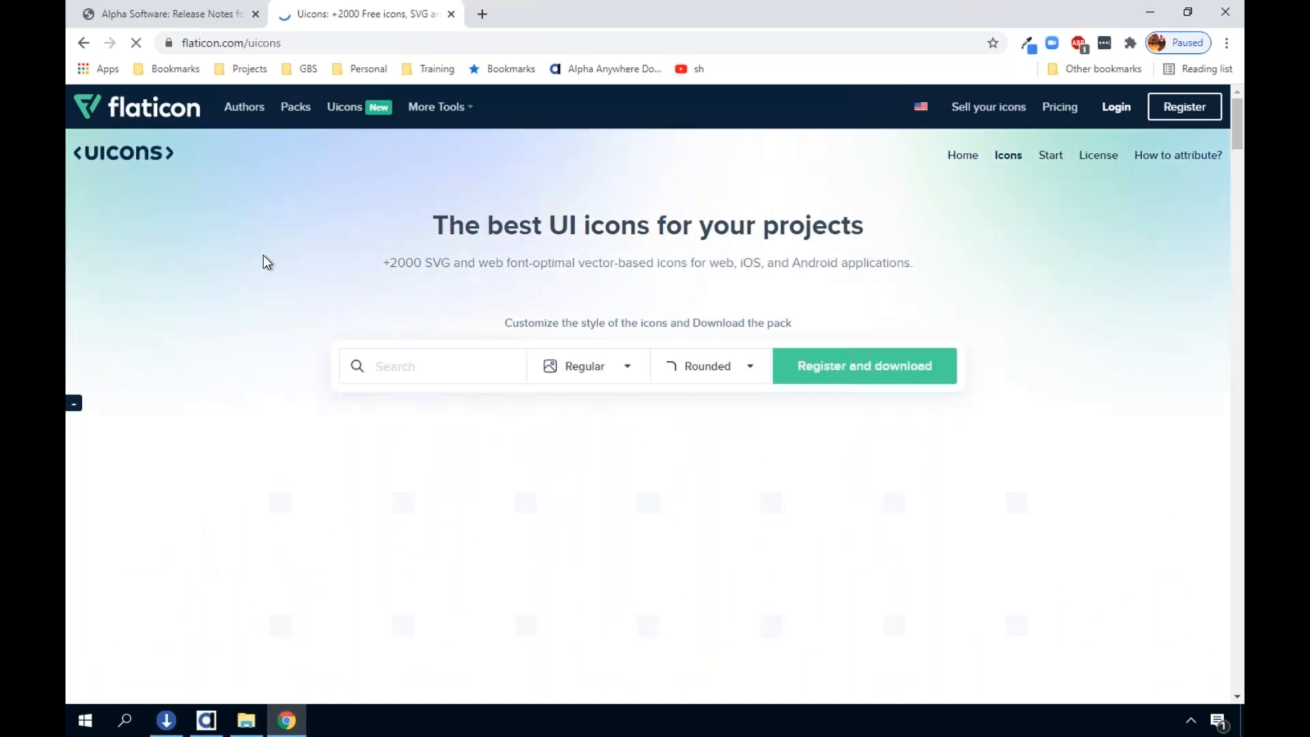
pyautogui.scroll(-5, 252, 269)
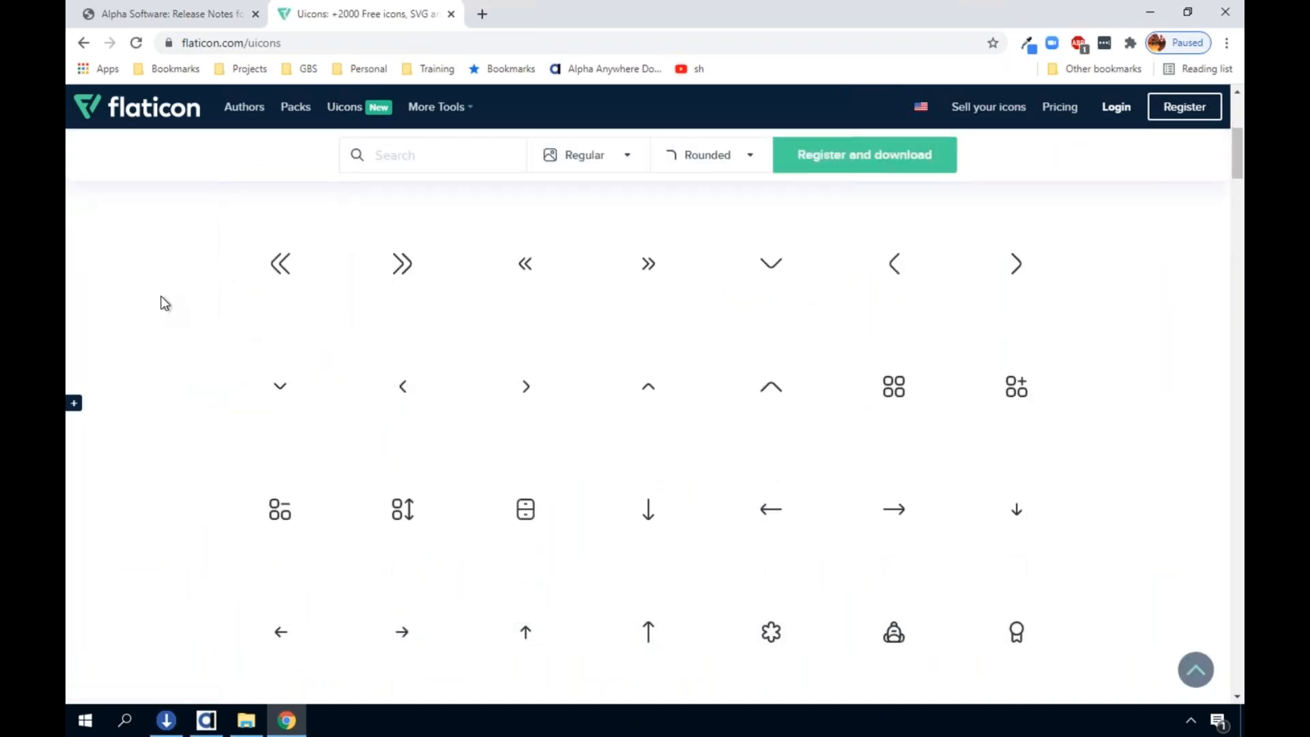
pyautogui.scroll(-4, 161, 300)
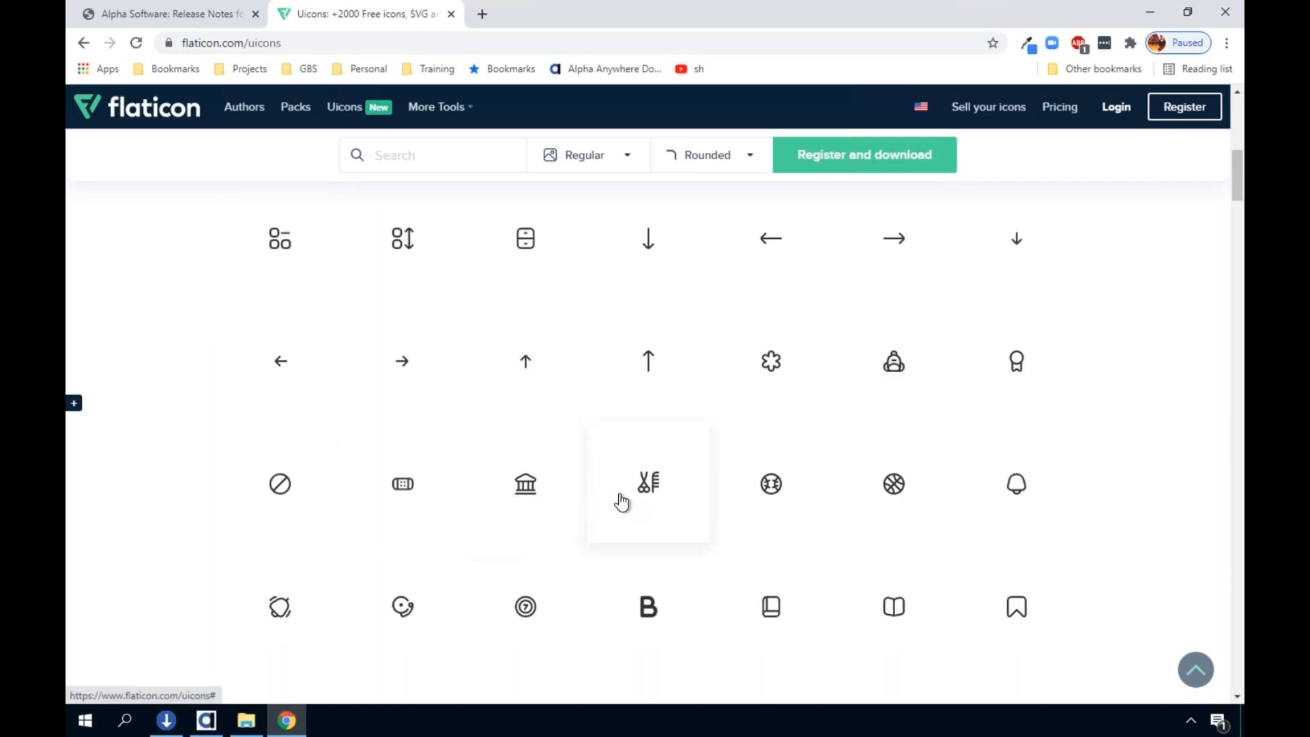
pyautogui.scroll(-4, 620, 500)
pyautogui.scroll(13, 314, 186)
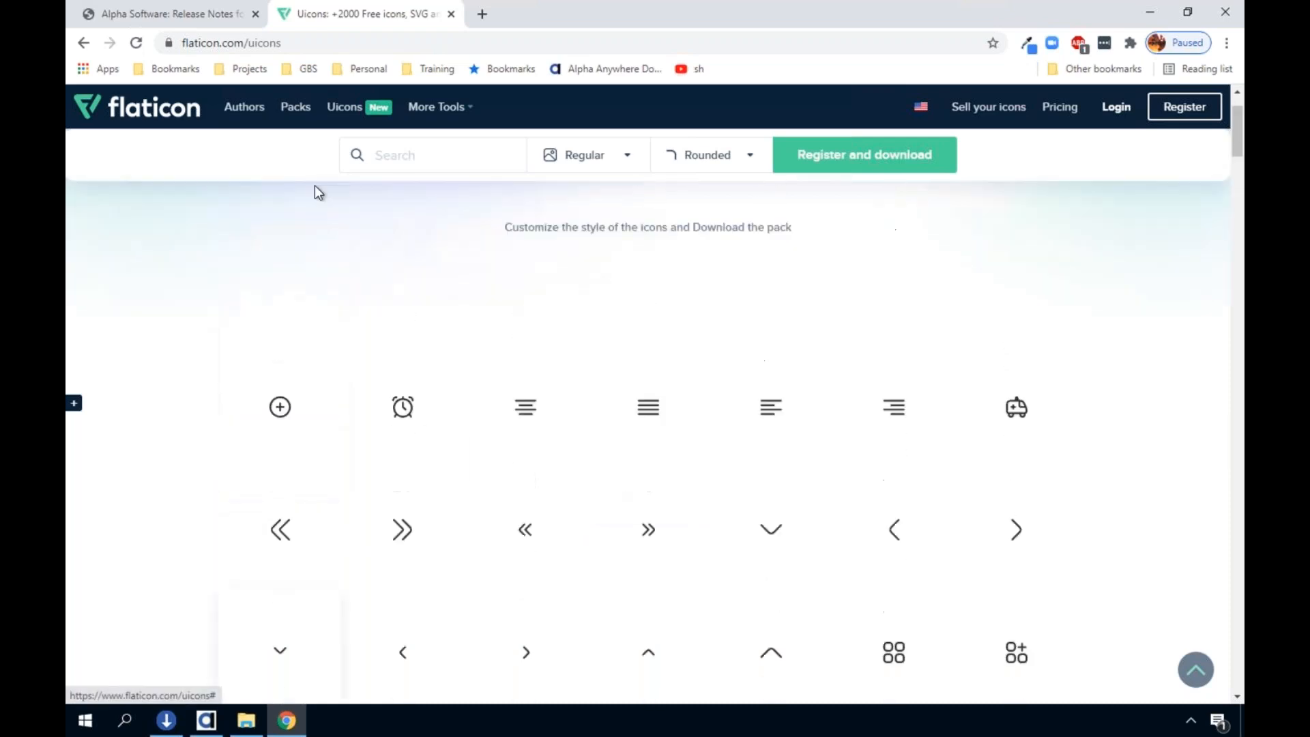
# Open Flaticon's Packs page and browse the available icon packs
pyautogui.click(292, 108)
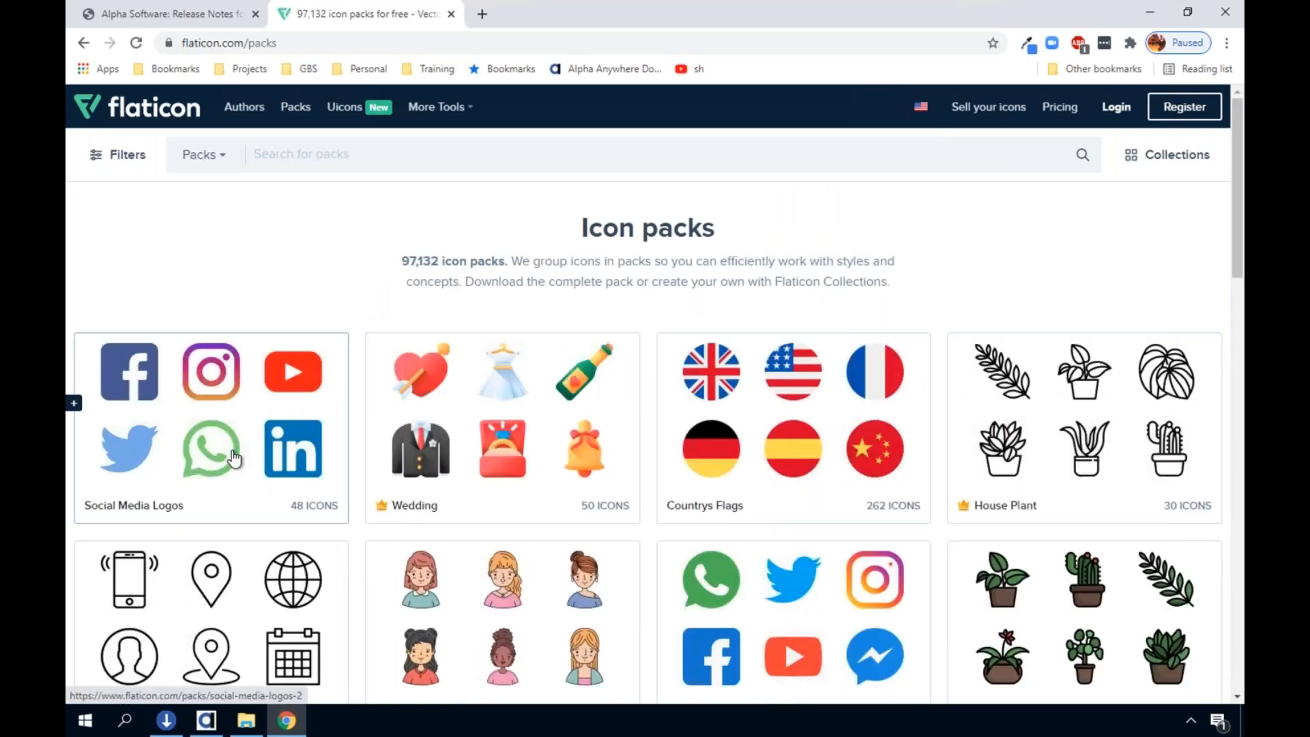
pyautogui.scroll(-5, 232, 447)
pyautogui.scroll(4, 231, 446)
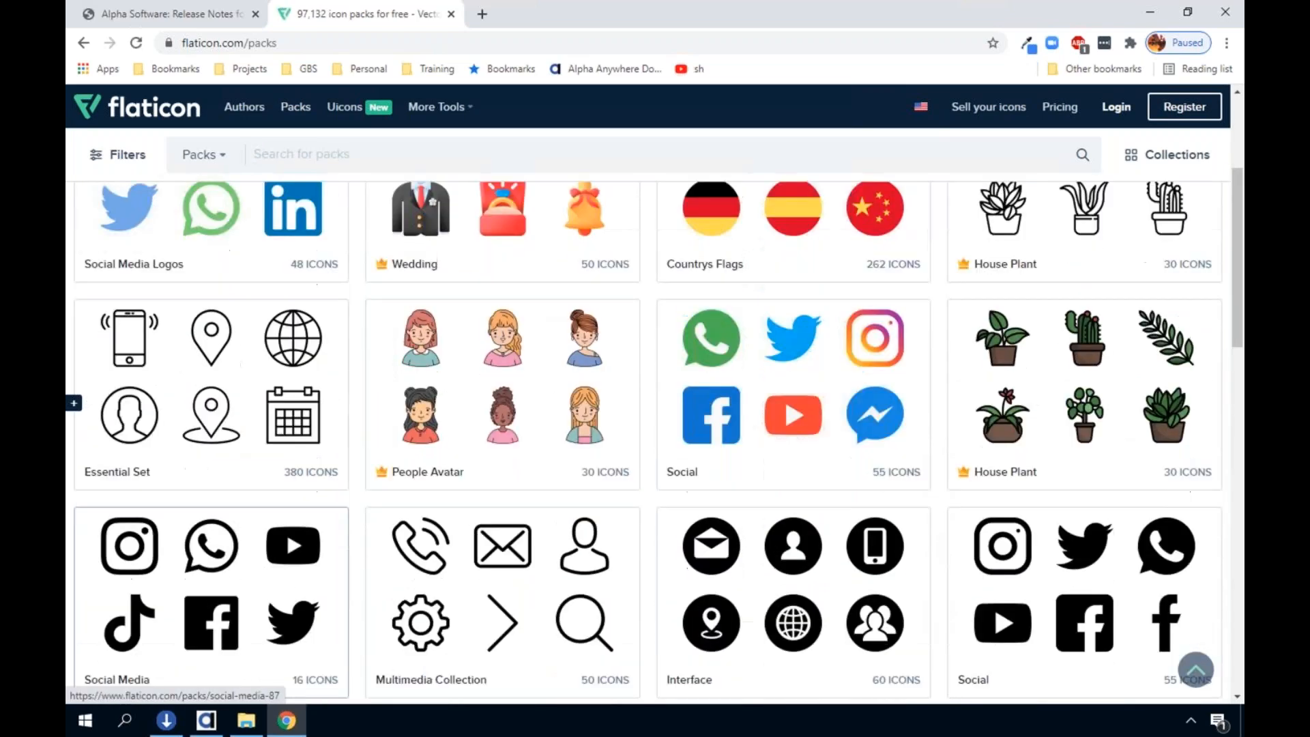
pyautogui.scroll(-6, 213, 387)
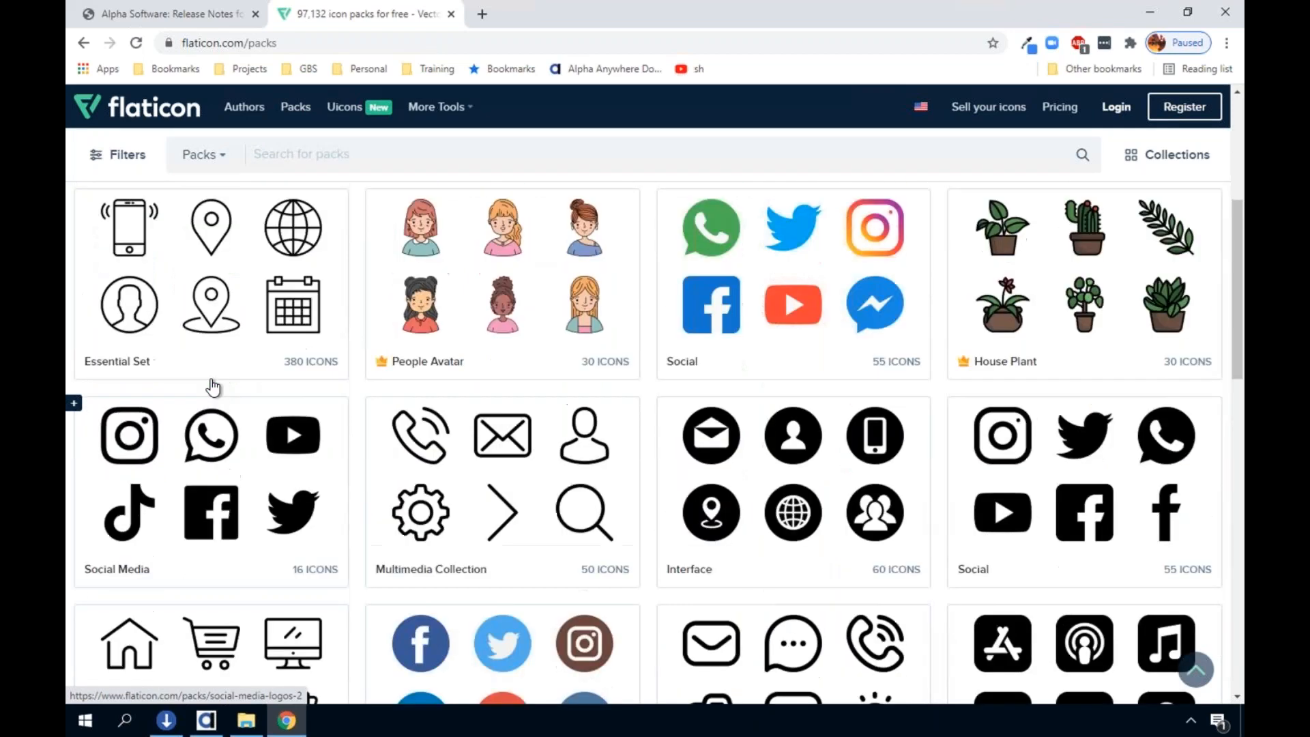
# Browse the Flaticon icon packs and look through the second page of packs
pyautogui.scroll(-4, 213, 387)
pyautogui.scroll(-5, 212, 387)
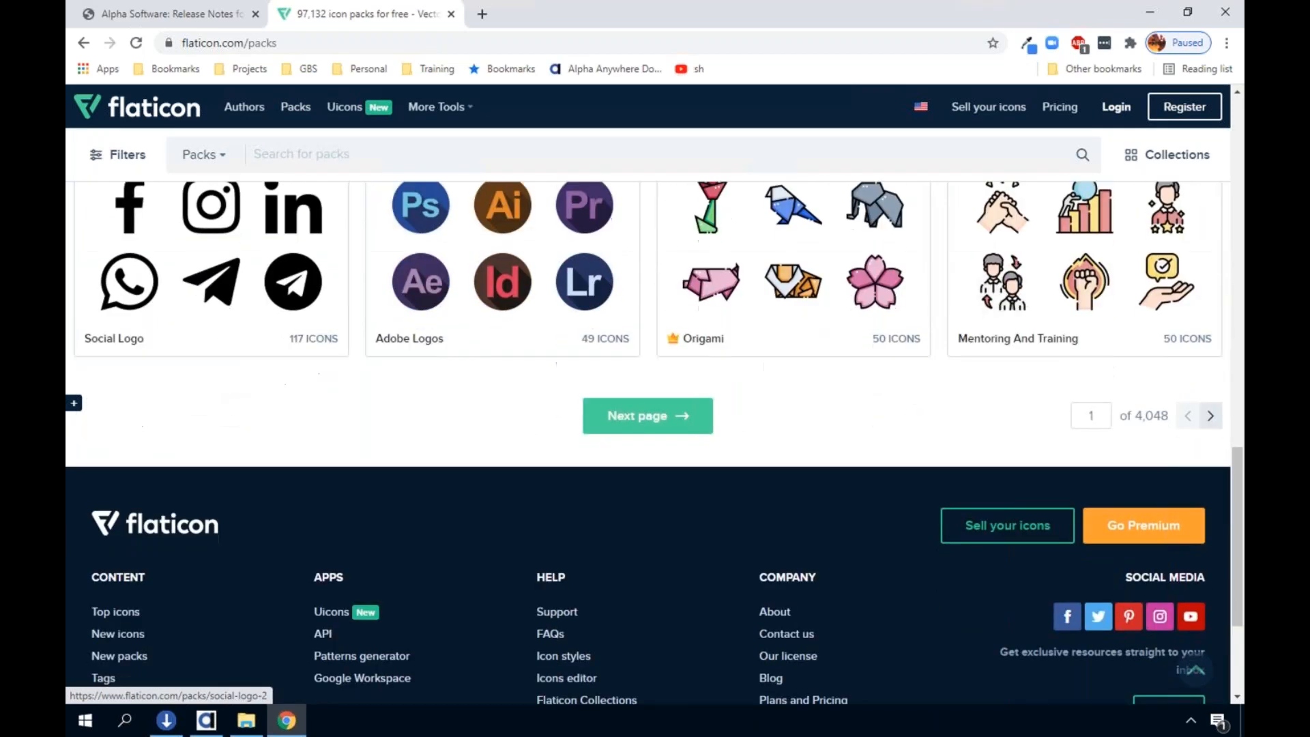
pyautogui.click(678, 417)
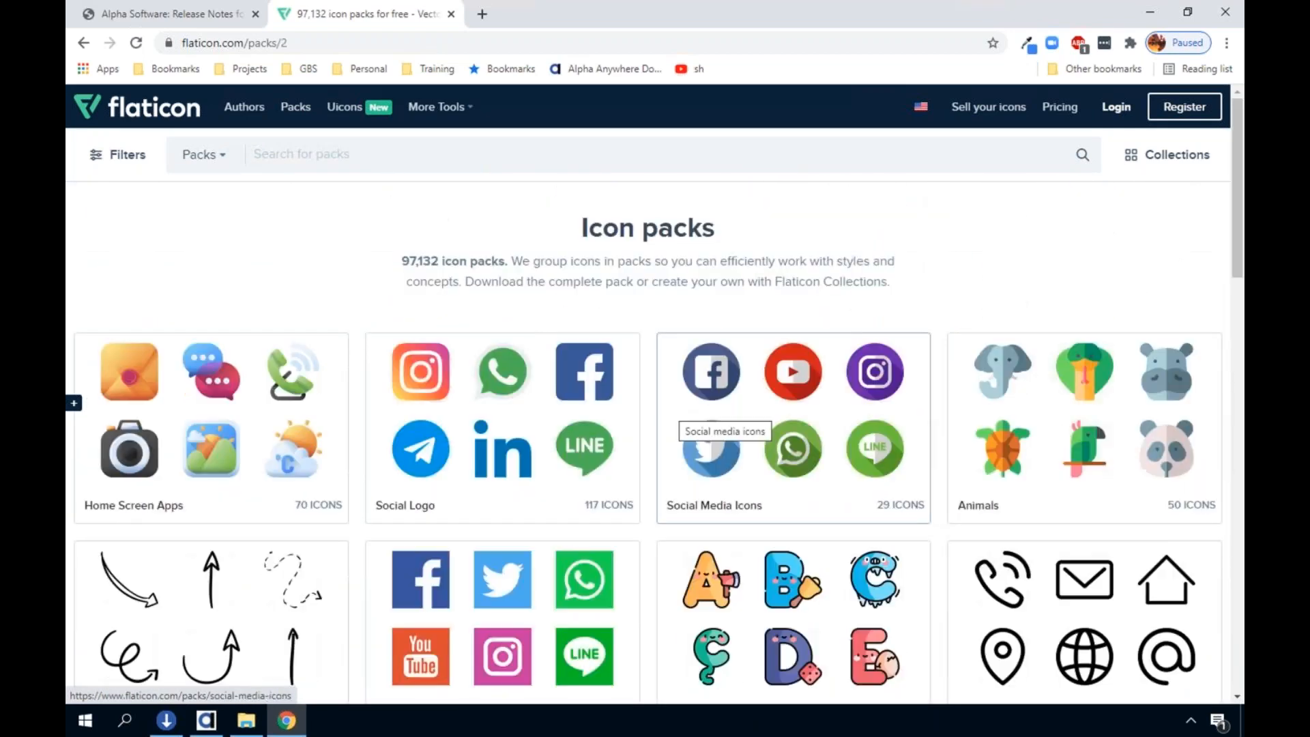
pyautogui.scroll(-9, 669, 409)
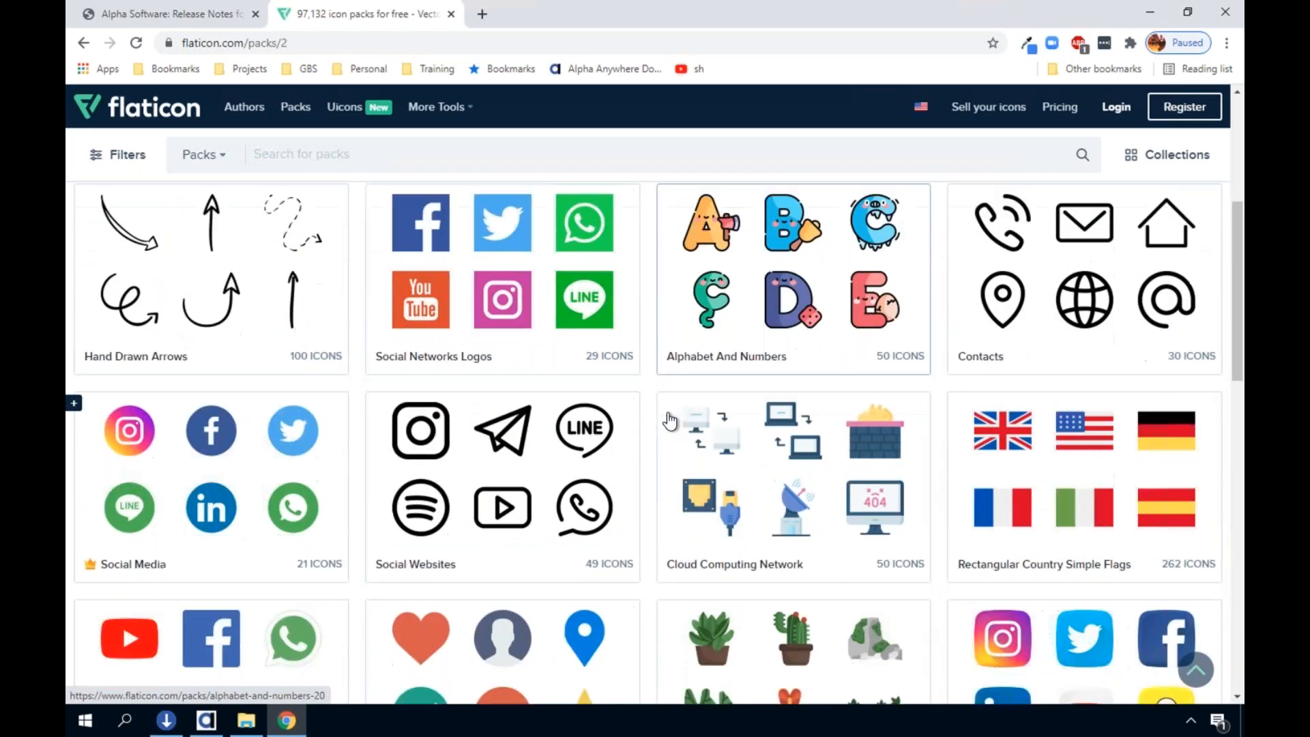
pyautogui.scroll(3, 669, 370)
# Open the Cloud Computing Network icon pack and look through its icons and their download options
pyautogui.click(669, 370)
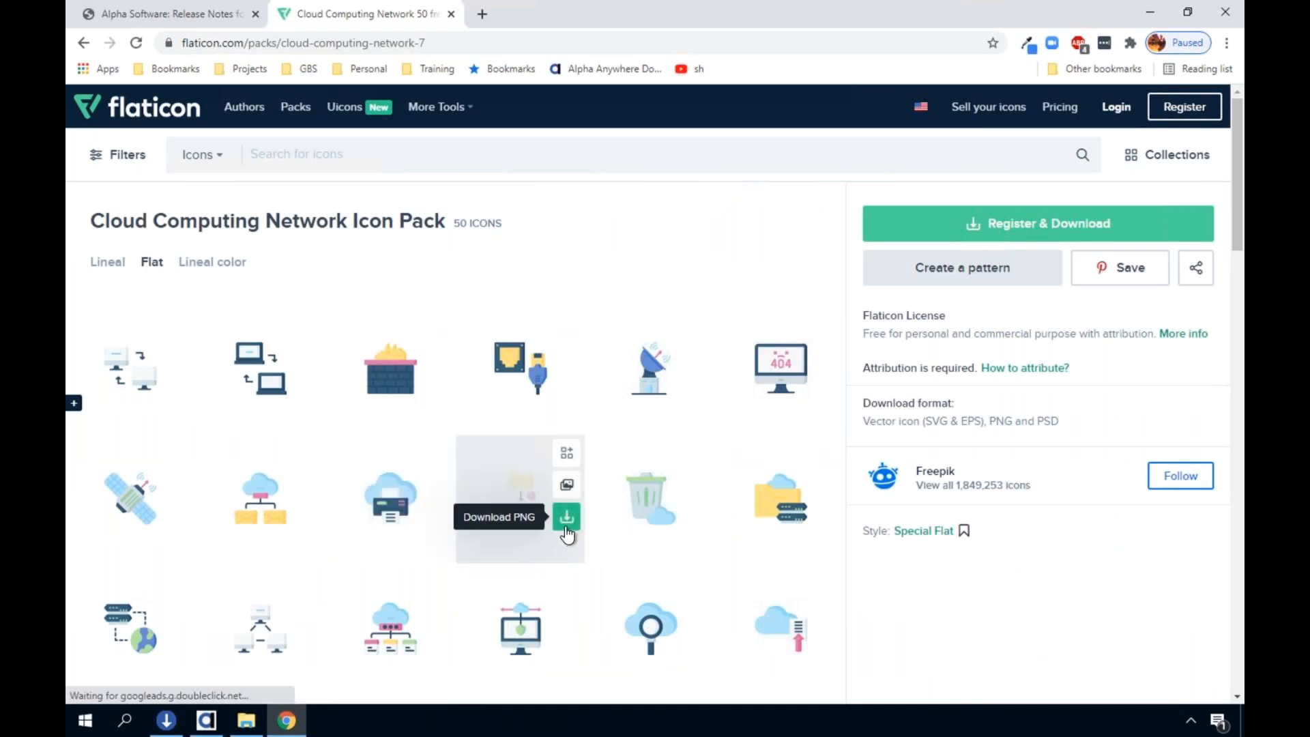
pyautogui.scroll(-1, 567, 531)
pyautogui.scroll(-4, 567, 532)
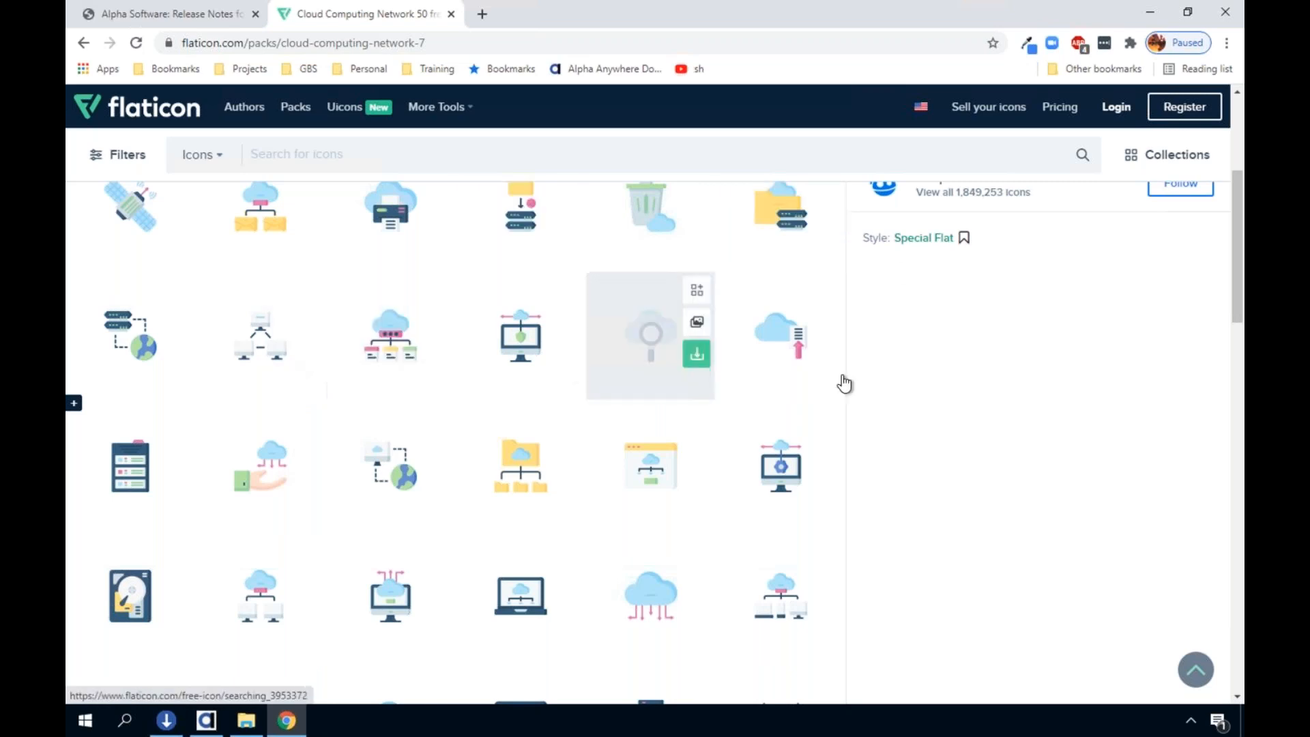
pyautogui.moveTo(844, 379)
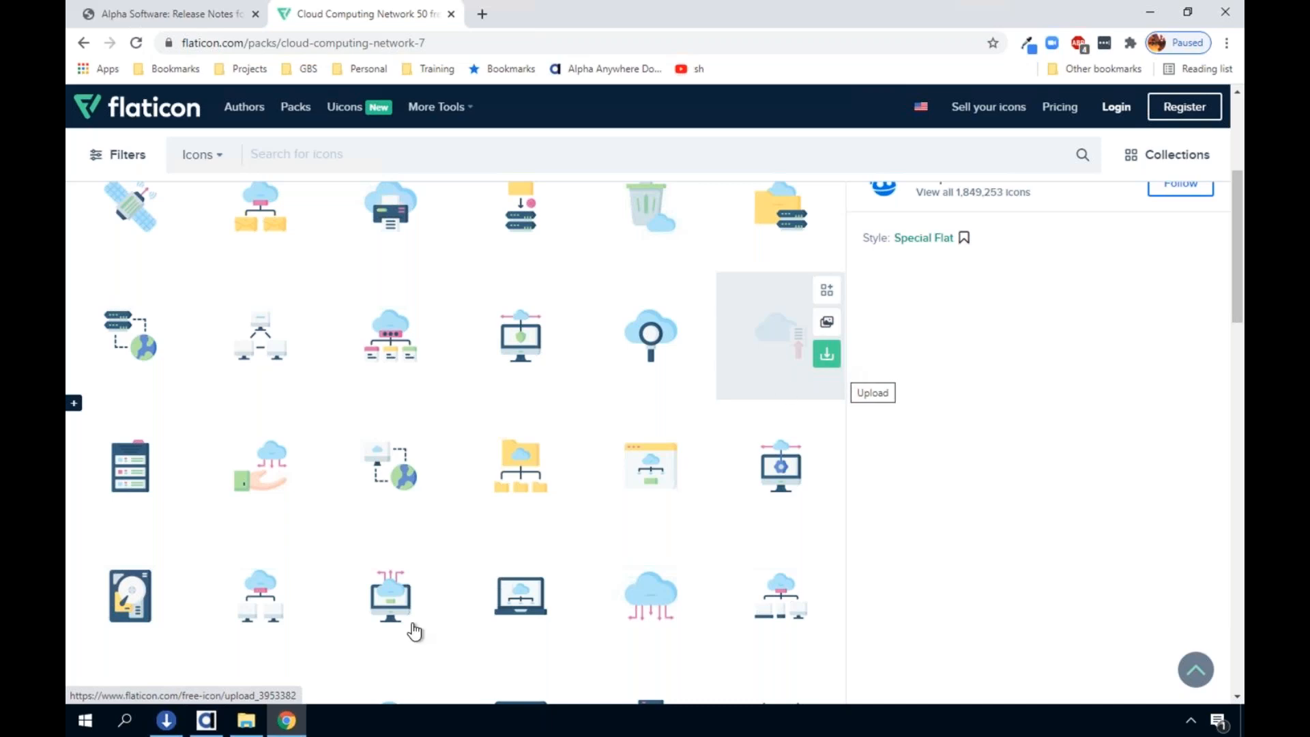
# Switch to Alpha Anywhere, accept the 24-size alpha-icon-powerOff icon as the swapped image, apply the list settings and save the component
pyautogui.click(215, 717)
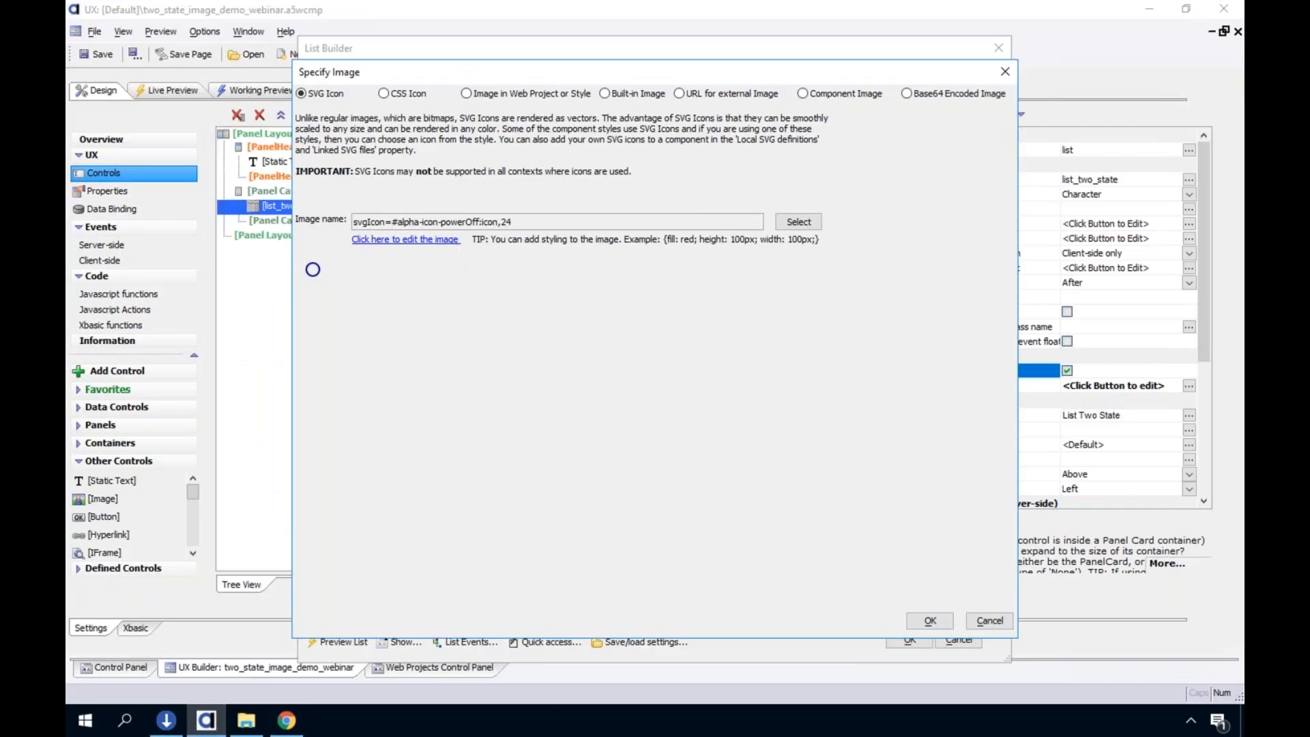
pyautogui.click(943, 621)
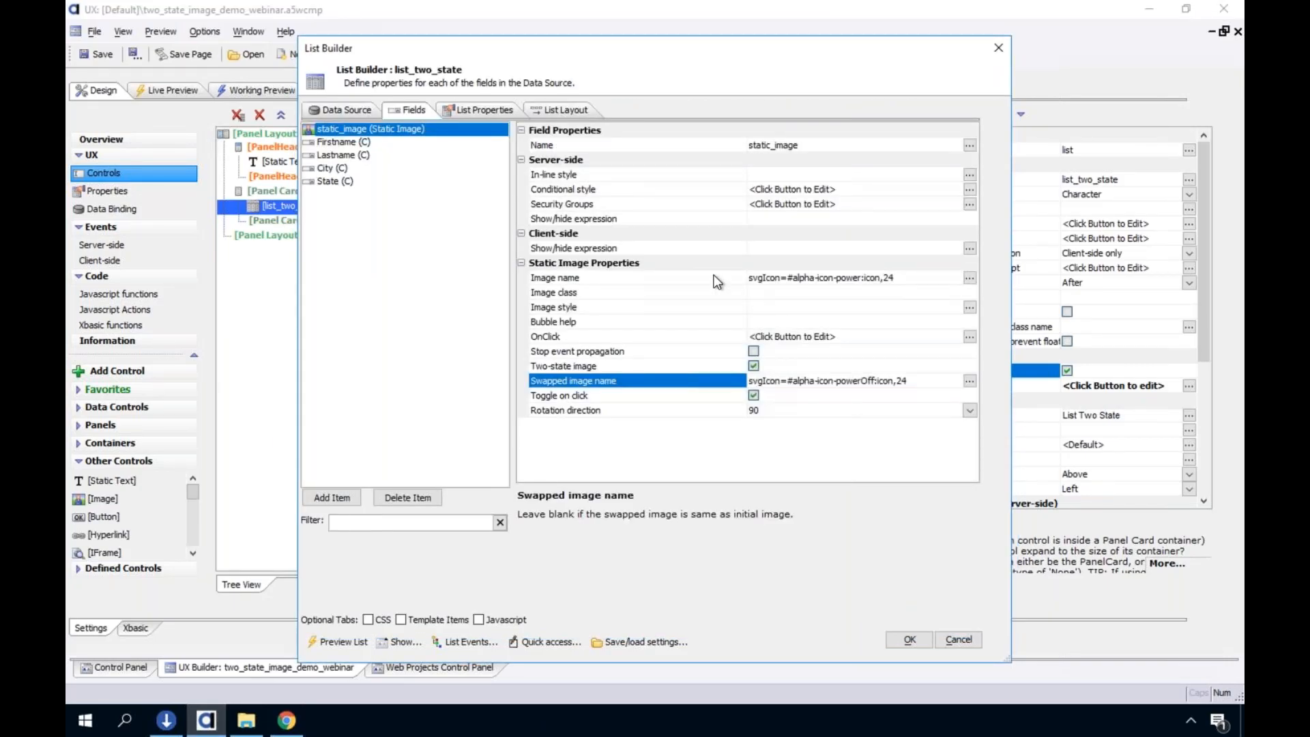
pyautogui.click(717, 279)
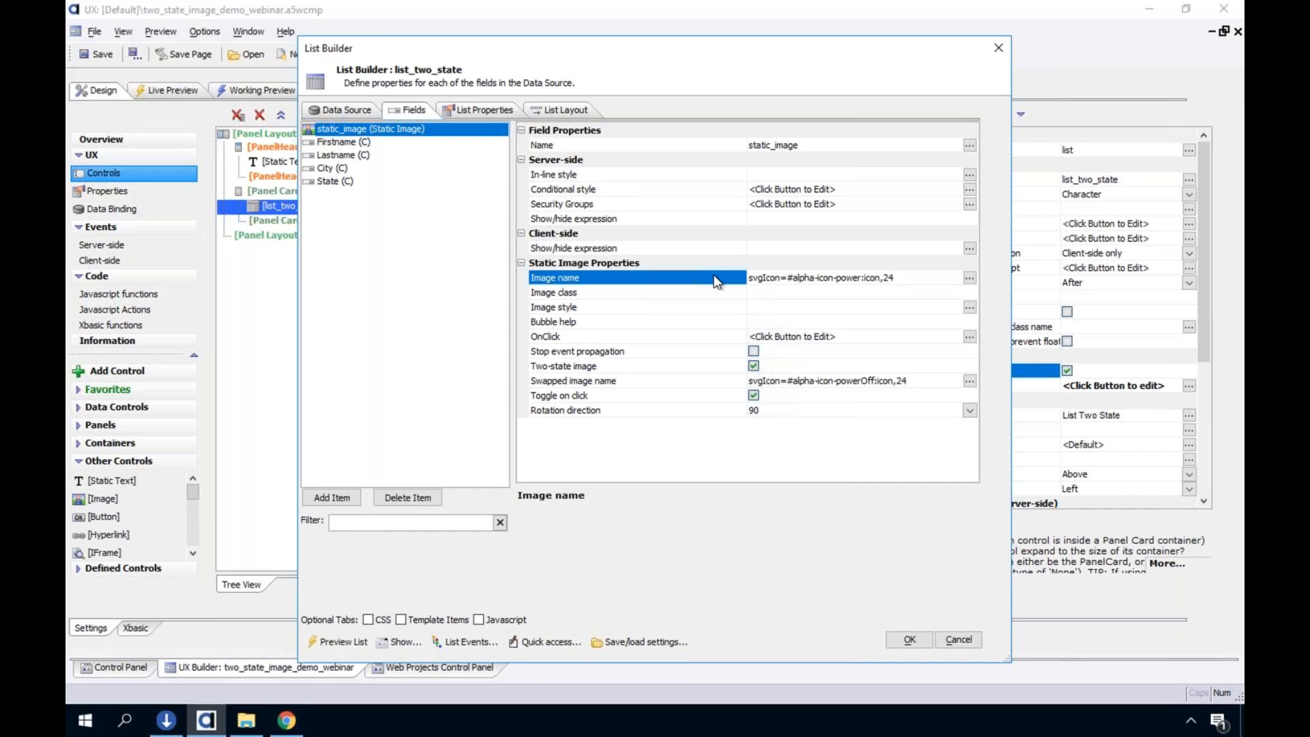
pyautogui.click(650, 396)
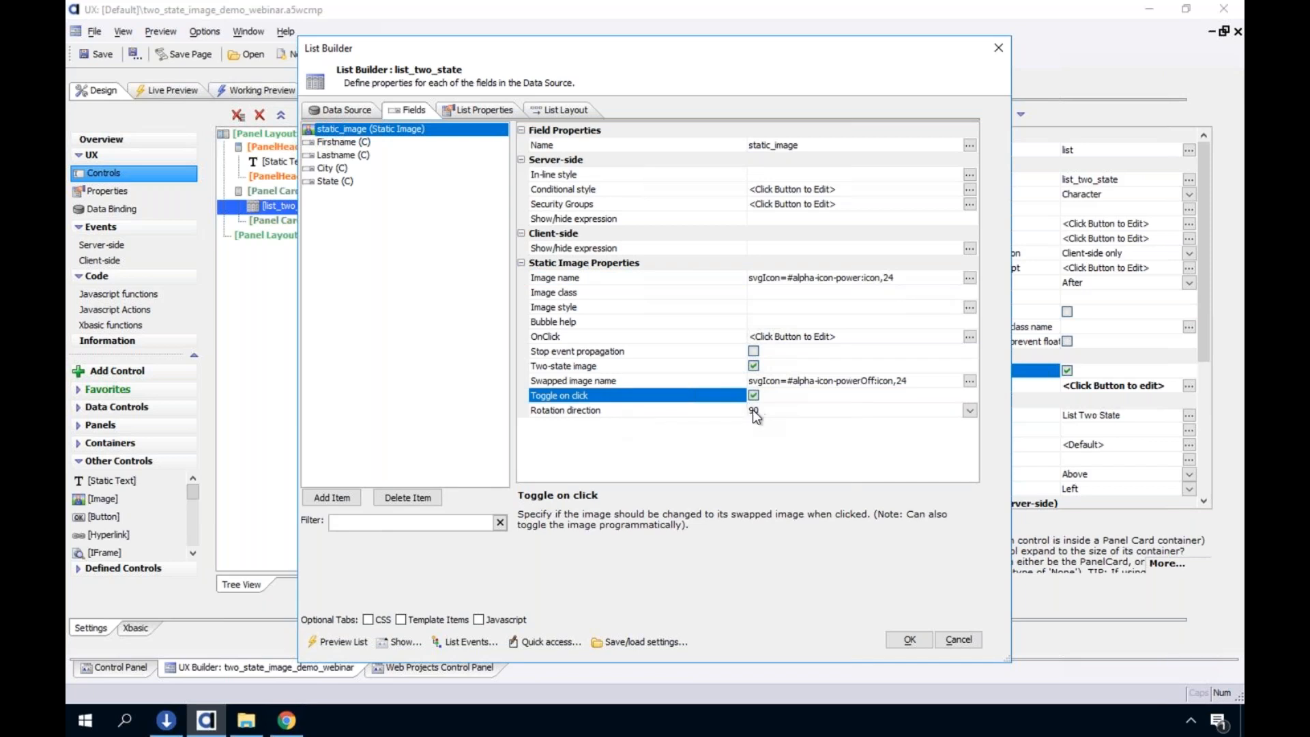
pyautogui.click(911, 641)
pyautogui.click(101, 51)
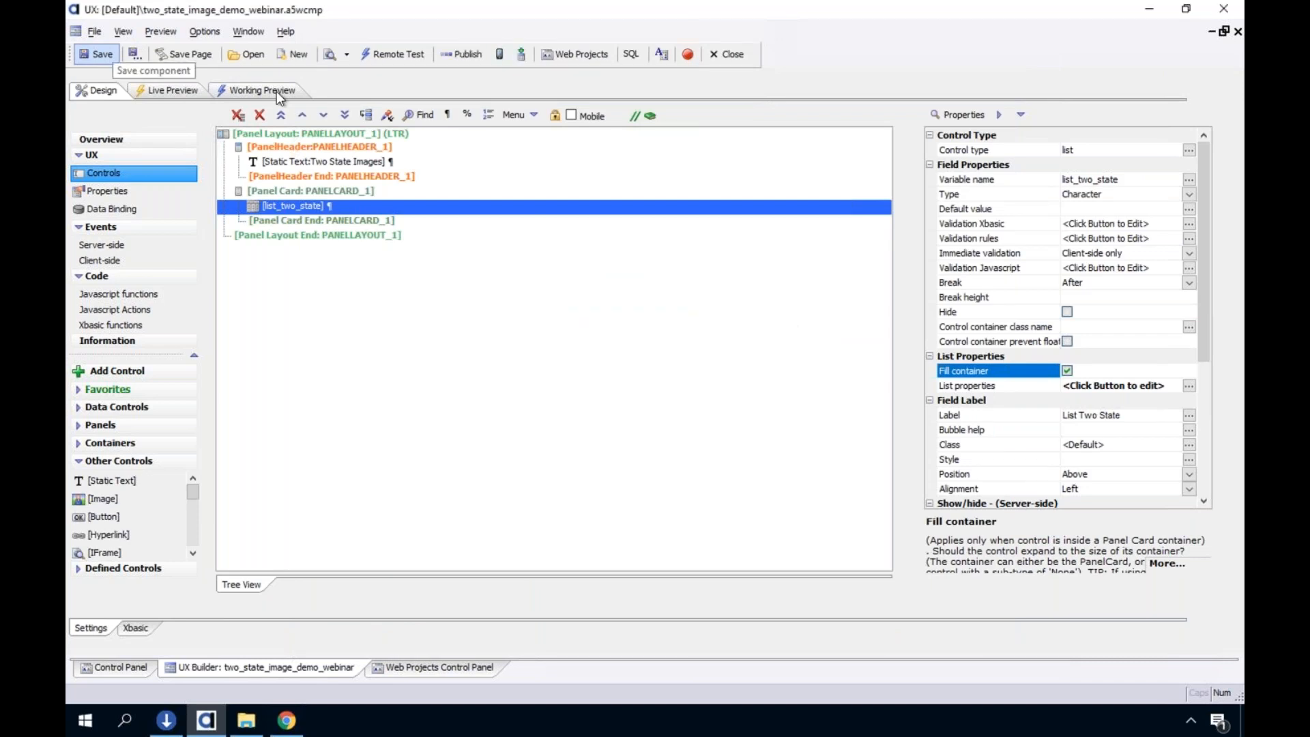
# Run the component in Working Preview and test toggling the static image in the first two list rows
pyautogui.click(244, 97)
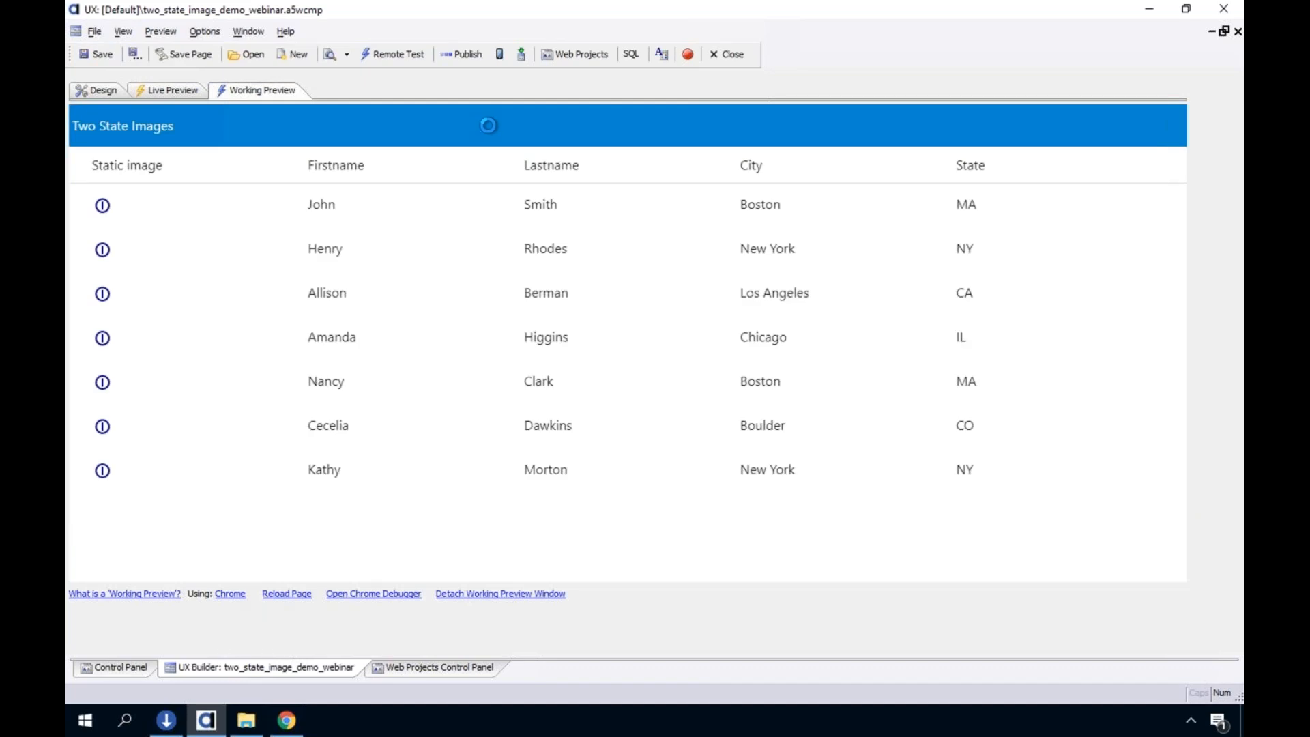
pyautogui.click(102, 207)
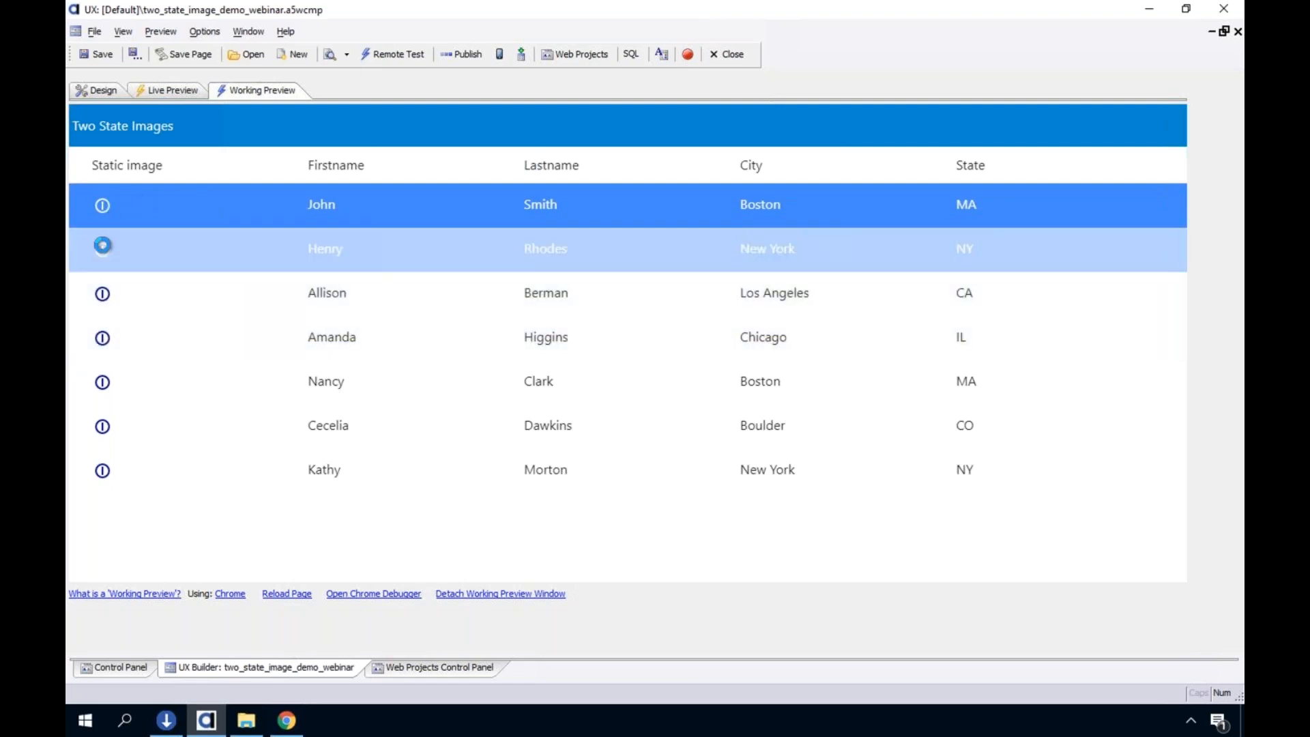
pyautogui.click(160, 258)
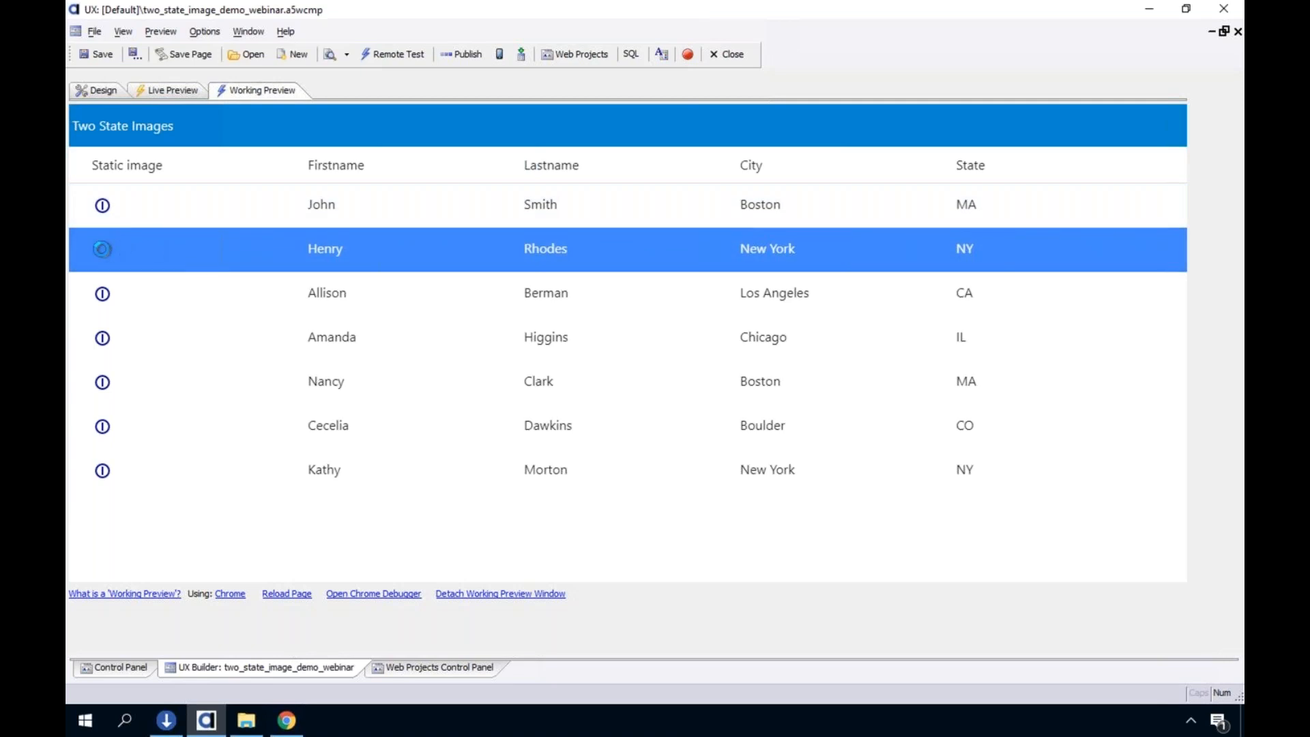
pyautogui.click(204, 201)
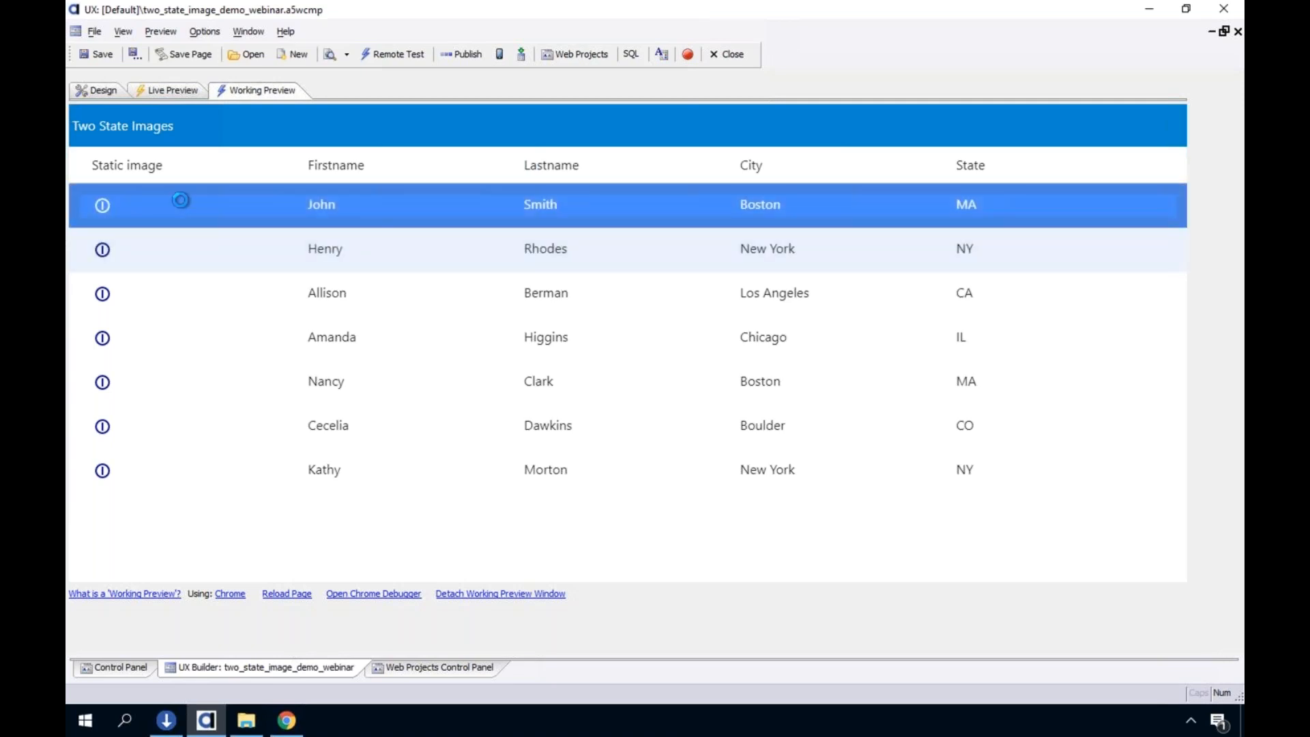
pyautogui.click(157, 208)
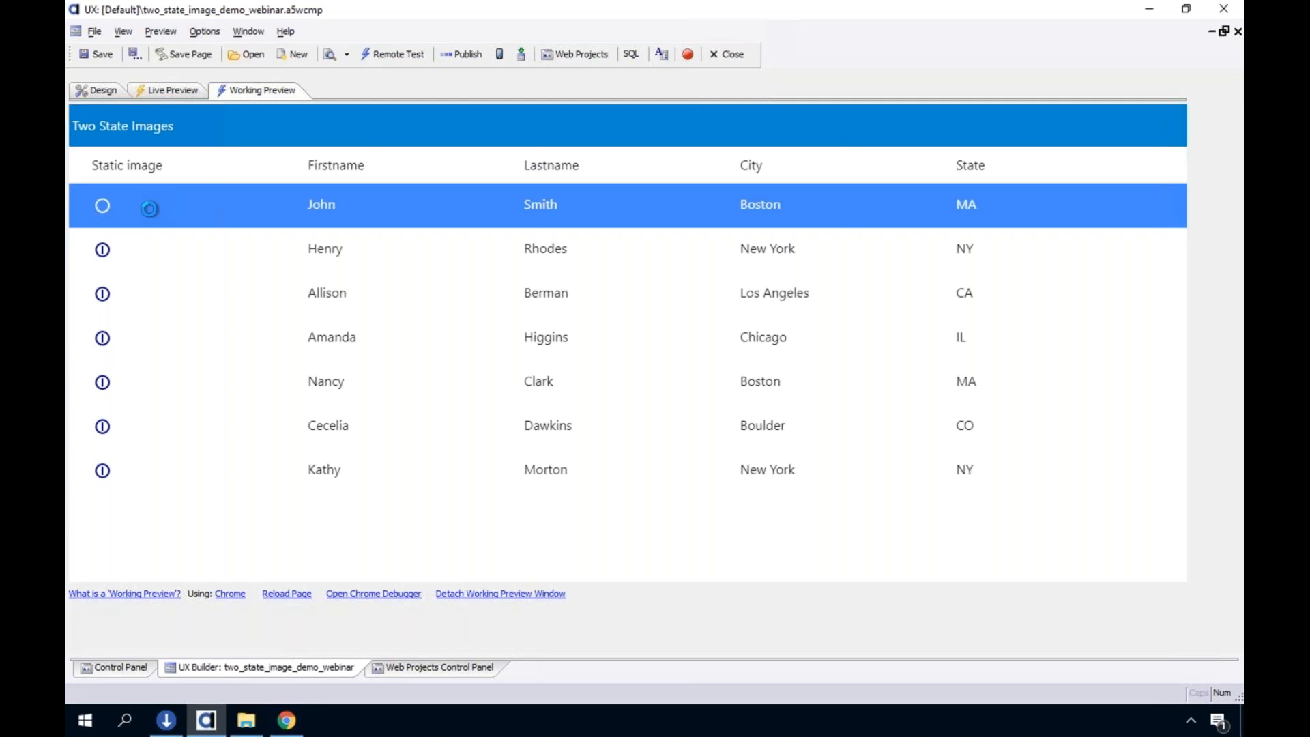
pyautogui.click(101, 206)
pyautogui.click(110, 209)
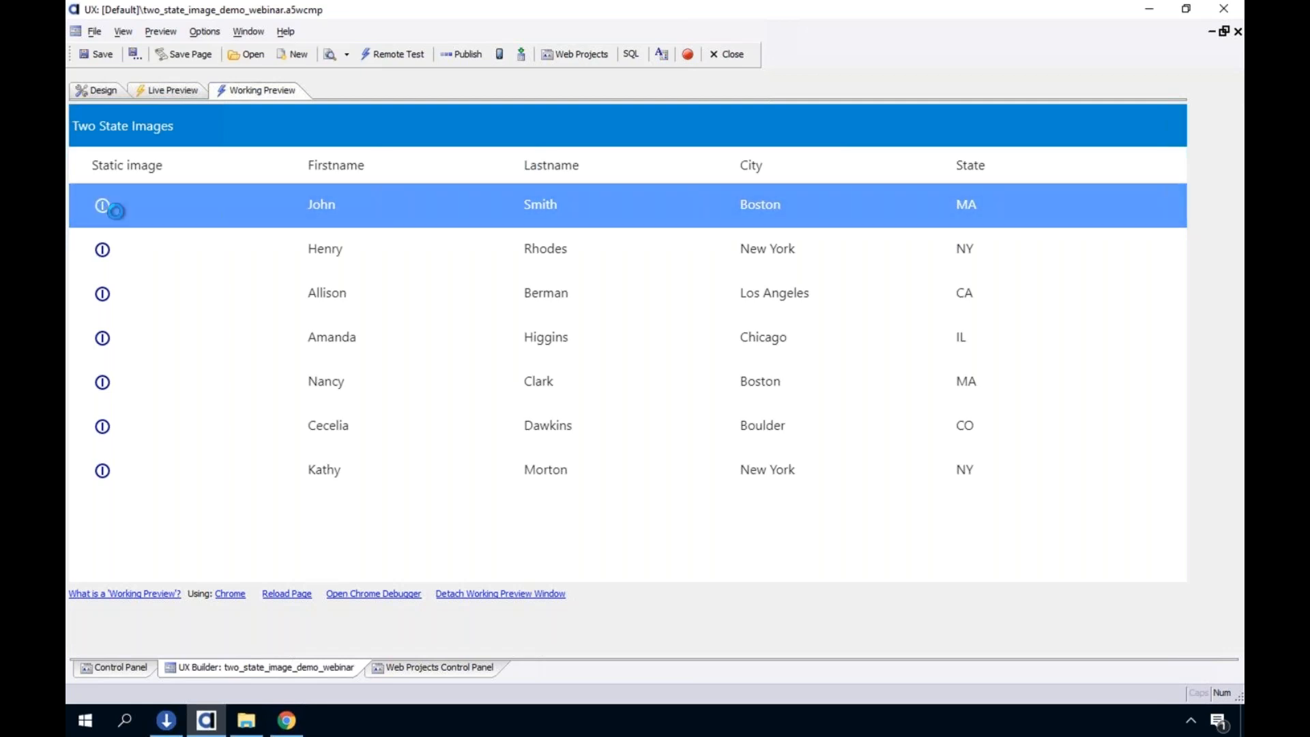
pyautogui.click(109, 209)
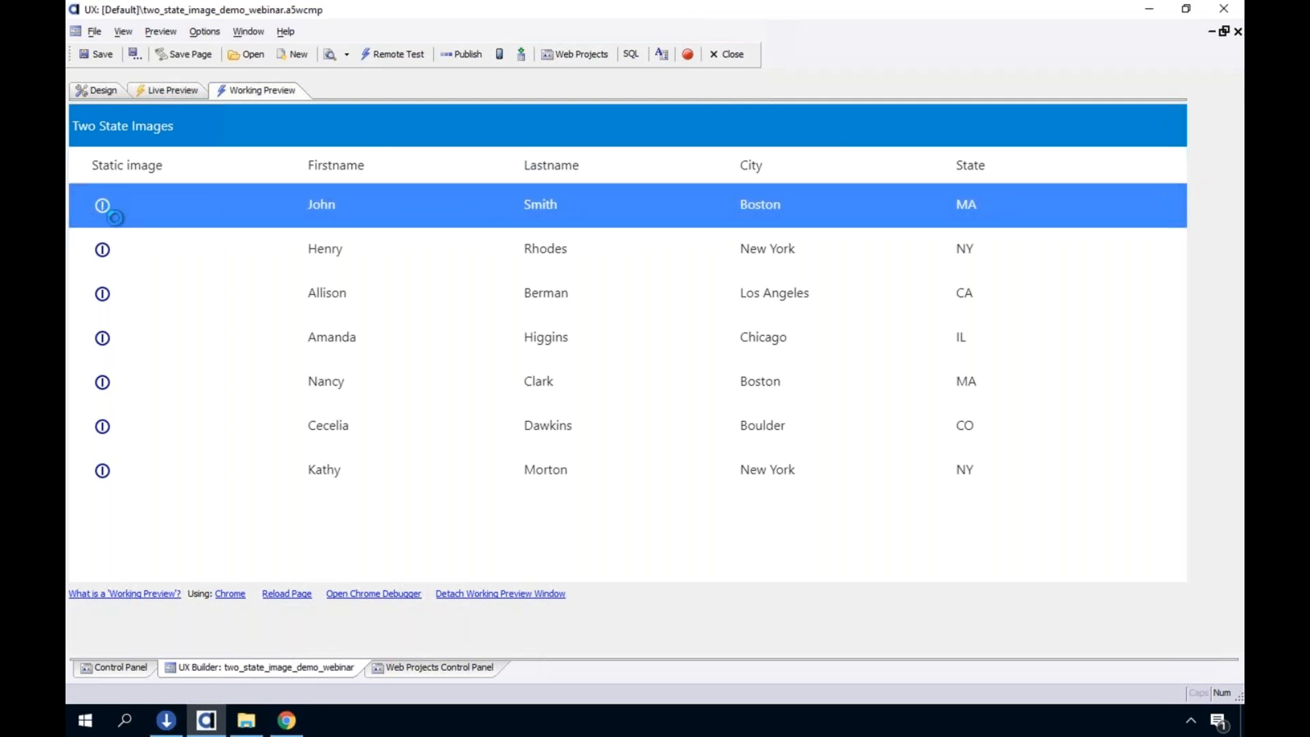
pyautogui.click(116, 249)
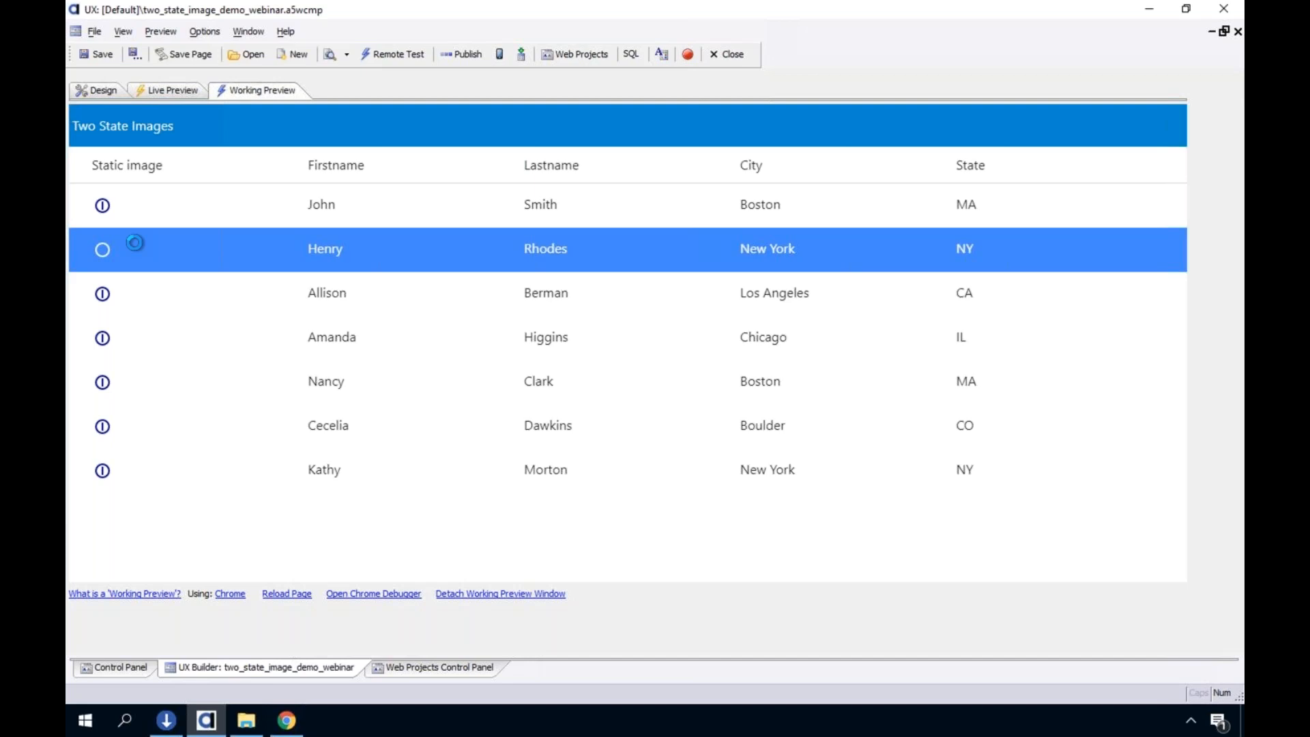
# Reopen the list_two_state field settings in Design mode and review the static image's Rotation direction options and Toggle on click setting
pyautogui.click(96, 90)
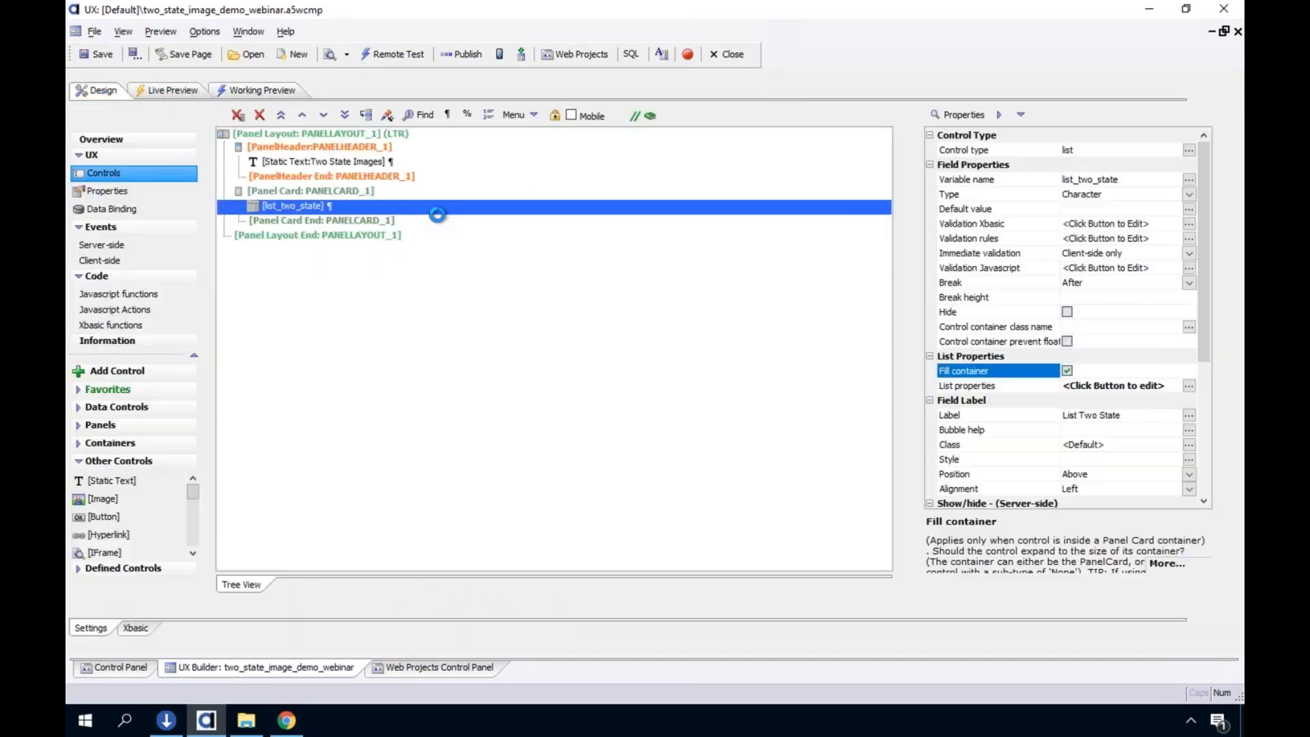
pyautogui.doubleClick(438, 212)
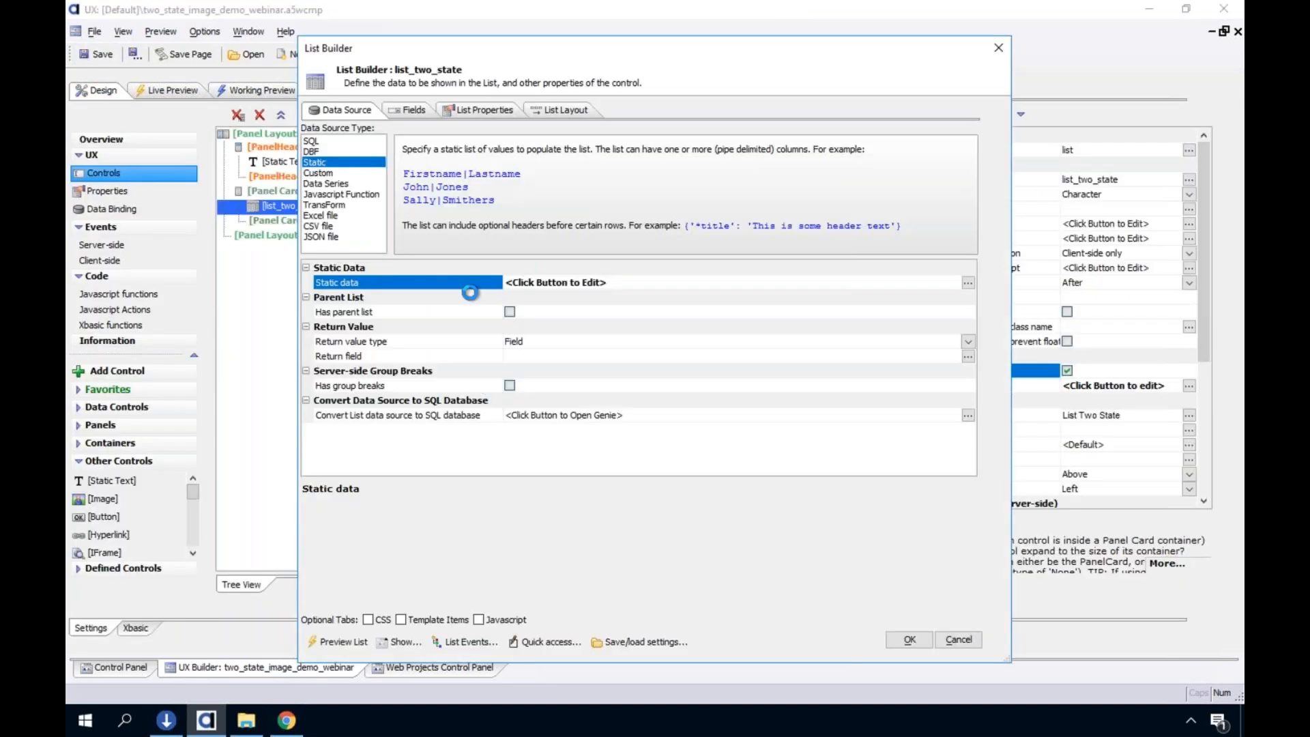
pyautogui.click(392, 112)
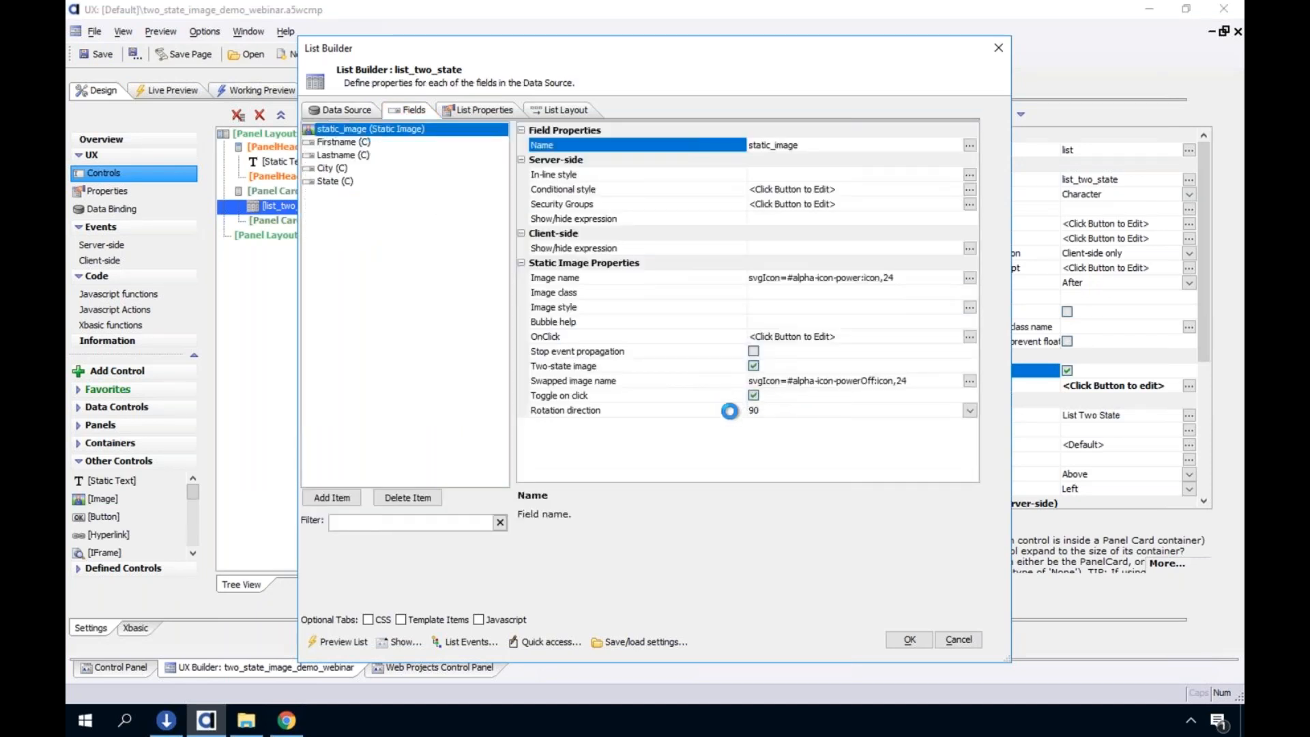
pyautogui.click(811, 410)
pyautogui.click(970, 409)
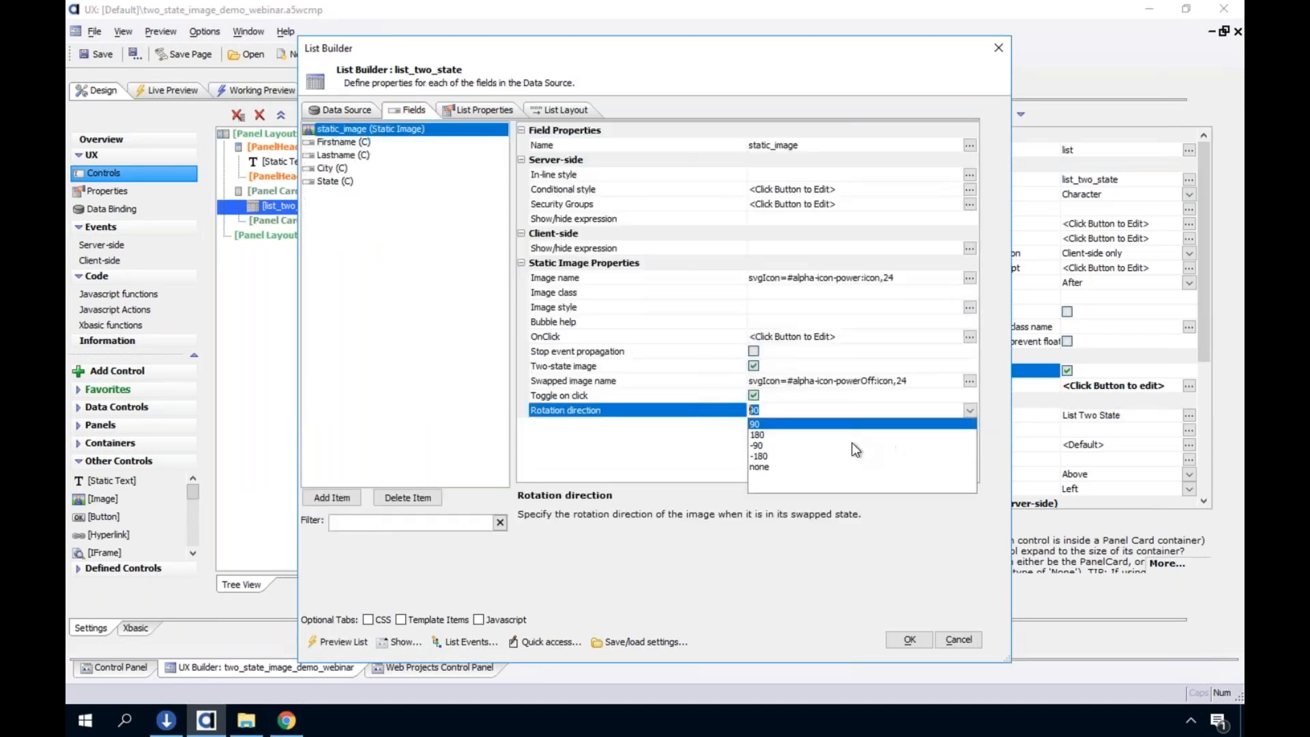
pyautogui.click(711, 407)
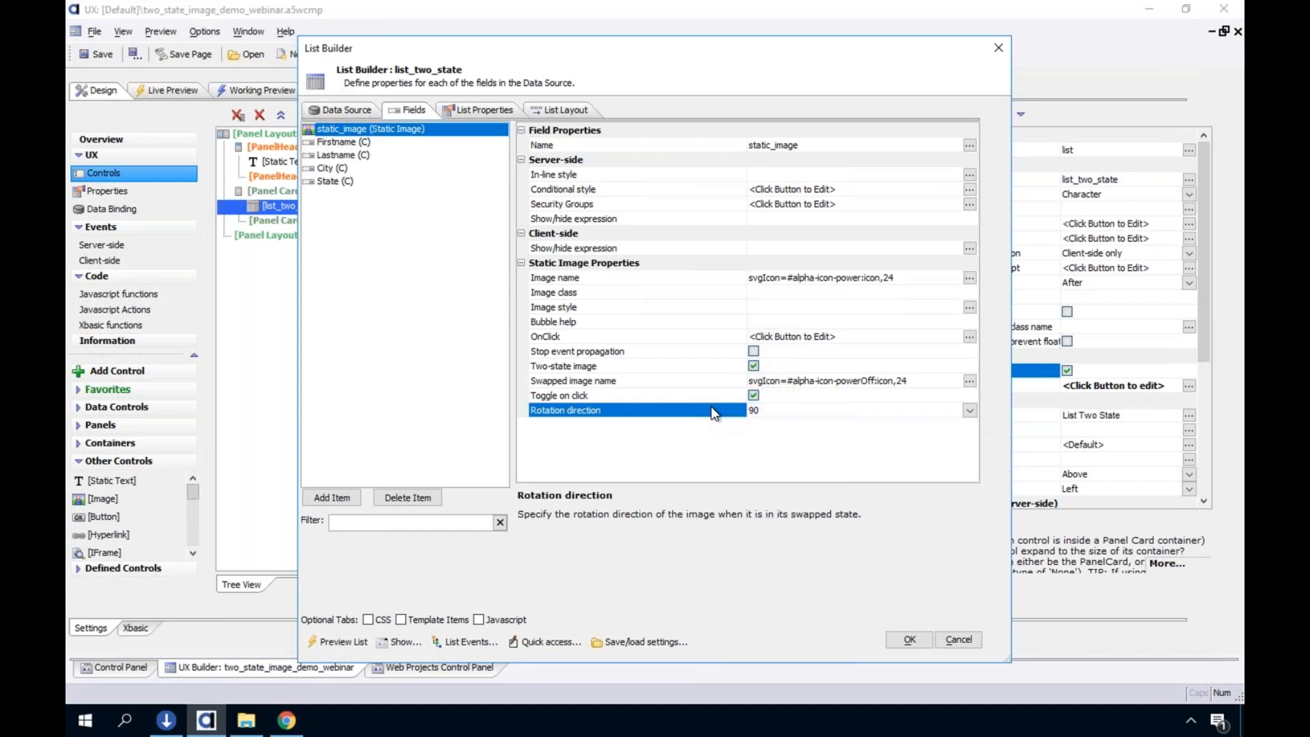
pyautogui.click(753, 396)
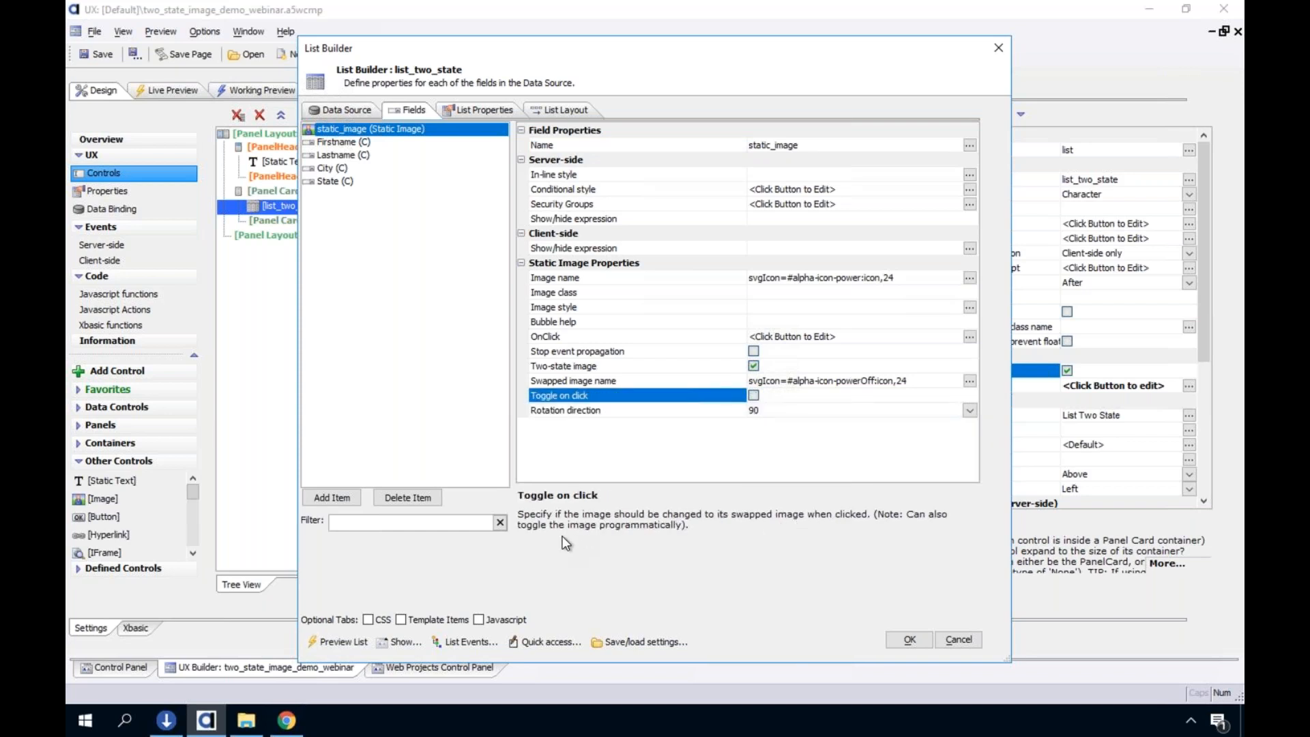
pyautogui.click(753, 396)
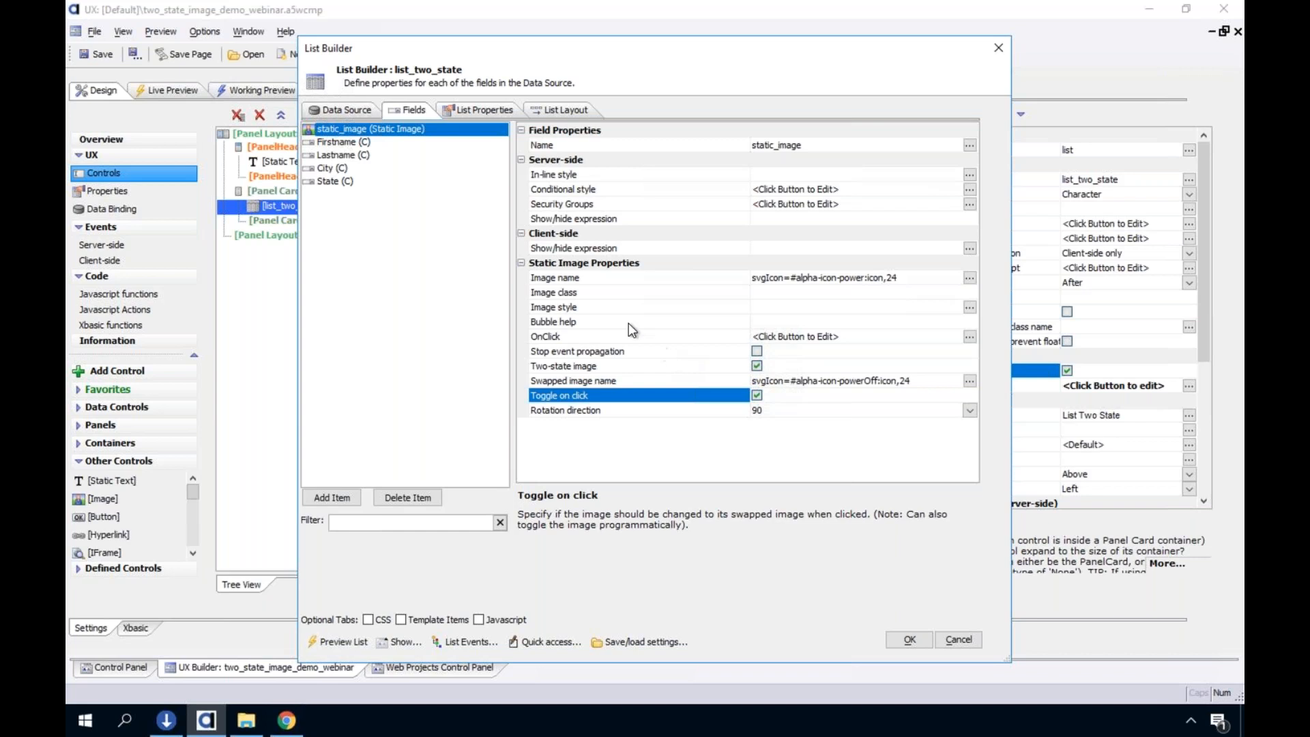
# Look at the static image's OnClick Javascript editor and its Action Javascript options, leaving the code empty
pyautogui.click(609, 337)
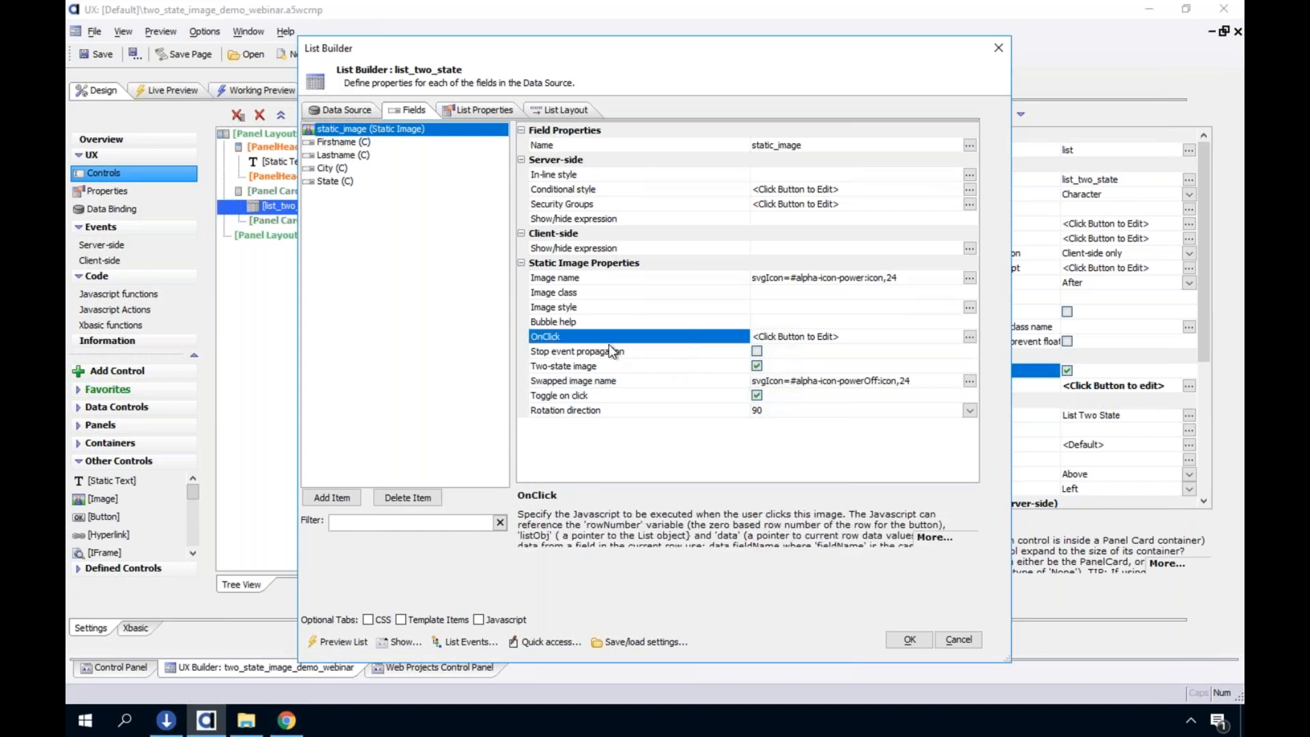
pyautogui.doubleClick(608, 343)
pyautogui.click(722, 151)
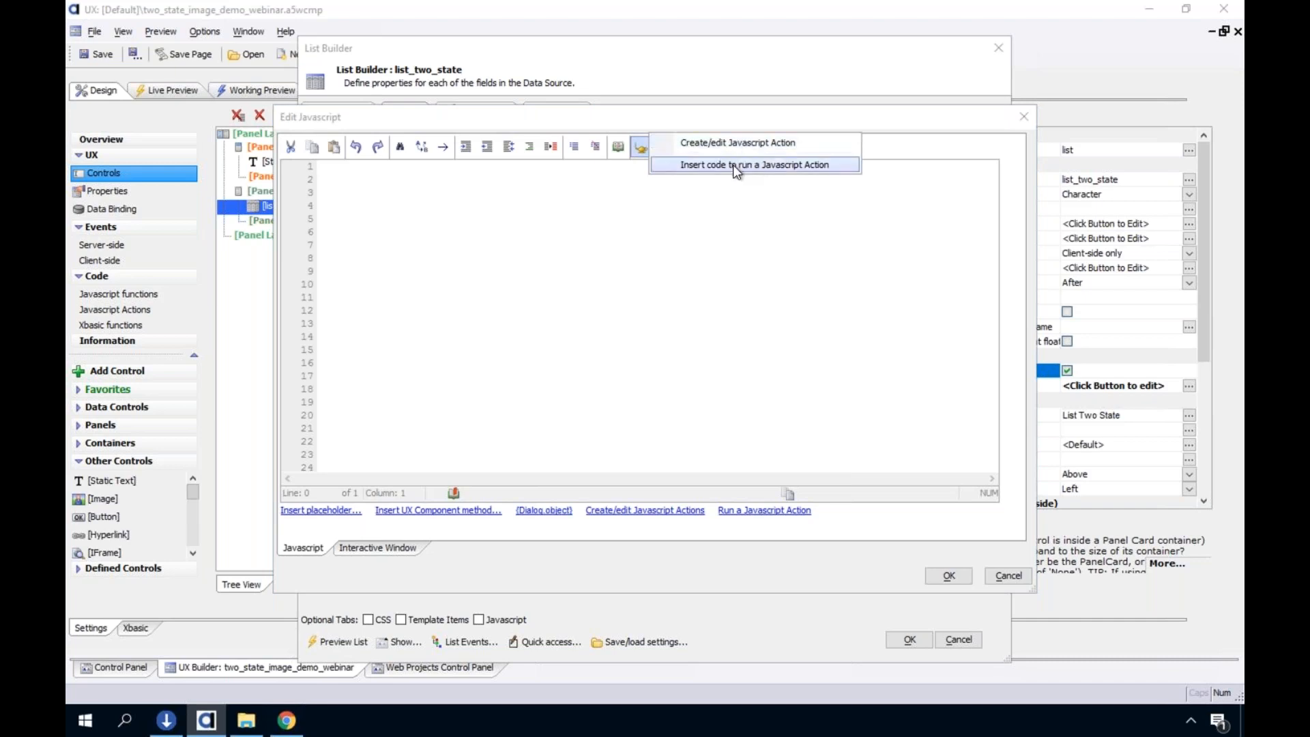
pyautogui.click(1008, 577)
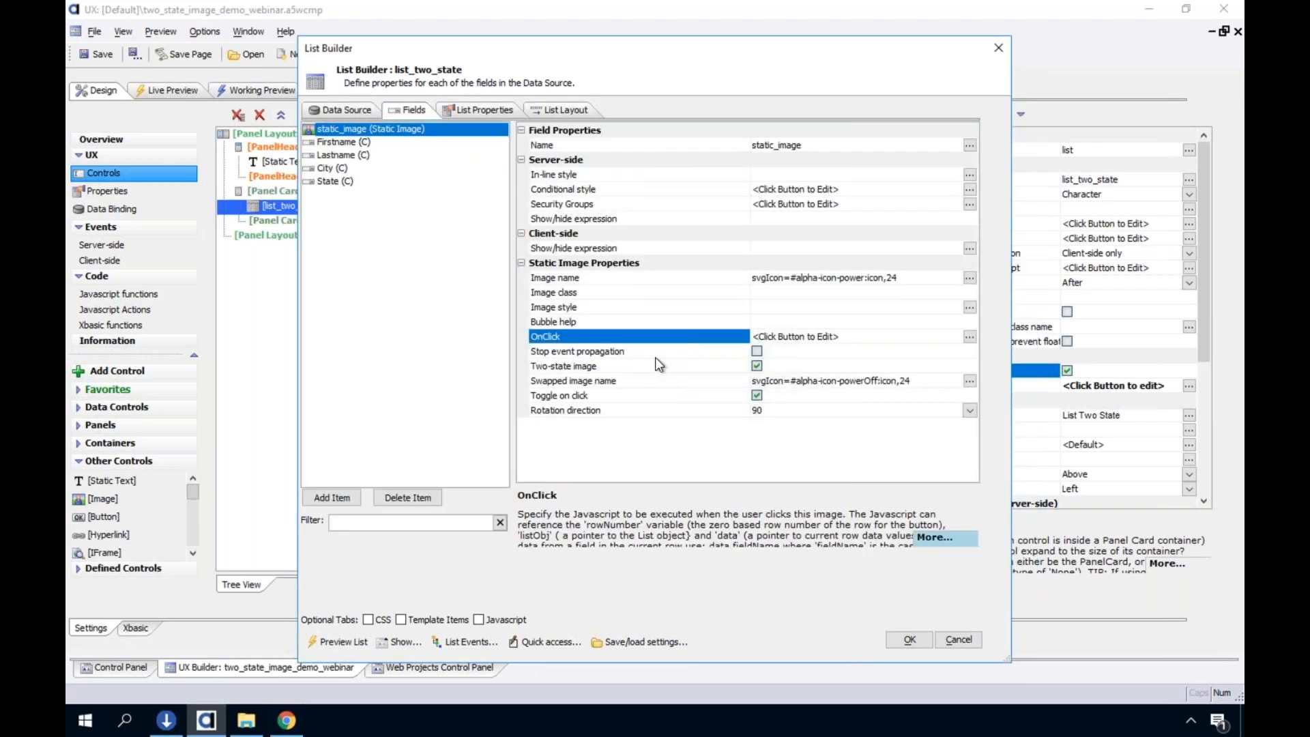
# Examine the static image's Stop event propagation setting alongside its OnClick Javascript event
pyautogui.click(654, 357)
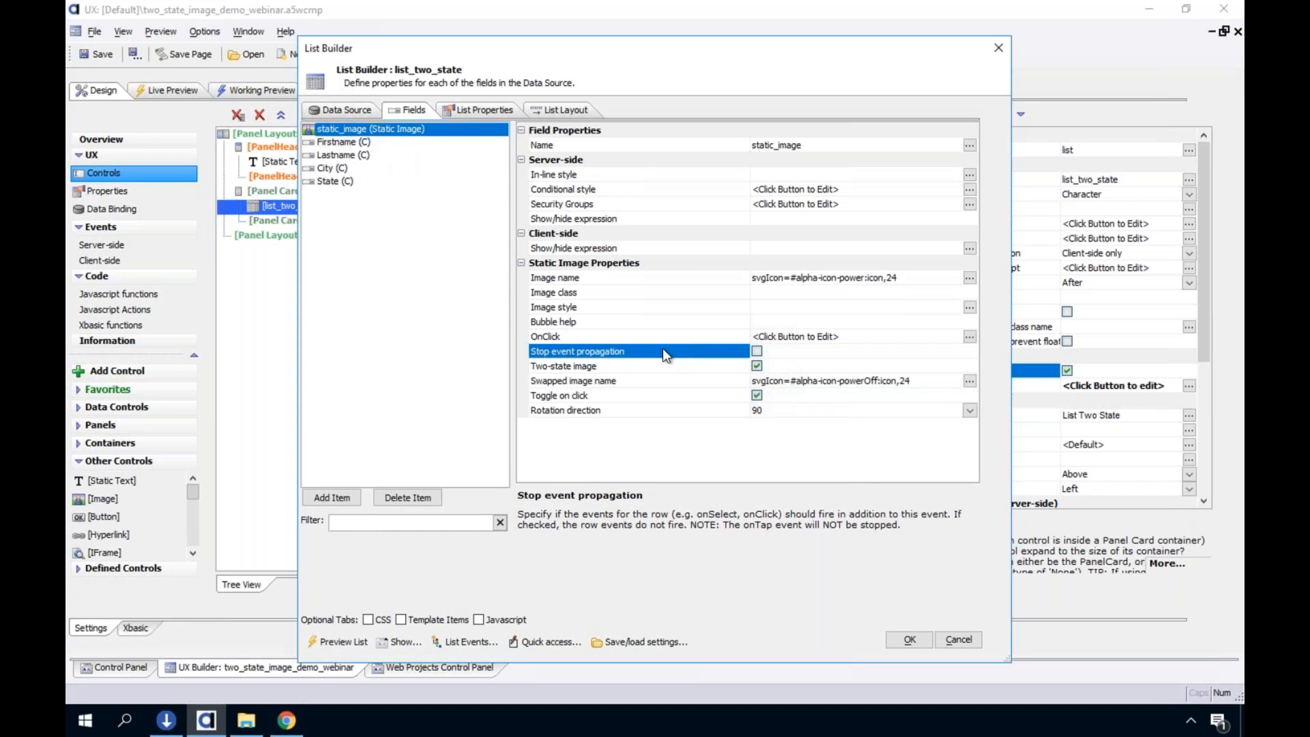
pyautogui.doubleClick(596, 335)
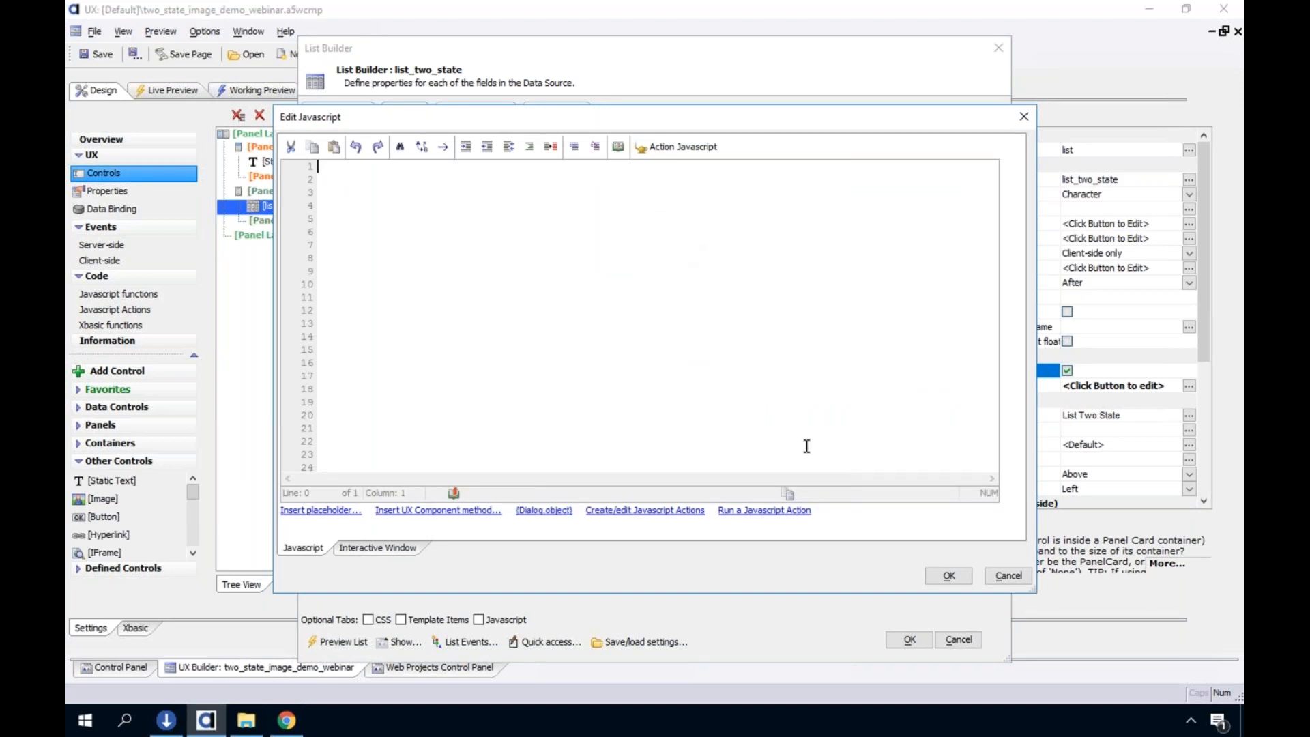
pyautogui.click(1013, 578)
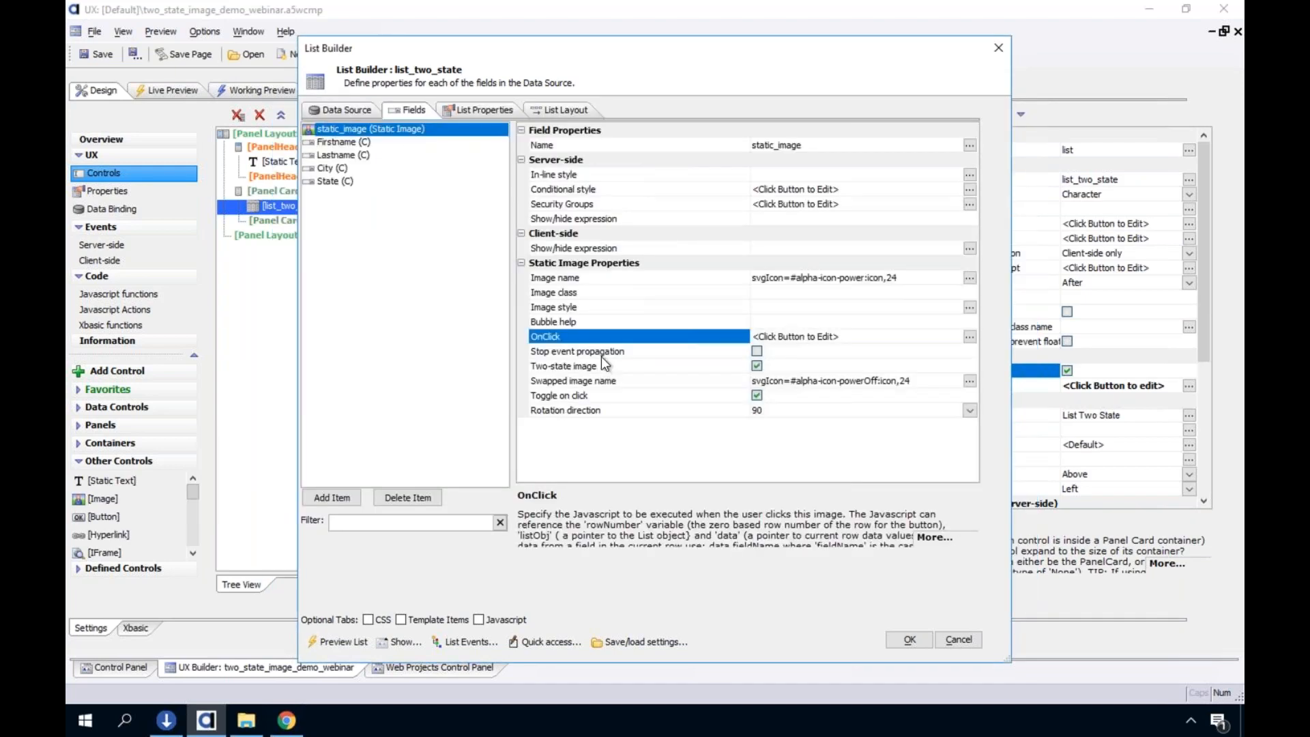
pyautogui.click(603, 353)
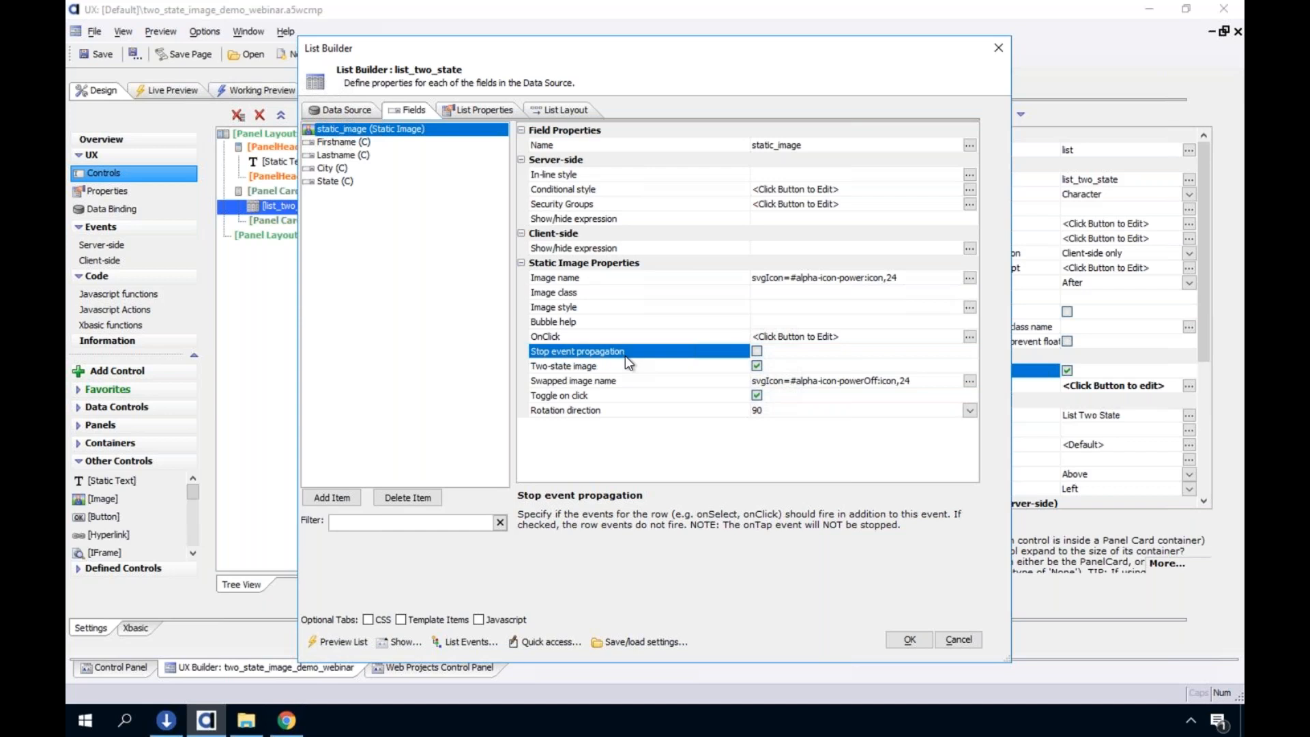
# Close the List Builder without applying changes and run the component in Working Preview again
pyautogui.click(958, 639)
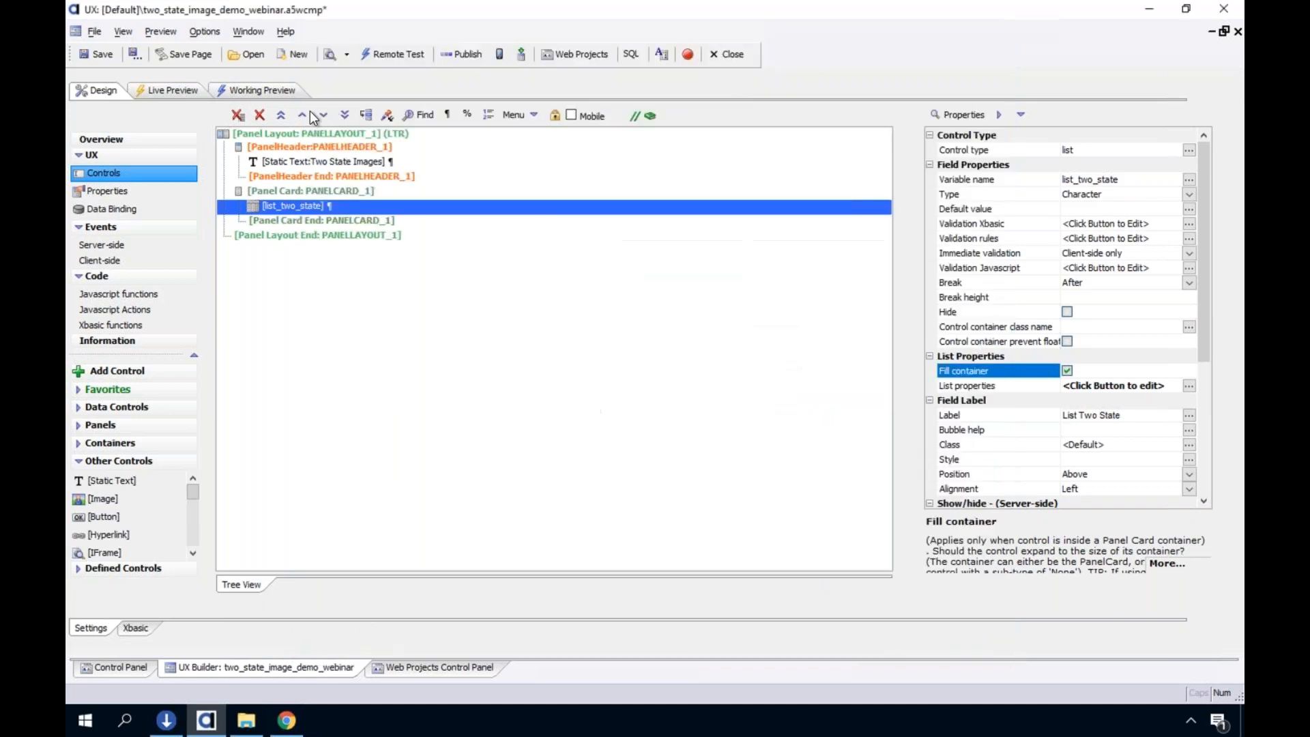
pyautogui.click(269, 93)
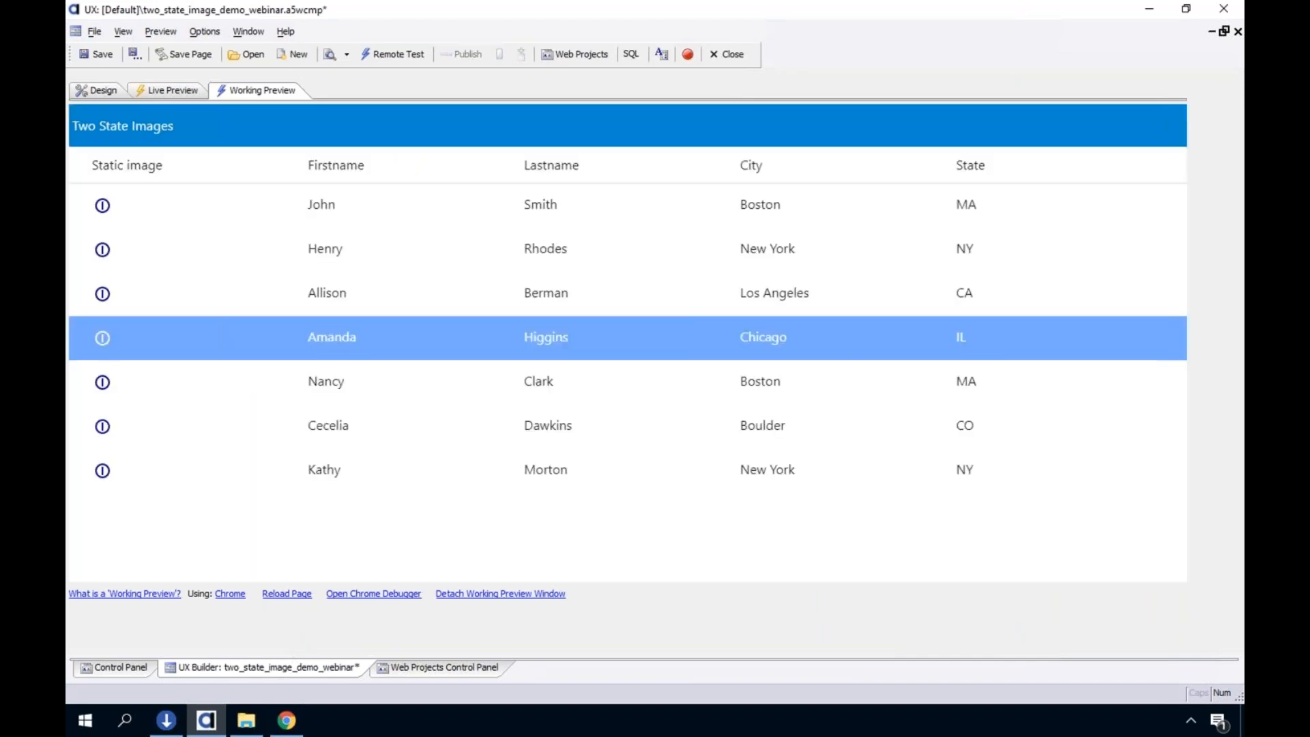
# Test selecting different list rows in Working Preview and toggling the static images in the first and second rows
pyautogui.click(693, 256)
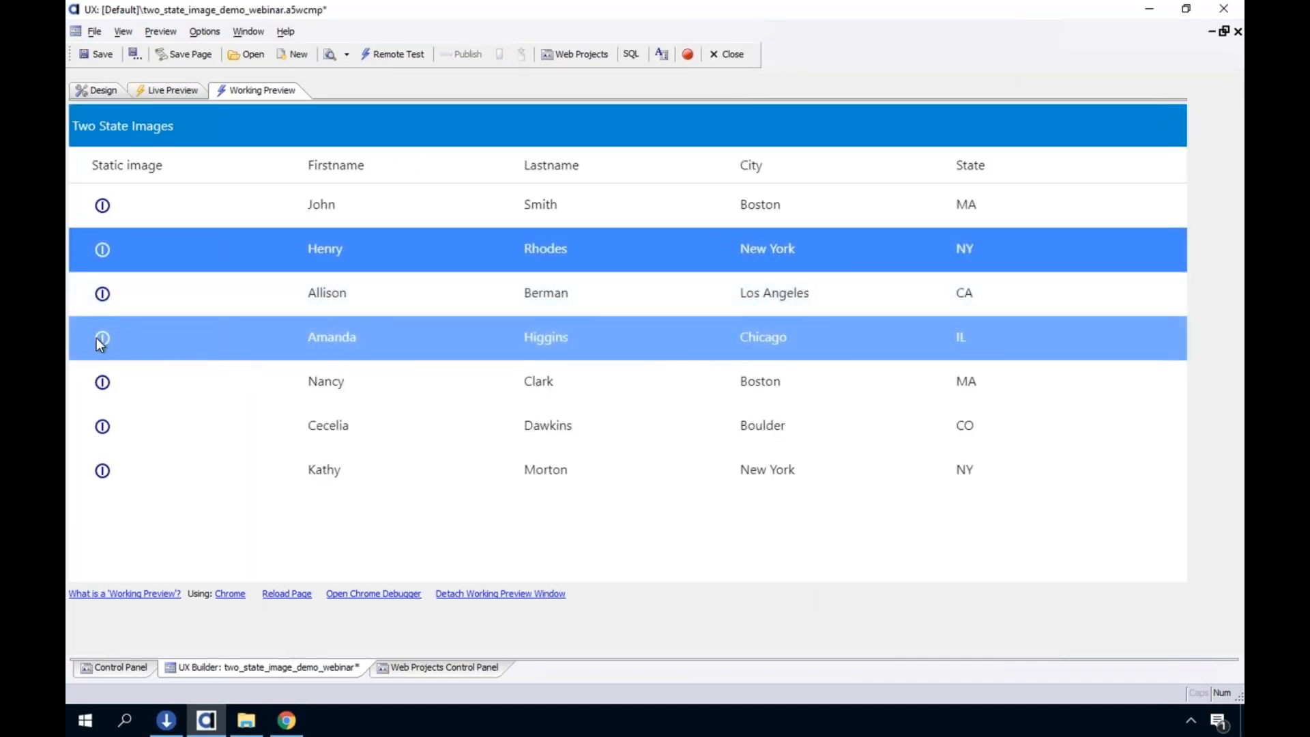
pyautogui.click(710, 383)
pyautogui.click(711, 341)
pyautogui.click(716, 293)
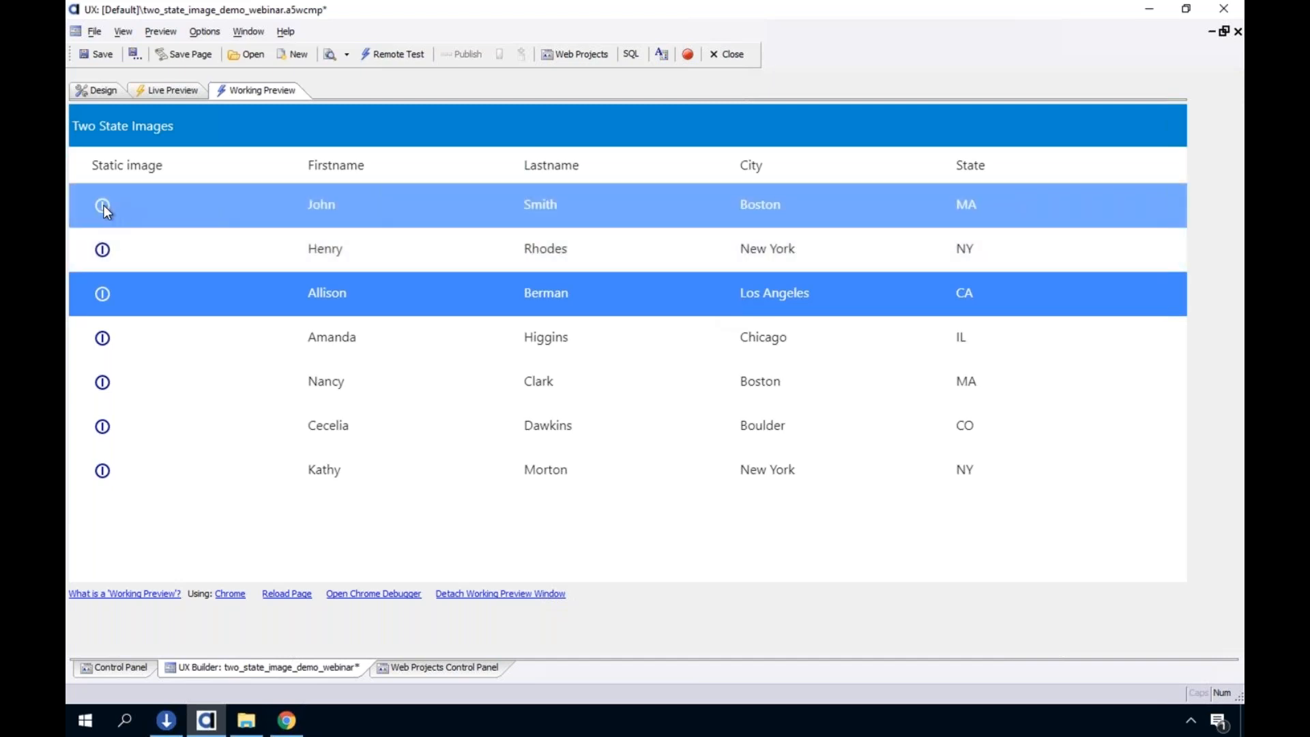
pyautogui.click(104, 205)
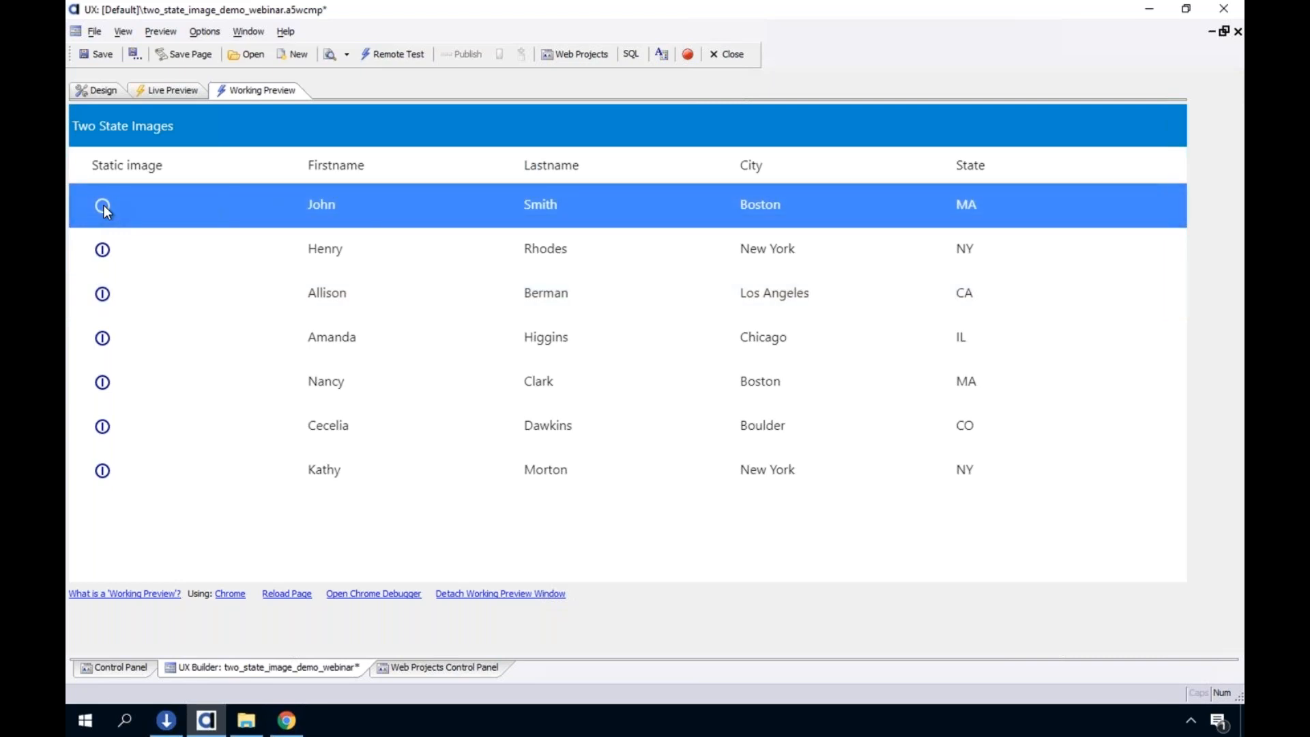
pyautogui.click(103, 249)
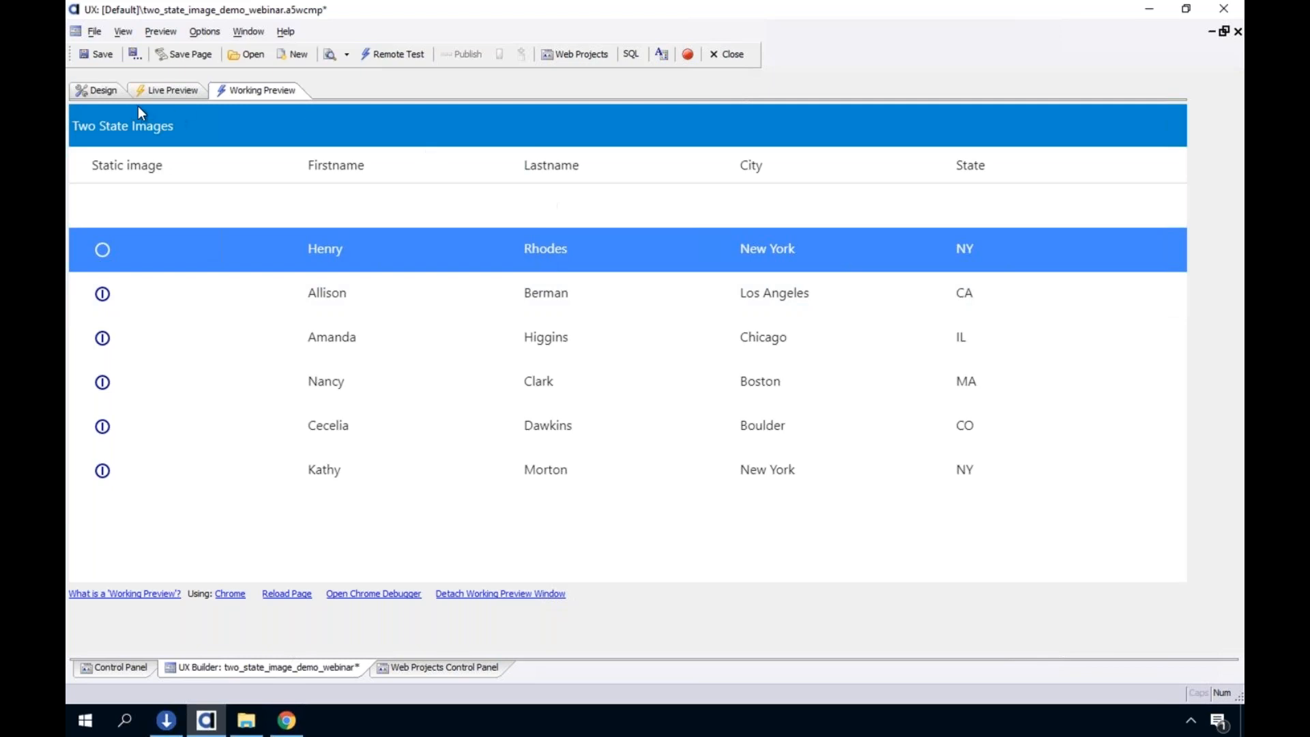
# Enable Stop event propagation for the static_image field of list_two_state in Design mode and apply the List Builder changes
pyautogui.click(106, 93)
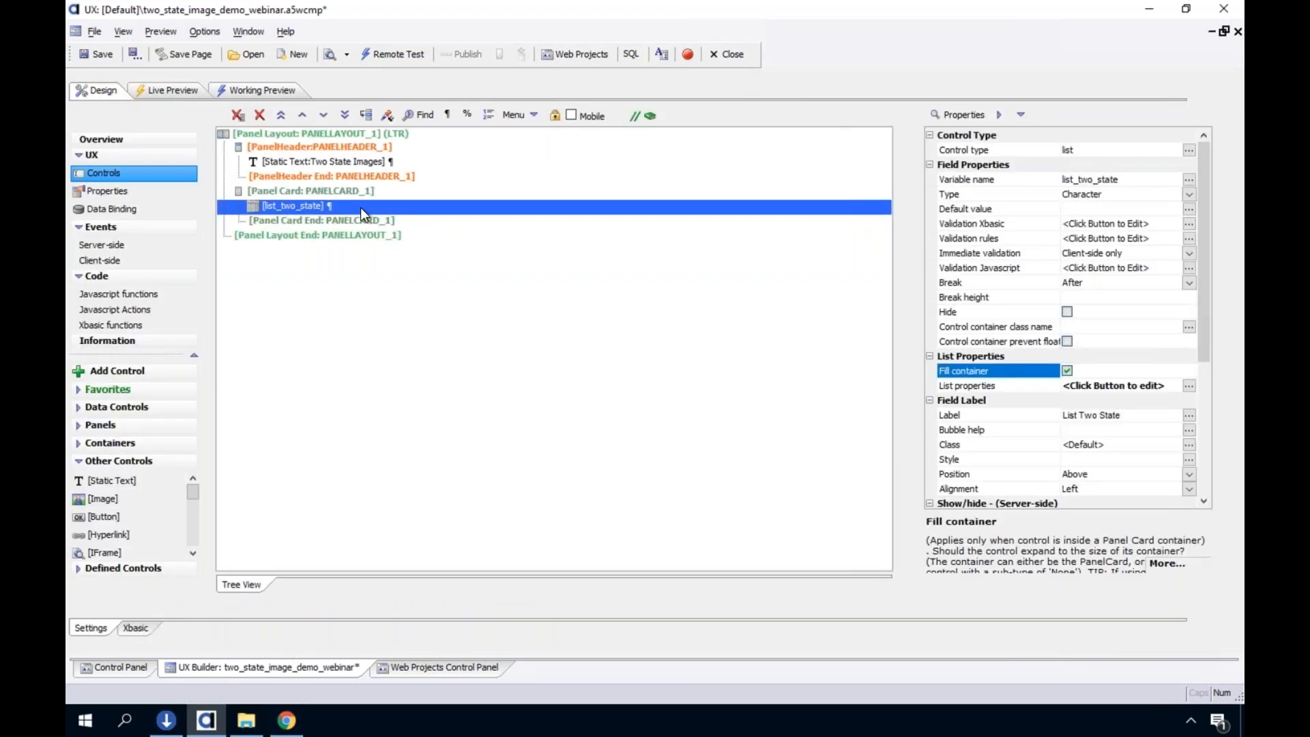
pyautogui.doubleClick(420, 210)
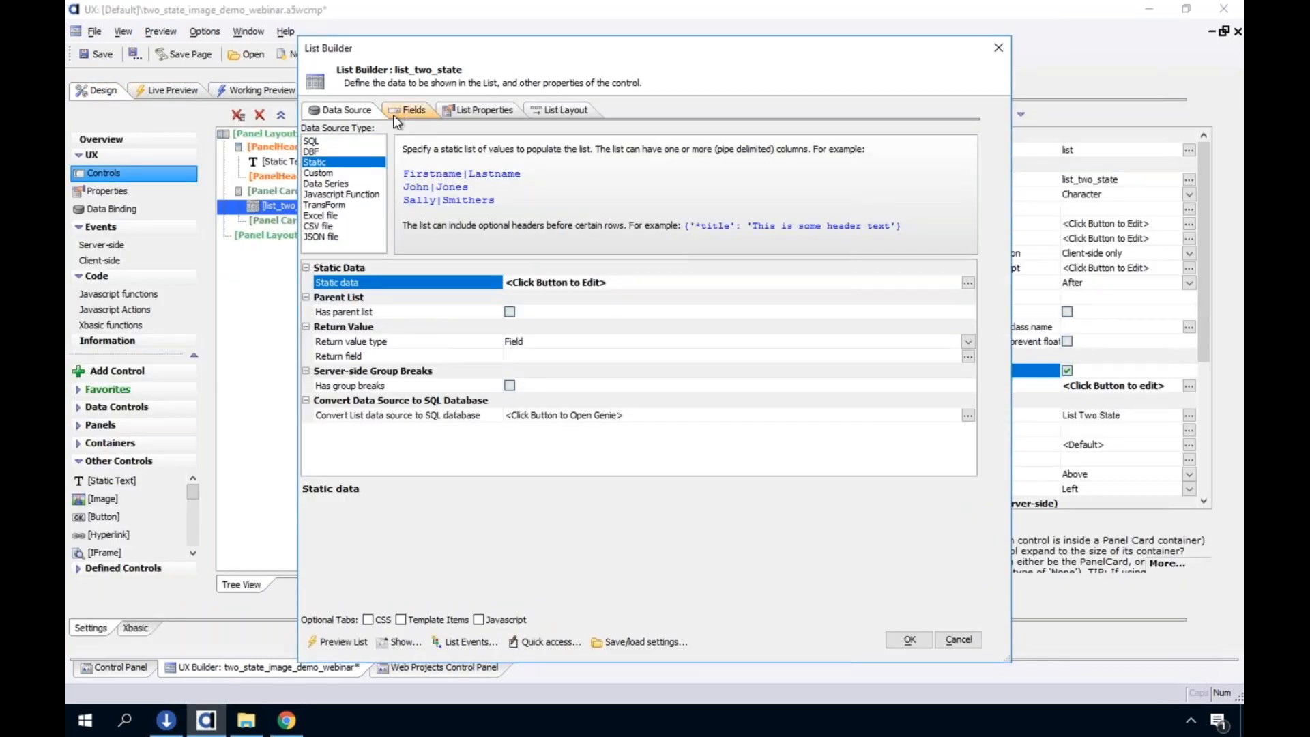
pyautogui.click(408, 111)
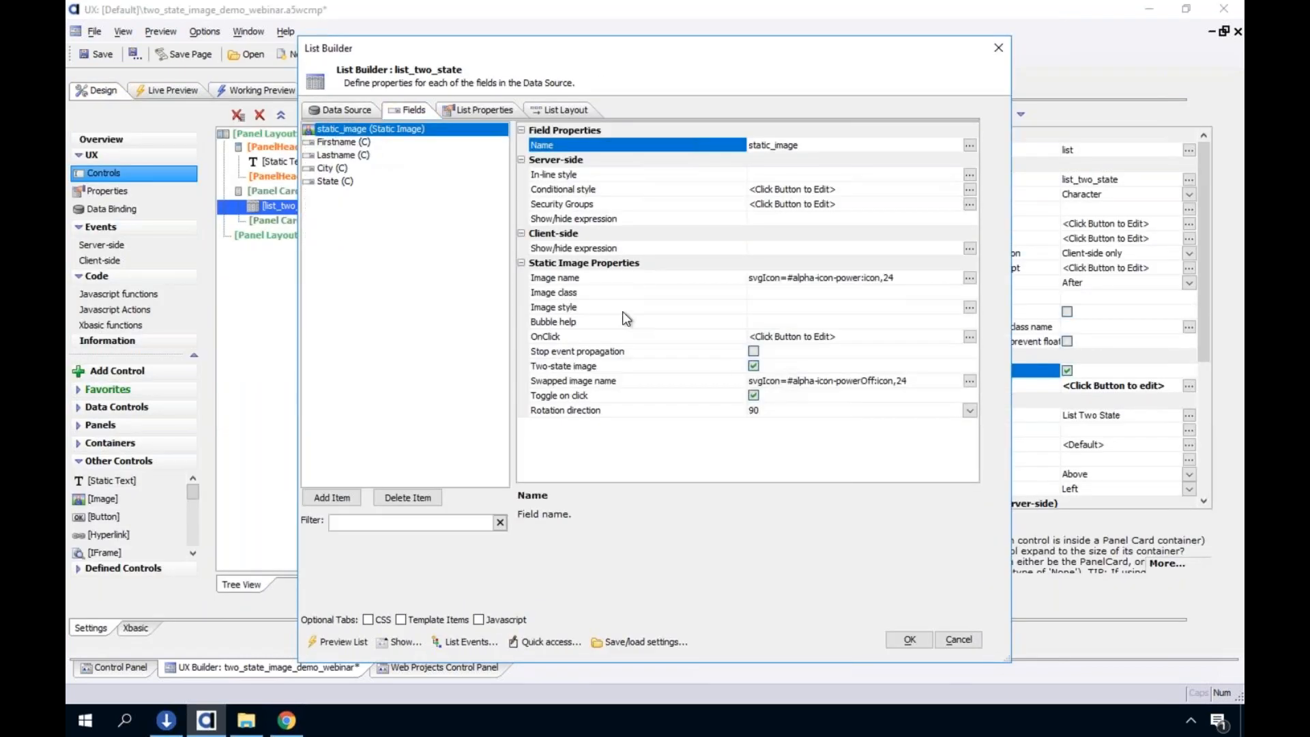
pyautogui.click(753, 352)
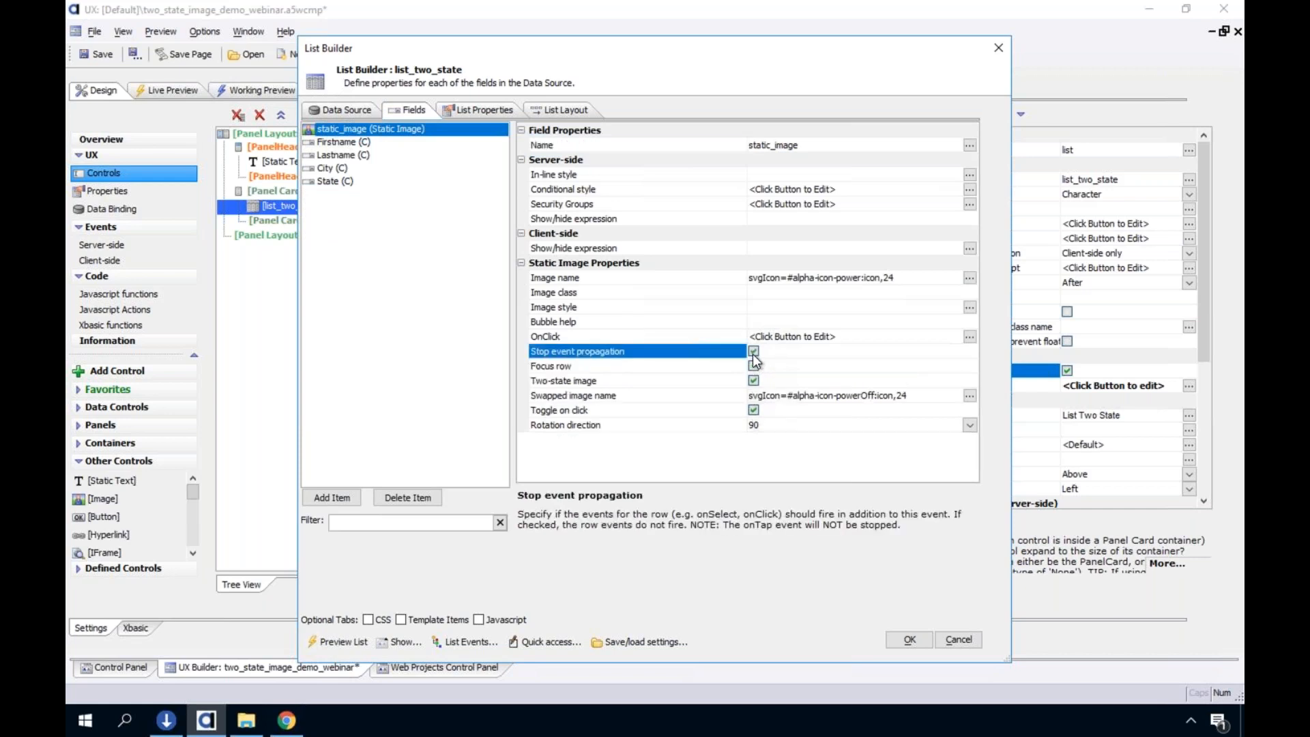
pyautogui.click(909, 639)
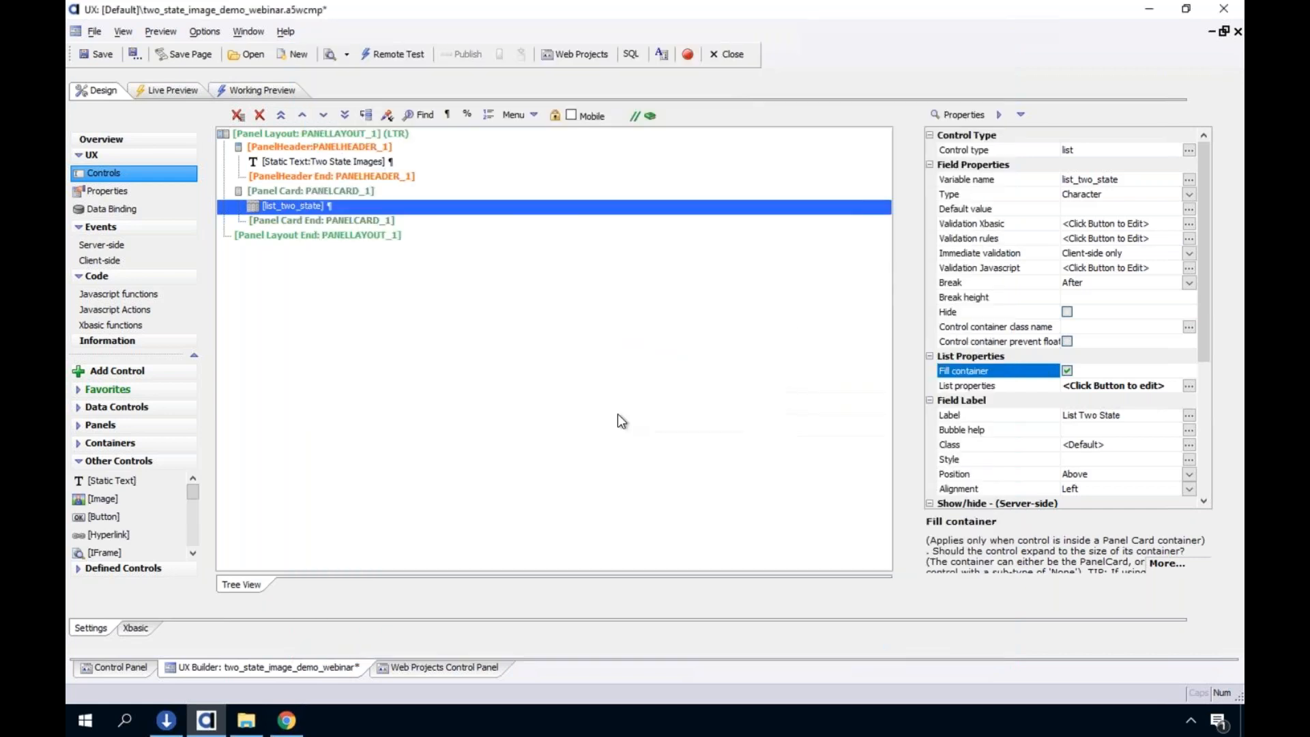
# Run the component in Working Preview and toggle the static images in the first and fourth rows on and off
pyautogui.click(250, 91)
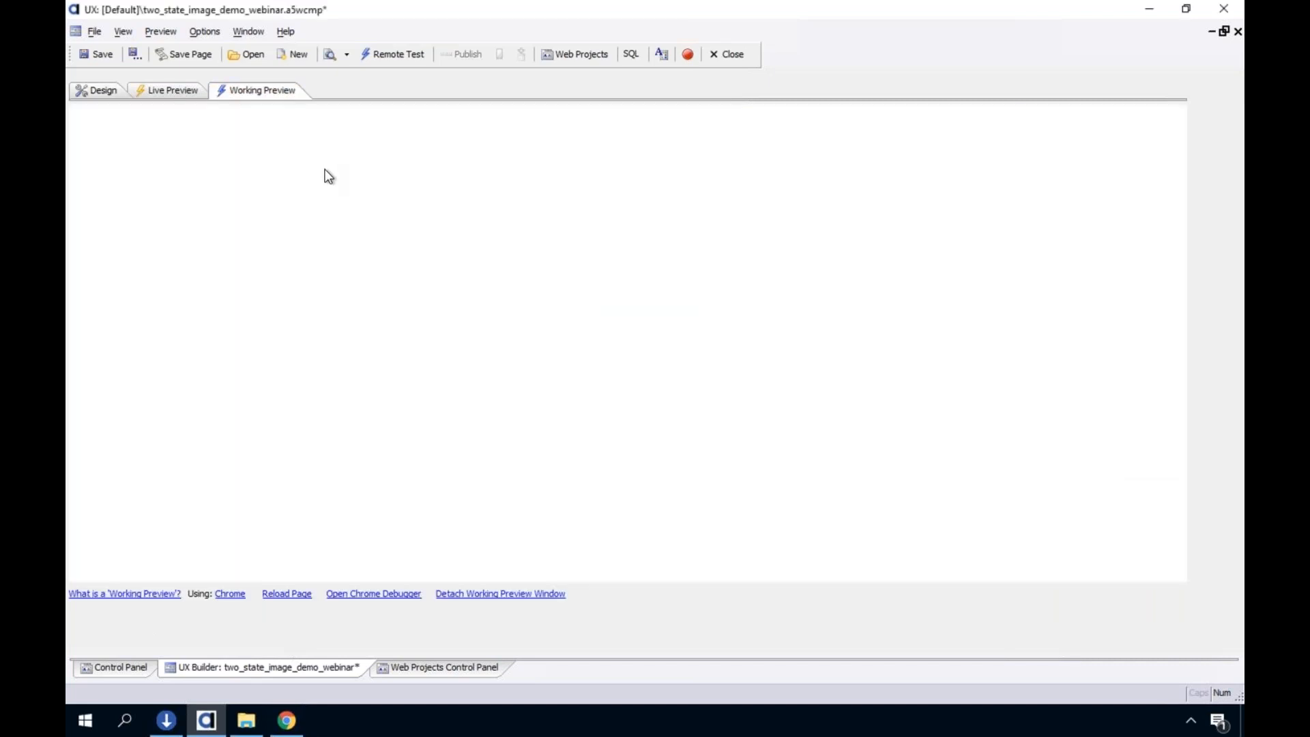
pyautogui.click(113, 204)
pyautogui.click(103, 208)
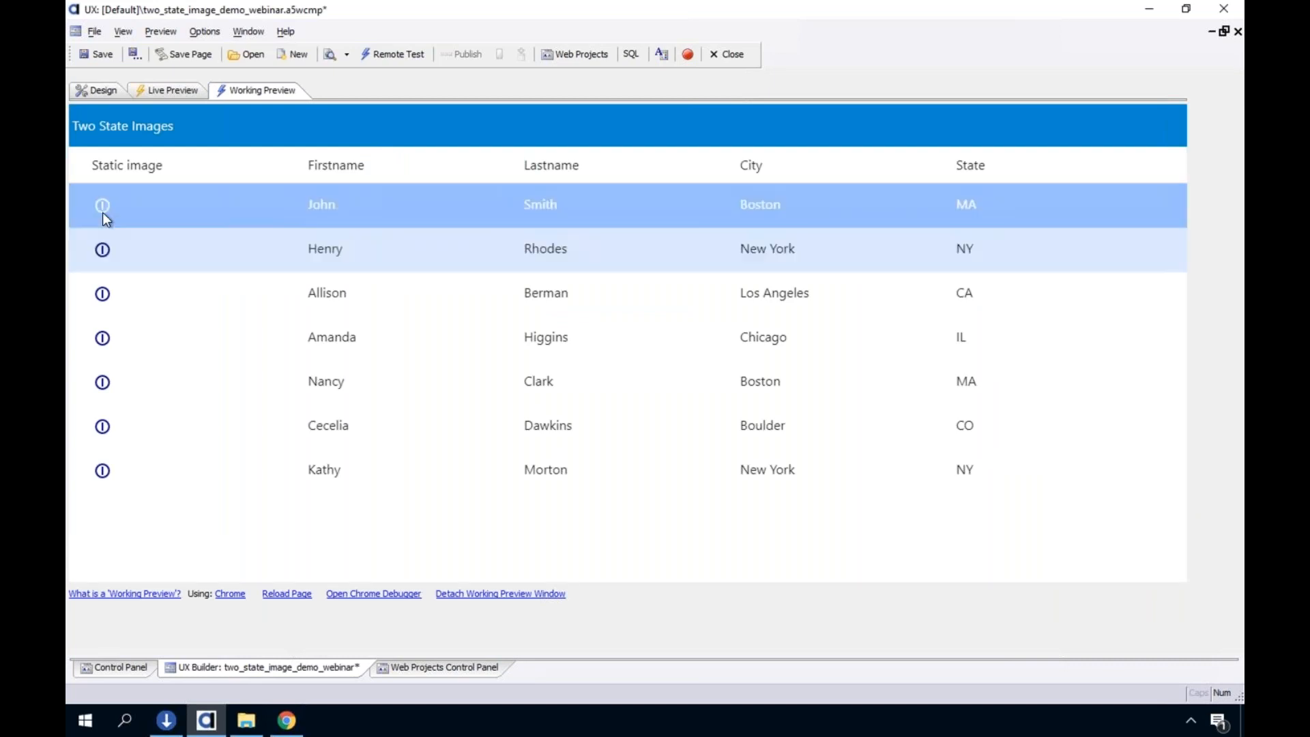
pyautogui.click(109, 338)
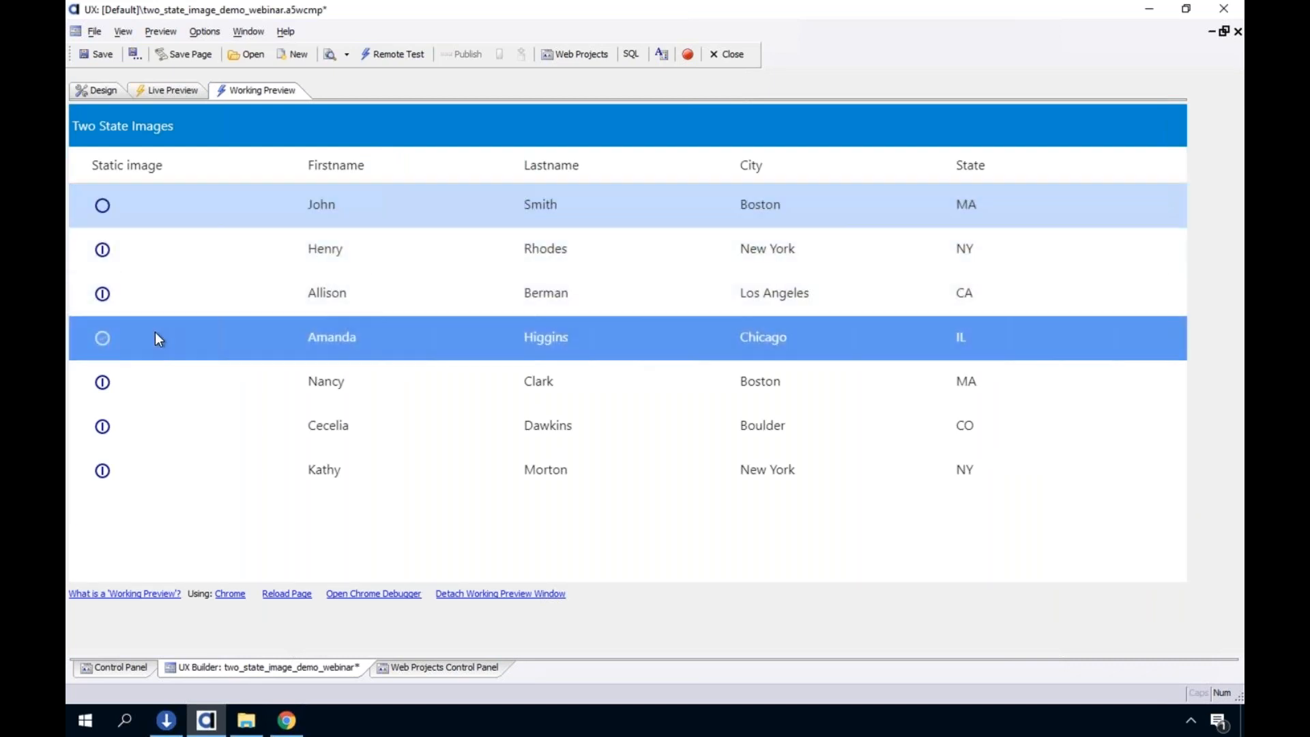
pyautogui.click(100, 204)
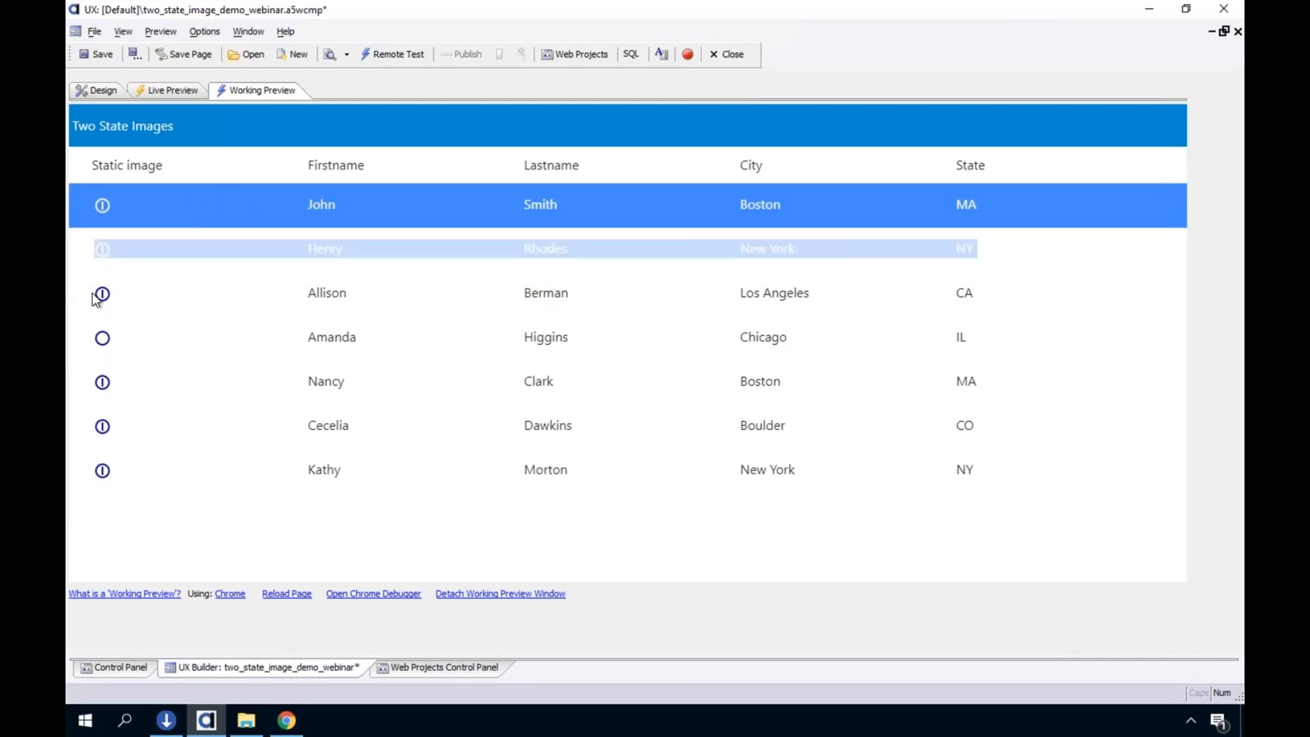
pyautogui.click(101, 337)
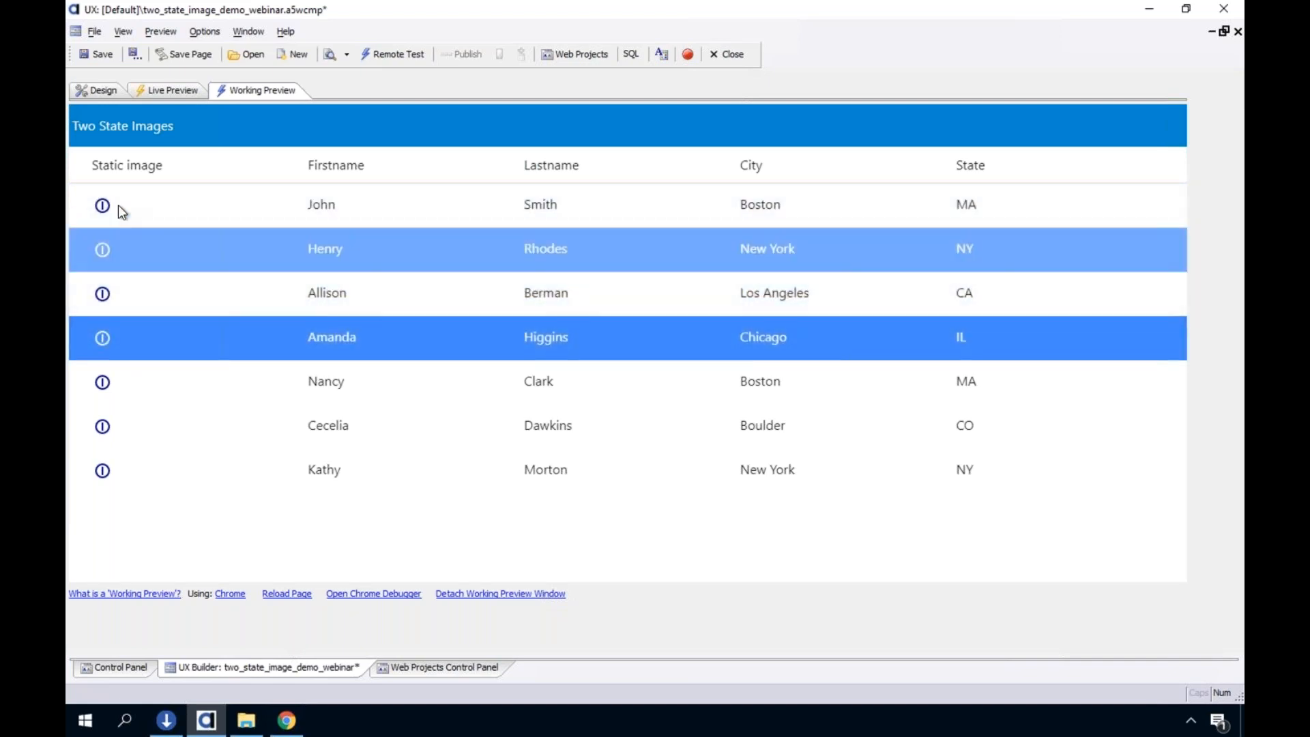
pyautogui.click(101, 207)
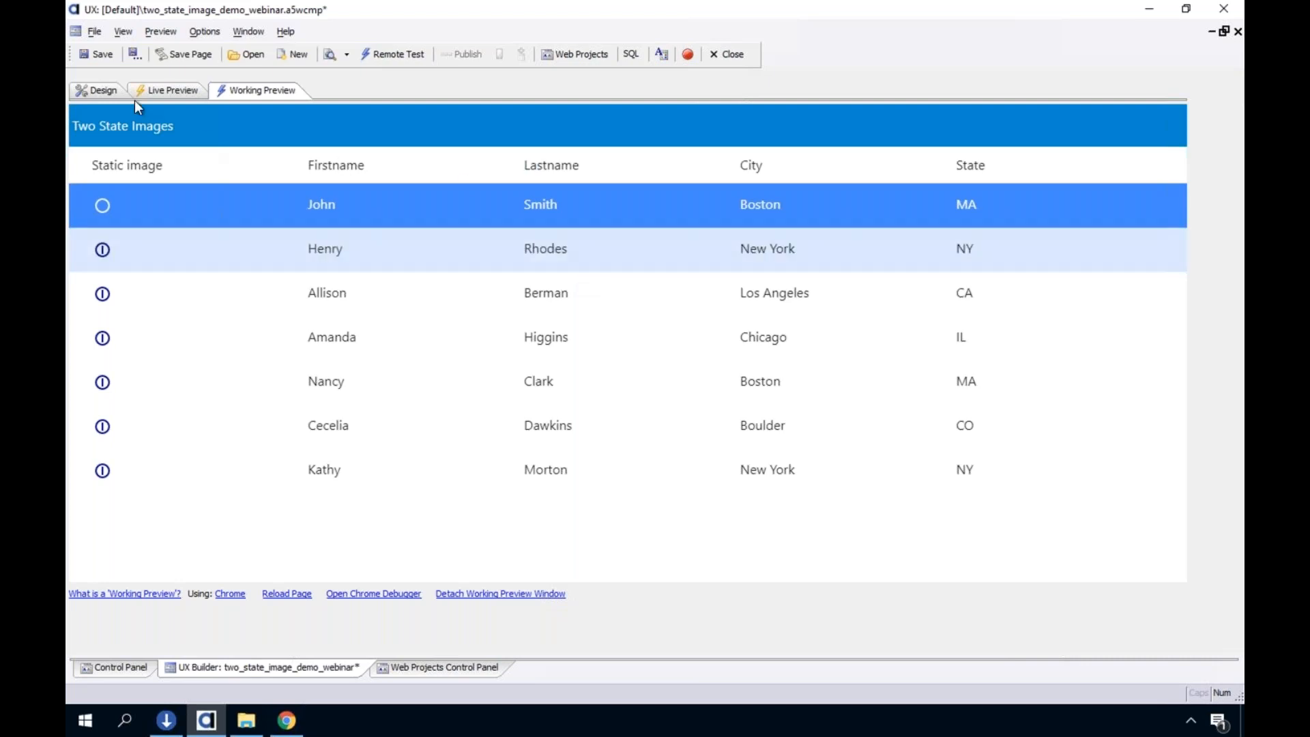
# Return to Design mode, rerun the Working Preview and test the first row's static image again
pyautogui.click(88, 83)
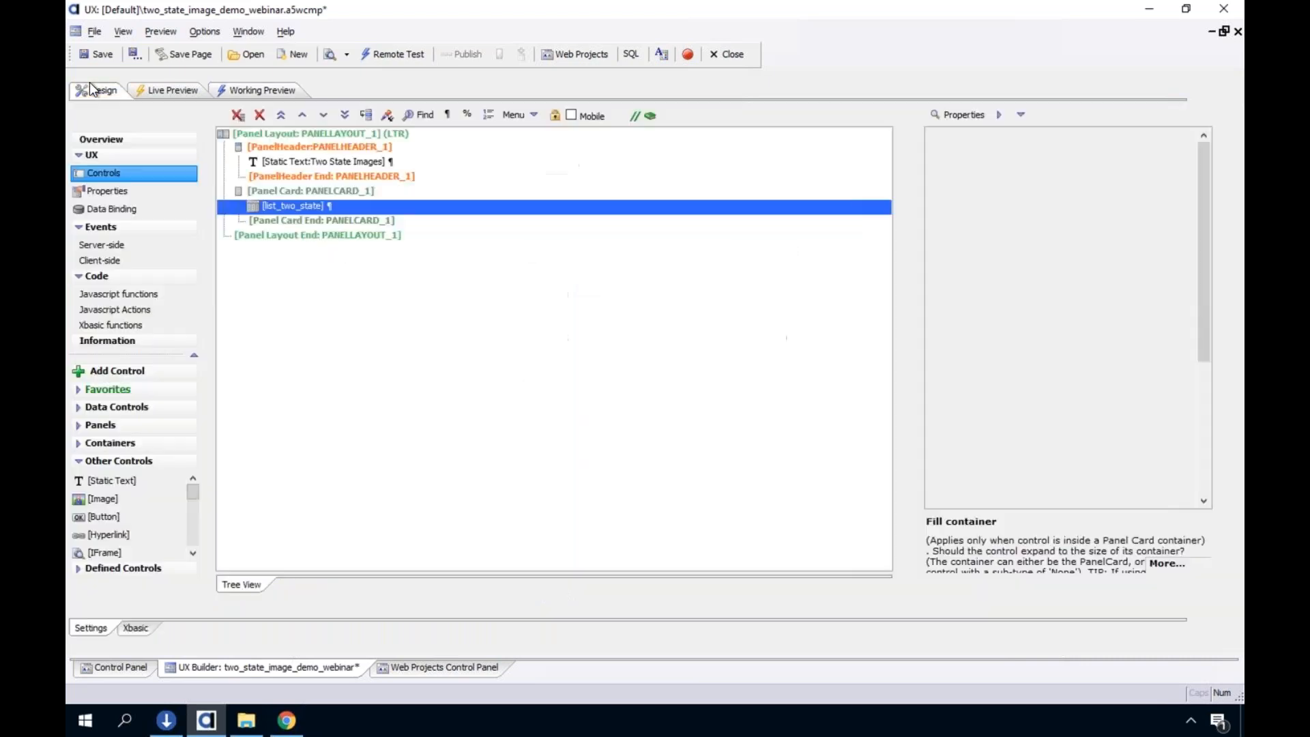
pyautogui.click(237, 95)
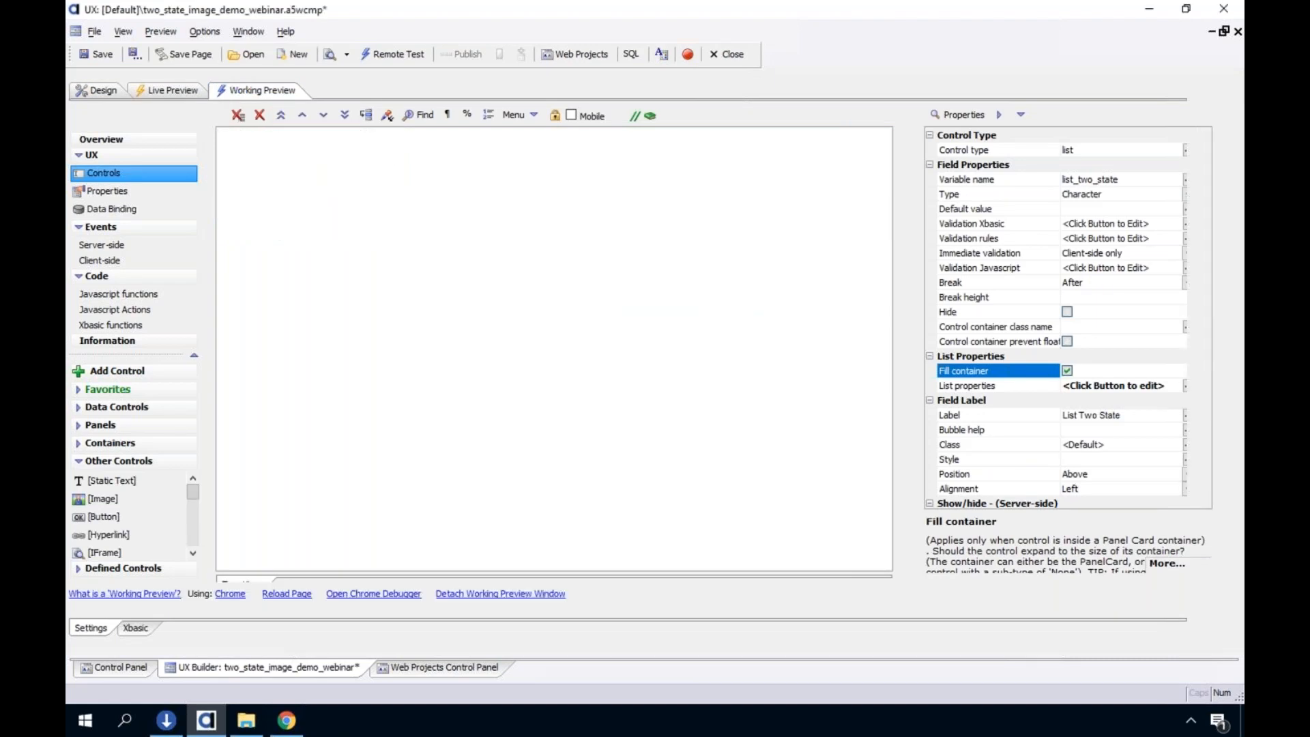
pyautogui.click(105, 203)
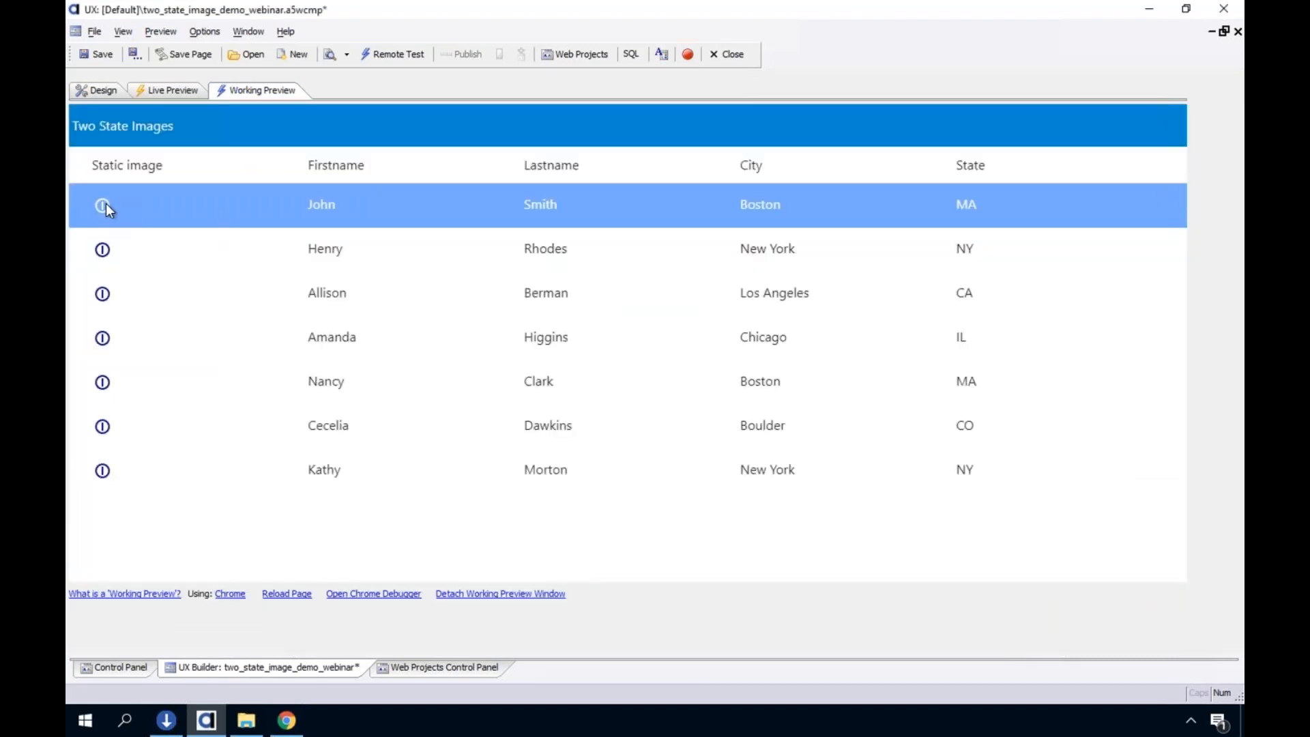
pyautogui.click(105, 203)
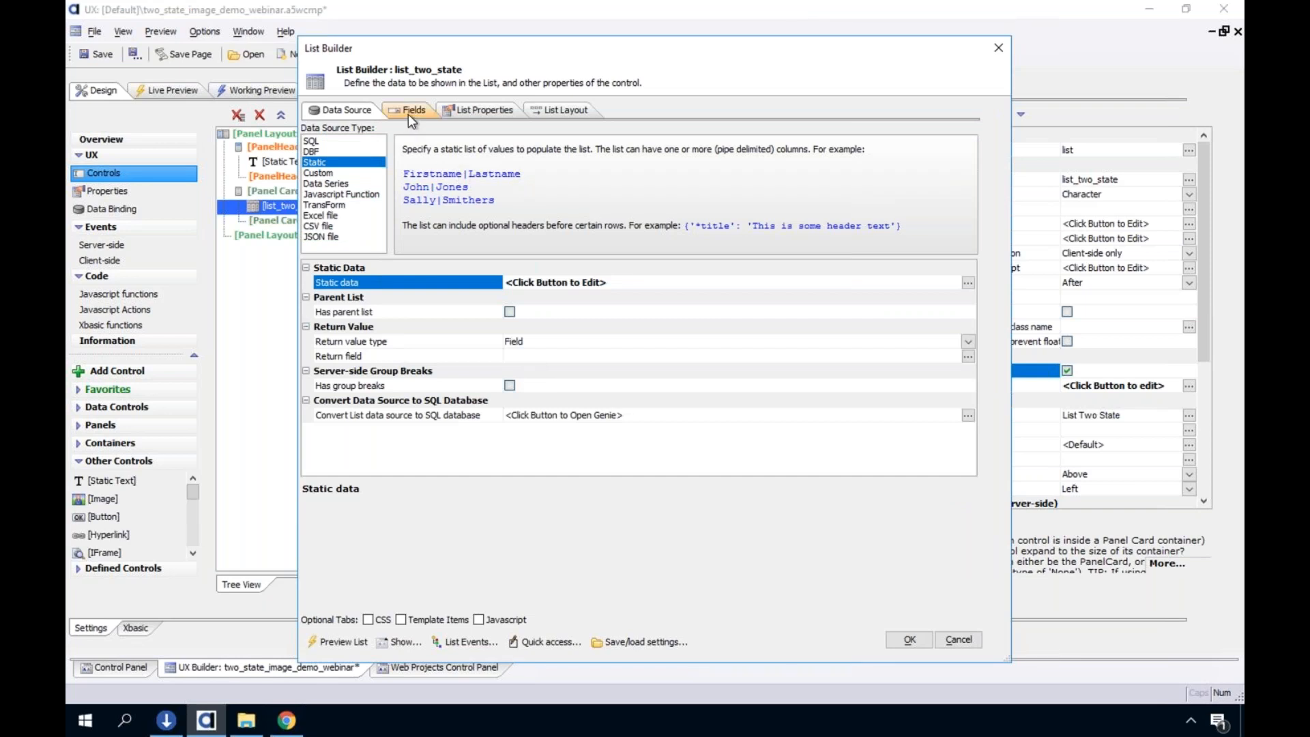
# Change the static_image field's Image name to the SVG icon svgIcon=#alpha-icon-chevronDblLeftLarge:icon,24
pyautogui.click(412, 110)
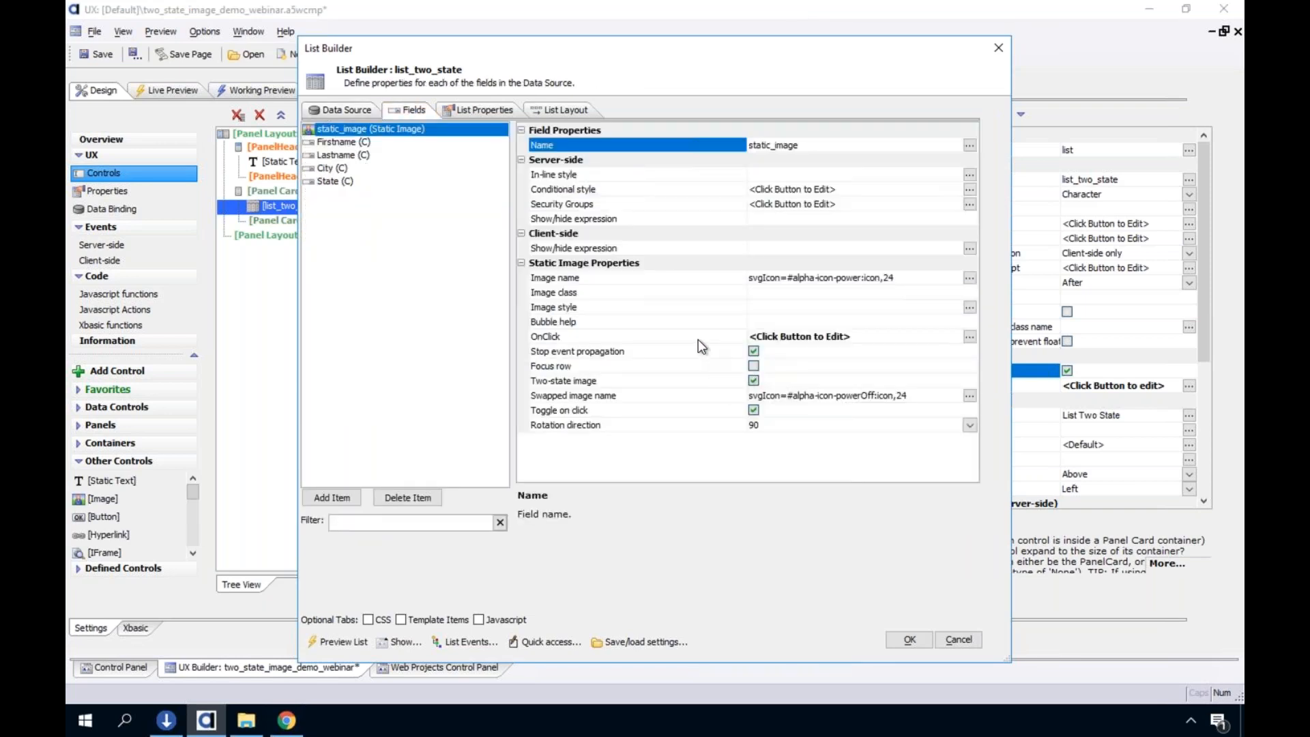
pyautogui.click(677, 351)
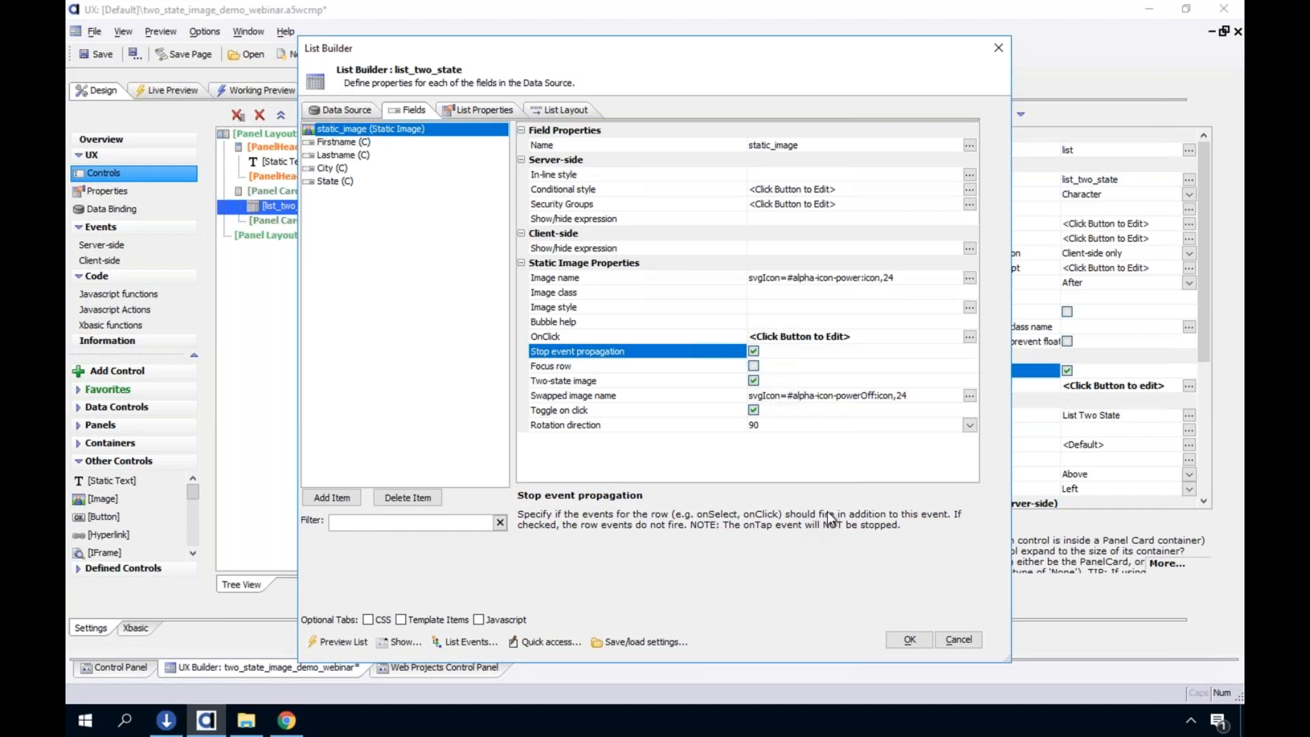
pyautogui.click(706, 428)
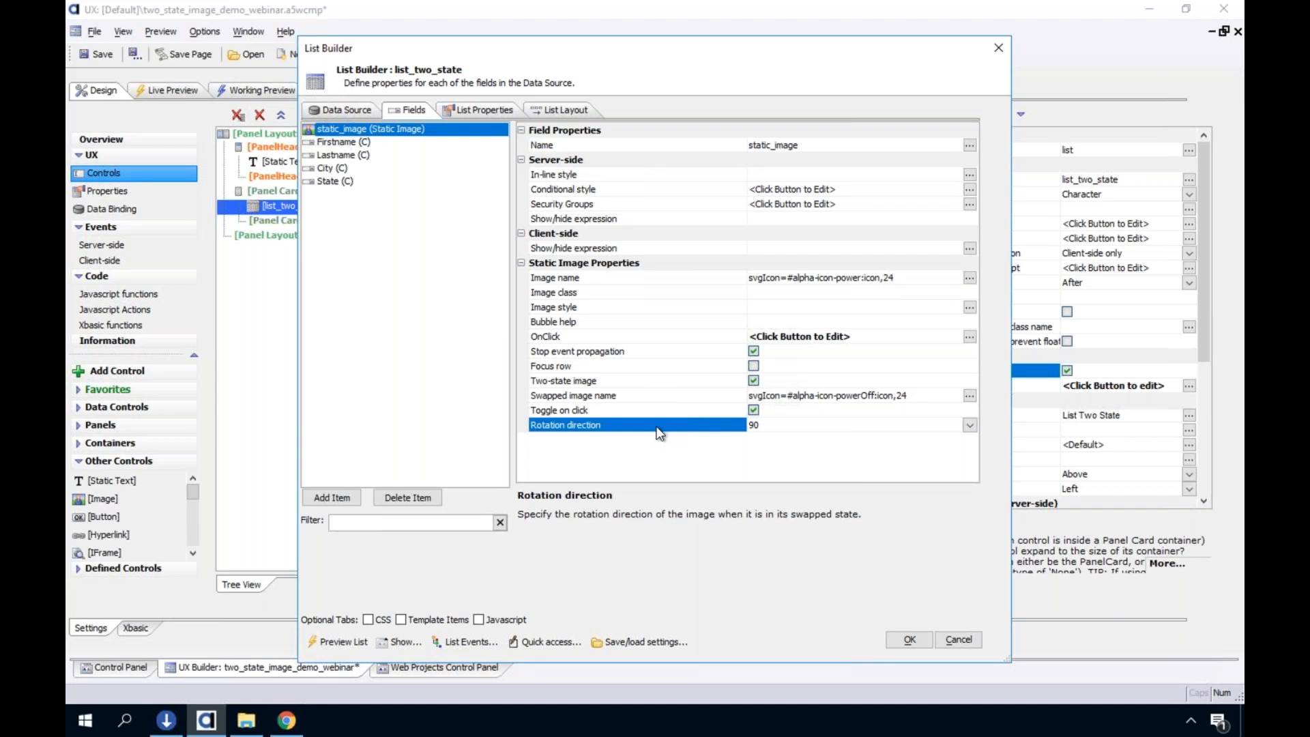
pyautogui.click(721, 279)
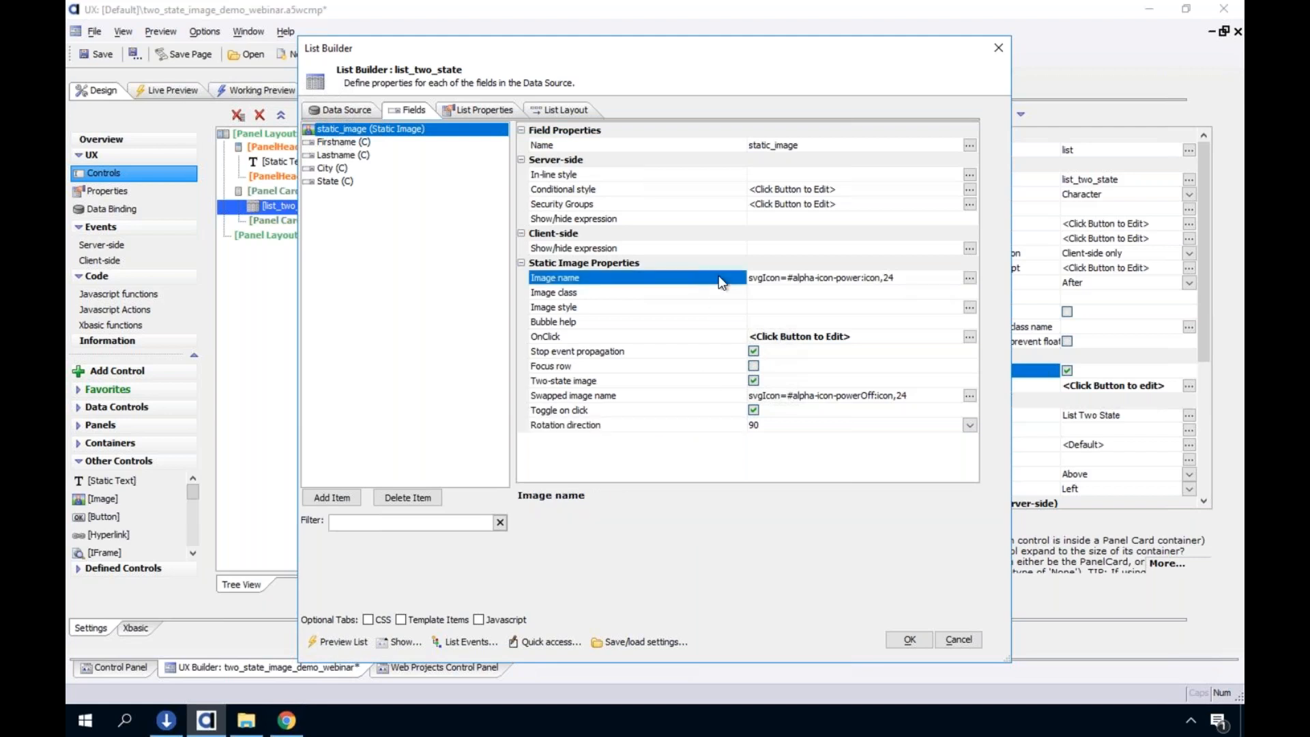
pyautogui.doubleClick(690, 283)
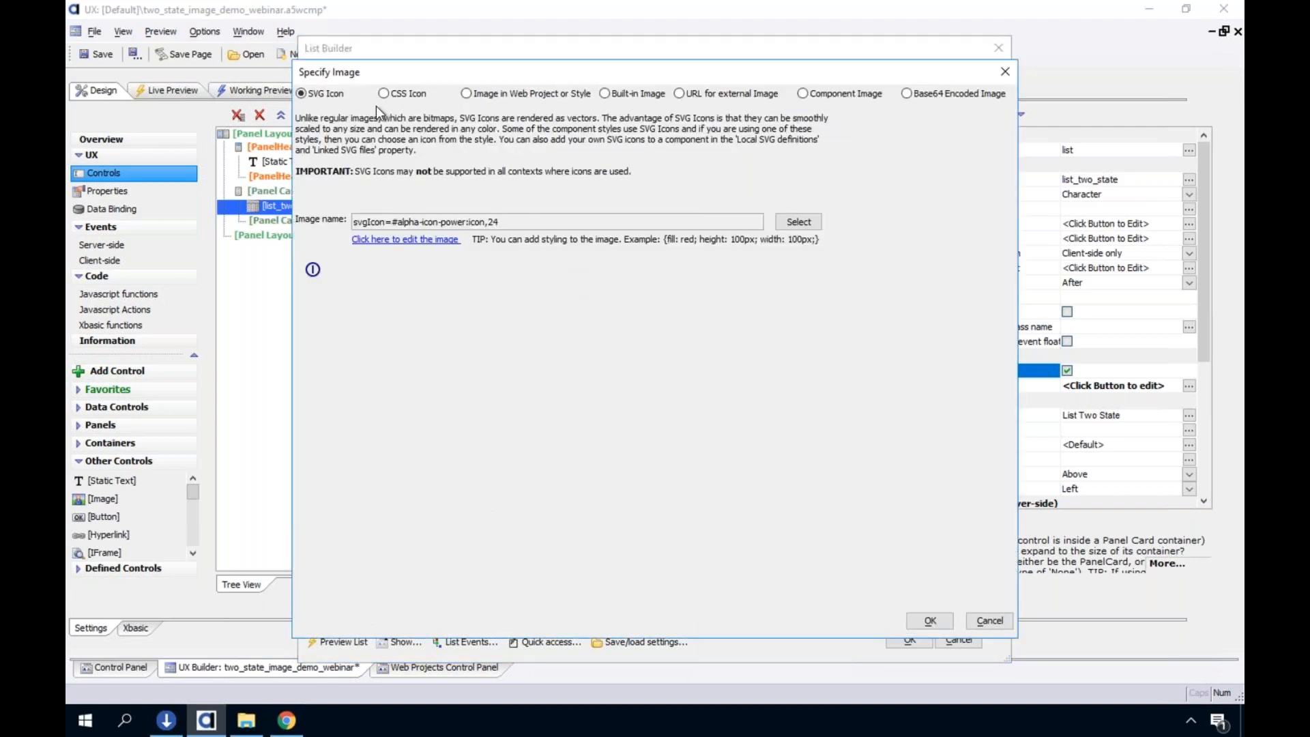
pyautogui.click(803, 228)
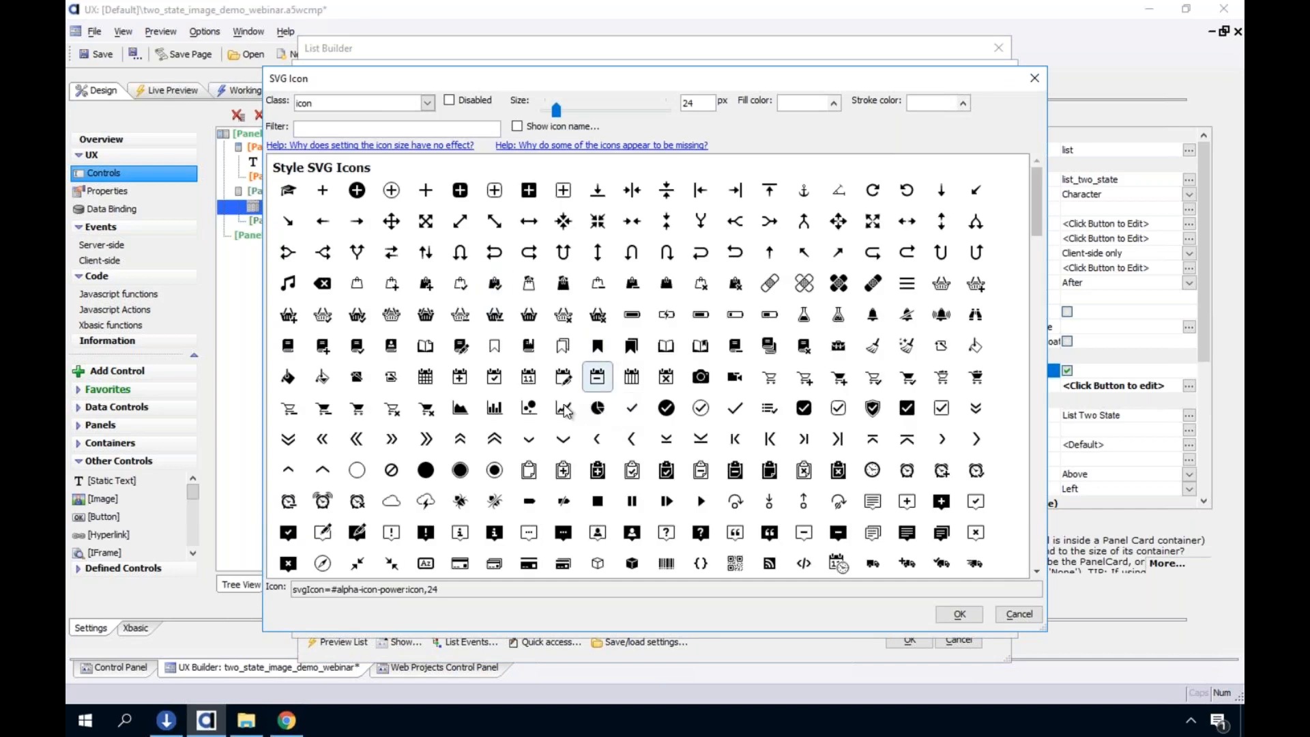
pyautogui.click(356, 445)
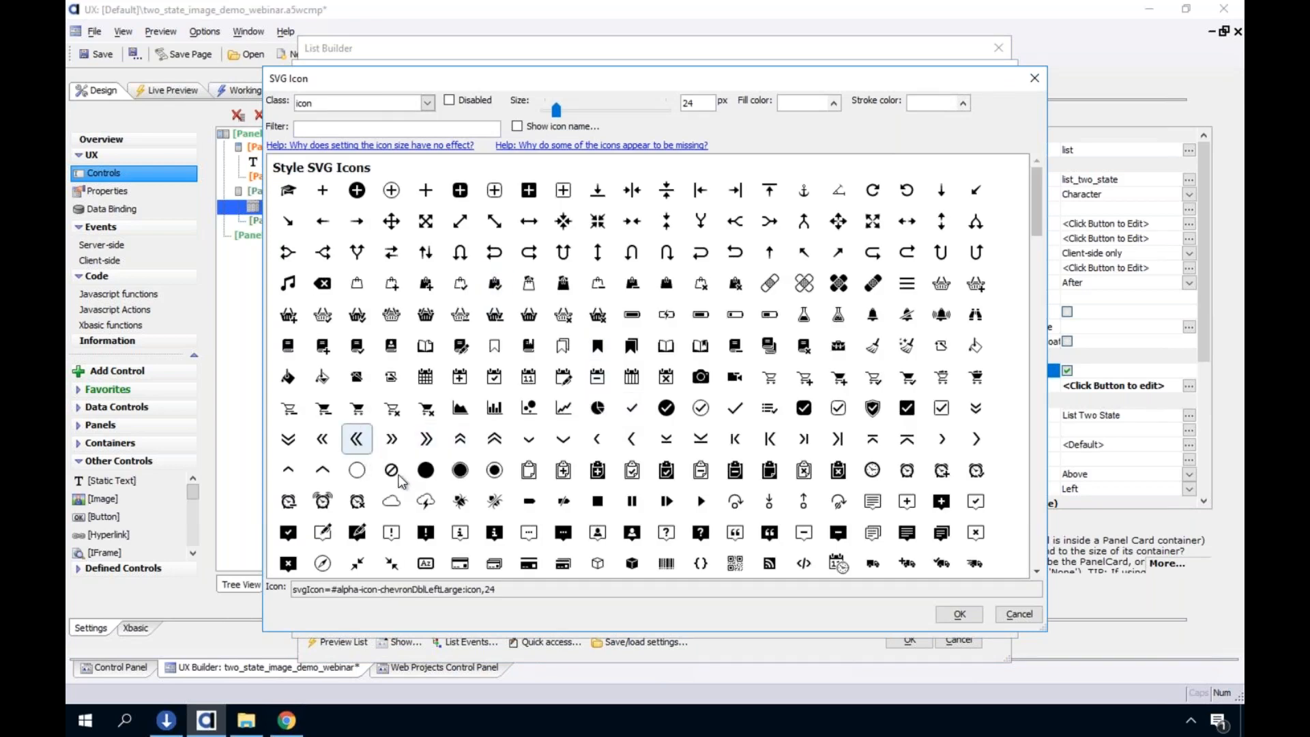
pyautogui.press('Return')
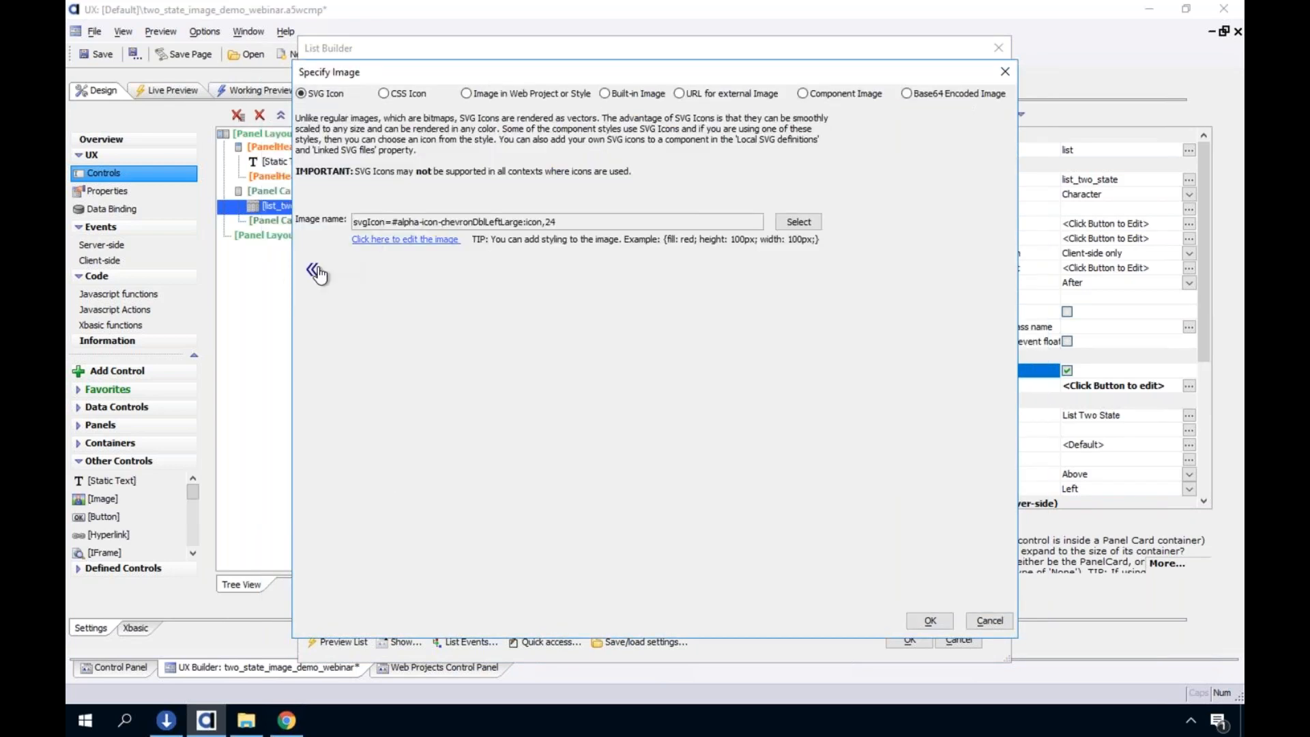
pyautogui.click(929, 620)
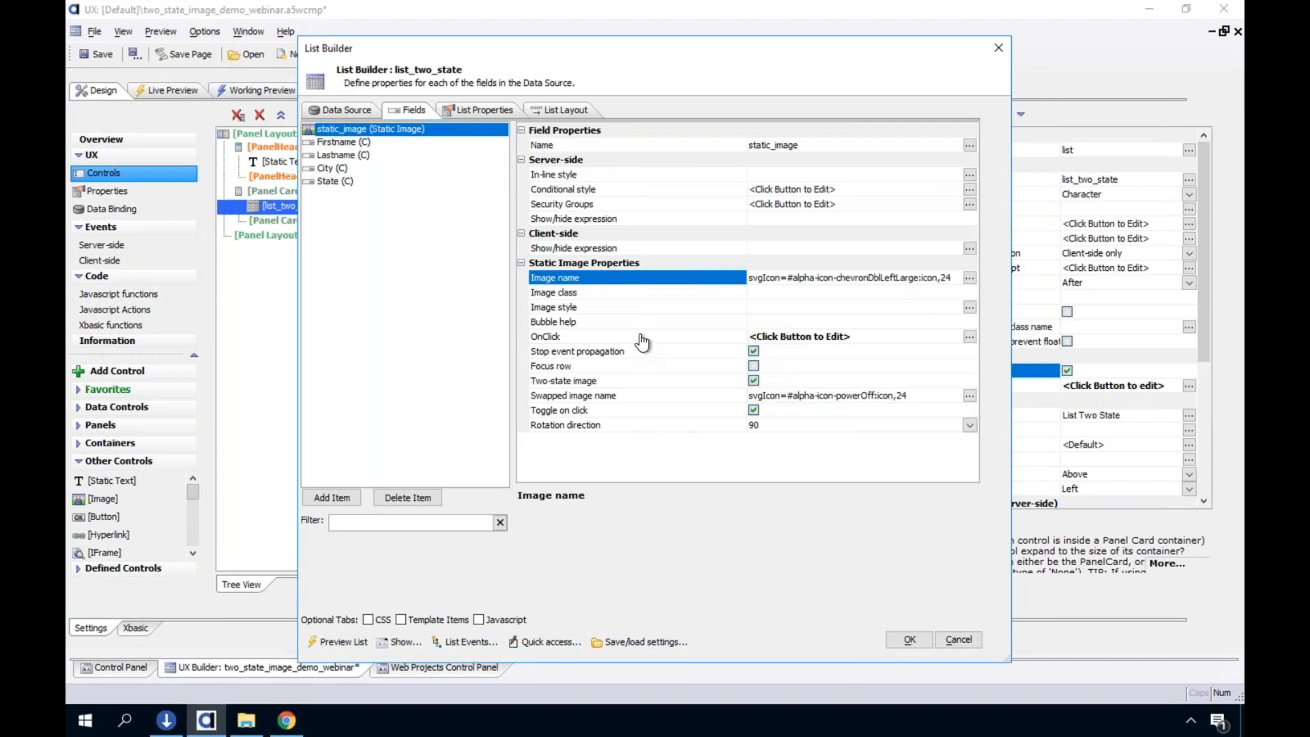
# Change the static image's Swapped image name to the SVG icon svgIcon=#alpha-icon-chevronDblRightLarge:icon,24
pyautogui.doubleClick(643, 398)
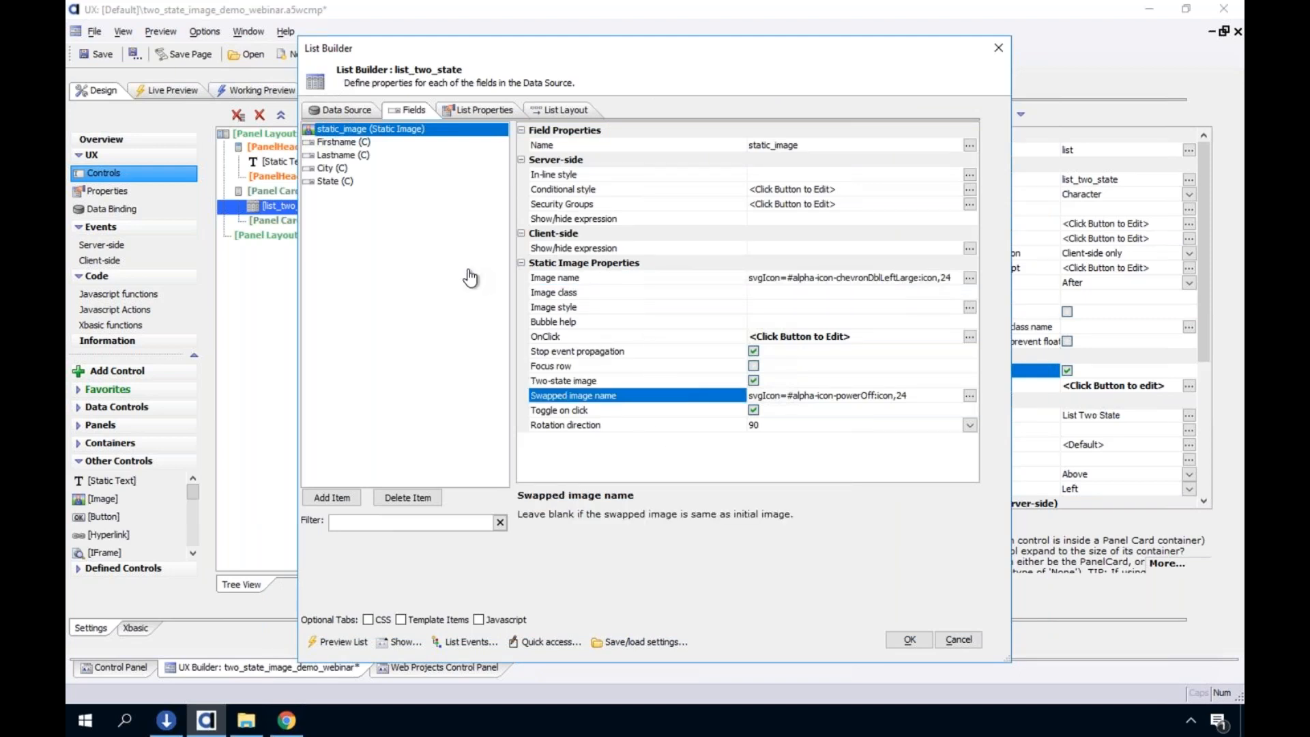
pyautogui.click(798, 222)
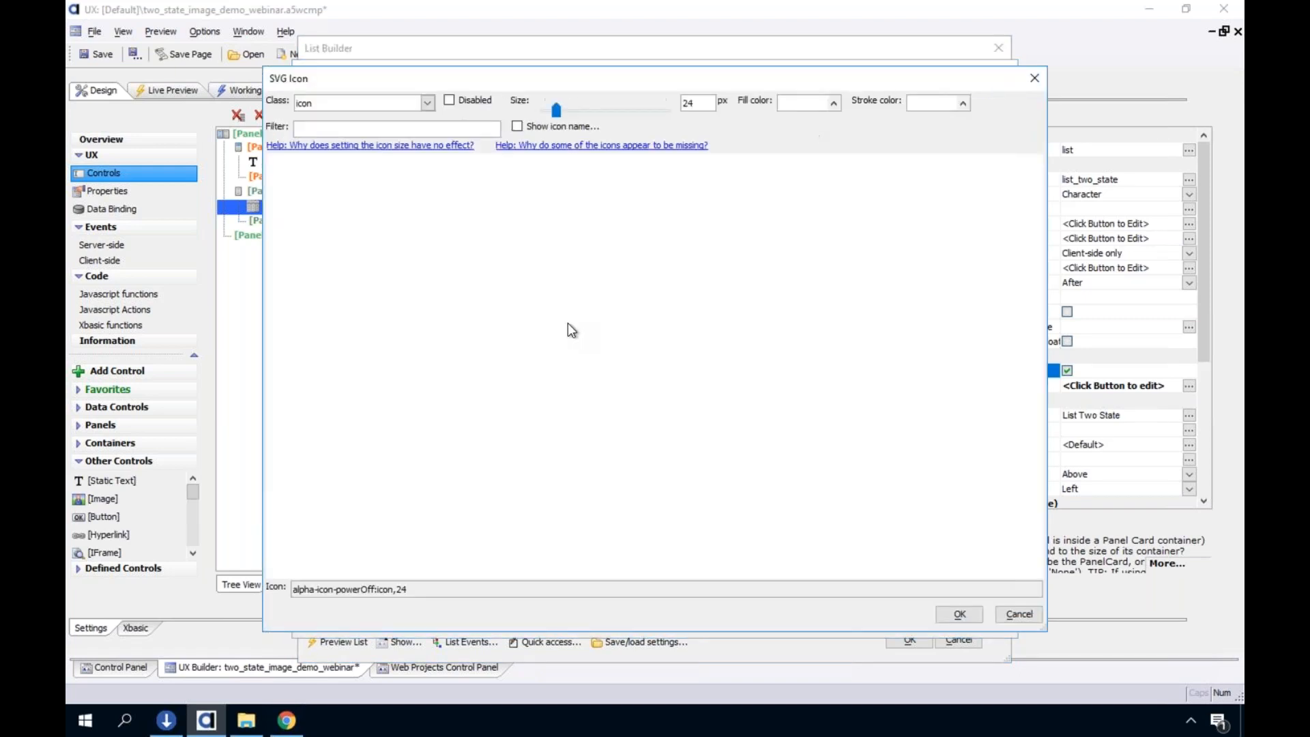
pyautogui.click(426, 439)
pyautogui.click(959, 613)
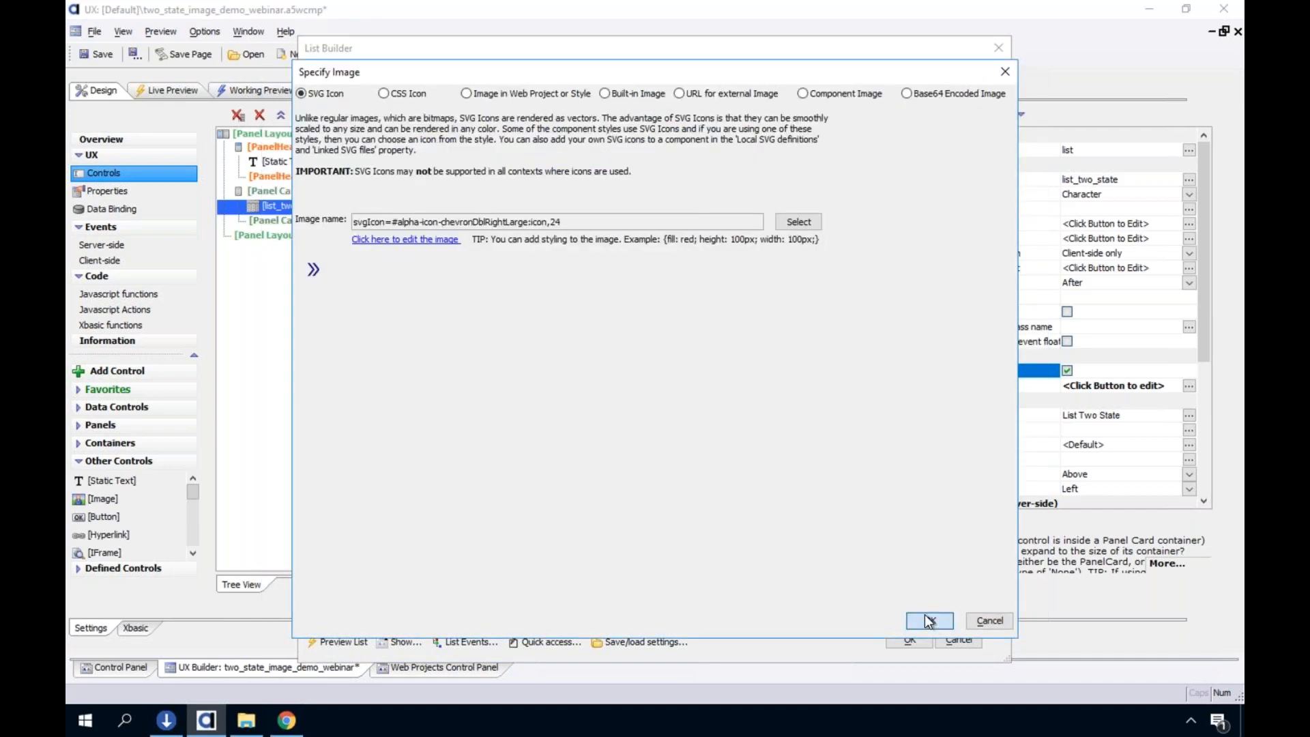
pyautogui.click(923, 619)
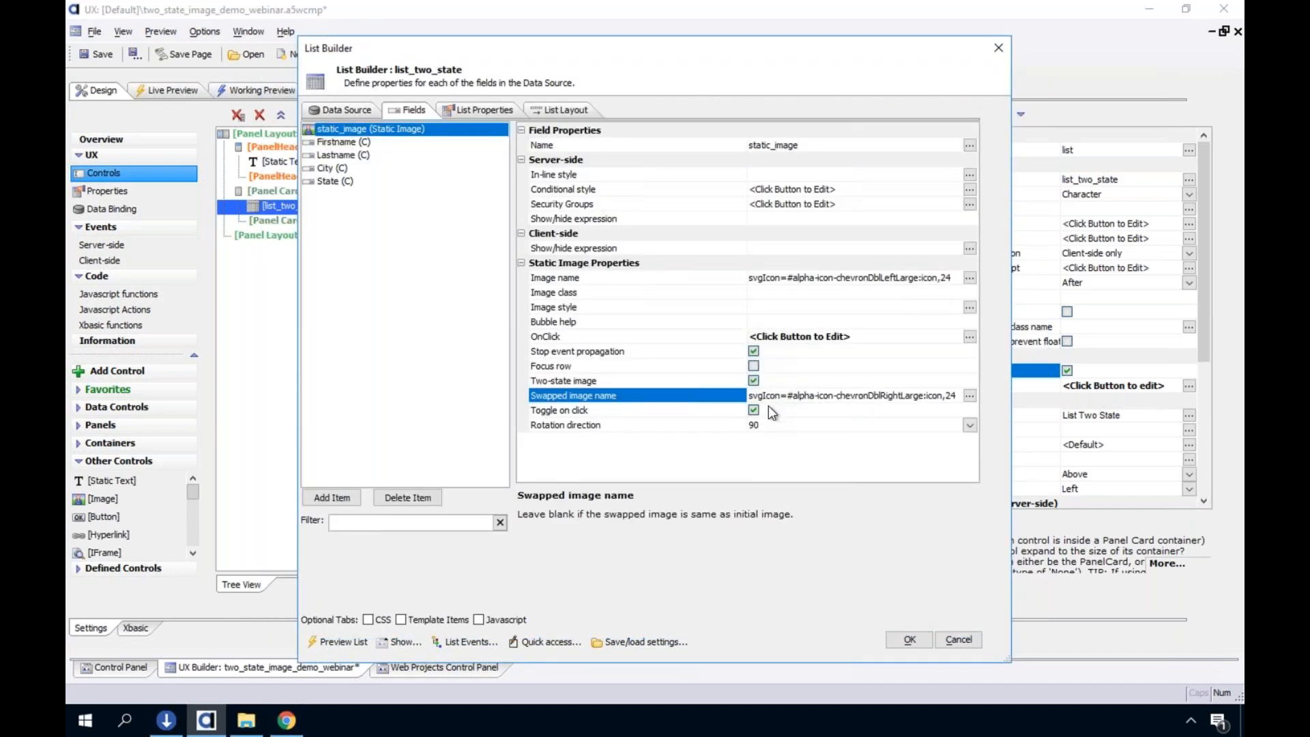
# Turn off Stop event propagation for the static image, apply the List Builder changes and save the component
pyautogui.click(753, 350)
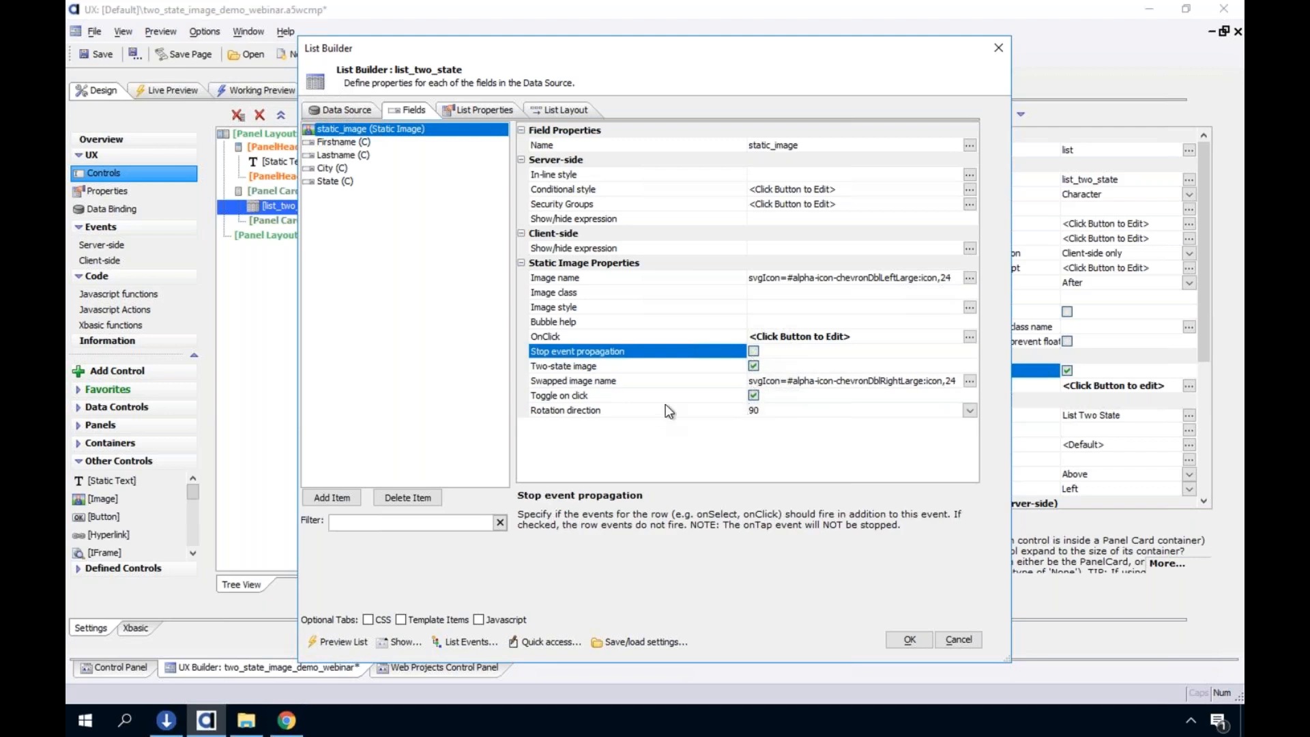
pyautogui.click(909, 640)
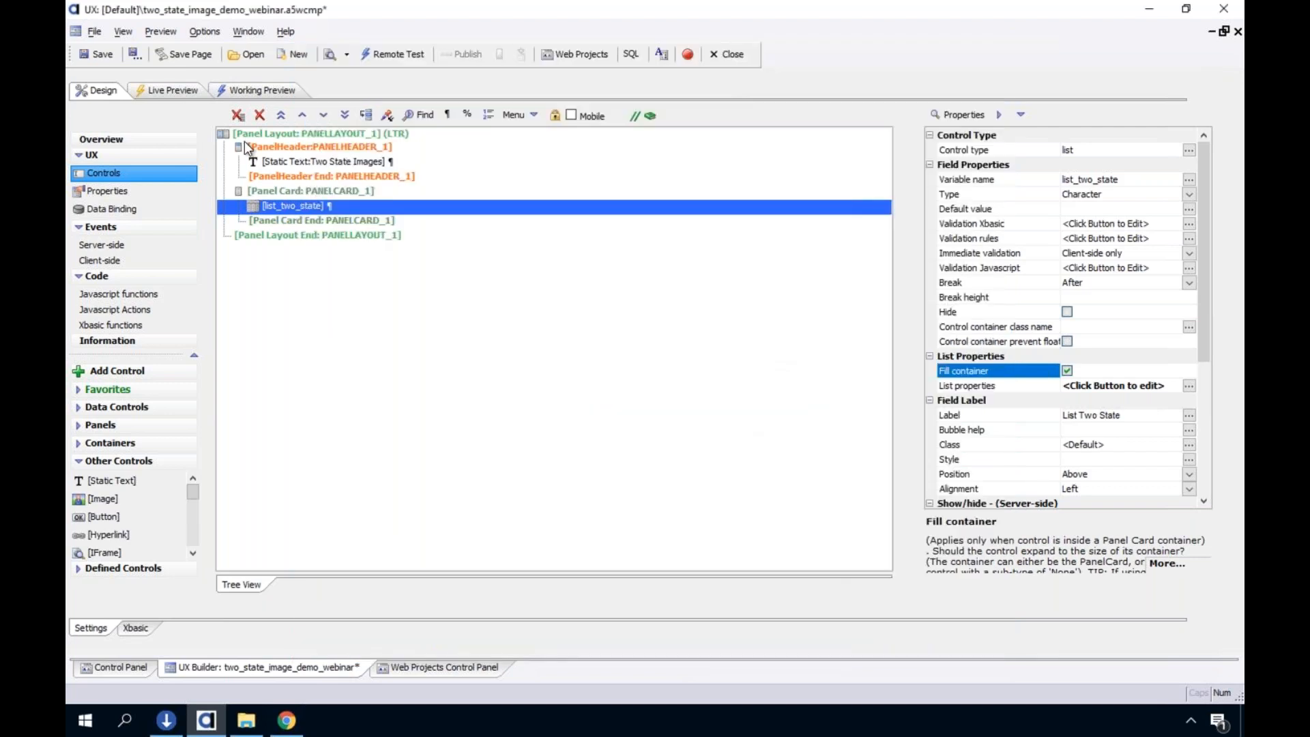
pyautogui.click(102, 58)
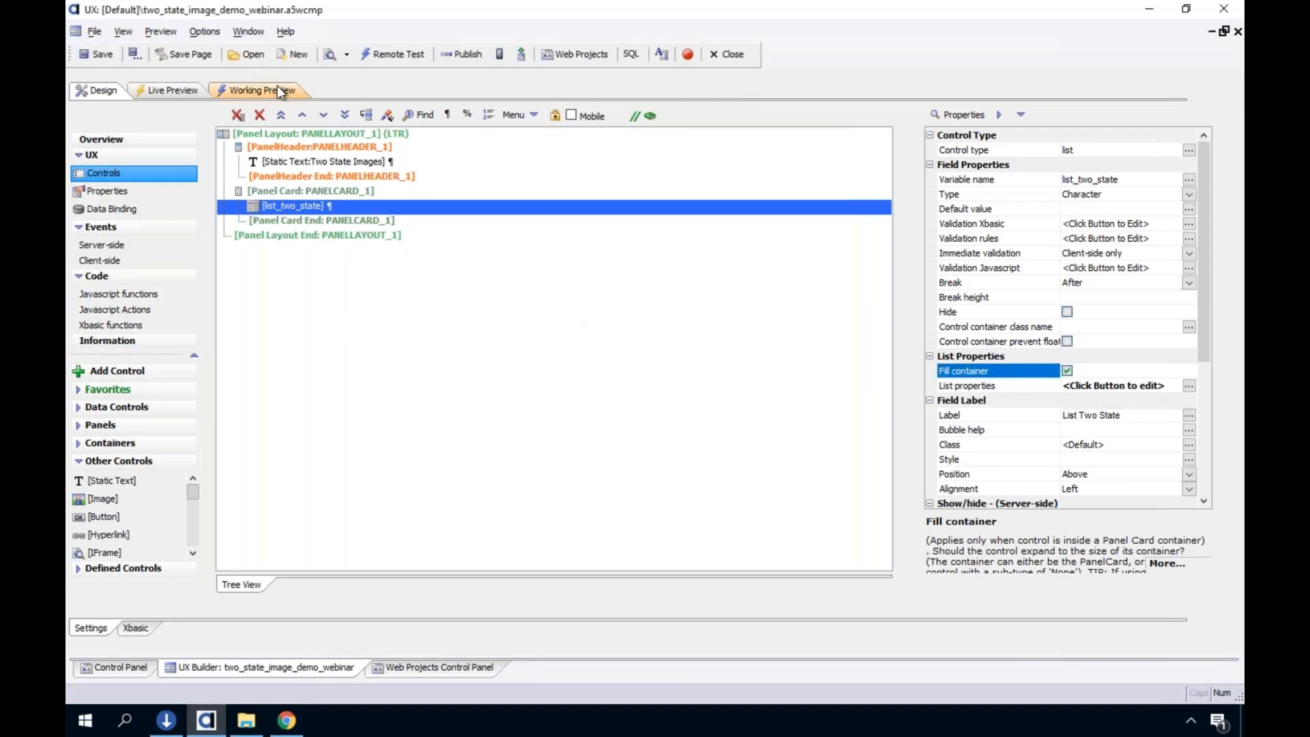
# Run the Working Preview and test the second row's static image in the list
pyautogui.click(277, 89)
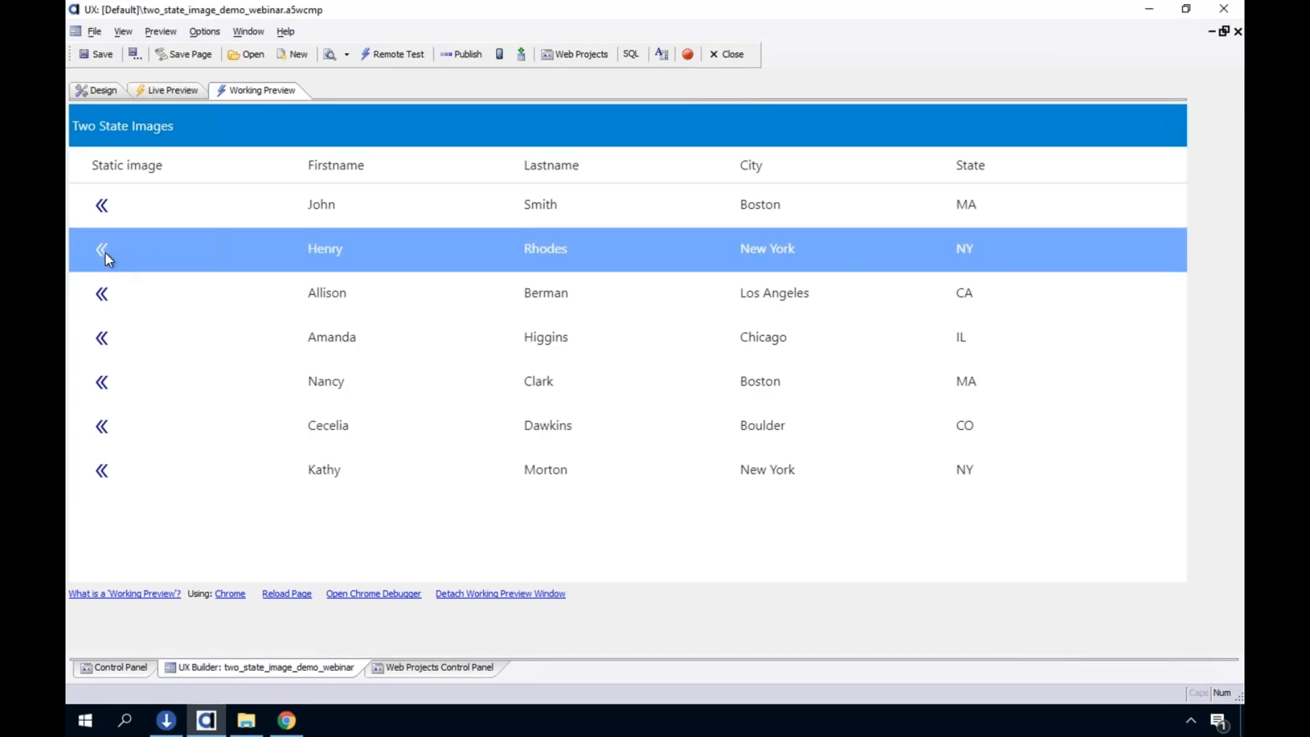
pyautogui.click(105, 252)
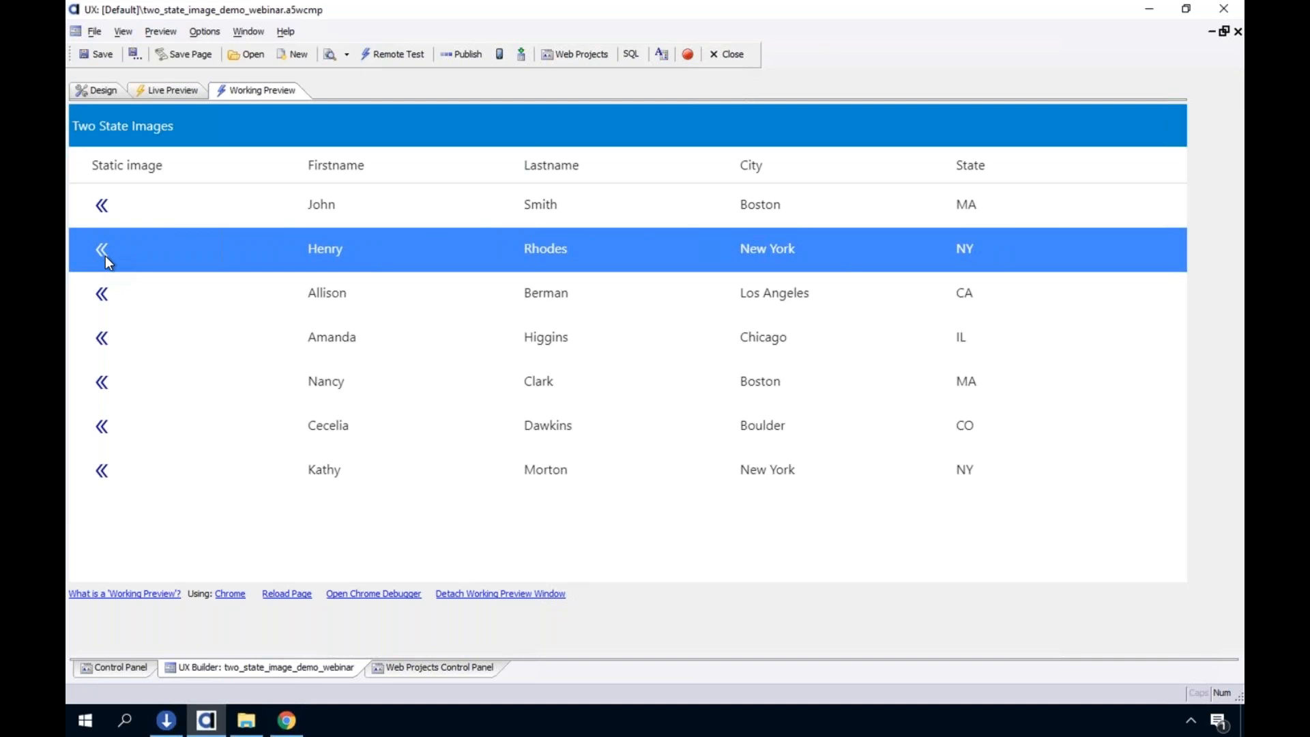
pyautogui.click(104, 251)
# Return to Design mode, set the static_image field's Rotation direction to 180 and apply the List Builder changes
pyautogui.click(102, 90)
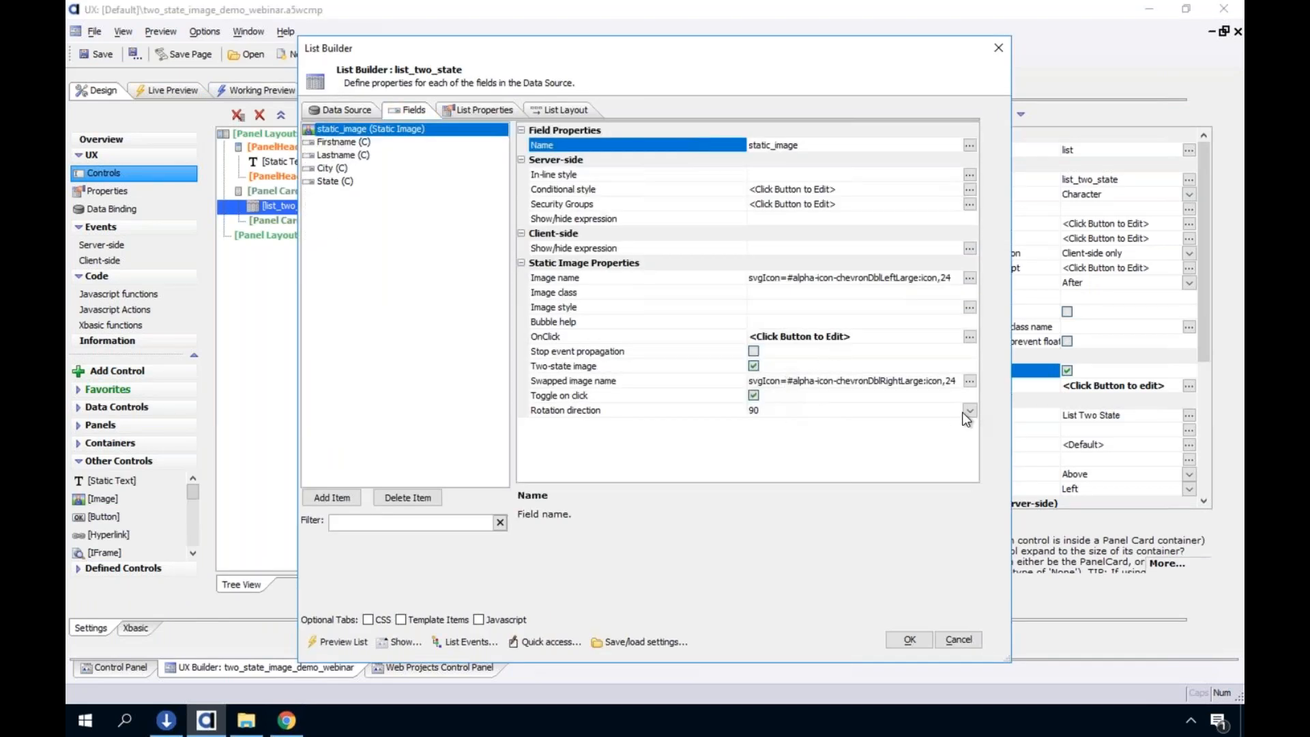
pyautogui.click(966, 409)
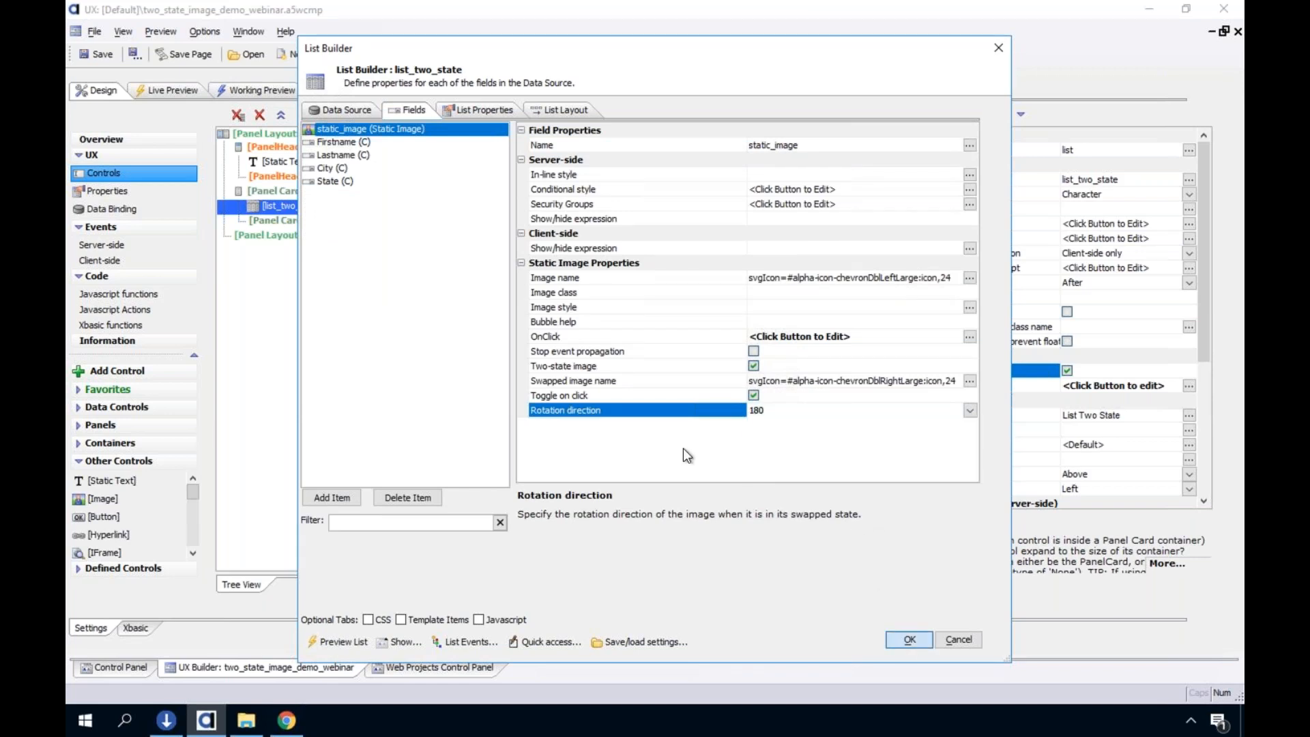
pyautogui.click(909, 640)
# Rerun the Working Preview to test the rotation of the first row's static image, and return to Design mode
pyautogui.click(227, 90)
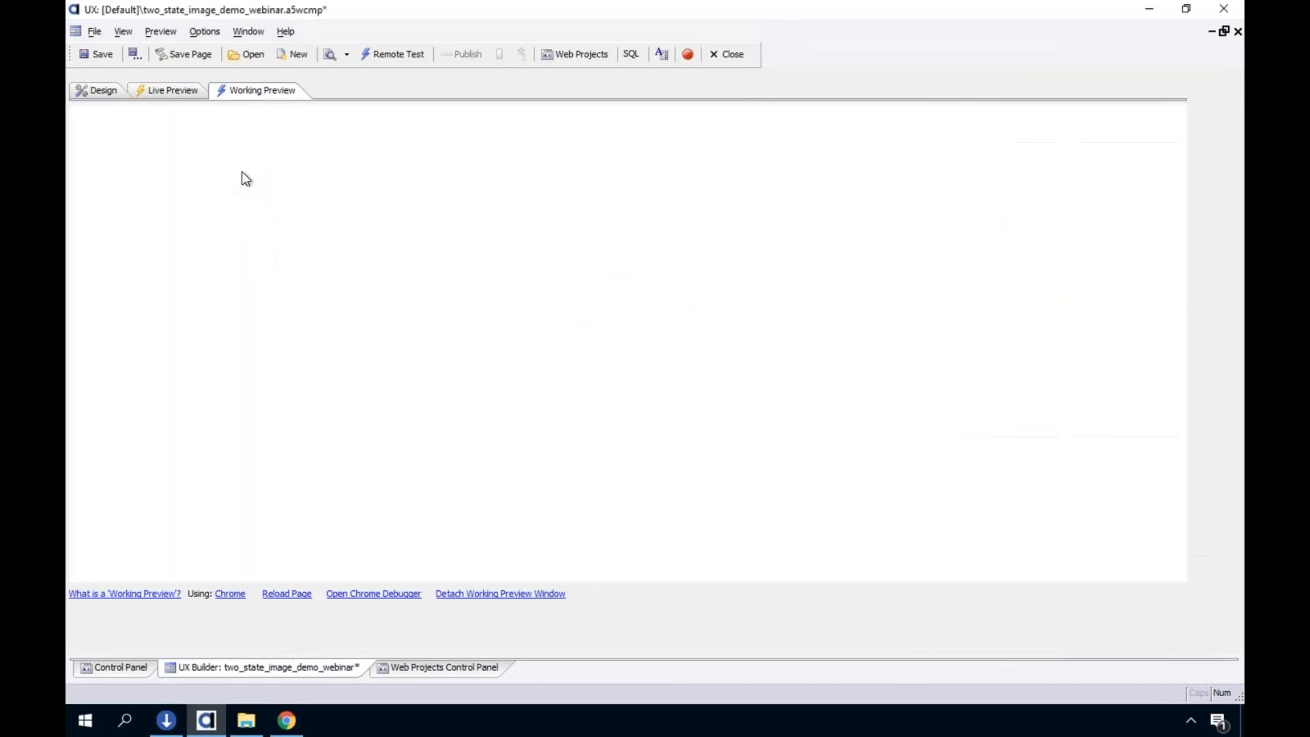
pyautogui.click(102, 211)
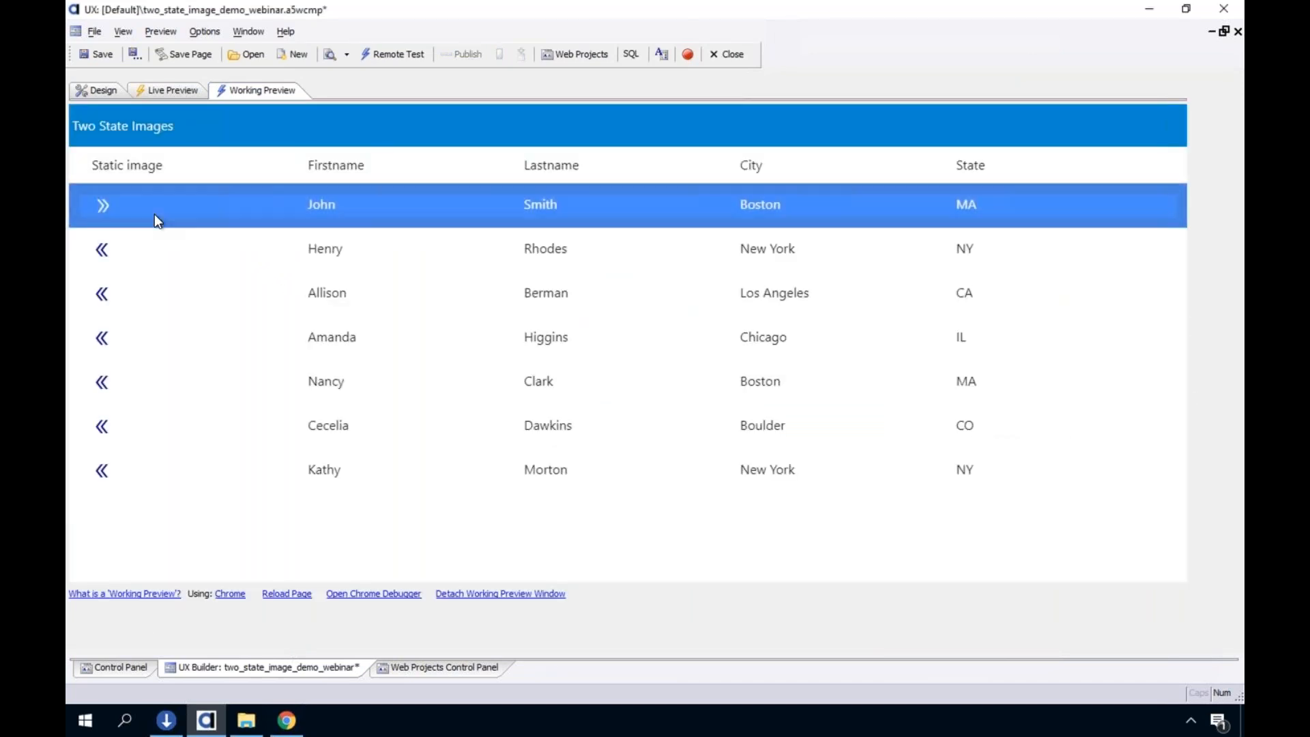
pyautogui.click(108, 210)
pyautogui.click(107, 210)
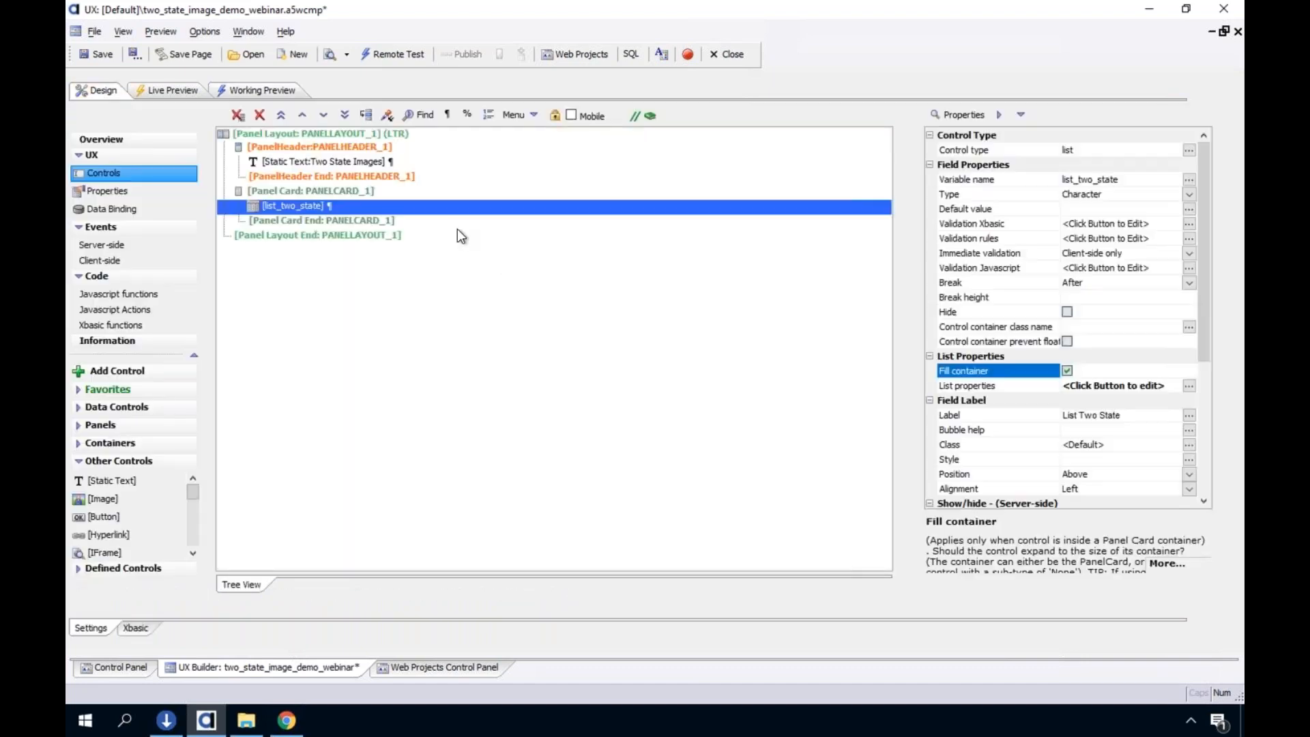
# Set the static_image field's Rotation direction to 90 in the List Builder and apply the changes
pyautogui.doubleClick(404, 205)
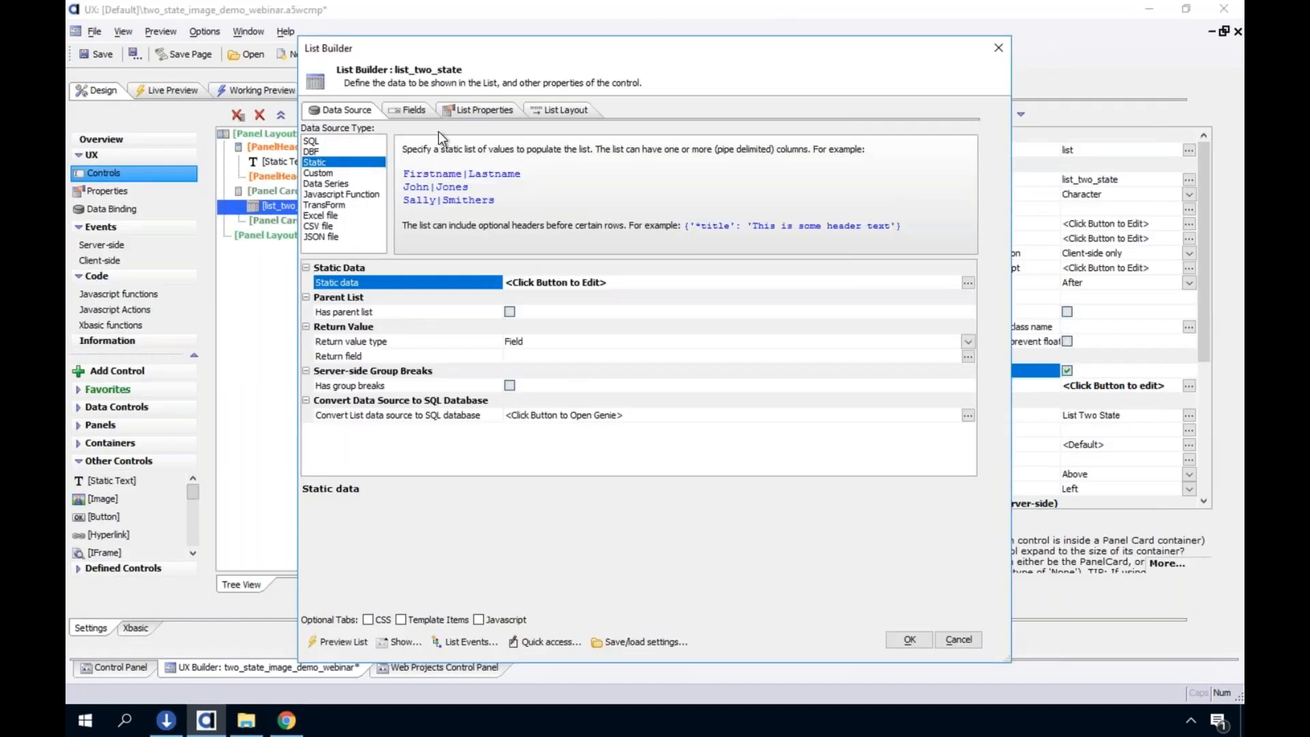
pyautogui.click(398, 112)
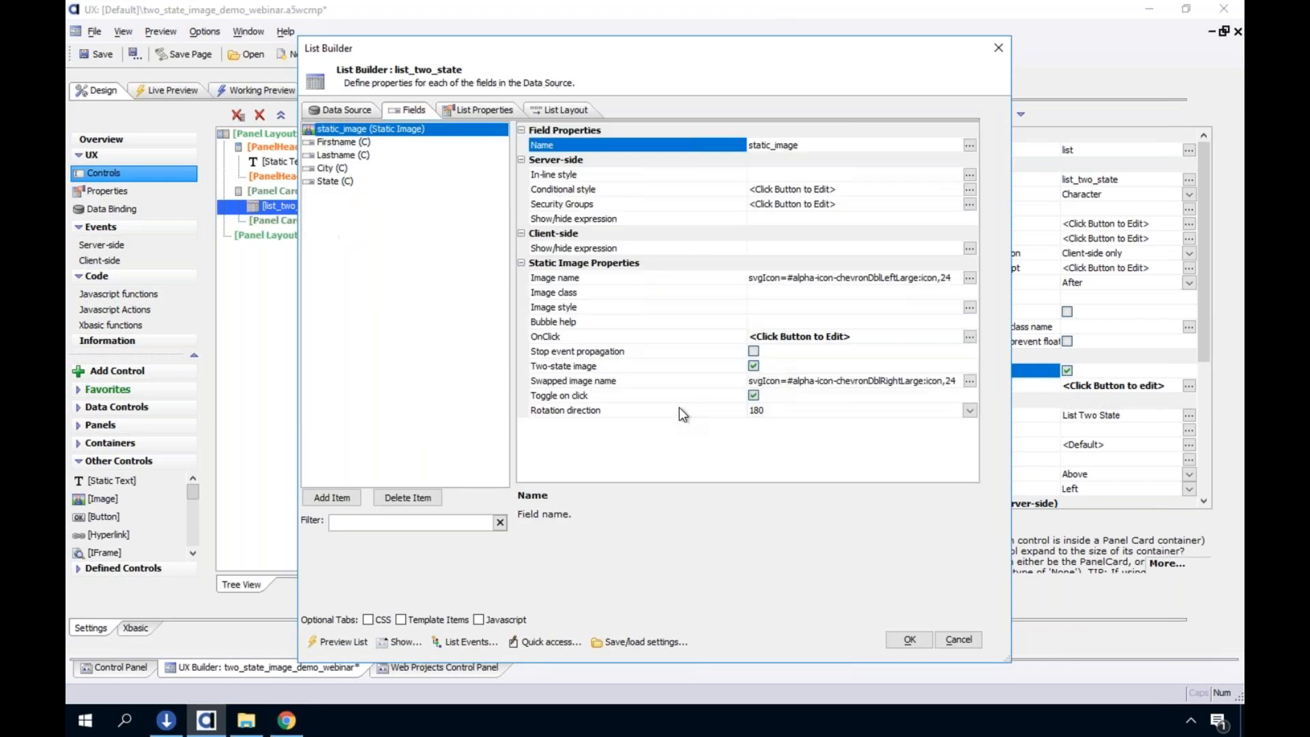
pyautogui.click(758, 410)
pyautogui.click(970, 410)
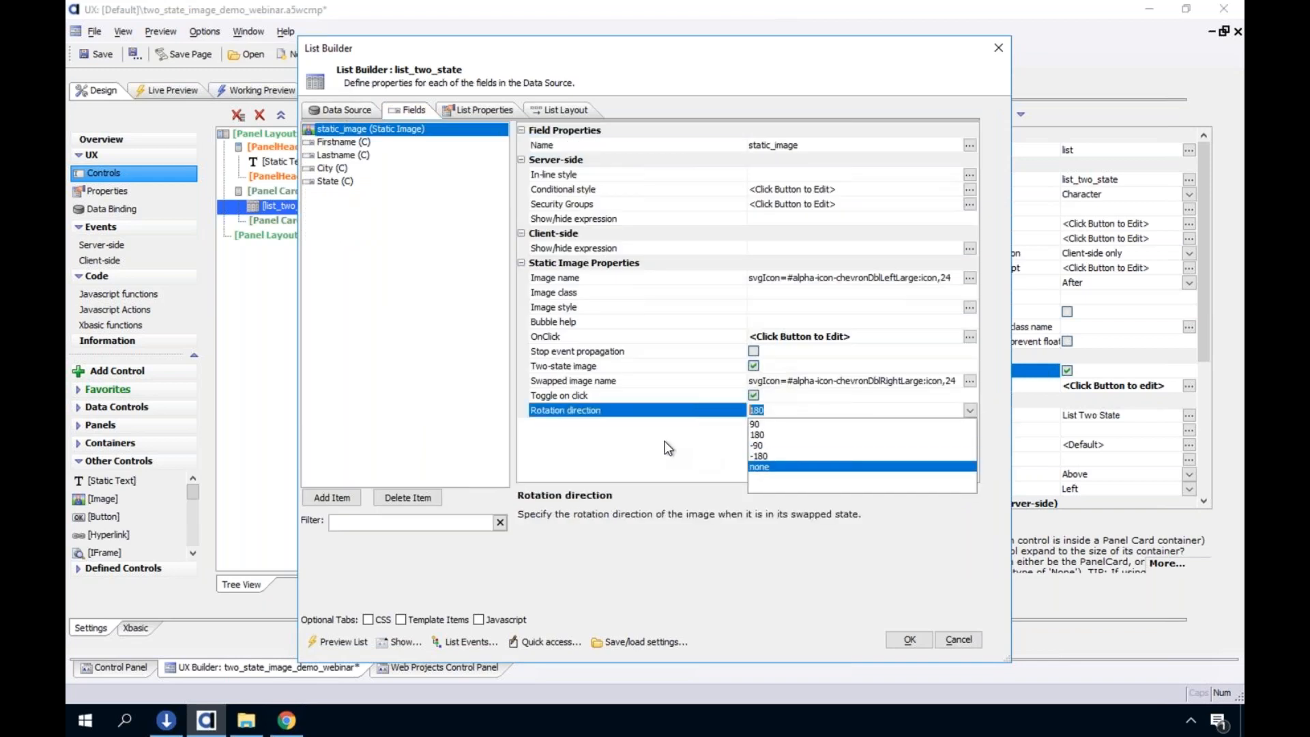
pyautogui.click(771, 424)
pyautogui.click(682, 399)
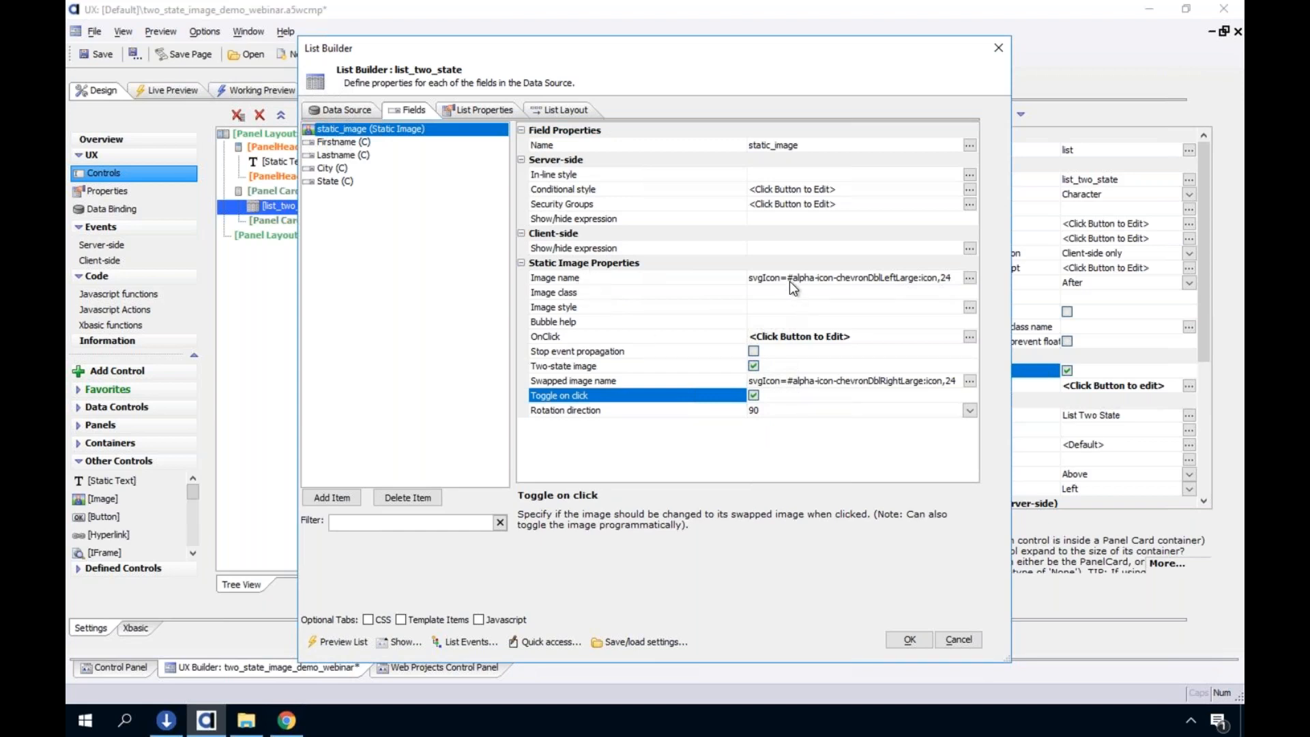
pyautogui.click(608, 338)
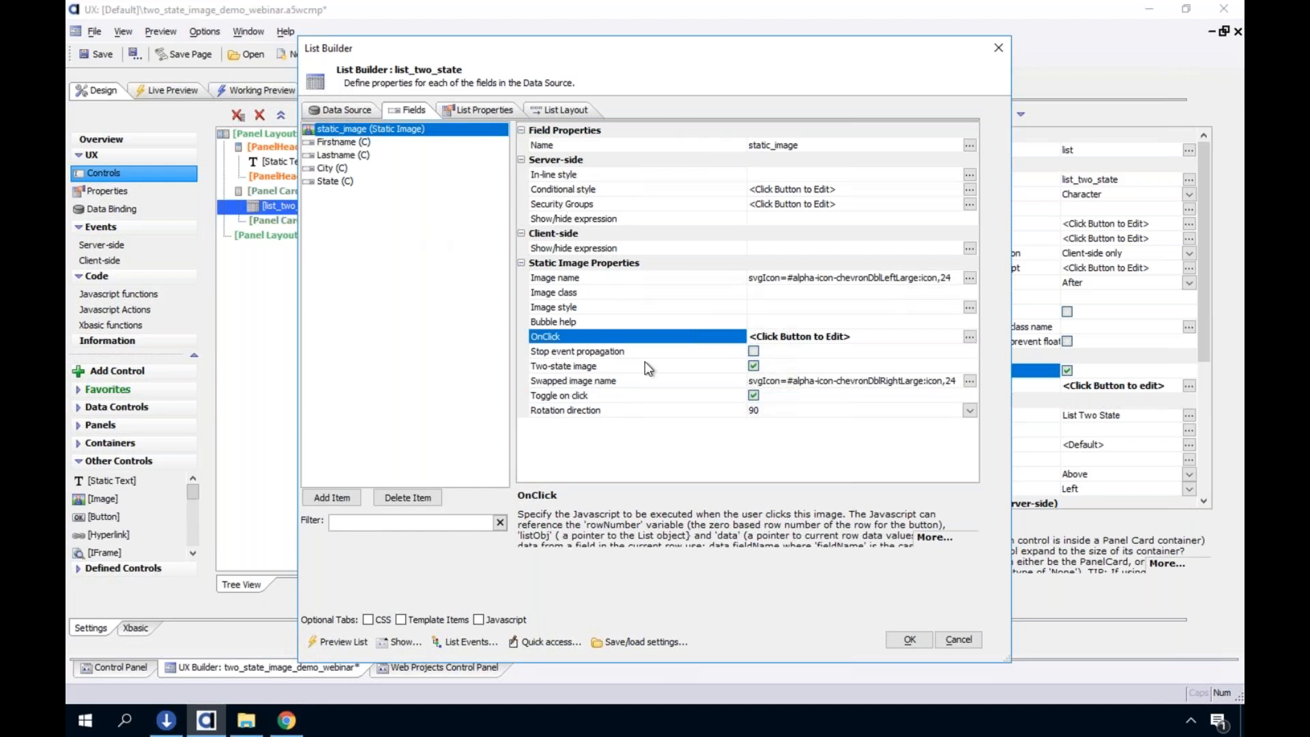
pyautogui.click(584, 367)
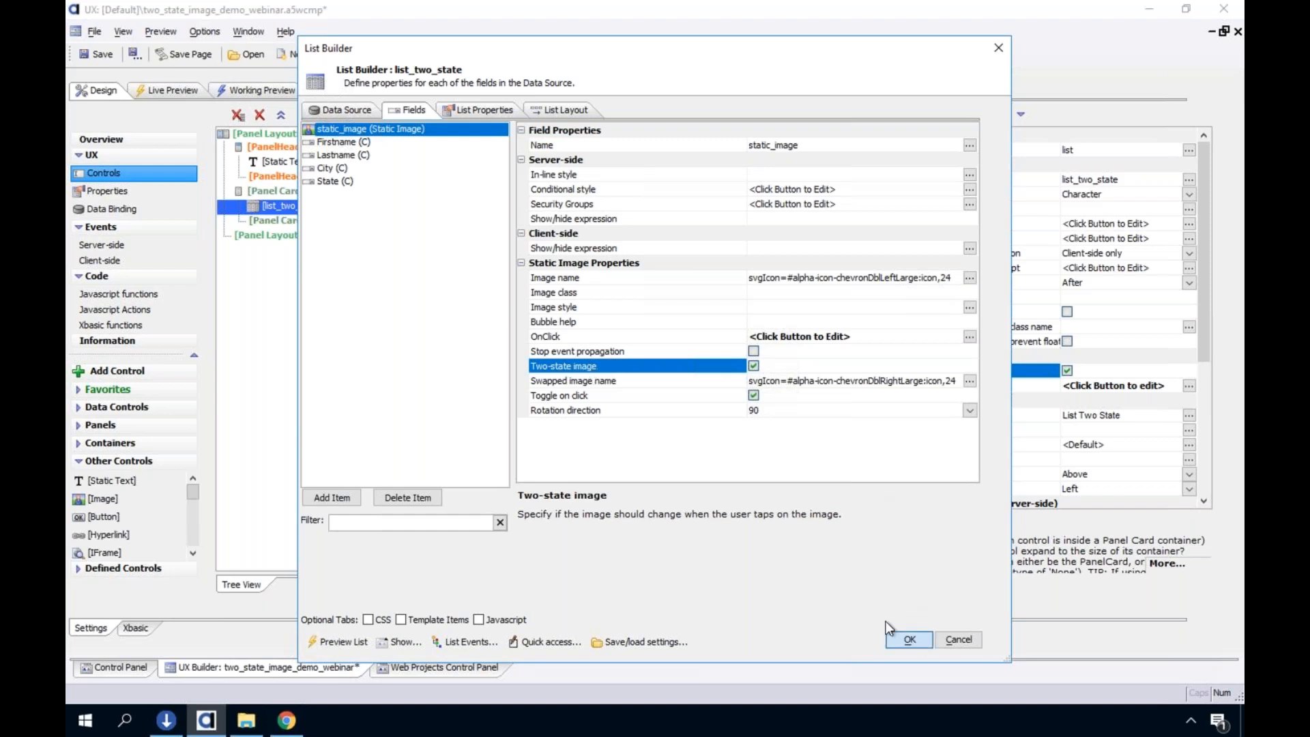
pyautogui.click(915, 636)
# Switch to Chrome and find the Two-state images entry in the Alpha Software release notes
pyautogui.click(287, 720)
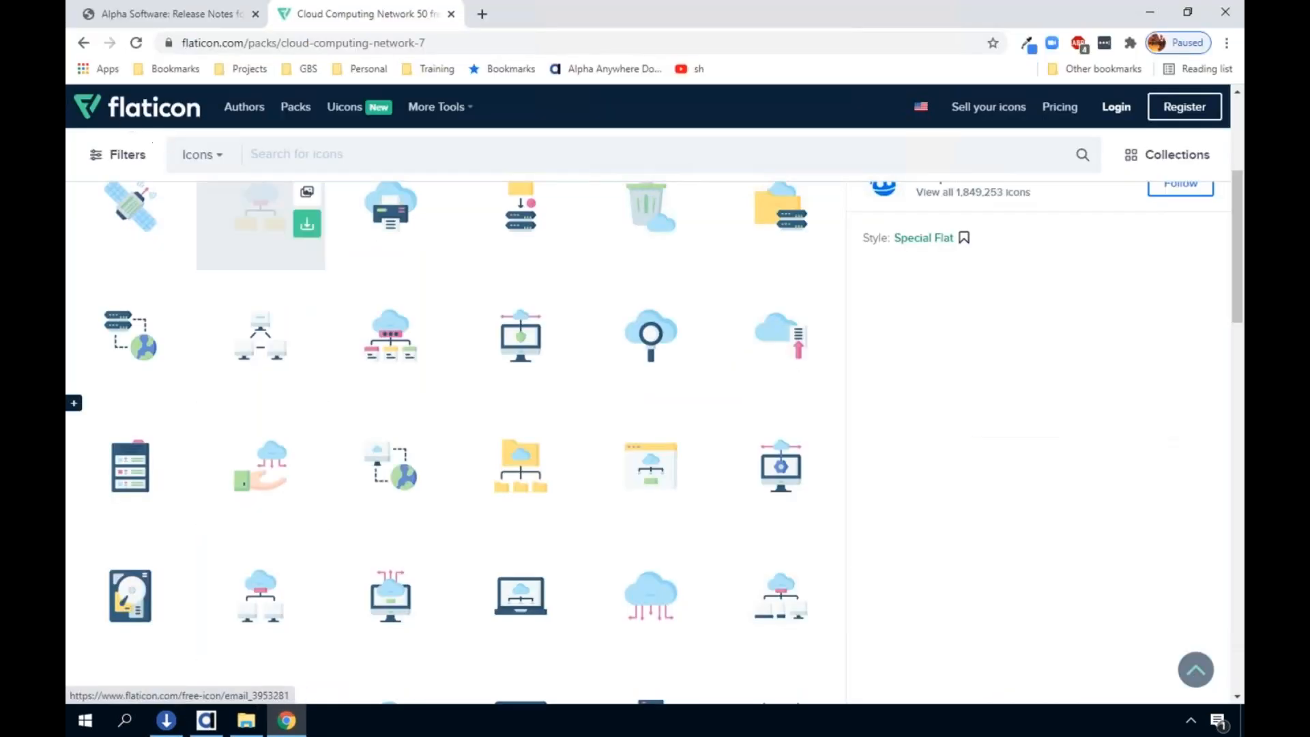
pyautogui.click(140, 15)
pyautogui.scroll(-4, 217, 378)
pyautogui.scroll(4, 285, 643)
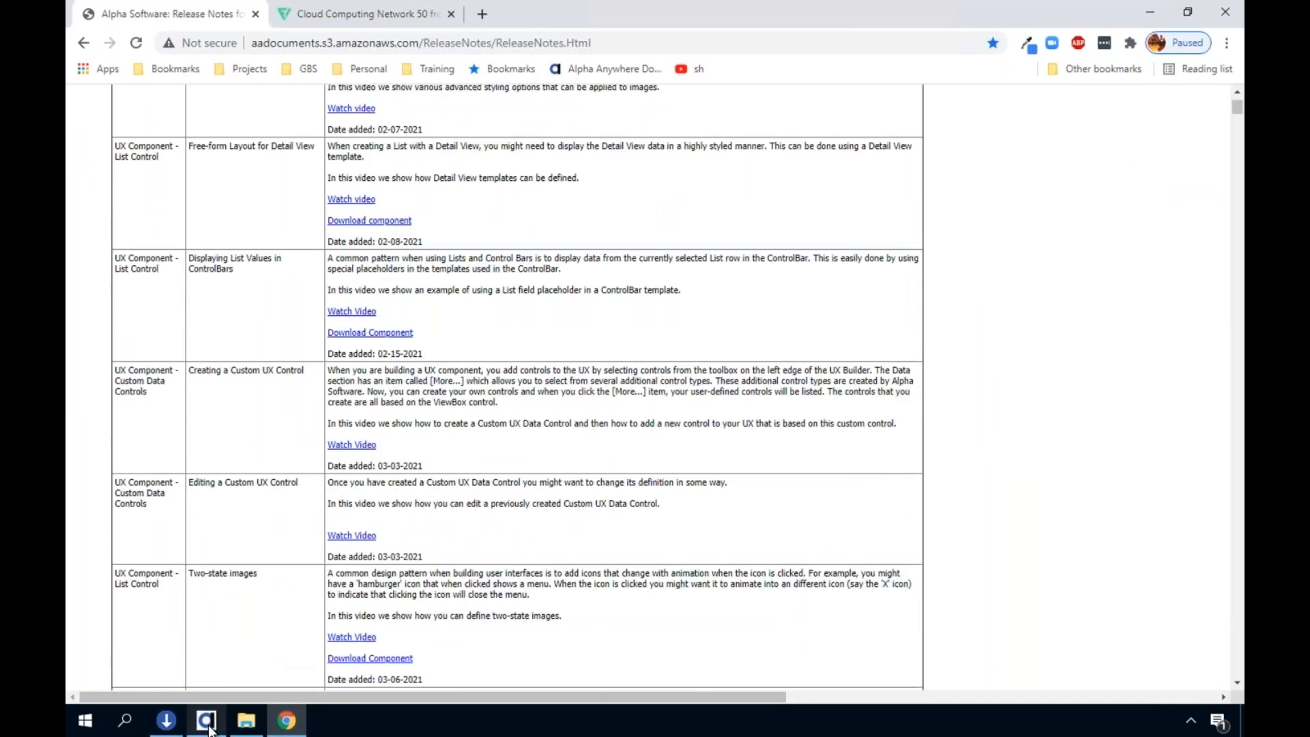
# Switch back to Alpha Anywhere and create a new blank UX web component from the Web Projects Control Panel
pyautogui.click(206, 721)
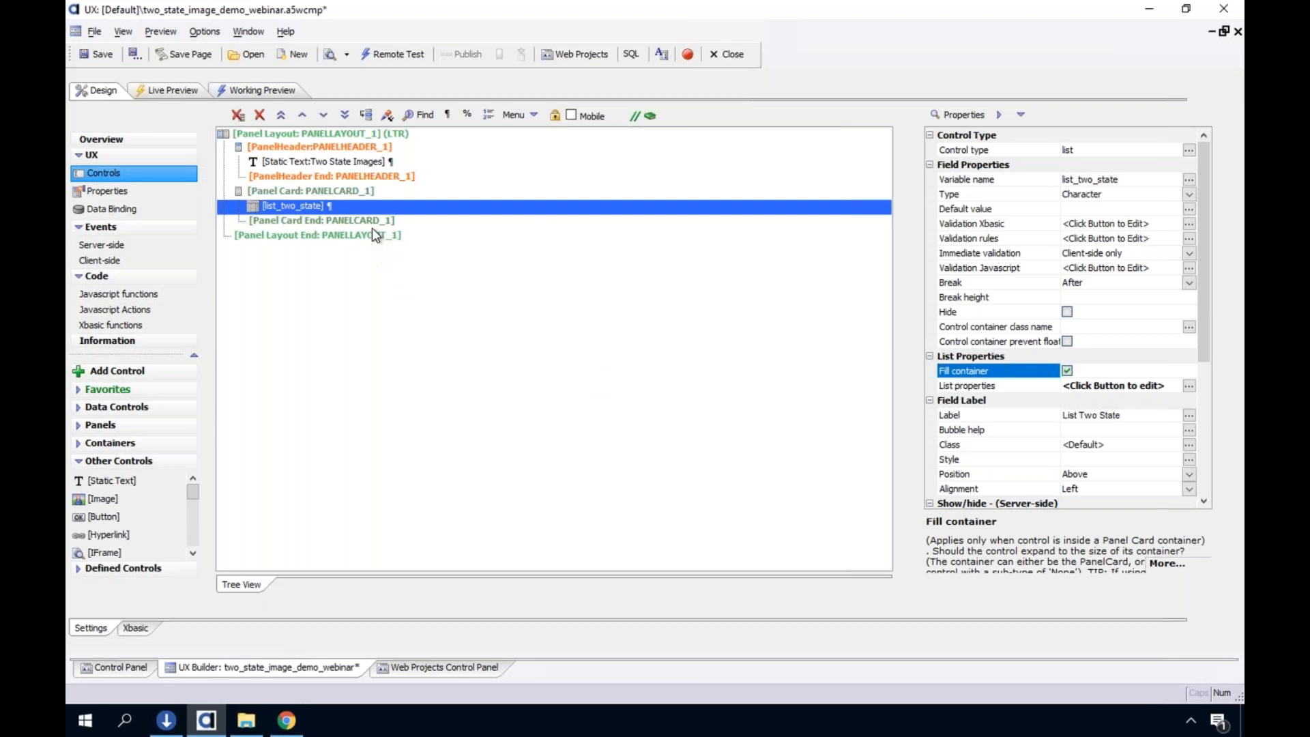
pyautogui.click(437, 666)
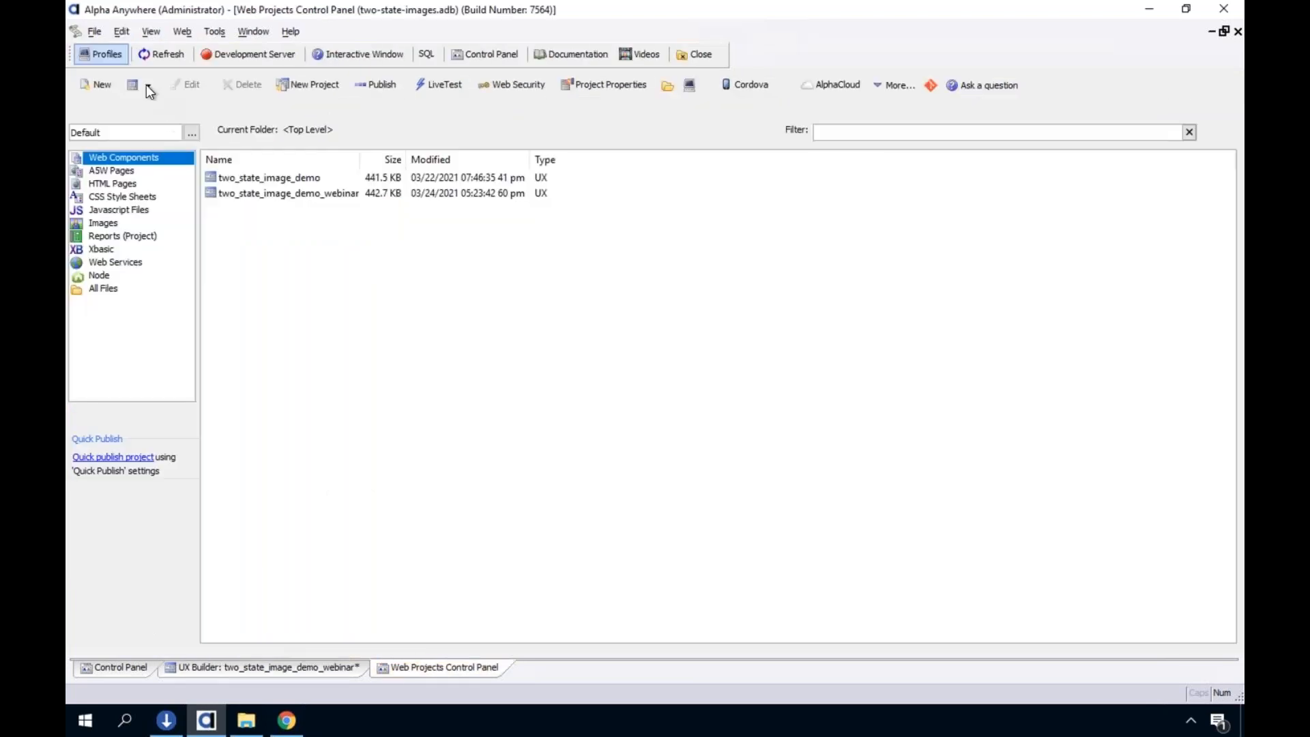
pyautogui.click(95, 82)
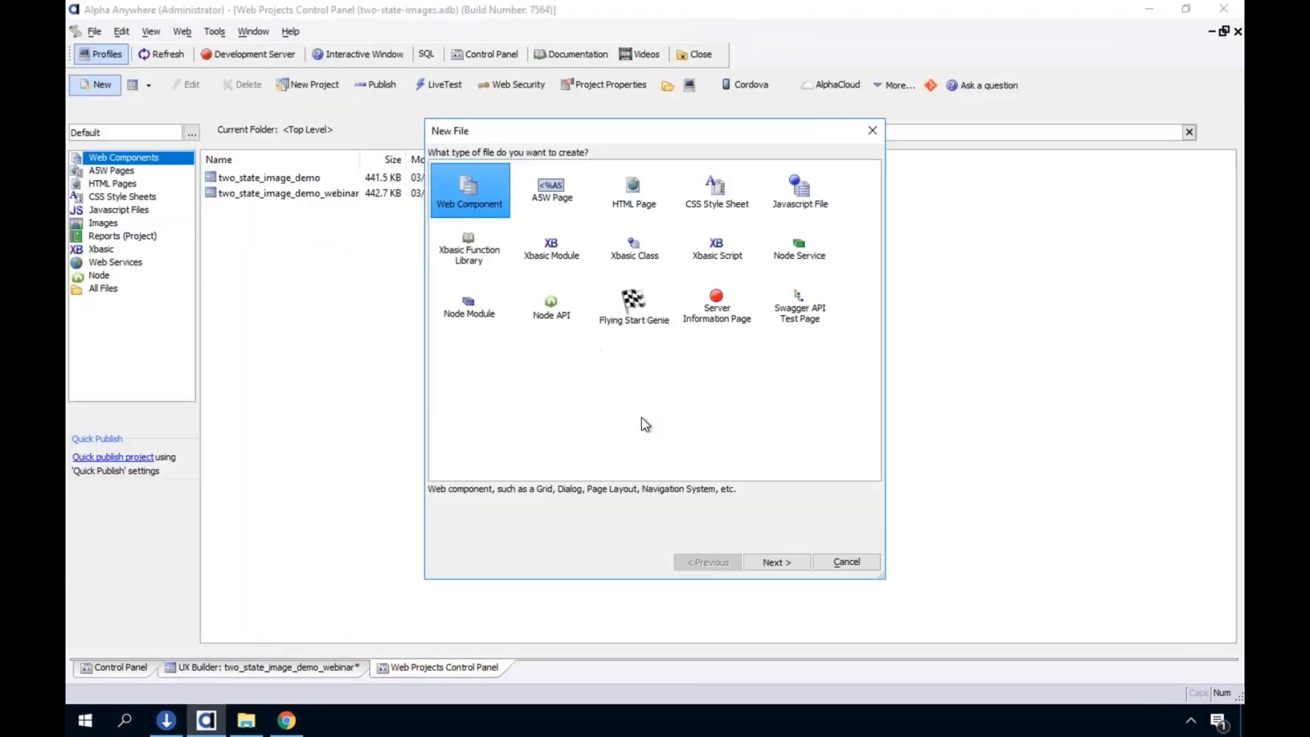
pyautogui.click(774, 561)
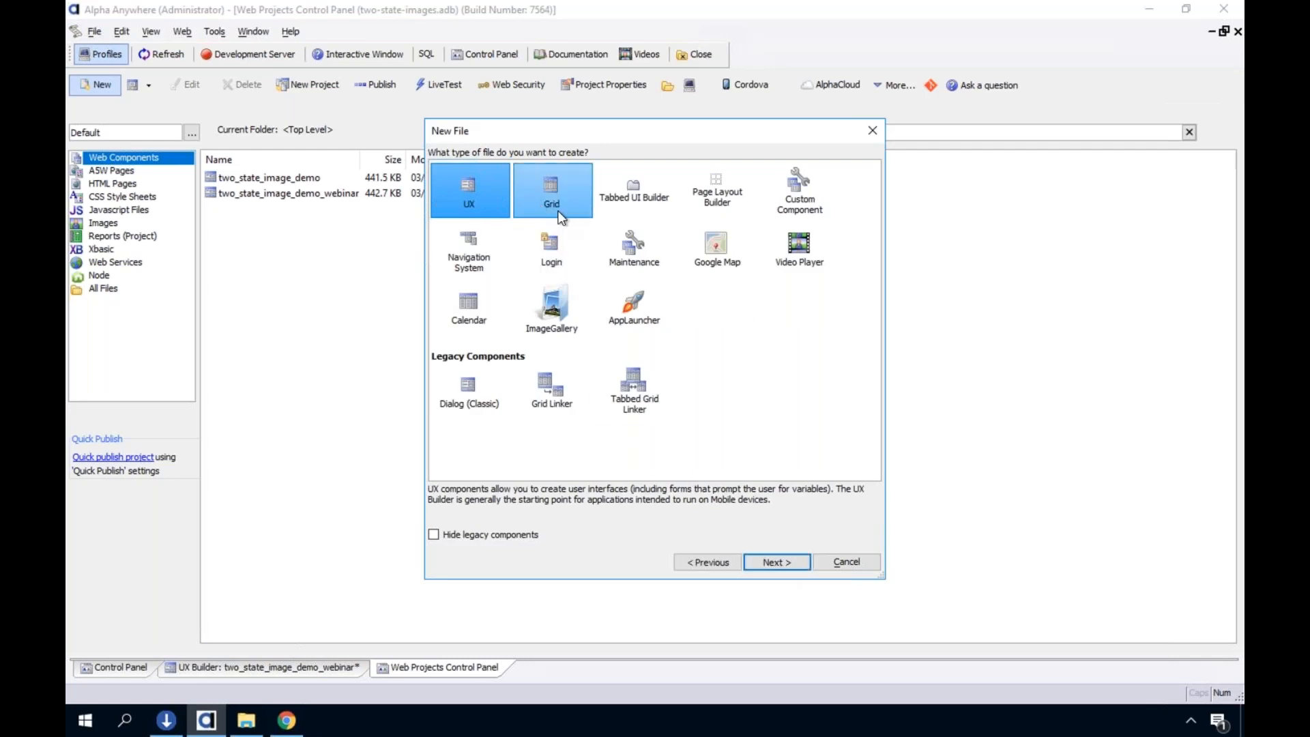
pyautogui.click(776, 562)
pyautogui.click(833, 578)
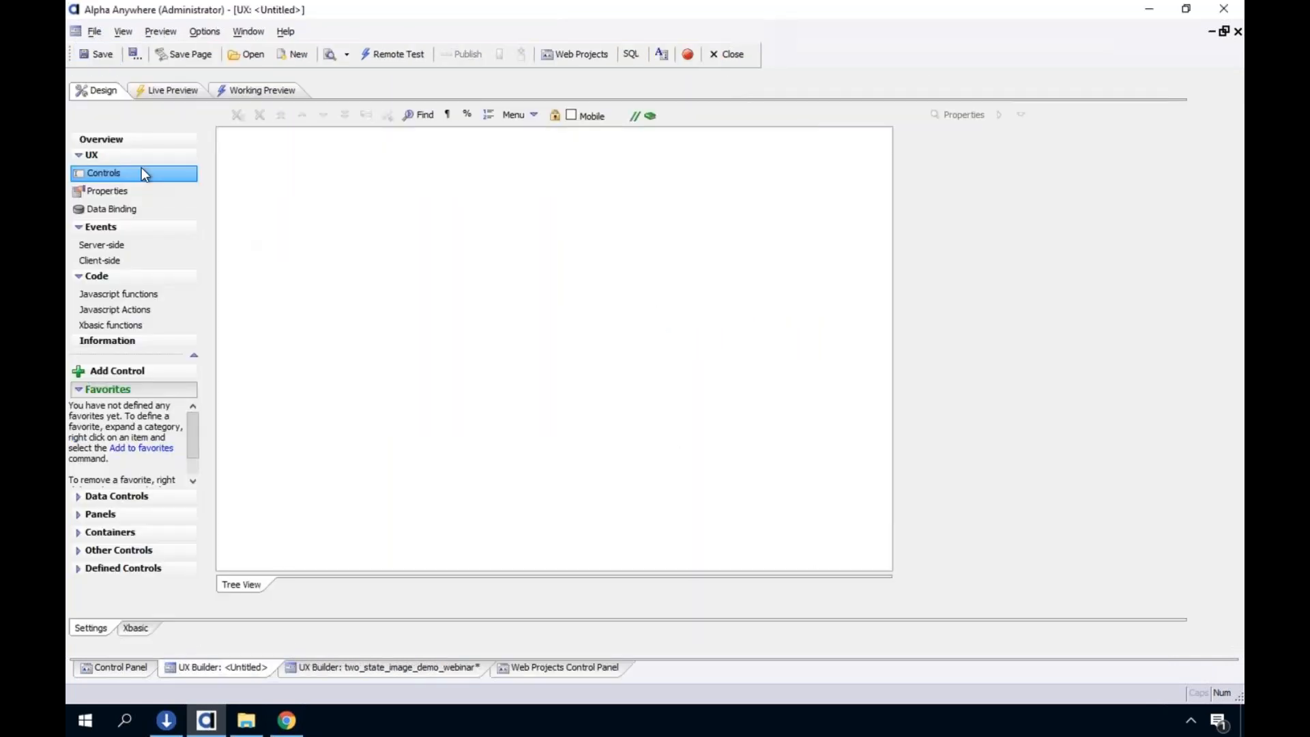
# Add a ViewBox control named vb1 to the new UX component
pyautogui.click(125, 368)
pyautogui.write('vi')
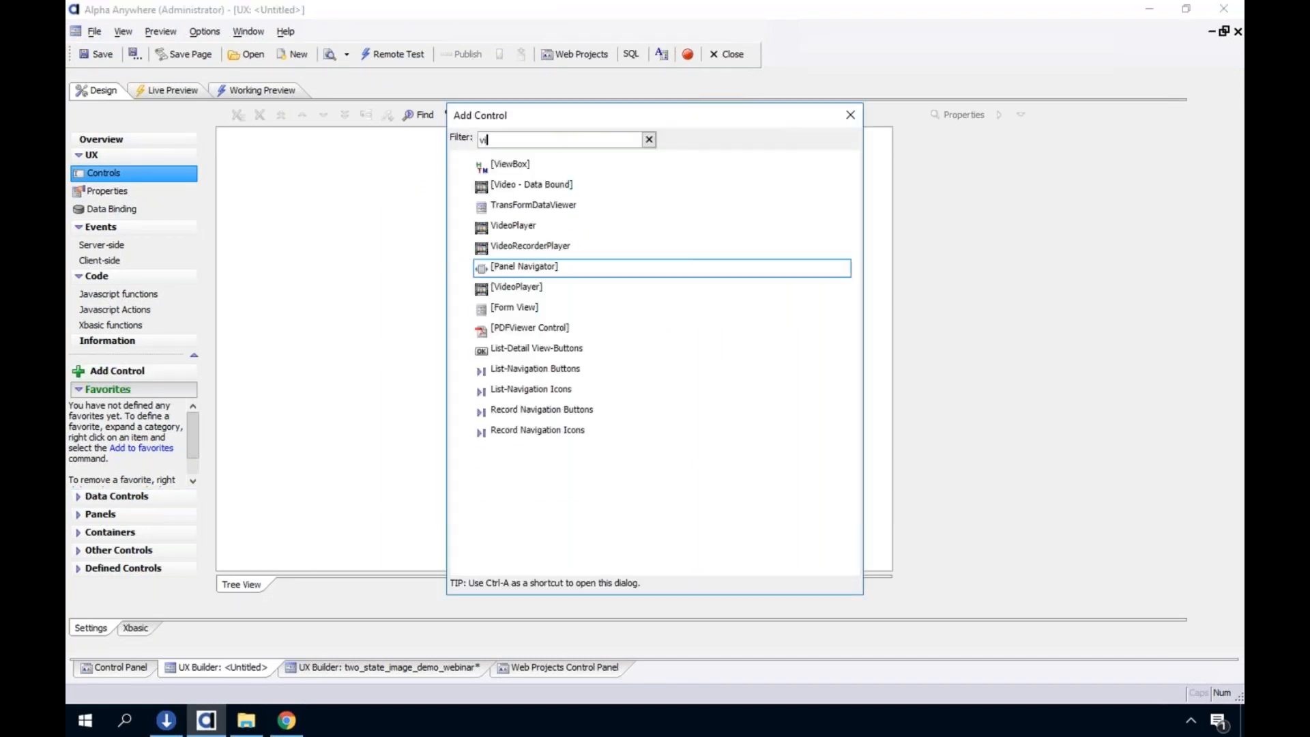
pyautogui.click(536, 171)
pyautogui.write('vb1')
pyautogui.click(850, 545)
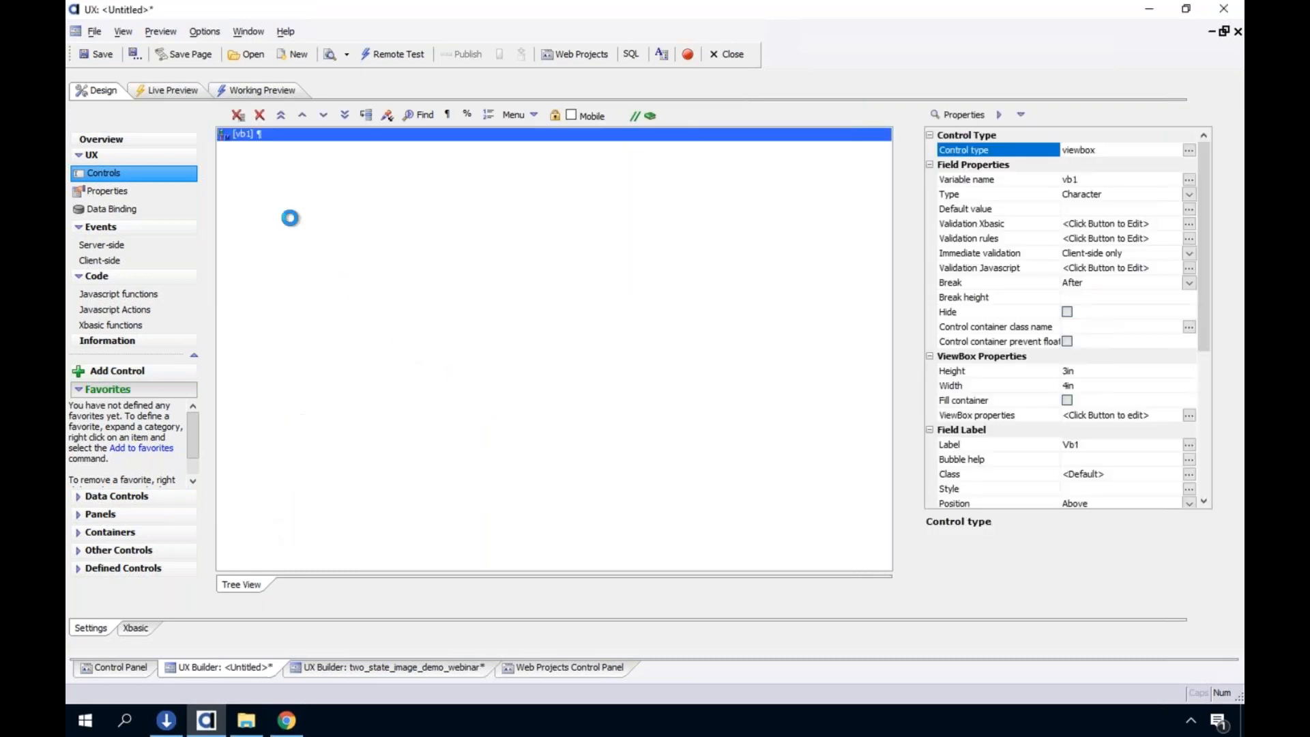
# Look through the property settings of the vb1 ViewBox control
pyautogui.click(1201, 428)
pyautogui.click(1030, 403)
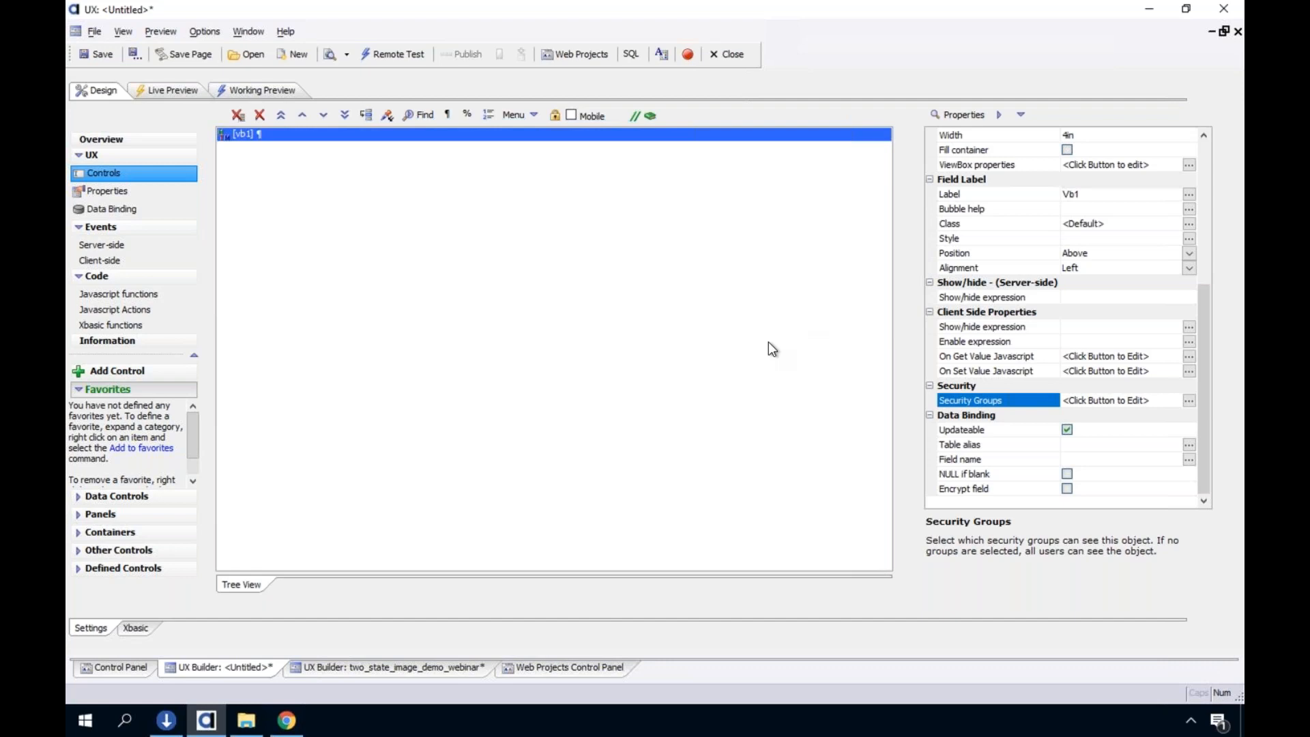
# Load the List of States sample into the vb1 ViewBox, save it and check the component in the working preview
pyautogui.doubleClick(487, 136)
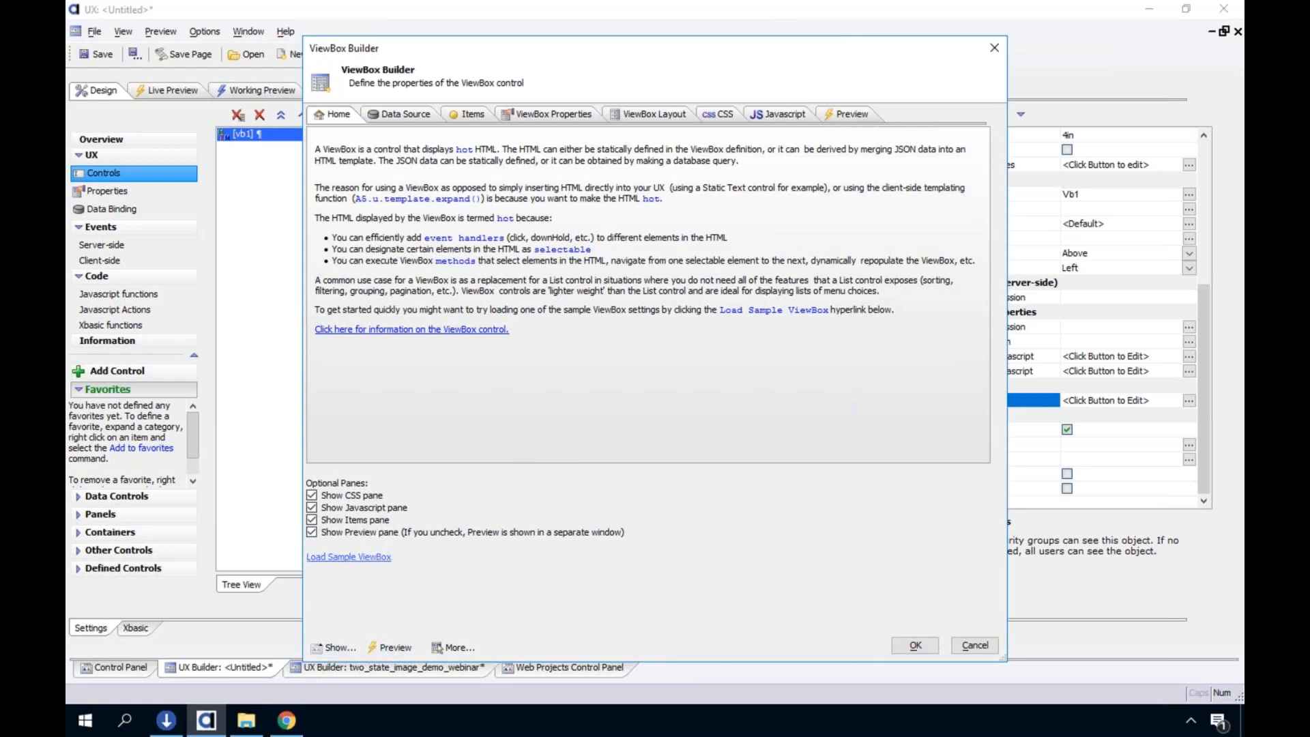
pyautogui.click(349, 557)
pyautogui.click(440, 406)
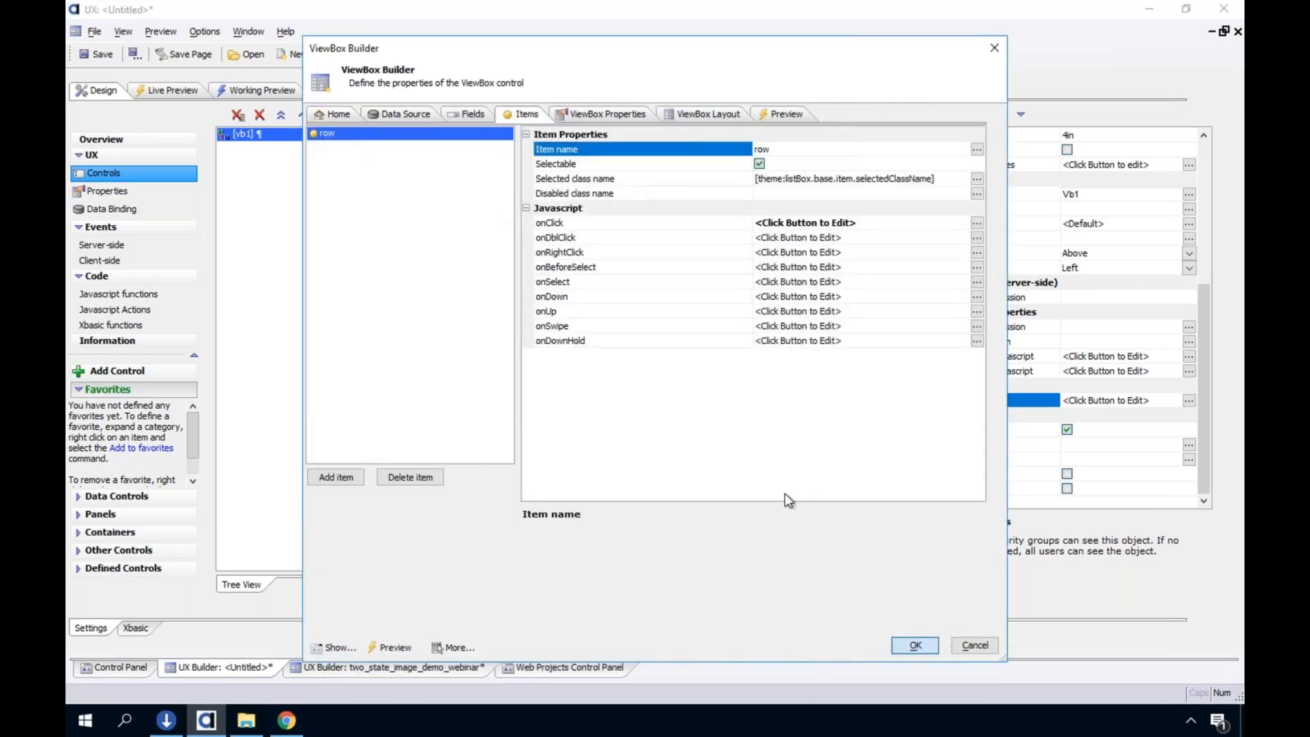
pyautogui.press('Return')
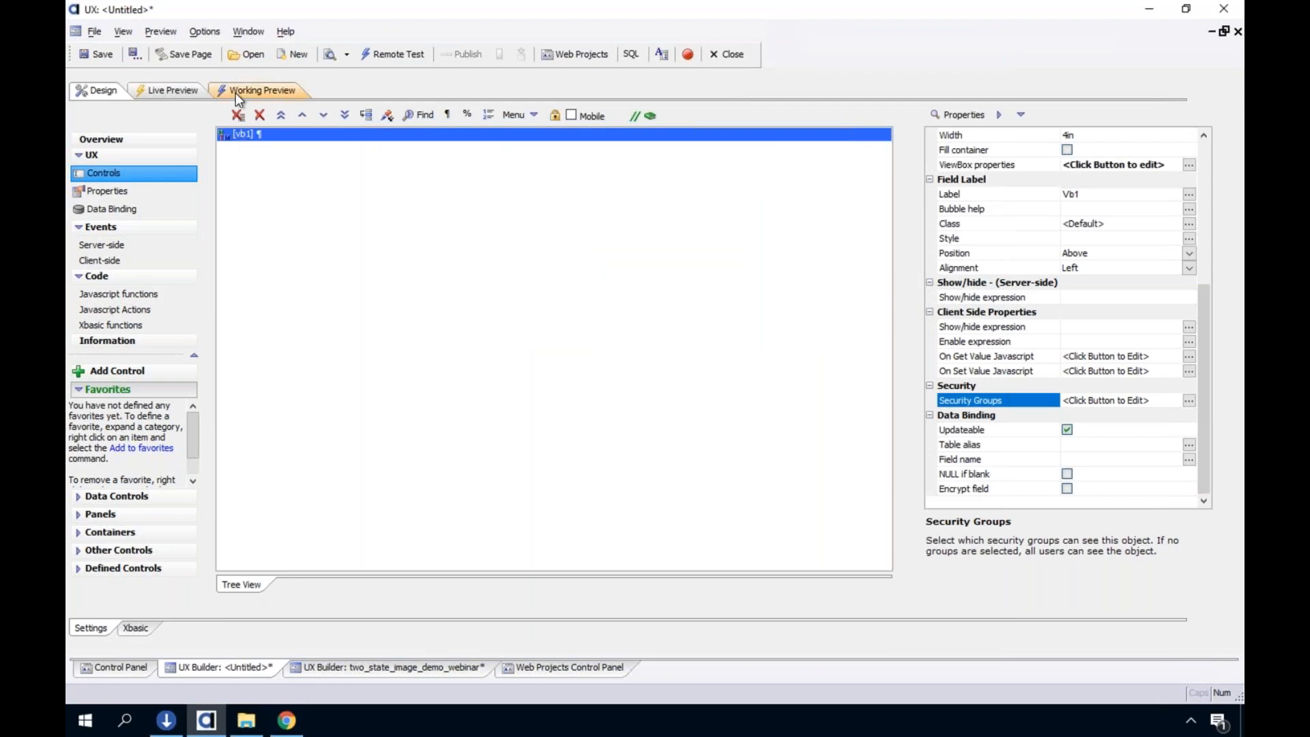
pyautogui.click(236, 93)
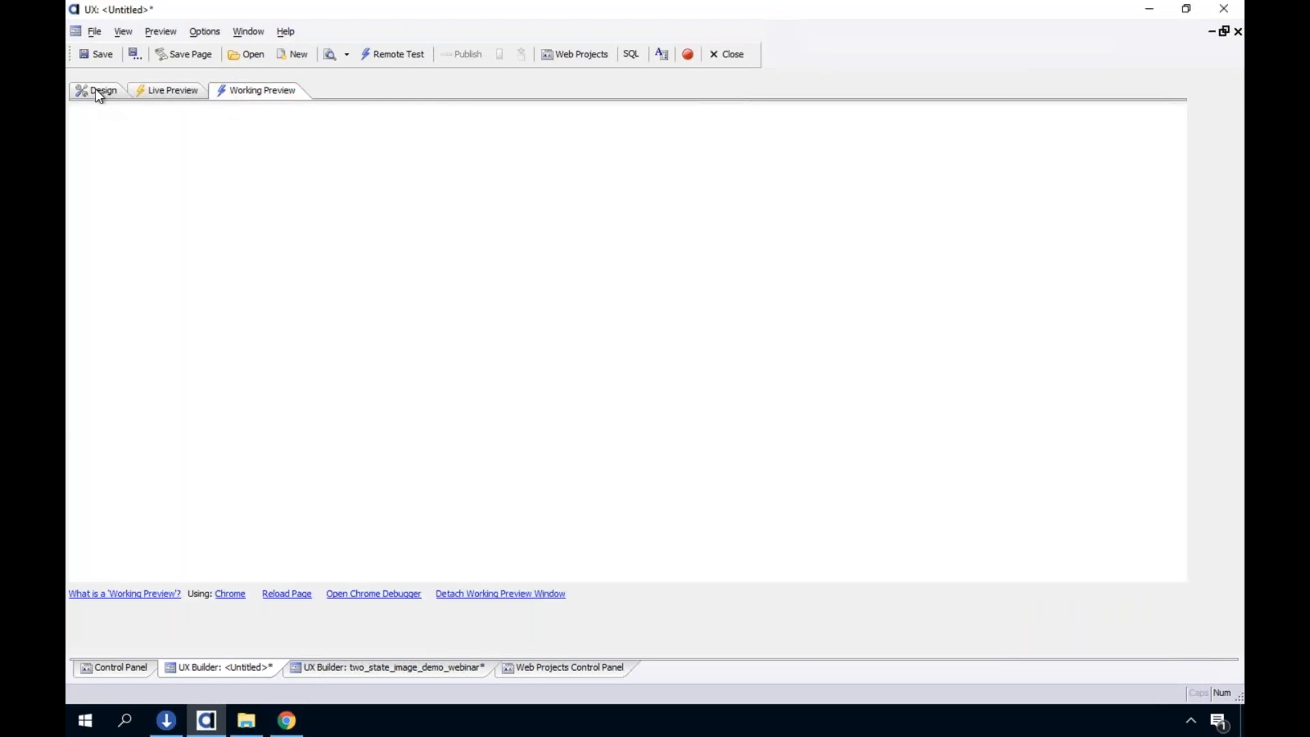
pyautogui.click(100, 94)
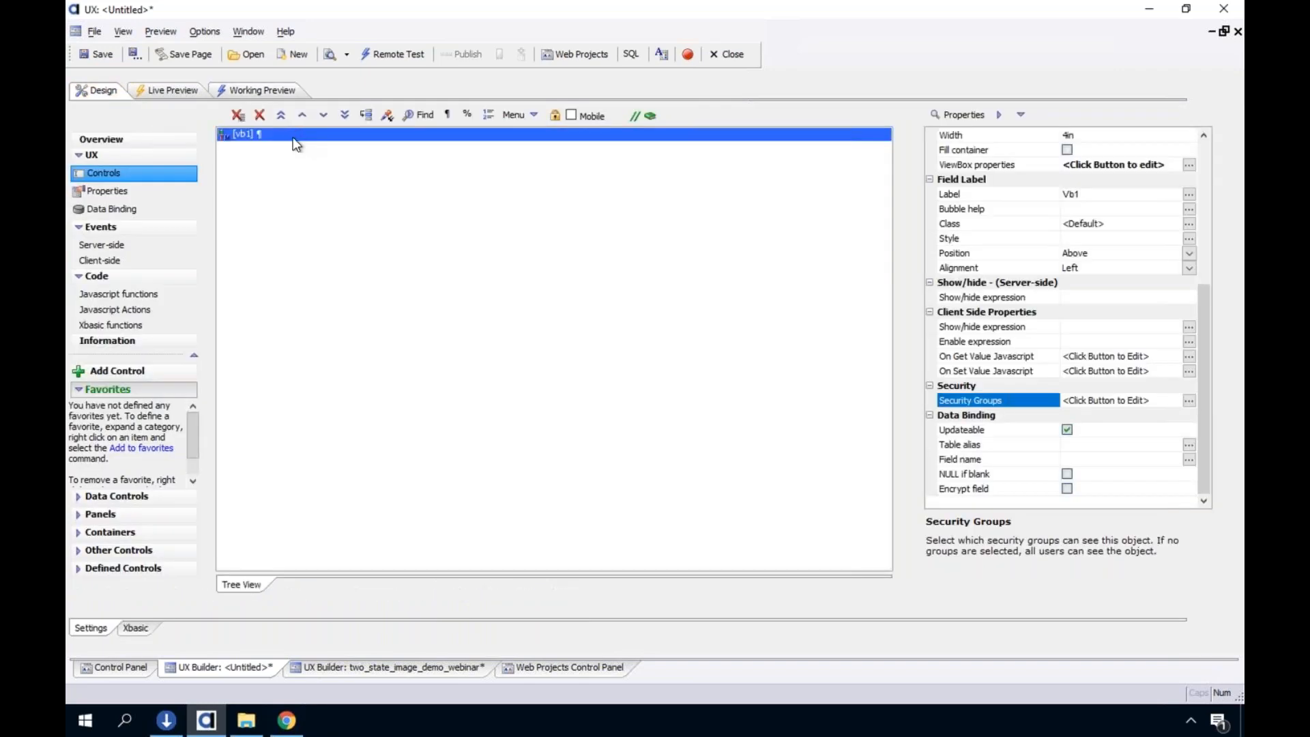
# Reopen the vb1 ViewBox definition, look at its show, export and import options, and exit without saving
pyautogui.doubleClick(294, 136)
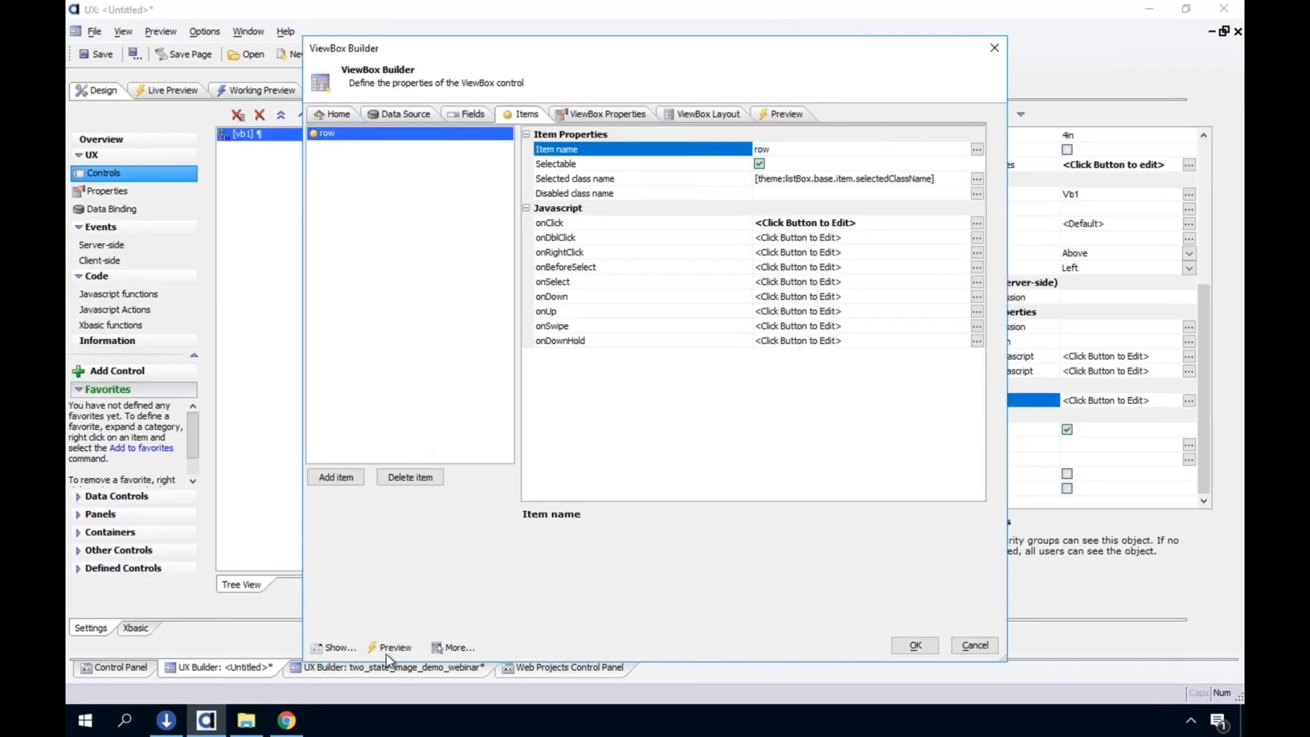
pyautogui.click(440, 645)
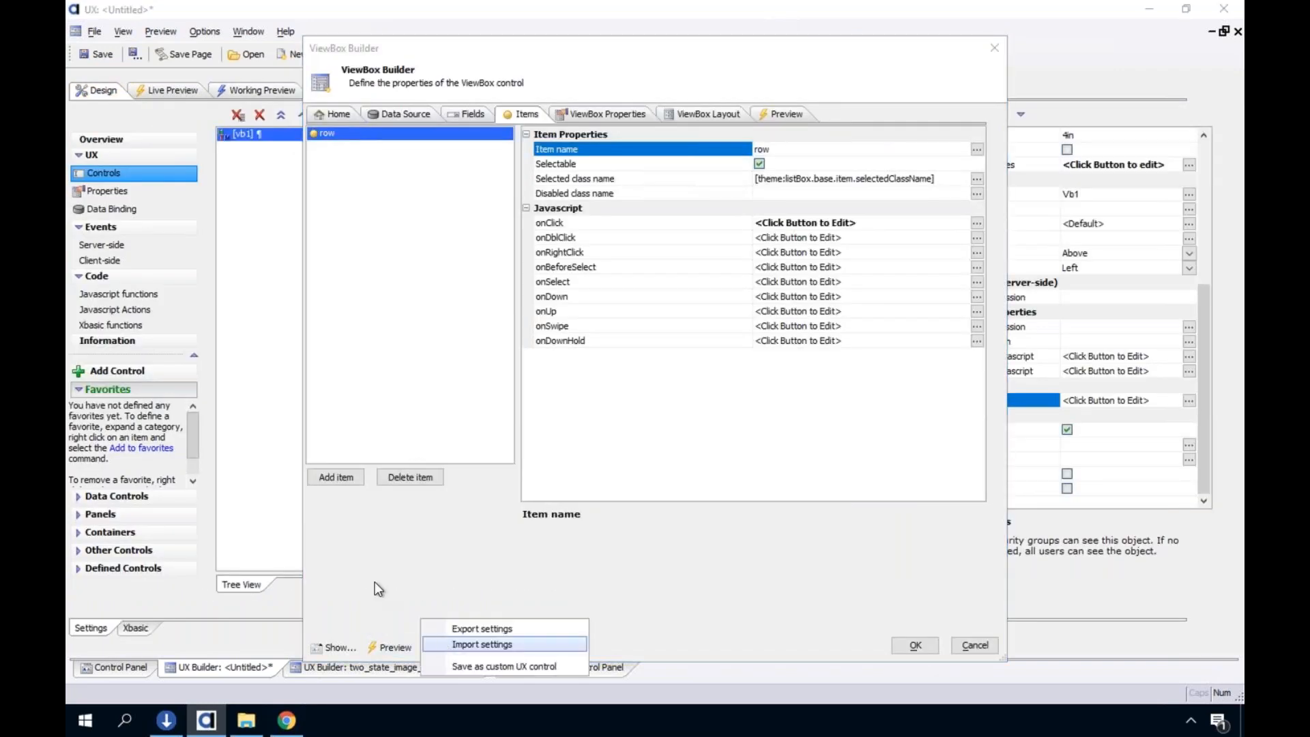
pyautogui.click(371, 622)
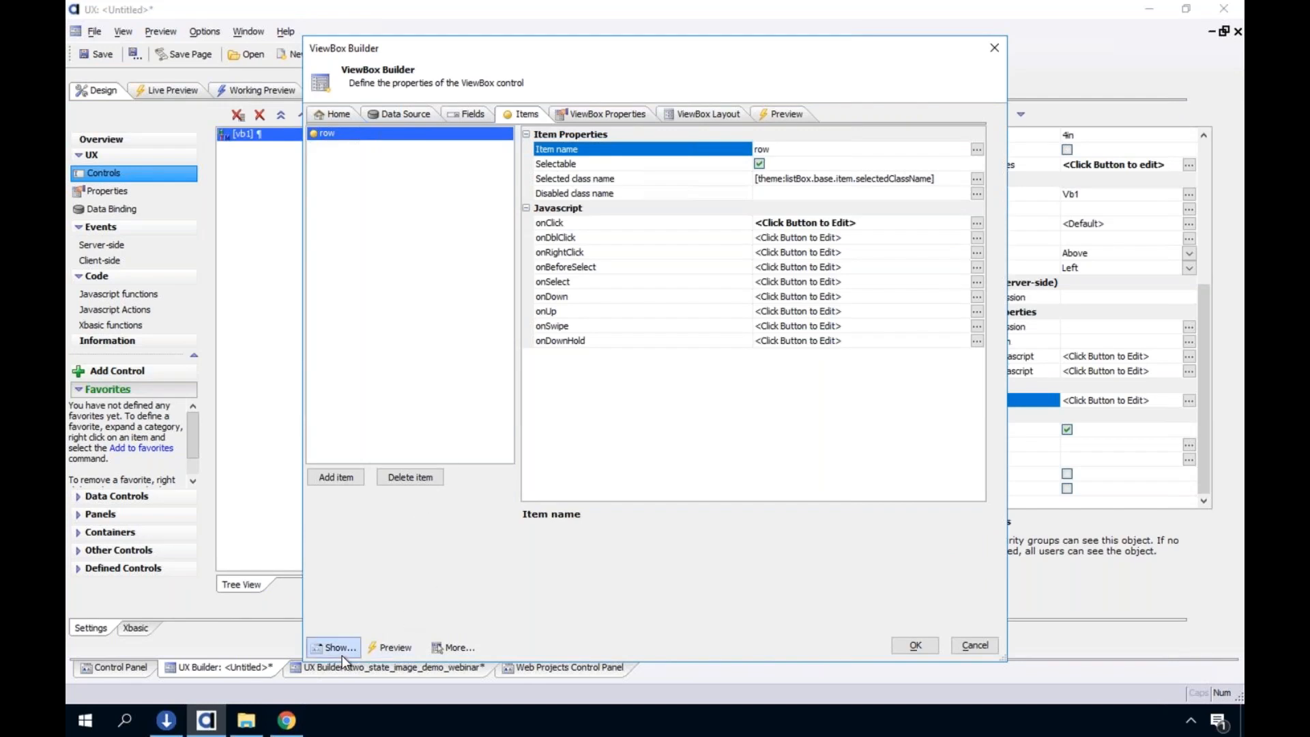
pyautogui.click(440, 645)
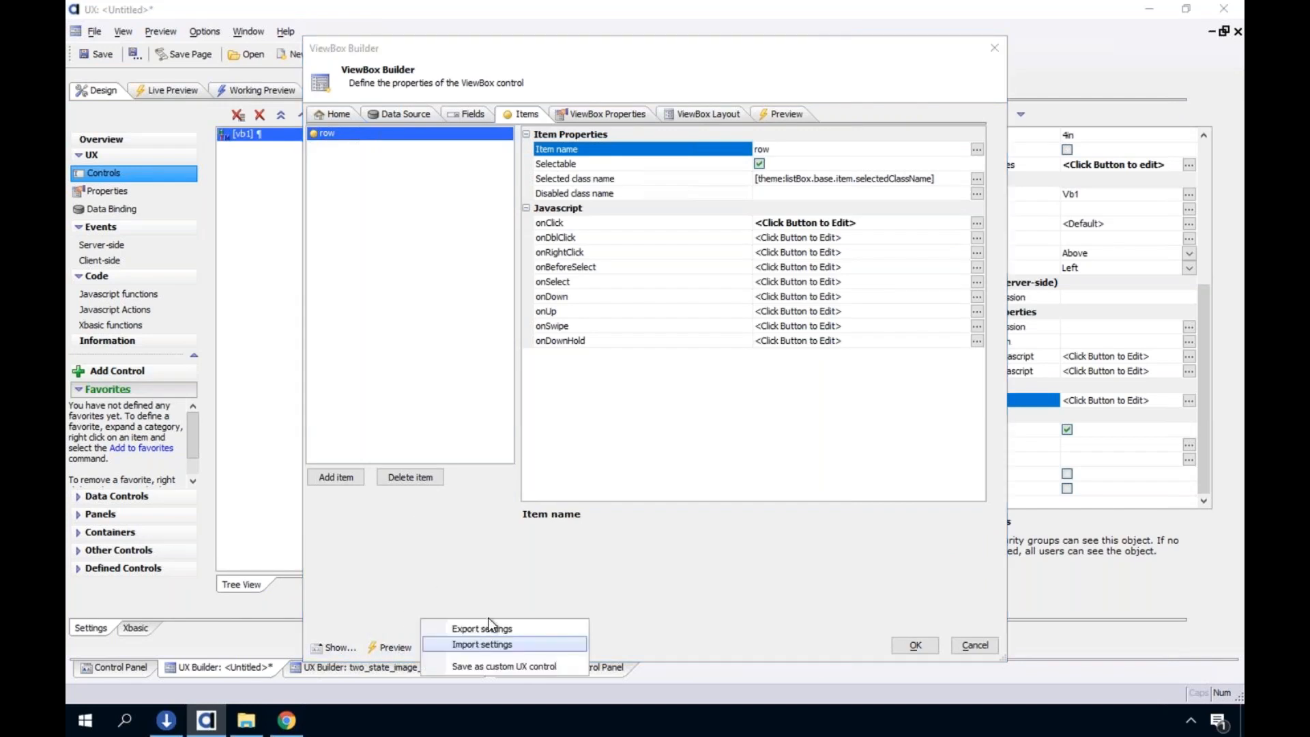
pyautogui.click(350, 651)
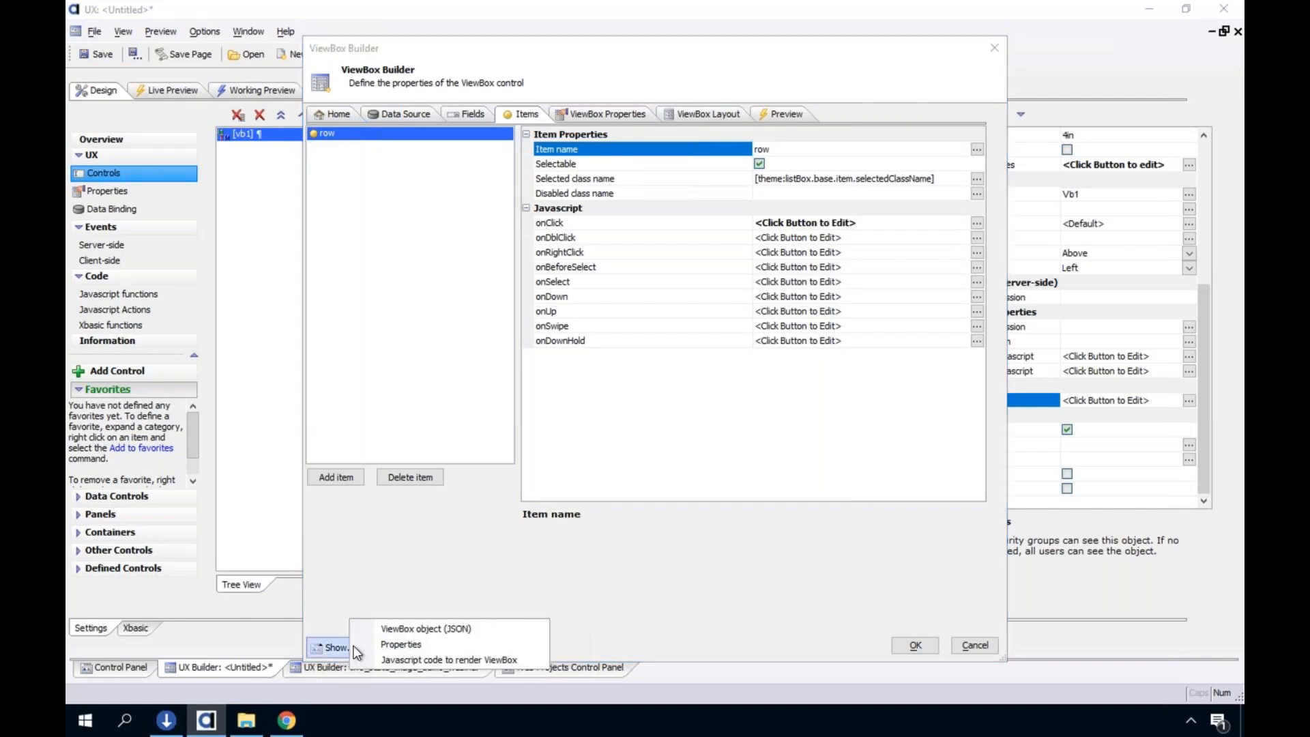
pyautogui.click(940, 631)
pyautogui.press('Escape')
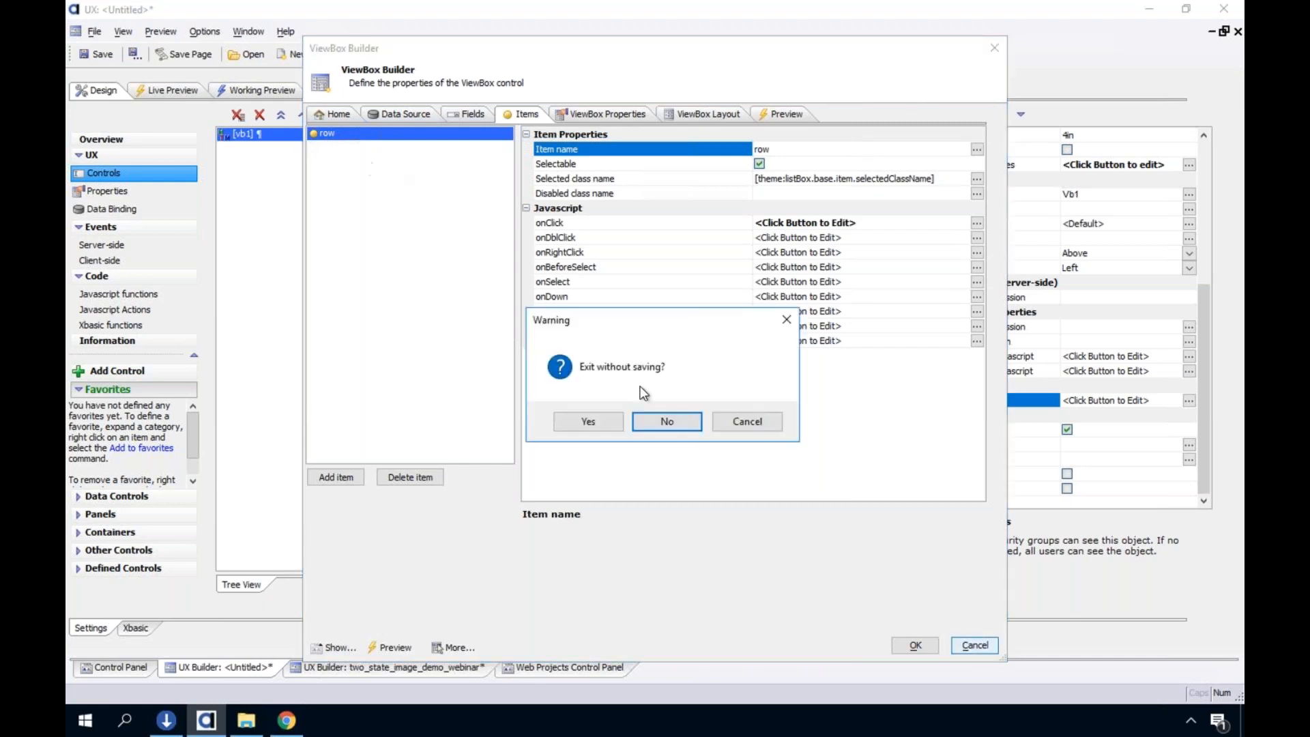
pyautogui.click(598, 427)
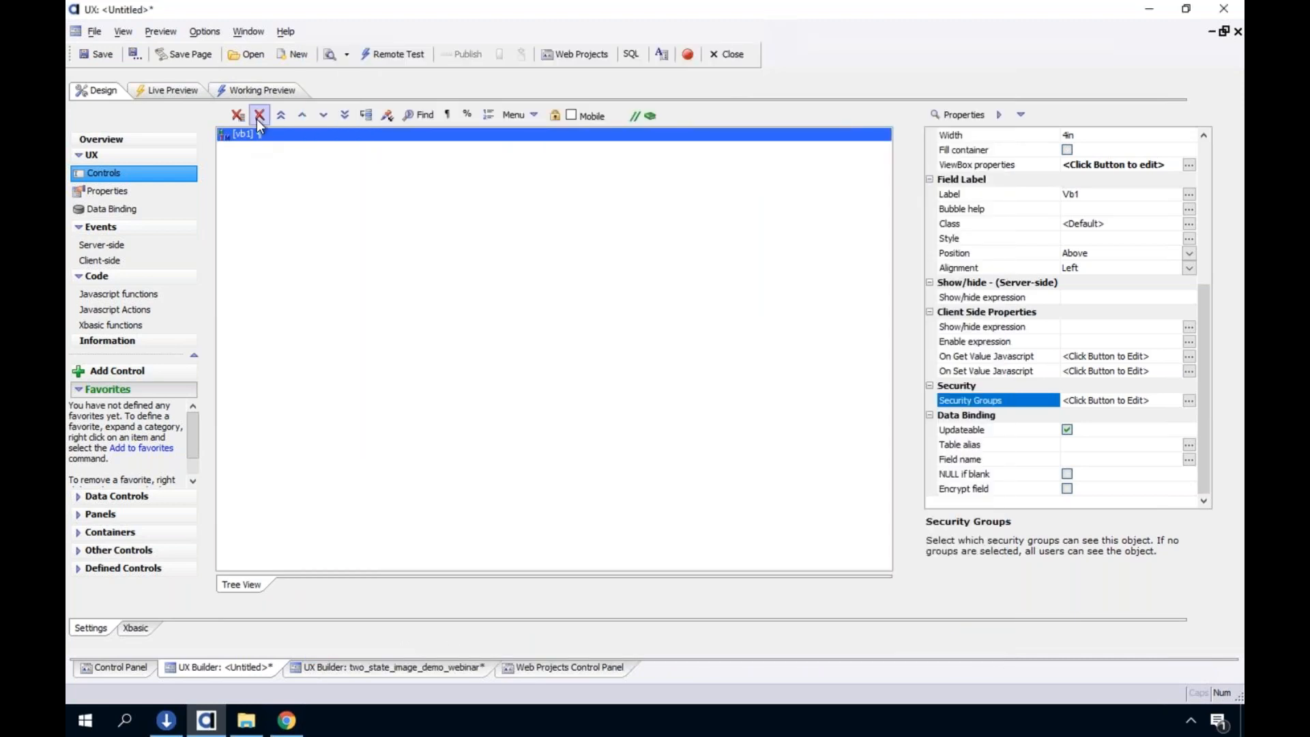
# Delete the vb1 control and add a fresh ViewBox control named vb1 in its place
pyautogui.click(256, 119)
pyautogui.click(671, 397)
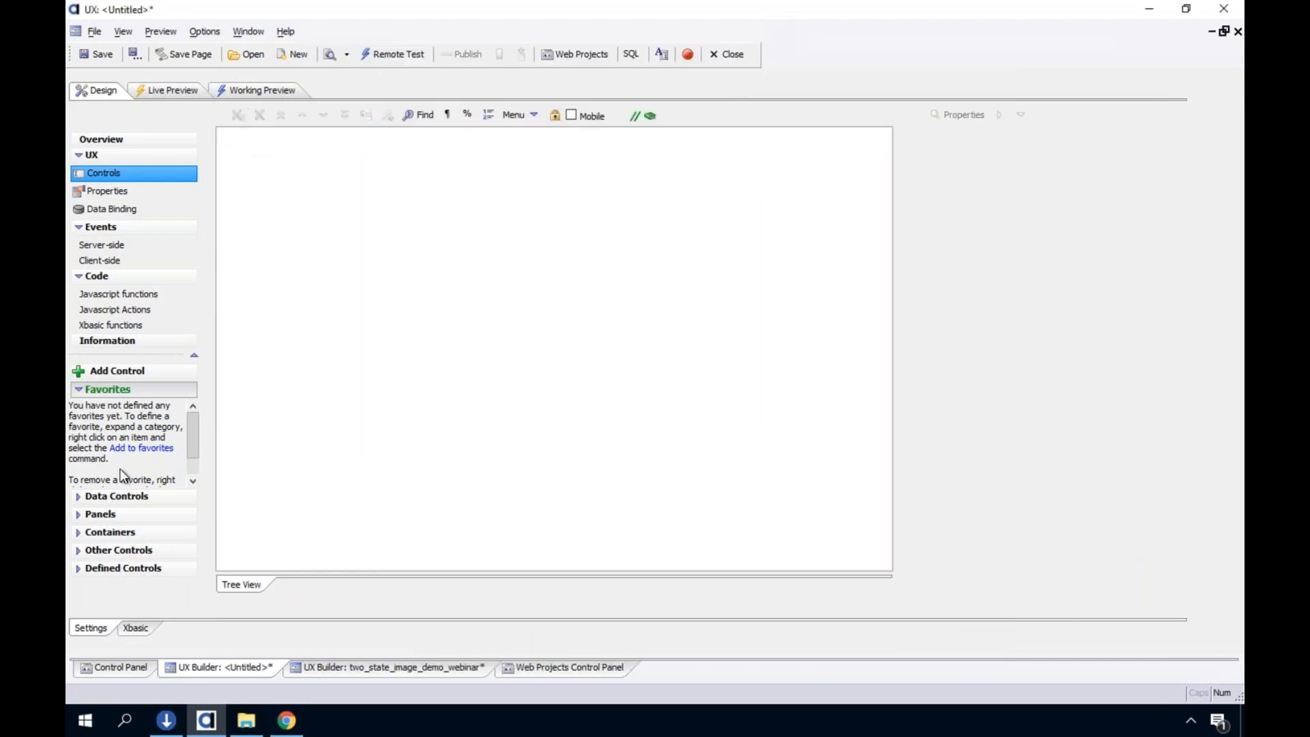
pyautogui.click(113, 370)
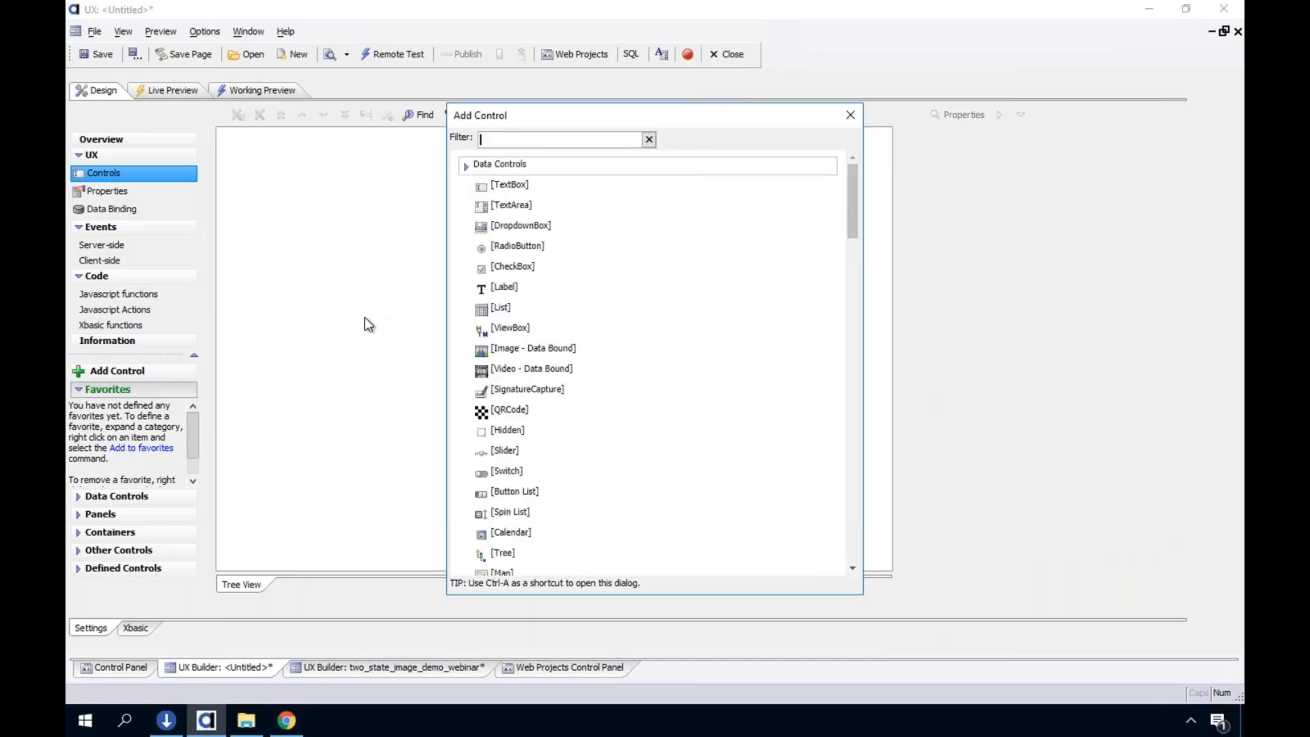
pyautogui.write('vb1')
pyautogui.press('BackSpace')
pyautogui.press('BackSpace')
pyautogui.press('BackSpace')
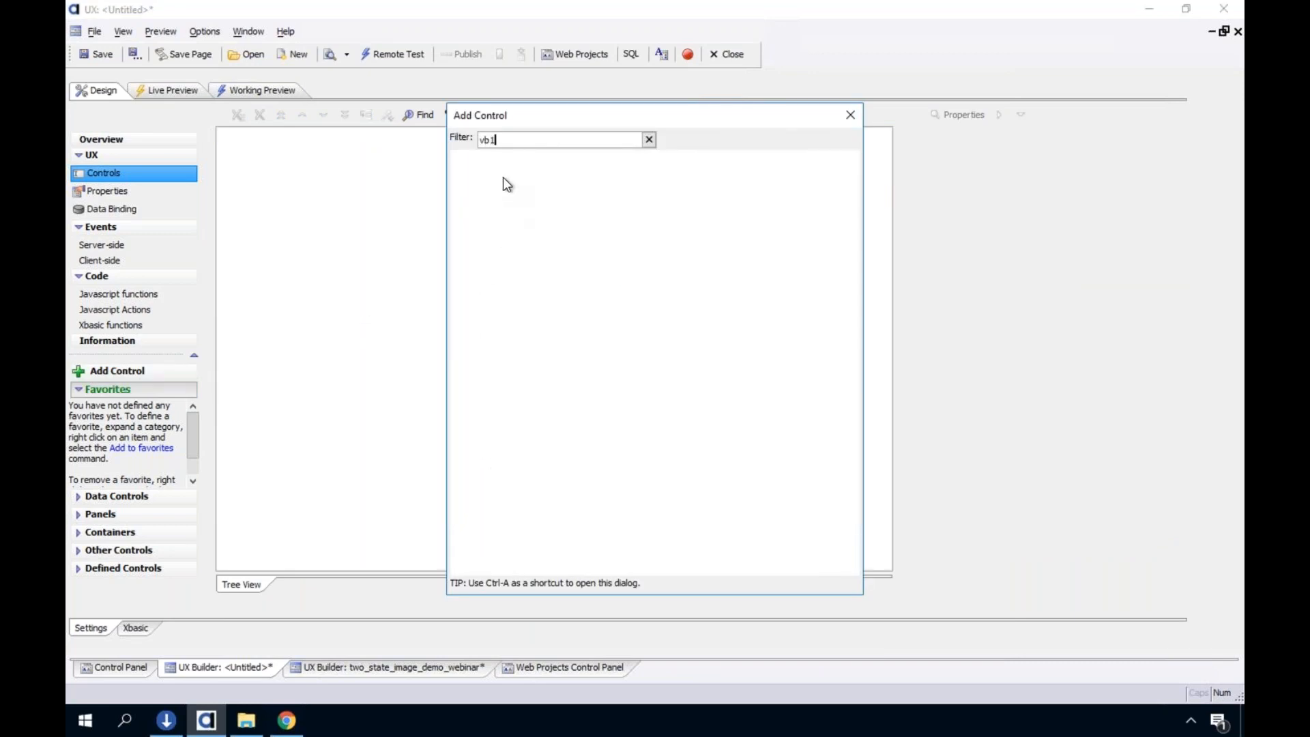
pyautogui.write('vuiew')
pyautogui.press('BackSpace')
pyautogui.press('BackSpace')
pyautogui.press('BackSpace')
pyautogui.press('BackSpace')
pyautogui.press('BackSpace')
pyautogui.write('view')
pyautogui.doubleClick(531, 168)
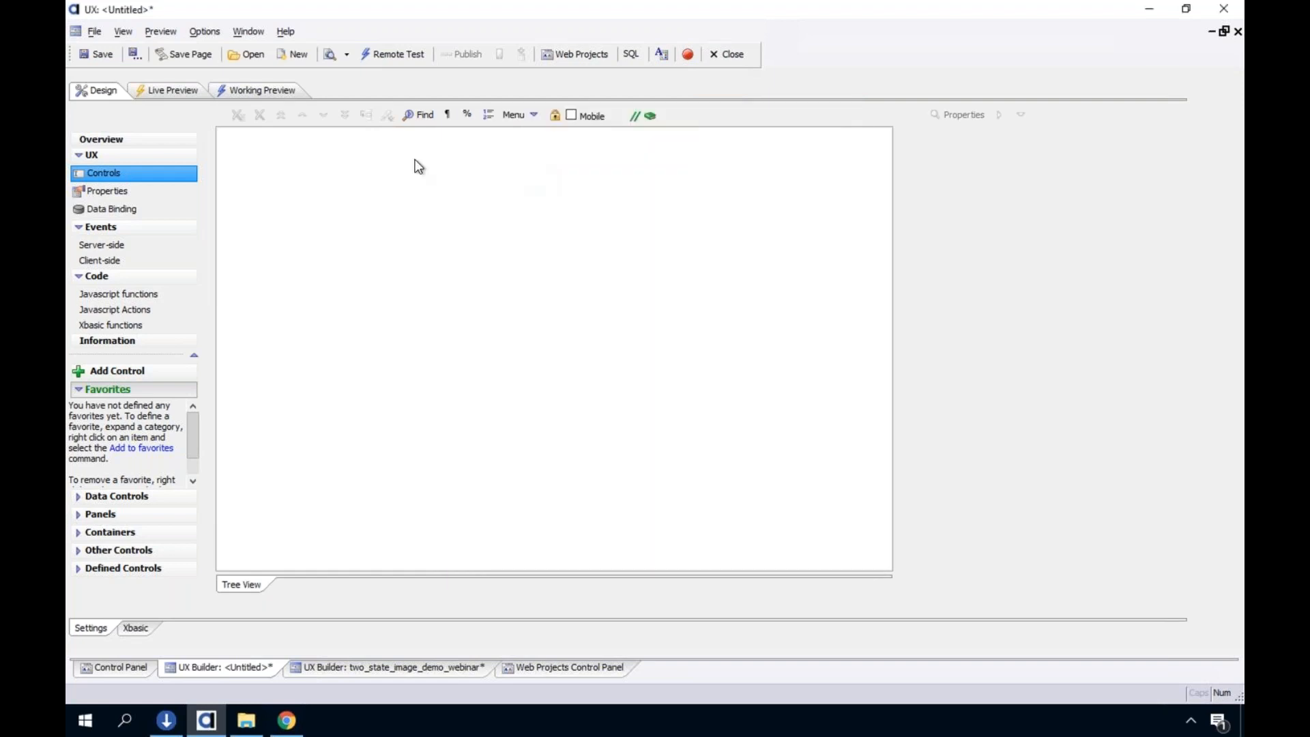
pyautogui.write('vb1')
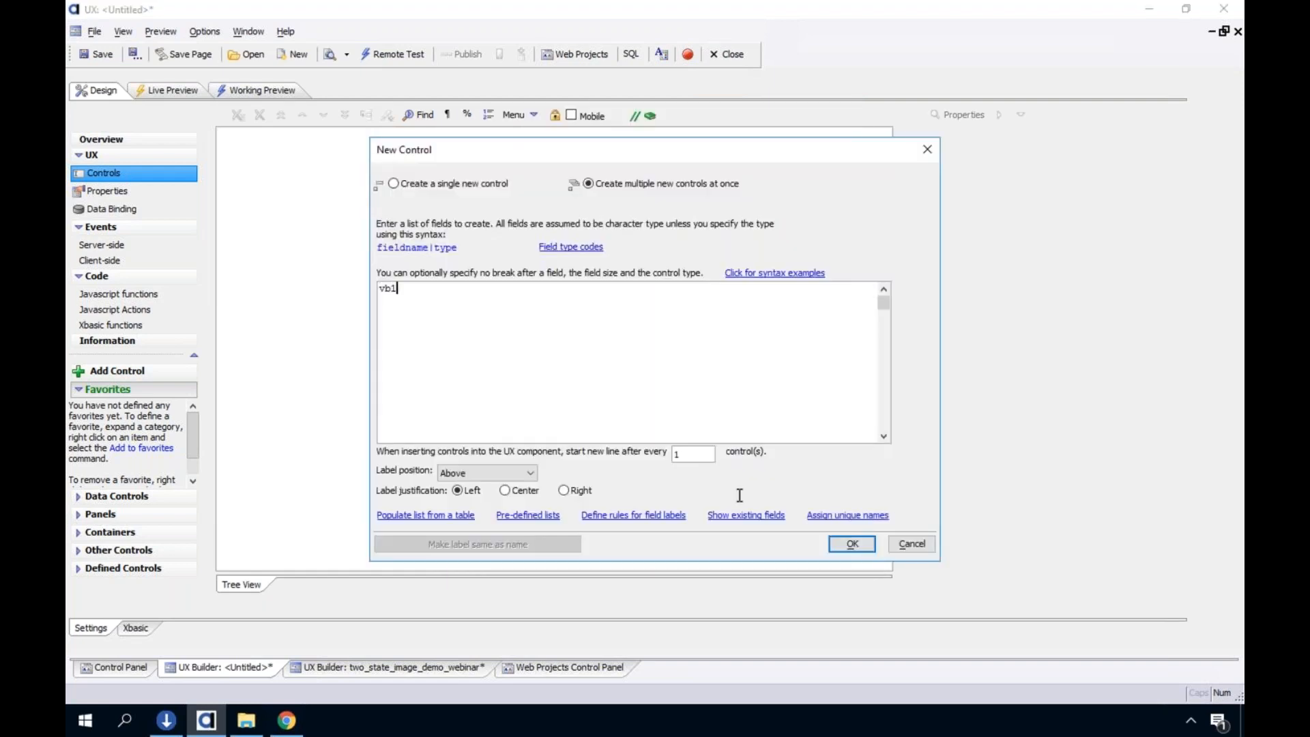
pyautogui.click(852, 543)
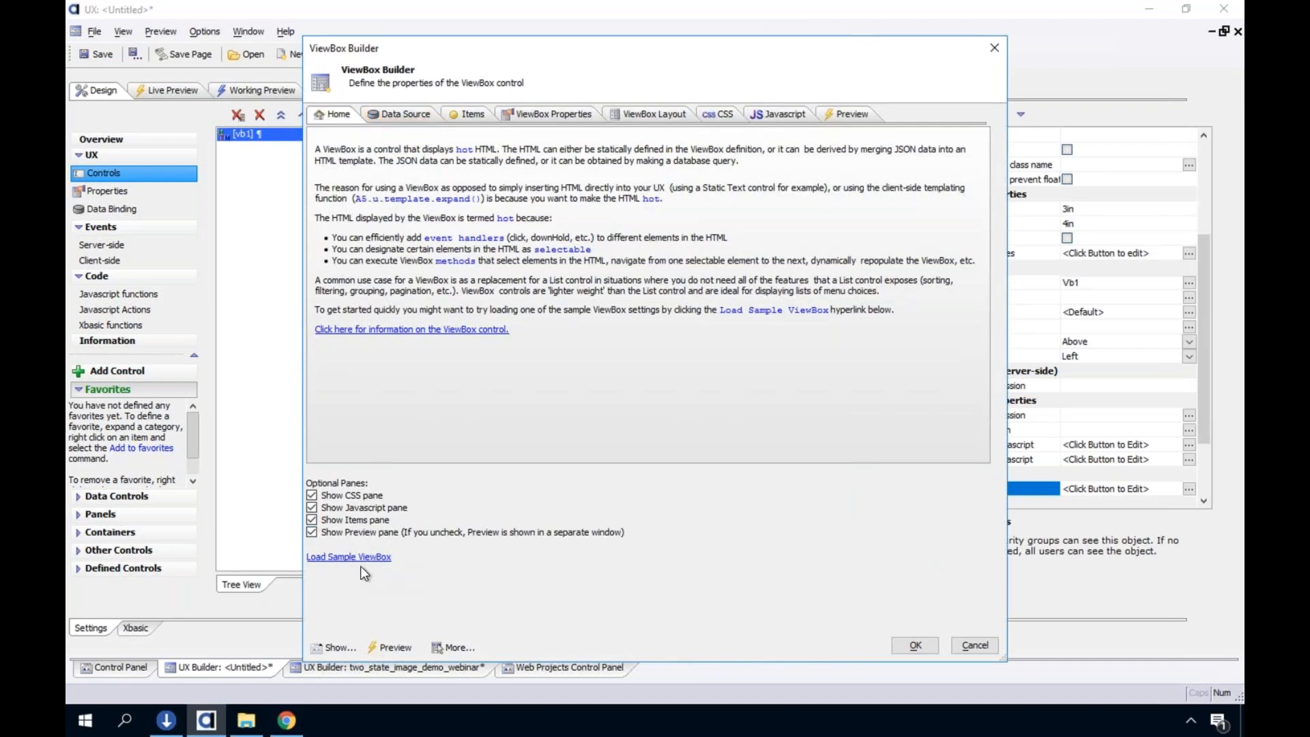
# Hide the Preview, Items, Javascript and CSS panes of the ViewBox Builder and show all four again
pyautogui.click(312, 532)
pyautogui.click(311, 532)
pyautogui.click(311, 532)
pyautogui.click(312, 520)
pyautogui.click(312, 507)
pyautogui.click(312, 495)
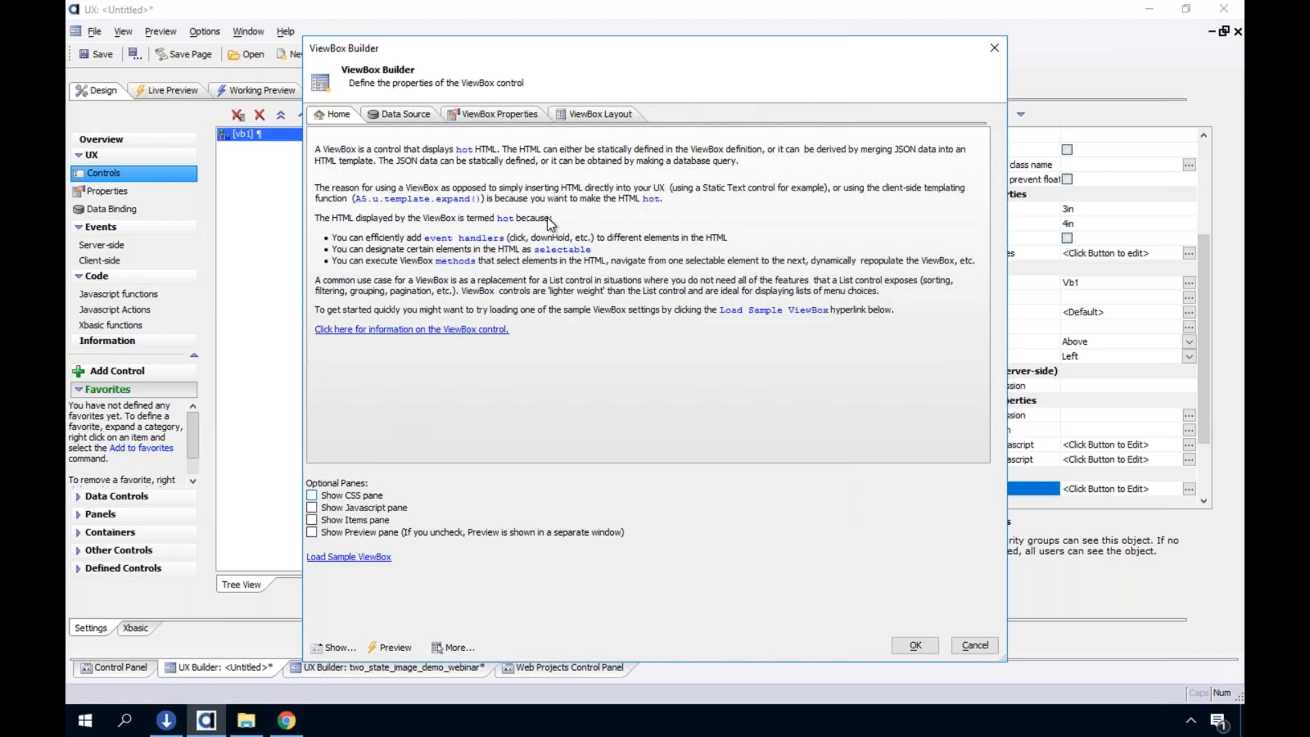
pyautogui.click(312, 495)
pyautogui.click(312, 507)
pyautogui.click(312, 519)
pyautogui.click(312, 532)
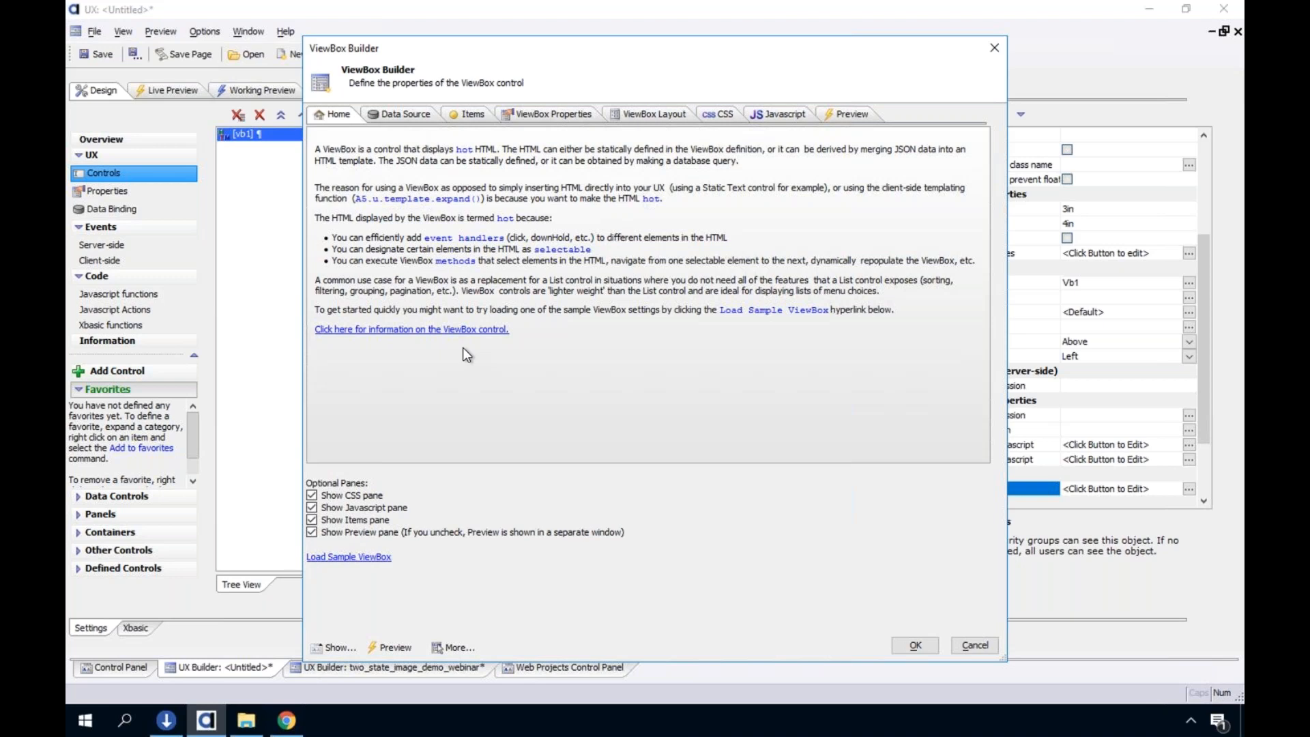
# Load the List of States sample into the vb1 ViewBox
pyautogui.click(363, 558)
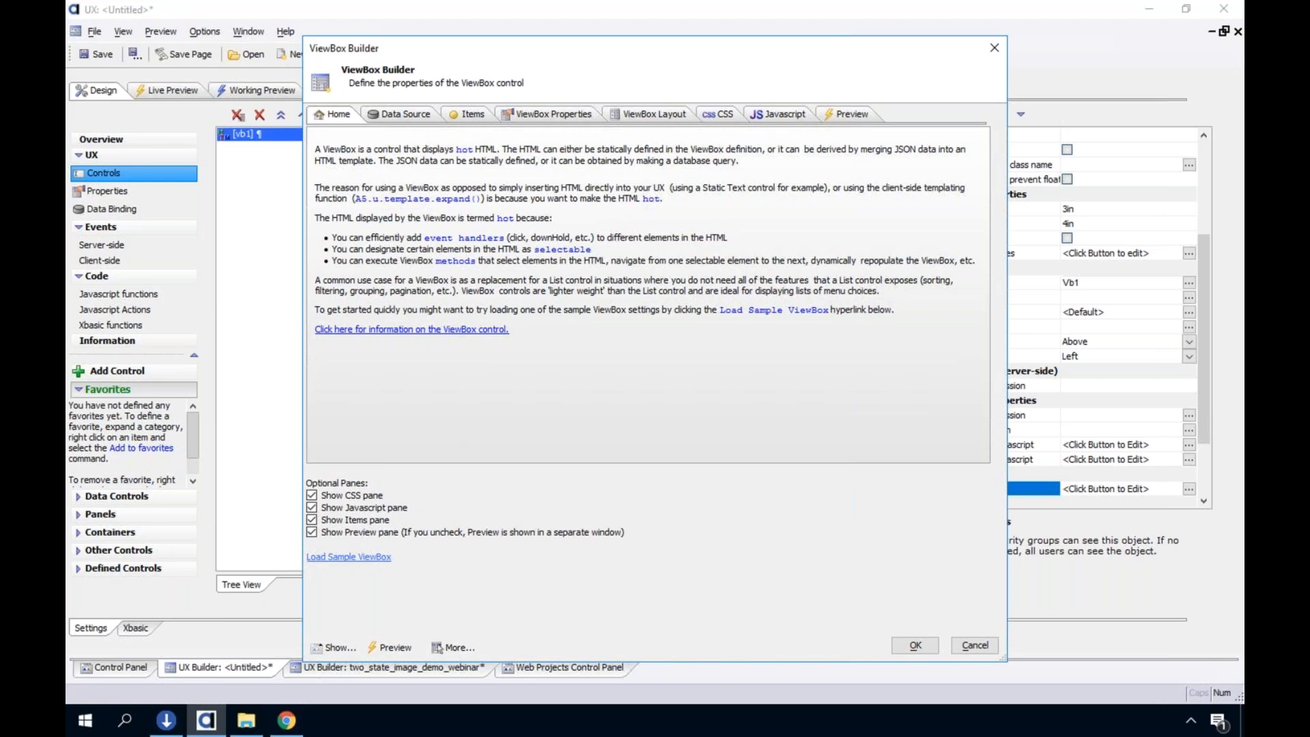
pyautogui.click(367, 559)
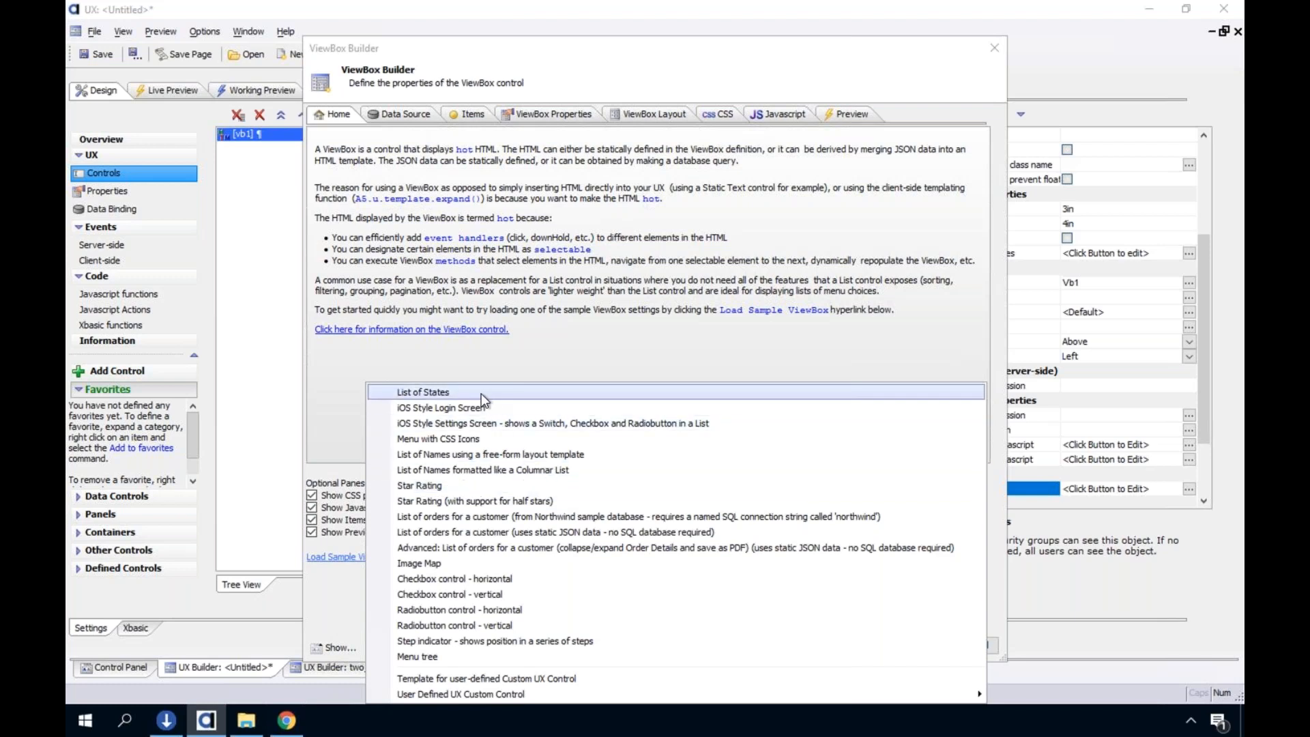
pyautogui.click(414, 395)
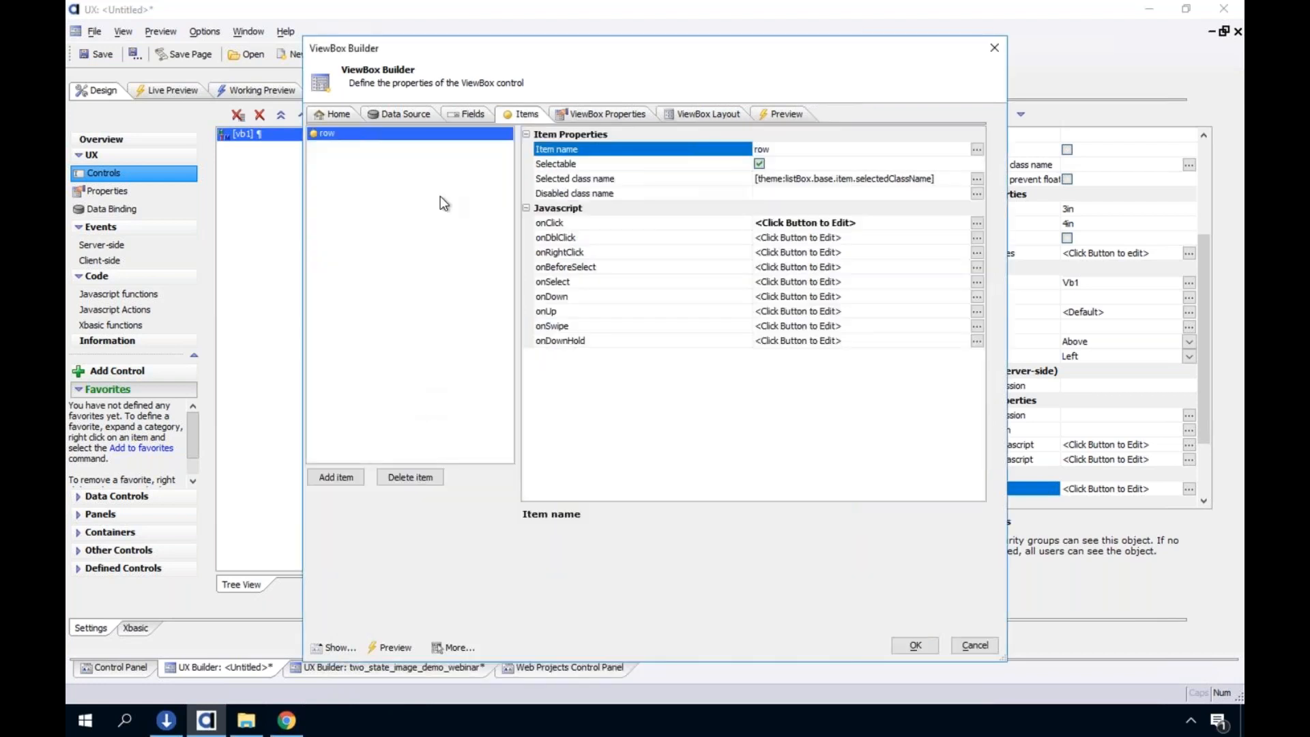
# Review the sample's static JSON data, fields, row item, properties and freeform layout, and save the ViewBox definition
pyautogui.click(408, 113)
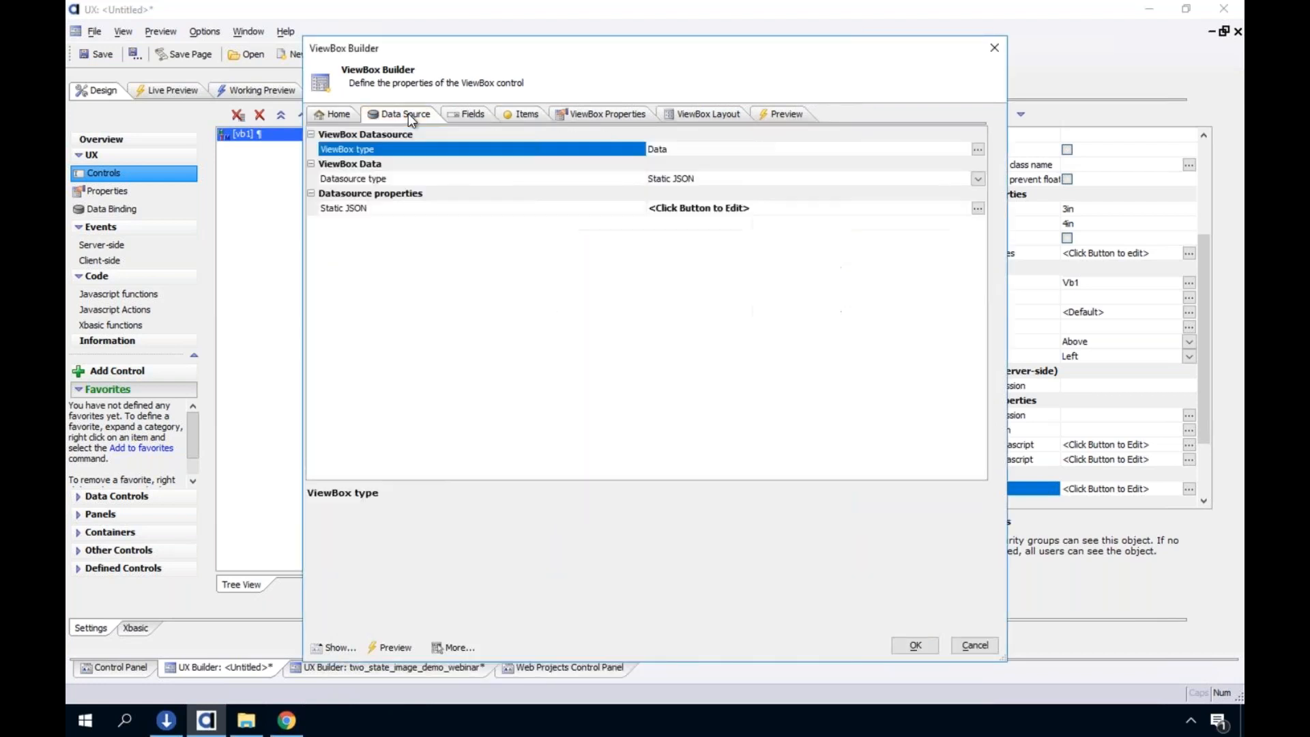
pyautogui.doubleClick(445, 211)
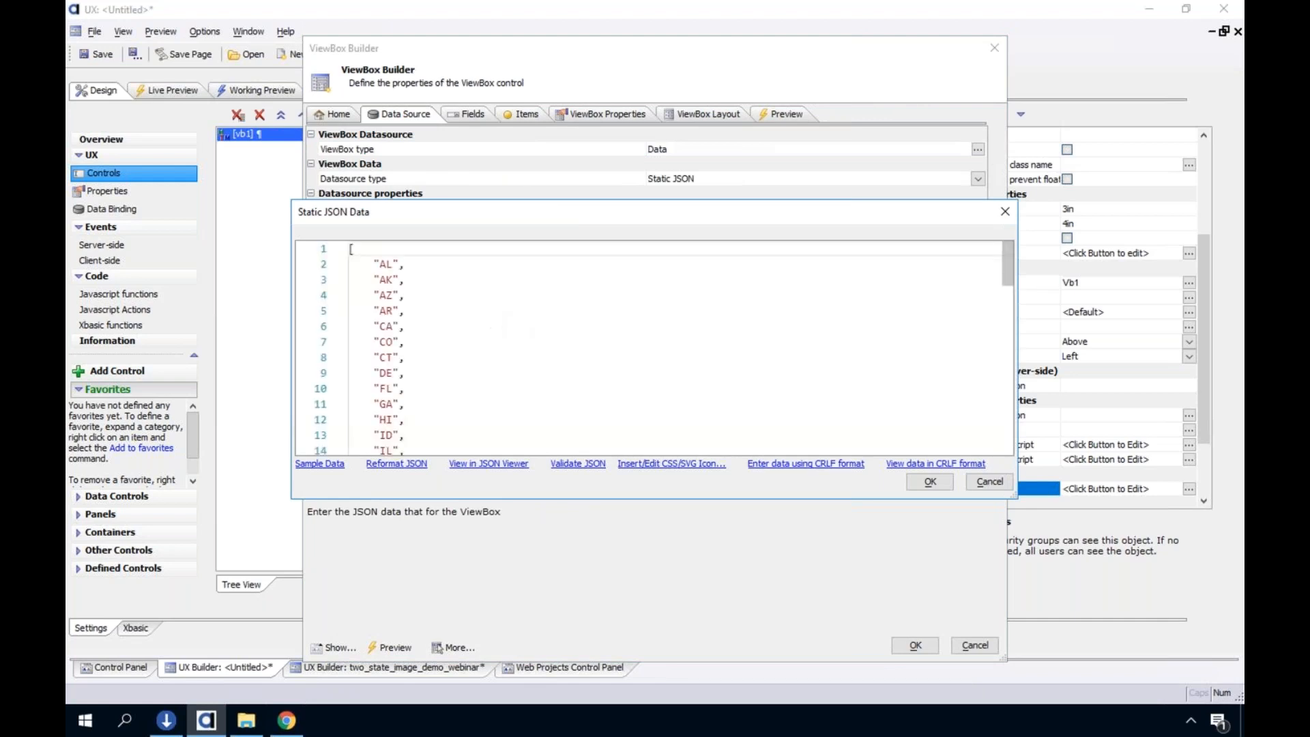
pyautogui.click(1005, 211)
pyautogui.click(470, 114)
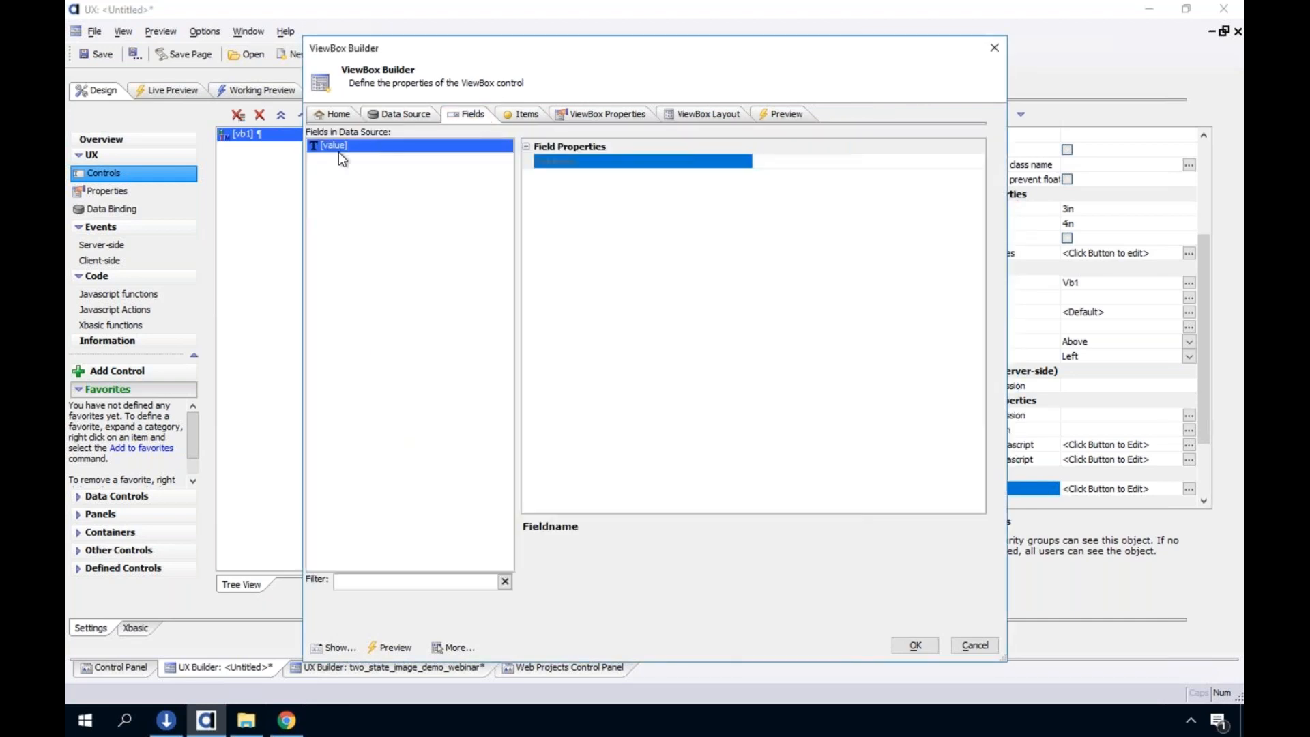
pyautogui.click(524, 115)
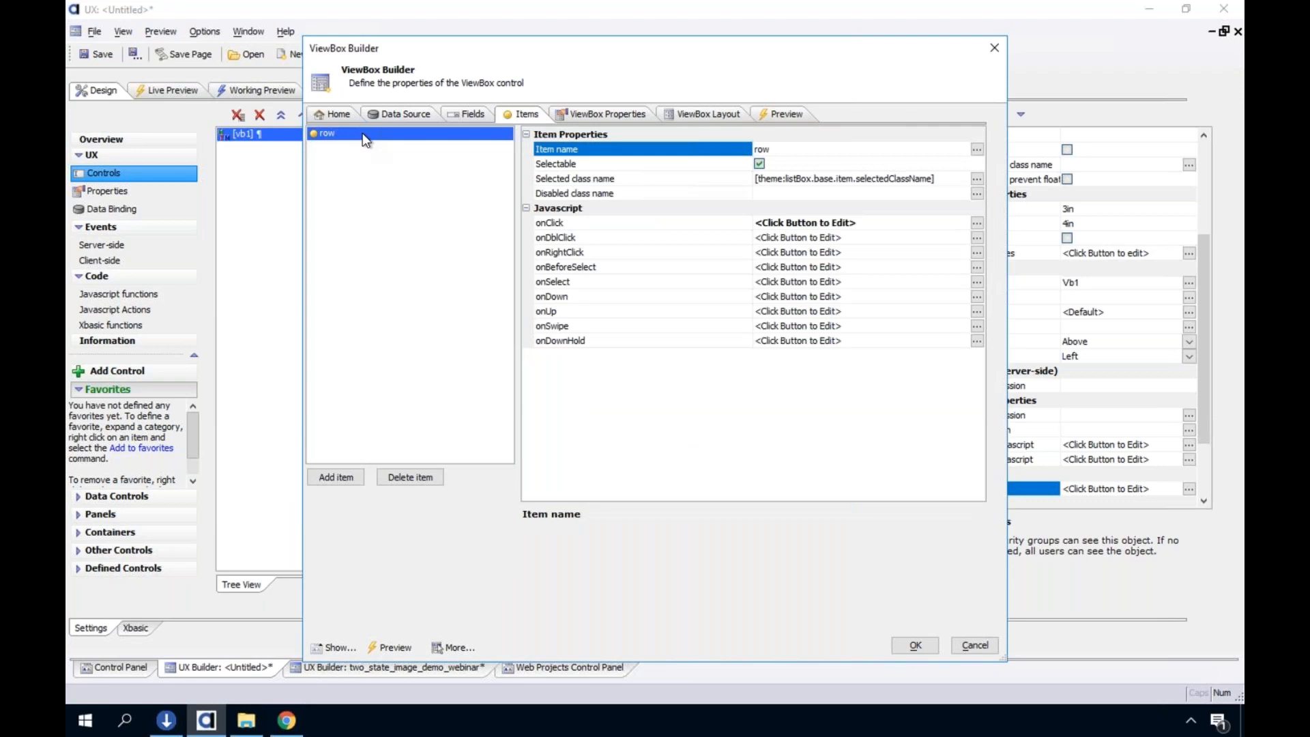
pyautogui.click(588, 114)
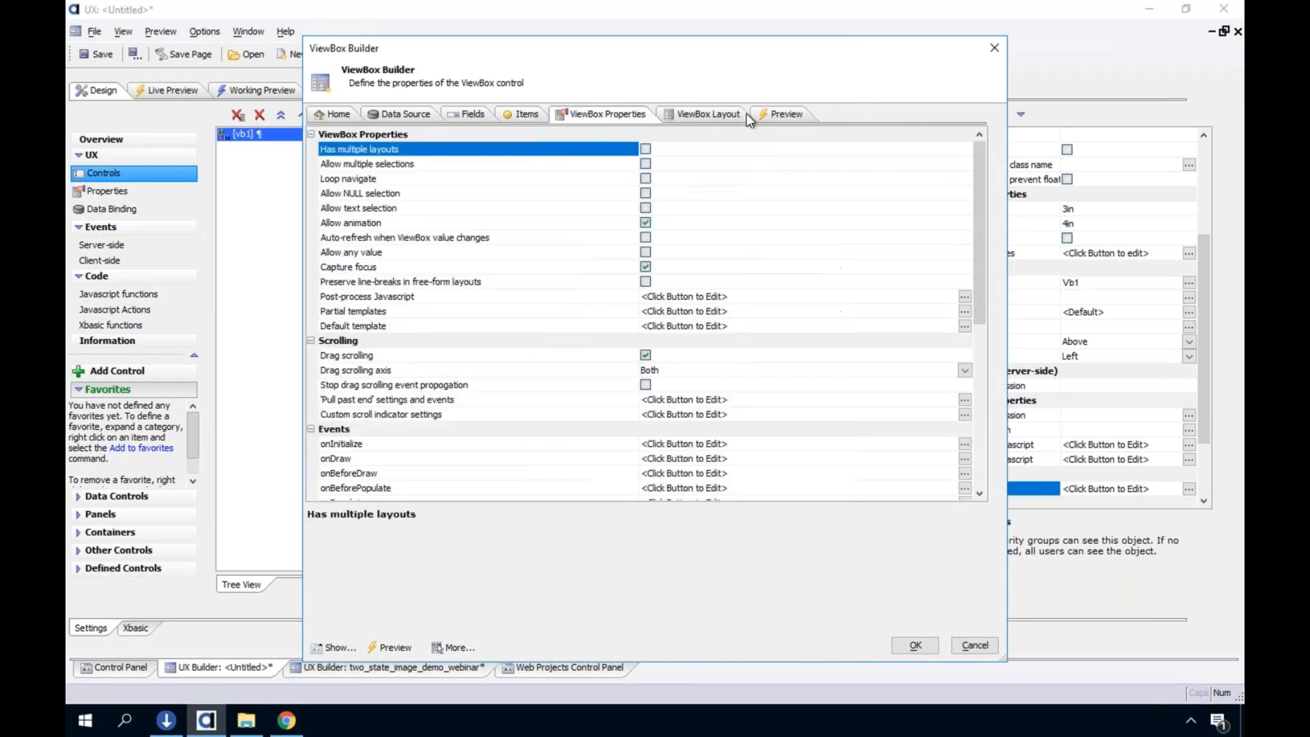
pyautogui.click(713, 117)
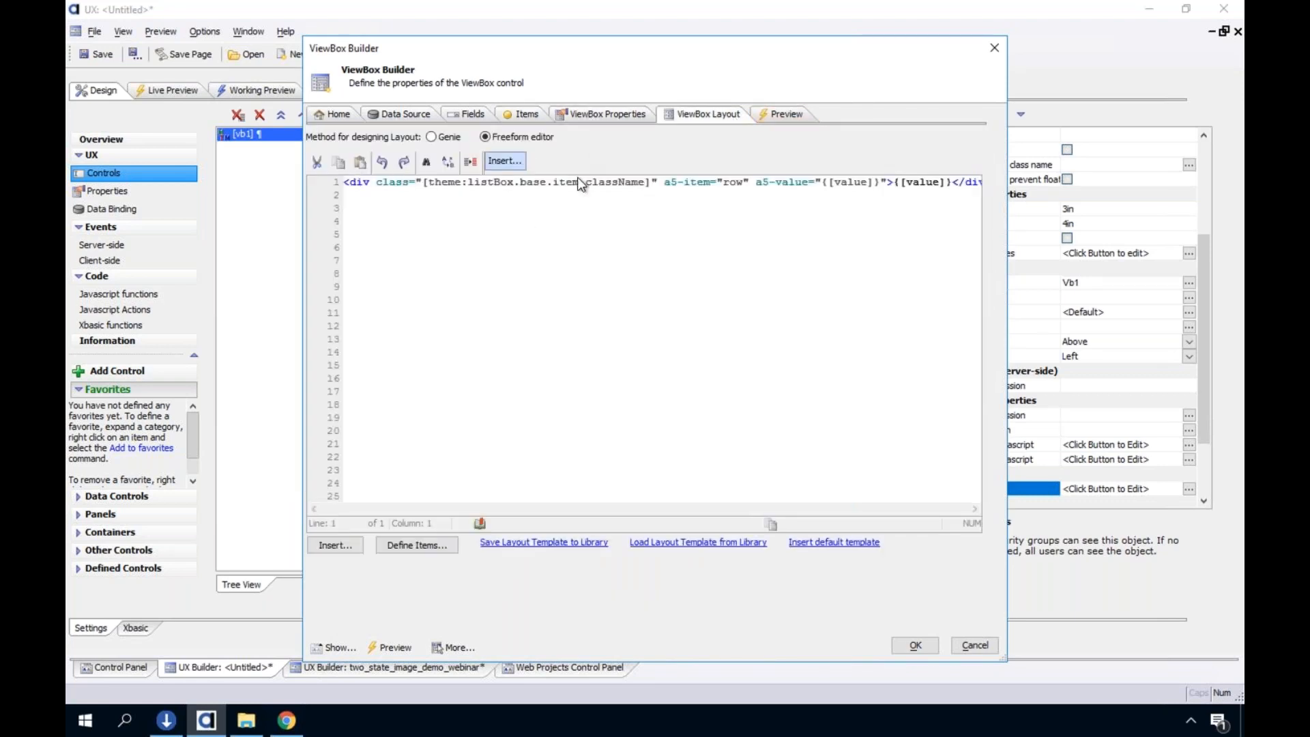
pyautogui.click(914, 645)
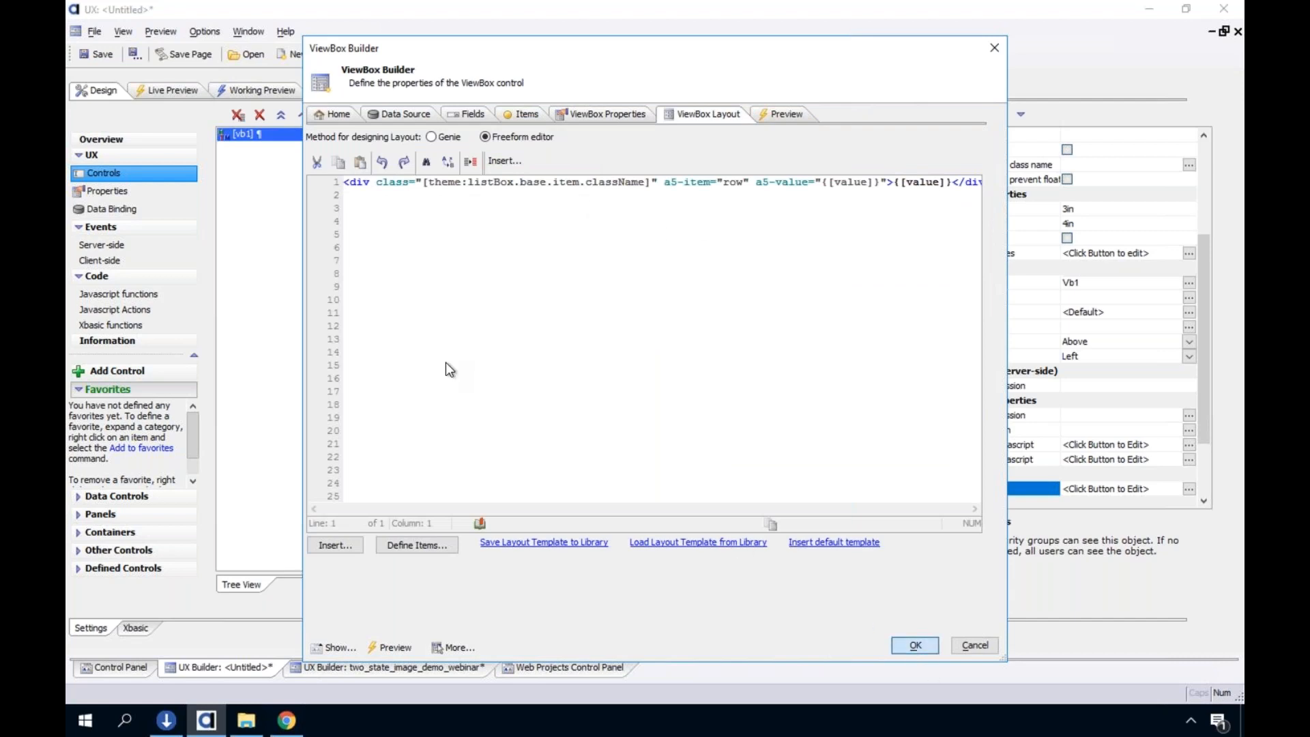
# Test the click alerts of the AL, CA, AR, AZ and AK rows in the working preview and return to the design
pyautogui.click(240, 90)
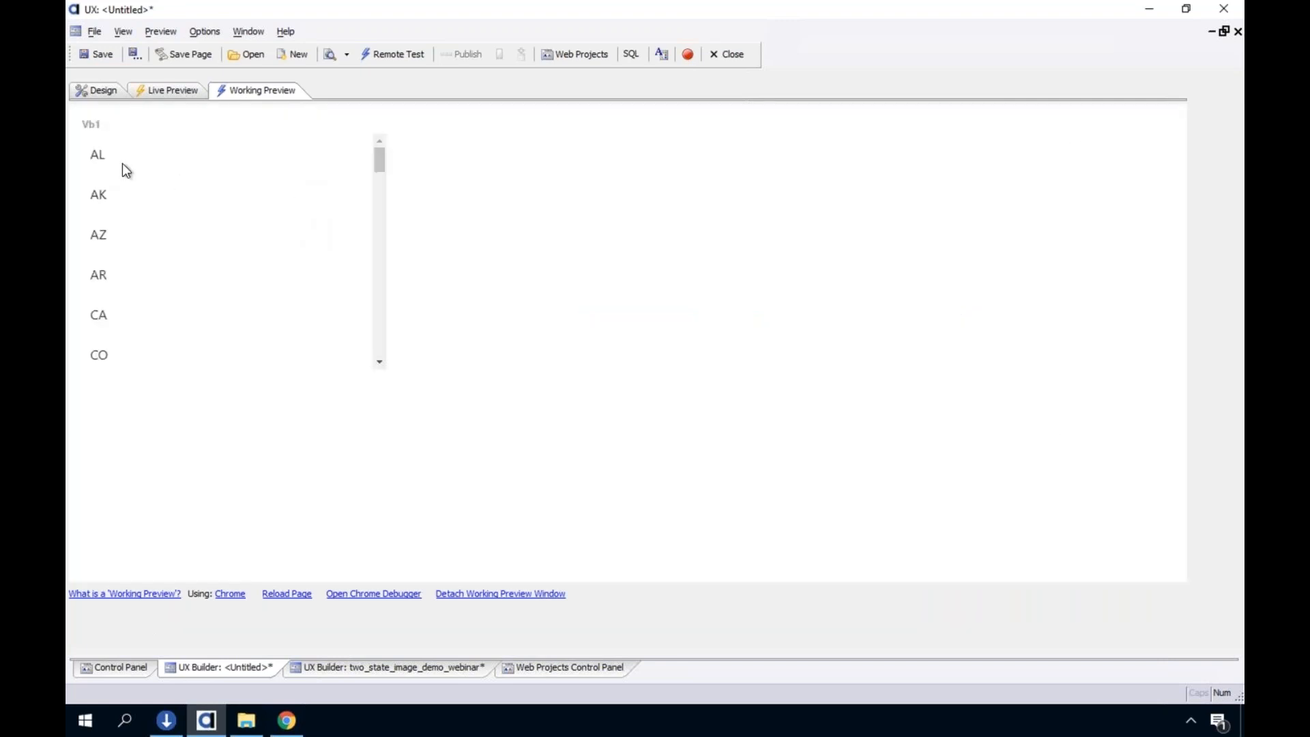
pyautogui.click(122, 163)
pyautogui.click(745, 398)
pyautogui.click(174, 312)
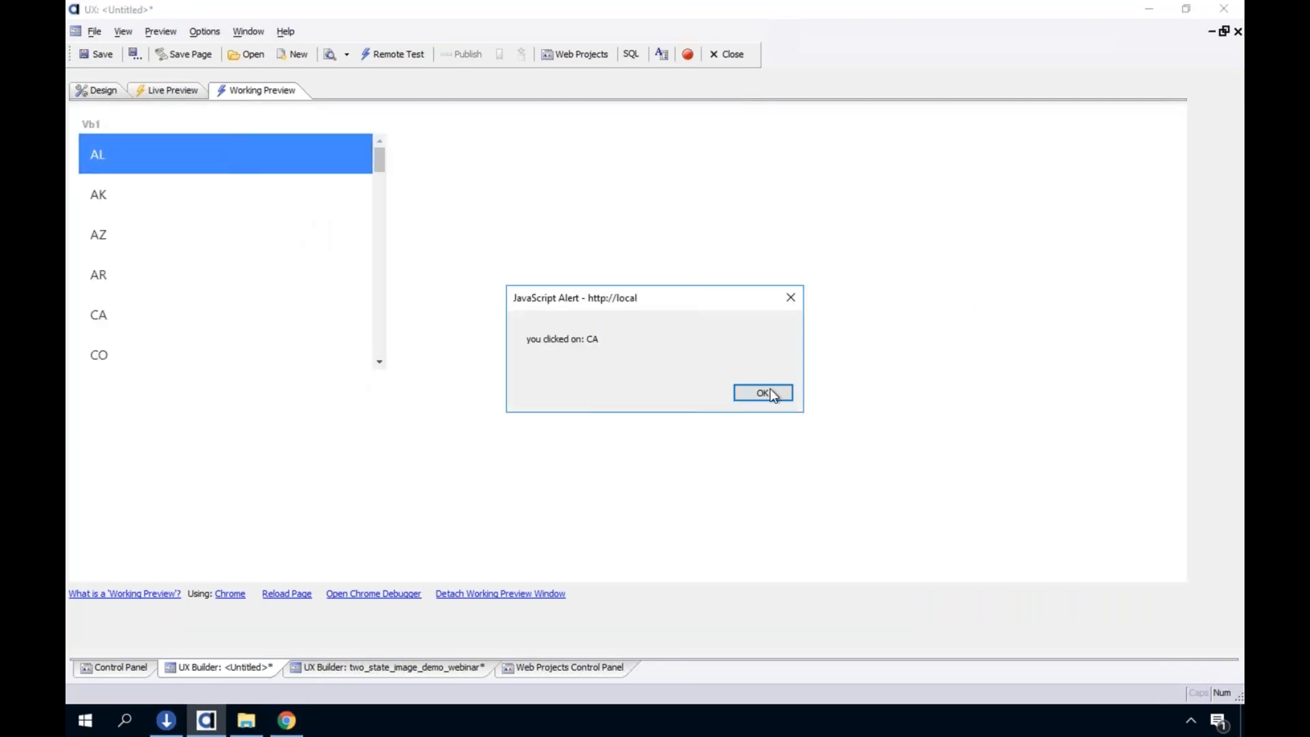
pyautogui.click(183, 290)
pyautogui.press('Return')
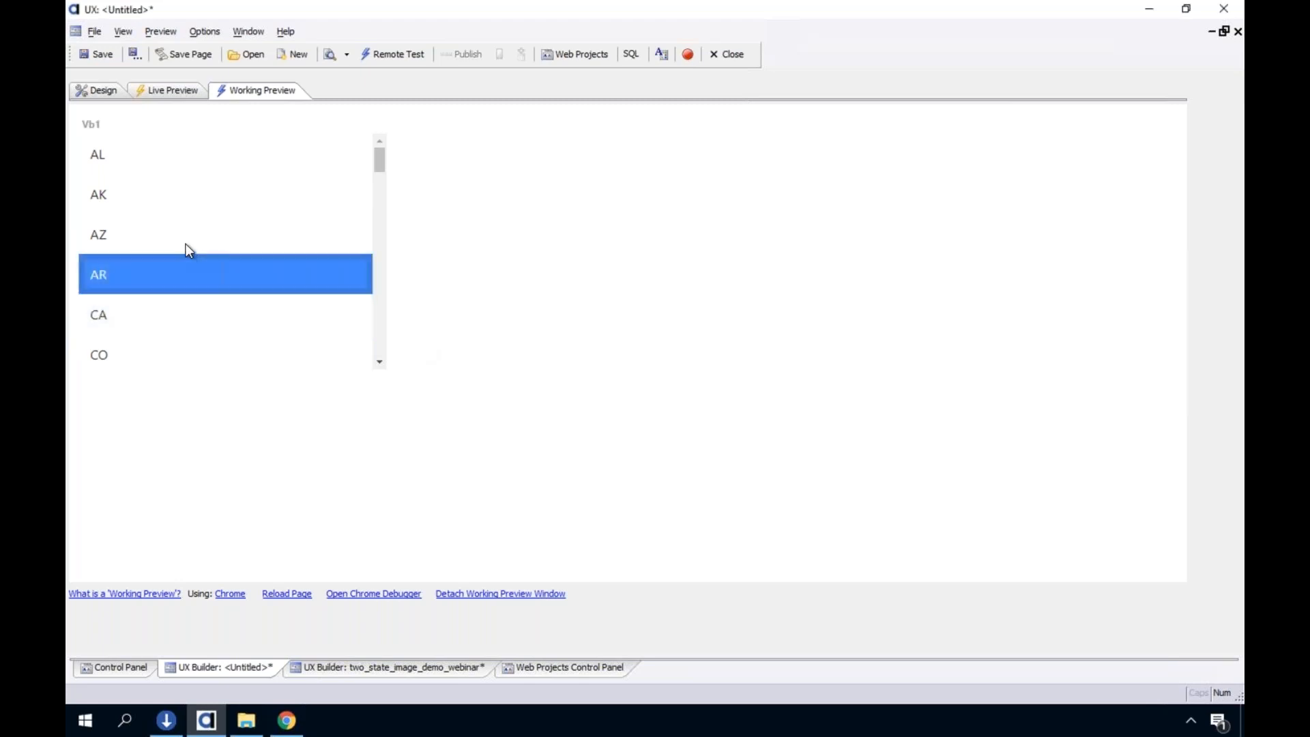
pyautogui.click(207, 248)
pyautogui.click(764, 393)
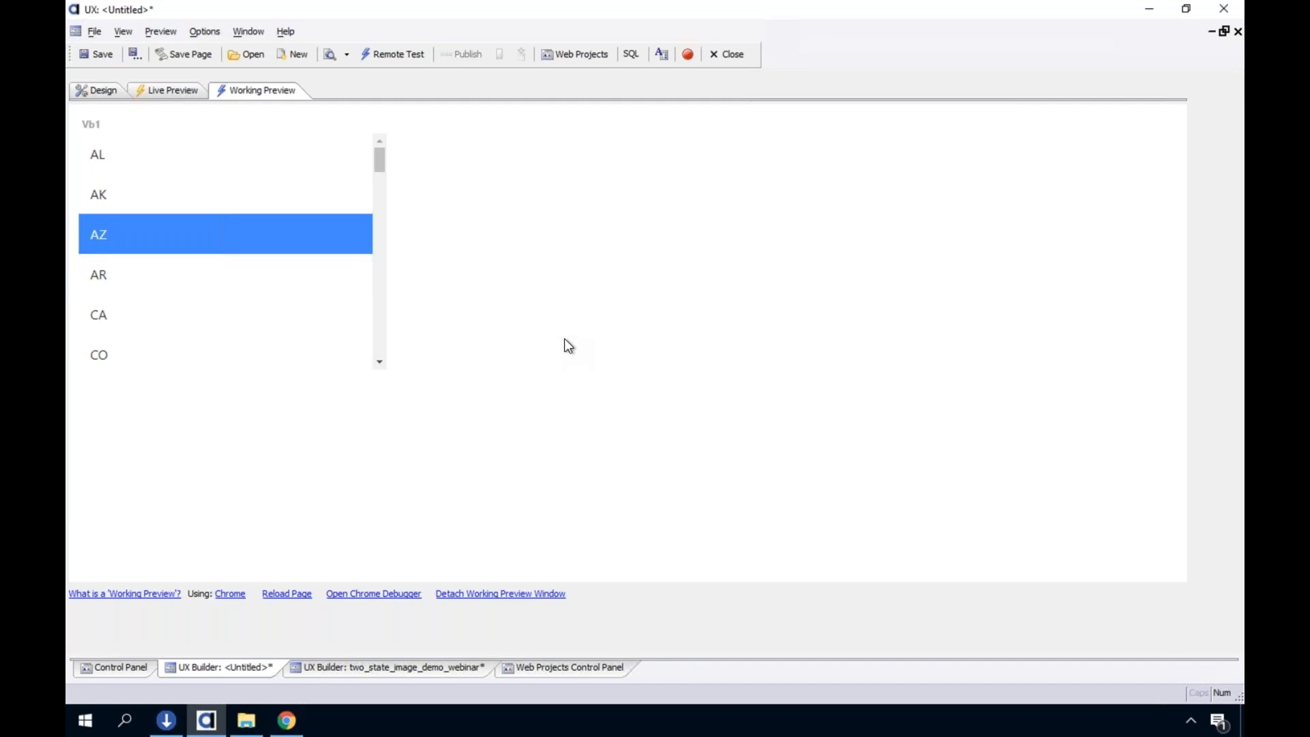
pyautogui.click(258, 197)
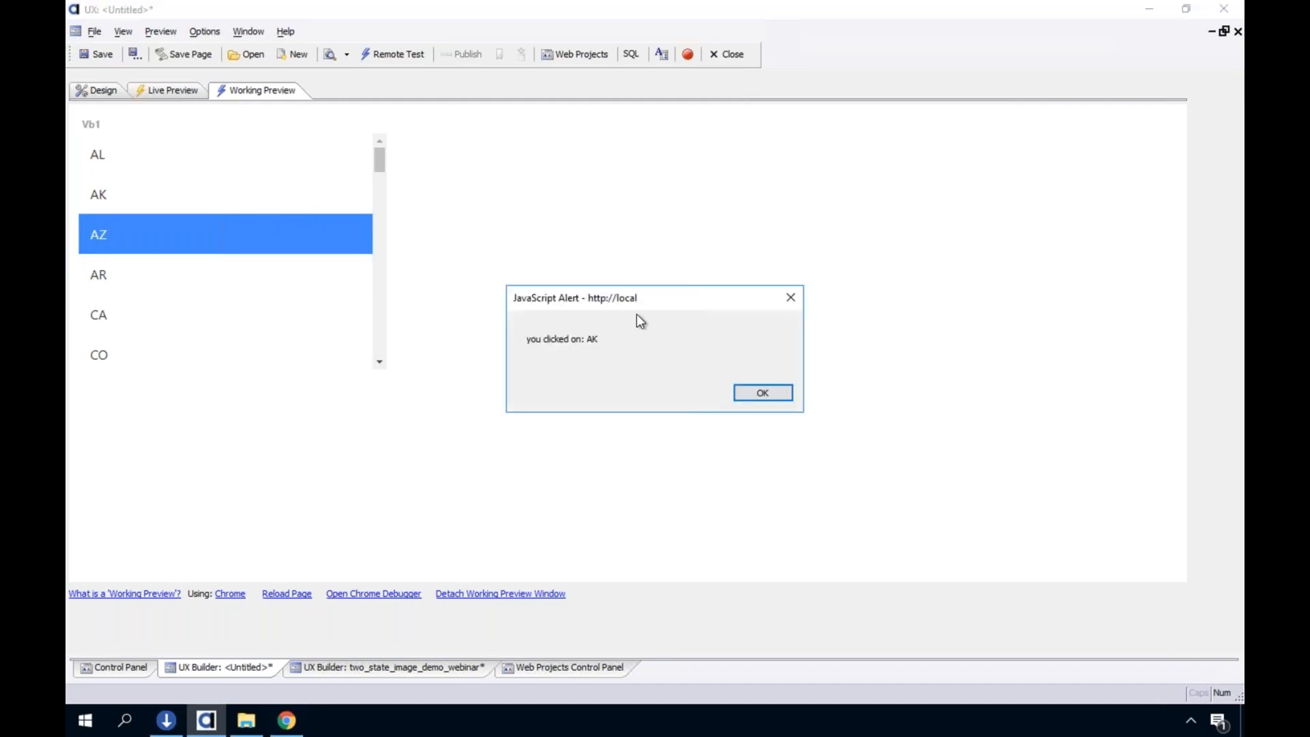
pyautogui.click(762, 394)
pyautogui.click(111, 90)
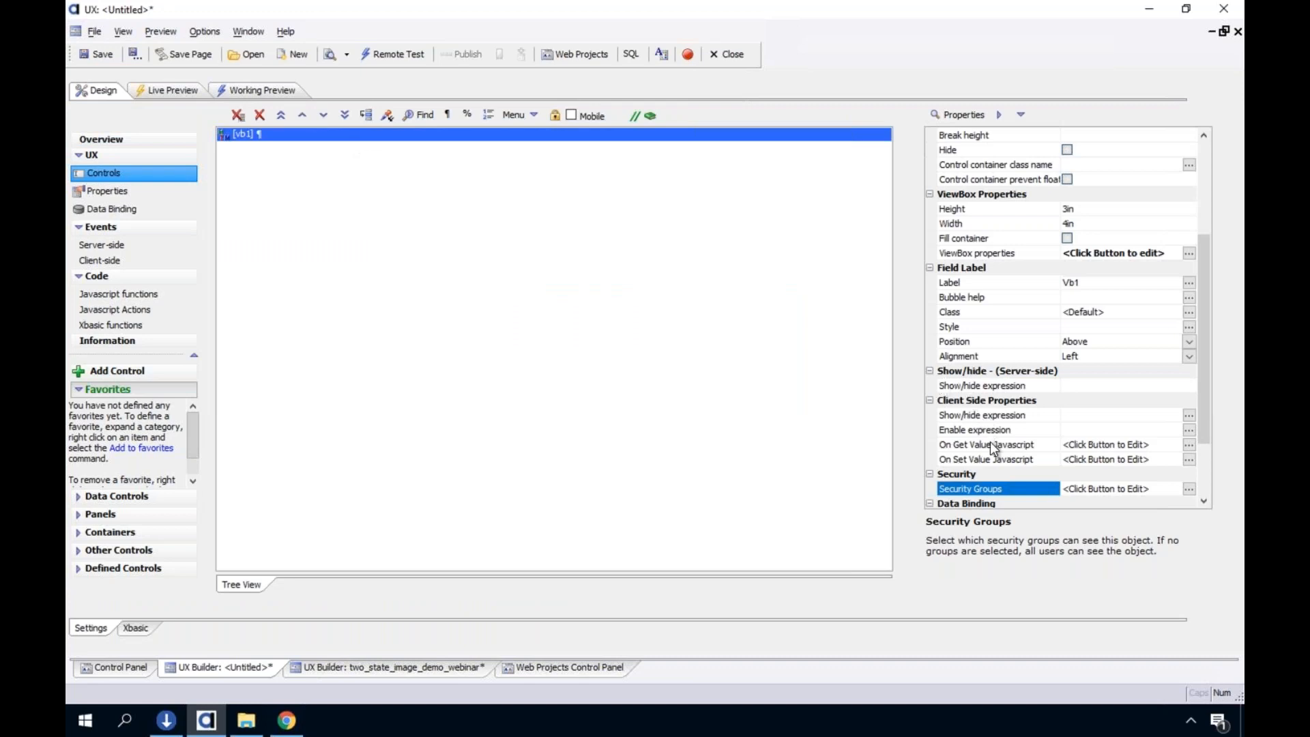
# Review the vb1 security property and the ViewBox Builder's fields, items, properties, layout and data source, and exit without saving
pyautogui.scroll(-2, 989, 452)
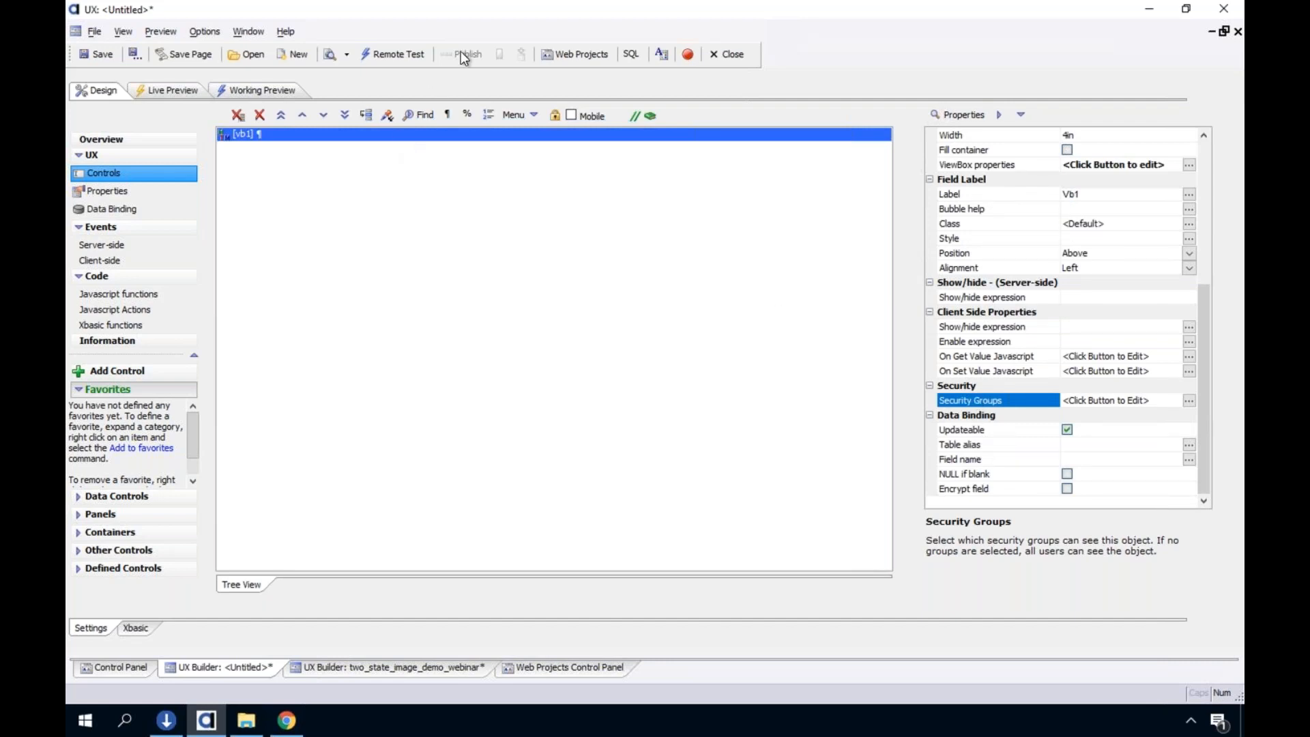
pyautogui.doubleClick(244, 137)
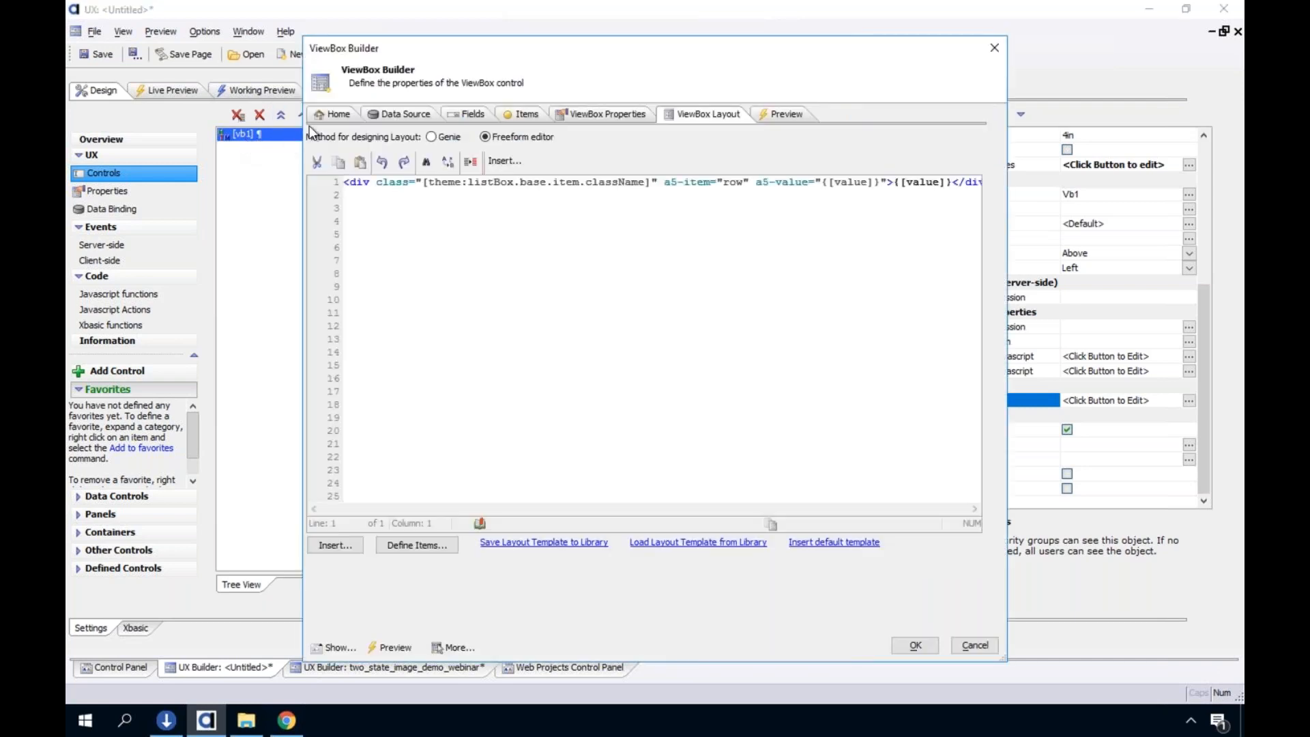
pyautogui.click(471, 114)
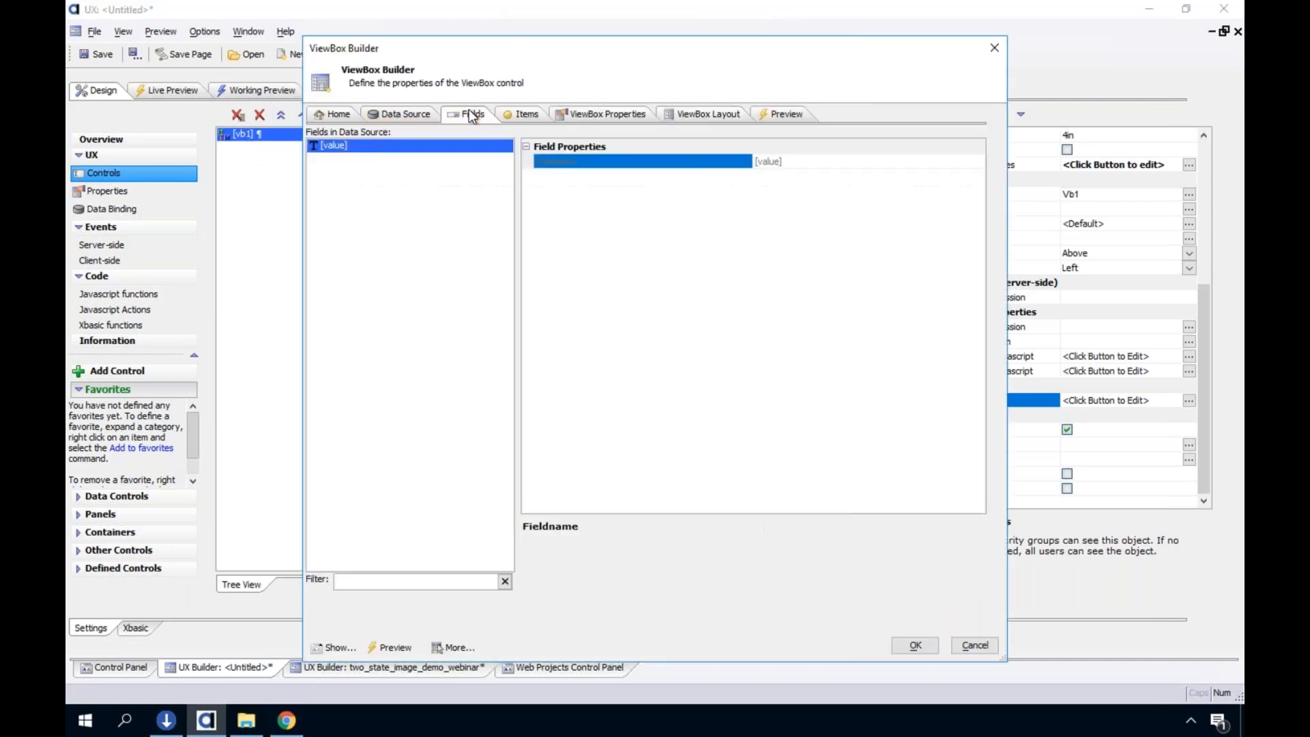
pyautogui.click(398, 116)
pyautogui.click(525, 116)
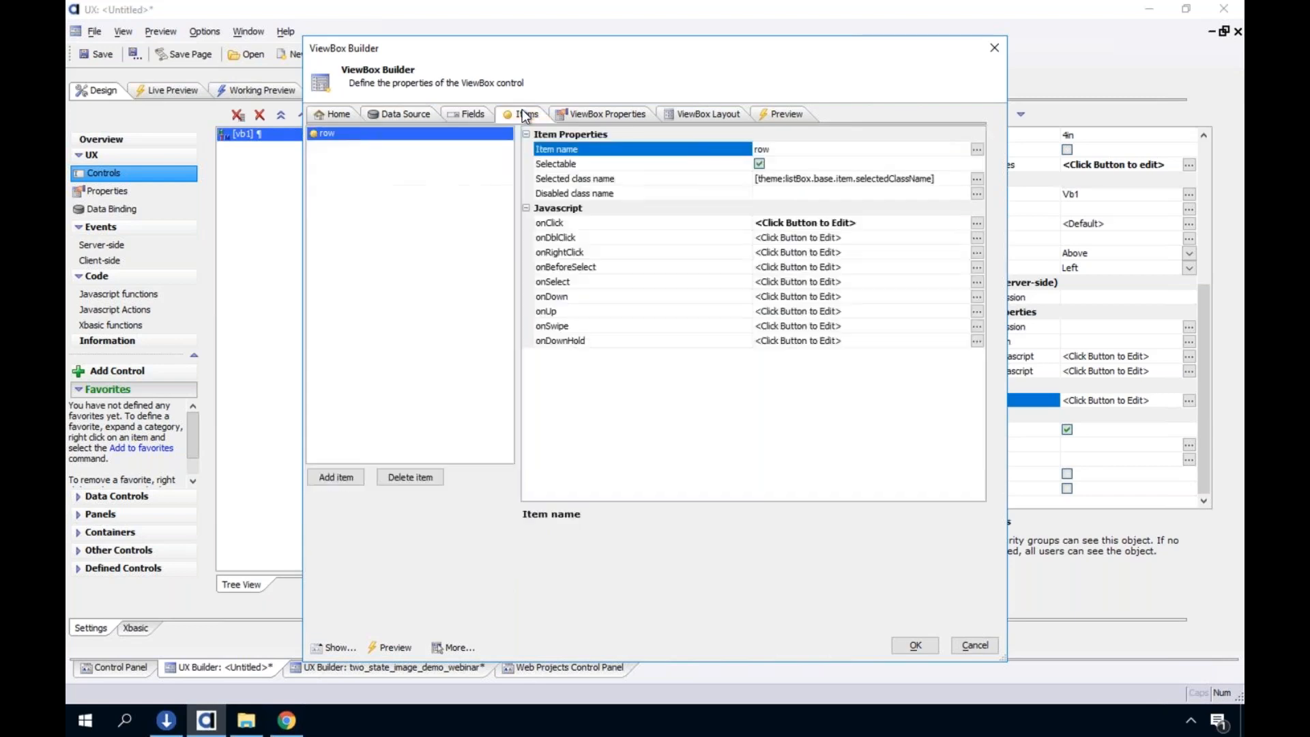
pyautogui.click(592, 111)
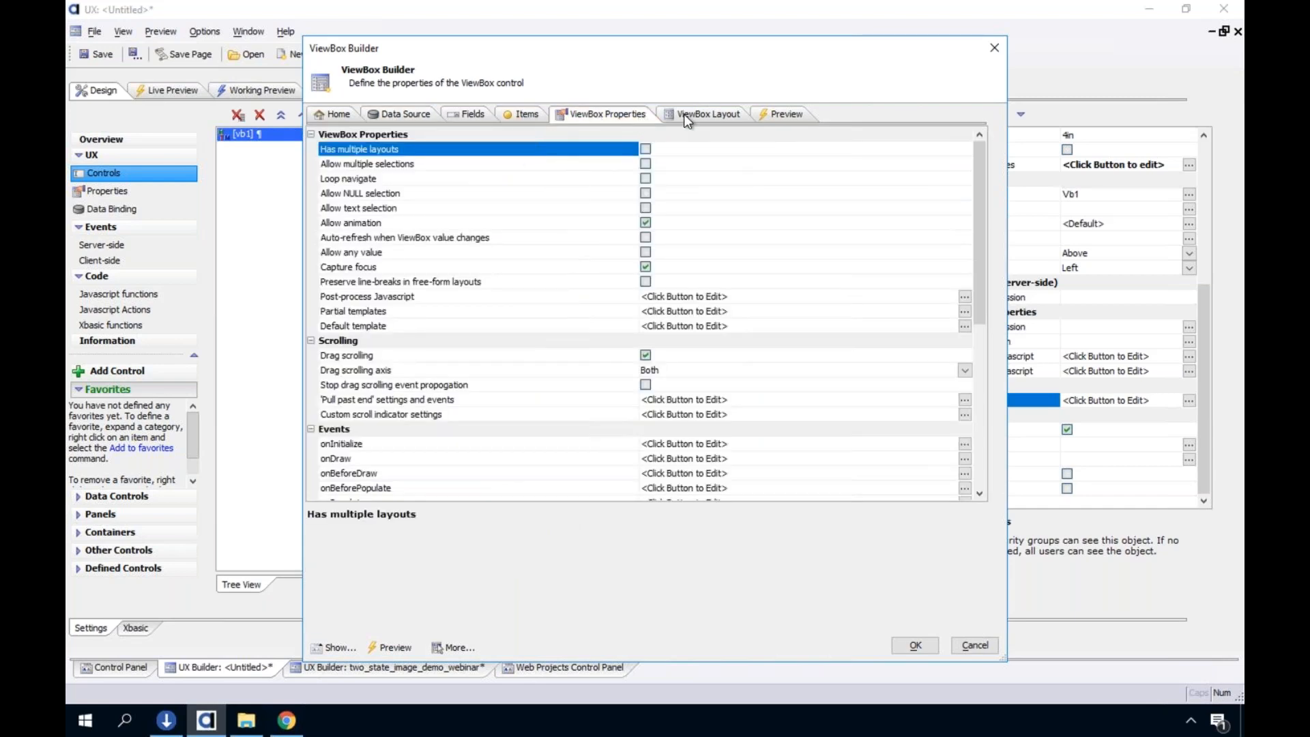
pyautogui.click(683, 113)
pyautogui.click(613, 116)
pyautogui.click(449, 116)
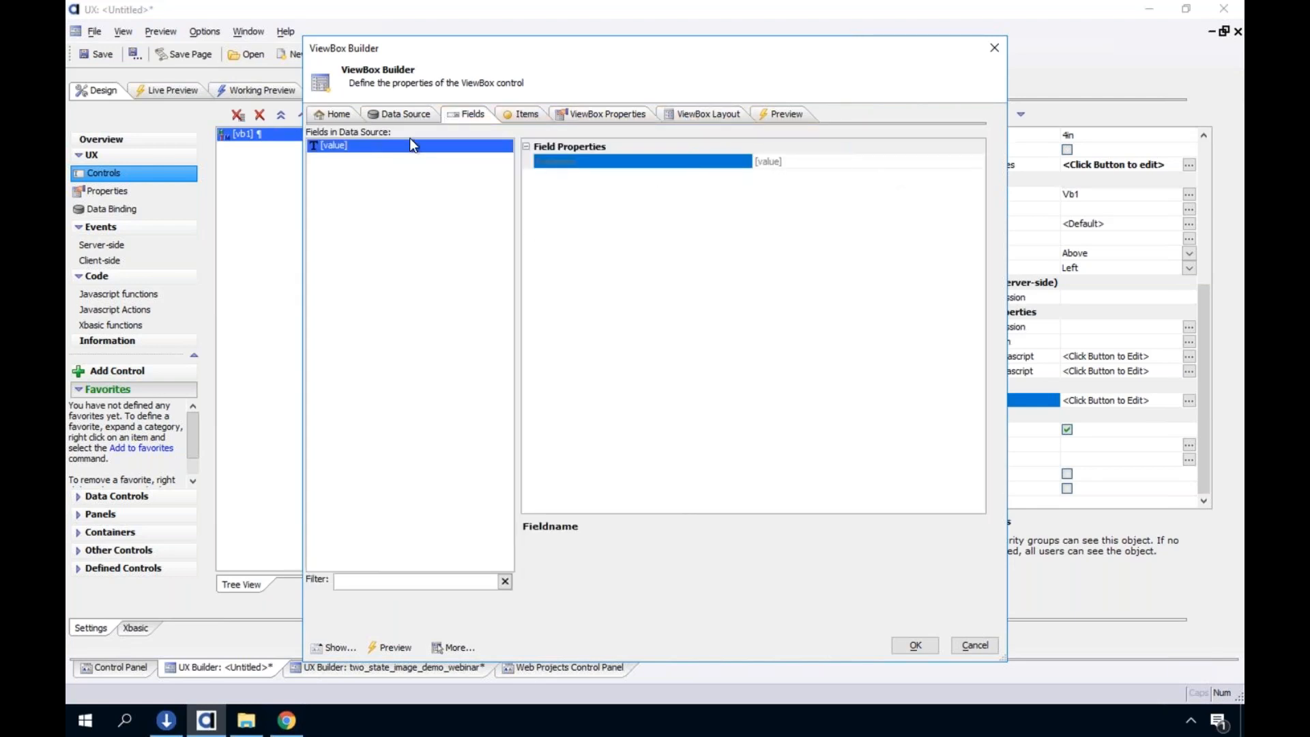
pyautogui.click(412, 113)
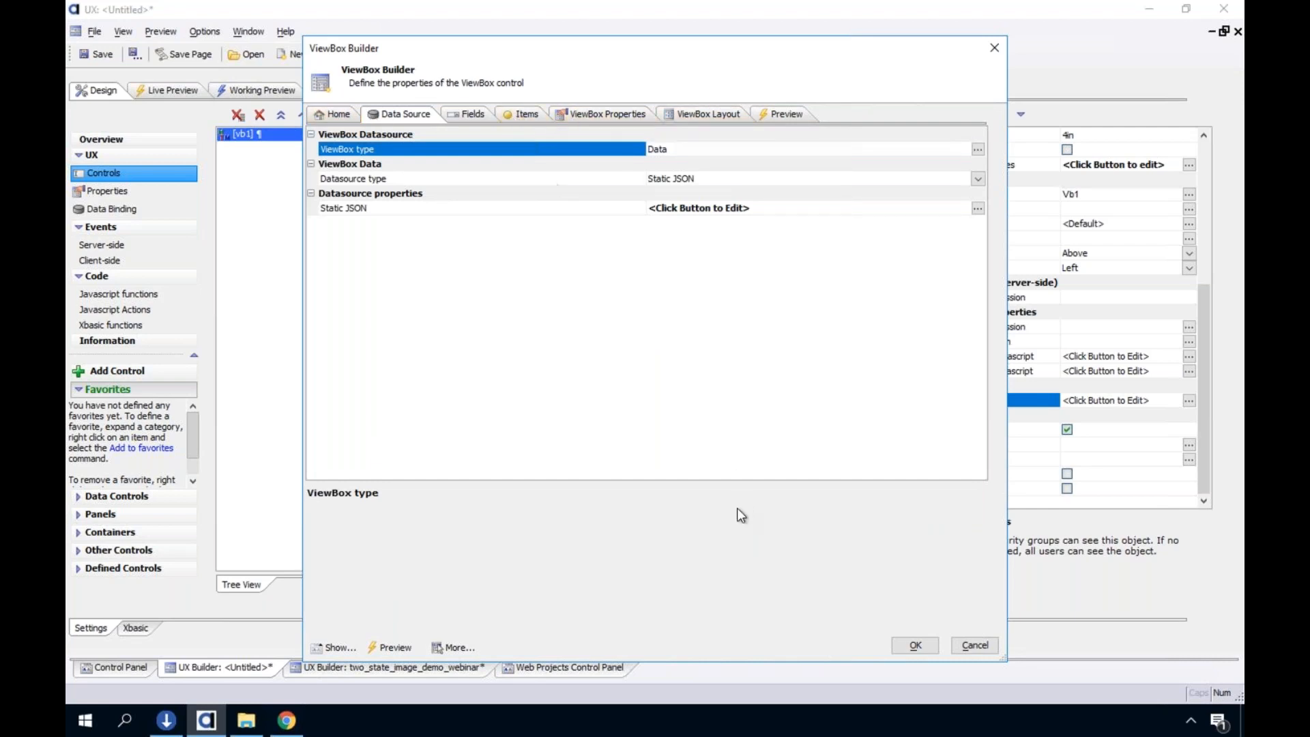
pyautogui.click(974, 646)
pyautogui.click(588, 419)
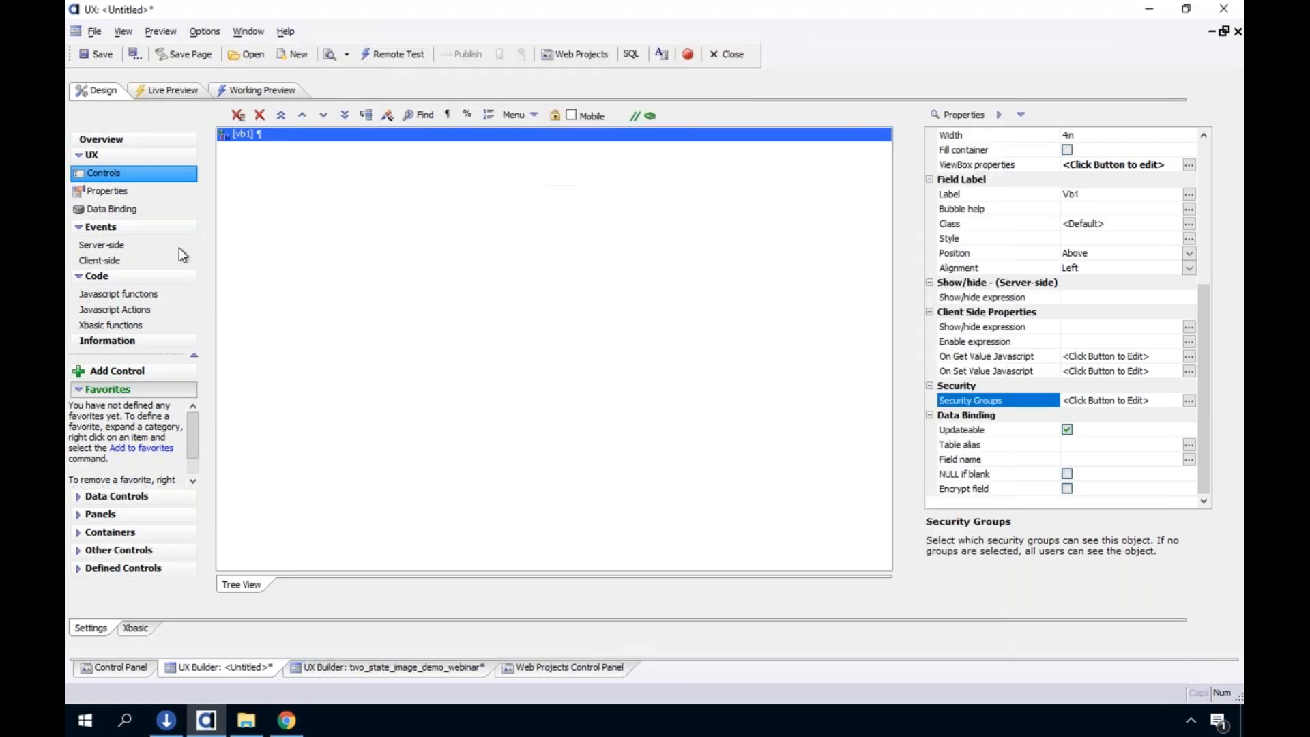
# Insert the {Dialog.object} placeholder into the component's Javascript functions and delete it again
pyautogui.click(110, 296)
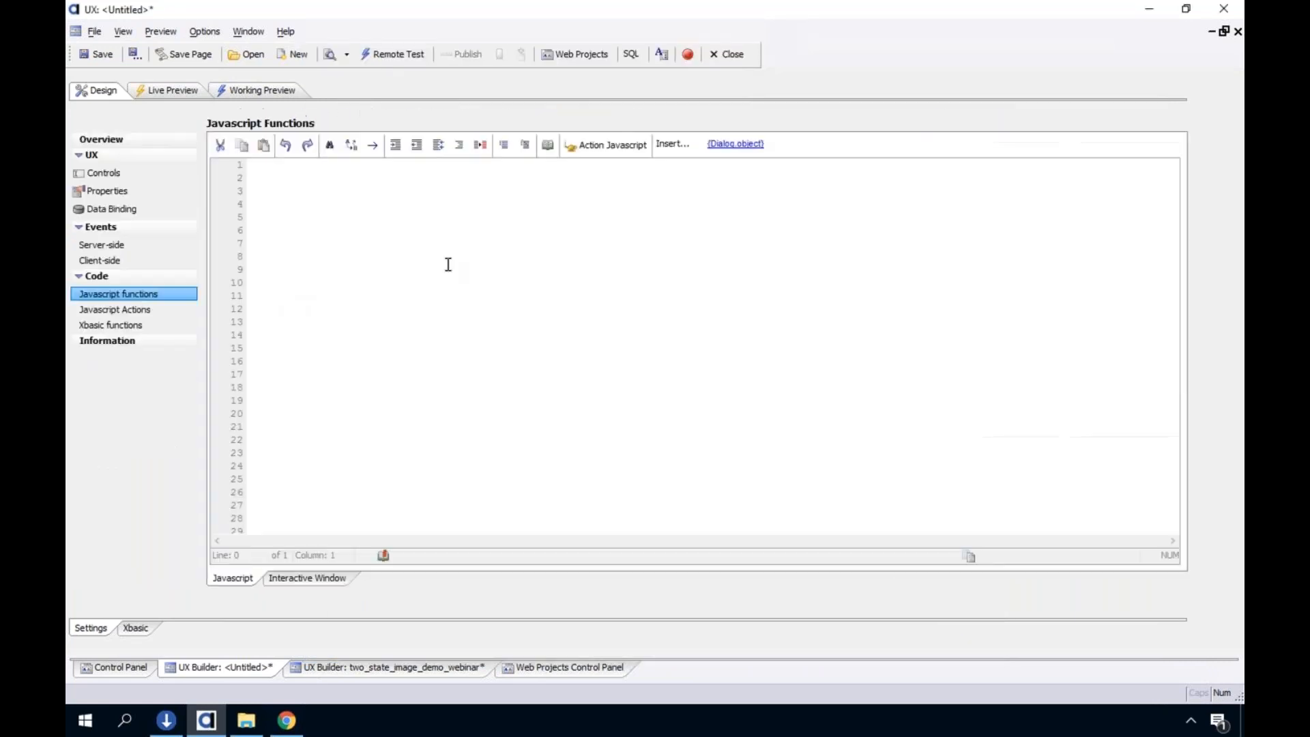
pyautogui.click(738, 144)
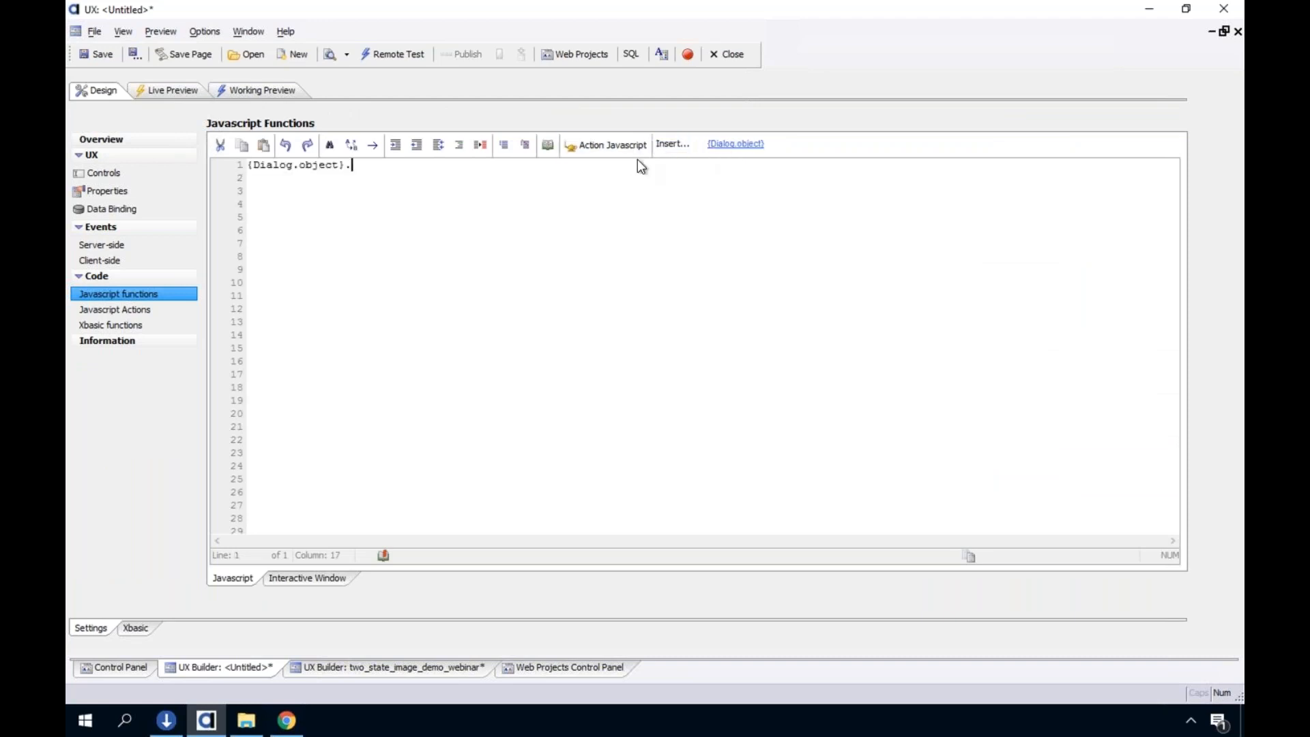
pyautogui.hotkey('shift', 'Left')
pyautogui.hotkey('shift', 'Left')
pyautogui.hotkey('shift', 'Left')
pyautogui.hotkey('shift', 'Left')
pyautogui.hotkey('shift', 'Left')
pyautogui.hotkey('shift', 'Left')
pyautogui.hotkey('shift', 'Left')
pyautogui.hotkey('shift', 'Left')
pyautogui.hotkey('shift', 'Left')
pyautogui.hotkey('shift', 'Left')
pyautogui.hotkey('shift', 'Left')
pyautogui.hotkey('shift', 'Left')
pyautogui.hotkey('shift', 'Left')
pyautogui.hotkey('shift', 'Left')
pyautogui.hotkey('shift', 'Left')
pyautogui.hotkey('shift', 'Left')
pyautogui.press('BackSpace')
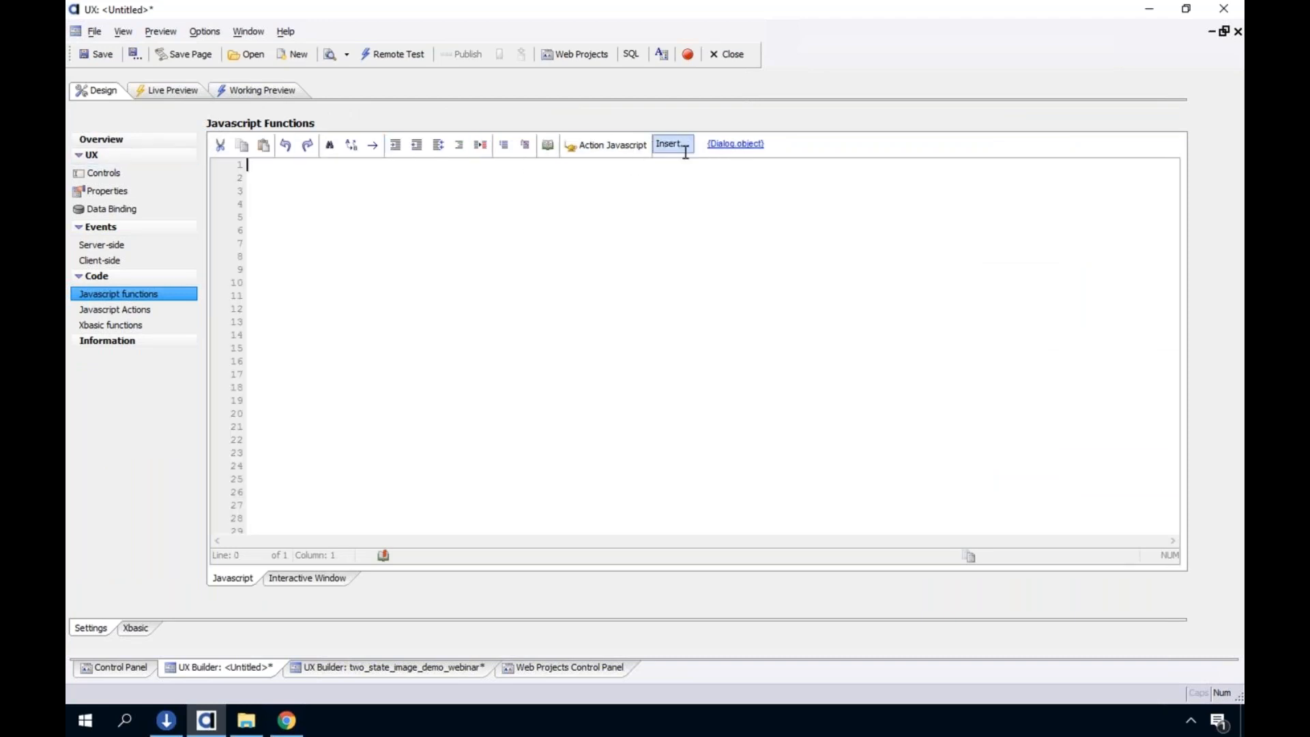
# Search the UX method list for "secur" and "user" and close it without inserting a method
pyautogui.click(685, 147)
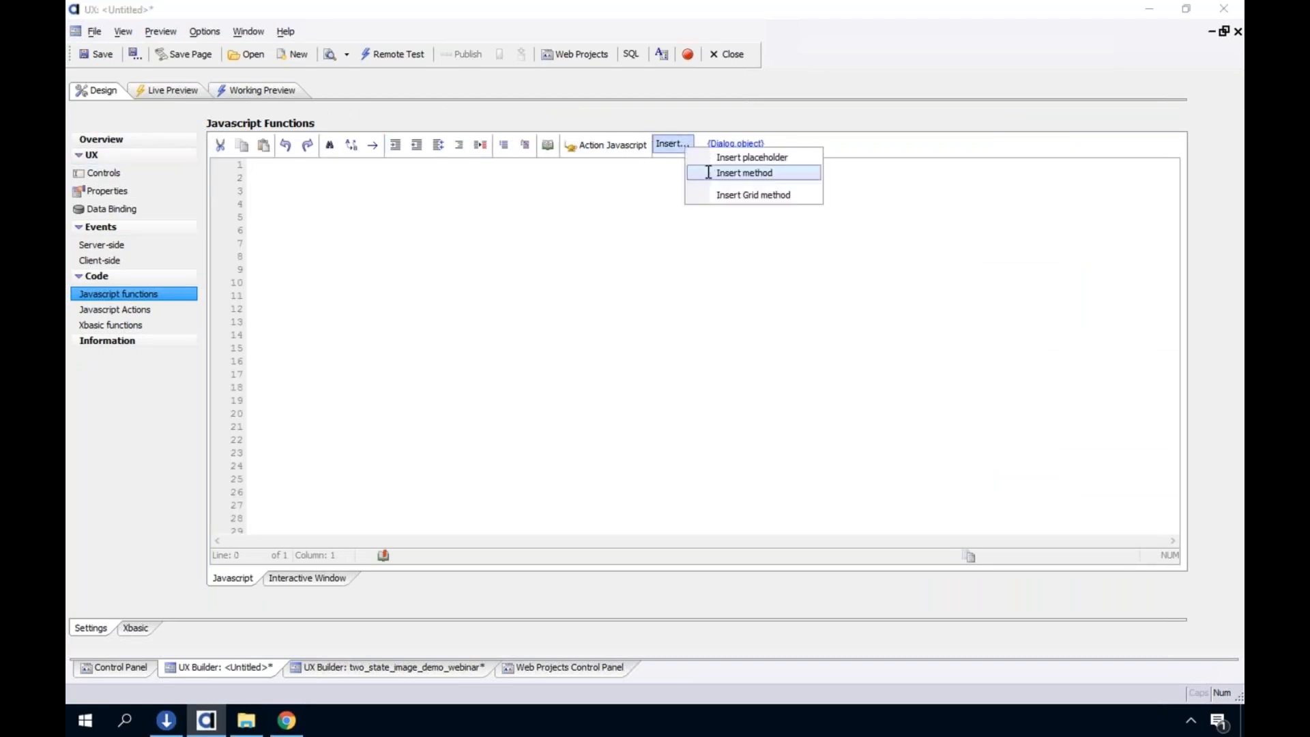
pyautogui.click(708, 172)
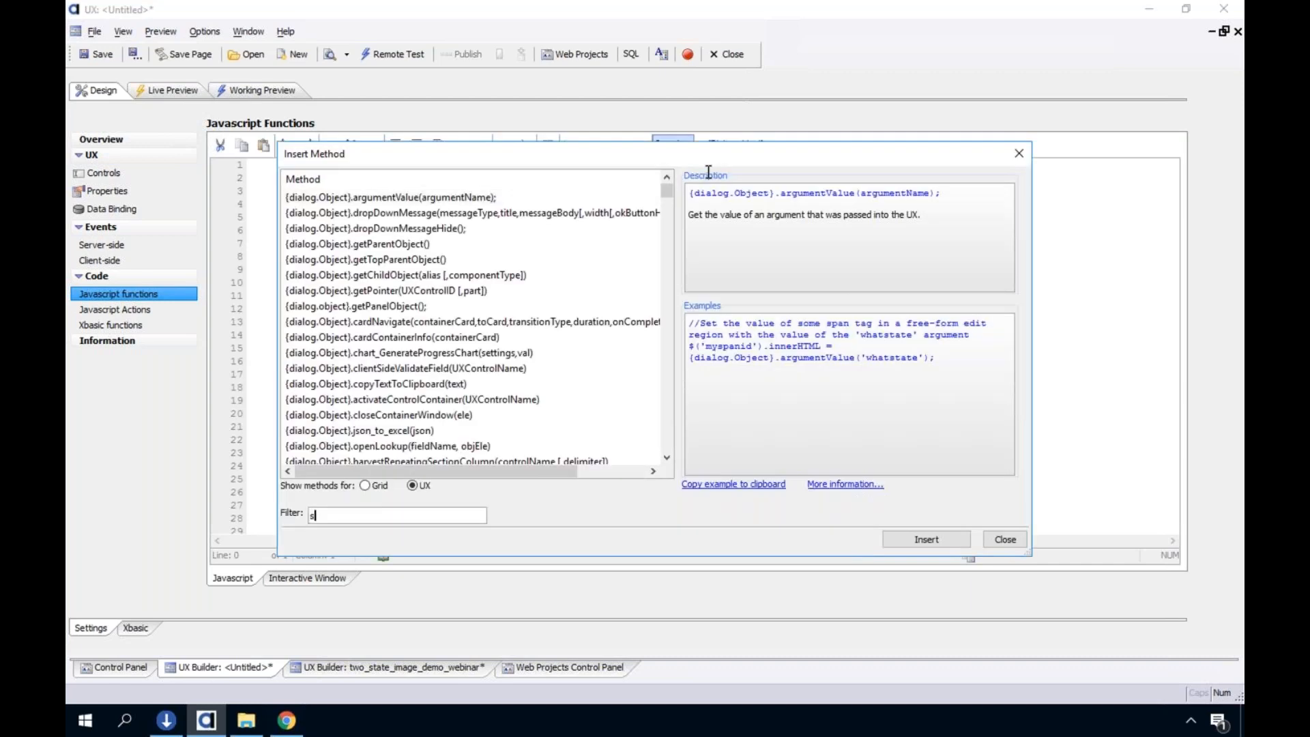
pyautogui.write('secur')
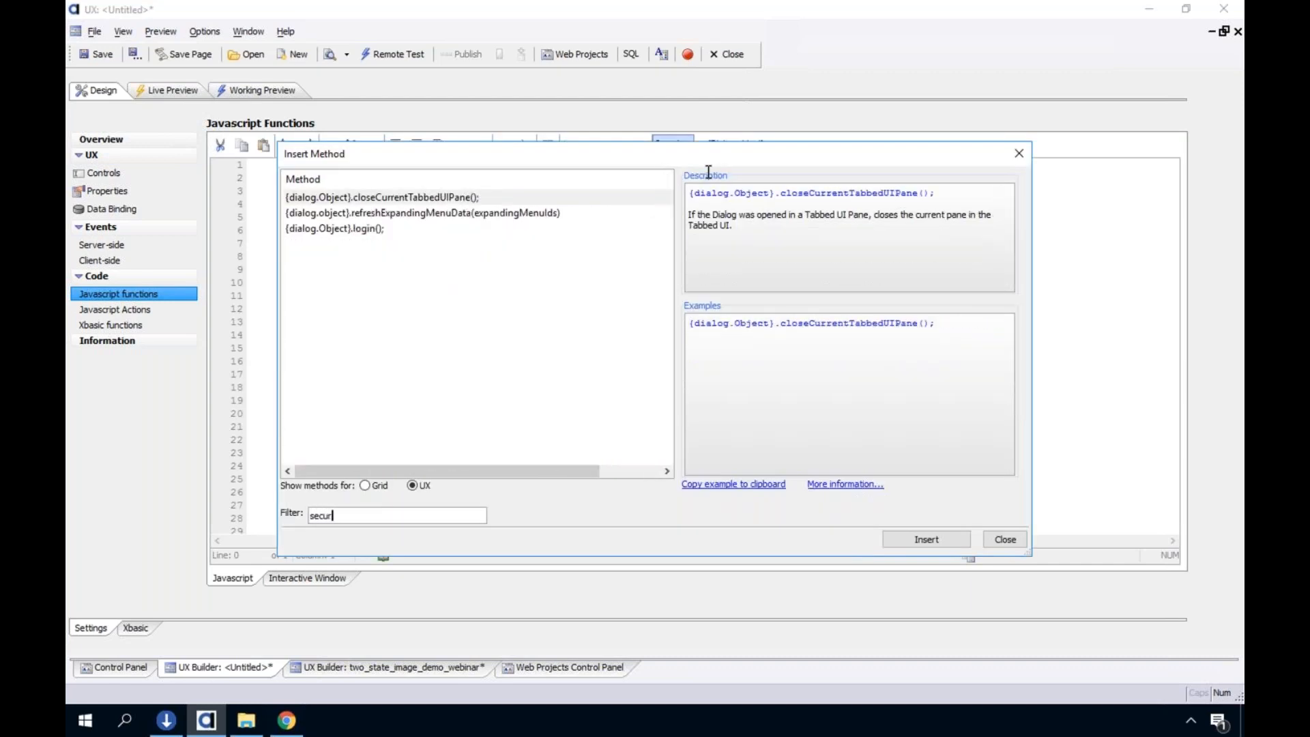
pyautogui.press('BackSpace')
pyautogui.press('BackSpace')
pyautogui.press('BackSpace')
pyautogui.press('BackSpace')
pyautogui.press('BackSpace')
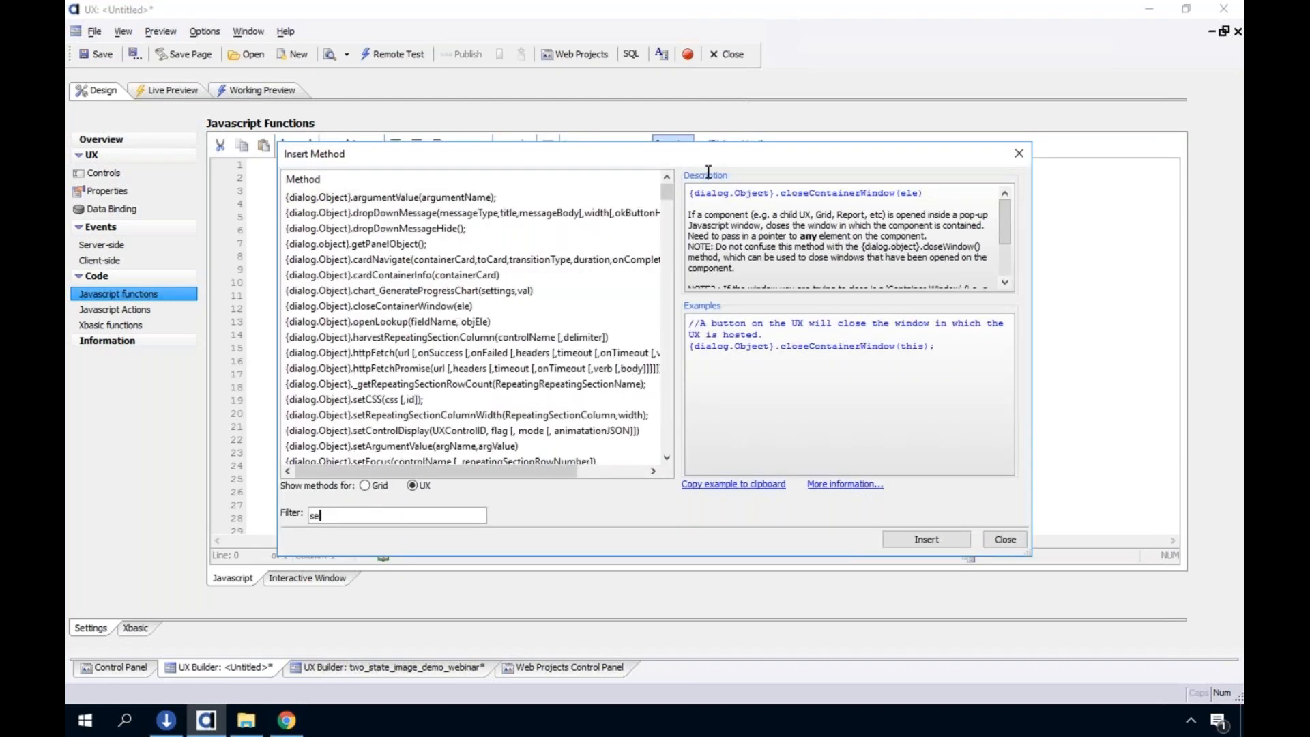
pyautogui.write('user')
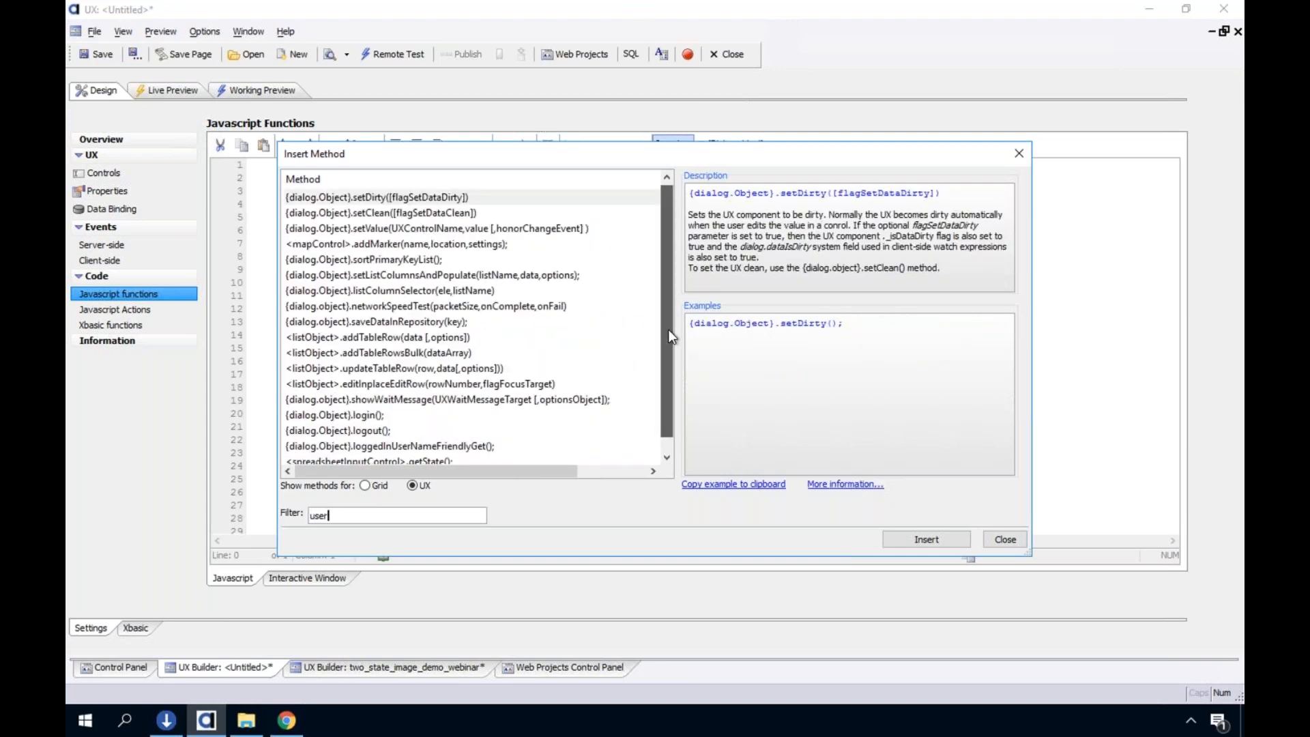
pyautogui.scroll(-1, 668, 328)
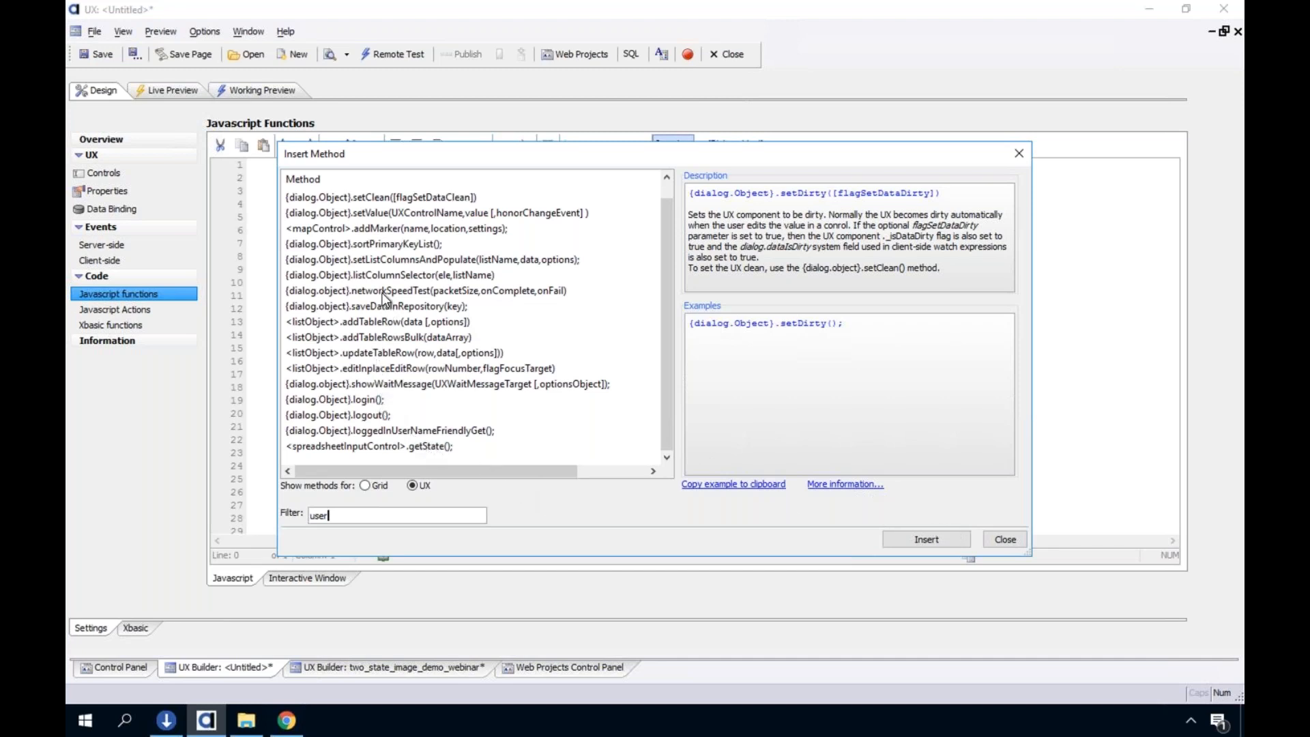
pyautogui.click(1005, 539)
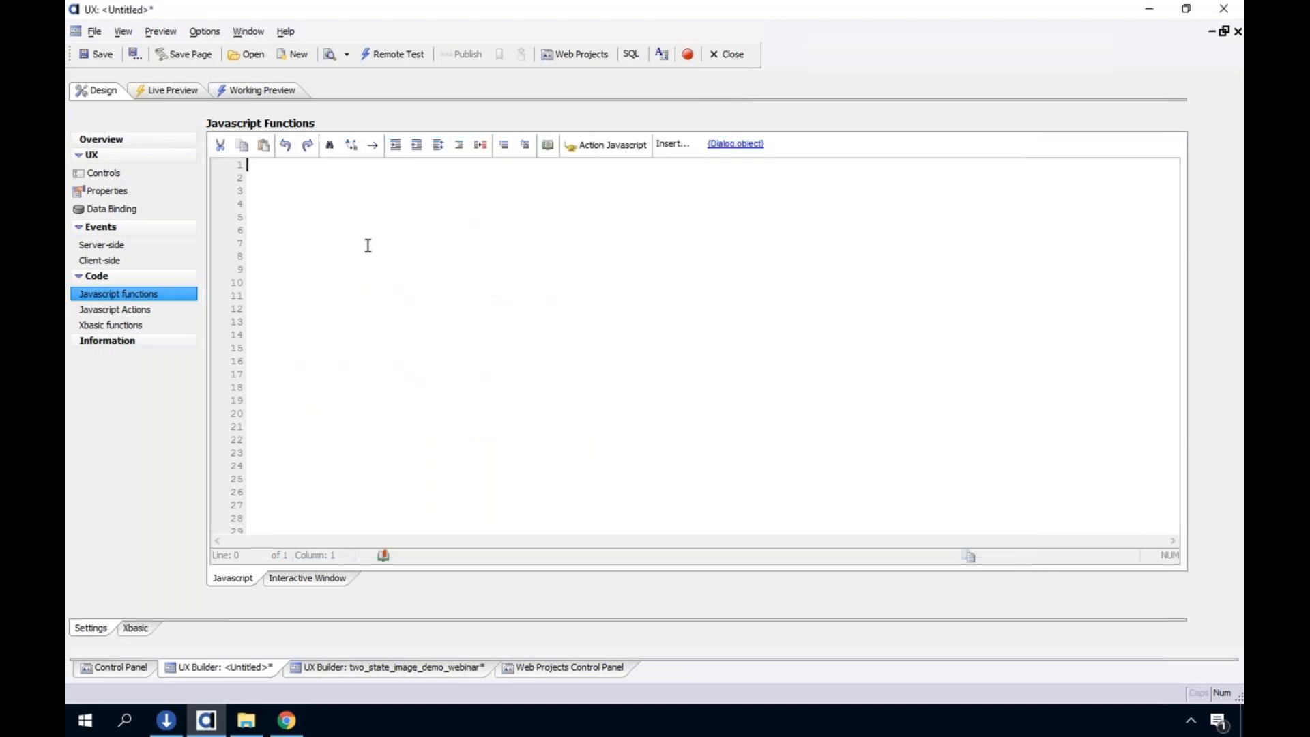
# Insert a container of type None with opening and closing tags after the vb1 ViewBox
pyautogui.click(118, 227)
pyautogui.click(147, 175)
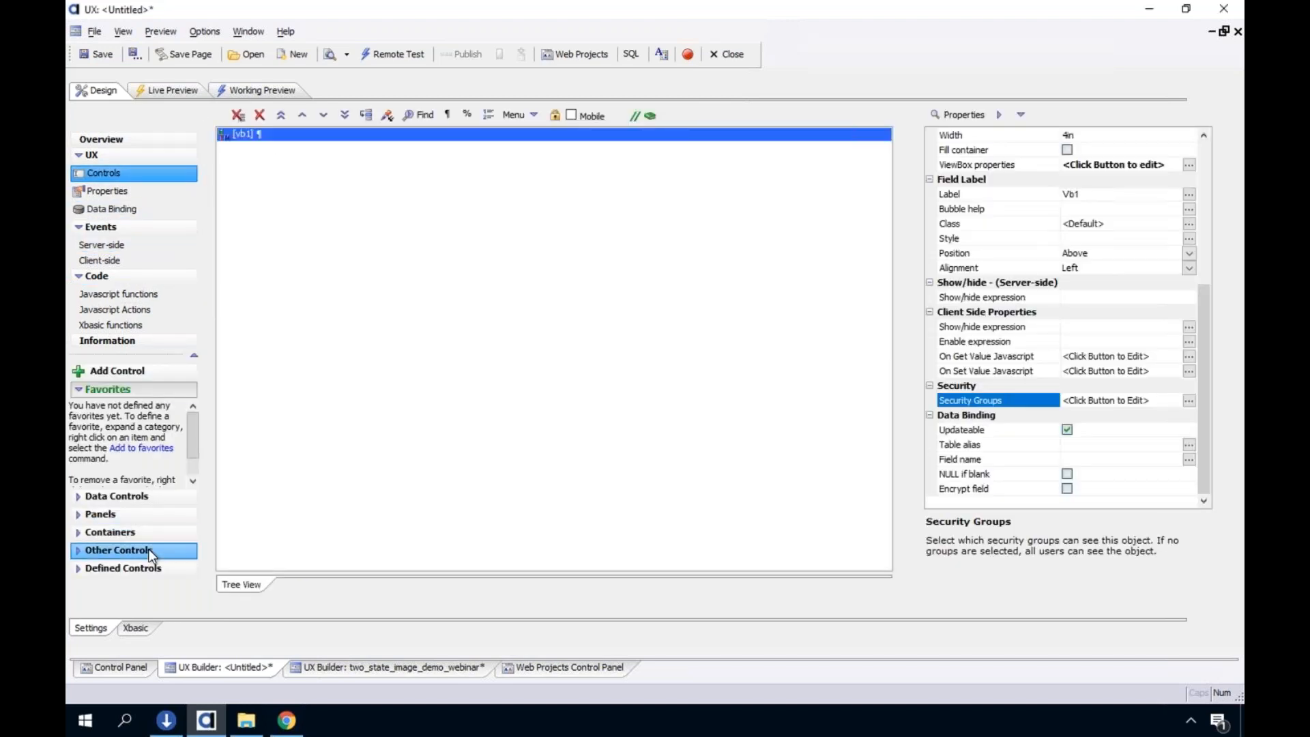
pyautogui.click(148, 547)
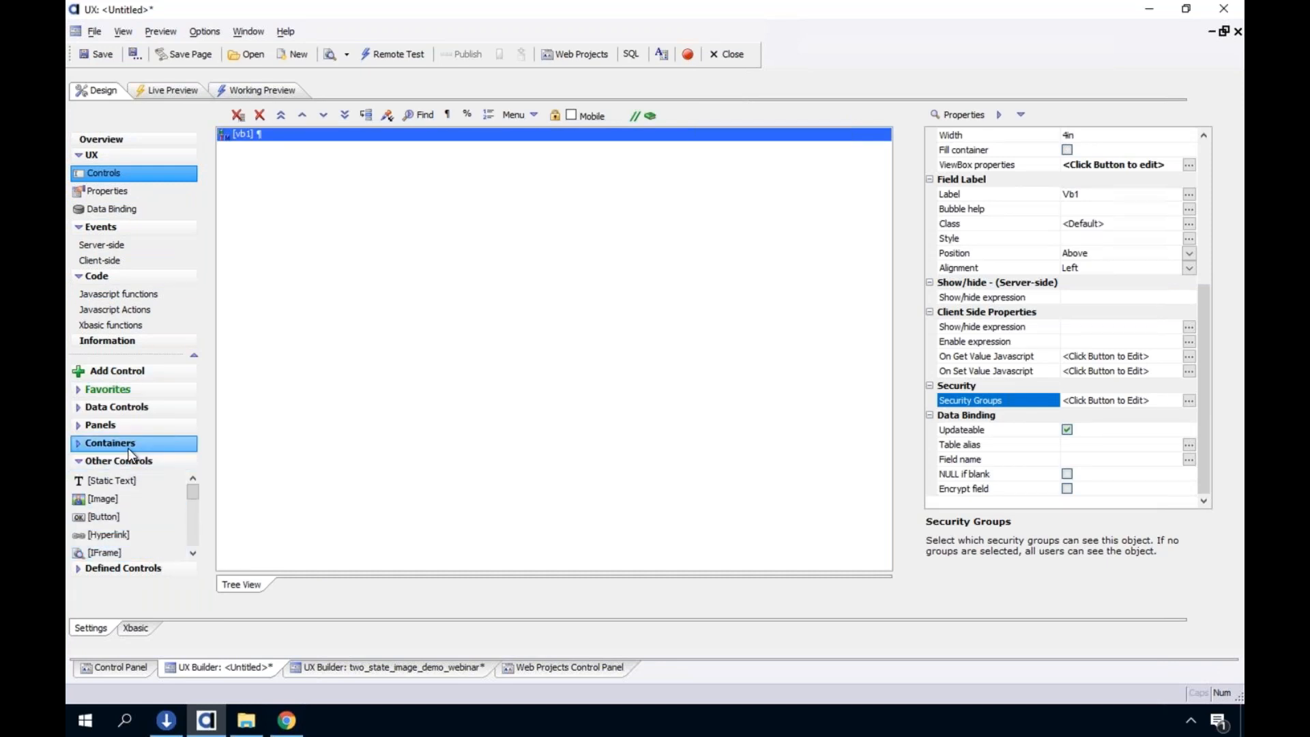
pyautogui.click(128, 447)
pyautogui.moveTo(134, 518); pyautogui.dragTo(296, 424)
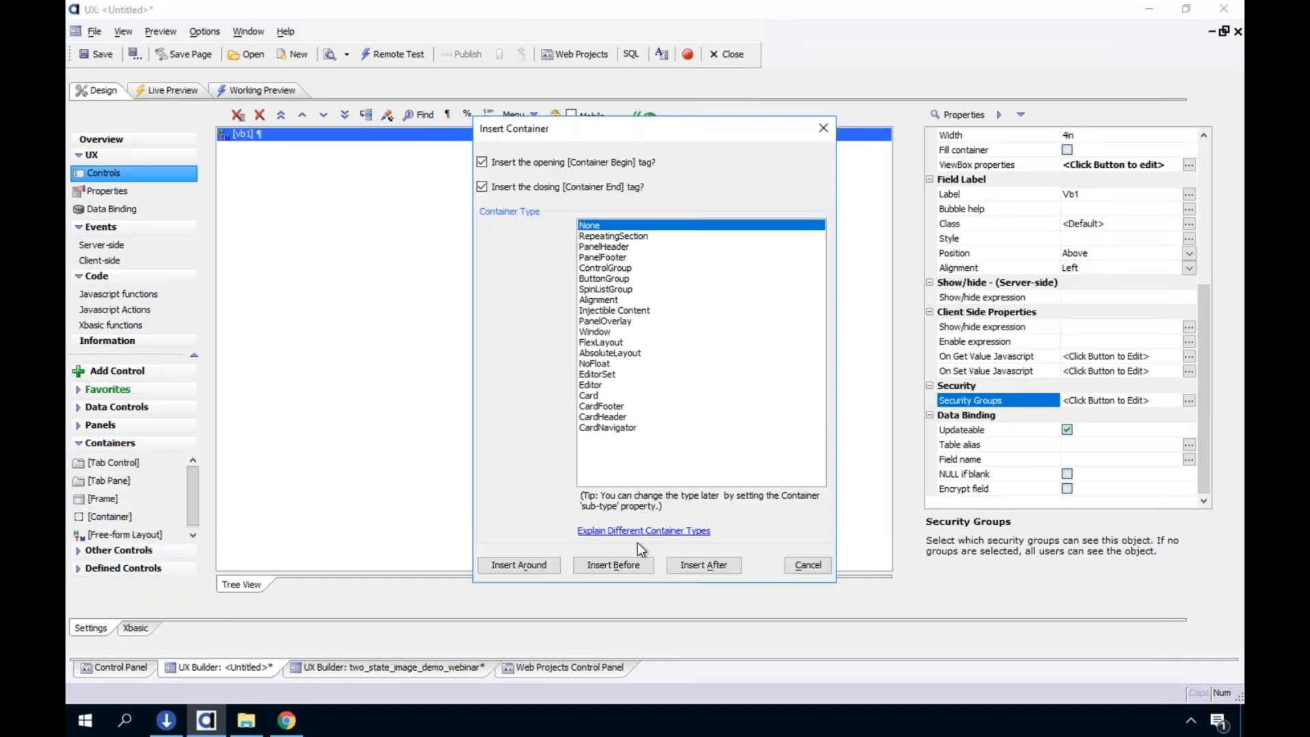
pyautogui.click(690, 568)
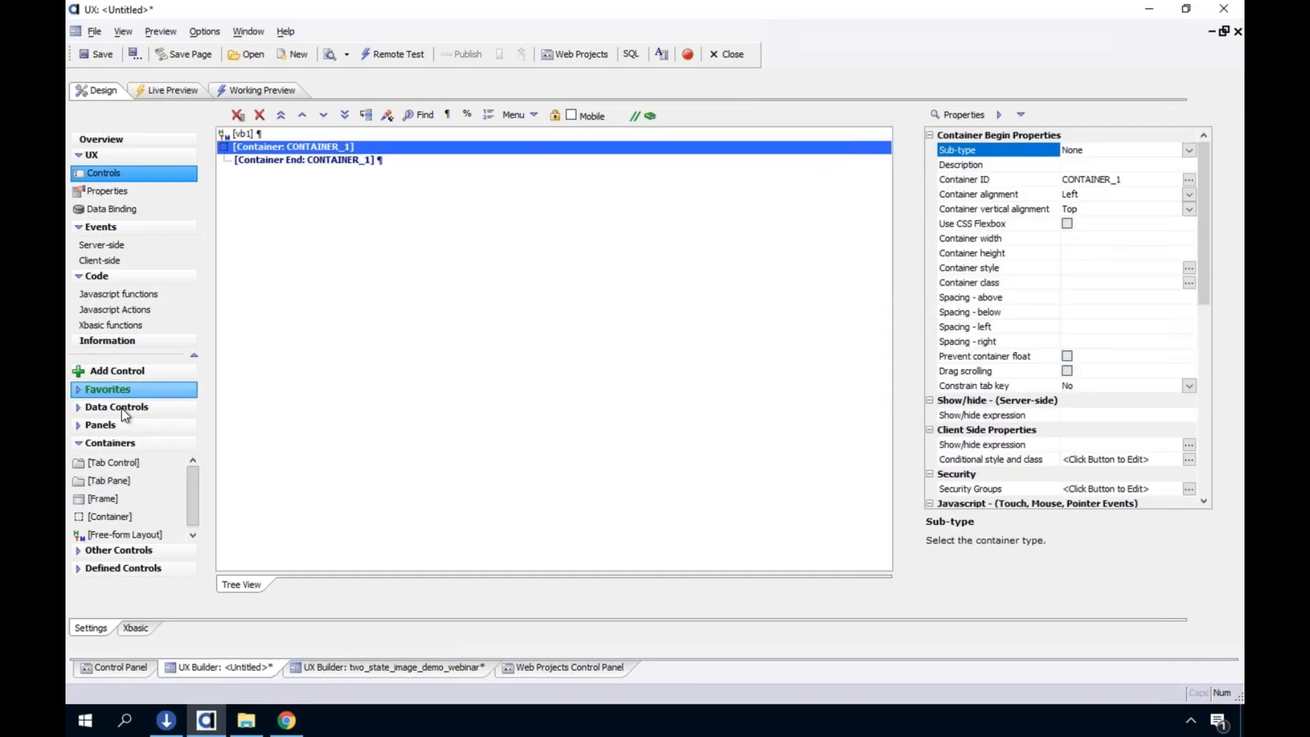
# Add a textbox control named role inside the container and set its default value to admin
pyautogui.click(129, 369)
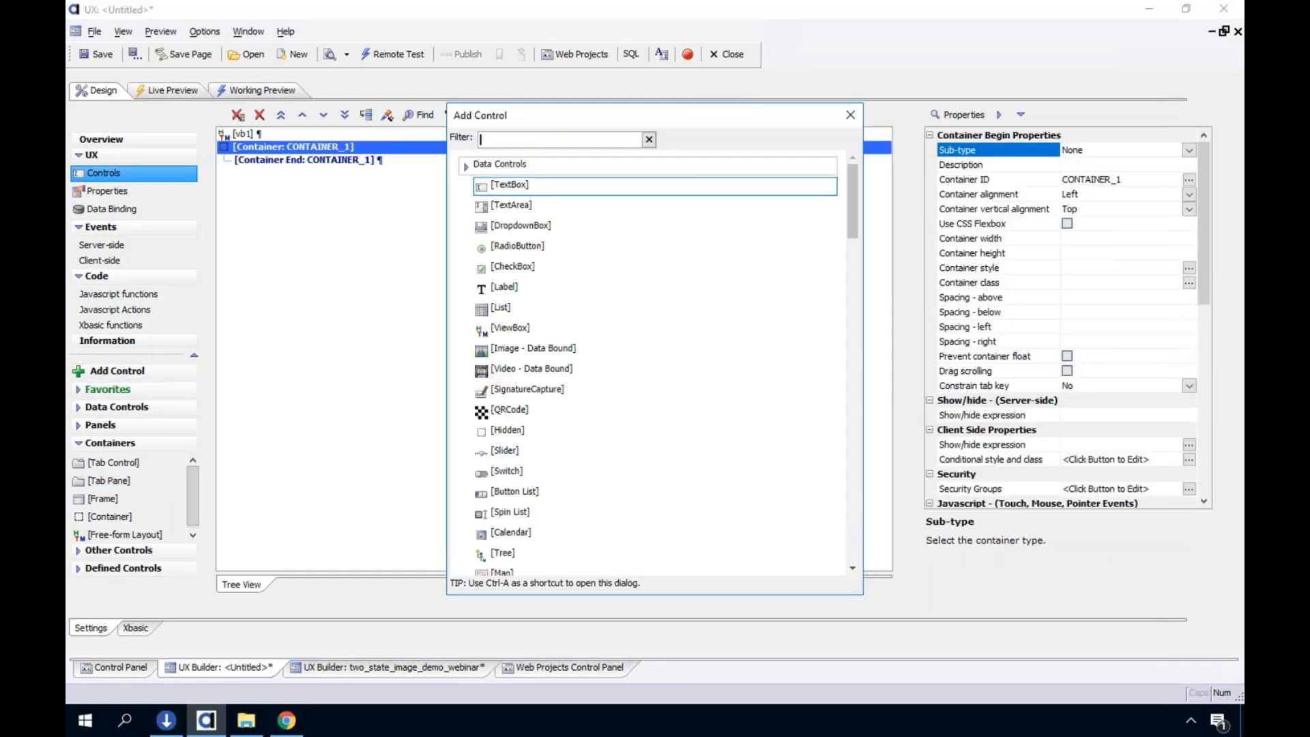
pyautogui.doubleClick(538, 193)
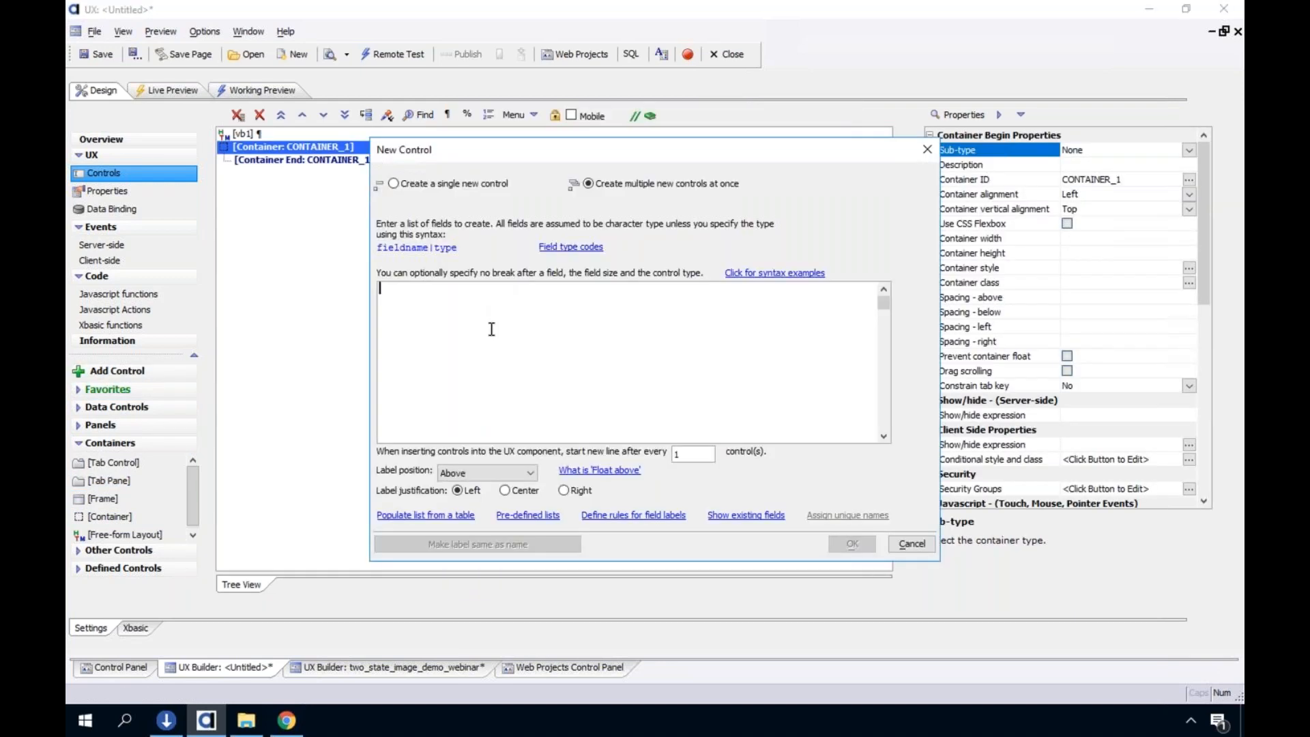
pyautogui.write('asdf')
pyautogui.click(853, 547)
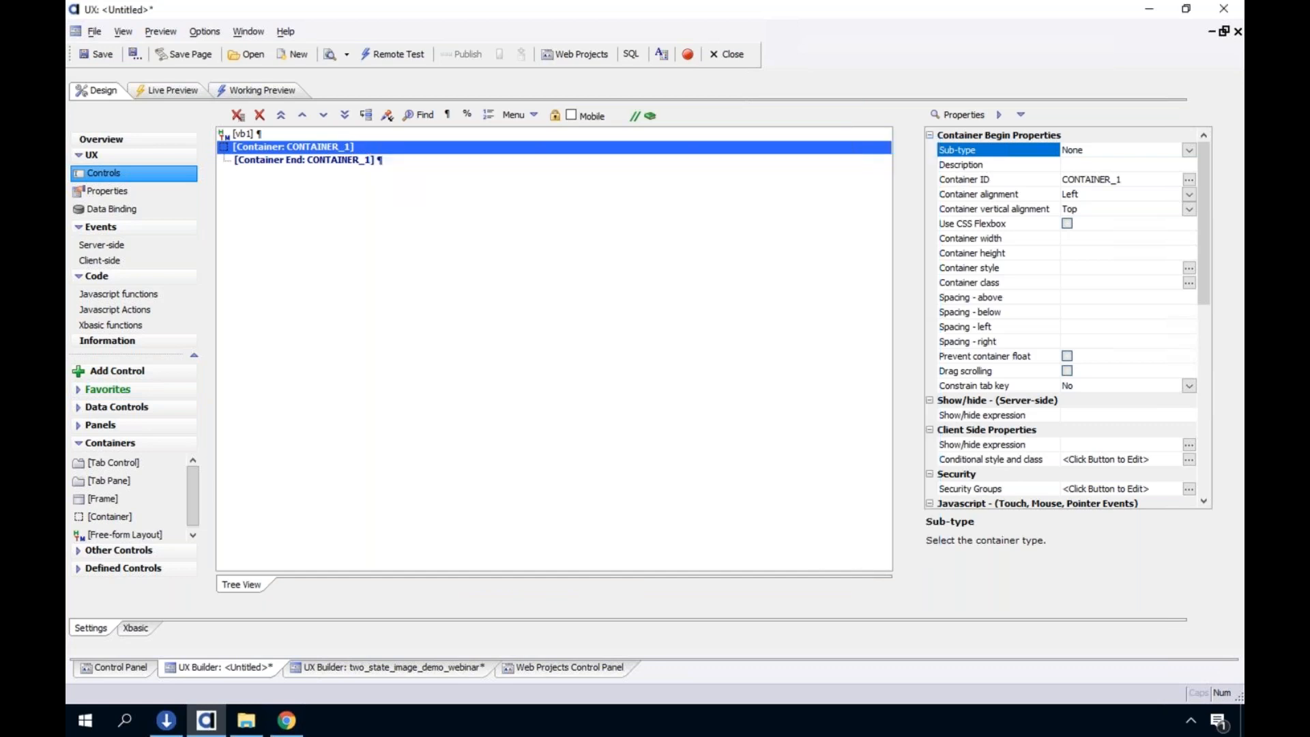
pyautogui.click(1096, 207)
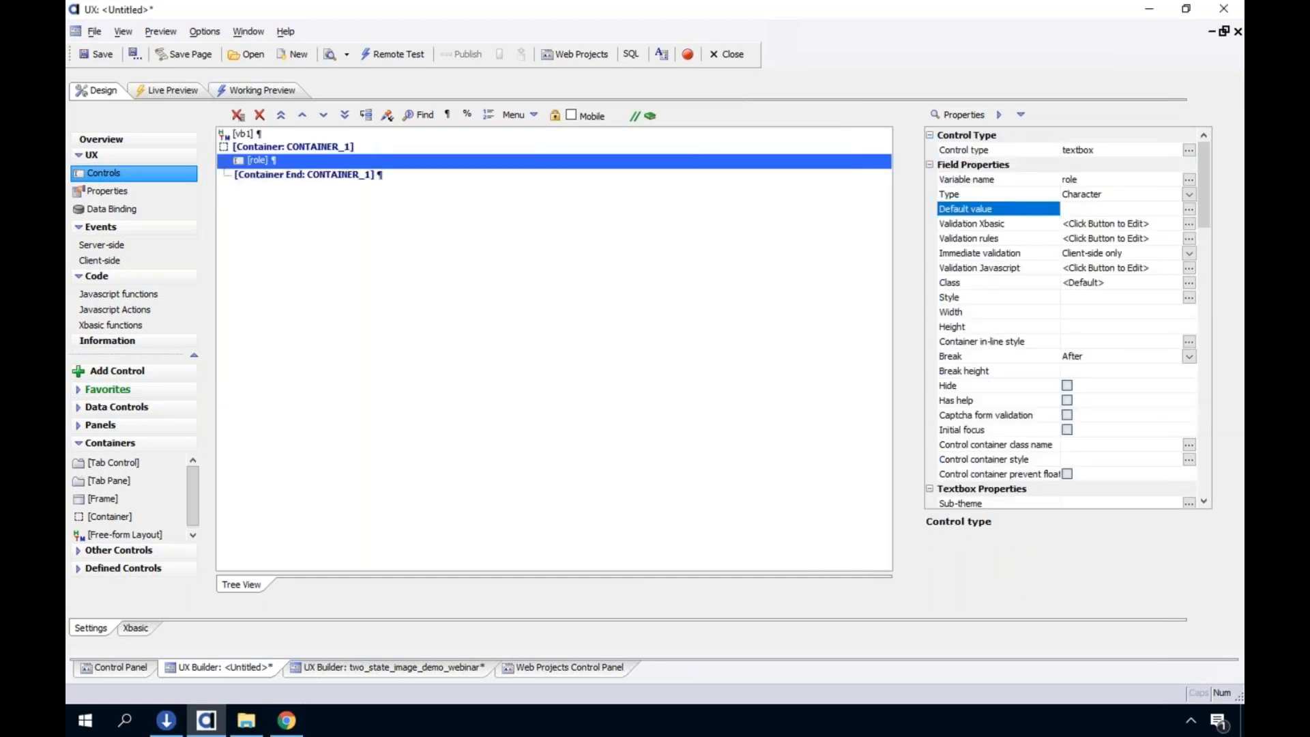
pyautogui.write('admin')
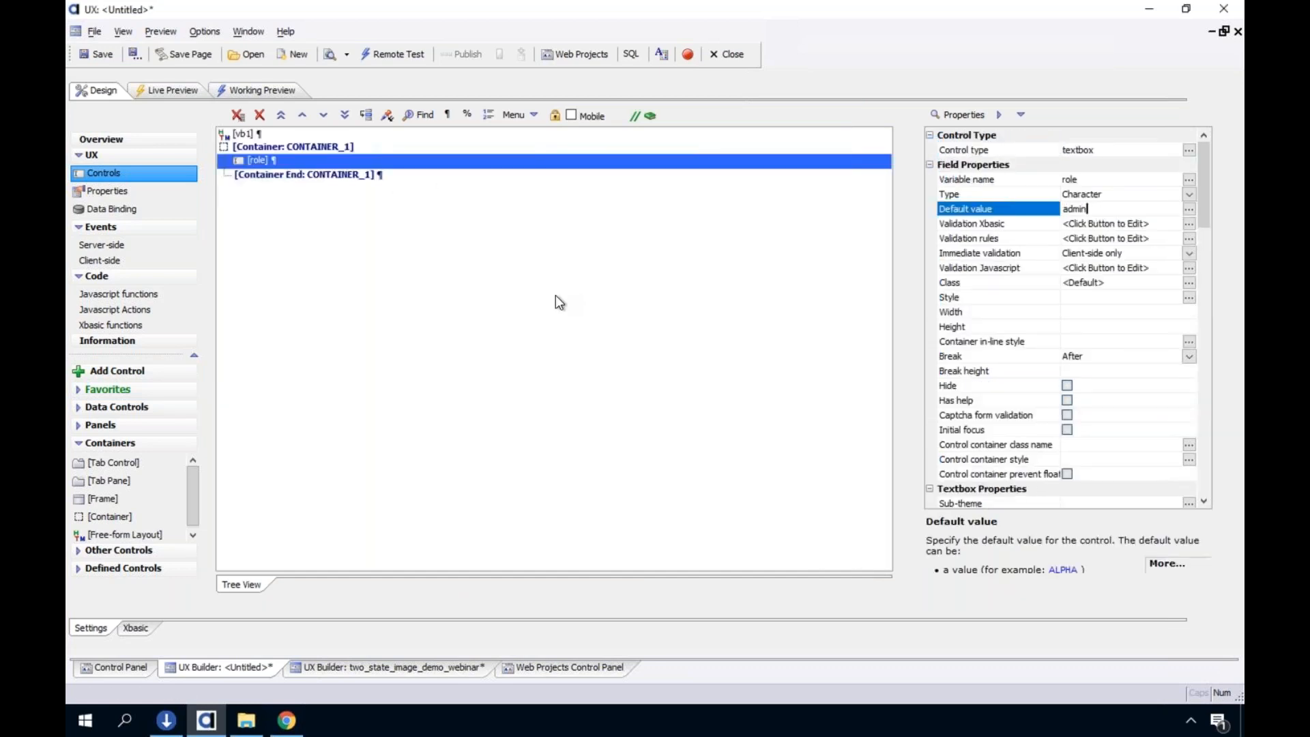
pyautogui.doubleClick(241, 134)
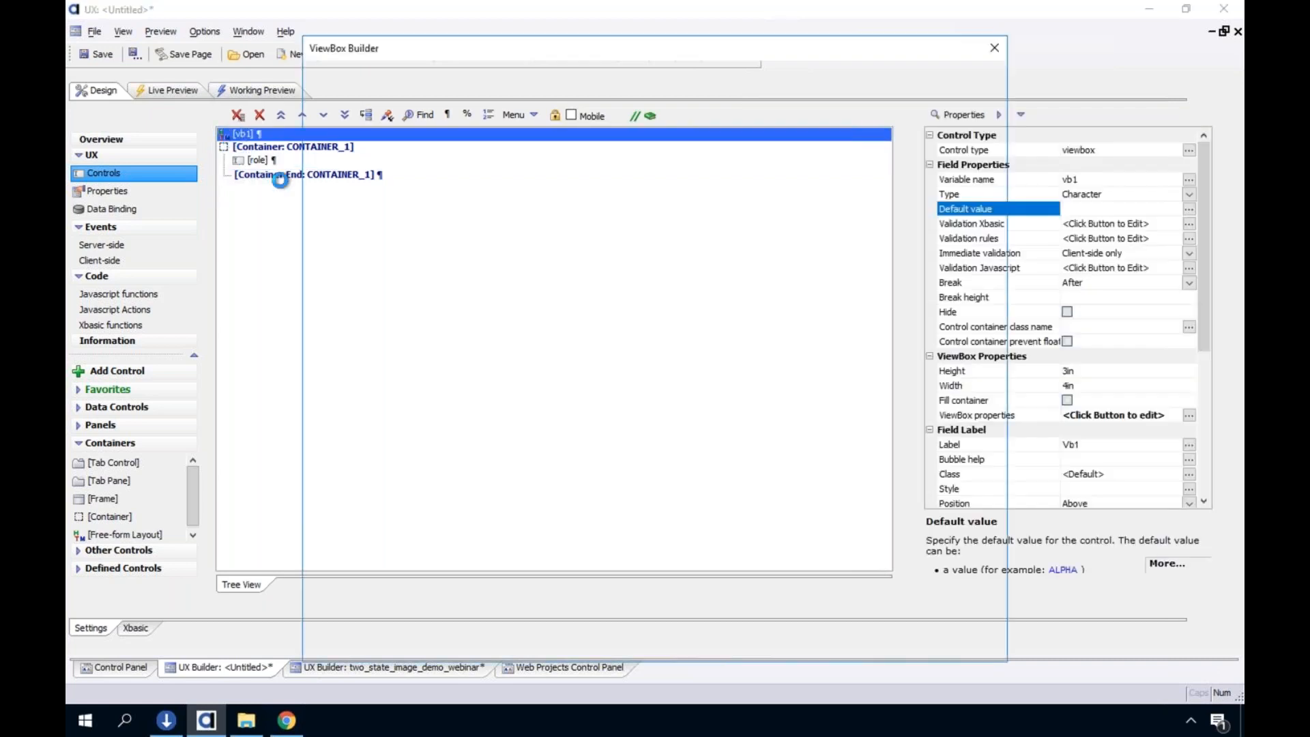
pyautogui.click(974, 645)
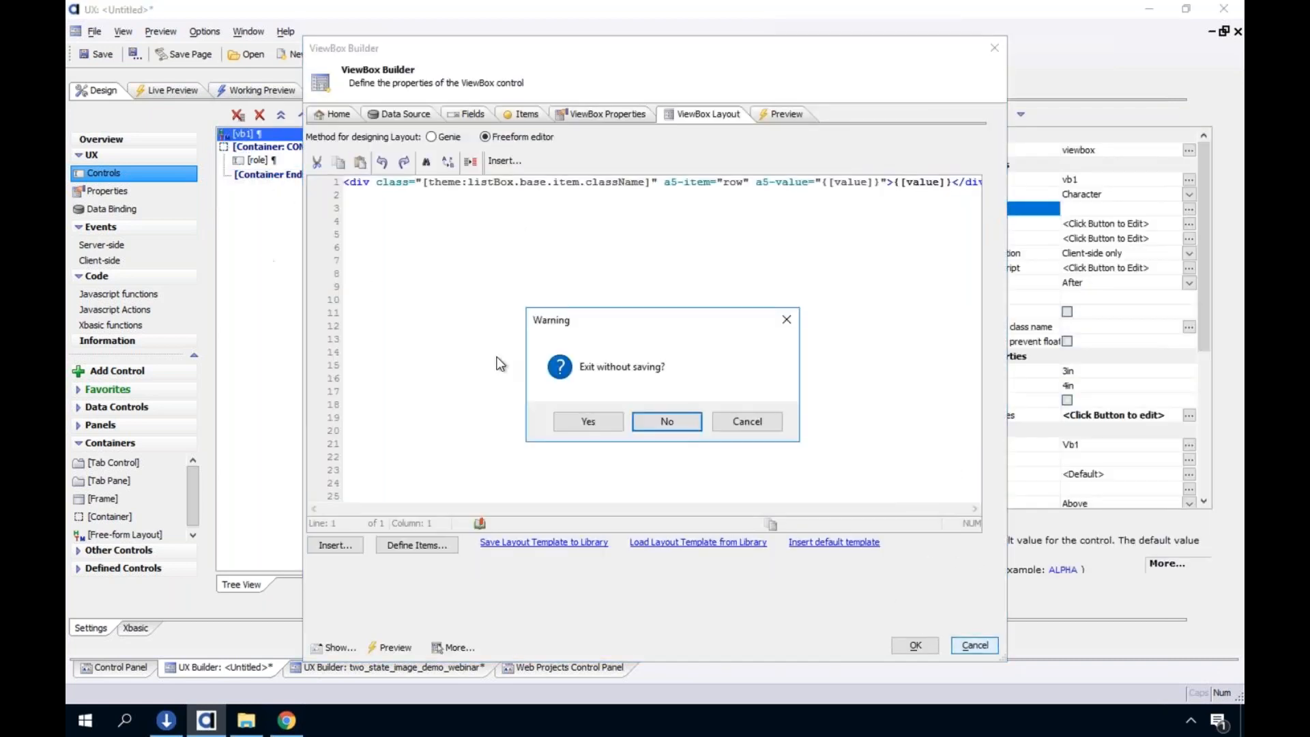
pyautogui.click(588, 421)
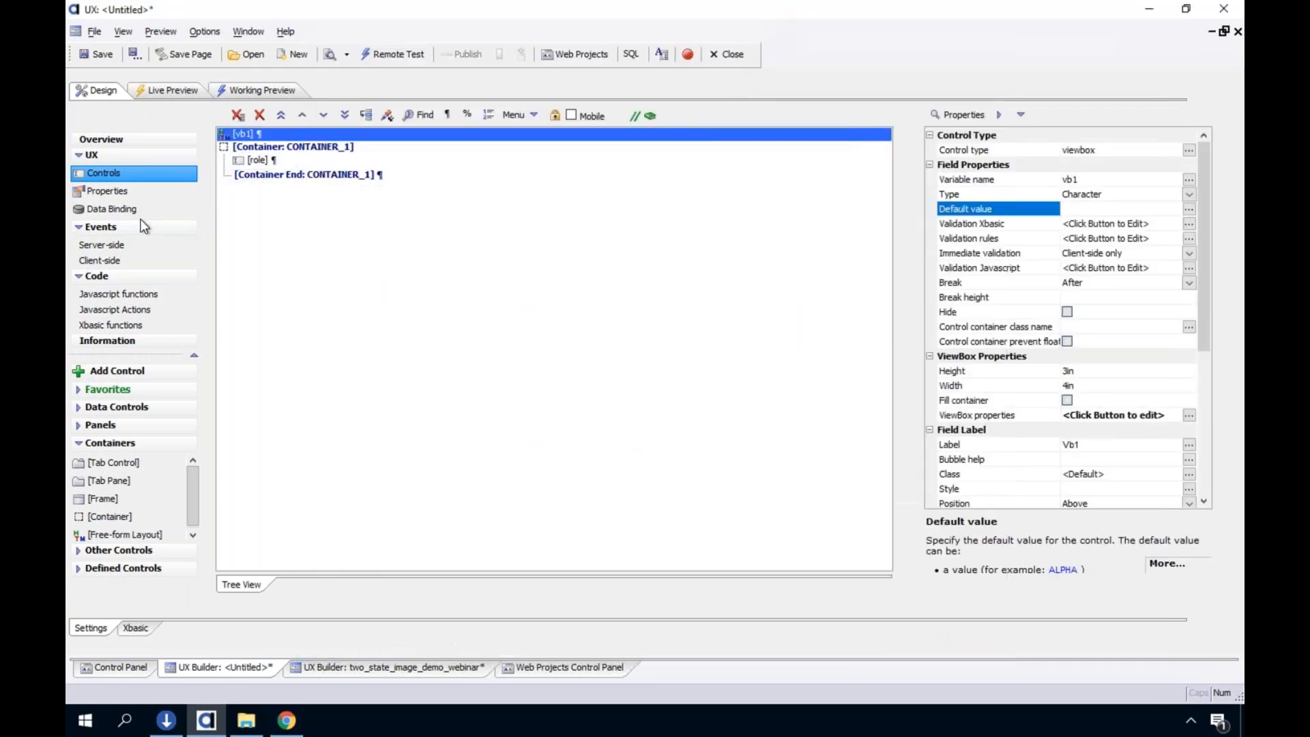
# Start an indented statement with e.control below the function line of the server-side onDialogInitialize event, after a blank line
pyautogui.click(135, 242)
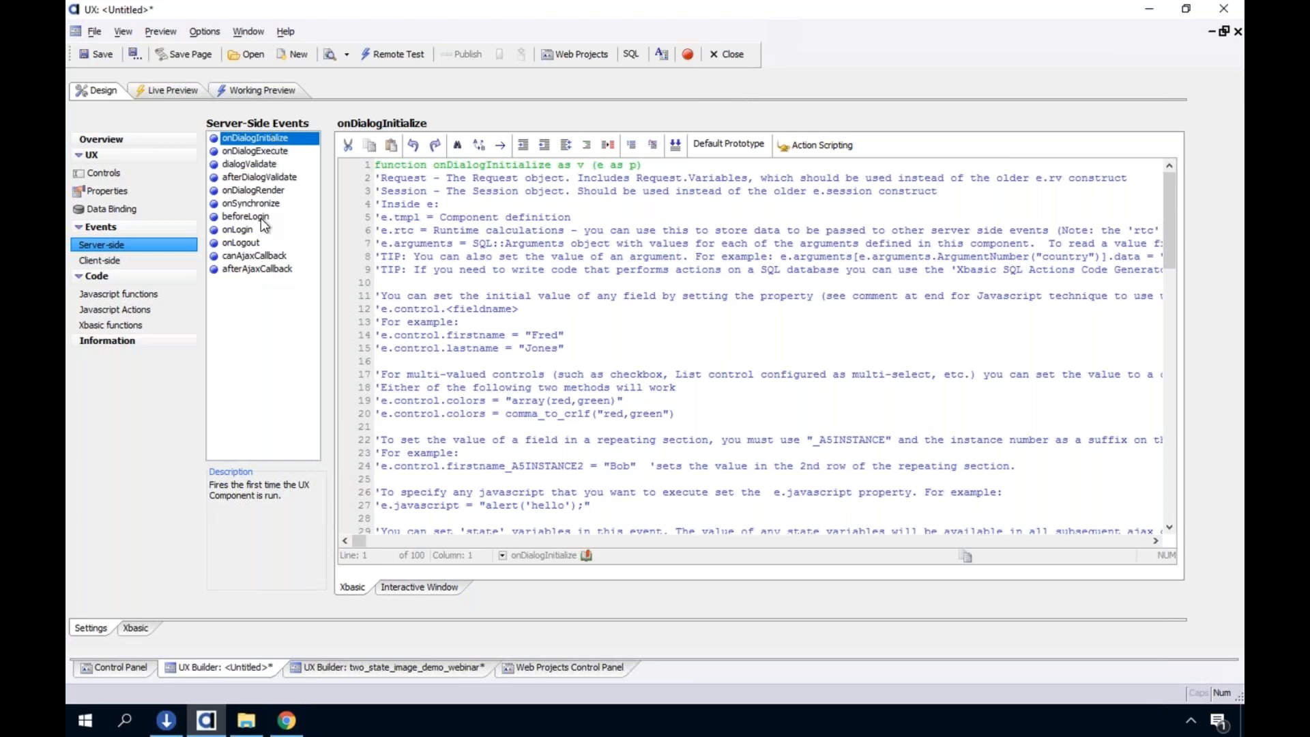
pyautogui.click(424, 167)
pyautogui.moveTo(424, 167); pyautogui.dragTo(591, 175)
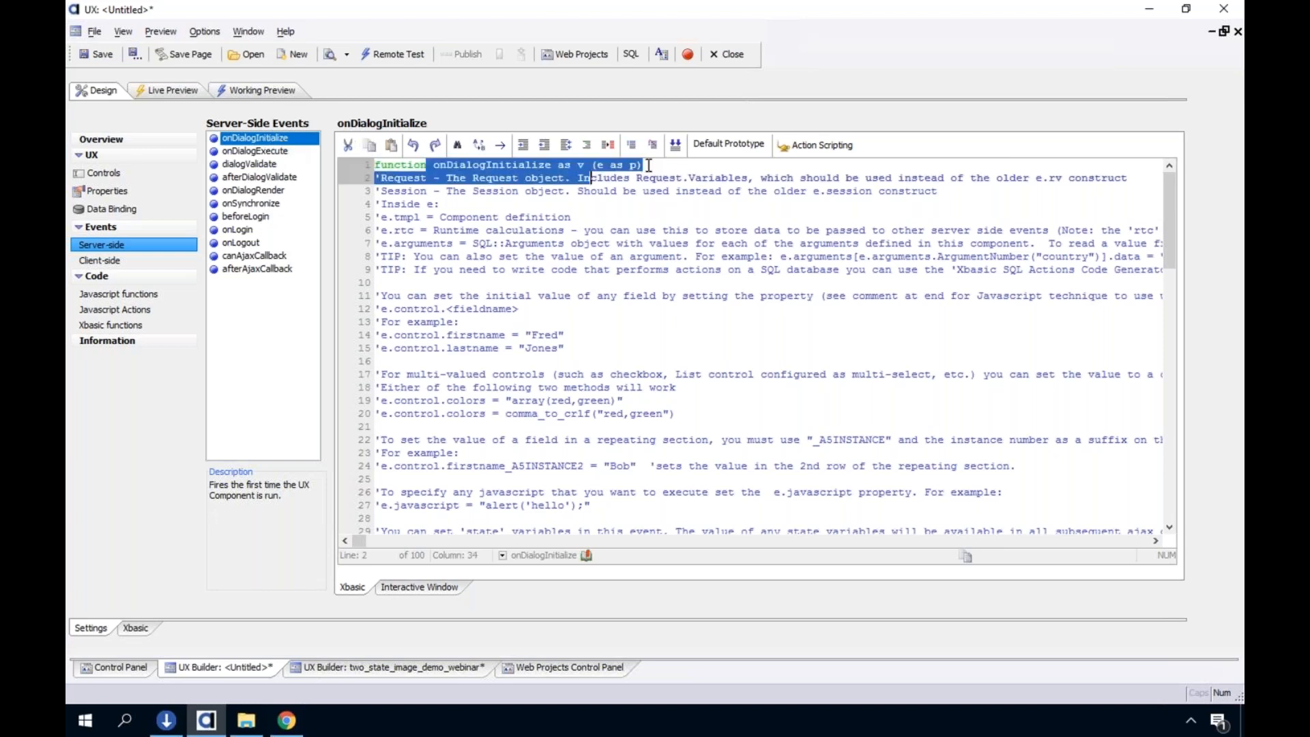
pyautogui.click(738, 168)
pyautogui.press('Return')
pyautogui.press('Return')
pyautogui.press('Tab')
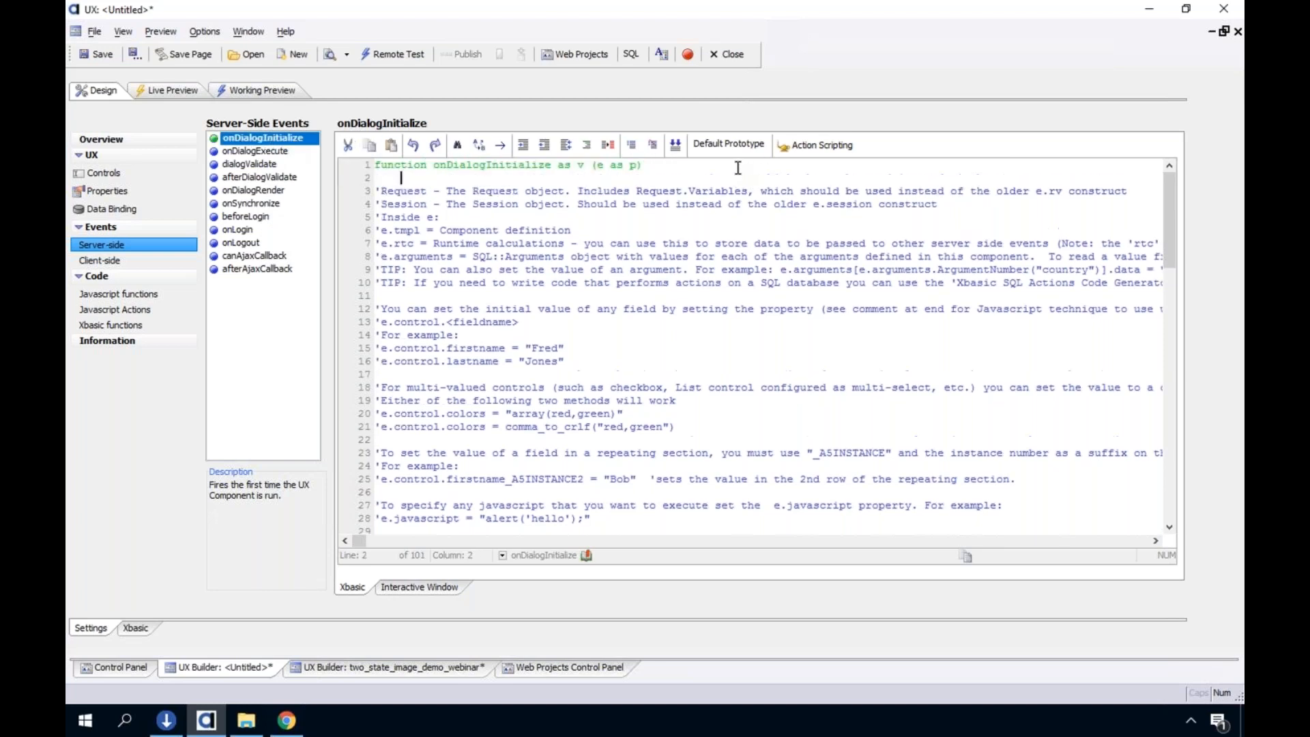
pyautogui.write('e.control')
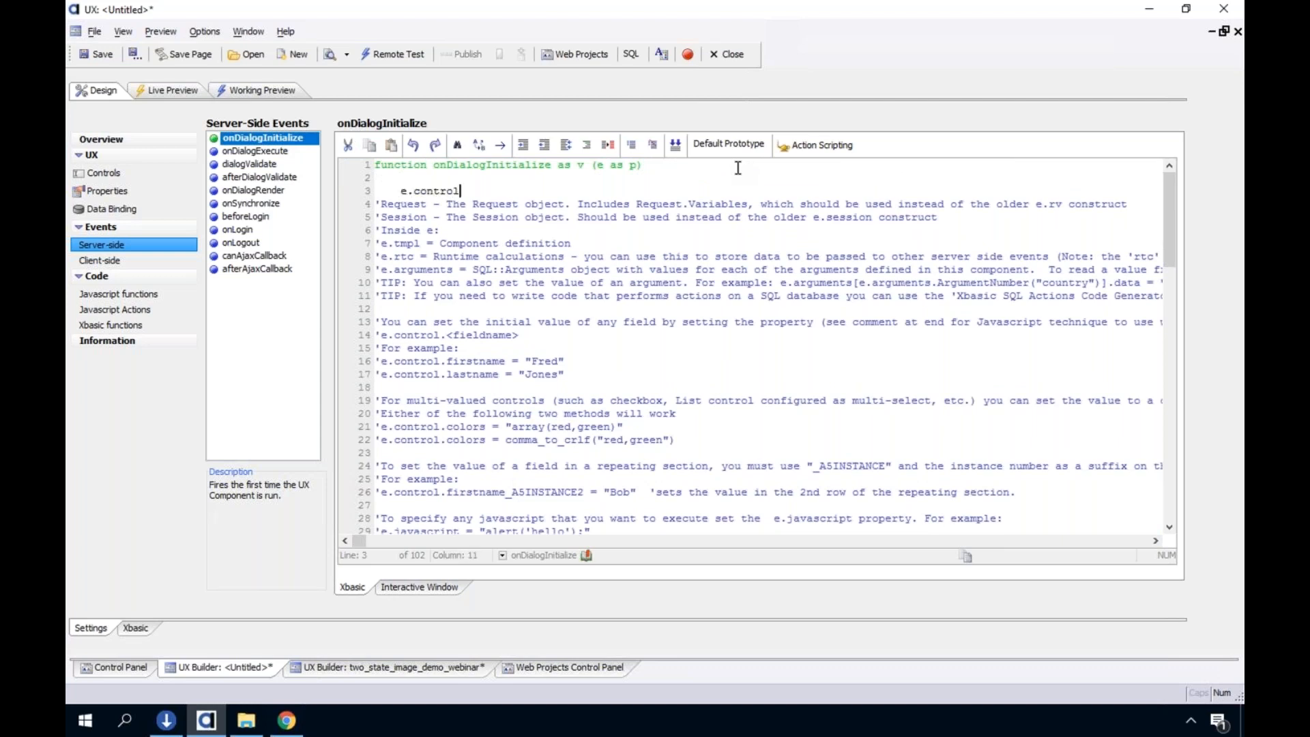
pyautogui.hotkey('alt', 'o')
pyautogui.press('d')
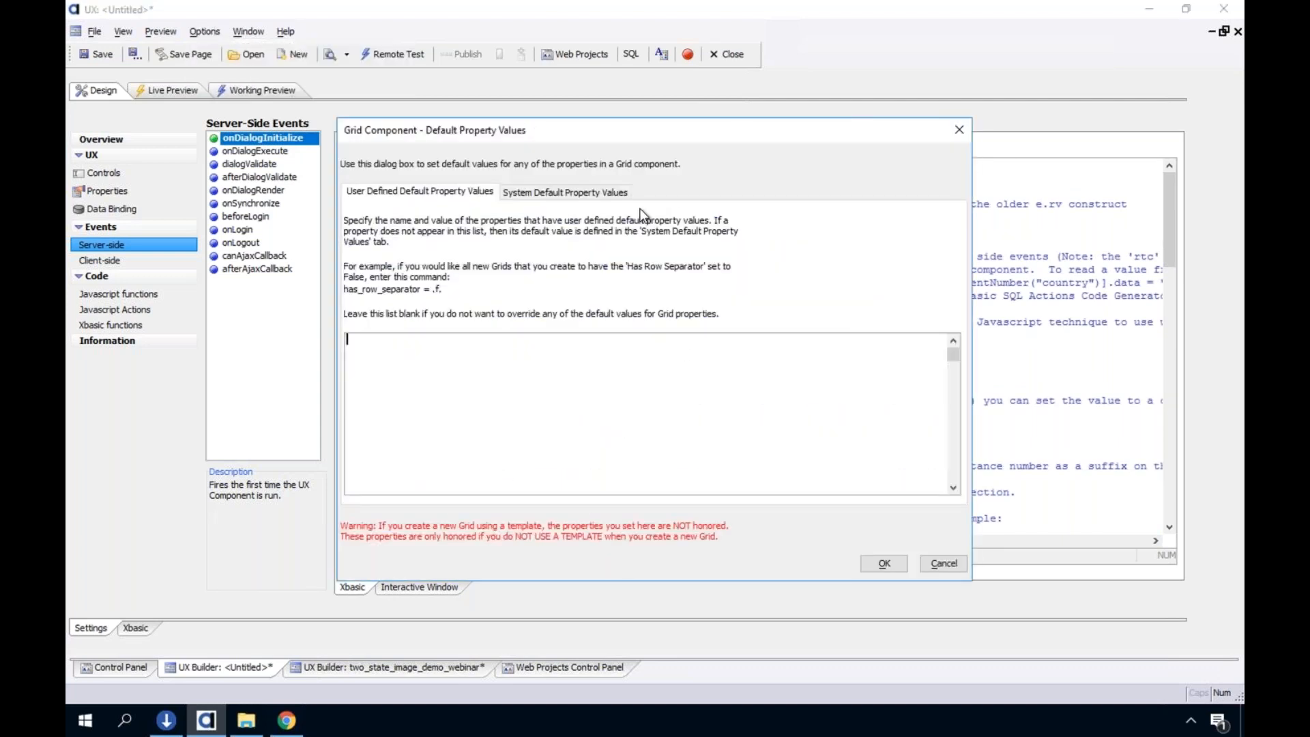
pyautogui.click(926, 557)
pyautogui.click(944, 564)
# Complete the statement as e.control.roles = Context.security.getroles() and start a new line below it
pyautogui.write('.roles = ')
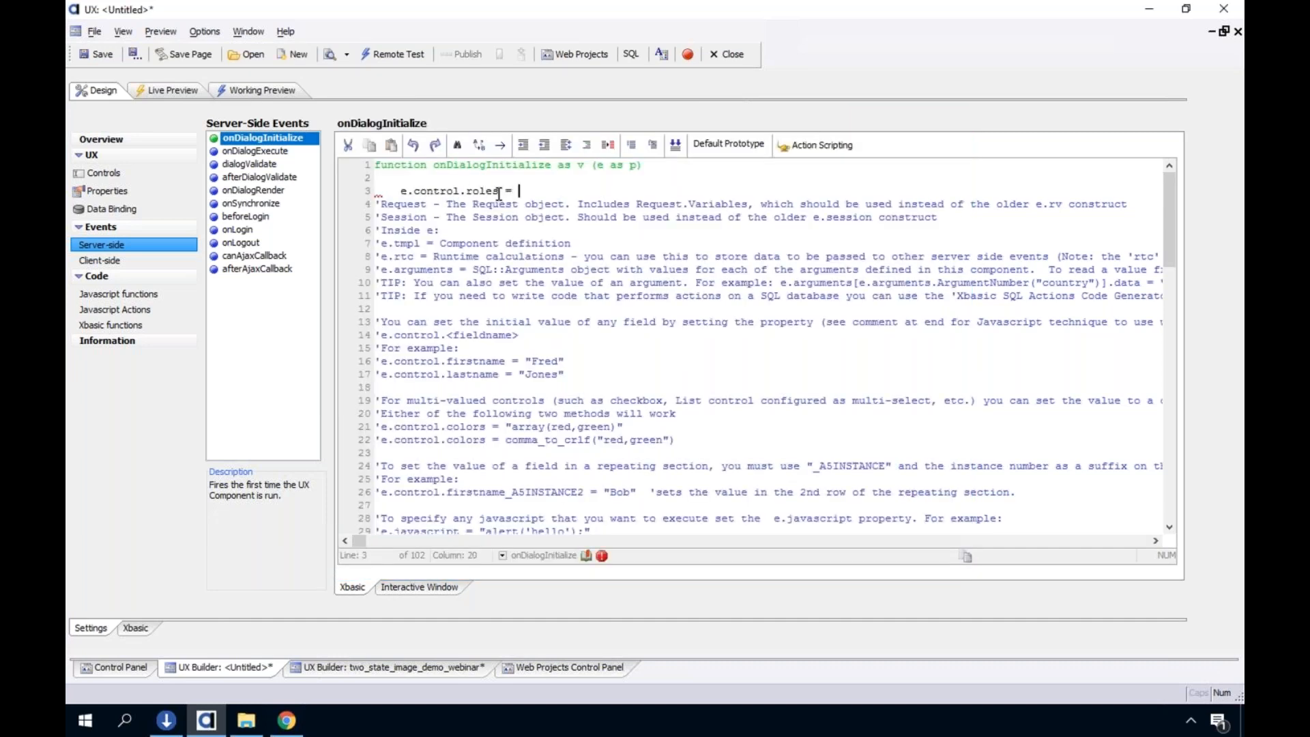
pyautogui.write('Context.security.getroles()')
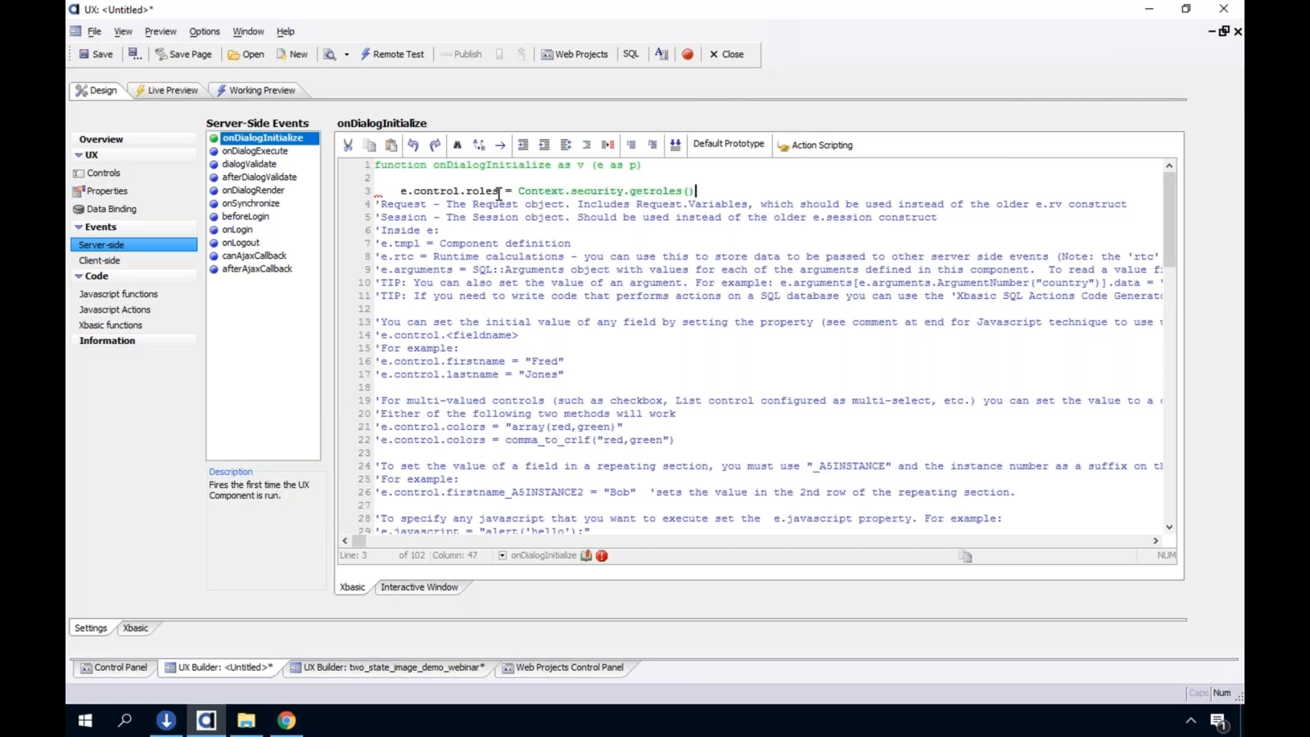
pyautogui.press('Return')
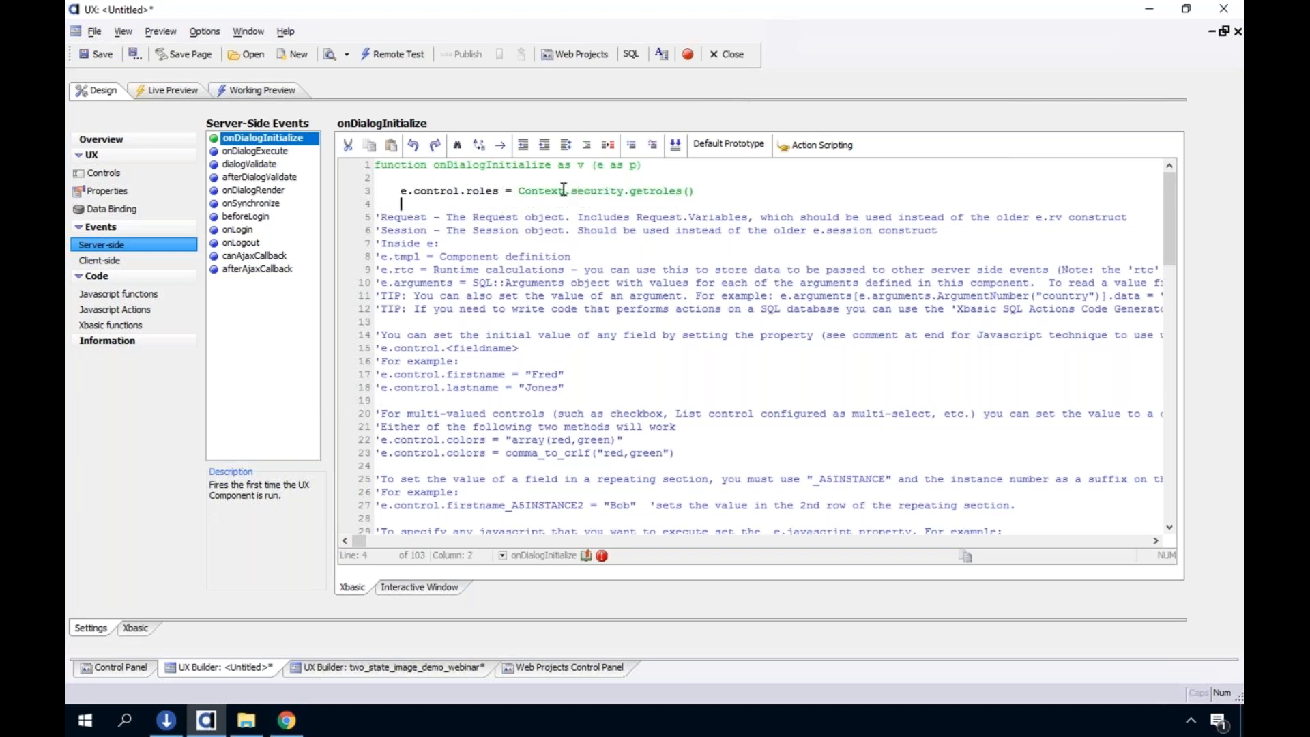
# Pass userid as the argument of the getroles call
pyautogui.keyDown('shift'); pyautogui.click(520, 190); pyautogui.keyUp('shift')
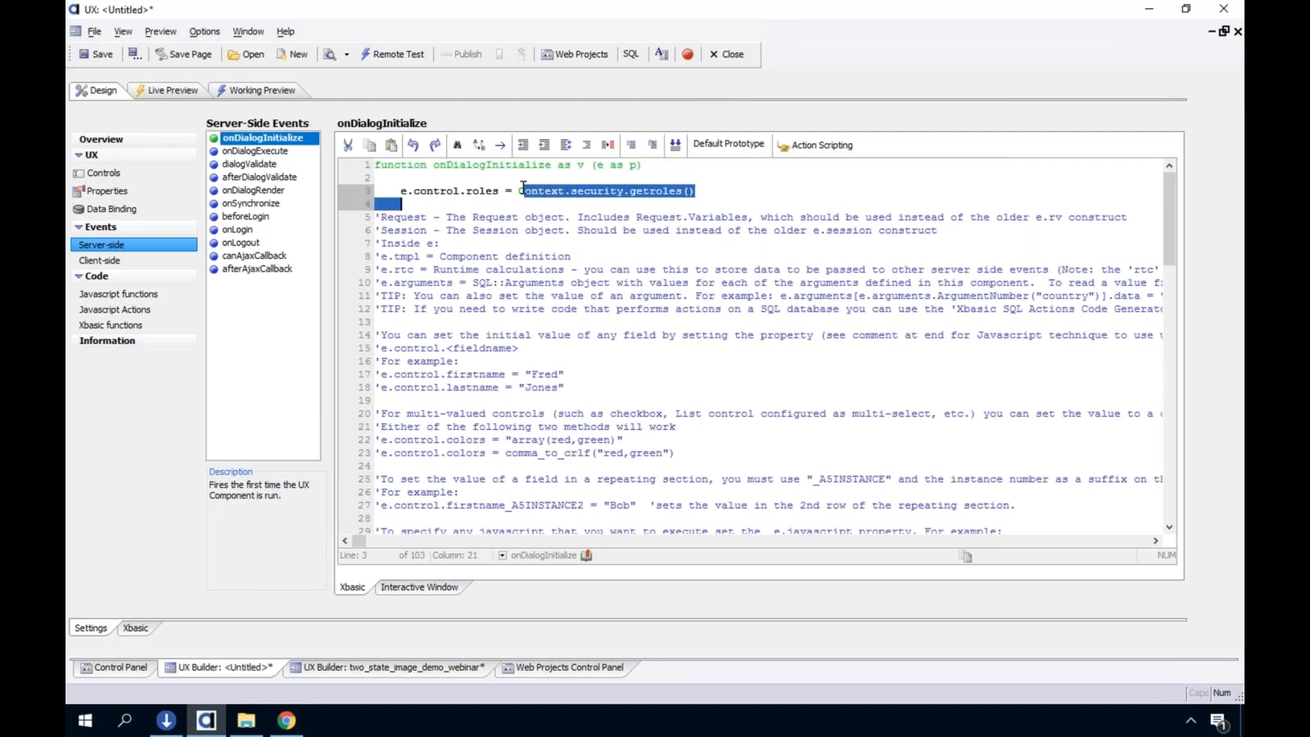
pyautogui.click(690, 191)
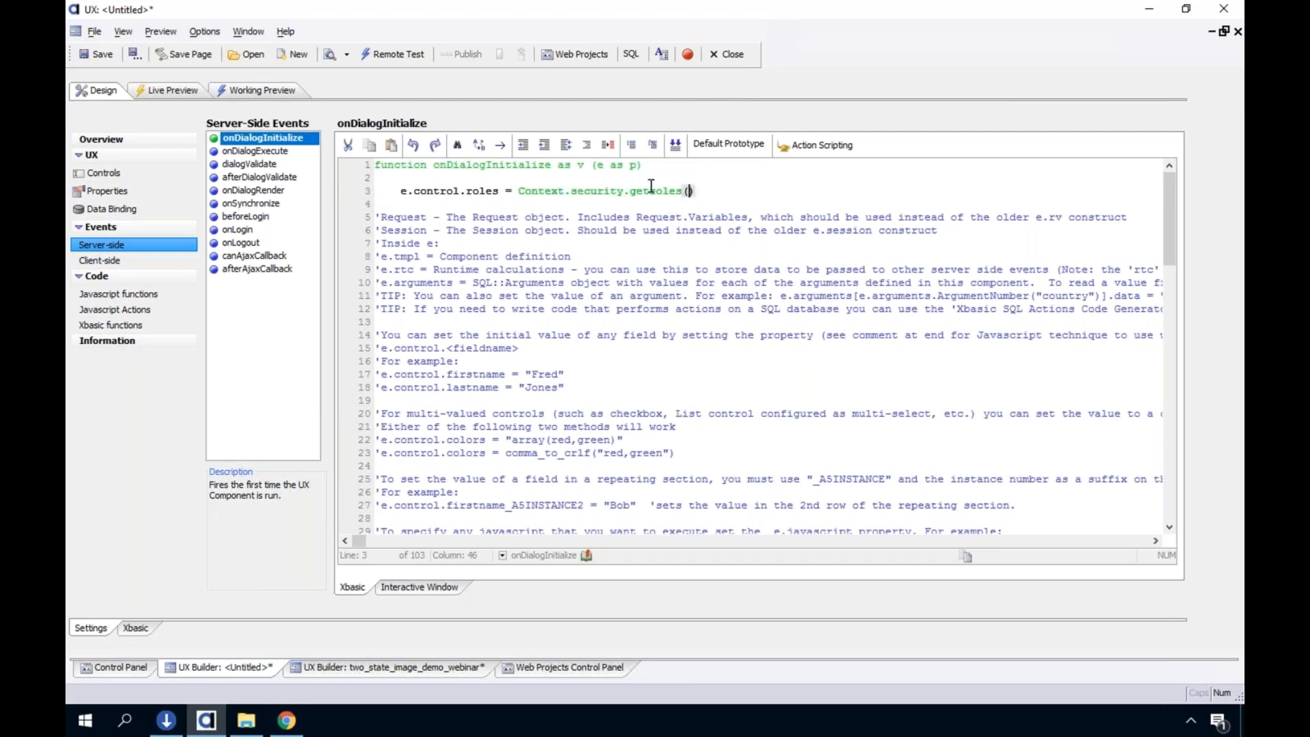
pyautogui.write('userid')
# Compare the e.control.roles assignment with the role textbox and its properties in the control tree
pyautogui.moveTo(500, 191); pyautogui.dragTo(402, 195)
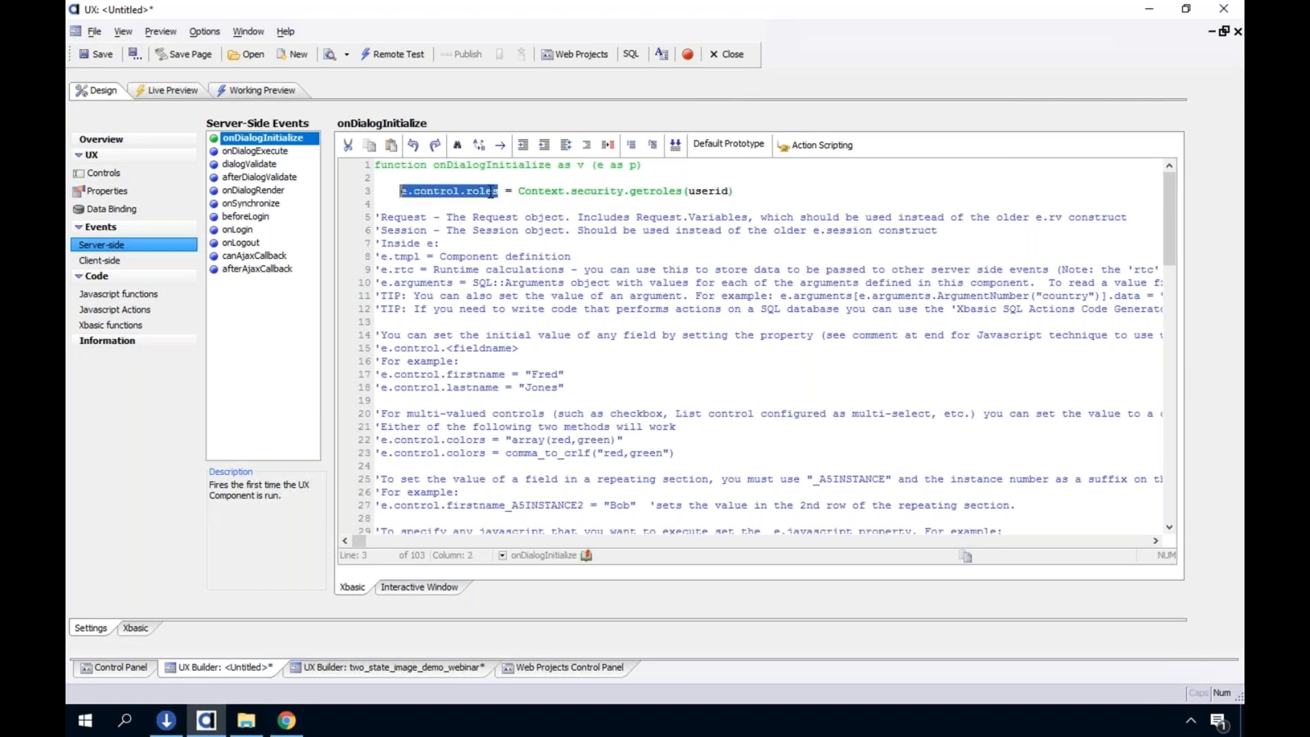
pyautogui.click(130, 174)
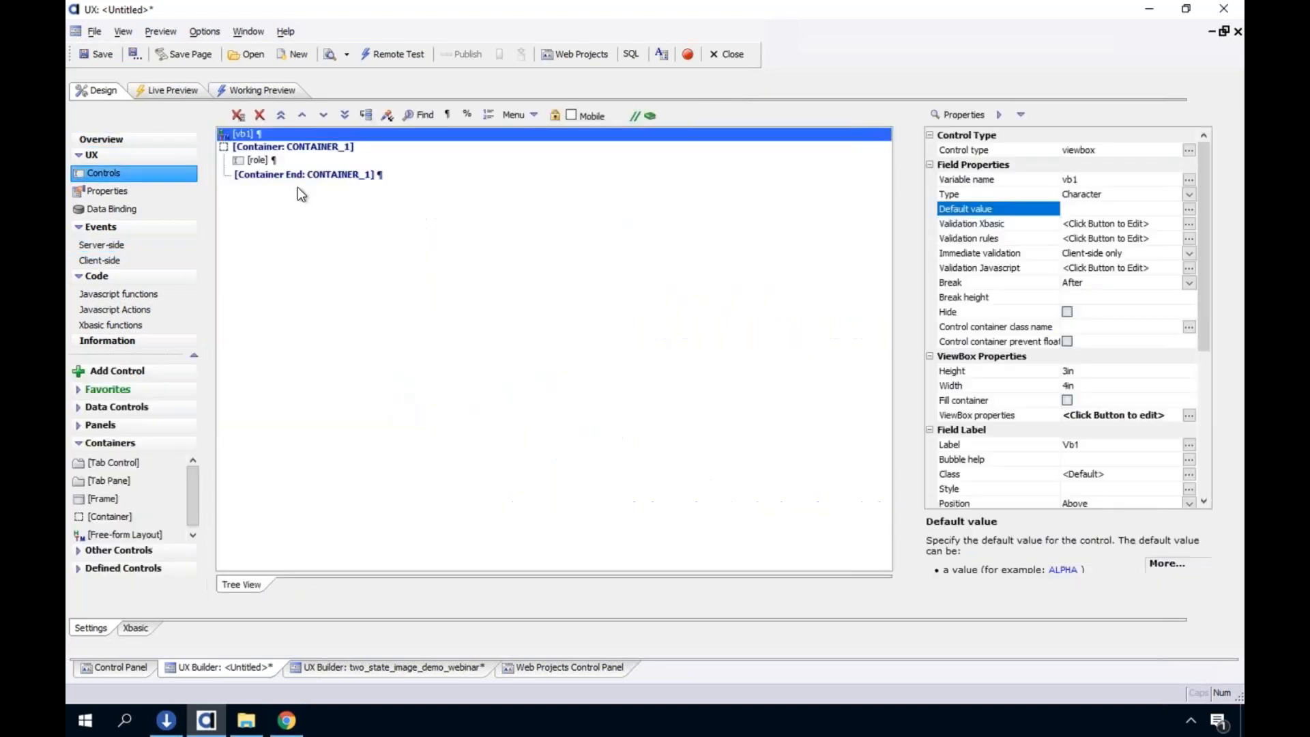
pyautogui.click(256, 166)
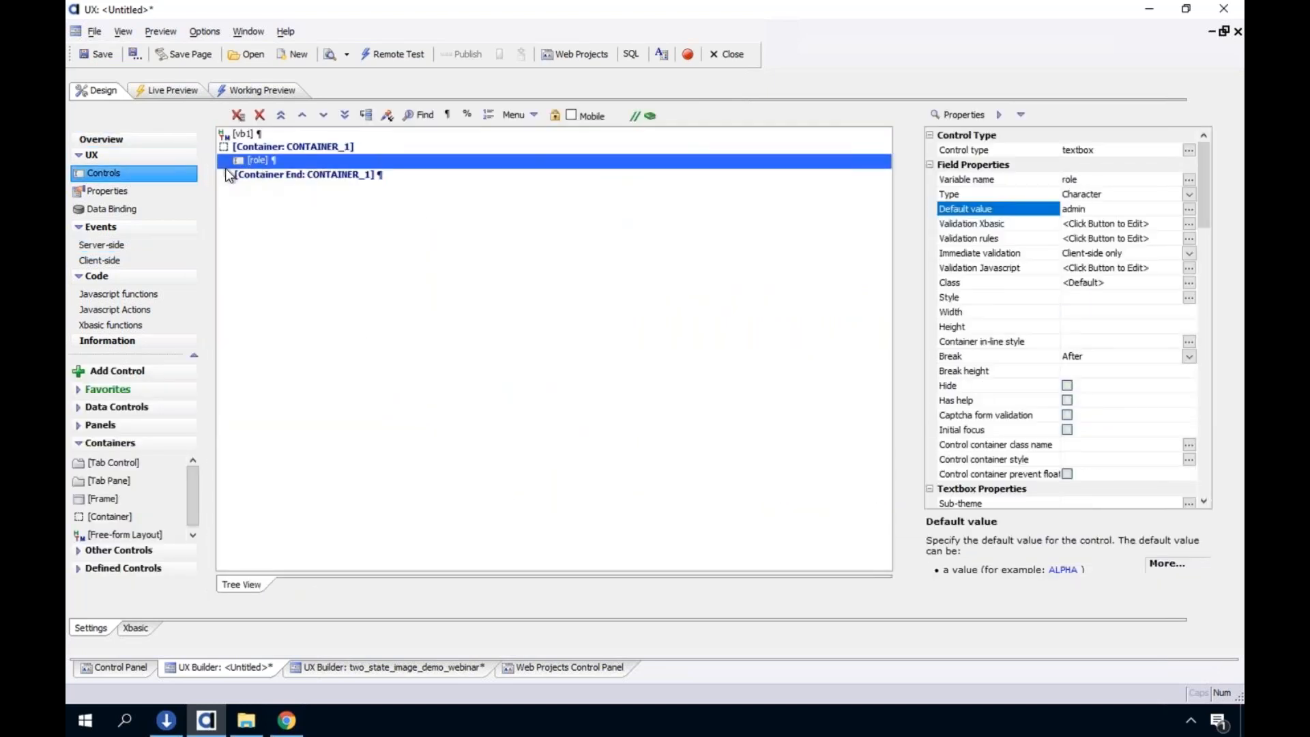
# Add the line user_id = context.security.currentuser() above the roles assignment in the onDialogInitialize event, followed by a blank line
pyautogui.click(130, 245)
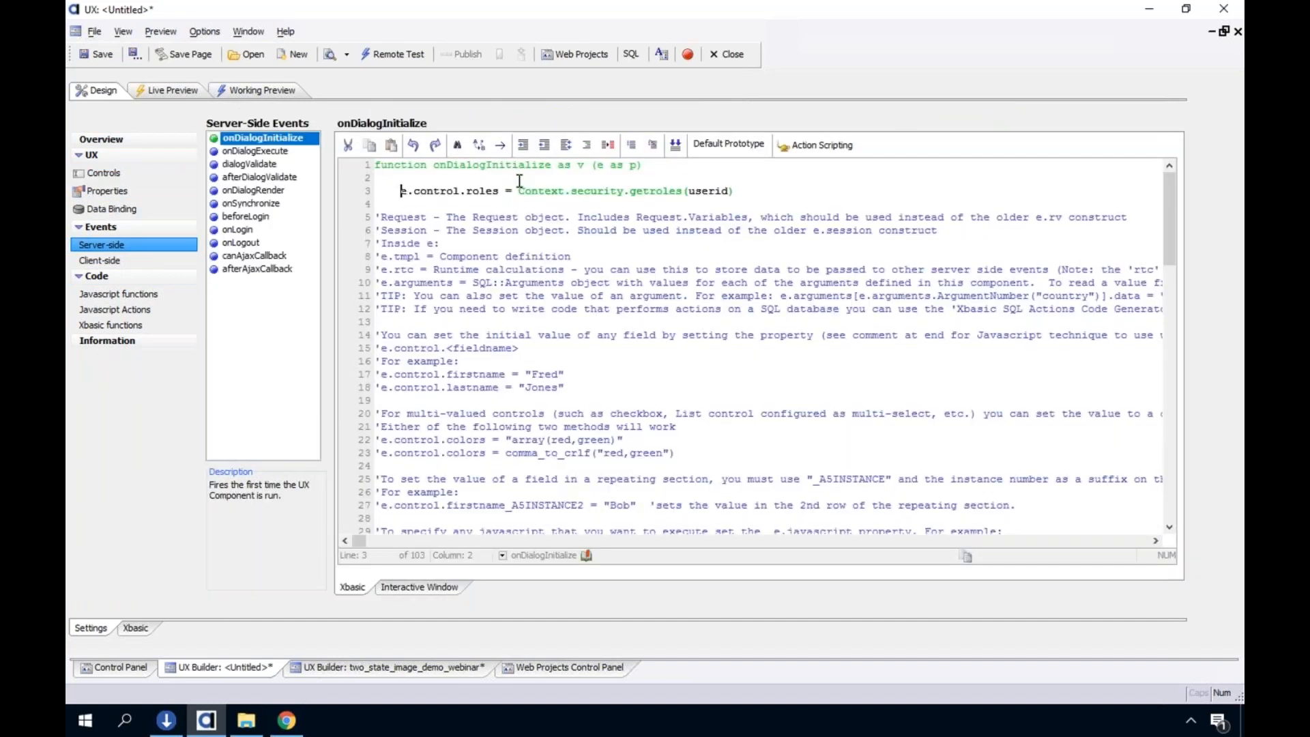
pyautogui.press('Return')
pyautogui.press('Up')
pyautogui.write('user_id = context.securi')
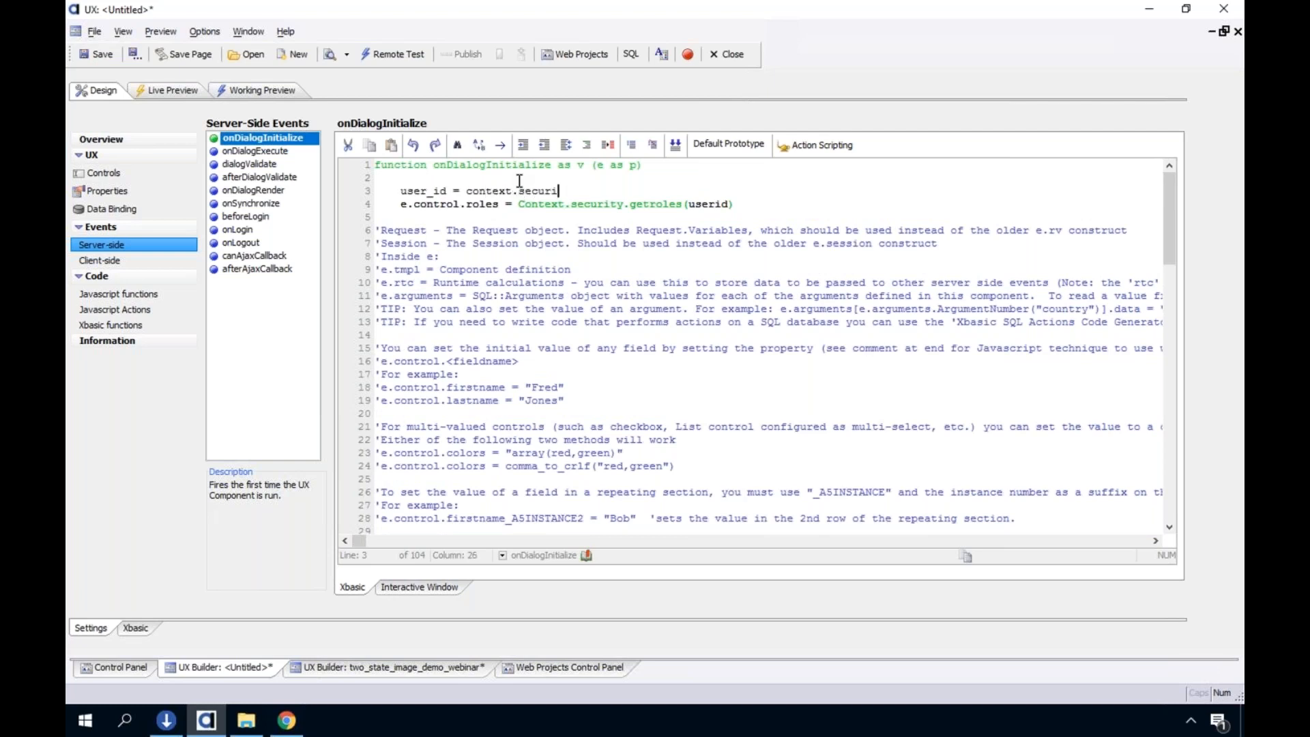
pyautogui.write('ty.currentuser()')
pyautogui.press('Return')
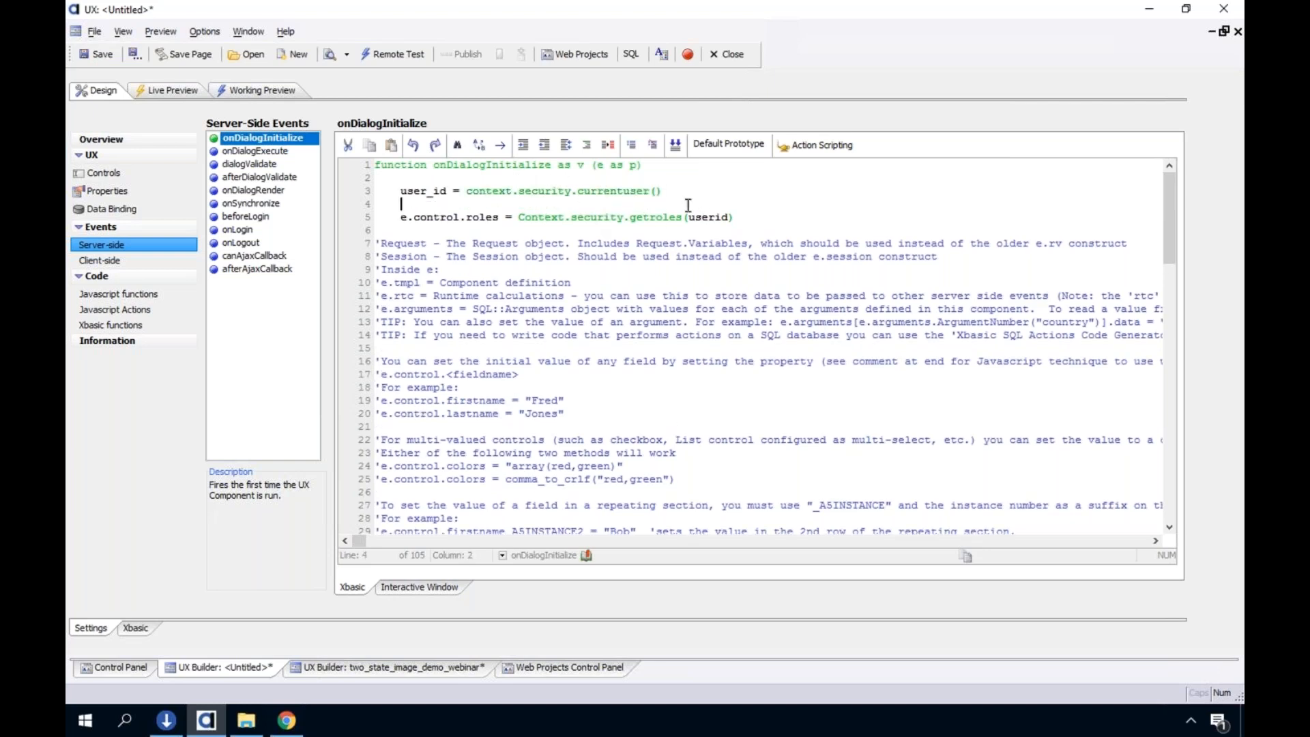
pyautogui.click(420, 191)
pyautogui.doubleClick(419, 191)
# Open the vb1 ViewBox's builder and examine its fields, items, ViewBox properties and layout template
pyautogui.click(127, 173)
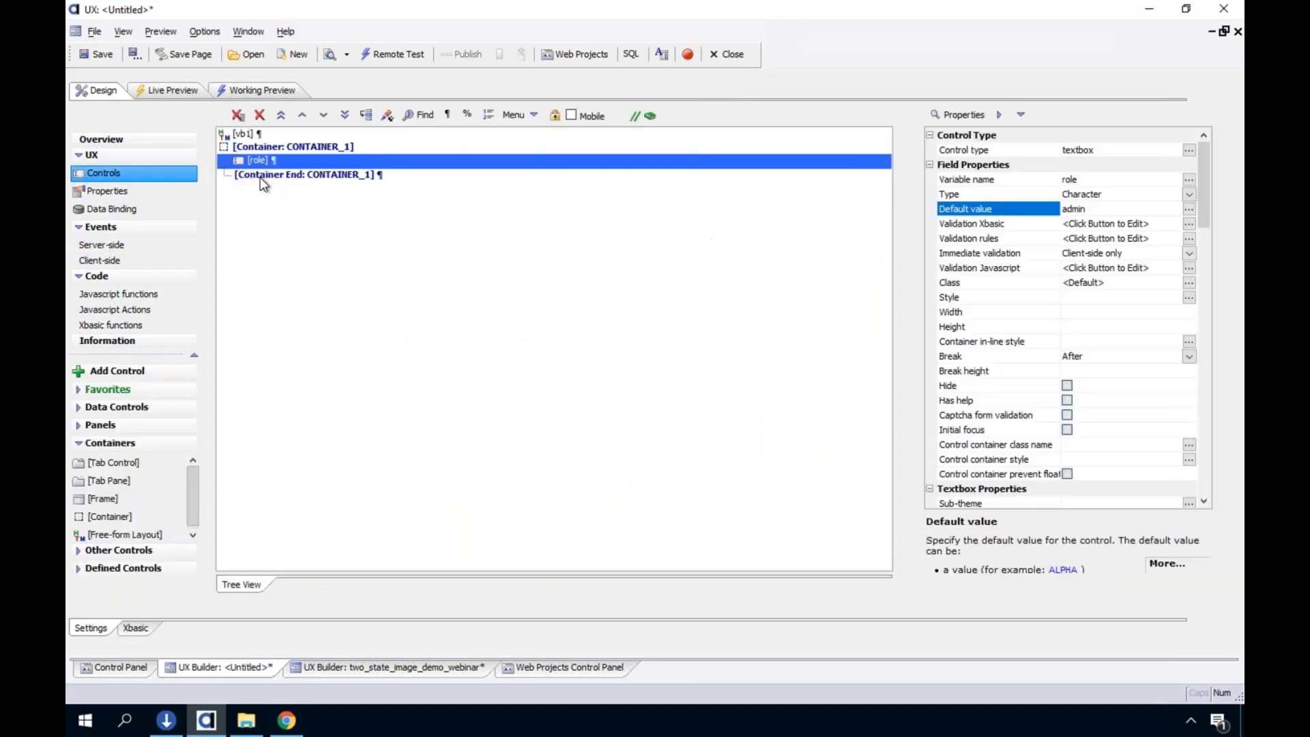
pyautogui.doubleClick(256, 136)
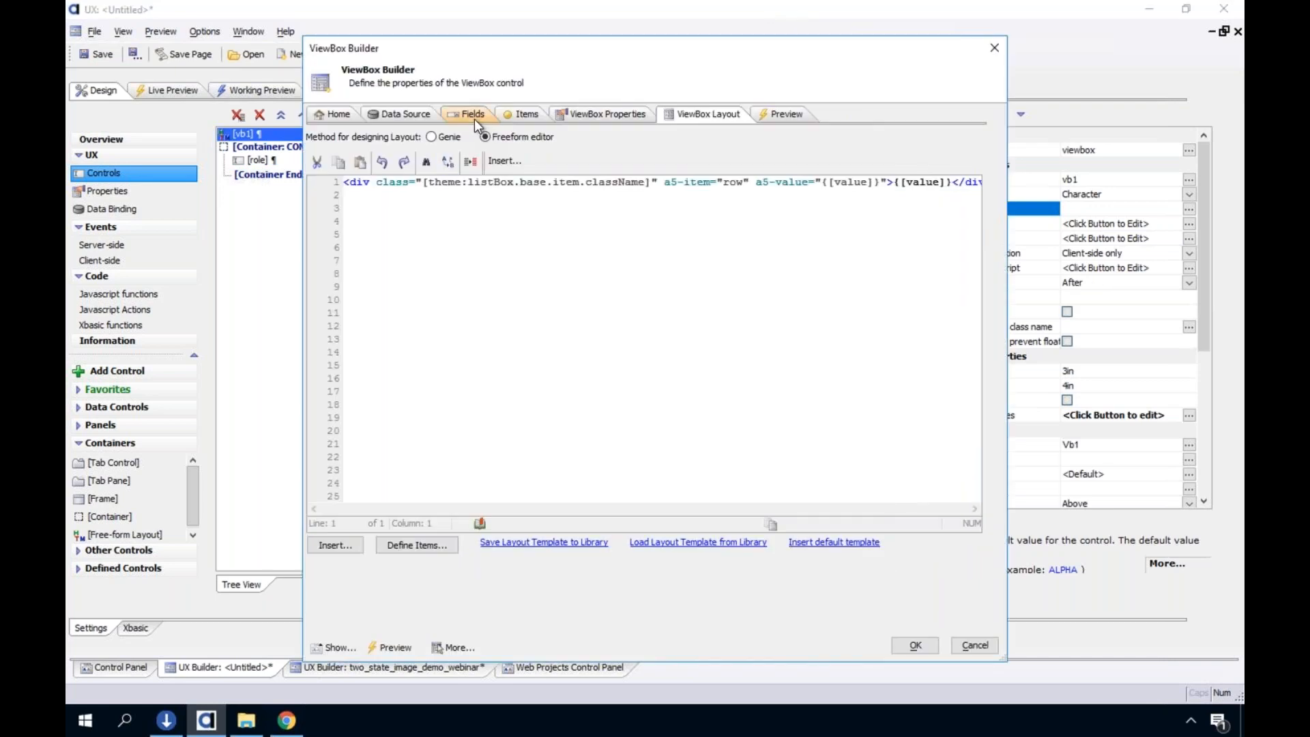
pyautogui.click(473, 118)
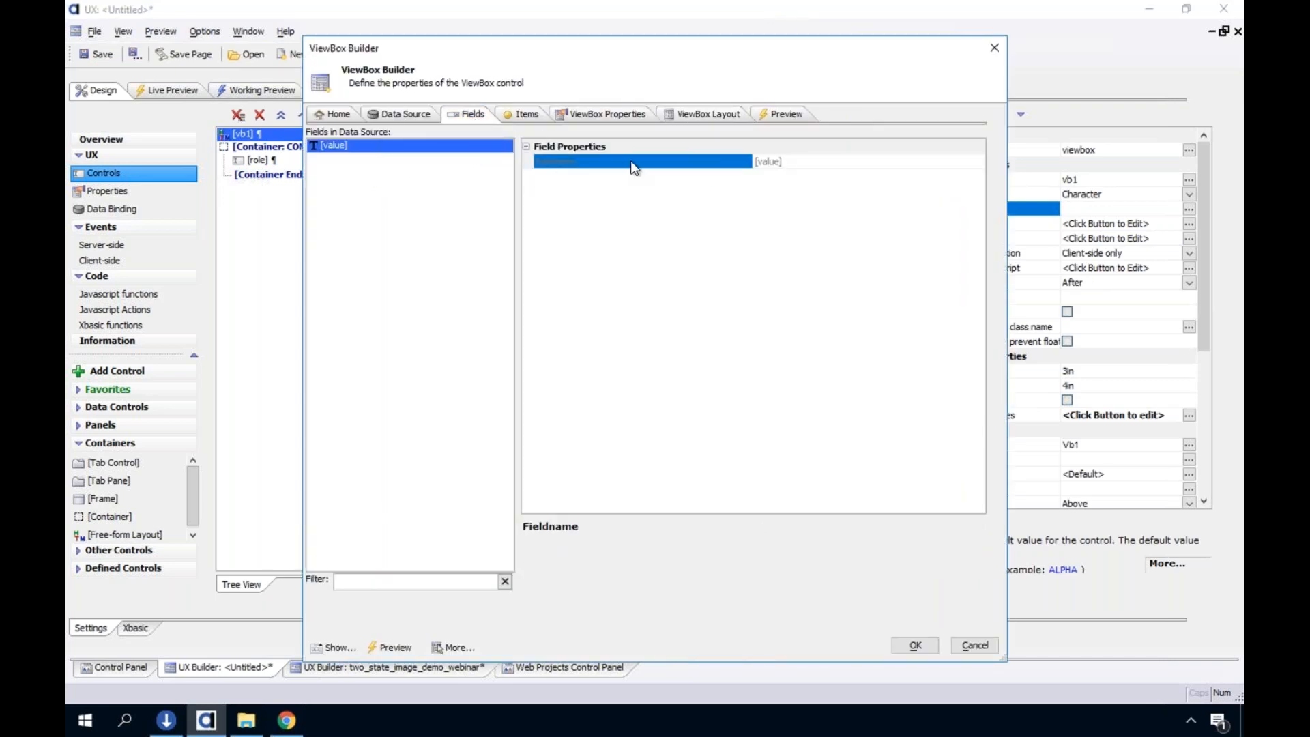
pyautogui.click(522, 114)
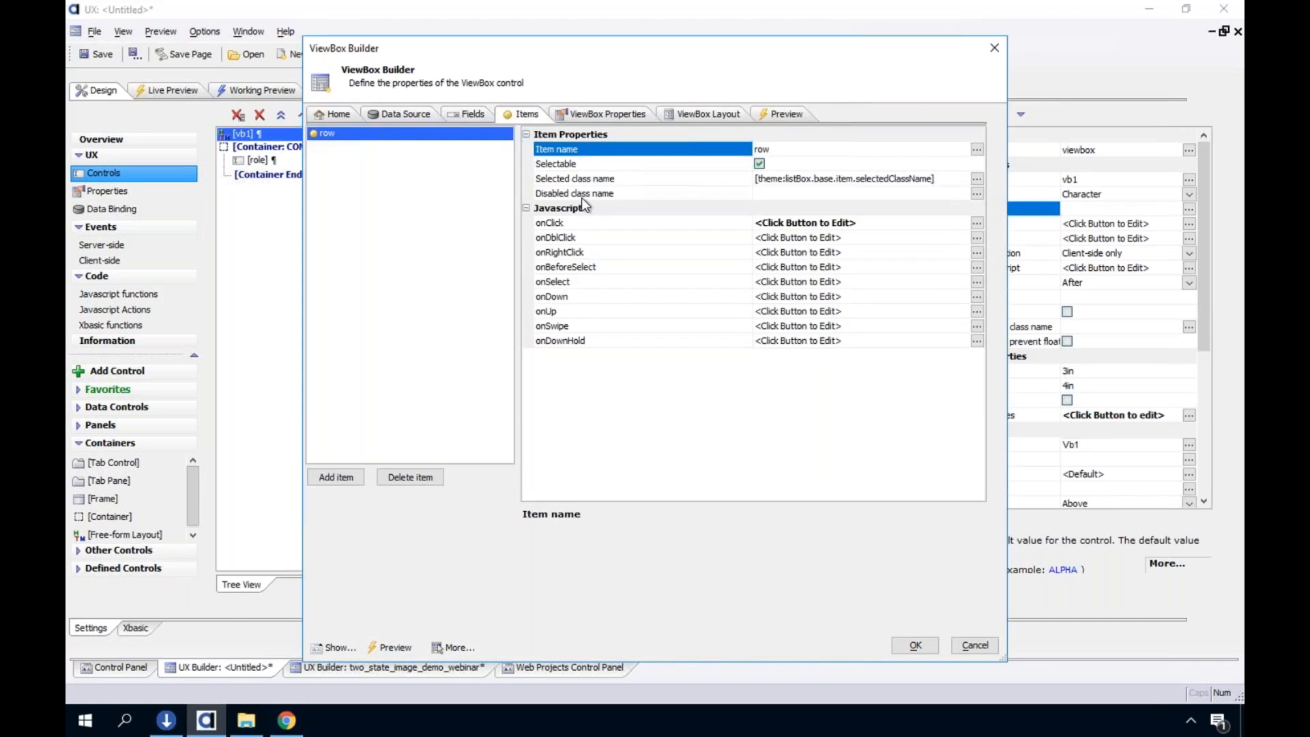
pyautogui.click(634, 124)
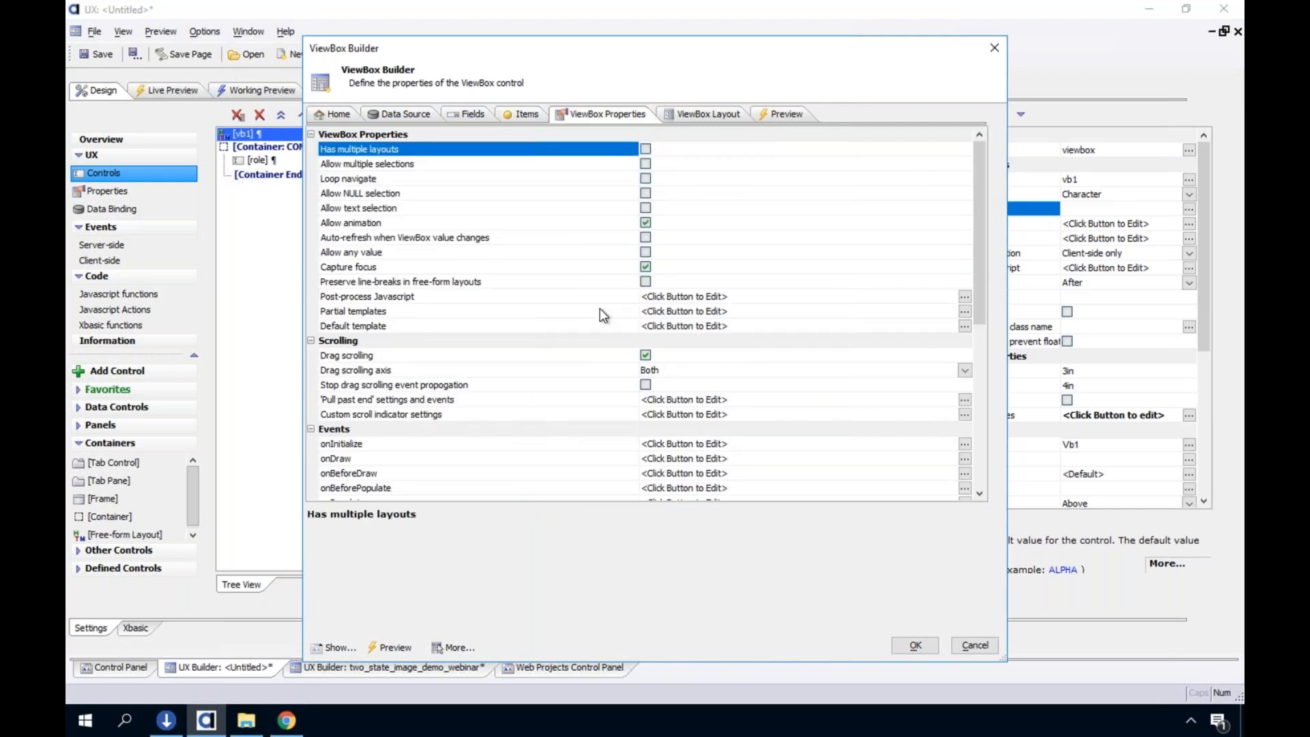
pyautogui.scroll(-3, 600, 309)
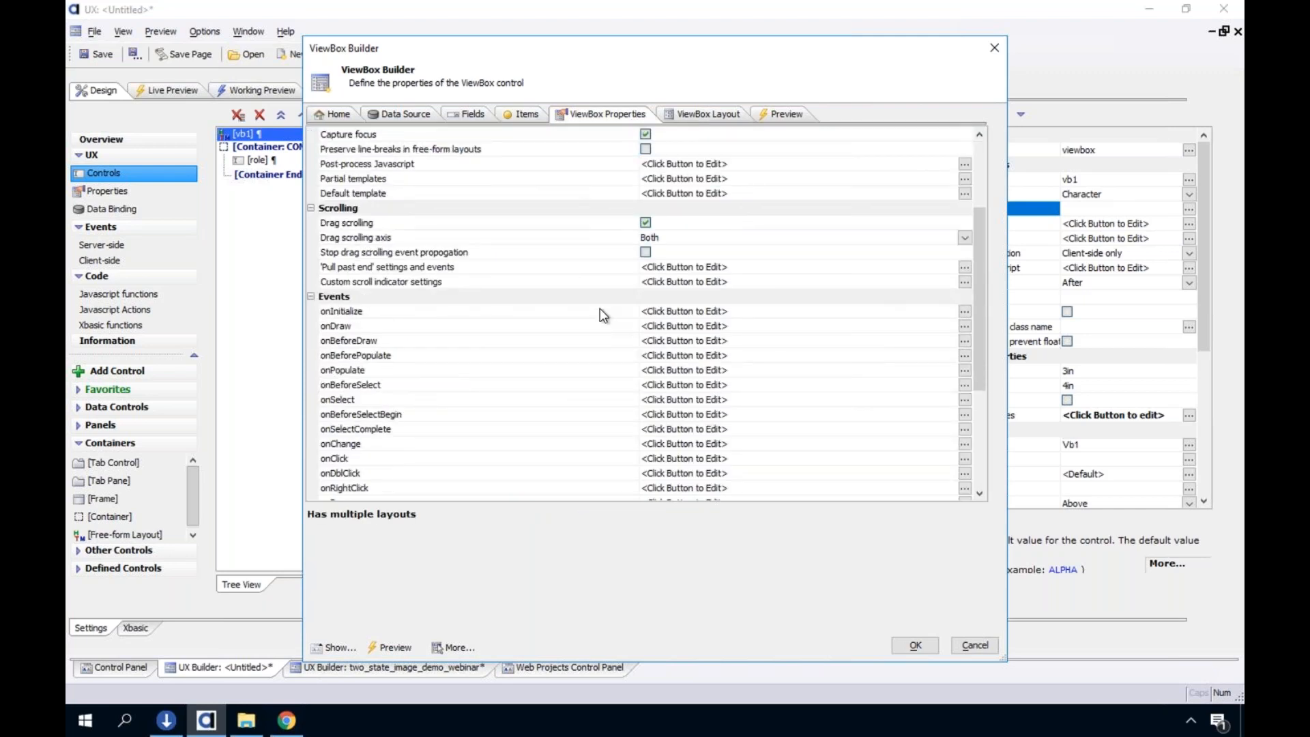
pyautogui.scroll(3, 599, 308)
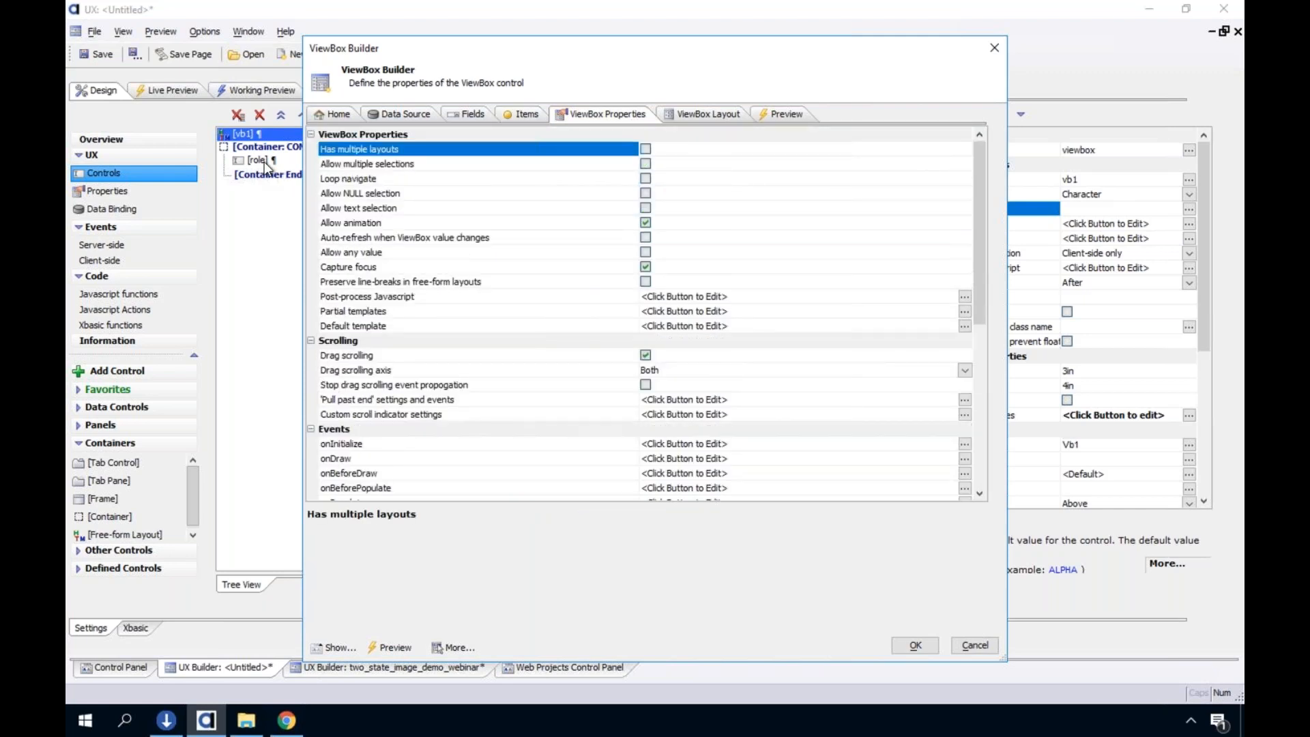
pyautogui.click(700, 113)
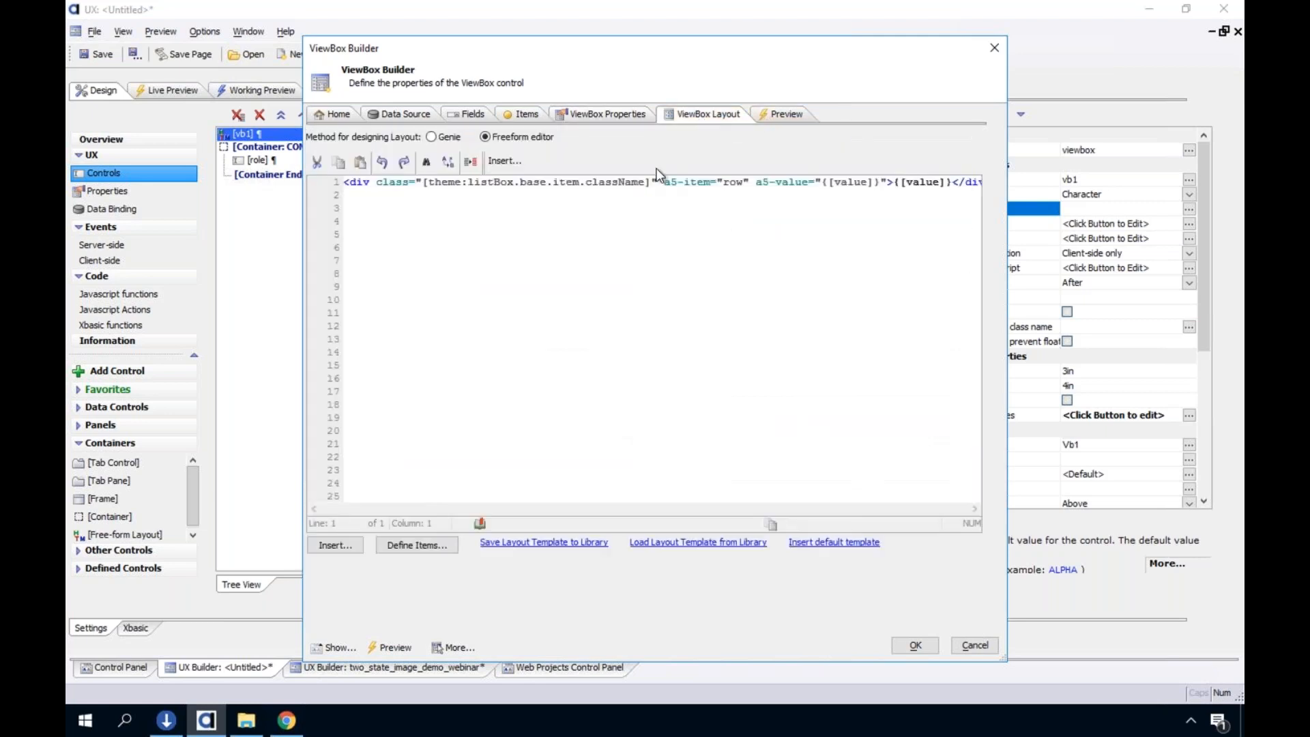
# Add an item named test_item to the ViewBox, toggling its Selectable option off and on again
pyautogui.click(521, 116)
pyautogui.click(342, 475)
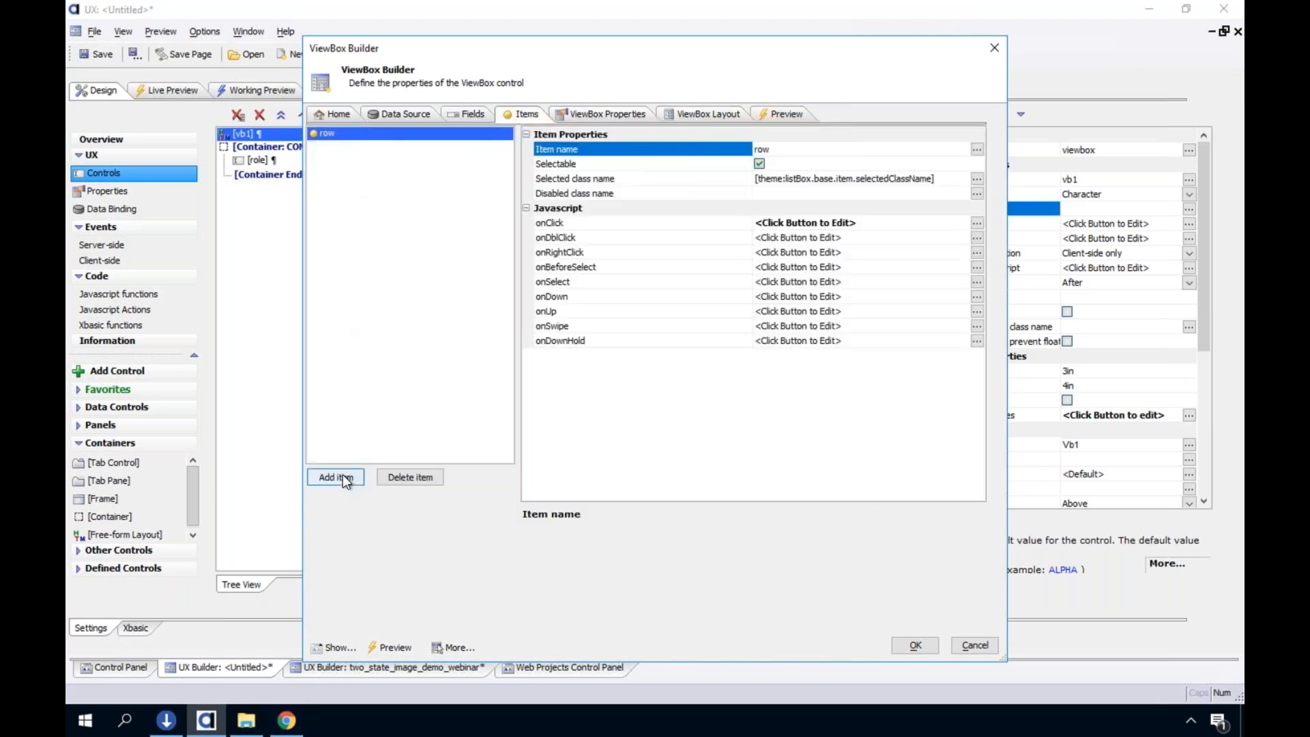
pyautogui.write('test_item')
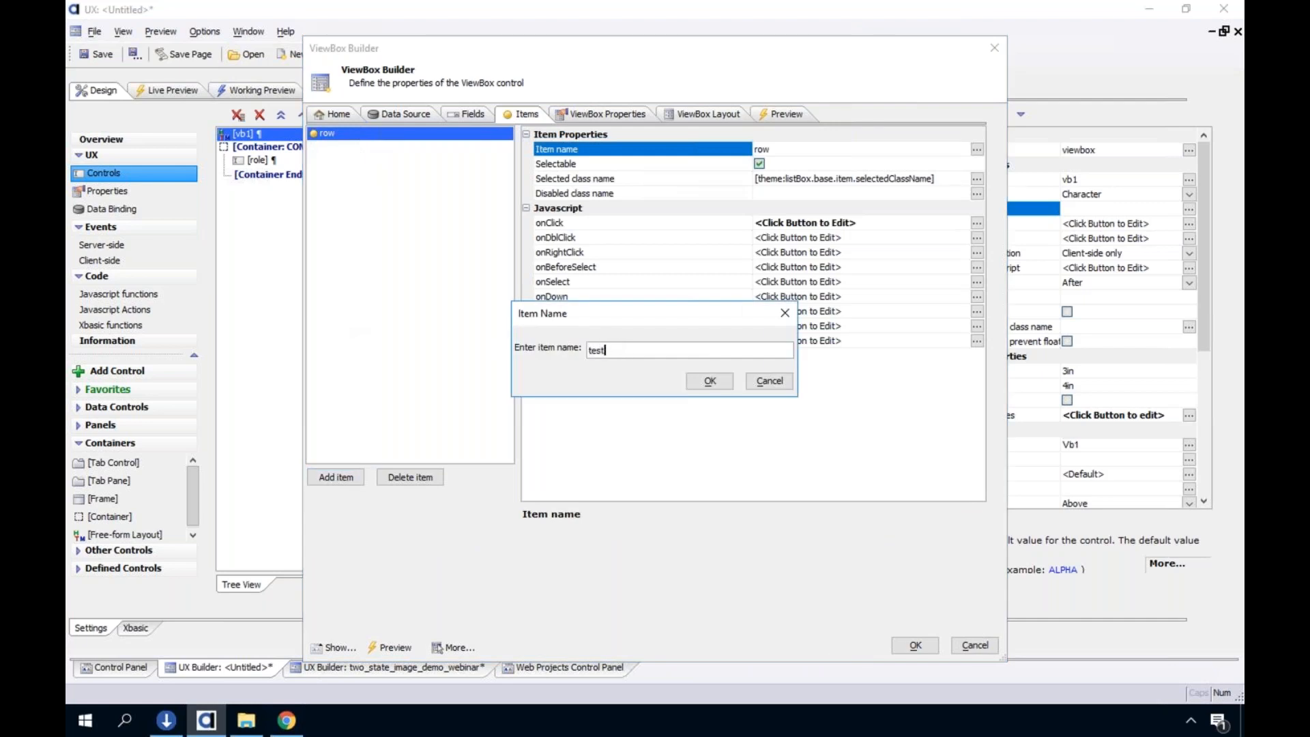
pyautogui.click(709, 380)
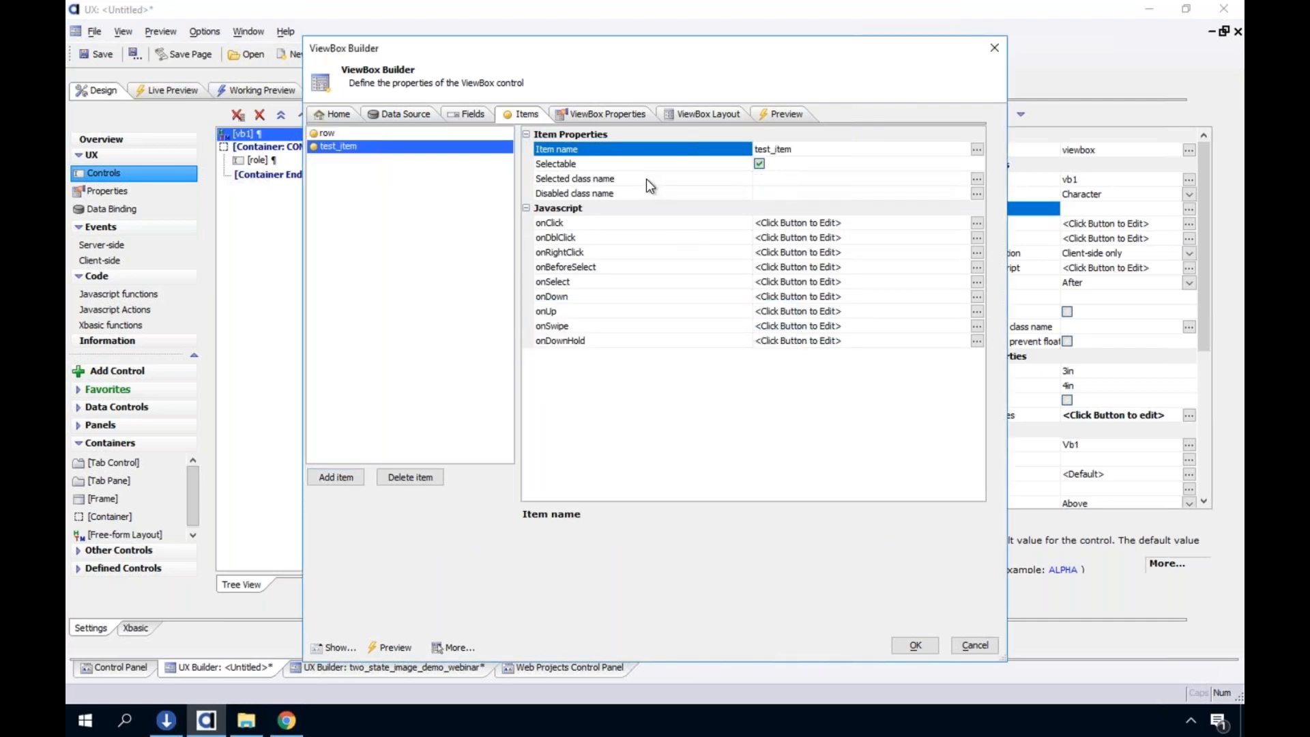
pyautogui.click(759, 164)
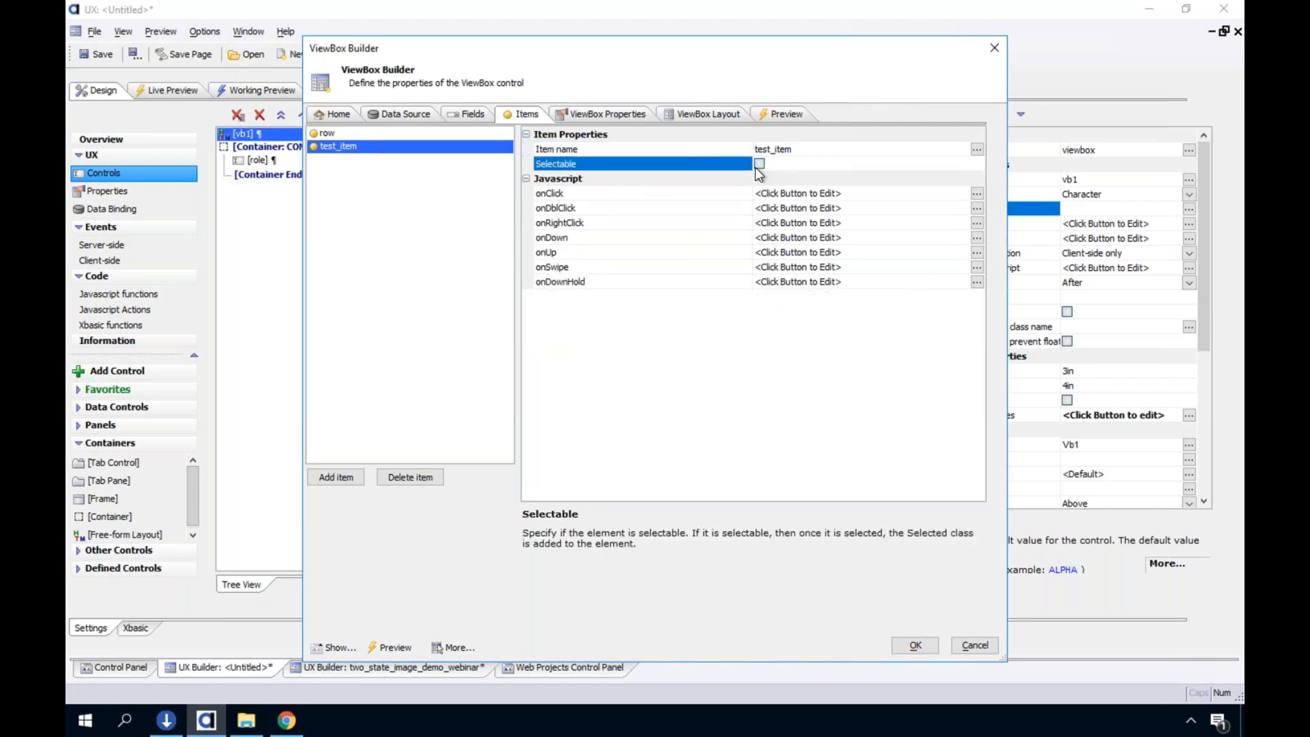
pyautogui.click(758, 164)
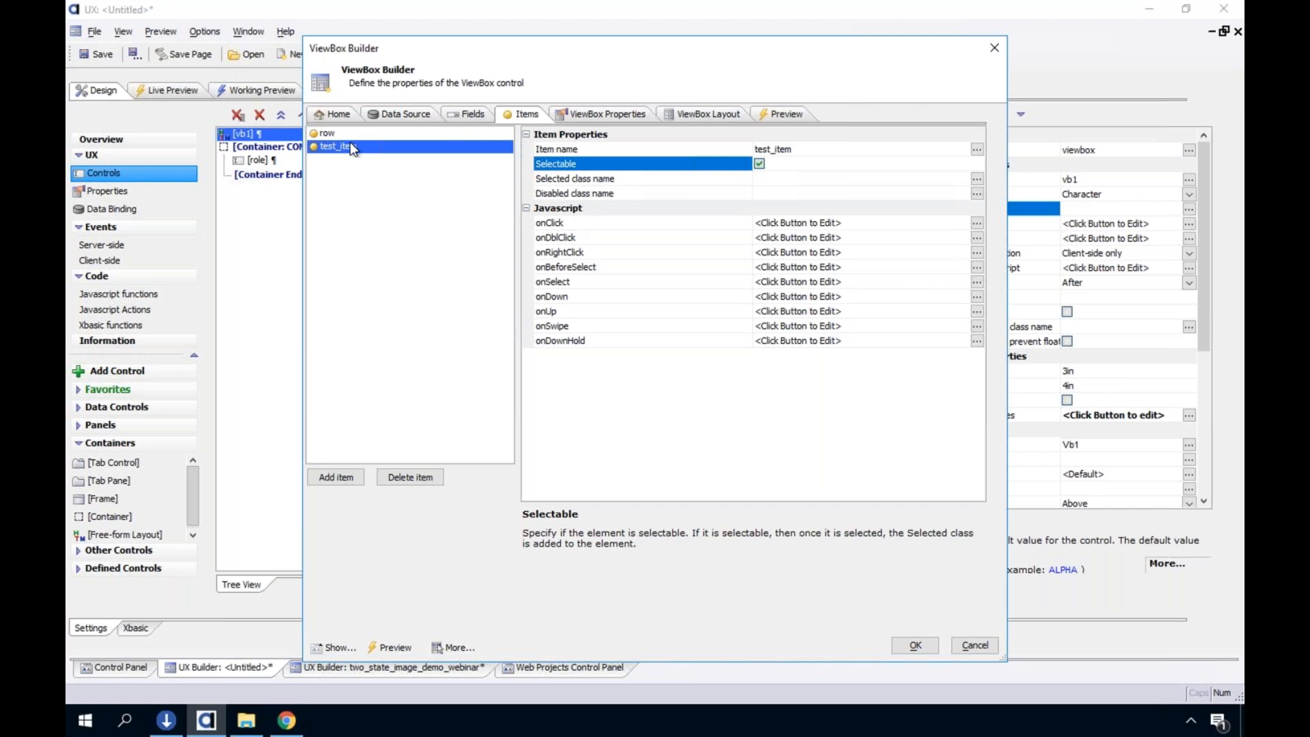
# Review the a5-value placeholder in the row template and switch the ViewBox layout from the freeform editor to Genie mode
pyautogui.click(729, 117)
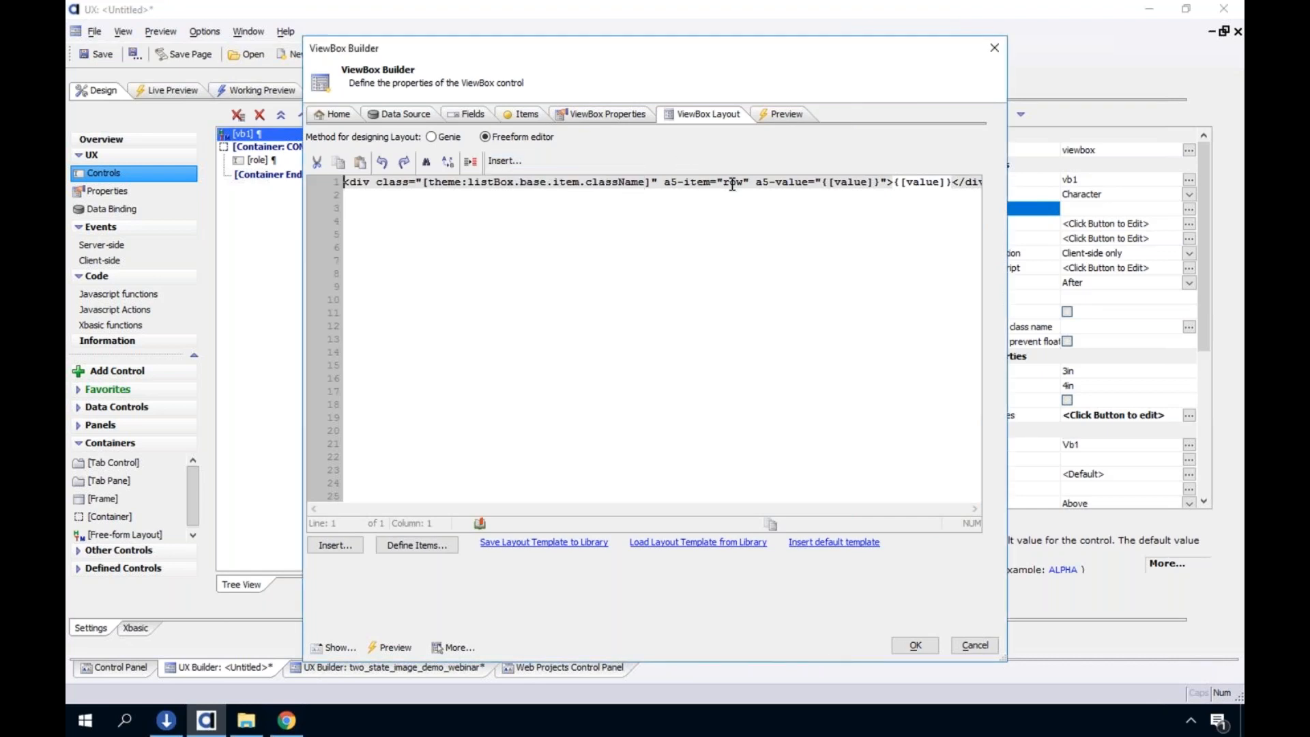
pyautogui.moveTo(821, 183); pyautogui.dragTo(882, 185)
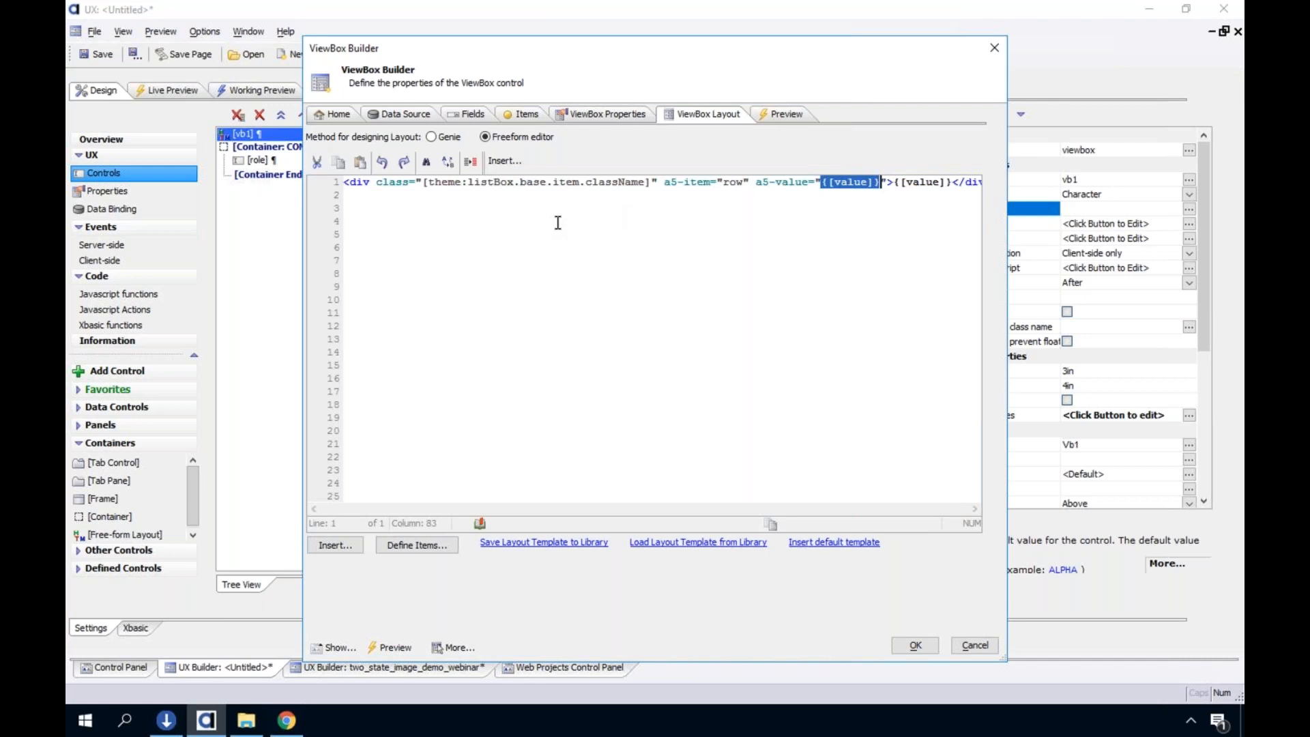
pyautogui.click(440, 138)
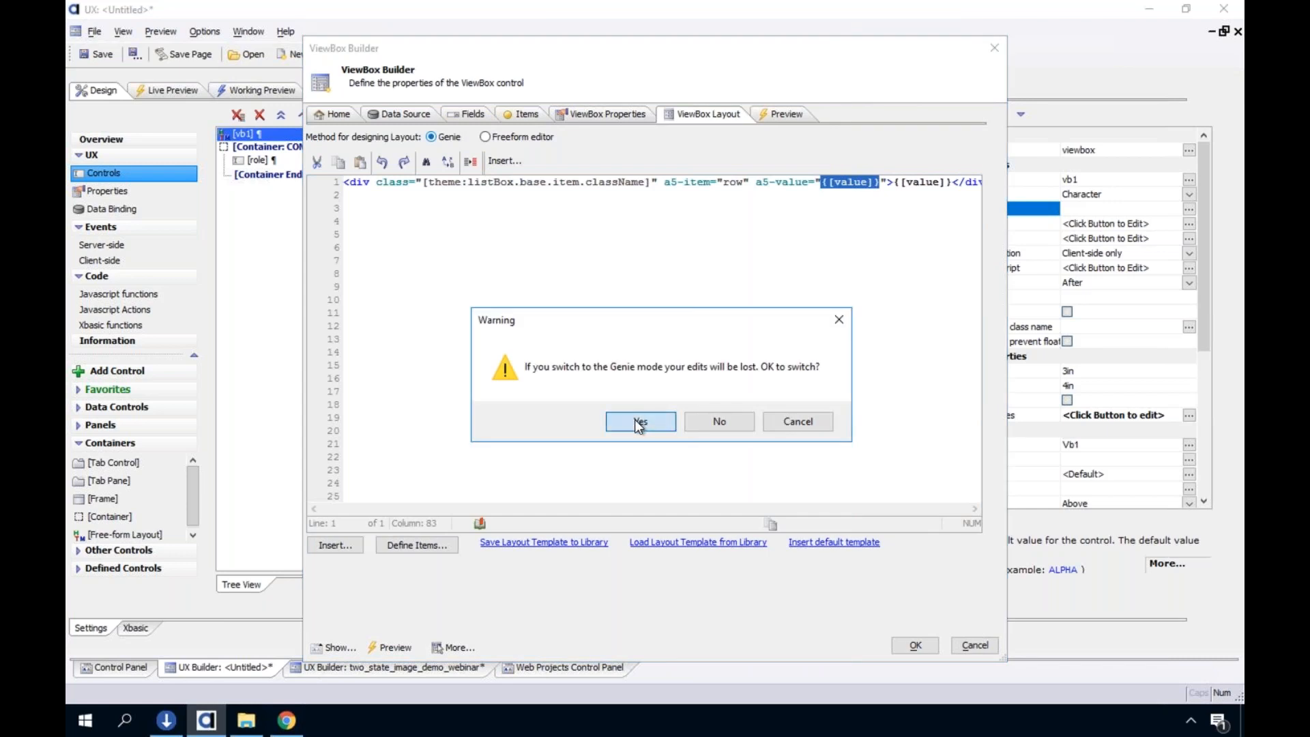
pyautogui.click(639, 423)
# Add a data-bound Label control for the [value] field to the ViewBox layout
pyautogui.click(371, 554)
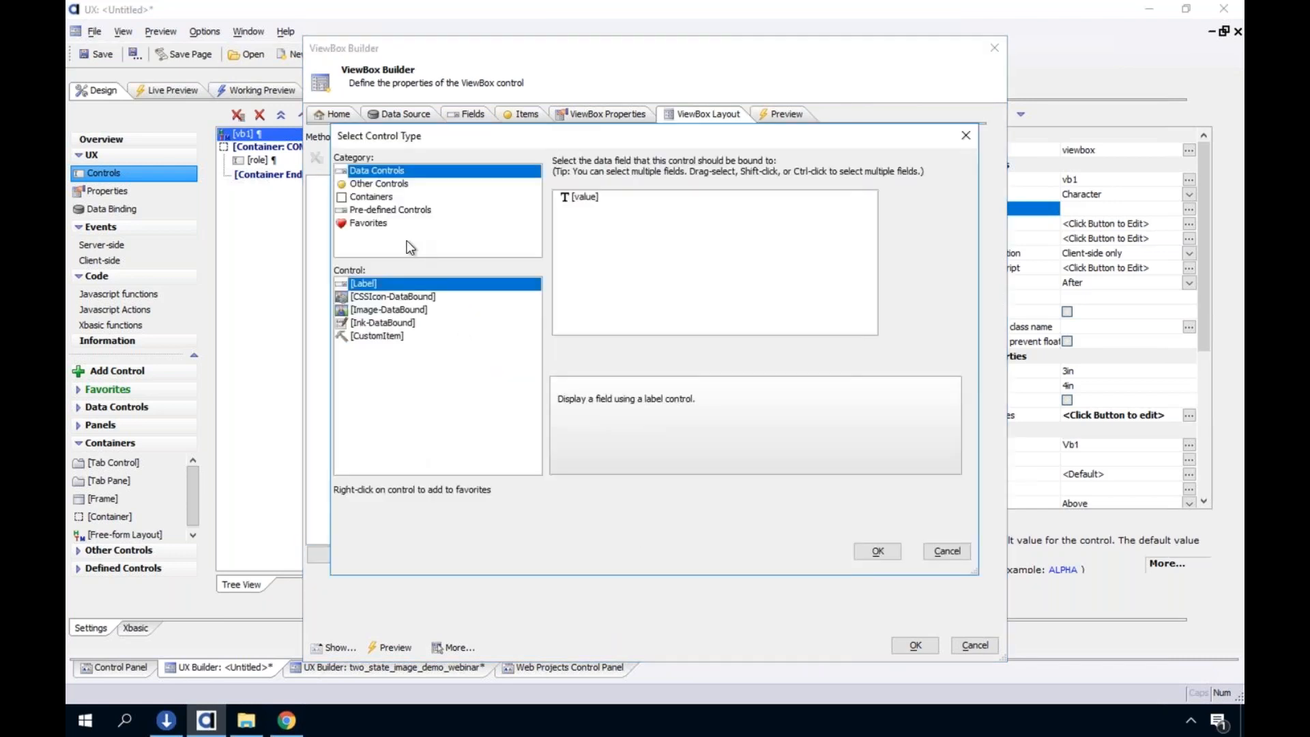
pyautogui.click(575, 195)
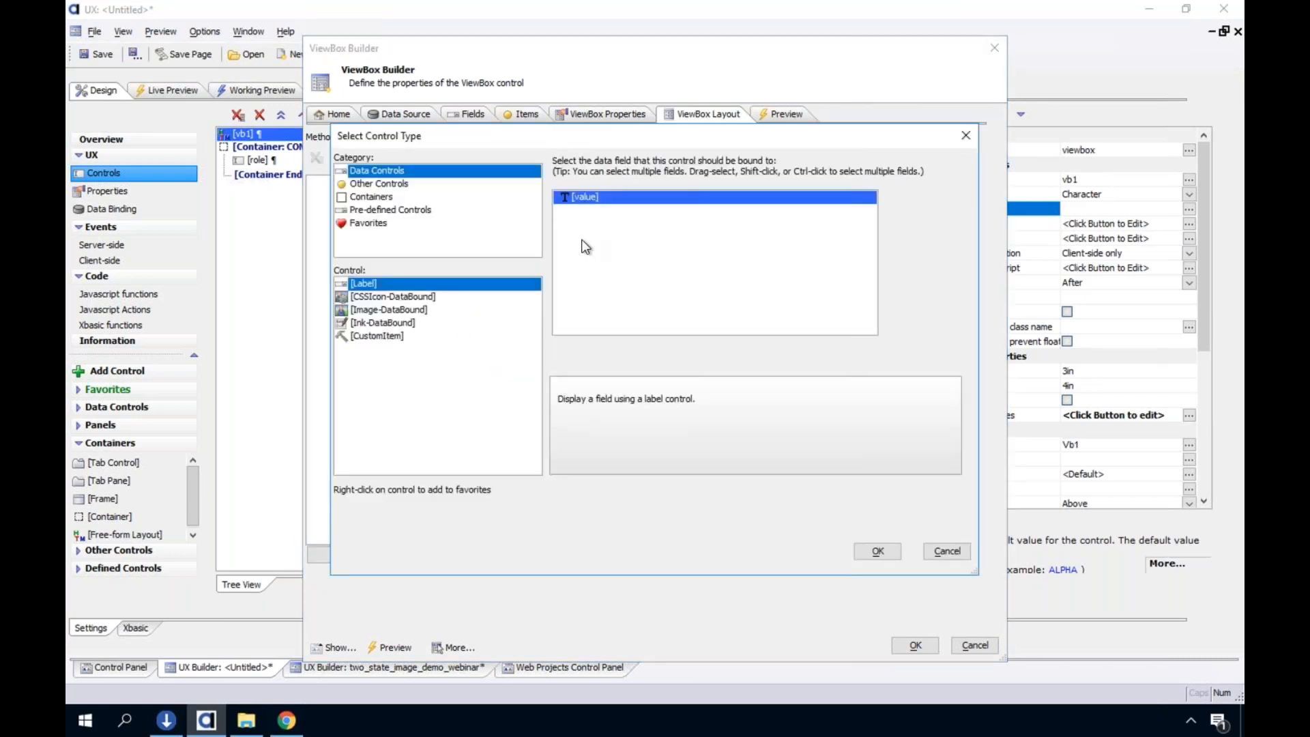
pyautogui.click(877, 551)
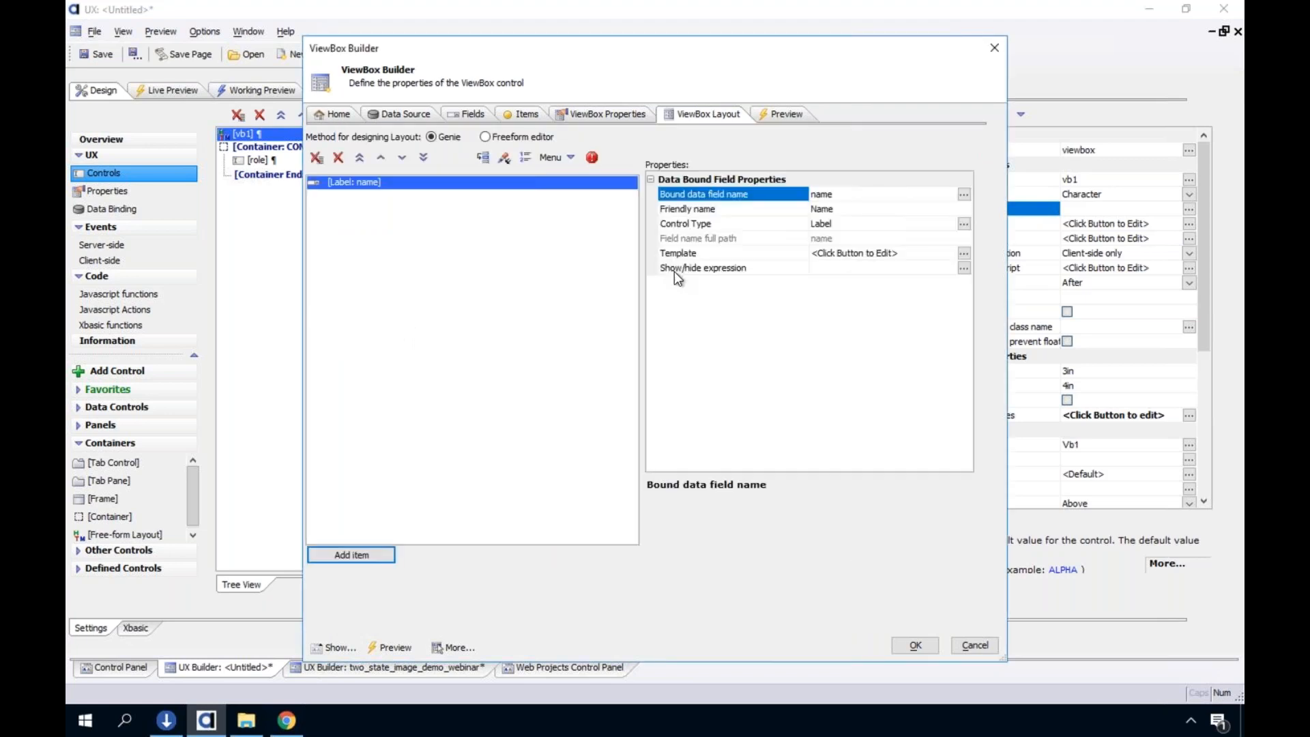
# Switch the ViewBox layout from Genie mode to the freeform editor
pyautogui.click(675, 268)
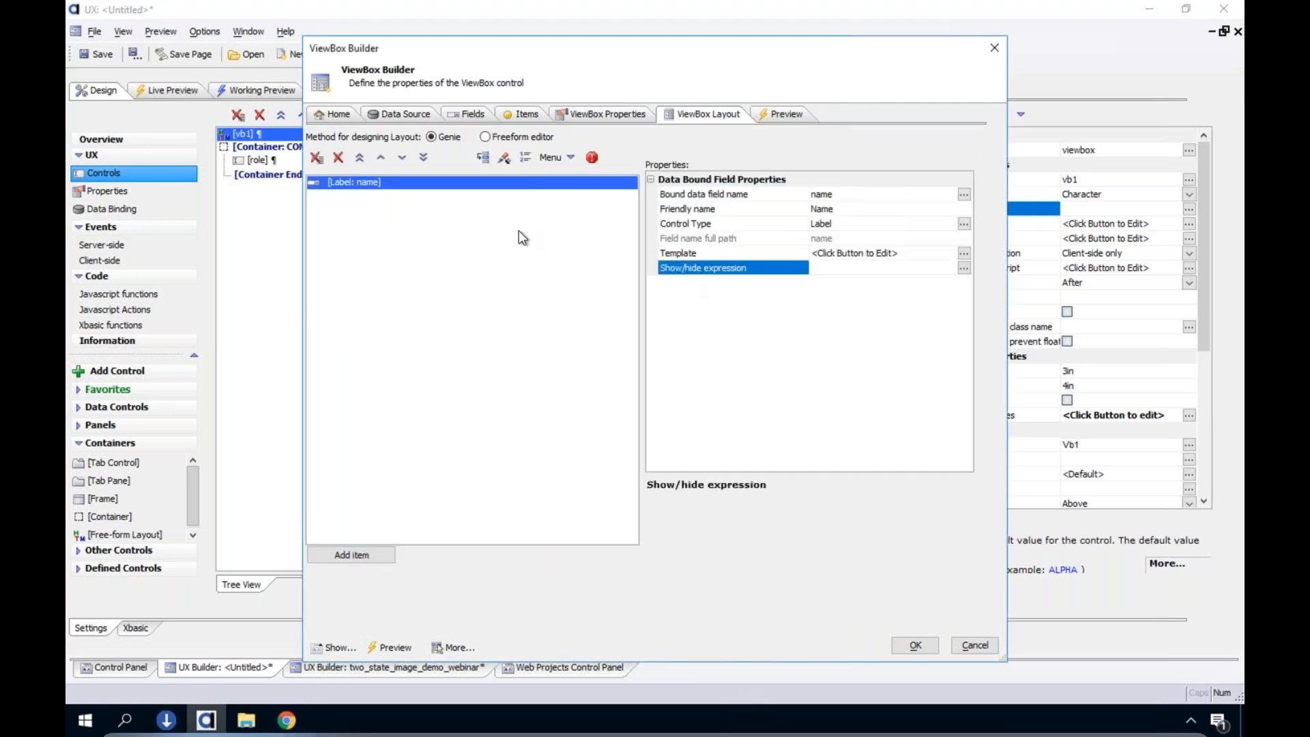
pyautogui.click(510, 139)
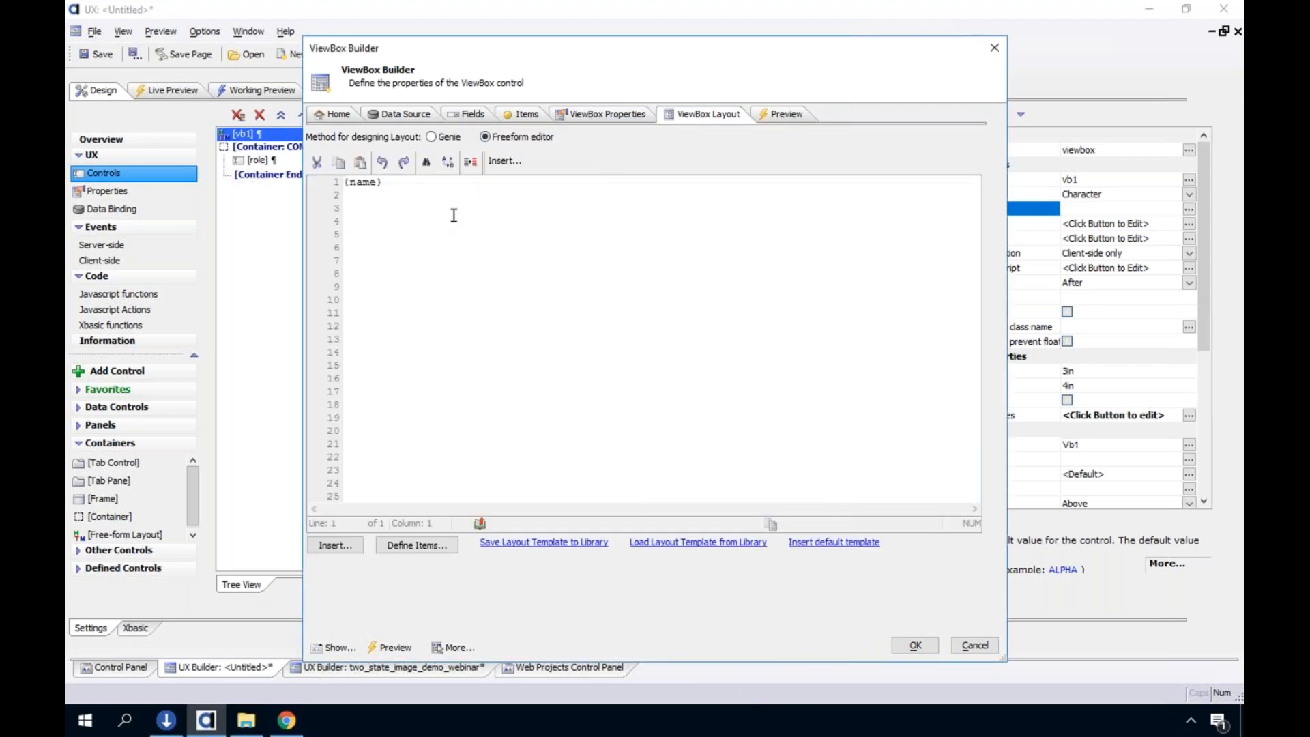
pyautogui.click(448, 186)
# Replace the ViewBox's static JSON data with the Names sample data set
pyautogui.click(401, 115)
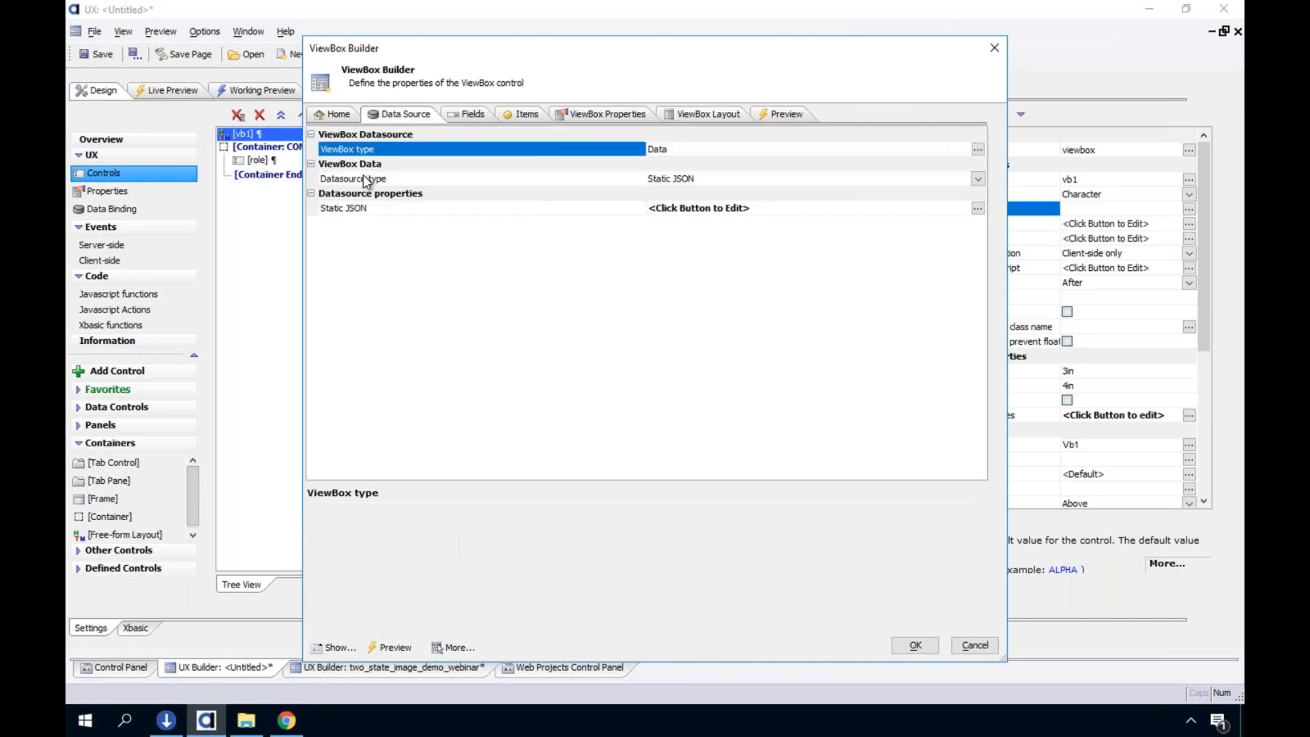
pyautogui.doubleClick(376, 208)
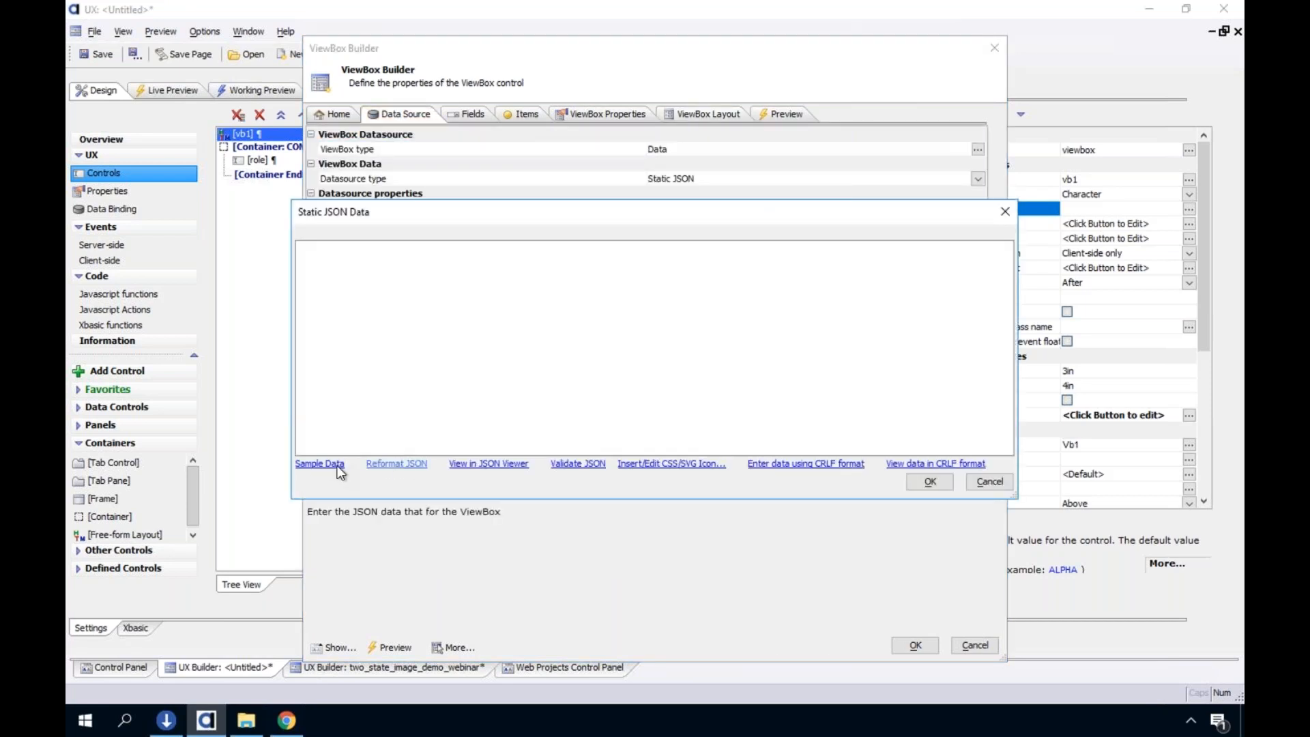
pyautogui.click(337, 466)
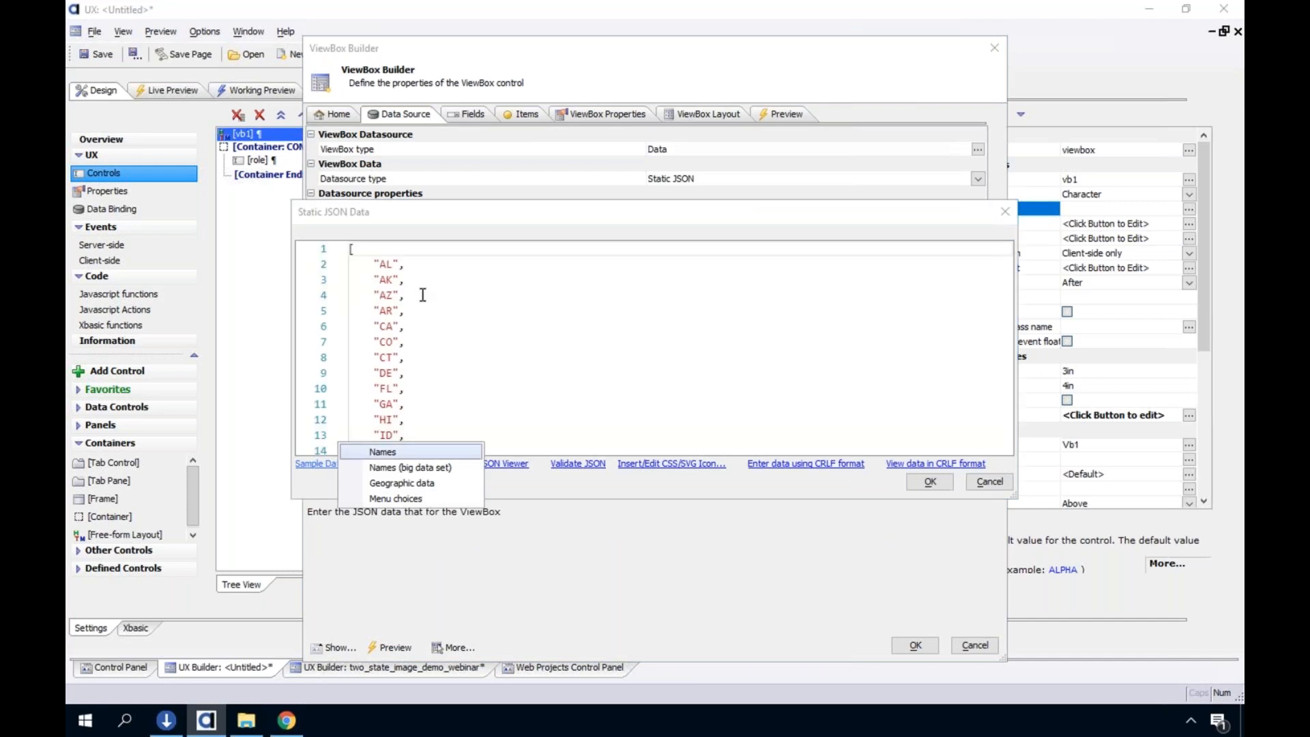
pyautogui.click(403, 451)
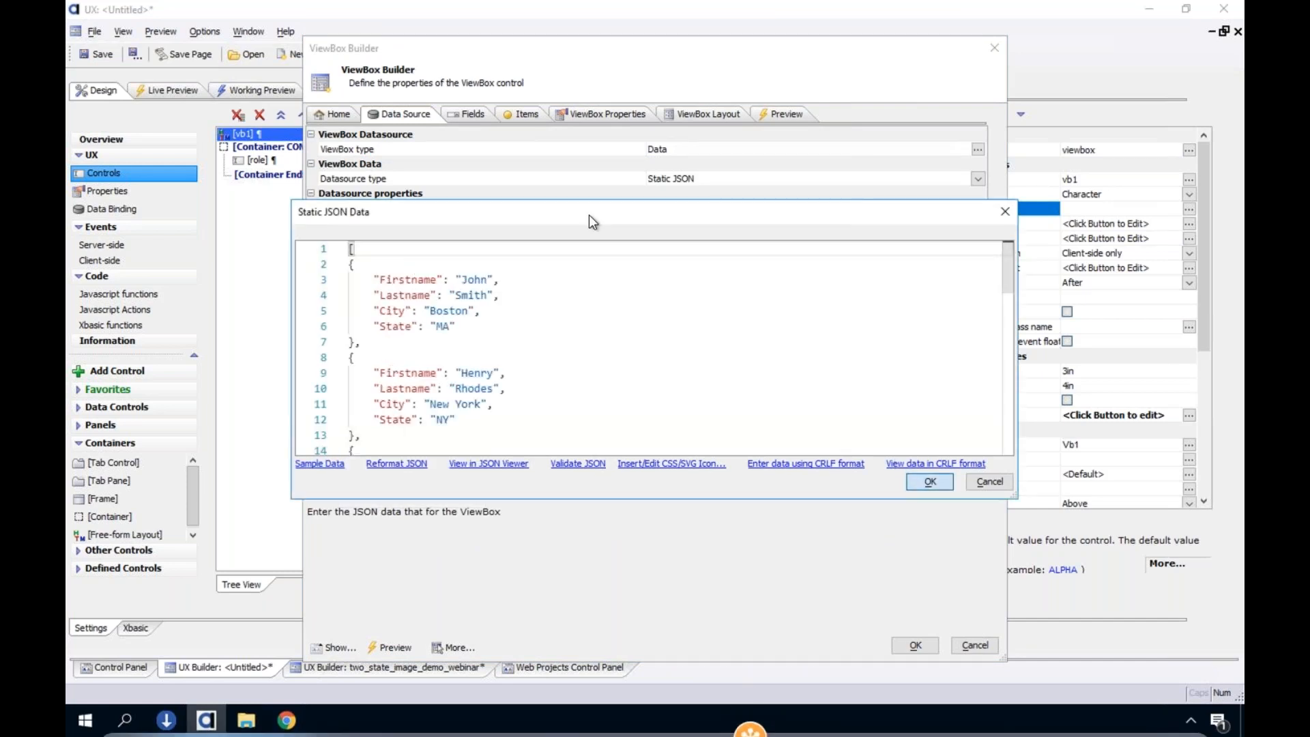
pyautogui.click(929, 481)
# Clear the {name} placeholder from the freeform layout and delete the outdated name Label in Genie mode
pyautogui.click(713, 116)
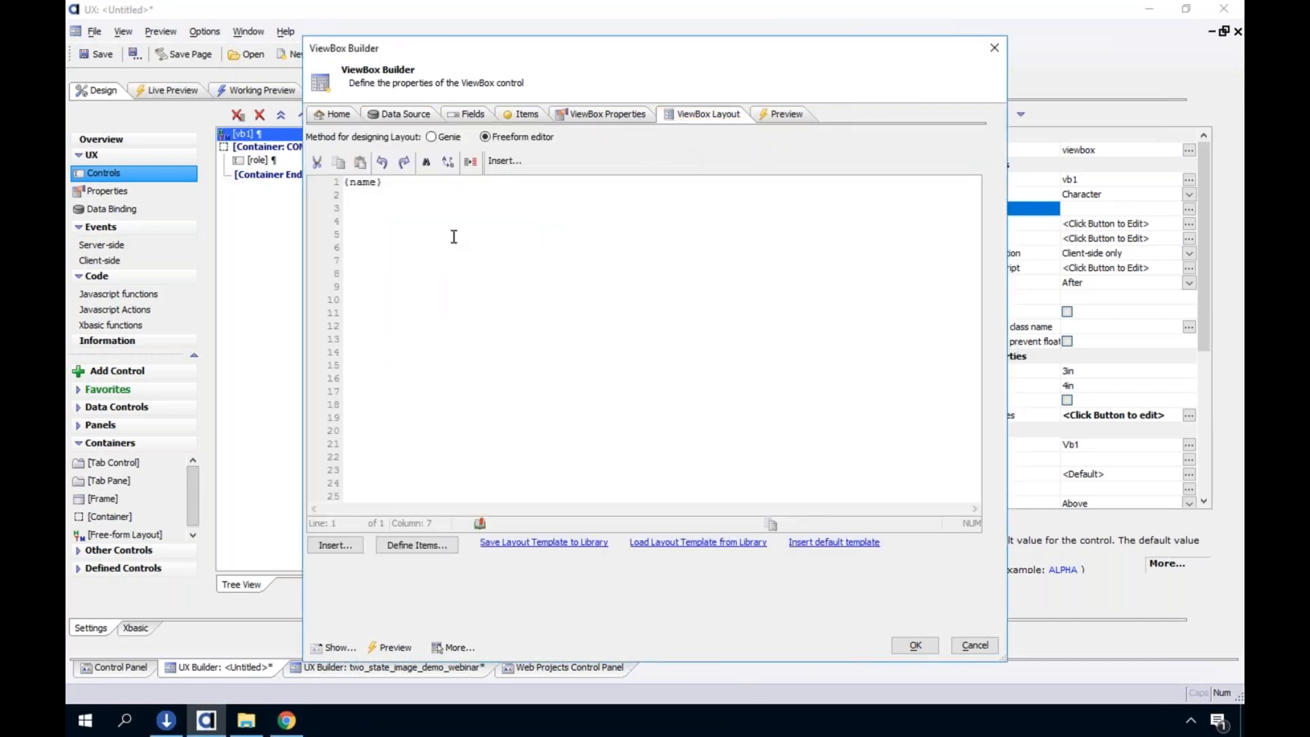
pyautogui.hotkey('ctrl', 'a')
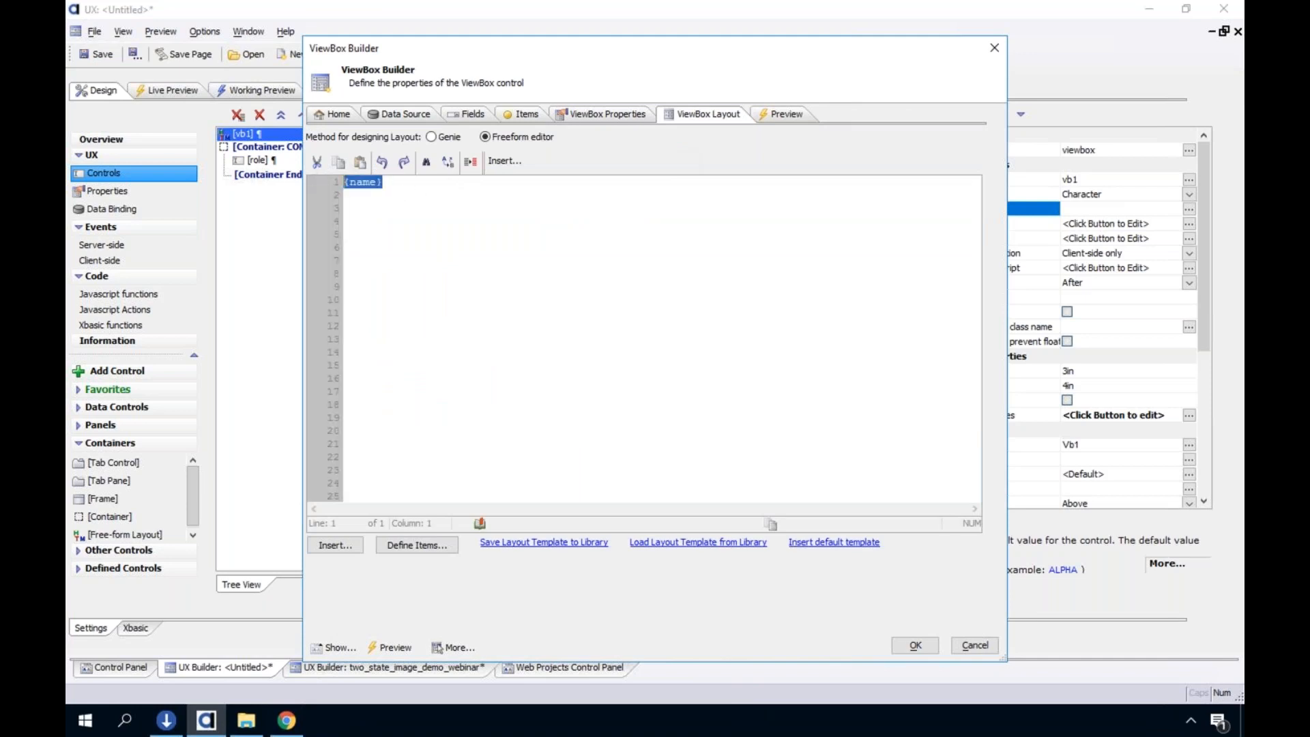
pyautogui.press('Delete')
pyautogui.click(431, 137)
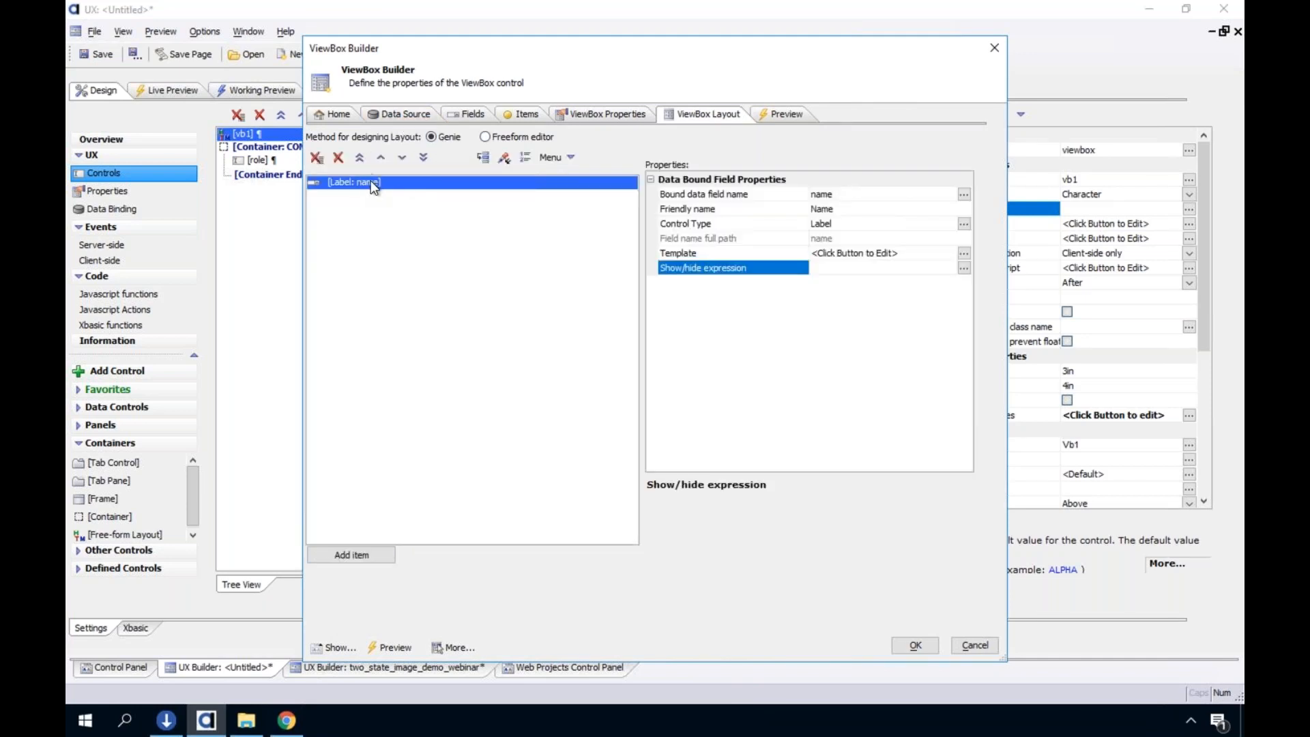
pyautogui.click(451, 114)
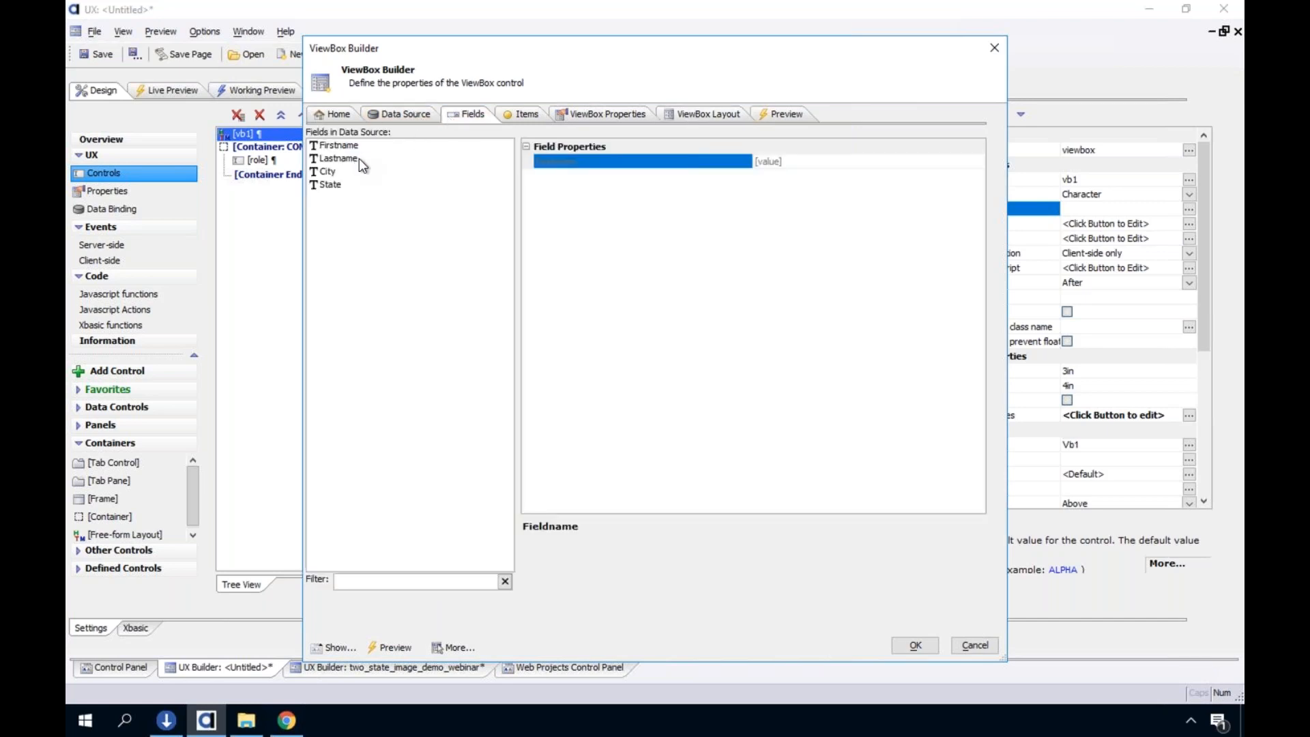
pyautogui.click(713, 115)
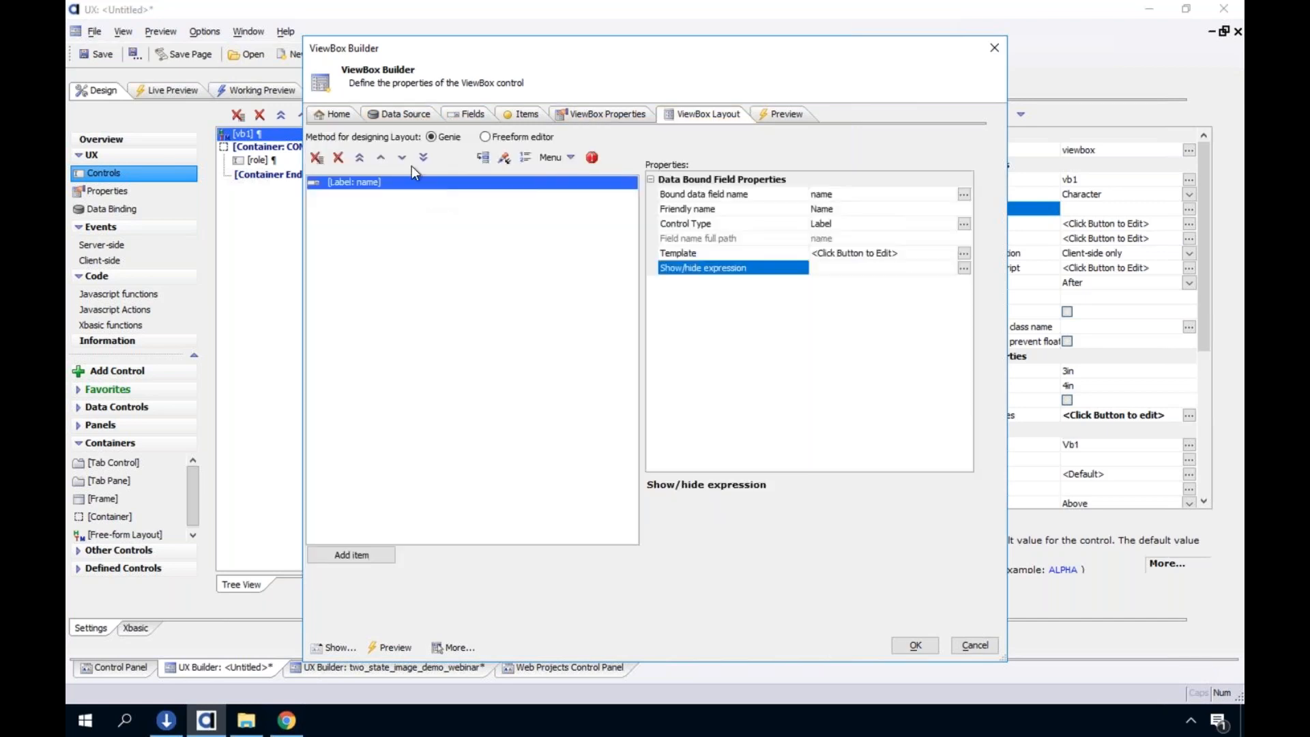
pyautogui.click(339, 158)
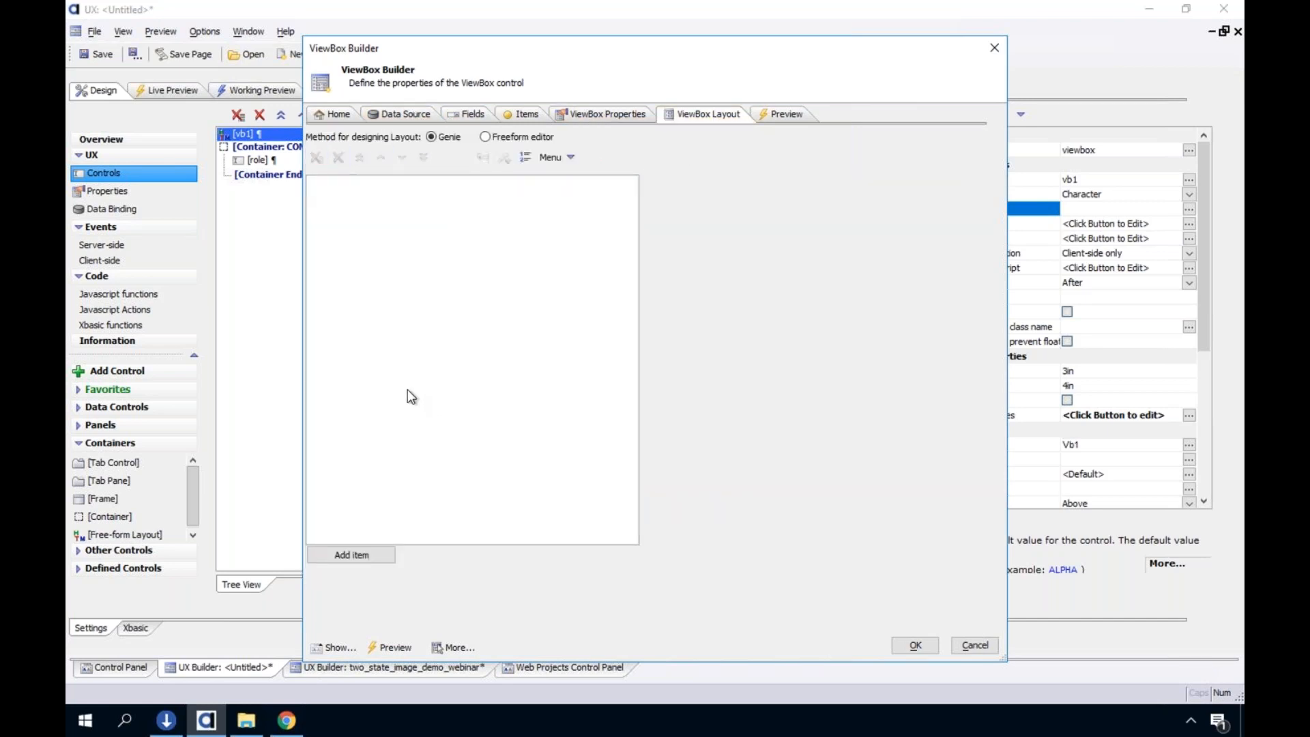
# Add data-bound Label controls for Firstname, Lastname, City and State to the layout, and run the working preview
pyautogui.click(351, 555)
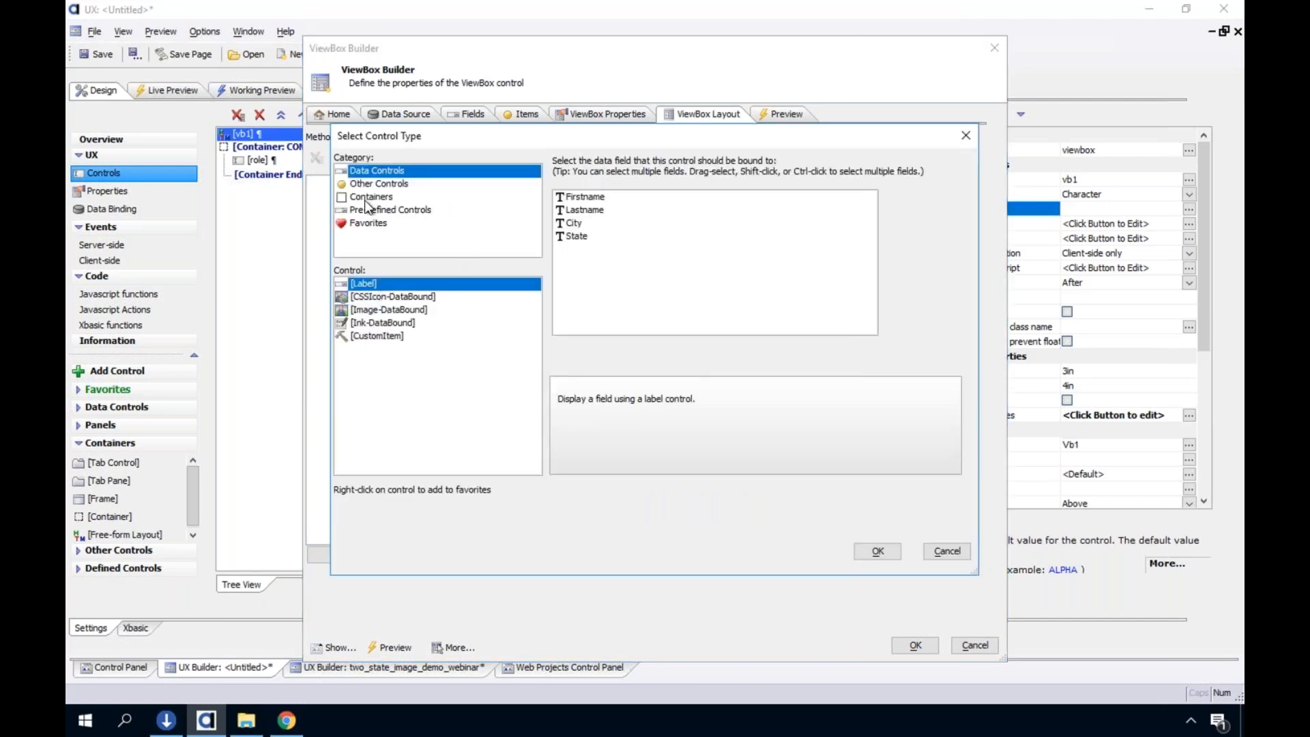
pyautogui.moveTo(577, 199); pyautogui.dragTo(577, 236)
pyautogui.press('Return')
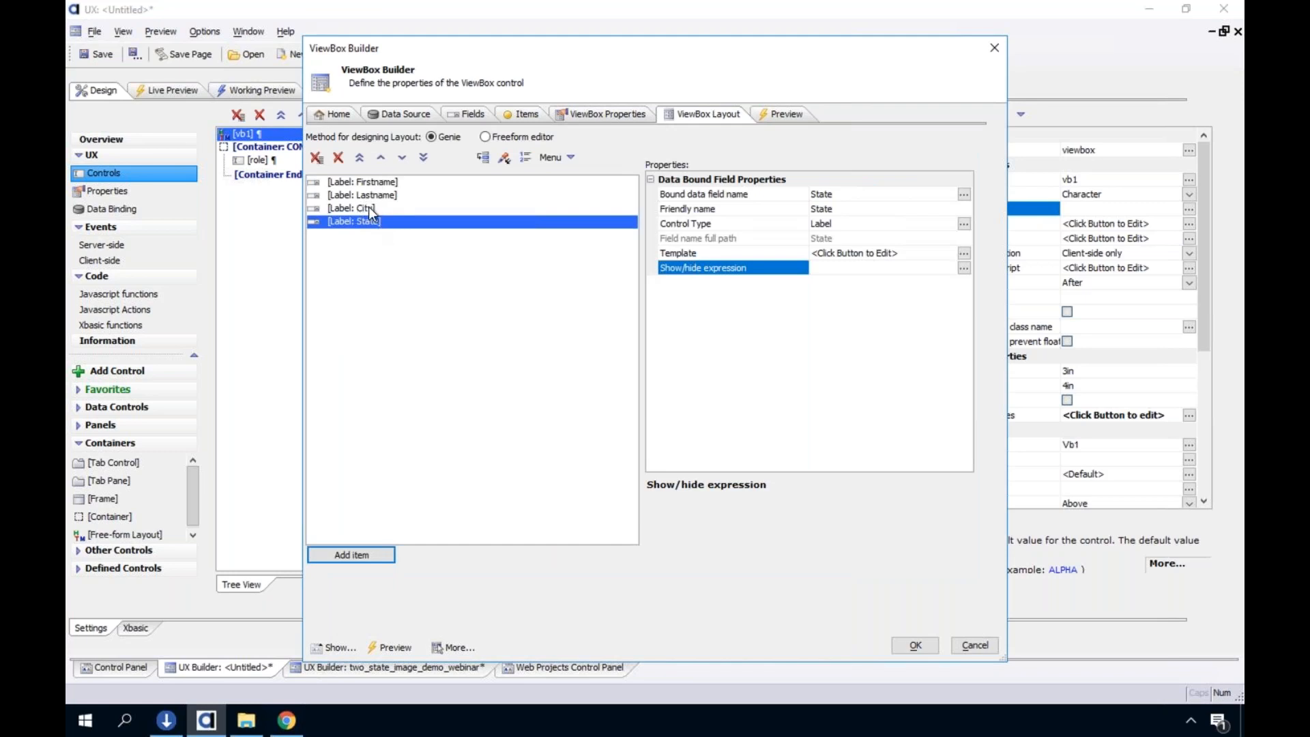
pyautogui.click(895, 647)
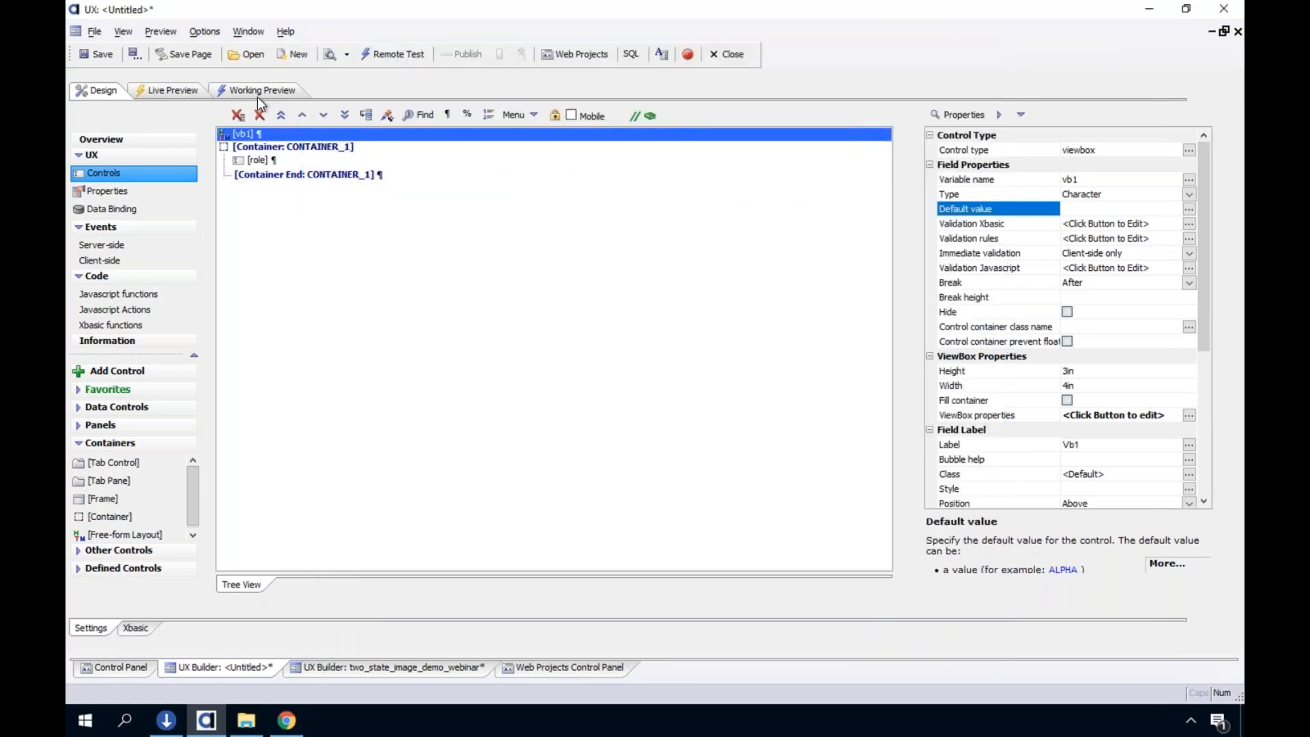
pyautogui.click(260, 91)
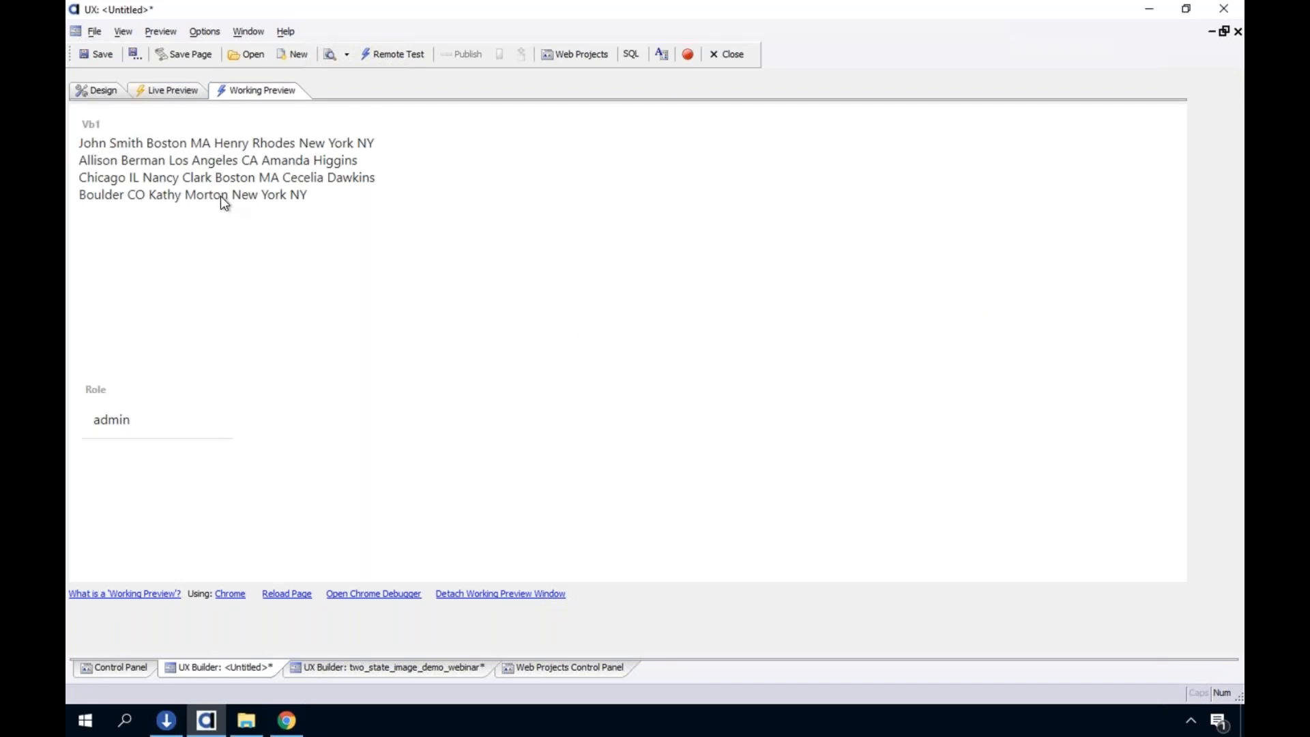
# Reopen the vb1 layout in the freeform editor, add a <br> after {Firstname}, and copy the break
pyautogui.click(109, 92)
pyautogui.doubleClick(304, 132)
pyautogui.click(487, 137)
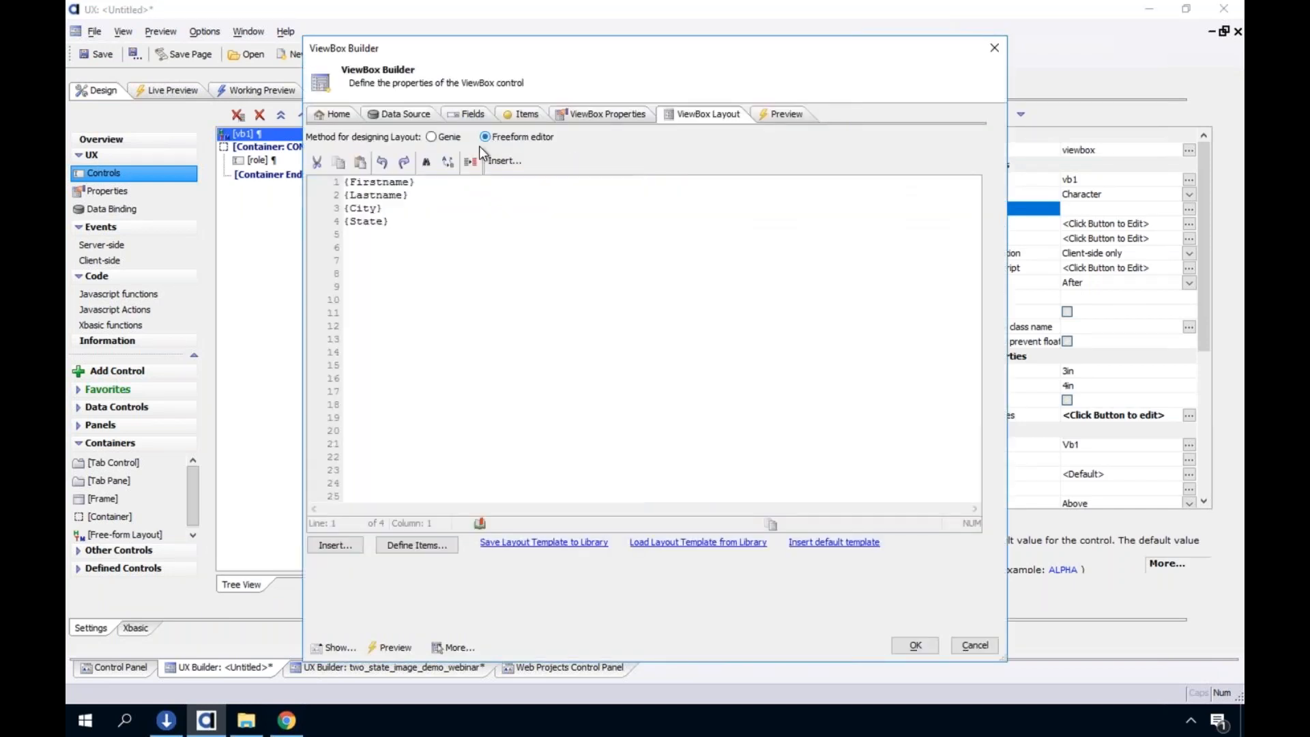
pyautogui.click(422, 182)
pyautogui.write('<br>')
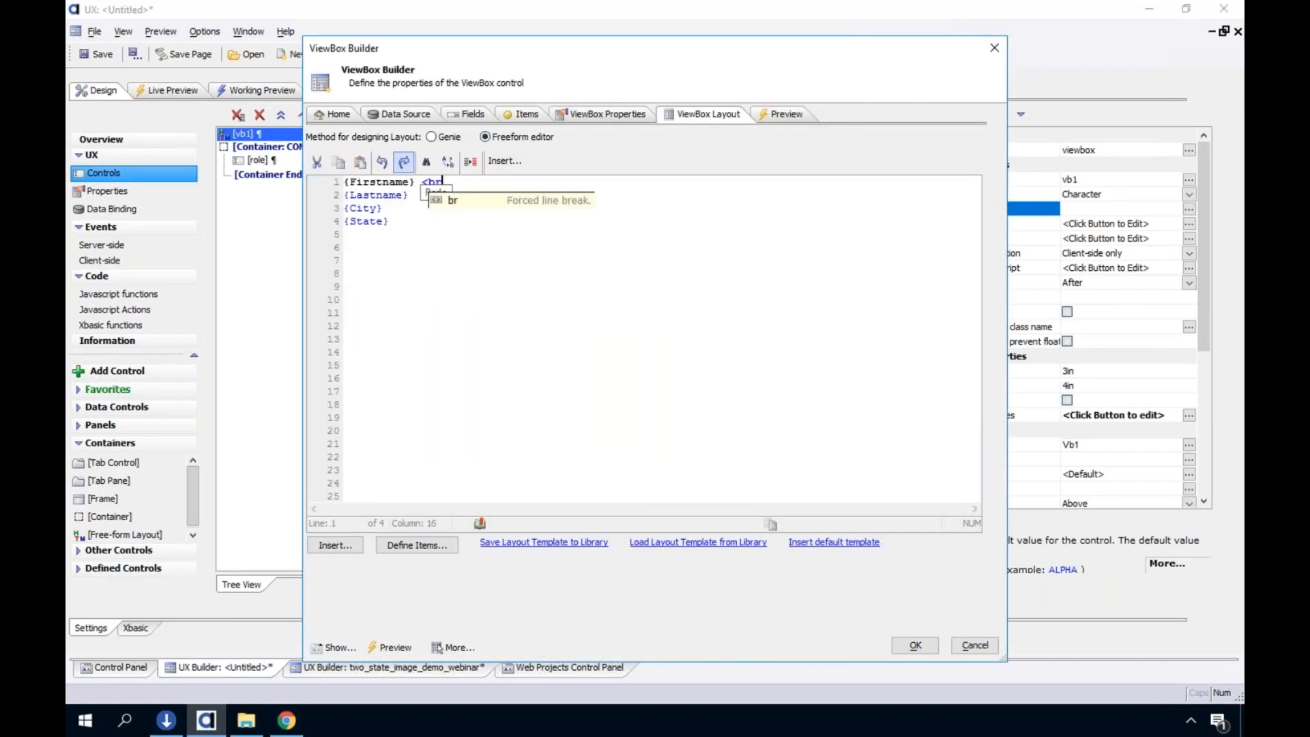
pyautogui.hotkey('shift', 'Left')
pyautogui.hotkey('shift', 'Left')
pyautogui.hotkey('shift', 'Left')
pyautogui.hotkey('shift', 'Left')
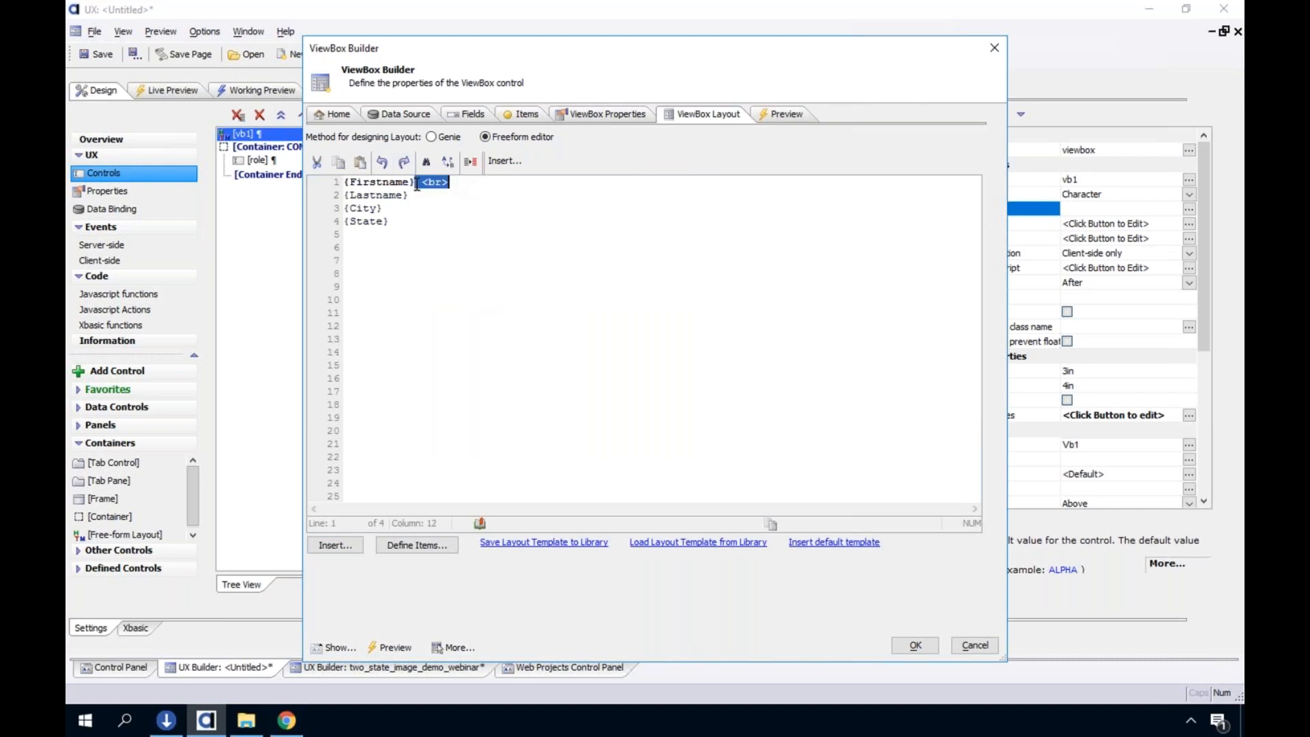
pyautogui.hotkey('ctrl', 'c')
# Put <br> breaks after {Lastname} and {State}, leaving out the {City} line, and run the working preview
pyautogui.click(415, 195)
pyautogui.hotkey('ctrl', 'v')
pyautogui.keyDown('shift'); pyautogui.click(397, 211); pyautogui.keyUp('shift')
pyautogui.hotkey('ctrl', 'v')
pyautogui.click(442, 207)
pyautogui.hotkey('ctrl', 'v')
pyautogui.click(513, 195)
pyautogui.press('BackSpace')
pyautogui.press('BackSpace')
pyautogui.press('BackSpace')
pyautogui.press('BackSpace')
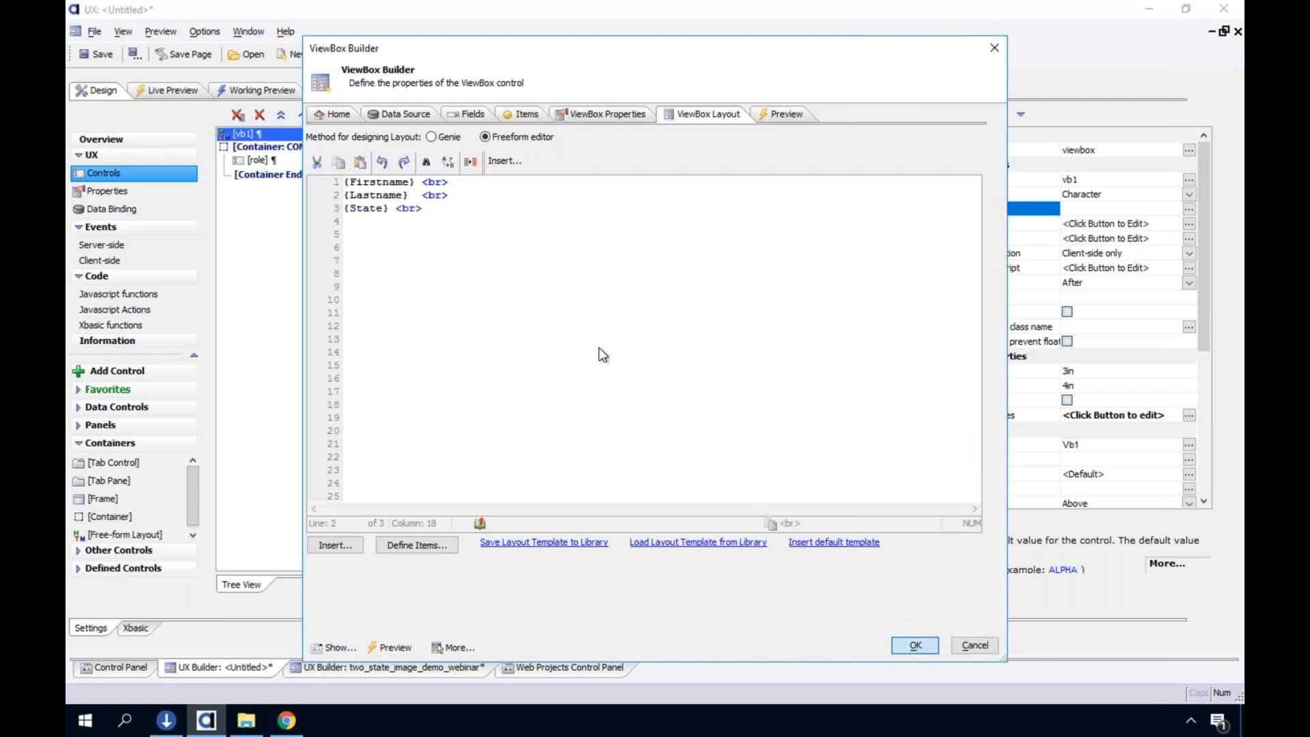
pyautogui.press('Return')
pyautogui.click(273, 92)
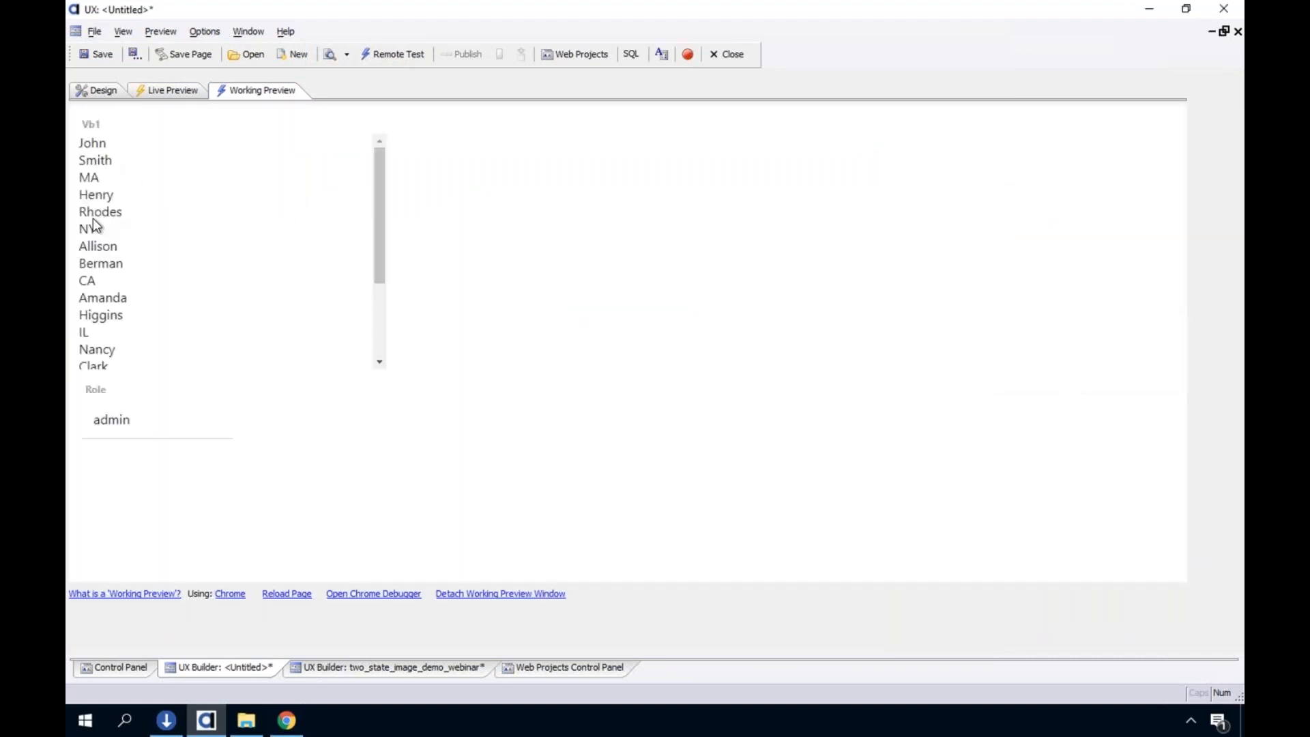
# Reopen the vb1 layout and switch it back to Genie mode, discarding the freeform edits
pyautogui.click(97, 92)
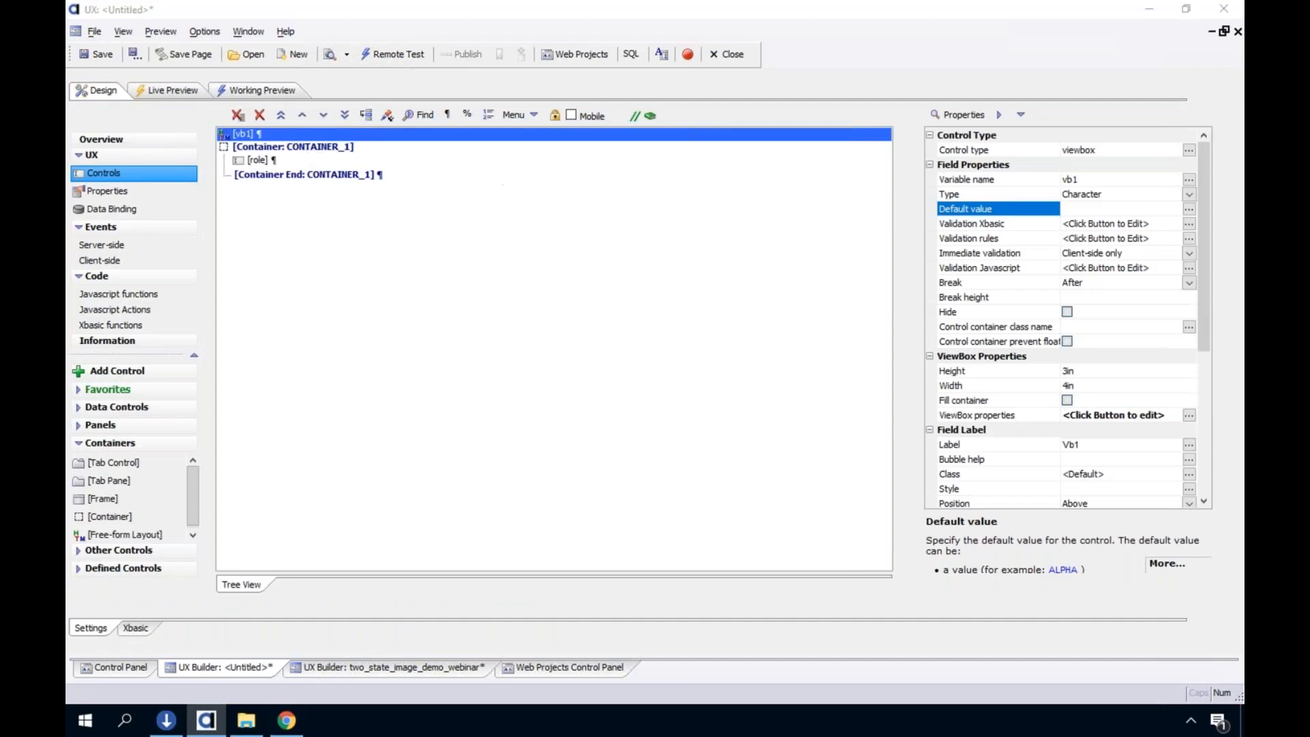
pyautogui.doubleClick(289, 132)
pyautogui.click(431, 137)
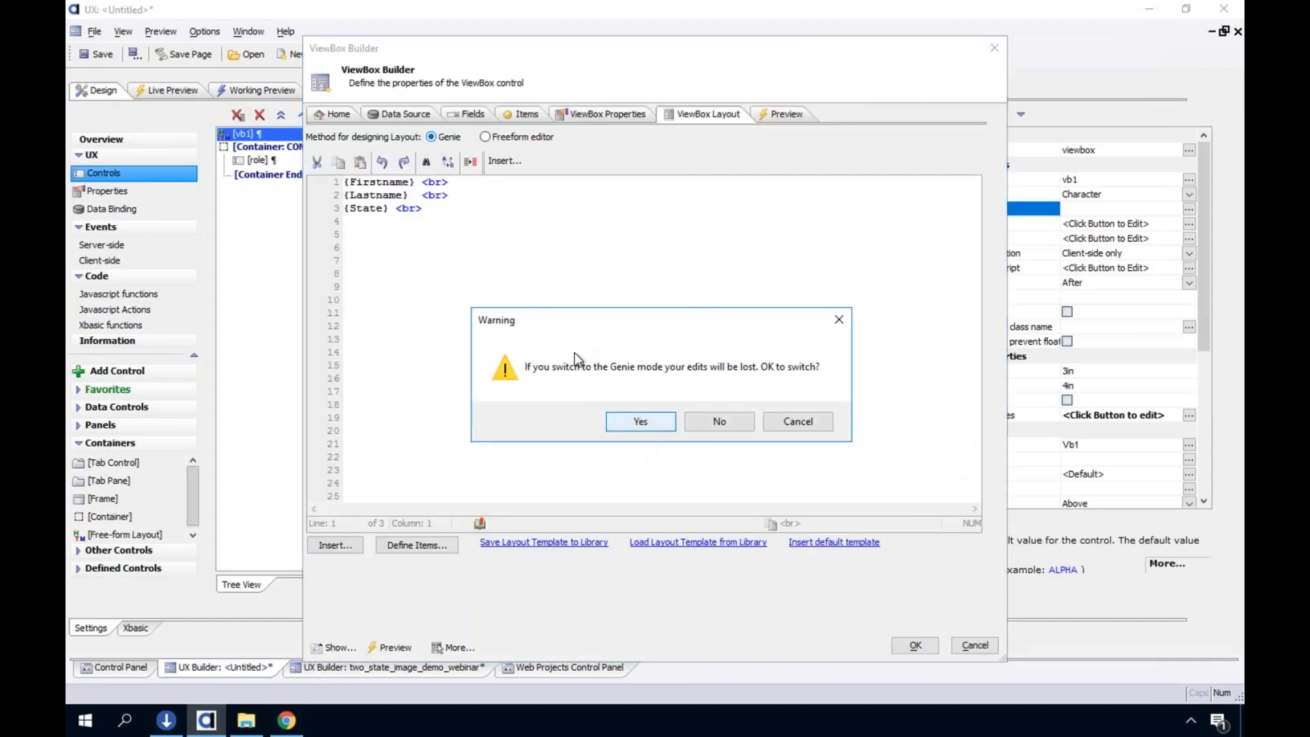
pyautogui.click(640, 420)
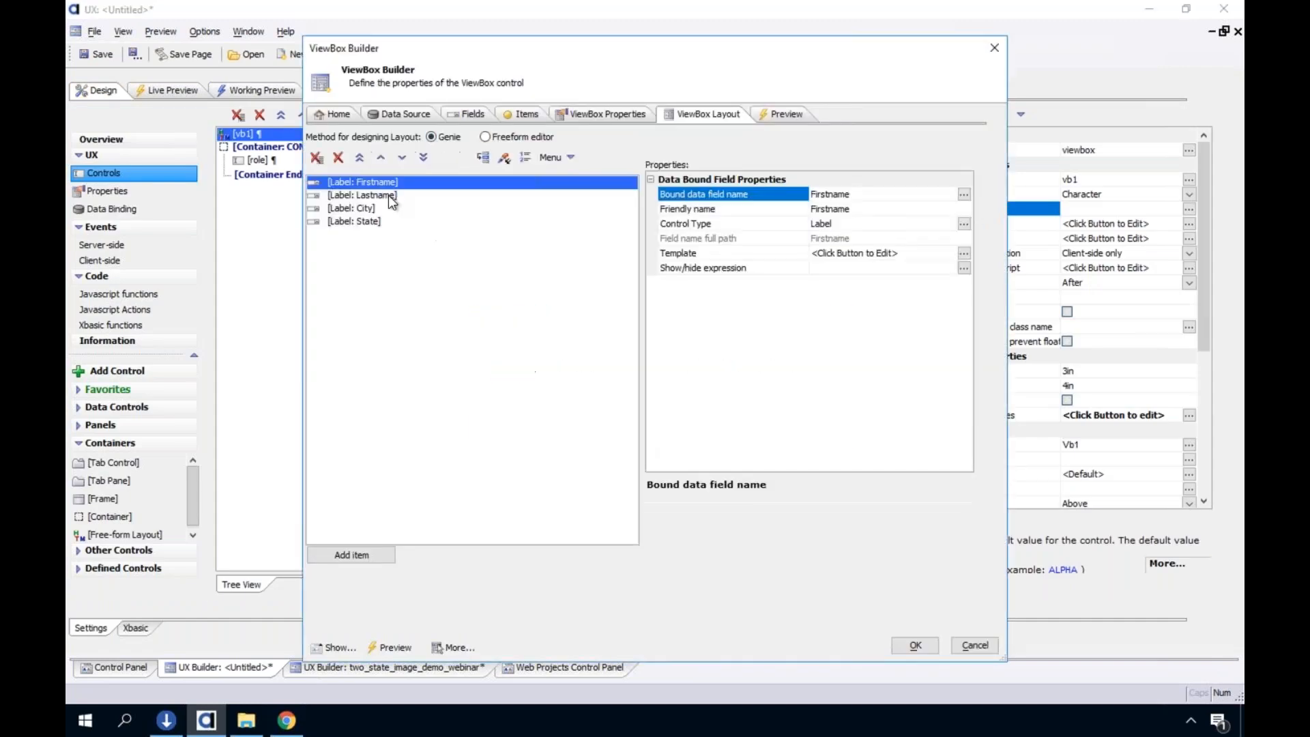
# Open the State Label's show/hide expression editor and view the help on referencing external values
pyautogui.click(745, 267)
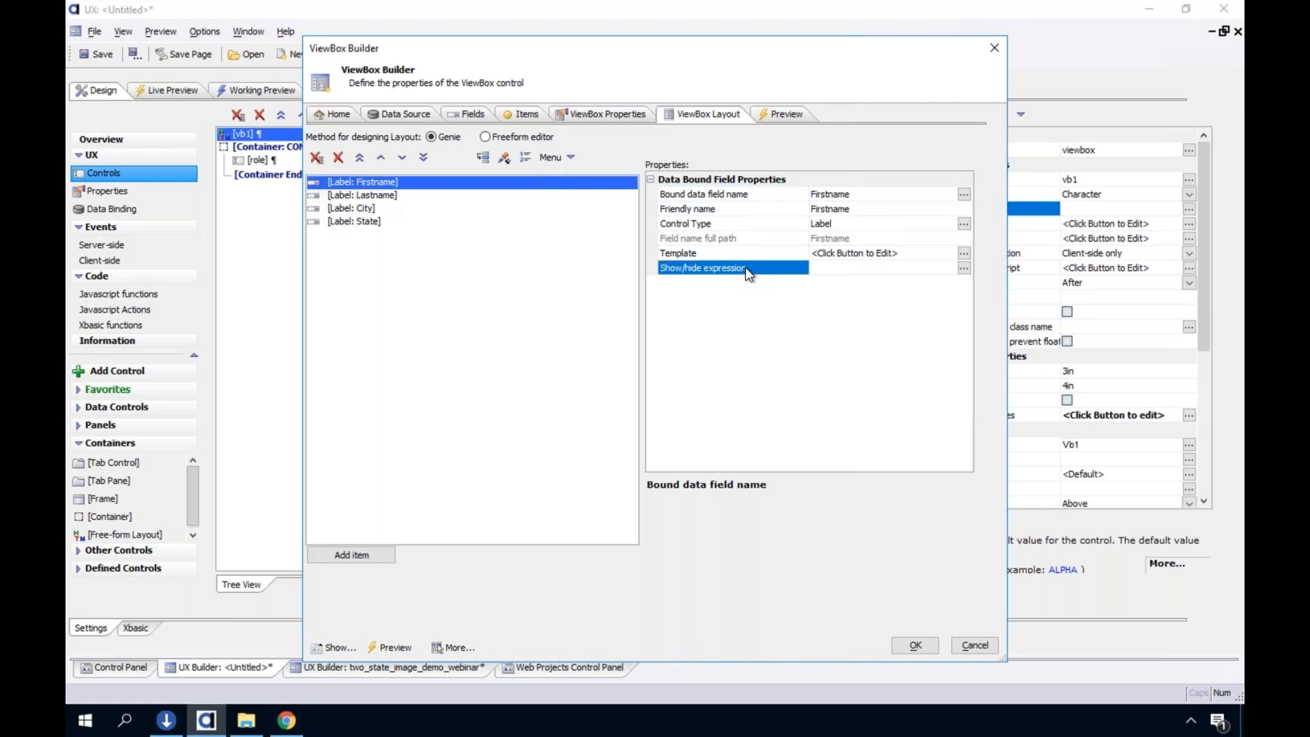
pyautogui.click(369, 222)
pyautogui.click(823, 269)
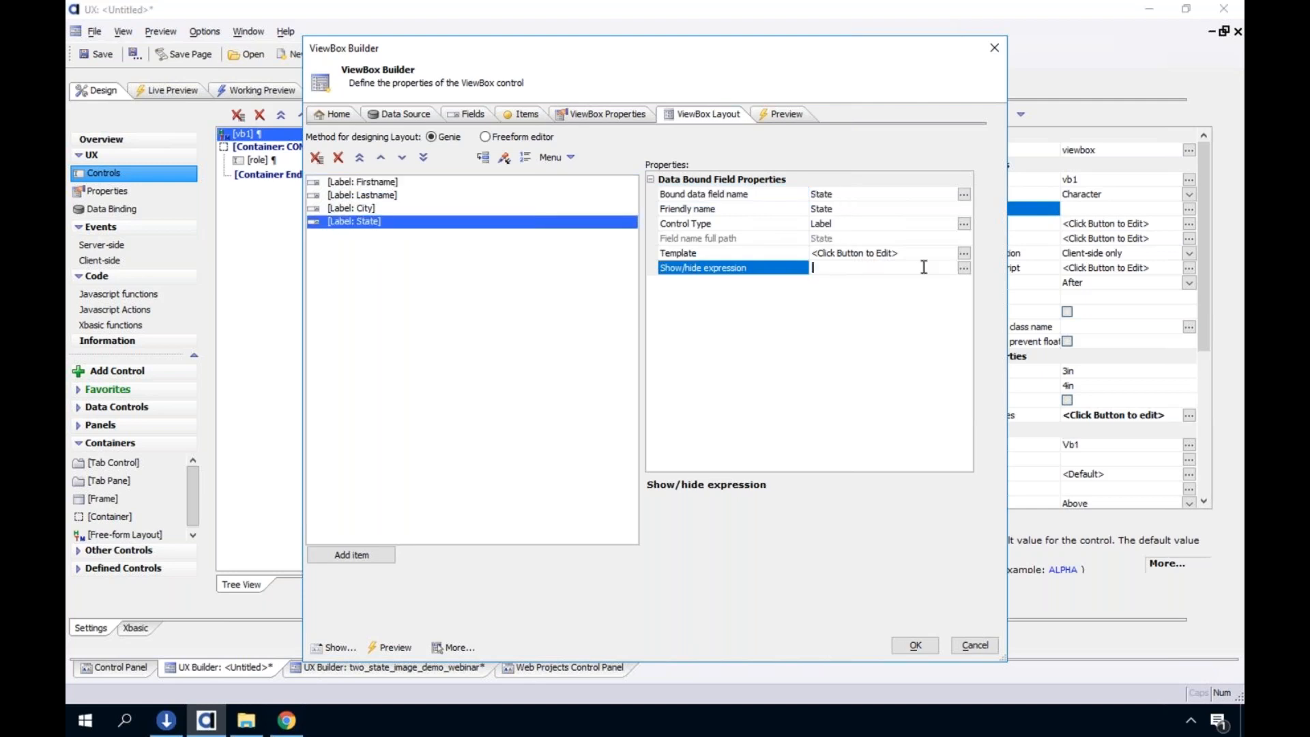
pyautogui.click(963, 268)
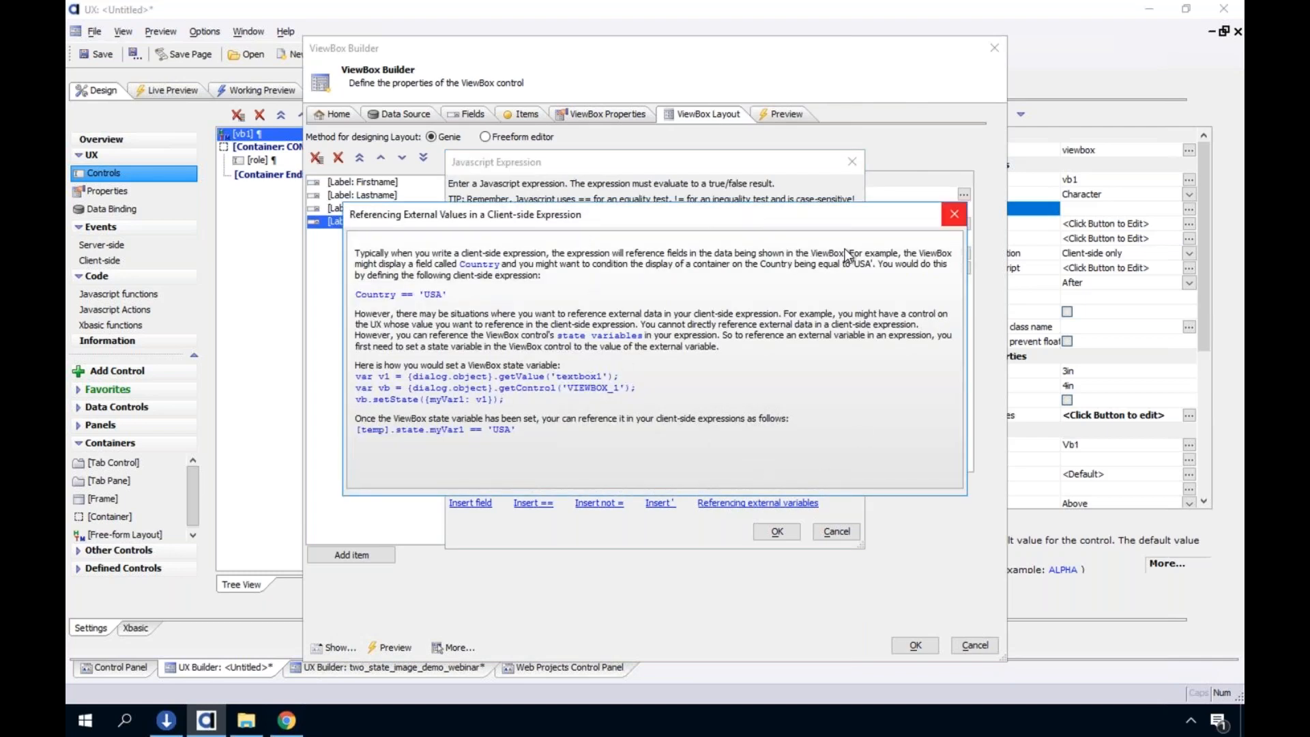
pyautogui.click(953, 216)
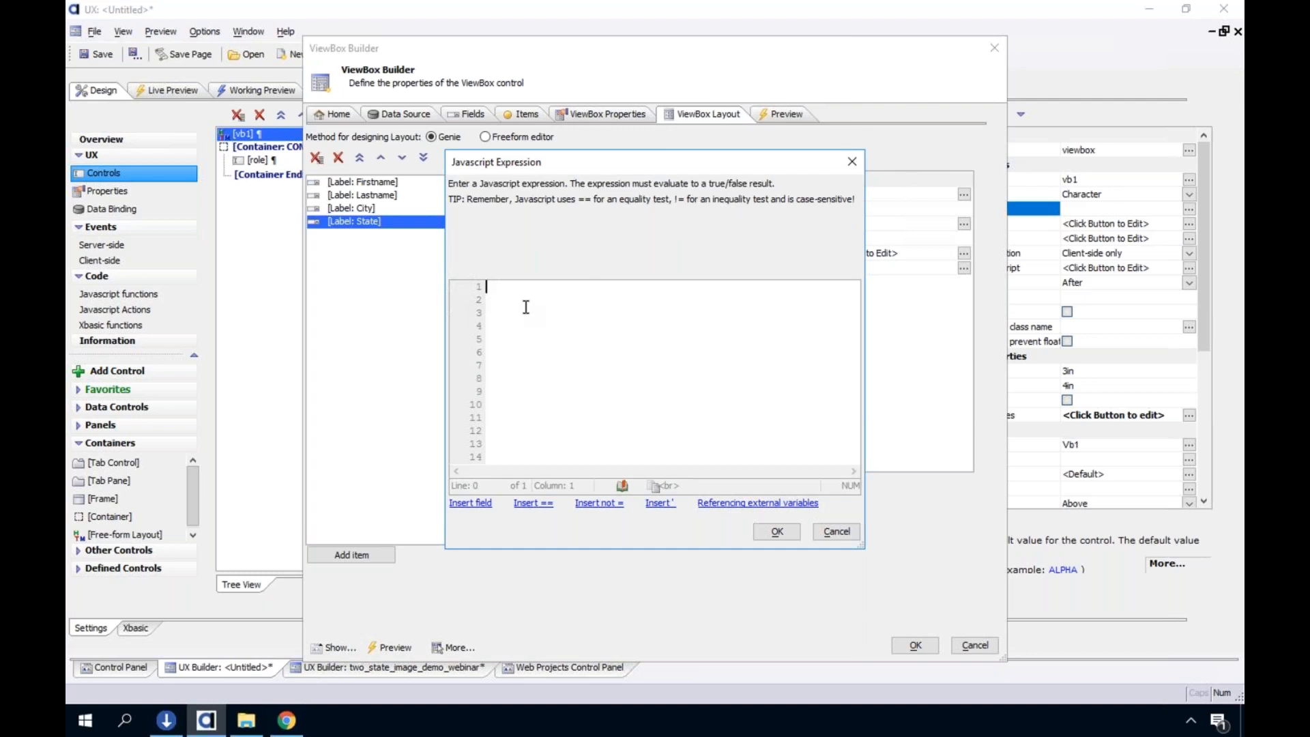
# Try true as the State Label's show/hide expression, check the insertable fields, and clear the expression again
pyautogui.write('ture')
pyautogui.press('BackSpace')
pyautogui.press('BackSpace')
pyautogui.press('BackSpace')
pyautogui.press('BackSpace')
pyautogui.click(470, 503)
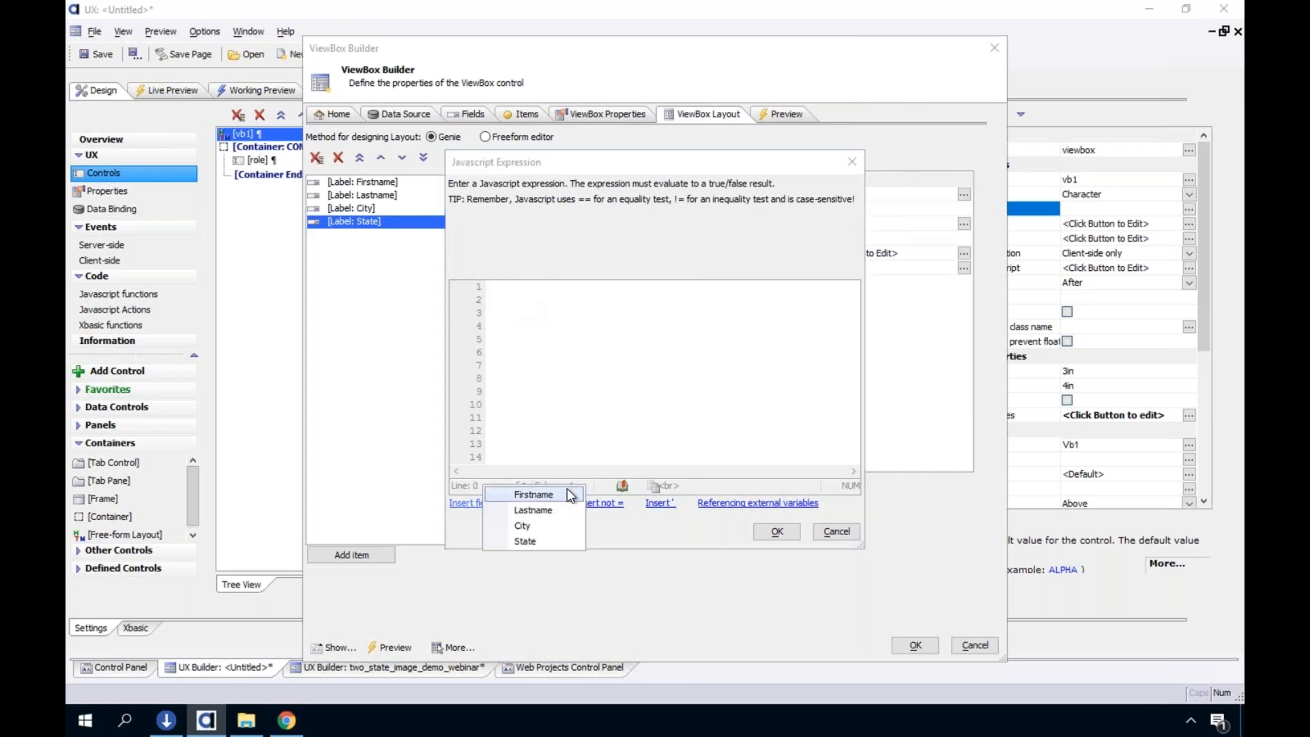
pyautogui.click(531, 393)
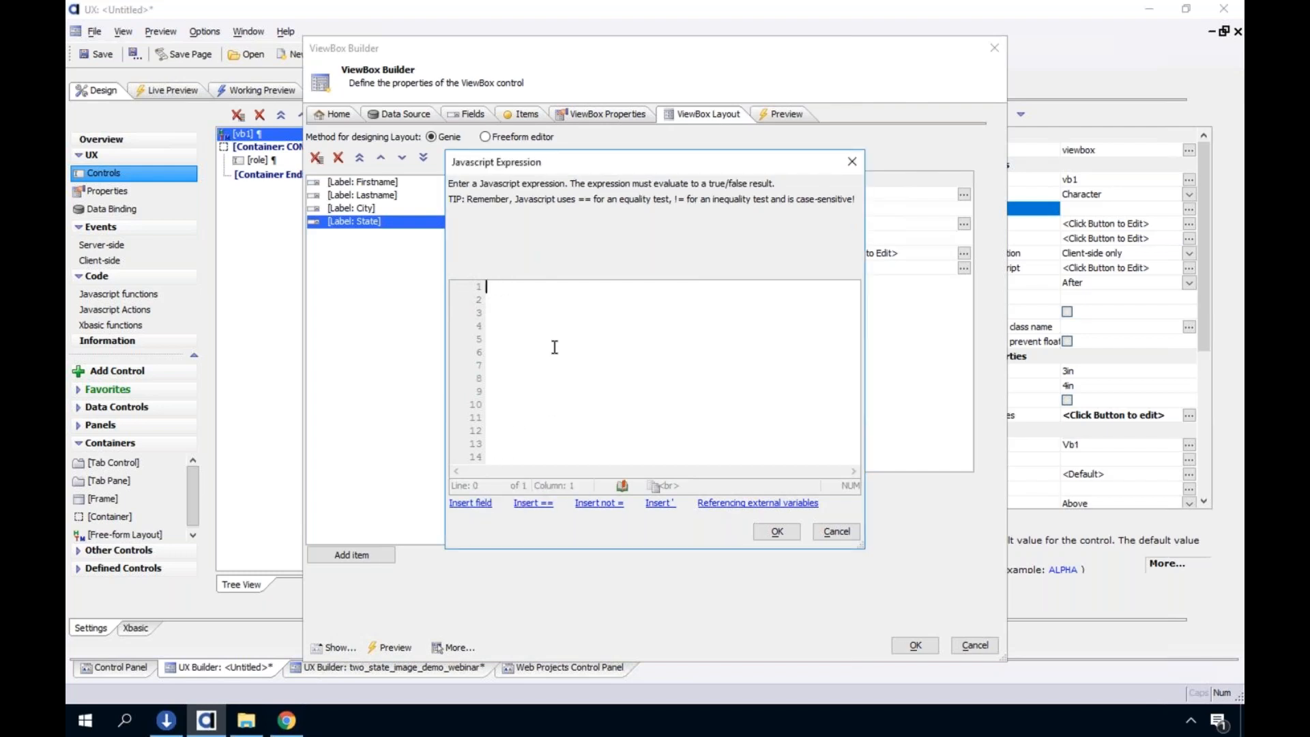
pyautogui.write('true')
pyautogui.press('BackSpace')
pyautogui.press('BackSpace')
pyautogui.press('BackSpace')
pyautogui.press('BackSpace')
# Examine the help on setting ViewBox state variables and referencing them in client-side expressions
pyautogui.click(762, 504)
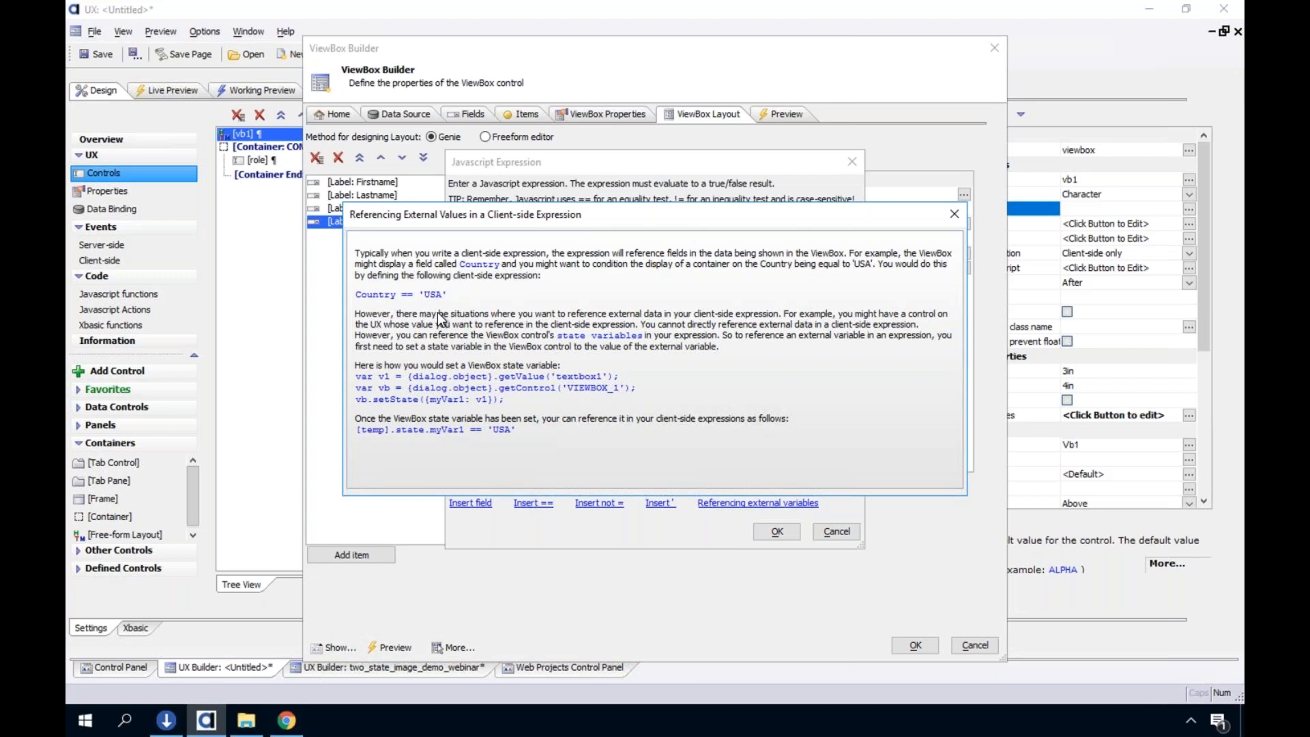
pyautogui.moveTo(470, 215); pyautogui.dragTo(736, 263)
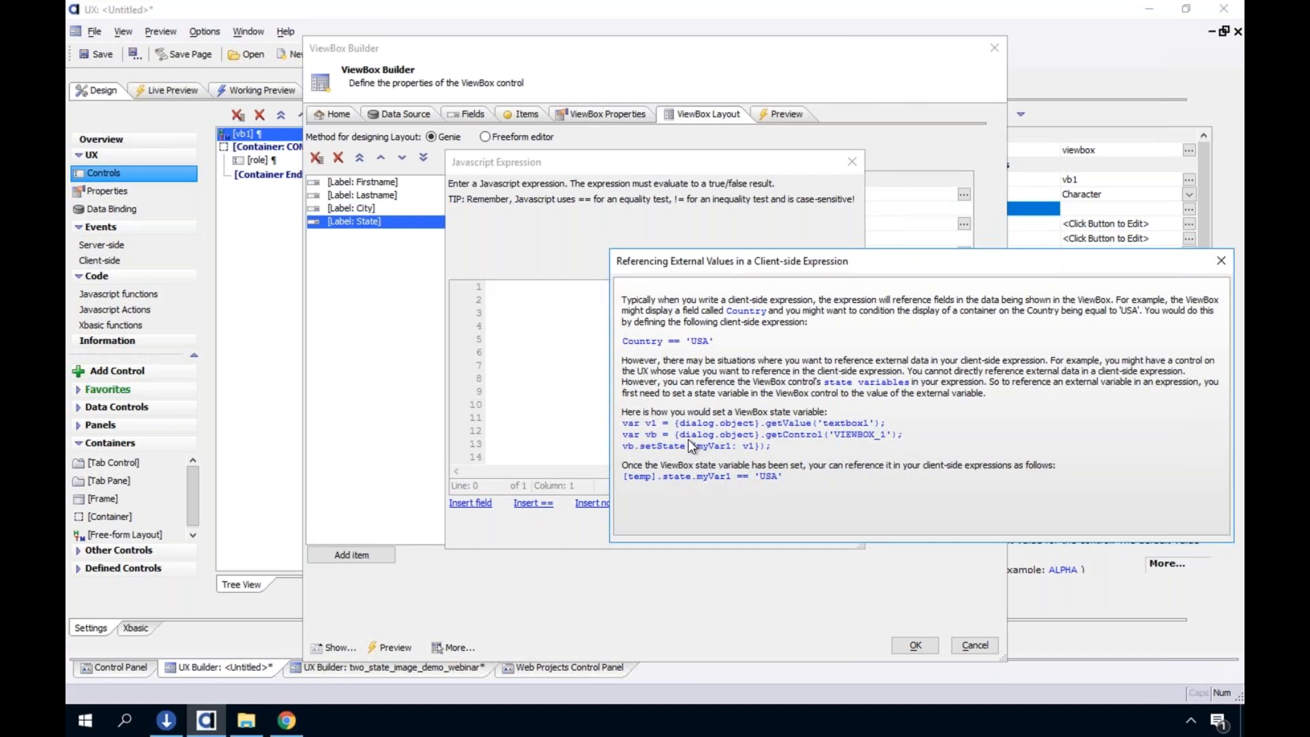
pyautogui.moveTo(1034, 258); pyautogui.dragTo(857, 241)
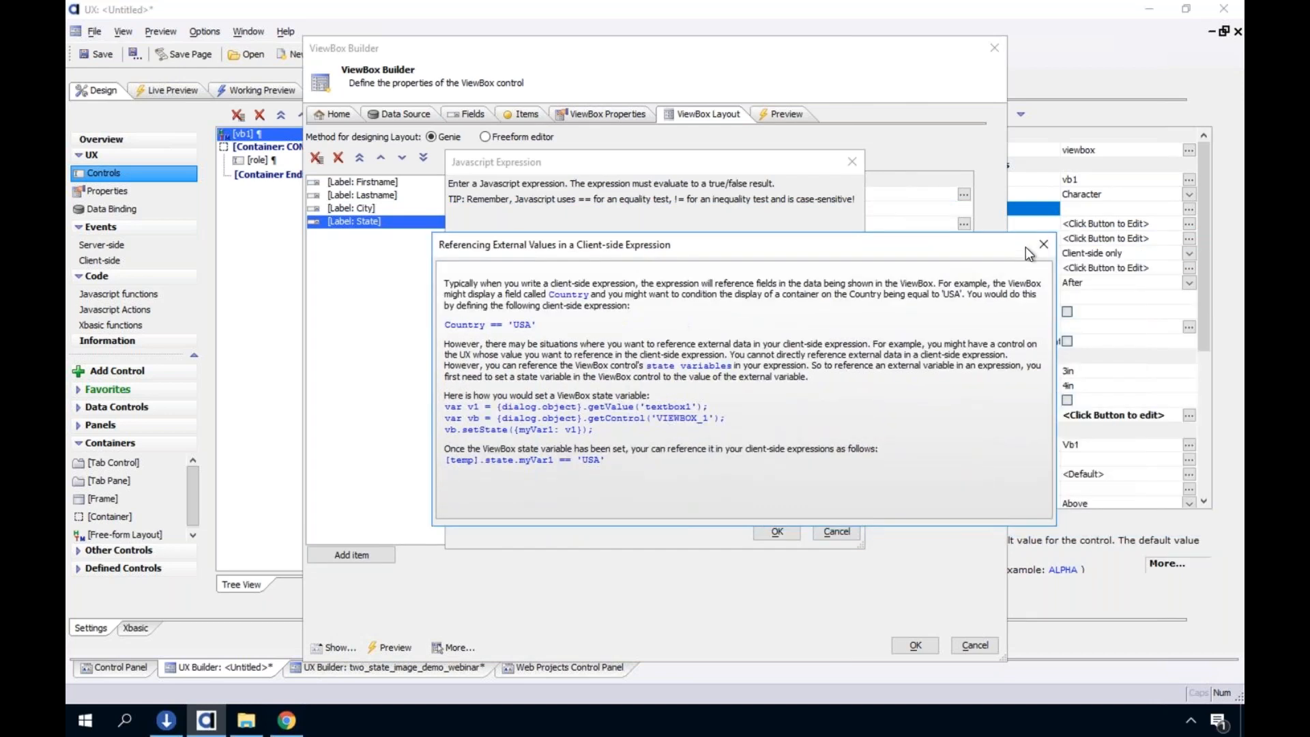
pyautogui.click(1043, 245)
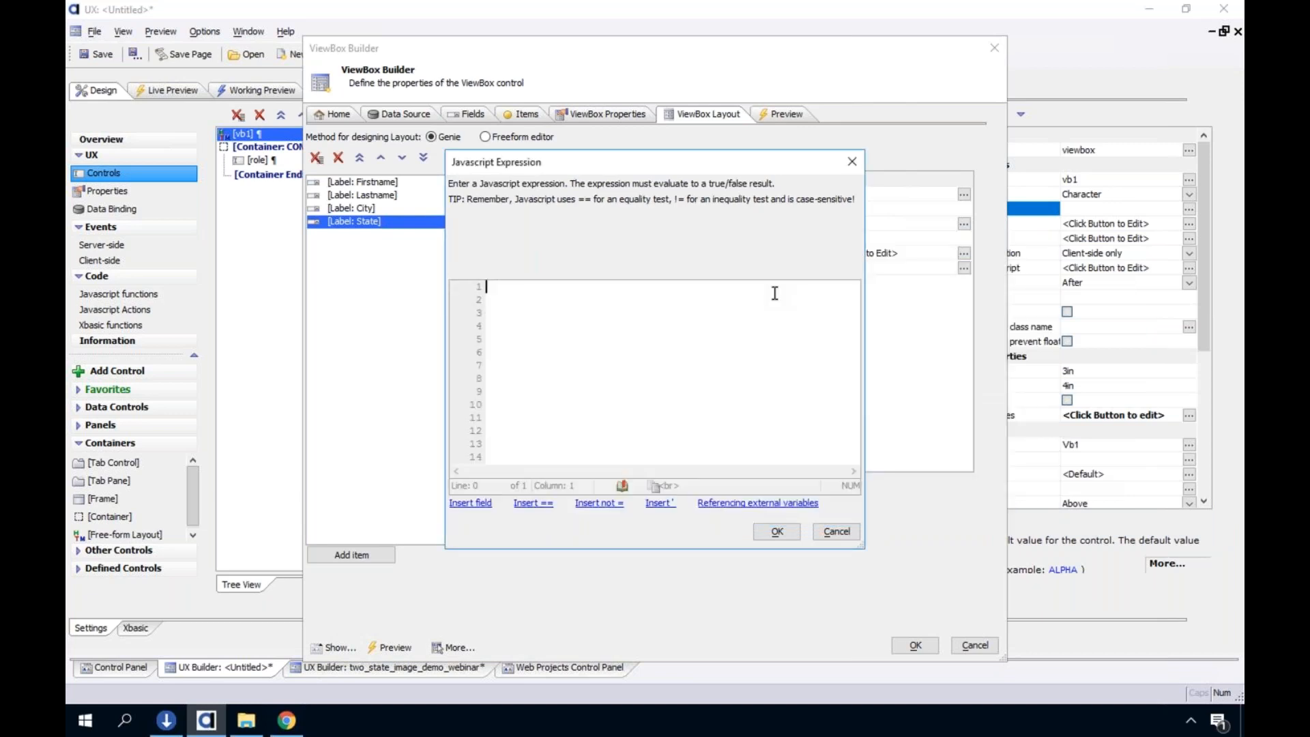
# Set the State Label's show/hide expression to 'a' == 'b'
pyautogui.write("a == b'")
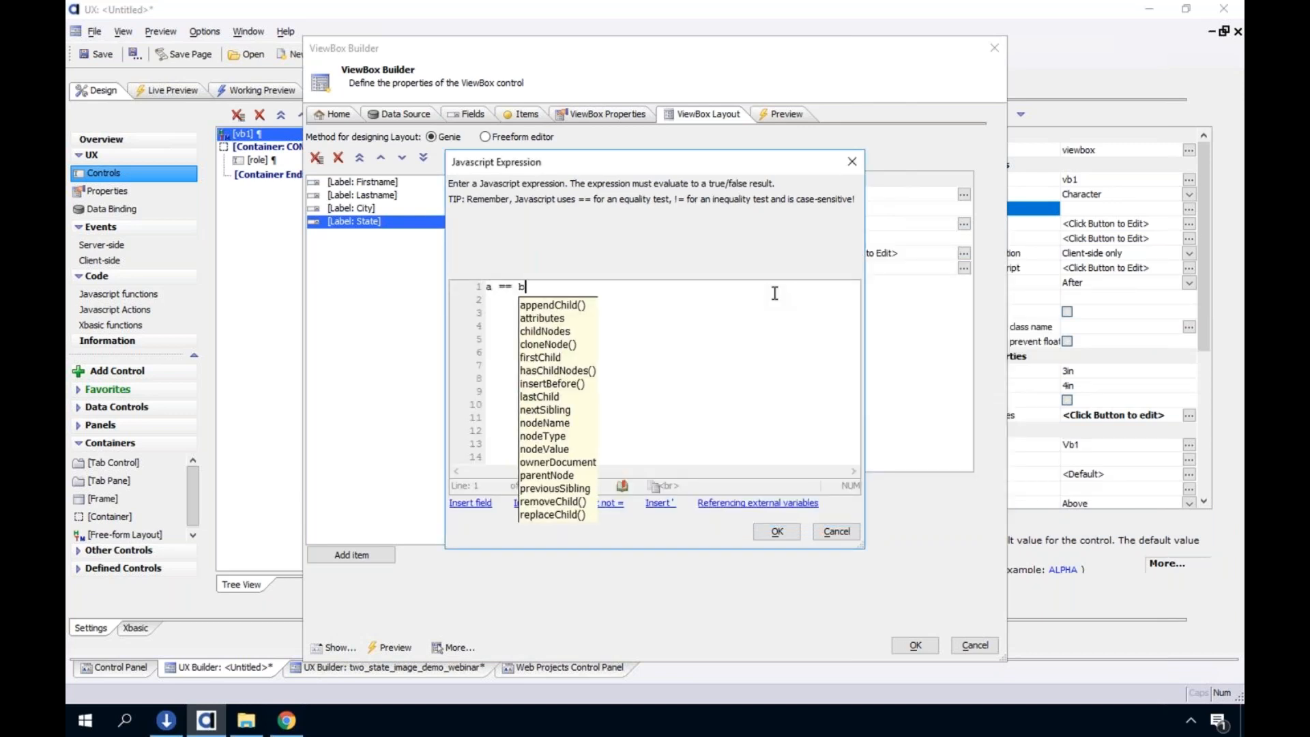
pyautogui.press('Left')
pyautogui.press('Left')
pyautogui.write("'")
pyautogui.press('Left')
pyautogui.press('Left')
pyautogui.press('Left')
pyautogui.press('Left')
pyautogui.press('Left')
pyautogui.press('Left')
pyautogui.write("'")
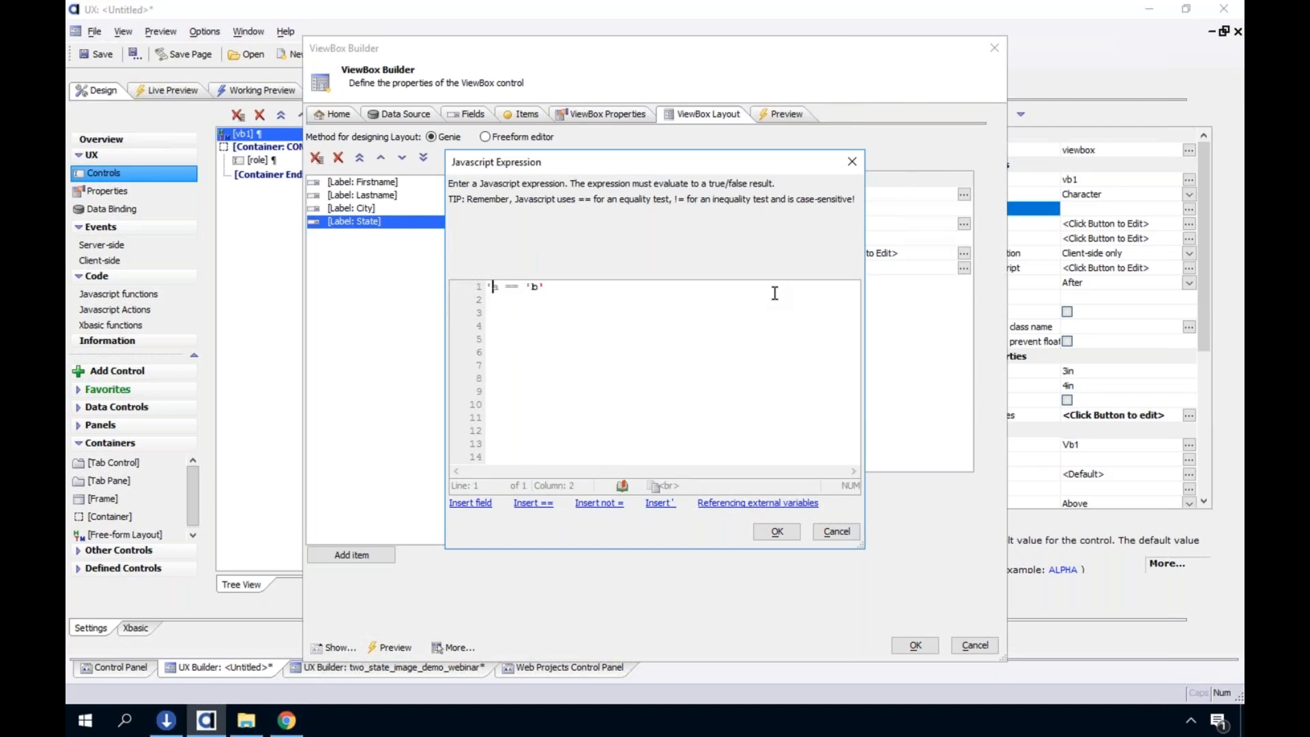
pyautogui.press('Right')
pyautogui.write("'")
pyautogui.click(777, 531)
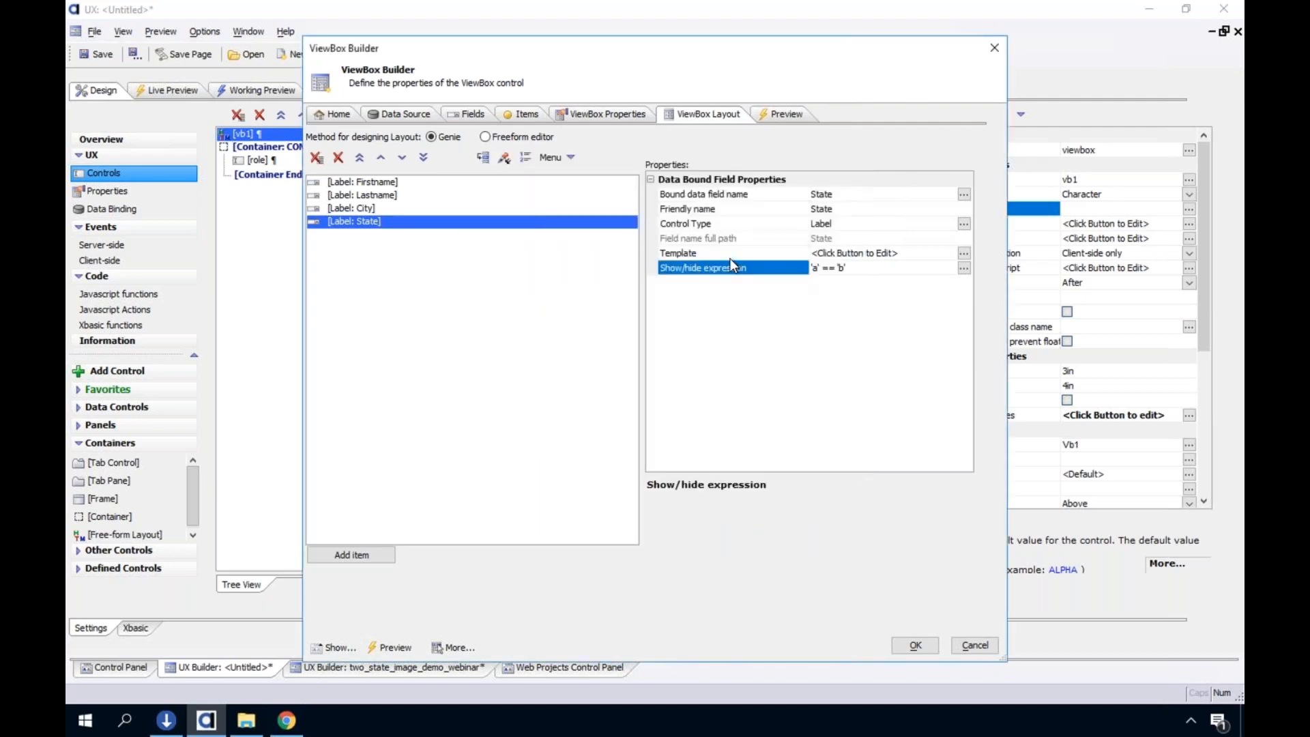
# Switch the vb1 layout to the freeform editor and examine the if condition wrapped around {State}
pyautogui.click(512, 139)
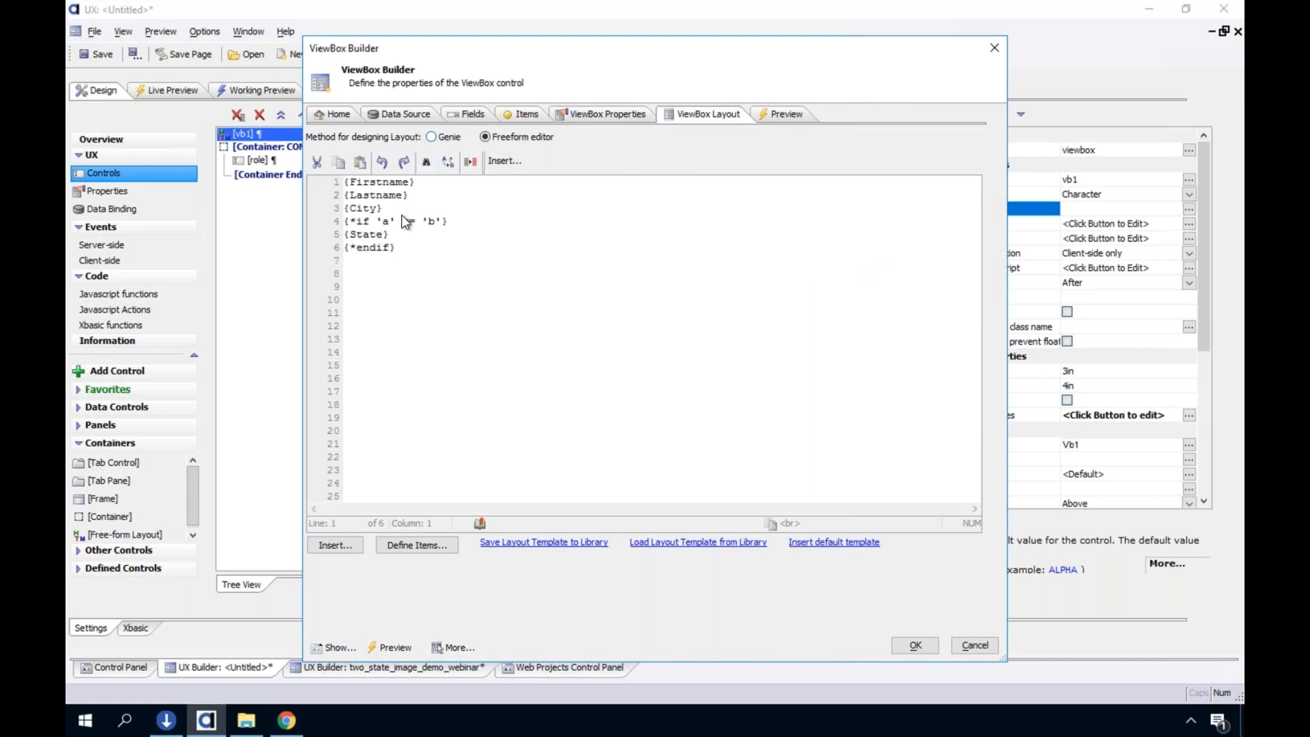
pyautogui.moveTo(396, 248); pyautogui.dragTo(330, 220)
pyautogui.click(372, 232)
pyautogui.click(335, 235)
pyautogui.click(408, 233)
pyautogui.moveTo(345, 220); pyautogui.dragTo(457, 220)
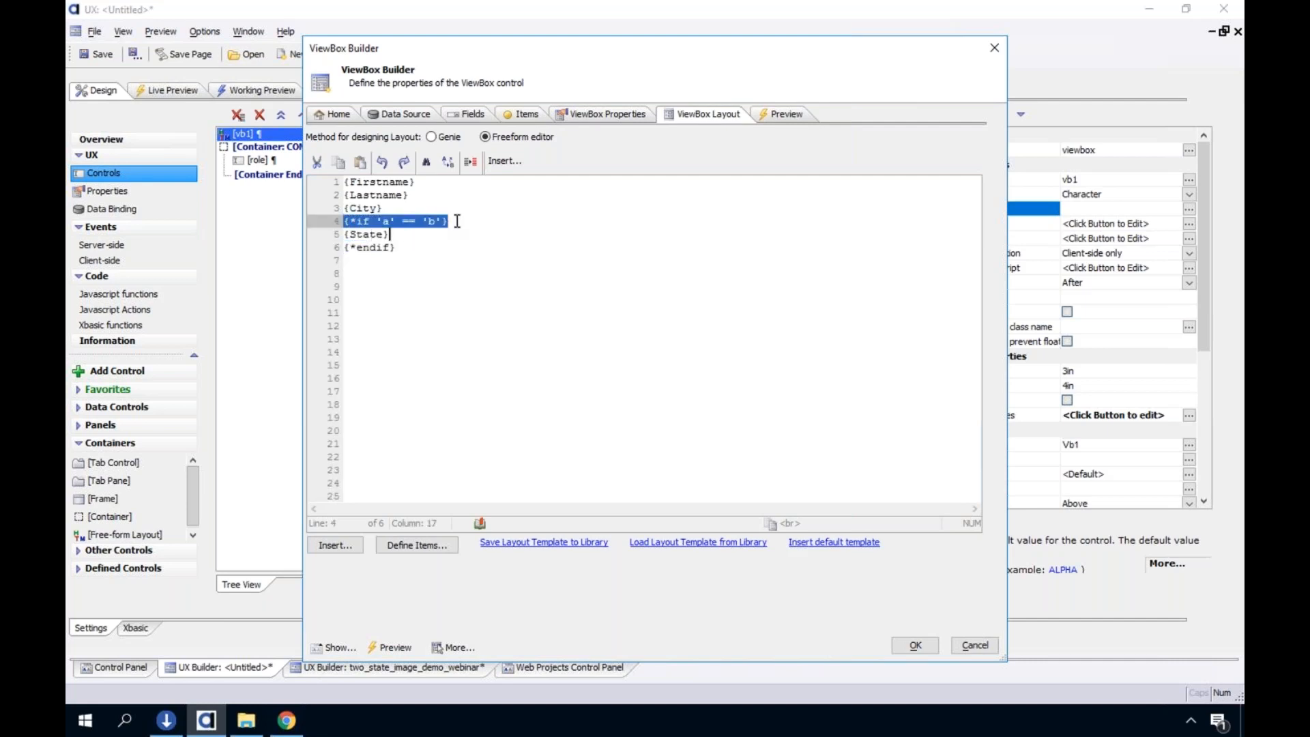
pyautogui.click(457, 221)
pyautogui.doubleClick(355, 221)
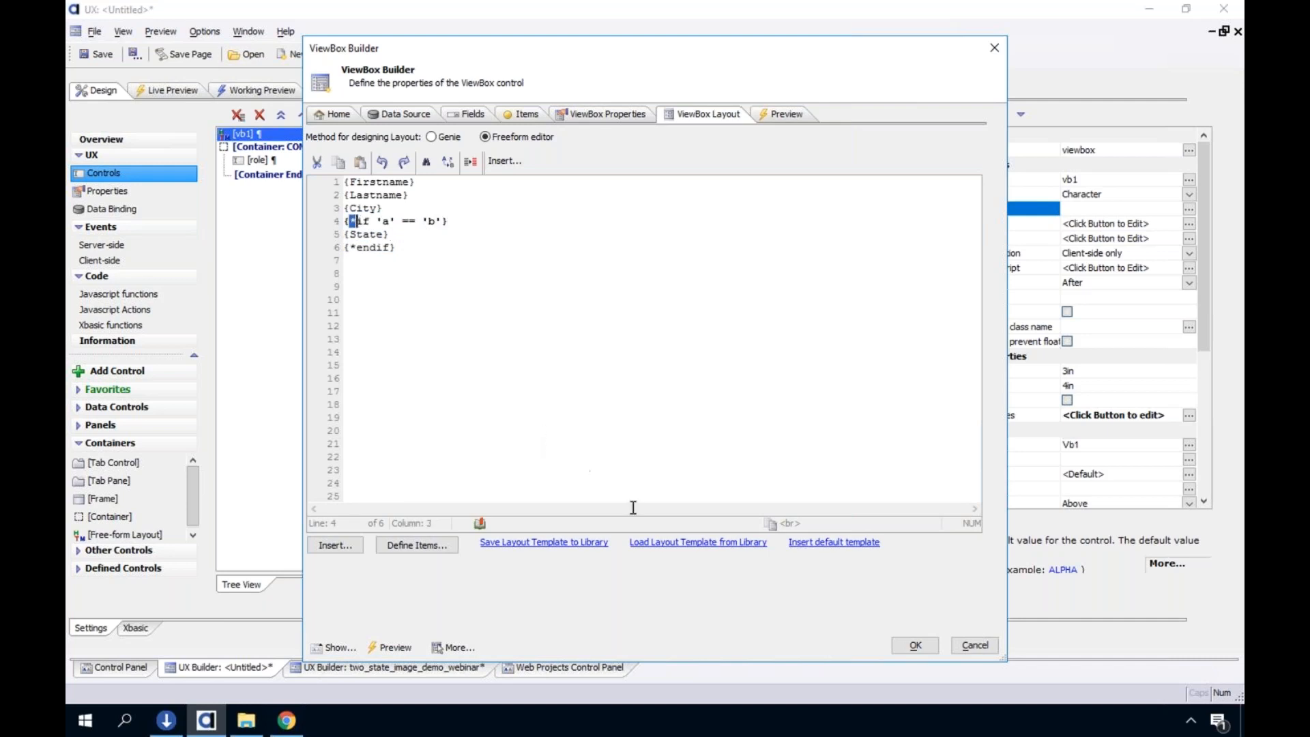
# Look through the insertable template commands without inserting any, and compare them with the {*if} and {*endif} lines around {State}
pyautogui.click(352, 545)
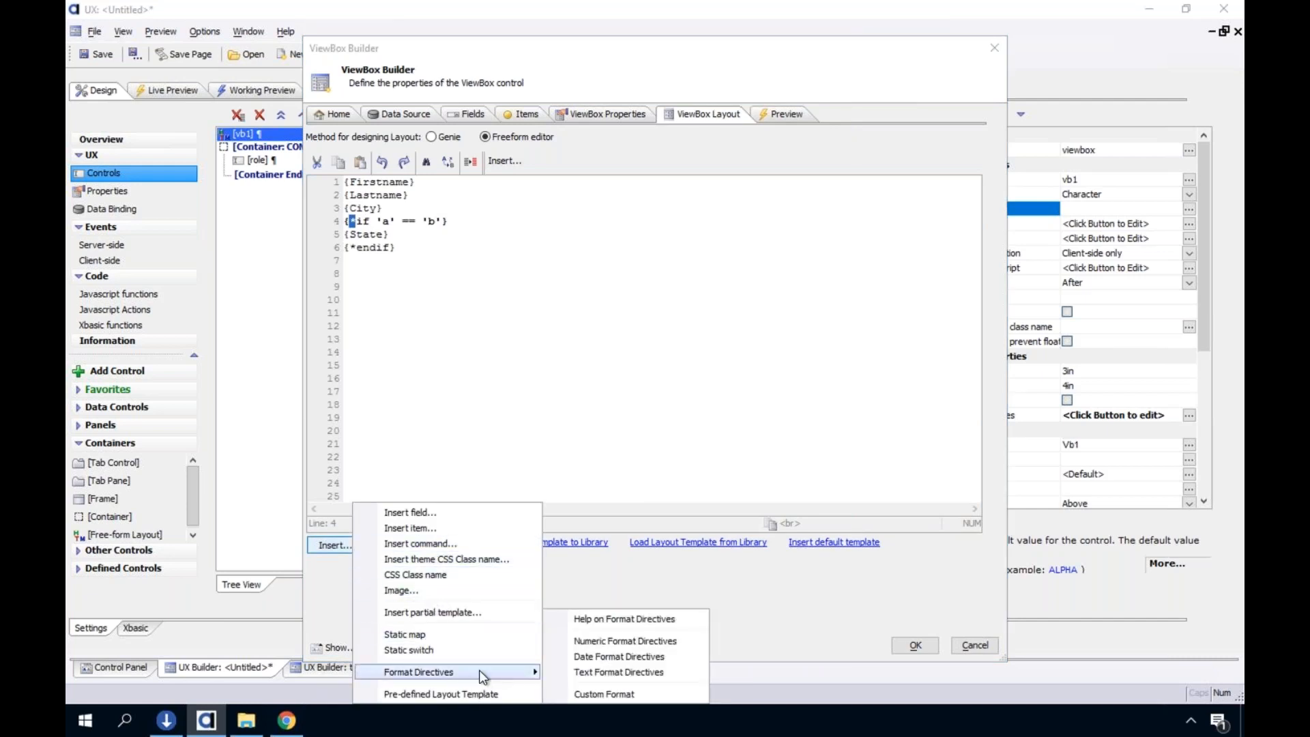
pyautogui.click(453, 545)
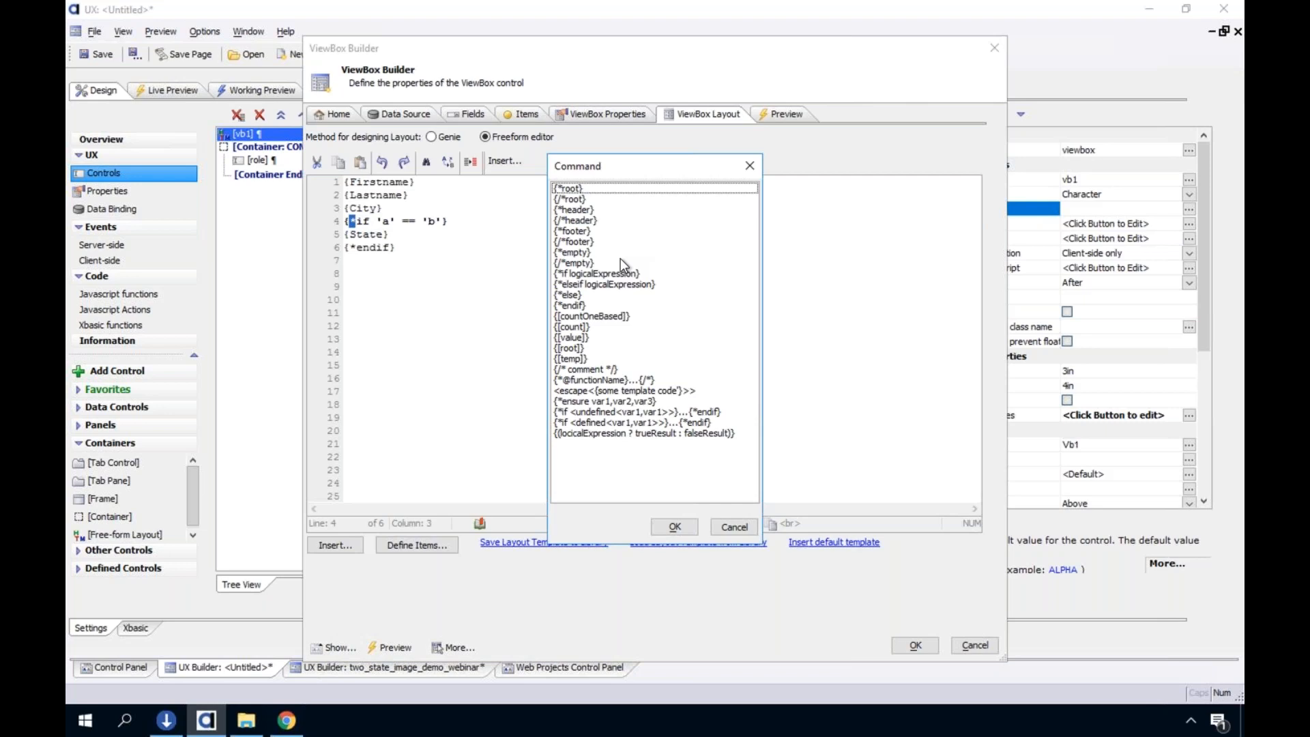
pyautogui.click(732, 526)
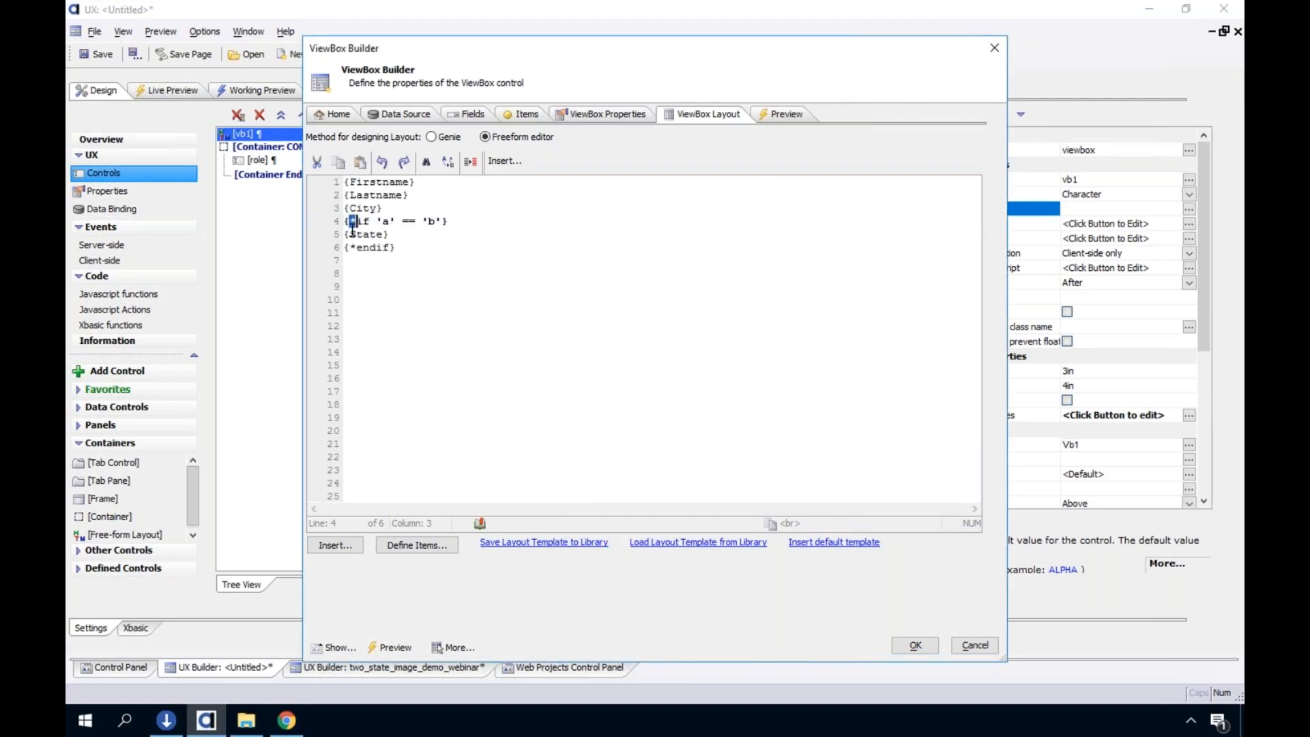
pyautogui.doubleClick(392, 223)
pyautogui.moveTo(346, 222); pyautogui.dragTo(456, 223)
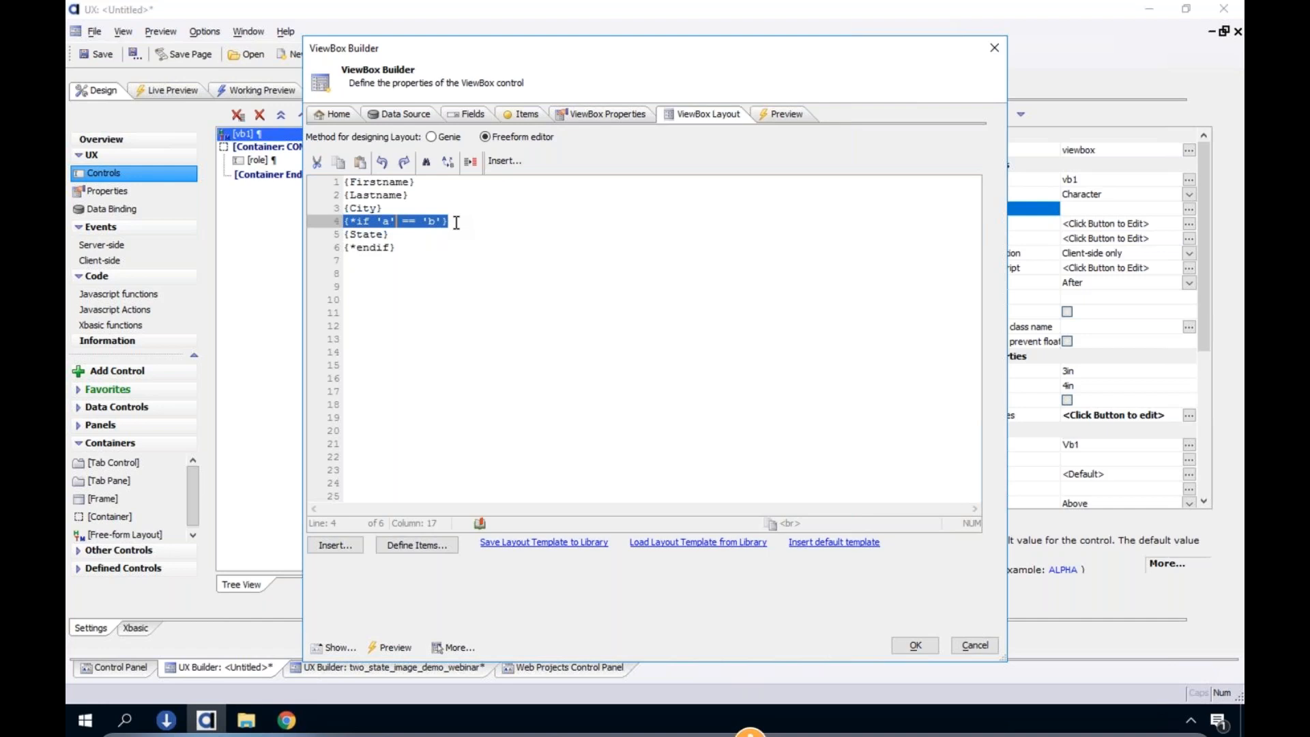
pyautogui.click(408, 247)
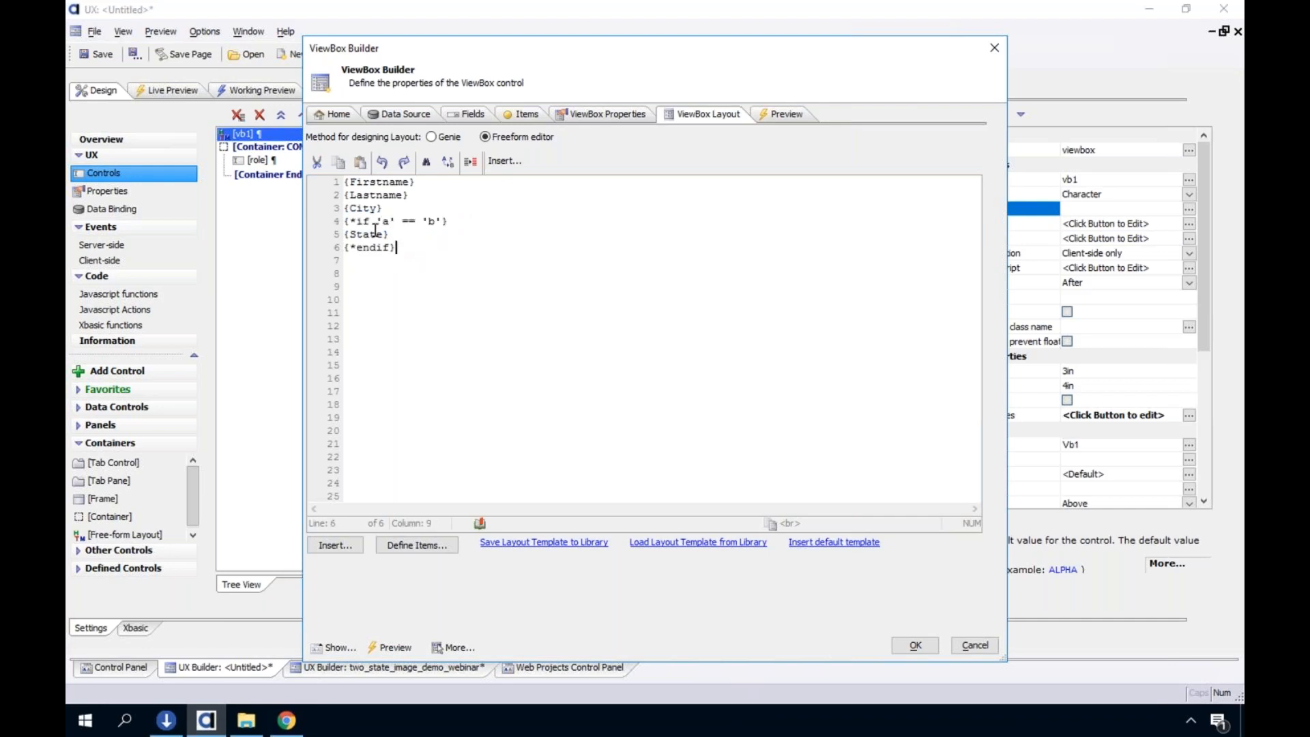
pyautogui.hotkey('shift', 'Home')
pyautogui.moveTo(378, 222); pyautogui.dragTo(445, 221)
pyautogui.click(318, 235)
pyautogui.moveTo(377, 221); pyautogui.dragTo(405, 251)
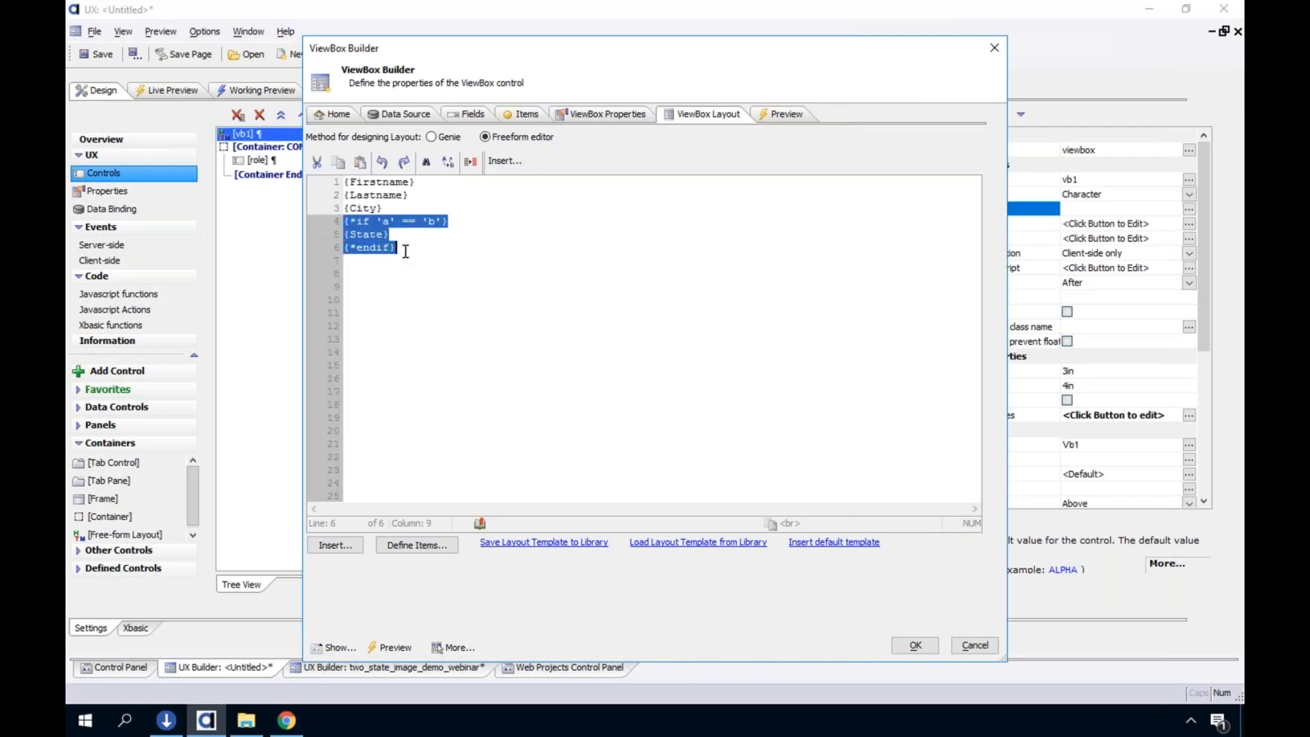
# Review the else and elseif entries in the template command list and leave the list without inserting anything
pyautogui.click(394, 543)
pyautogui.click(969, 601)
pyautogui.click(326, 544)
pyautogui.click(395, 542)
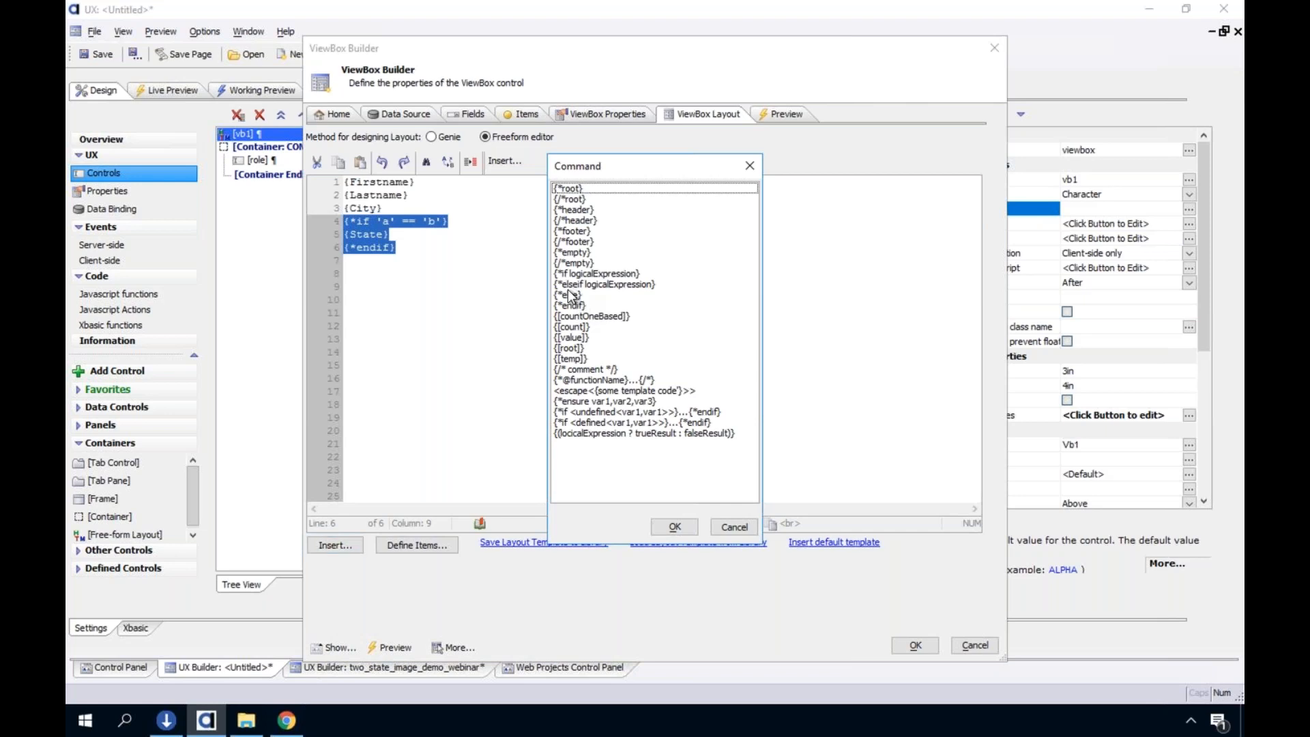
pyautogui.click(735, 525)
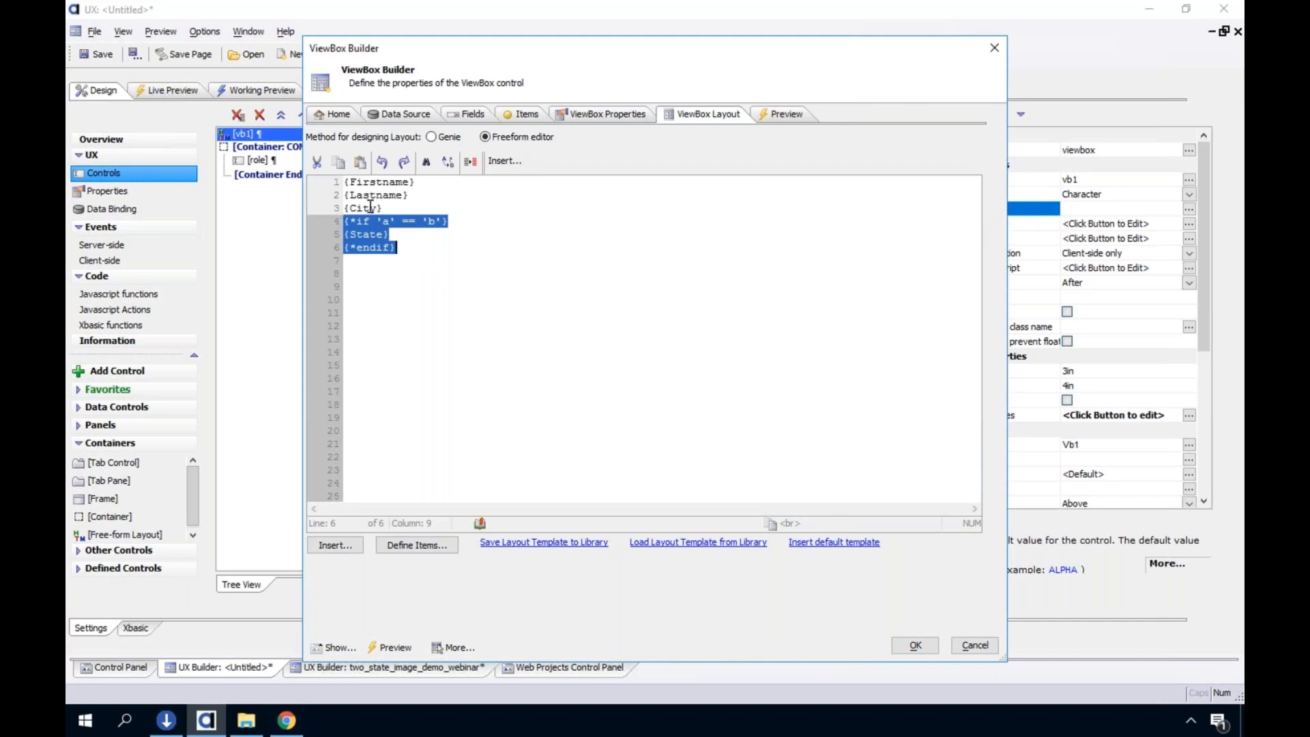
# Add <br> after {Firstname}, {Lastname} and {City}, save the layout, and run the working preview
pyautogui.click(450, 185)
pyautogui.write('<br>')
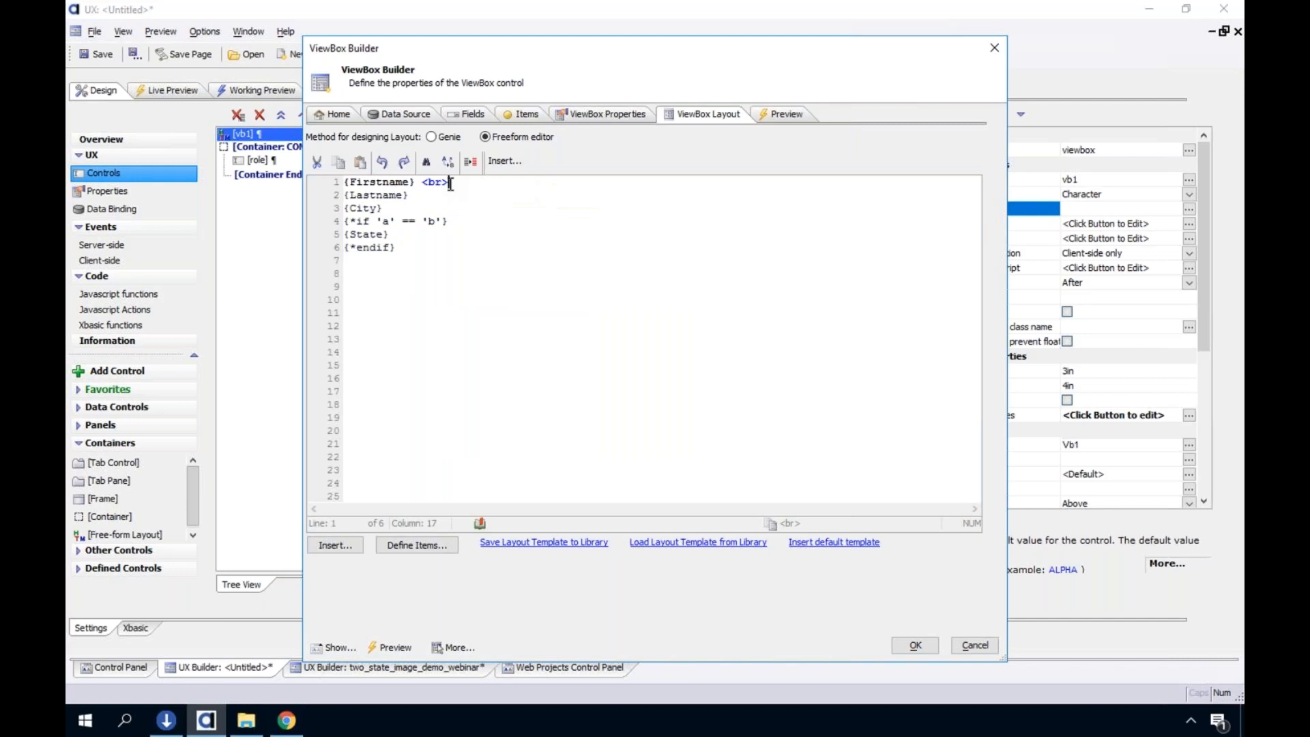
pyautogui.click(438, 193)
pyautogui.write('<br>')
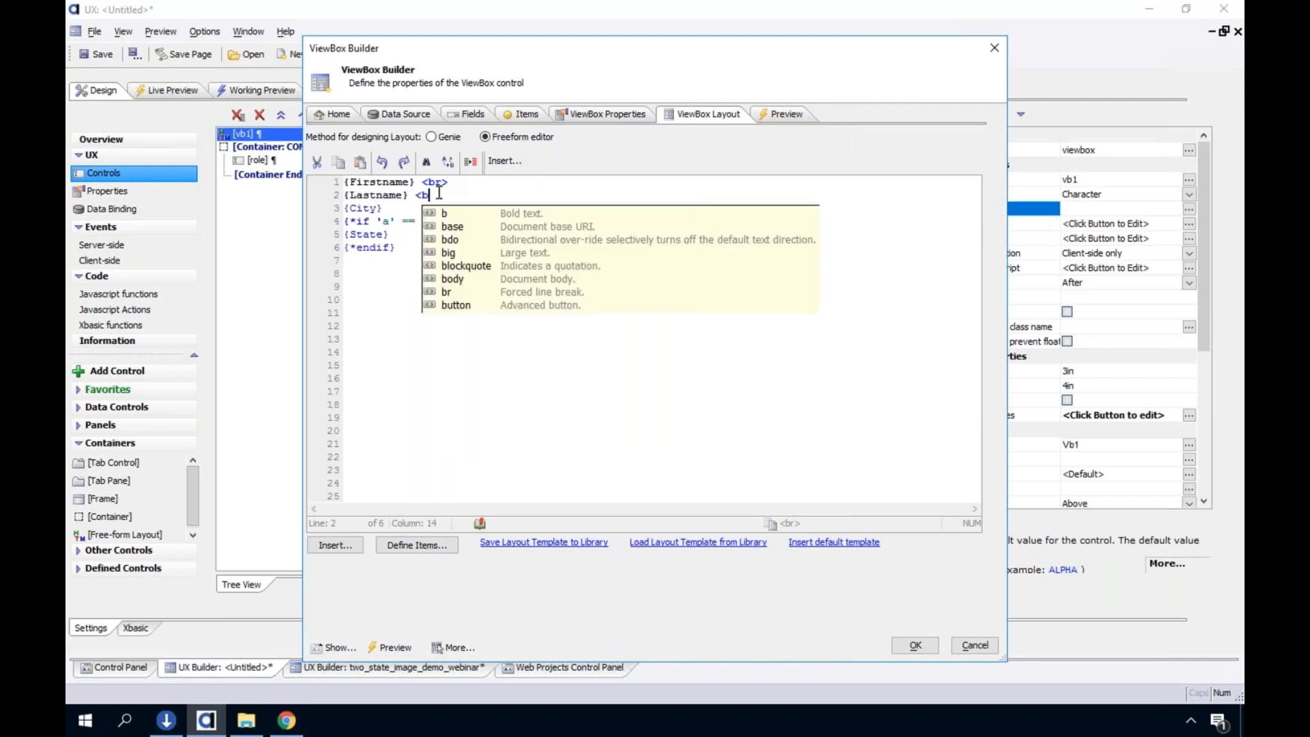
pyautogui.click(399, 210)
pyautogui.write('<br>')
pyautogui.click(914, 646)
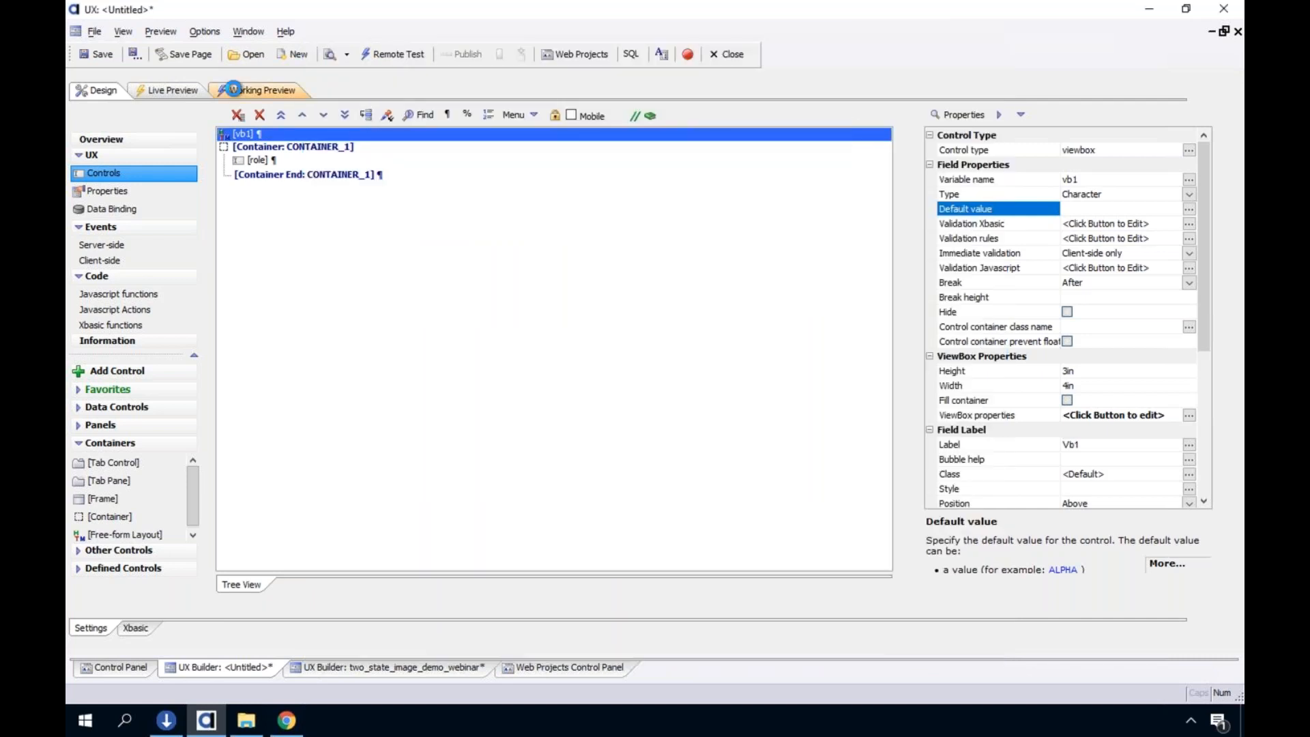
pyautogui.click(234, 89)
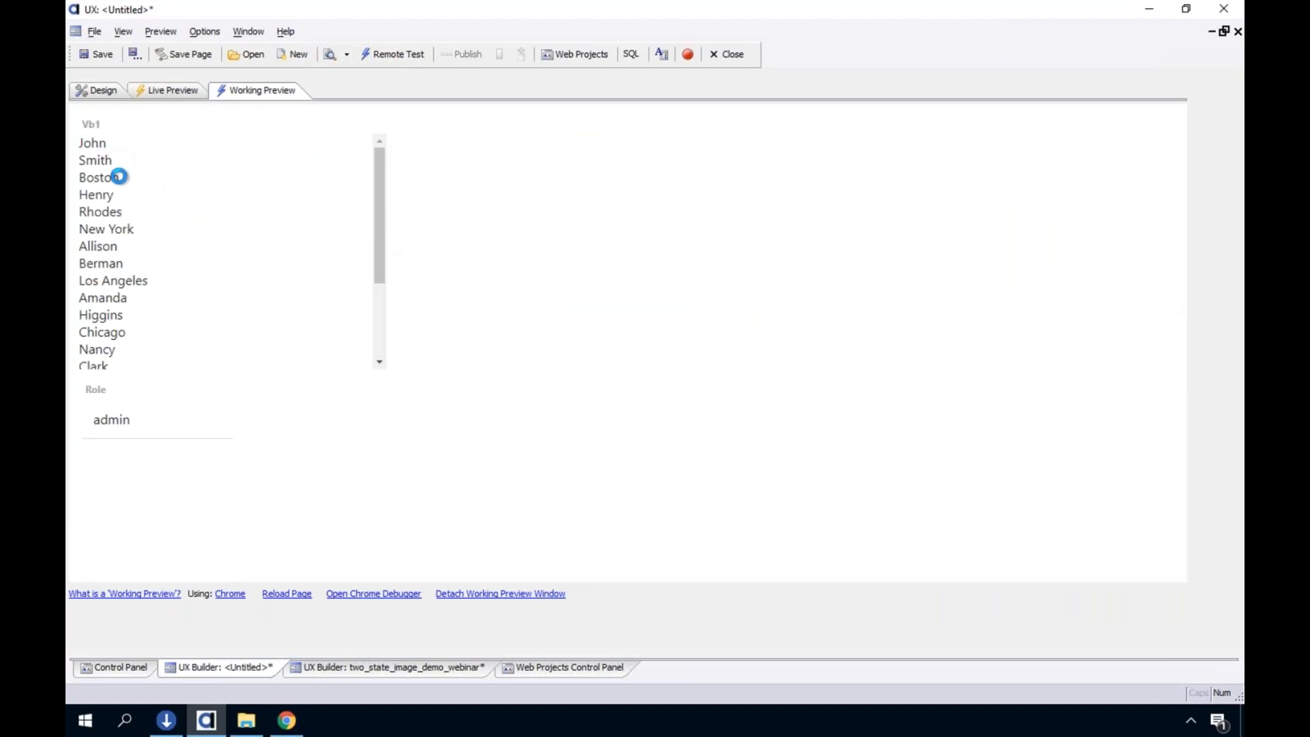
# Change the layout's if condition to 'a' == 'a', save it, and run the working preview
pyautogui.click(105, 90)
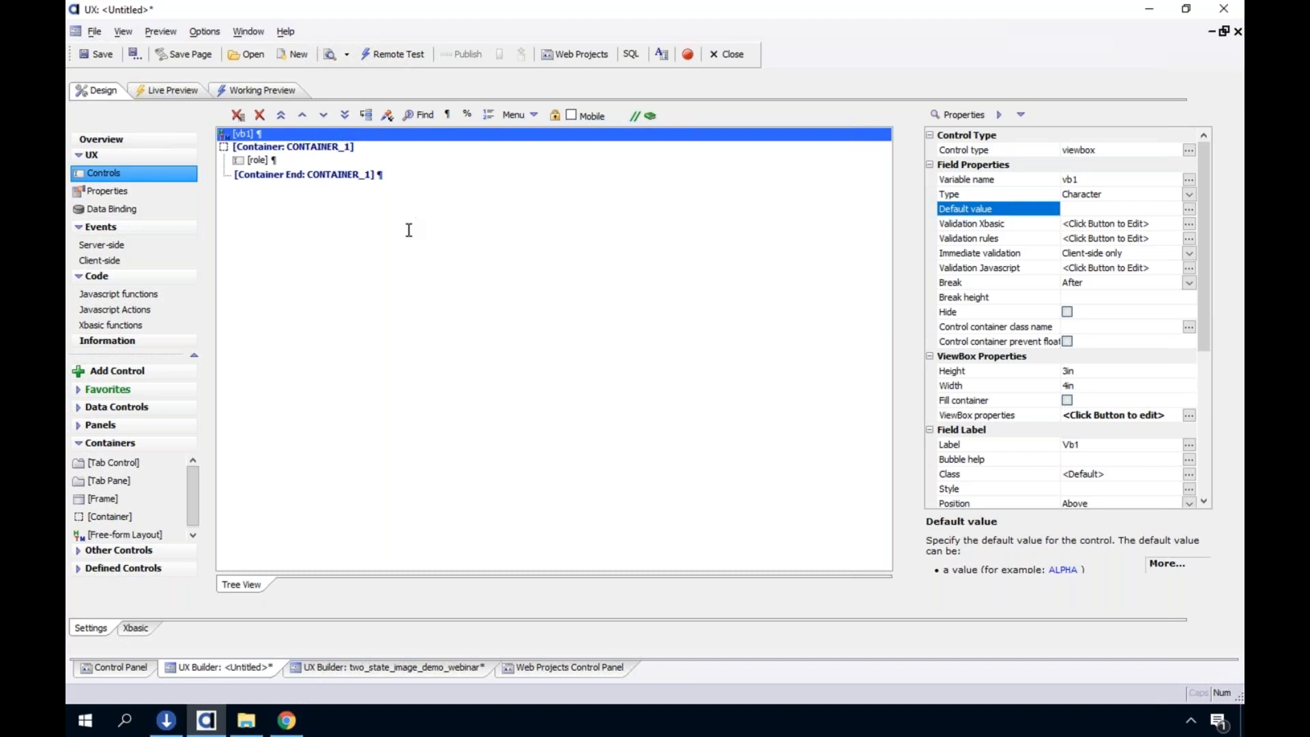
pyautogui.moveTo(428, 222); pyautogui.dragTo(433, 224)
pyautogui.write('a')
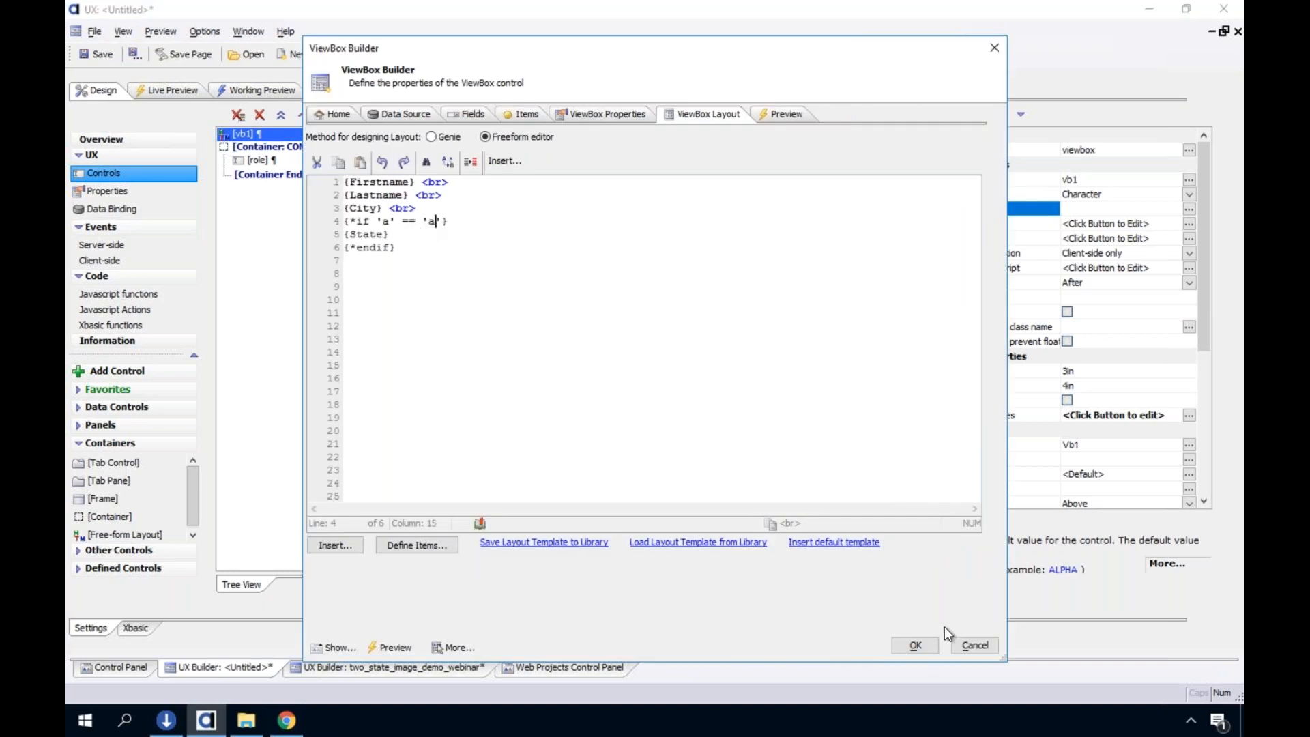
pyautogui.click(917, 645)
pyautogui.click(264, 89)
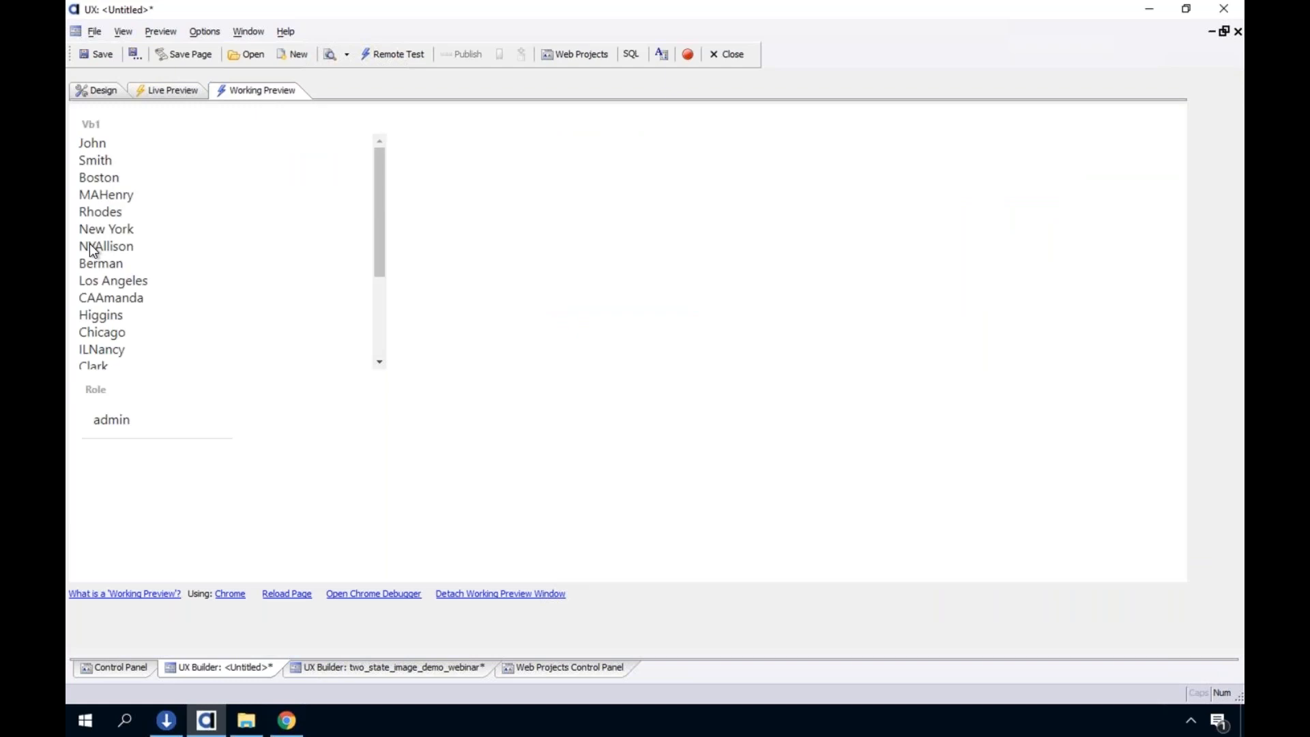
# Reopen the vb1 layout and replace the left operand of the if condition with {dialog.object}.getValue('role'
pyautogui.click(98, 95)
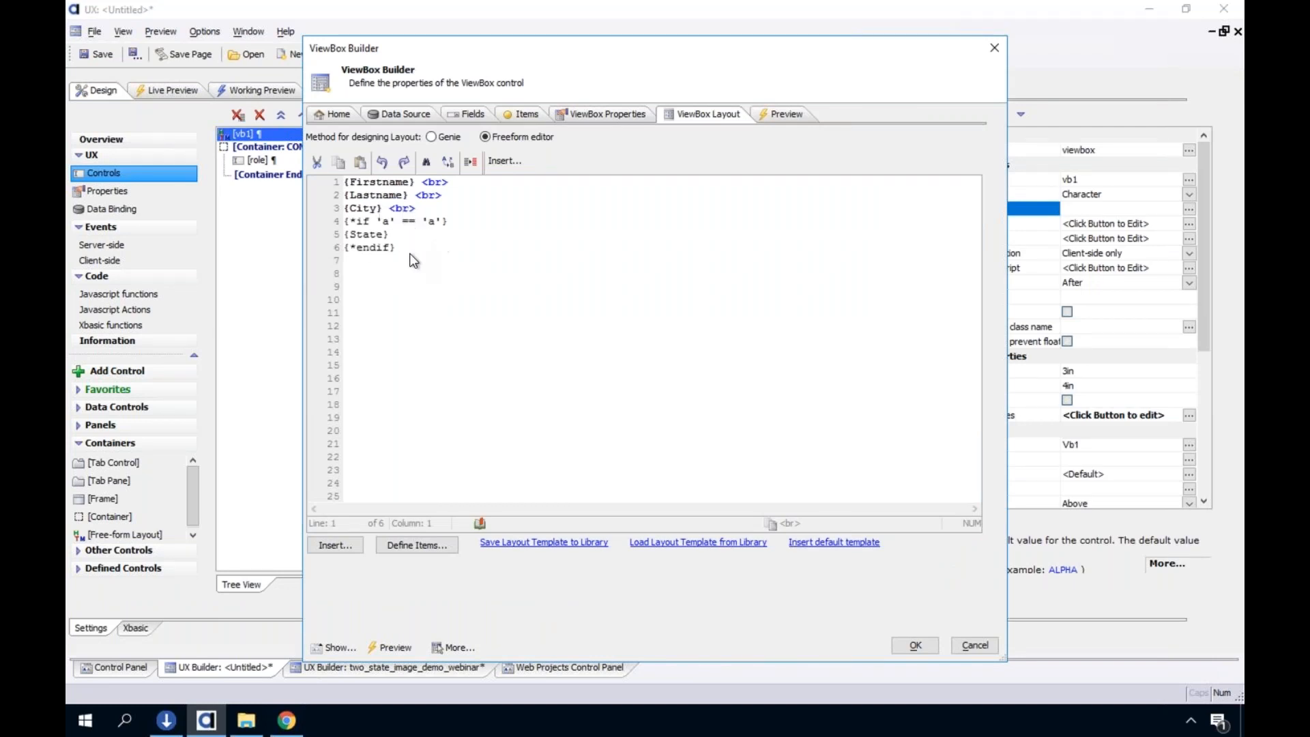
pyautogui.click(377, 220)
pyautogui.write('(dialog.object)')
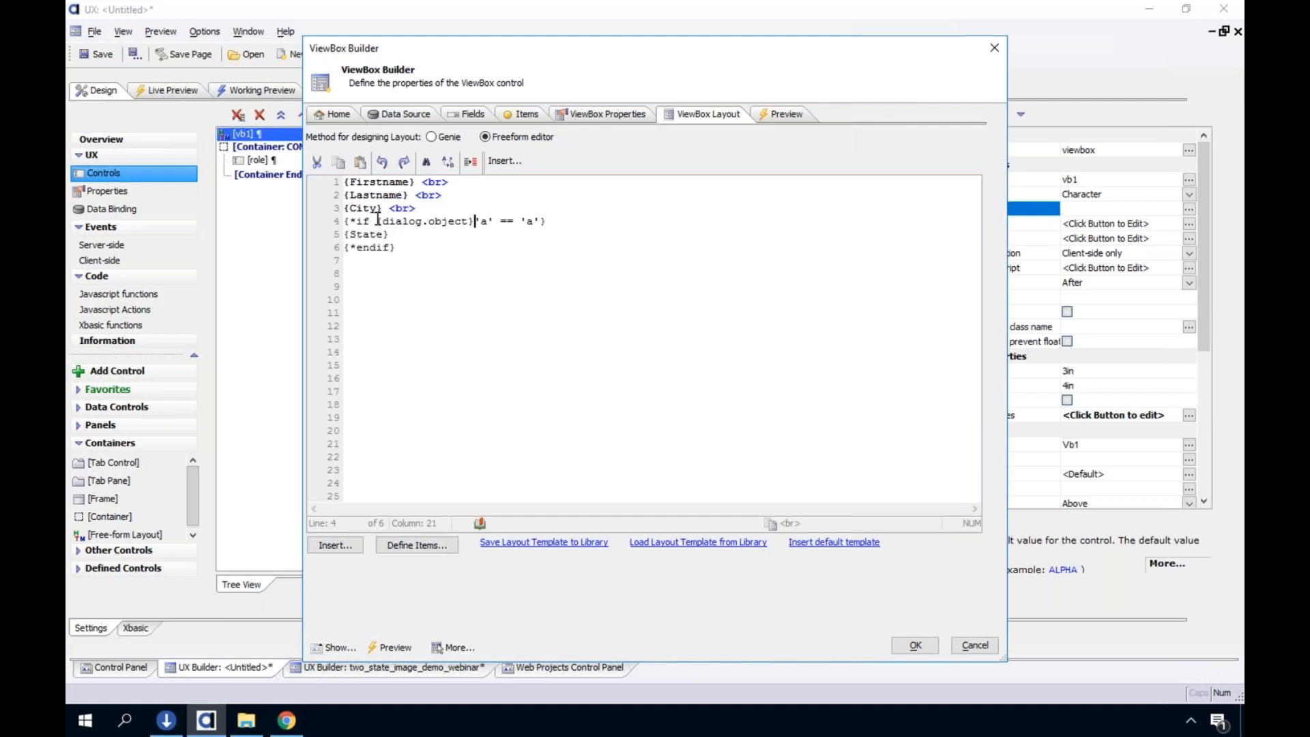
pyautogui.write(".getValue('role'")
pyautogui.hotkey('shift', 'Right')
pyautogui.hotkey('shift', 'Right')
pyautogui.hotkey('shift', 'Right')
pyautogui.press('Delete')
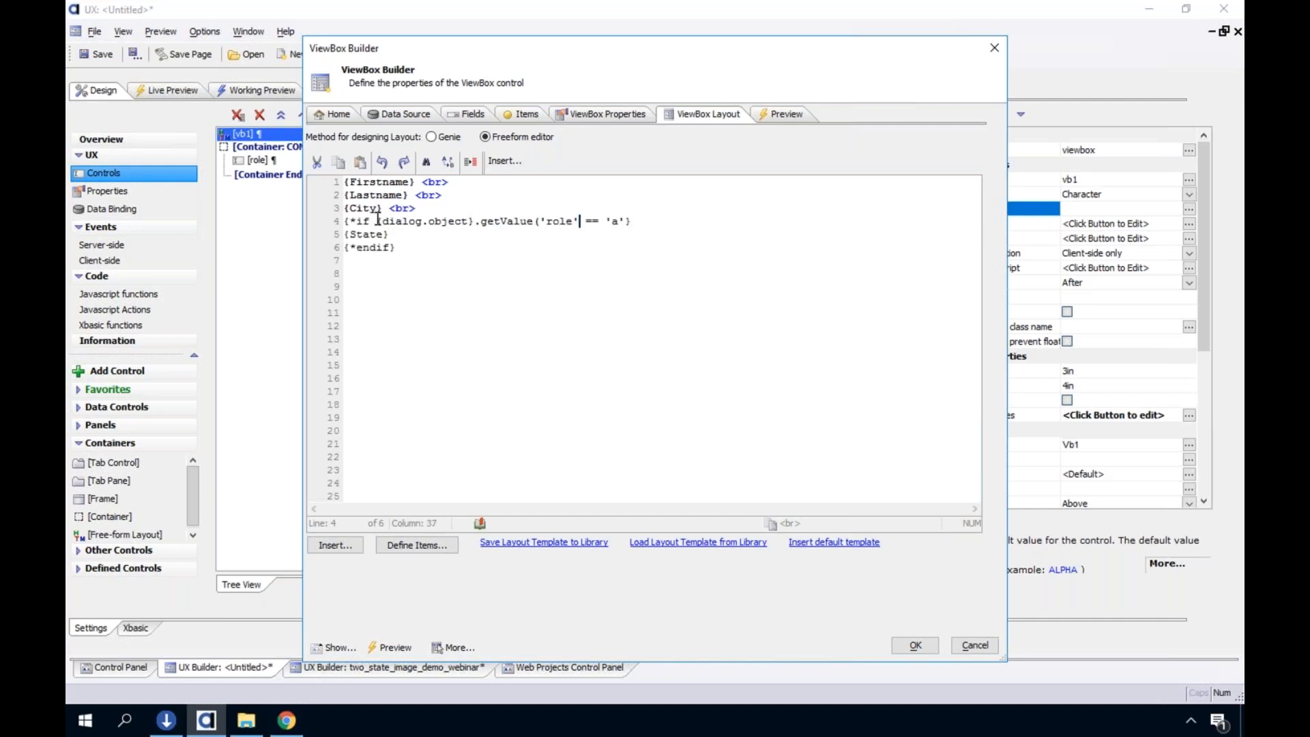
# Complete the condition by closing the getValue call and comparing it with 'admin', then check the role value in the working preview
pyautogui.click(620, 220)
pyautogui.write('dmin')
pyautogui.click(482, 235)
pyautogui.moveTo(376, 220); pyautogui.dragTo(579, 223)
pyautogui.click(579, 223)
pyautogui.write(')')
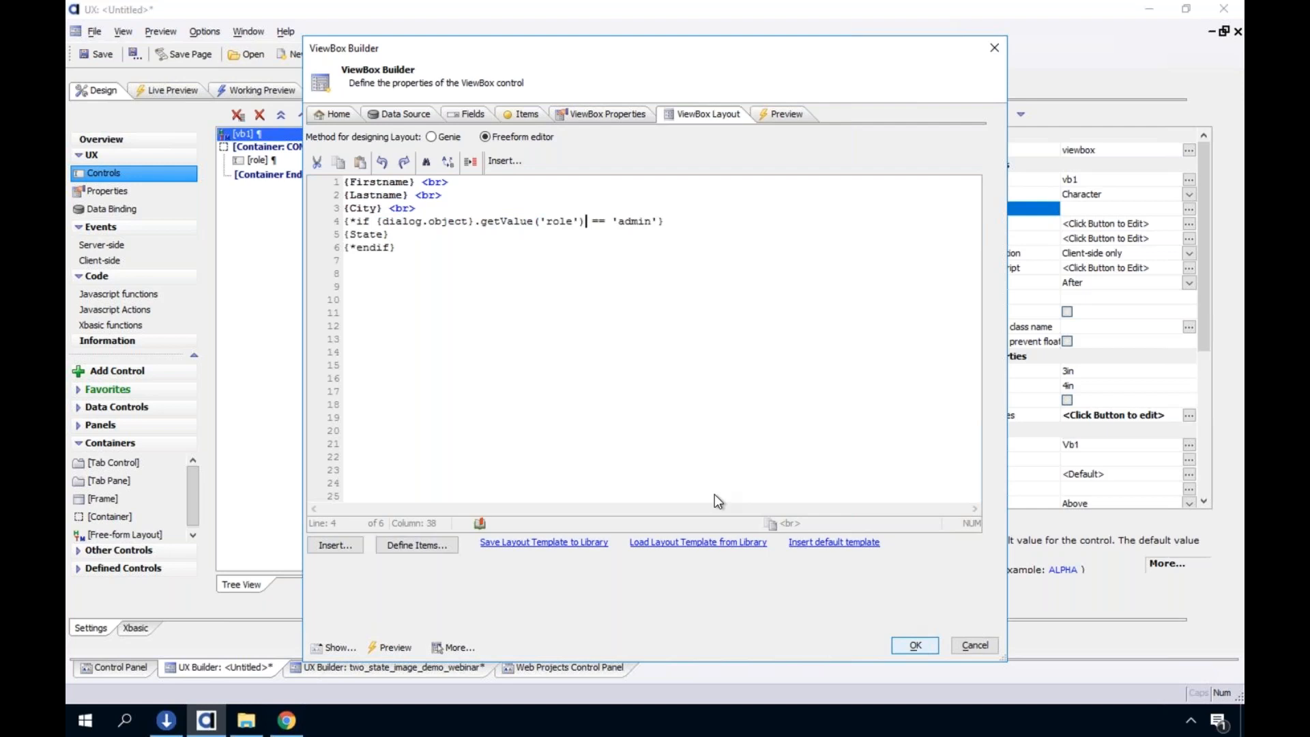
pyautogui.click(251, 94)
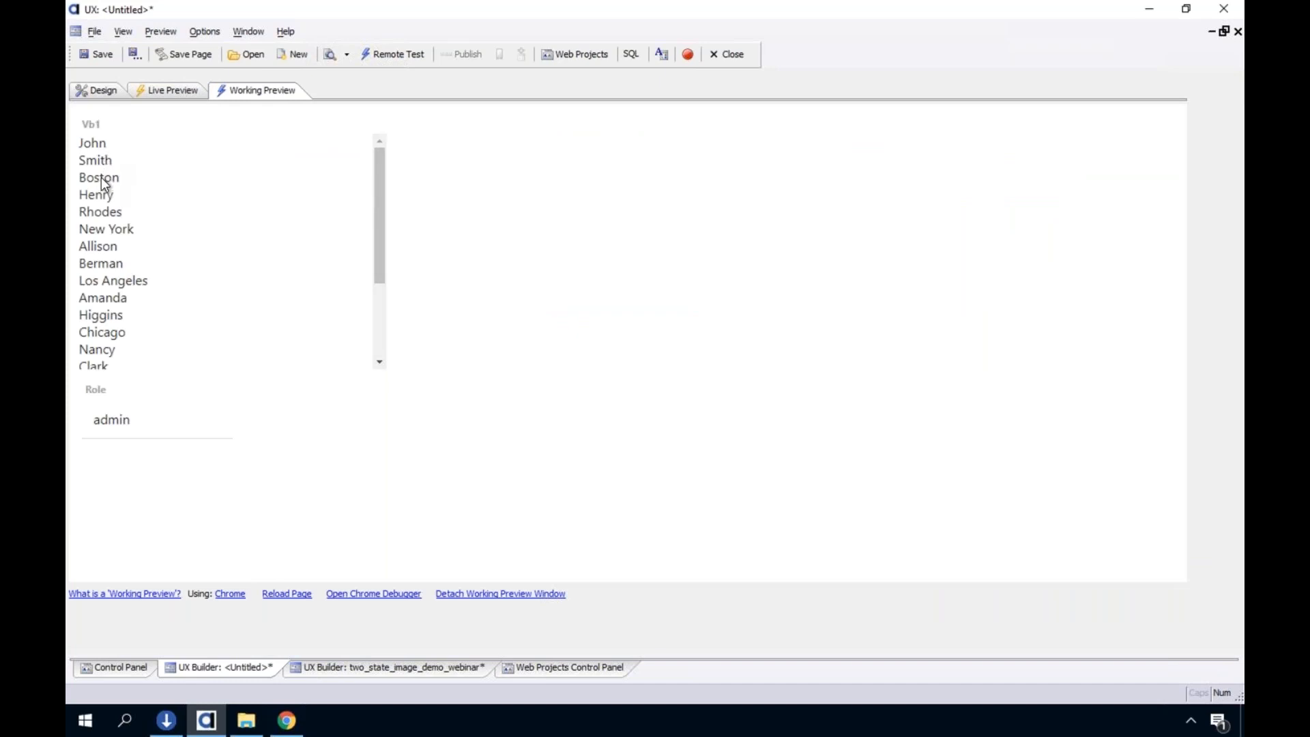
pyautogui.doubleClick(124, 417)
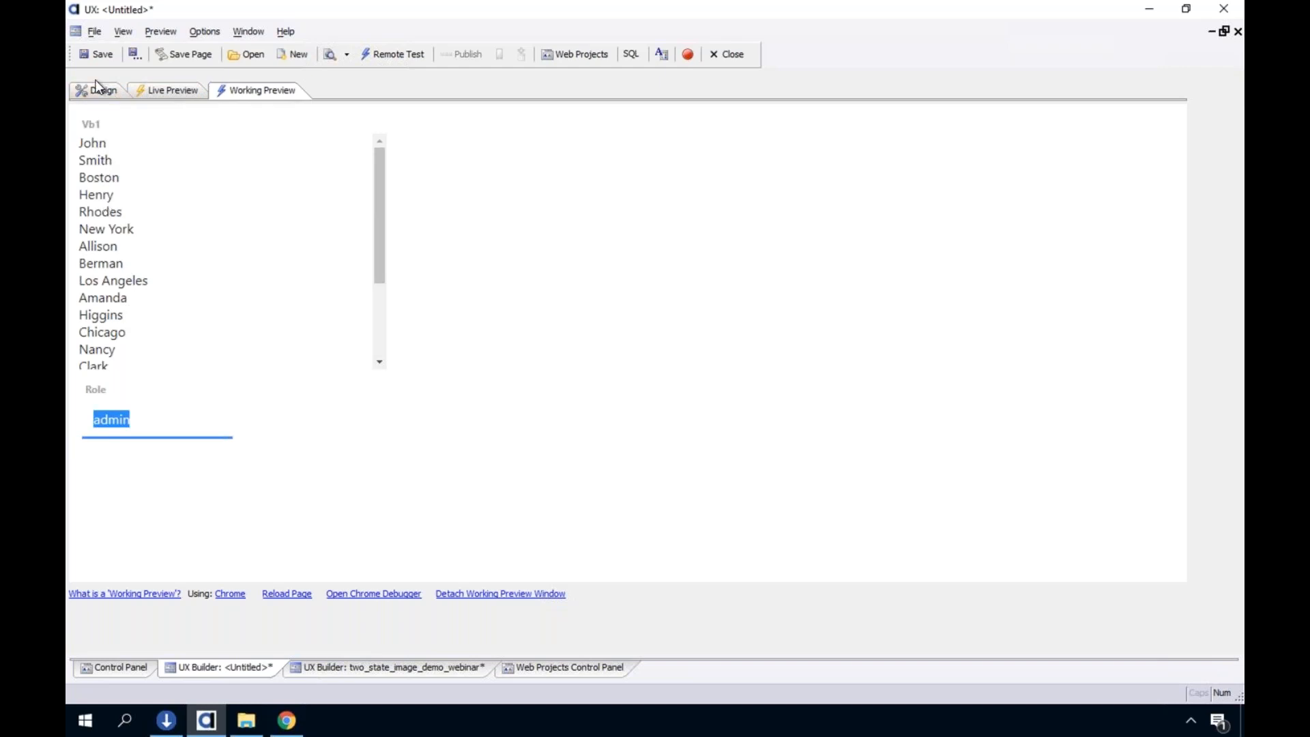
# Reopen the vb1 layout, examine the {dialog.object}.getValue('role') expression, and exit without saving
pyautogui.click(93, 89)
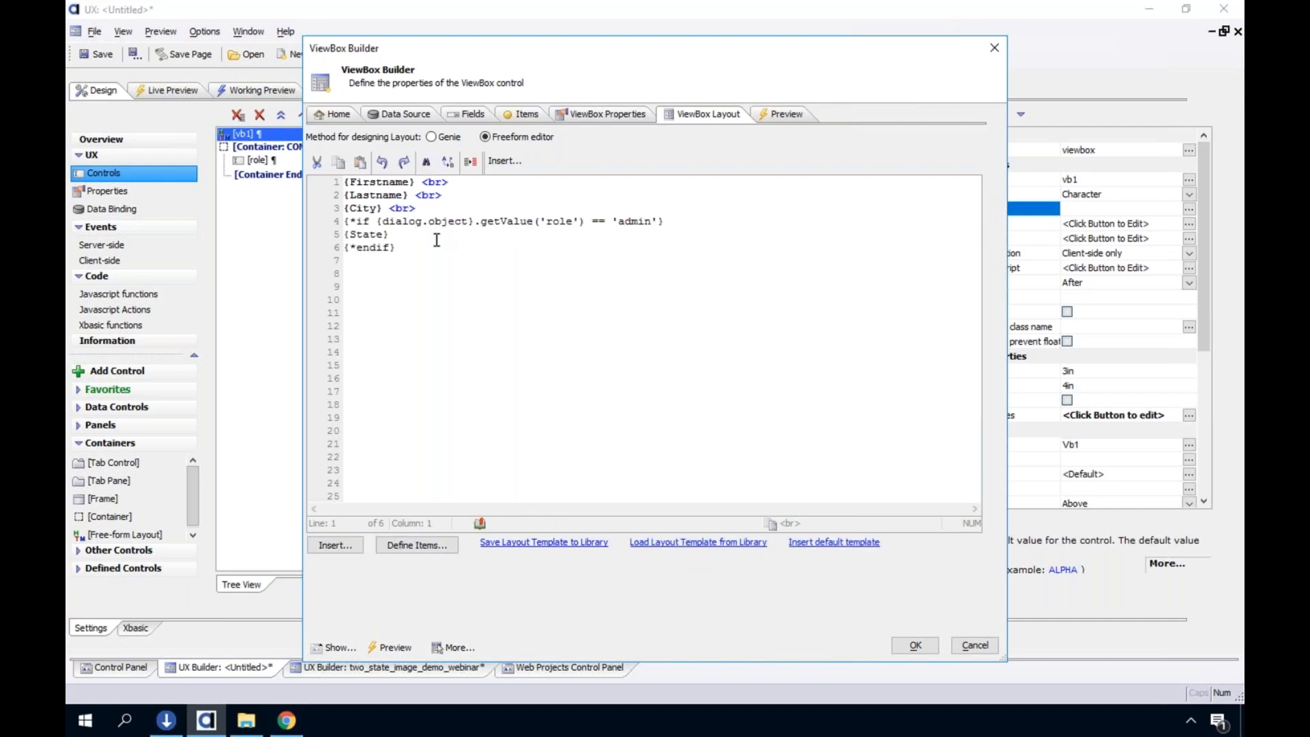
pyautogui.moveTo(377, 221); pyautogui.dragTo(585, 221)
pyautogui.click(585, 221)
pyautogui.click(968, 644)
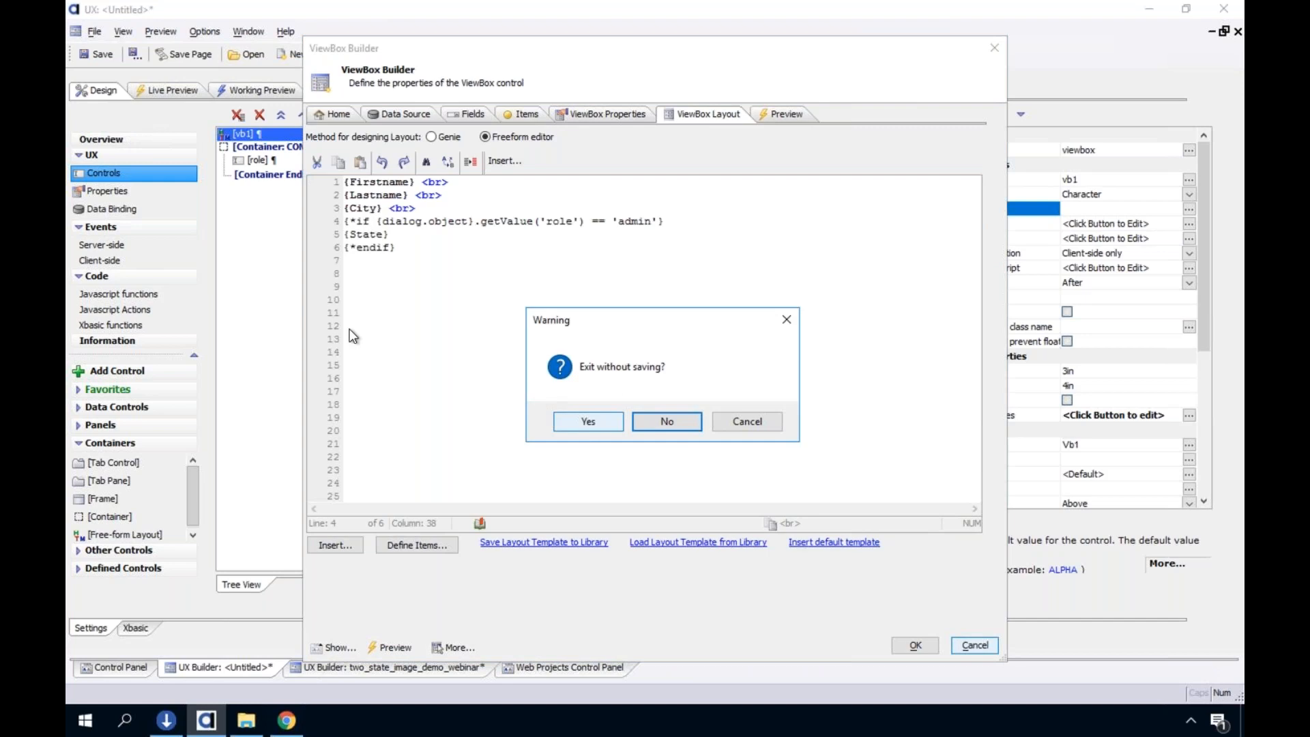
pyautogui.click(588, 421)
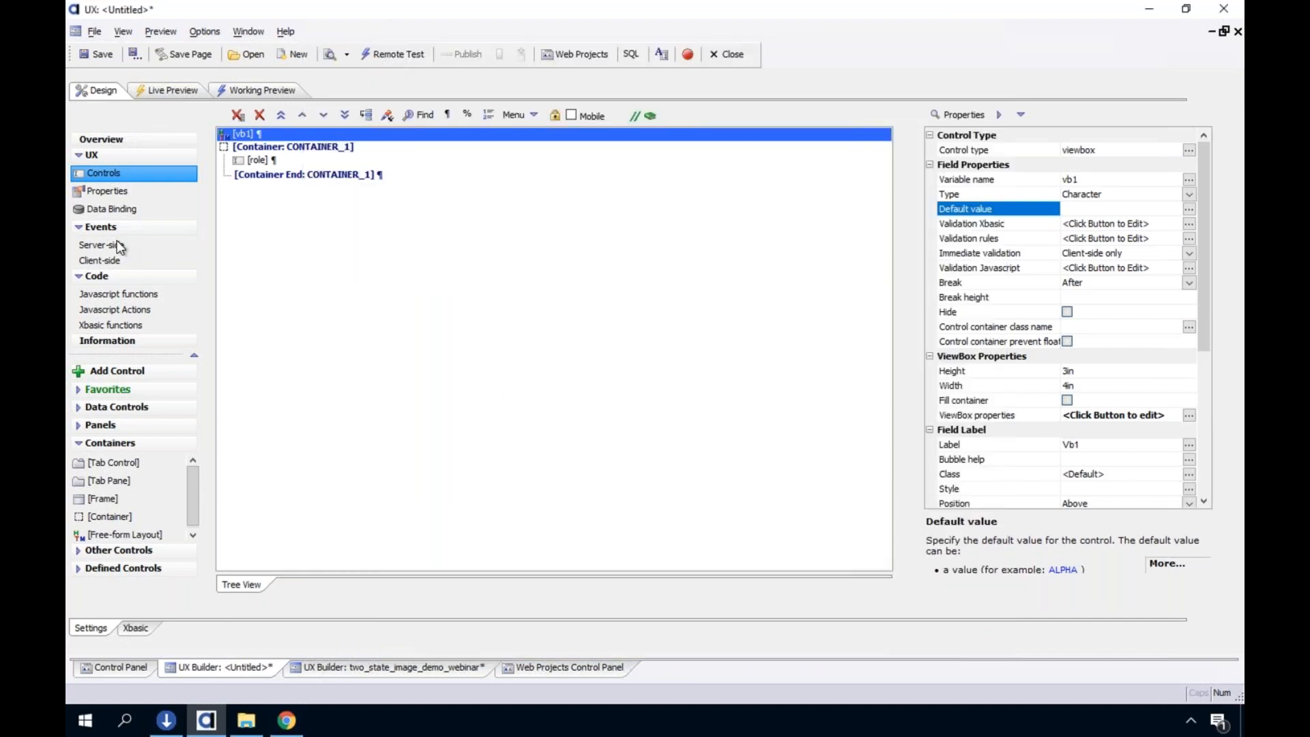
# Review the onDialogInitialize server-side code that gets the current user and assigns the user's roles to a control
pyautogui.click(117, 243)
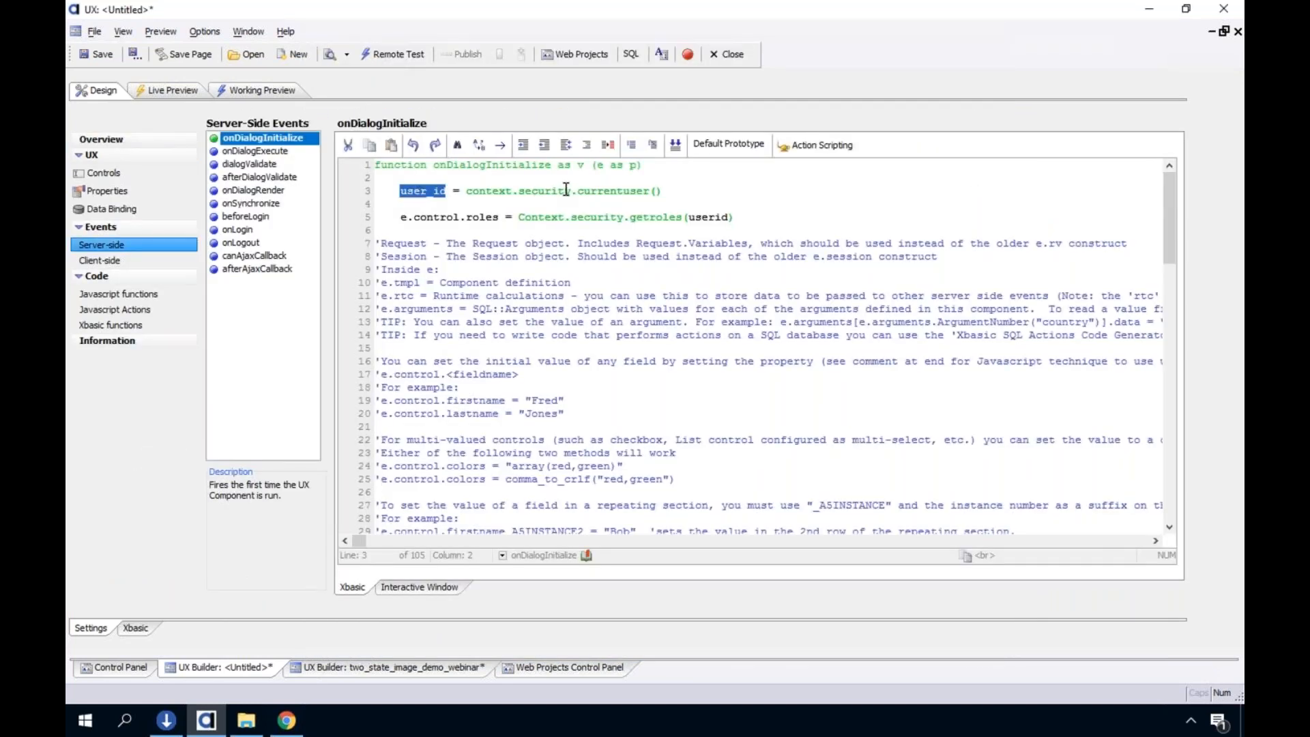
pyautogui.moveTo(485, 191); pyautogui.dragTo(622, 191)
pyautogui.moveTo(538, 217); pyautogui.dragTo(715, 217)
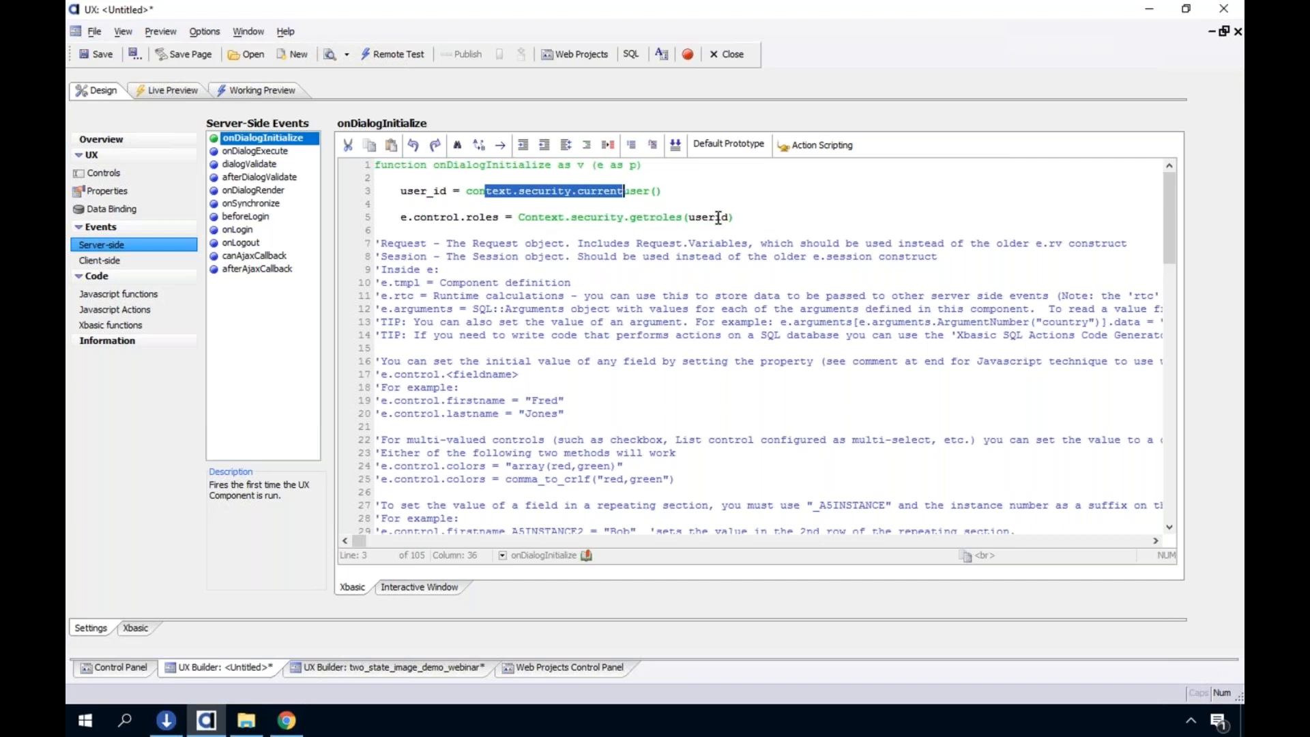
# Review the role textbox's server-side Show/hide expression and Security Groups properties, then dismiss the Security Groups dialog
pyautogui.click(126, 176)
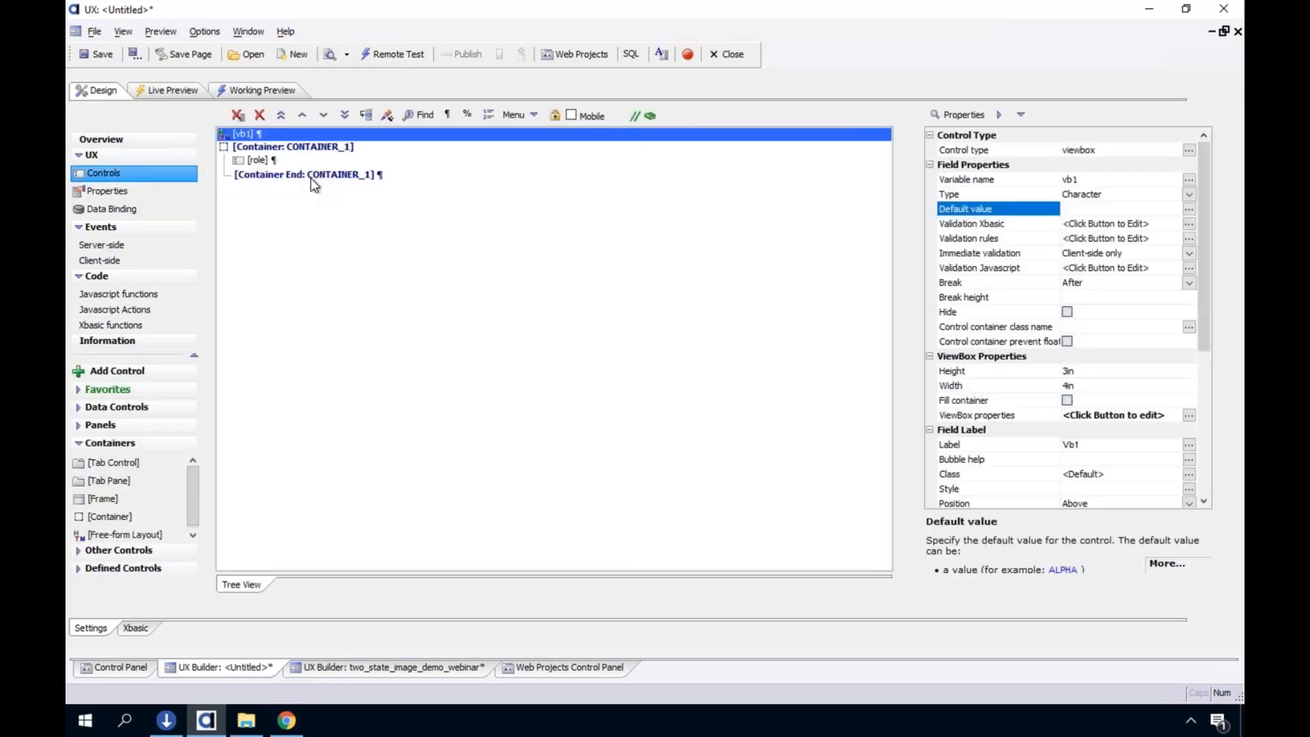
pyautogui.click(253, 159)
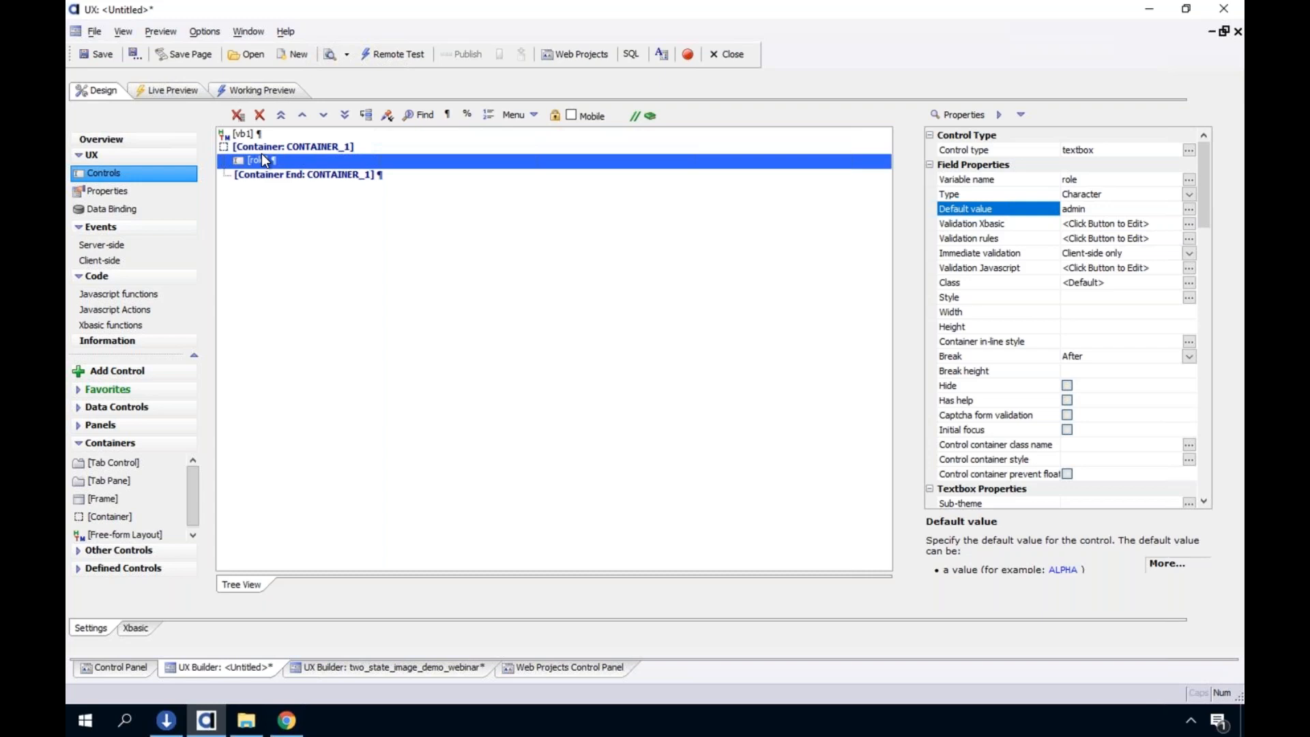
pyautogui.click(1201, 453)
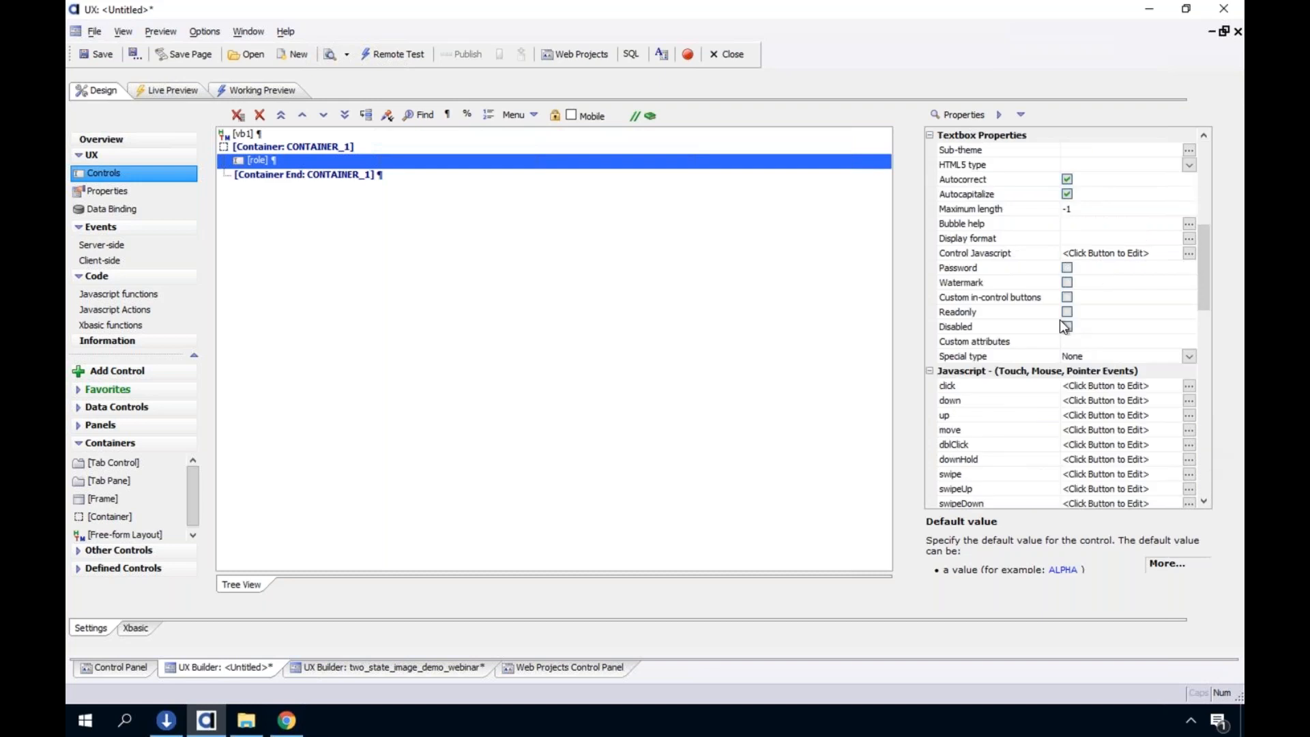
pyautogui.click(1201, 473)
pyautogui.click(1202, 472)
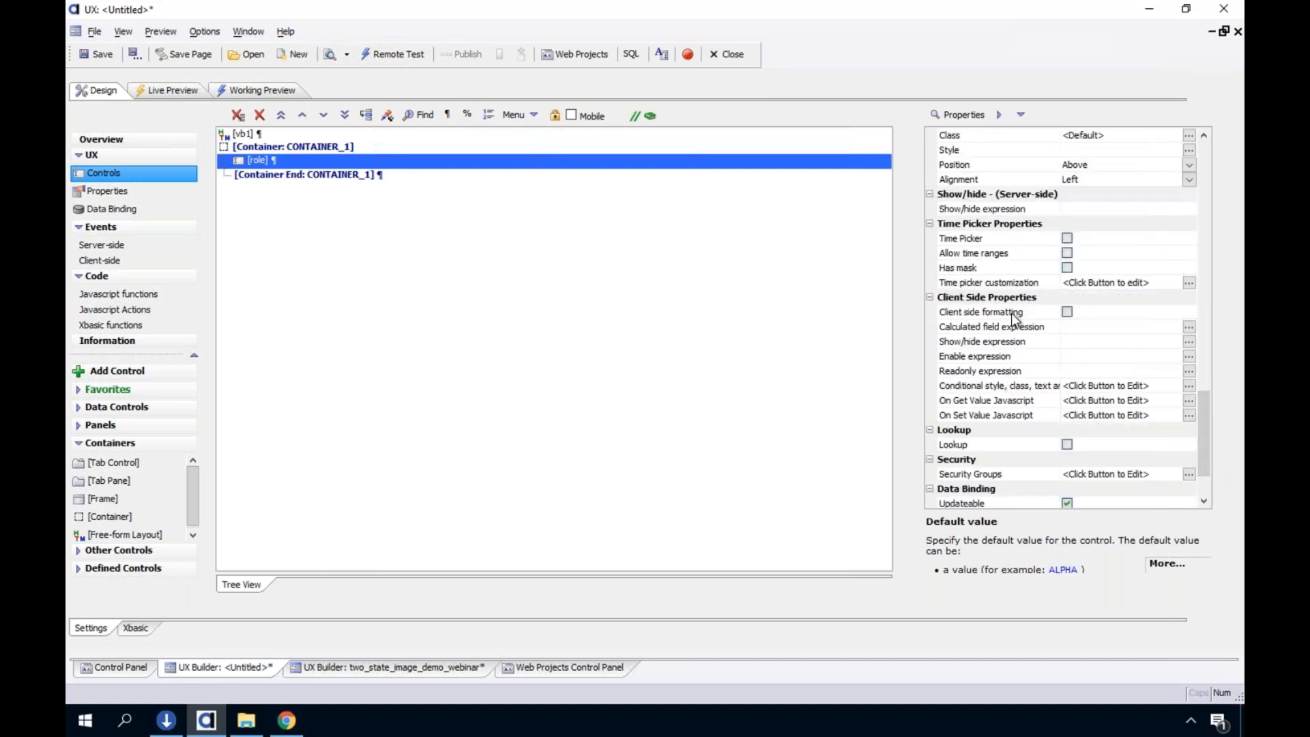
pyautogui.click(990, 211)
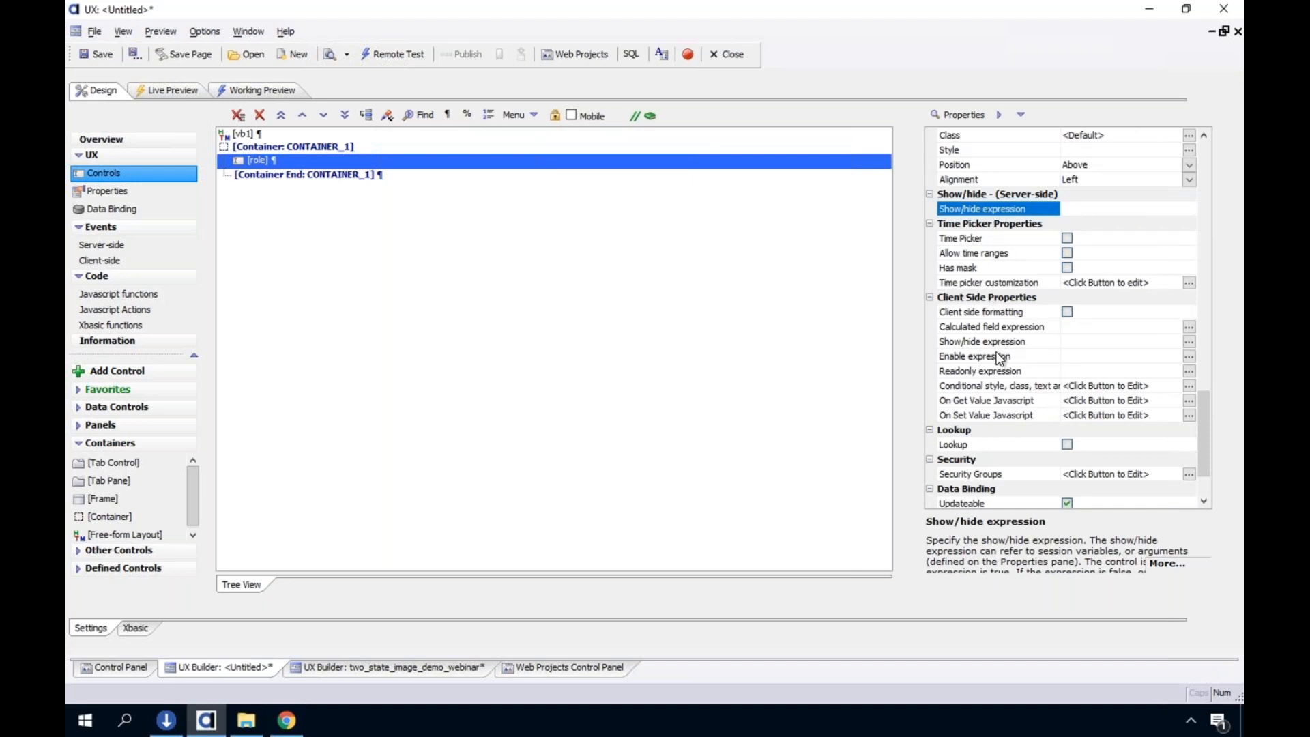
pyautogui.click(1023, 471)
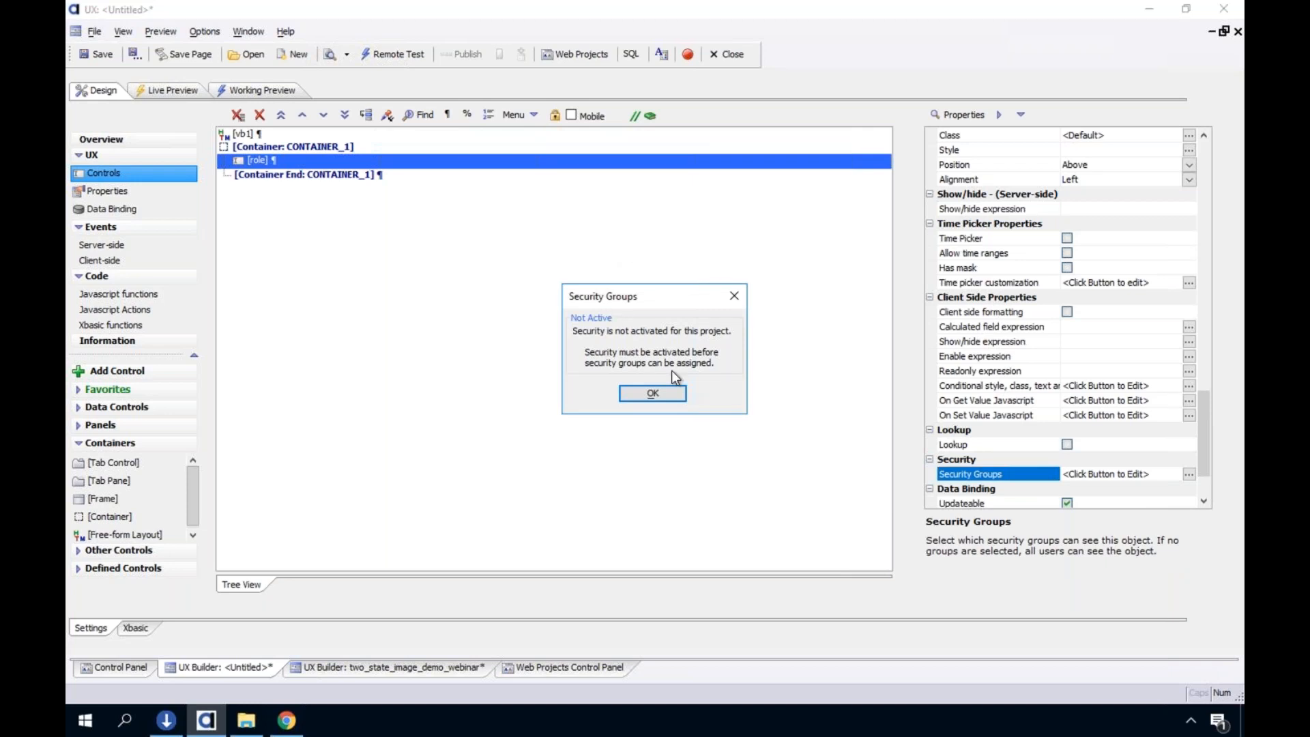
pyautogui.click(663, 393)
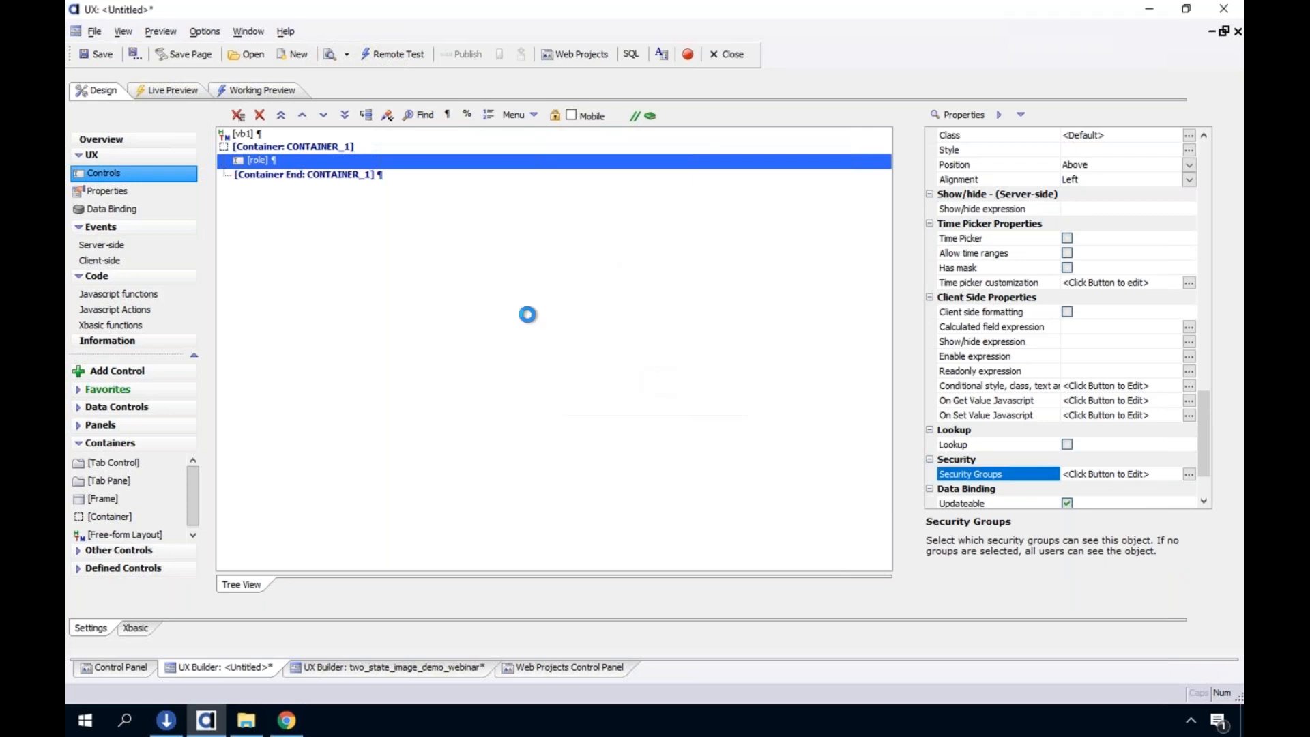
# In the two_state_image_demo_webinar component, open the list_two_state List Builder and look at the Lastname field's Security Groups property
pyautogui.click(418, 667)
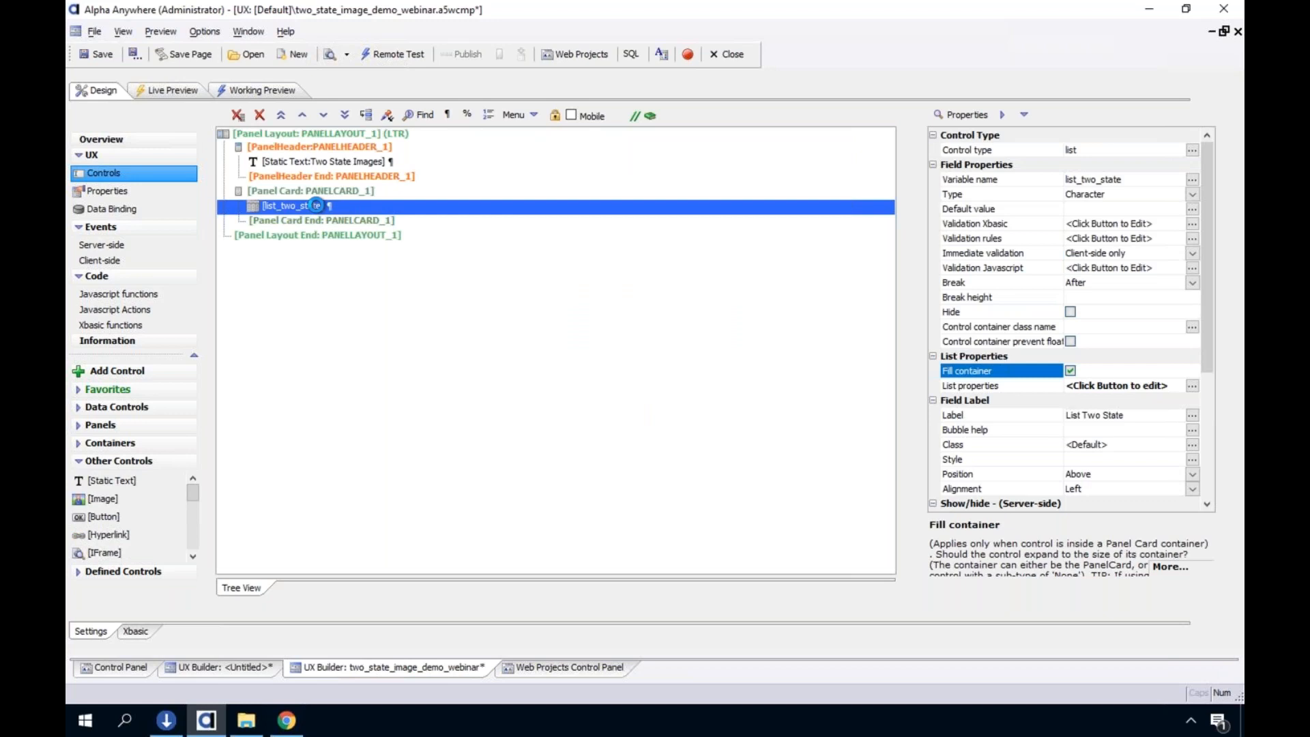
pyautogui.doubleClick(316, 205)
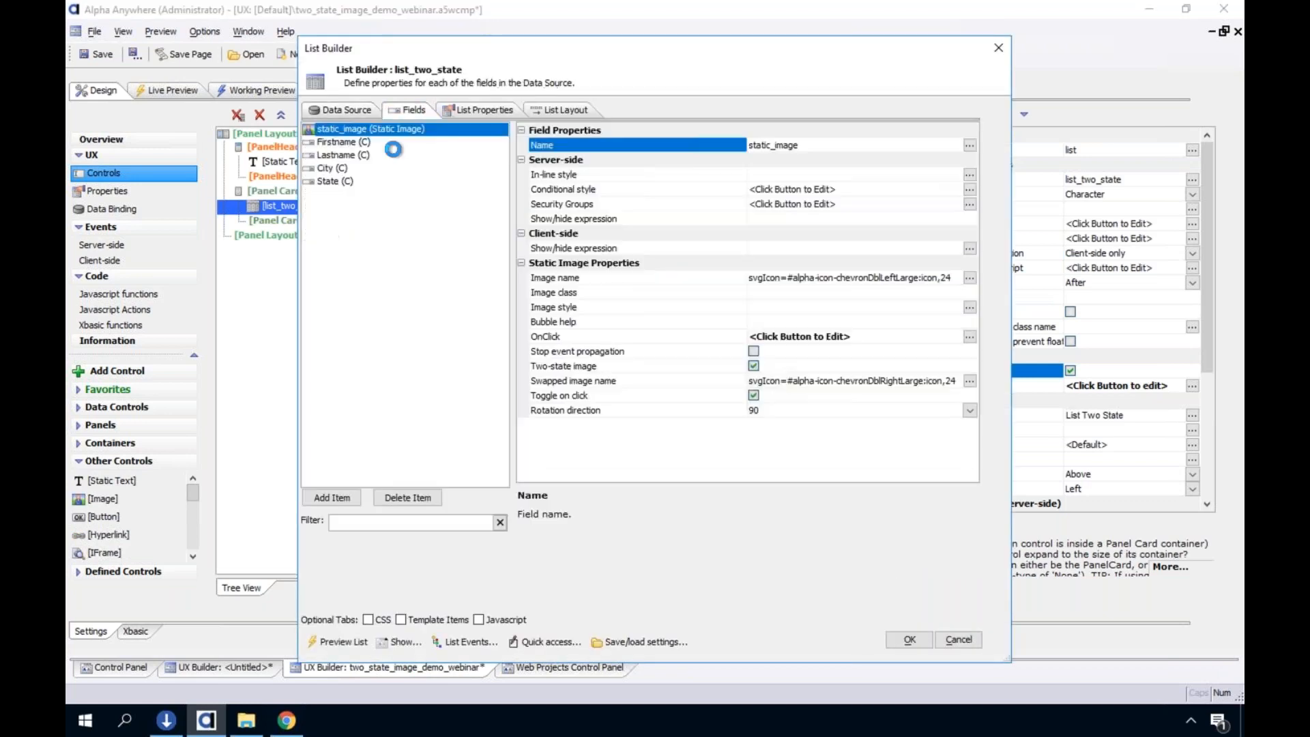
pyautogui.click(437, 158)
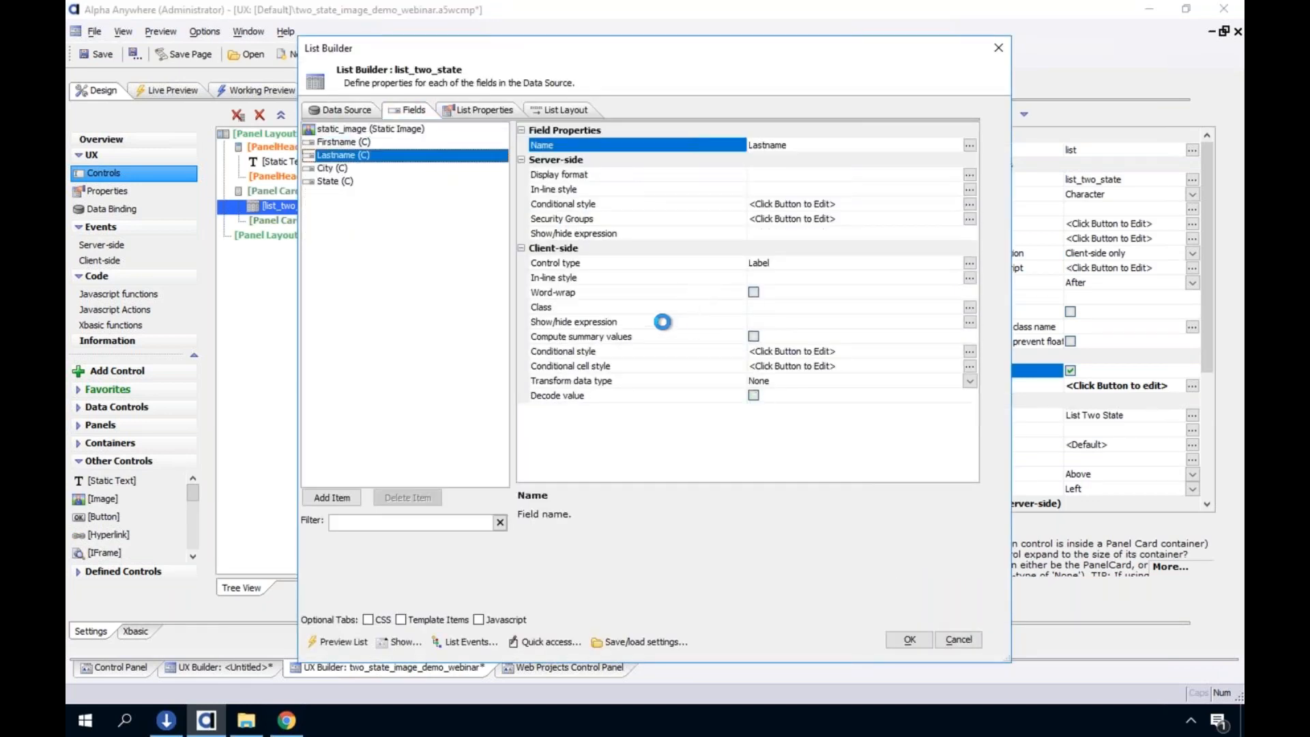
pyautogui.click(625, 221)
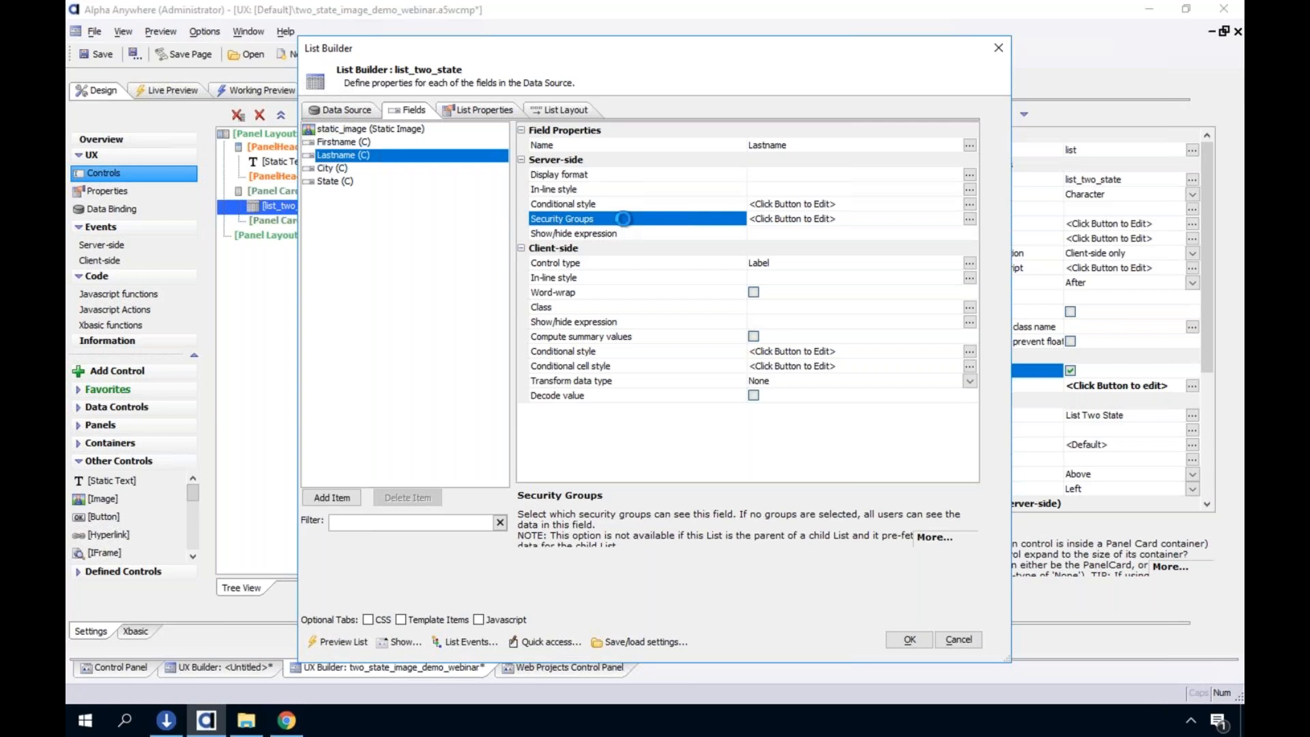
# Look through the list properties of list_two_state and view the available Layout type options without changing the selection
pyautogui.click(462, 110)
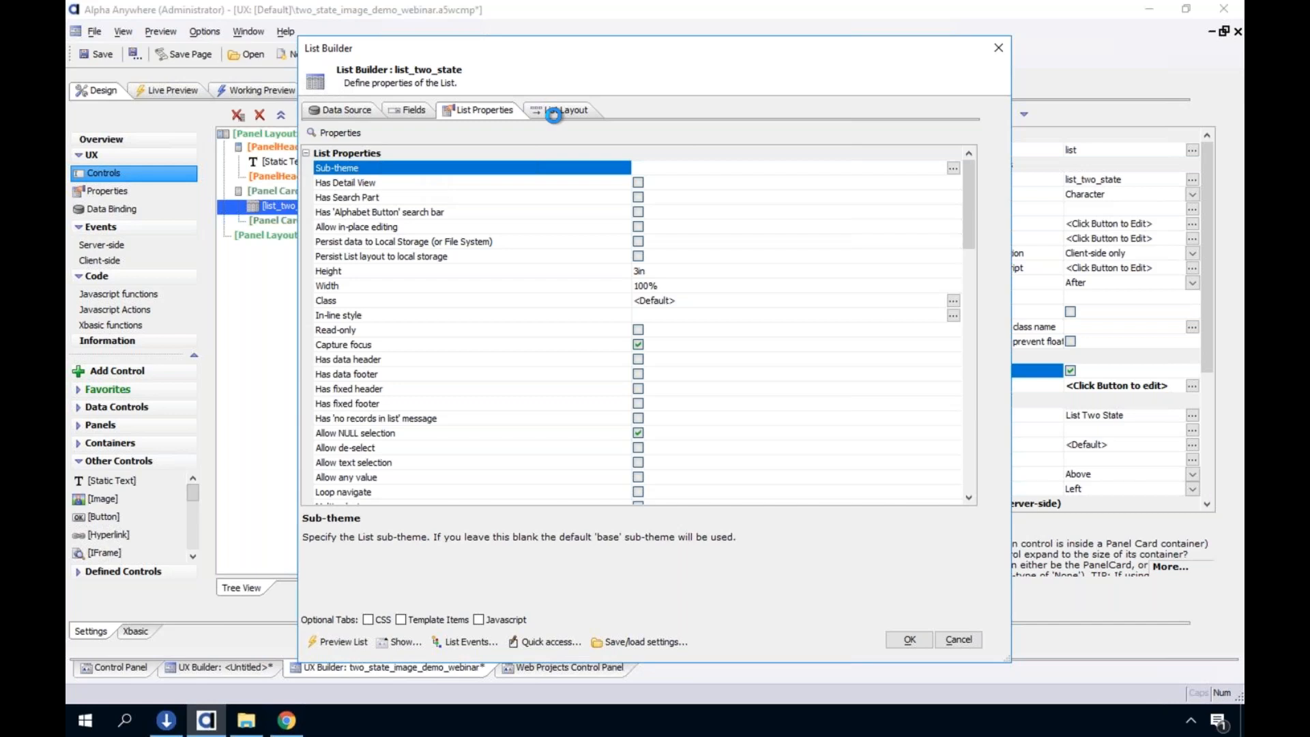
pyautogui.scroll(-5, 499, 360)
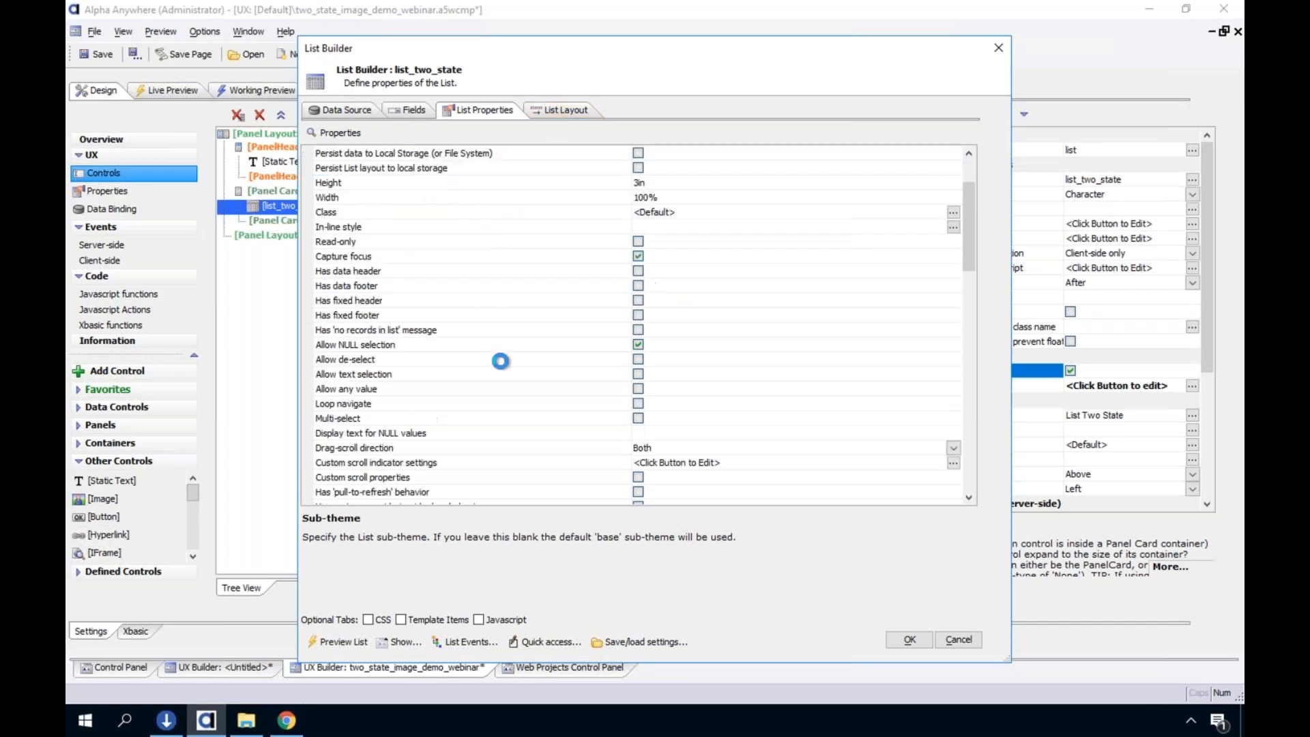
pyautogui.scroll(-7, 500, 362)
pyautogui.click(614, 344)
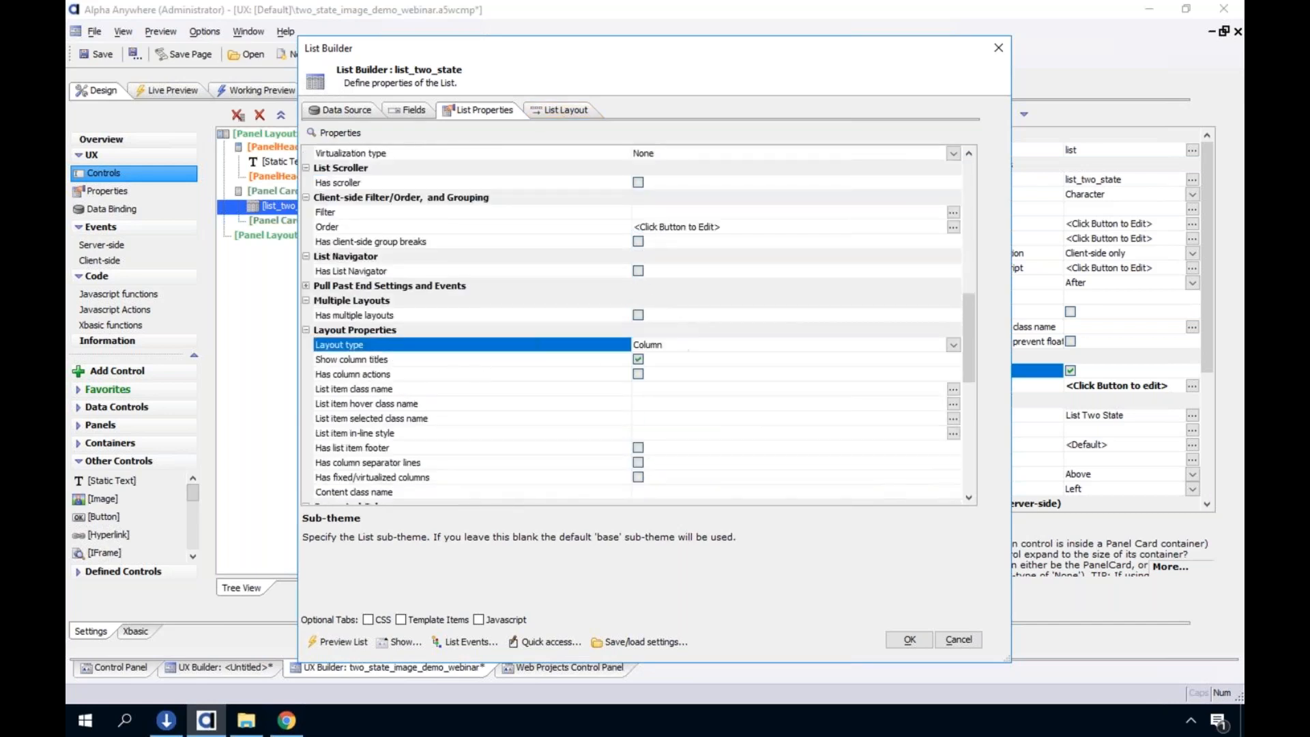
pyautogui.click(844, 346)
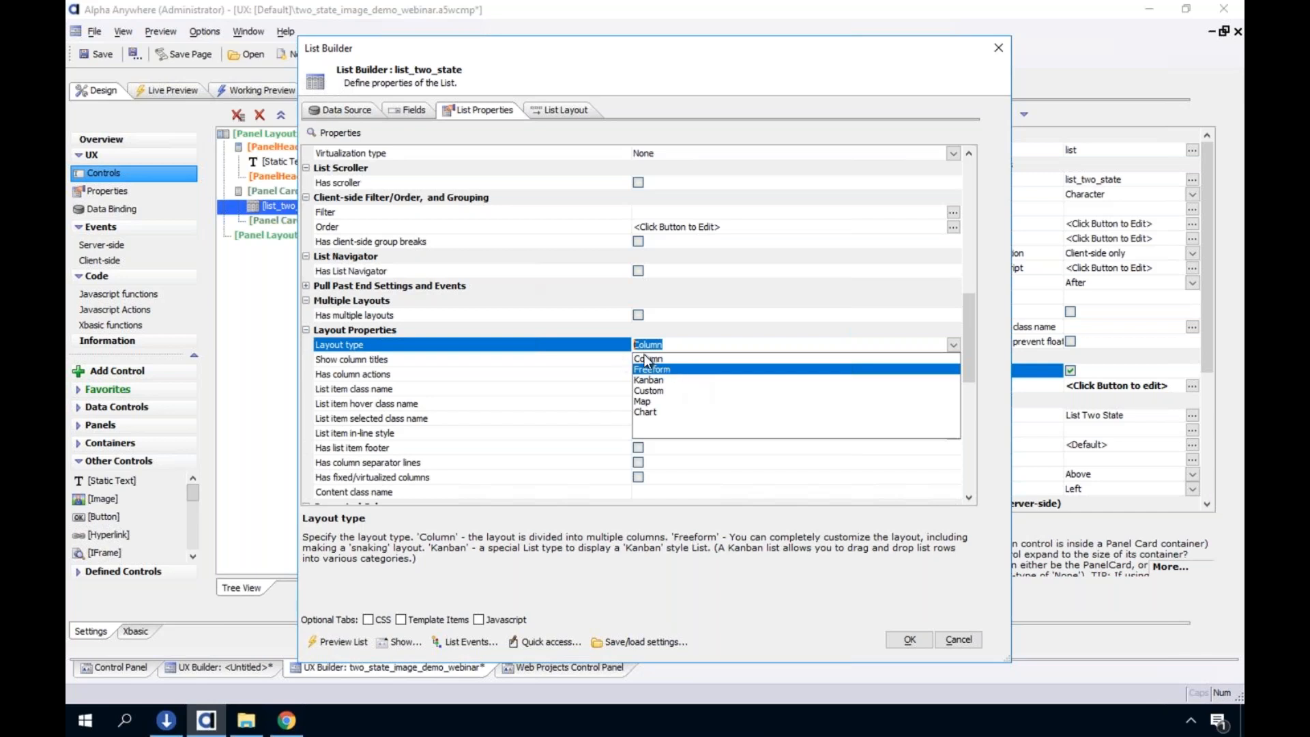
pyautogui.click(400, 102)
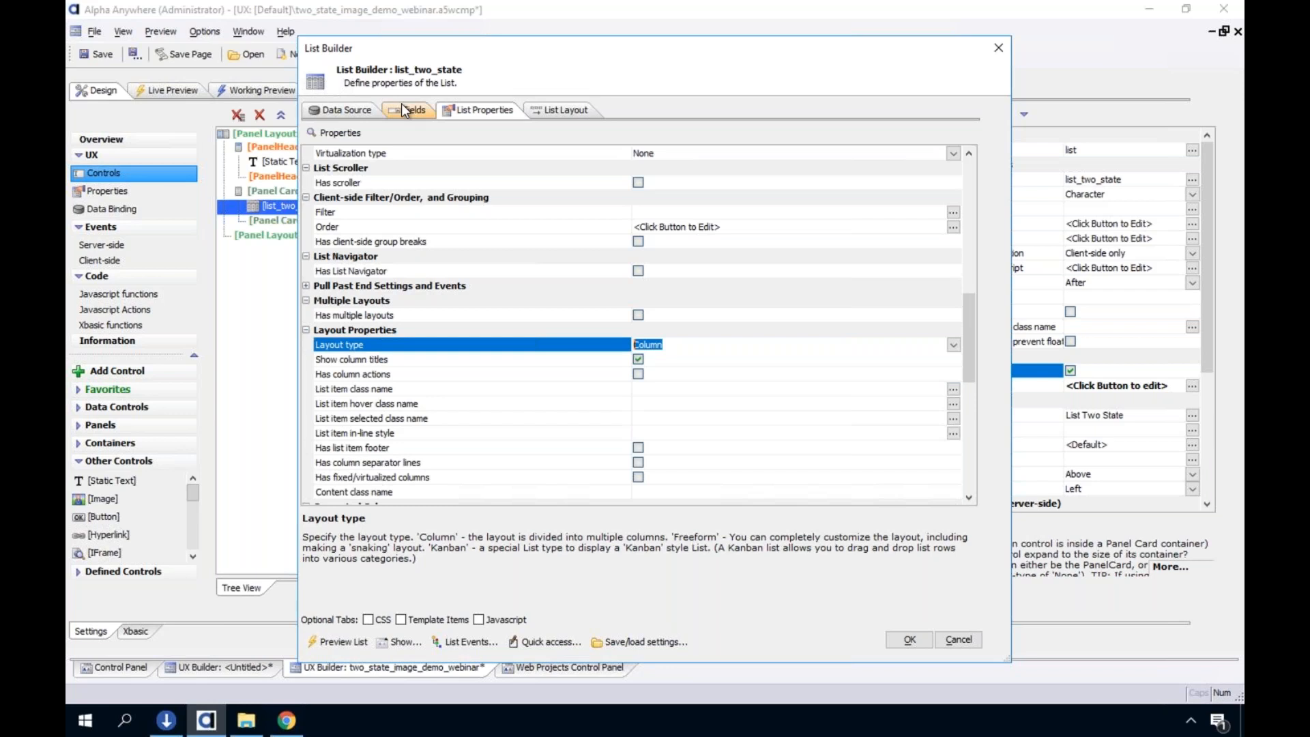
# Go back to the list's field definitions, open the Lastname field's Security Groups setting and dismiss its dialog
pyautogui.click(401, 103)
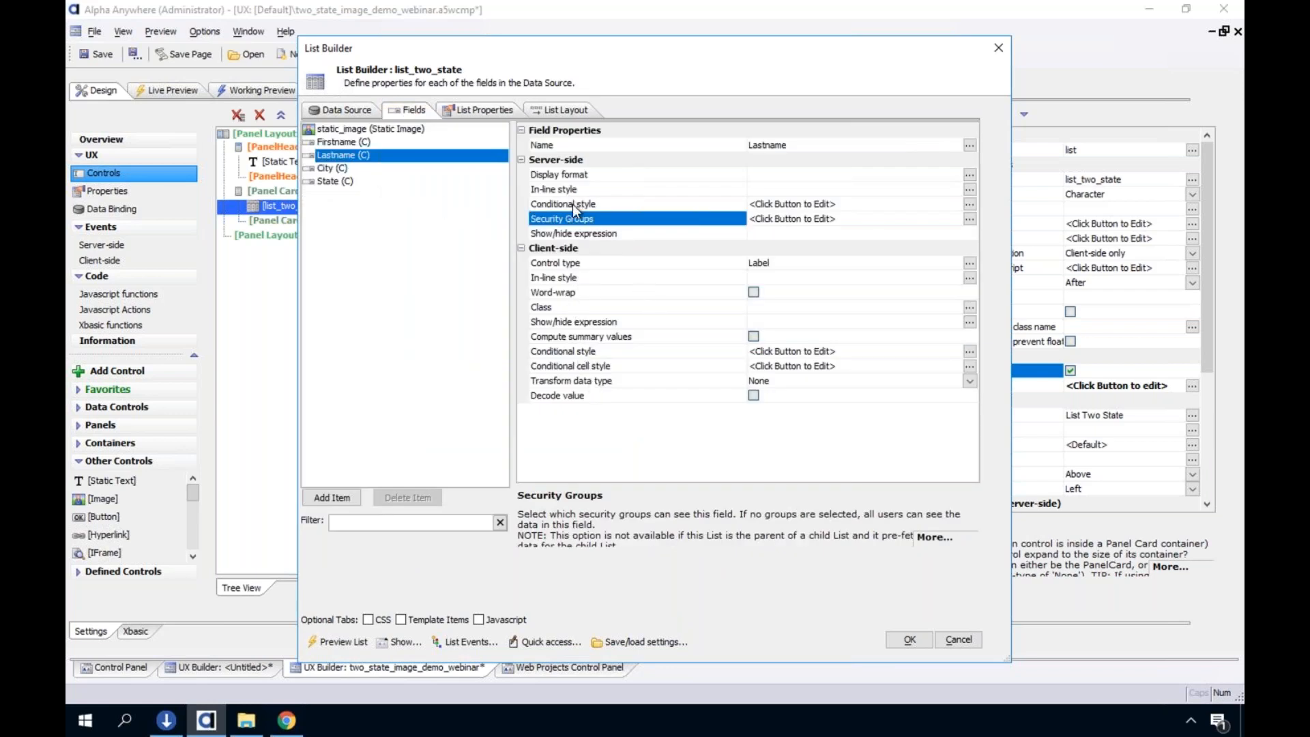
pyautogui.doubleClick(599, 219)
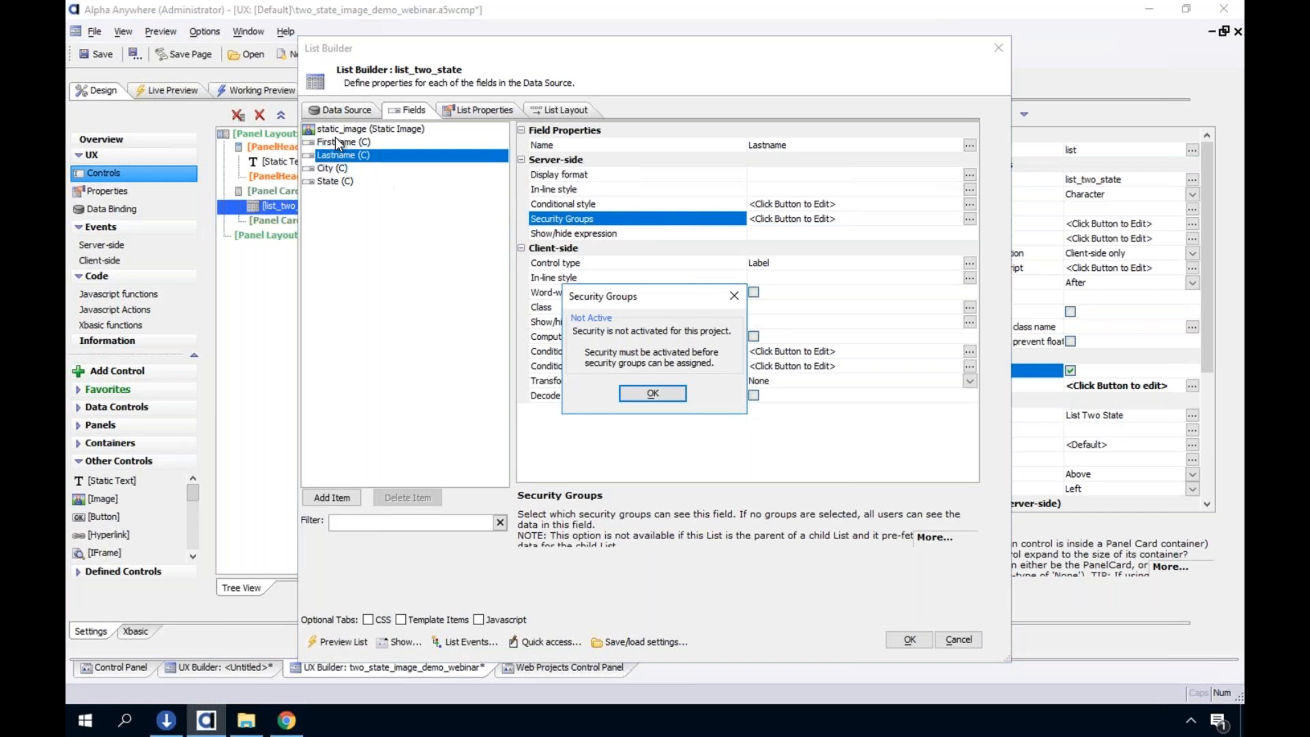
pyautogui.click(638, 393)
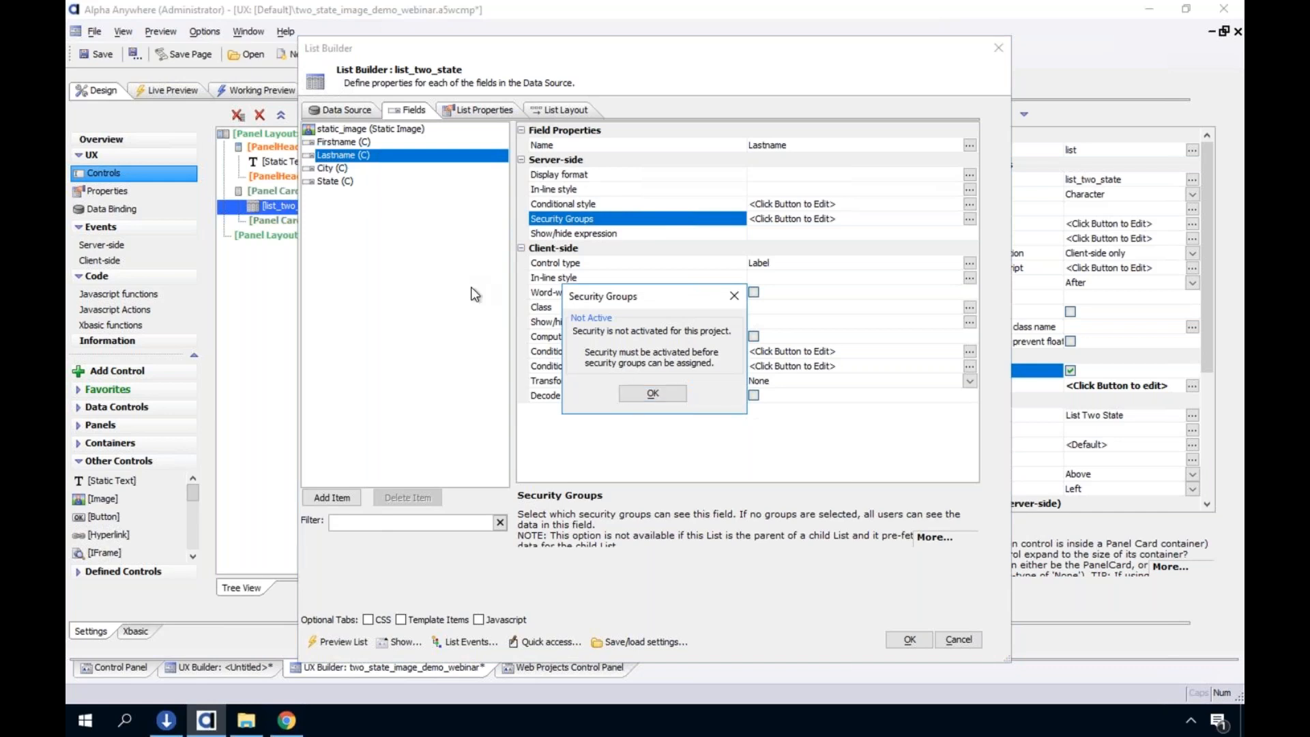
# Select the static_image field, view the item types that can be added, and exit the List Builder without saving
pyautogui.click(367, 133)
pyautogui.click(348, 498)
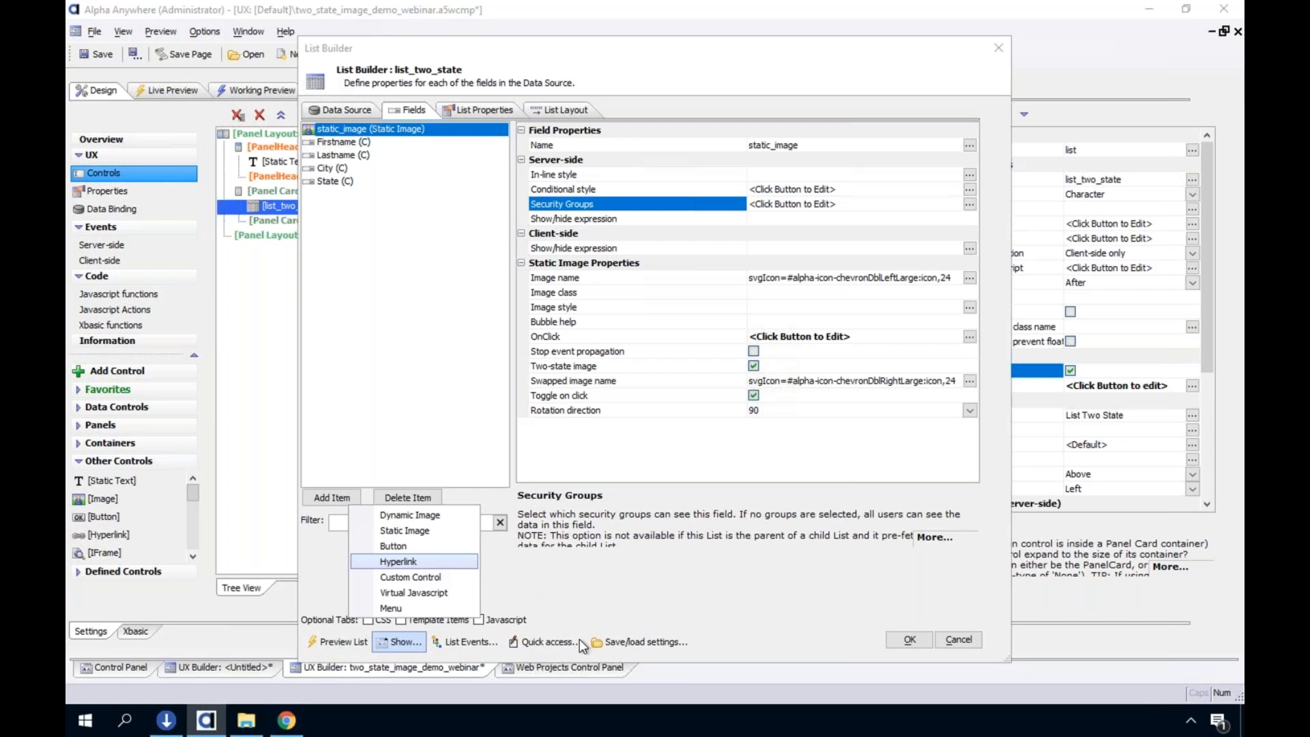
pyautogui.click(948, 641)
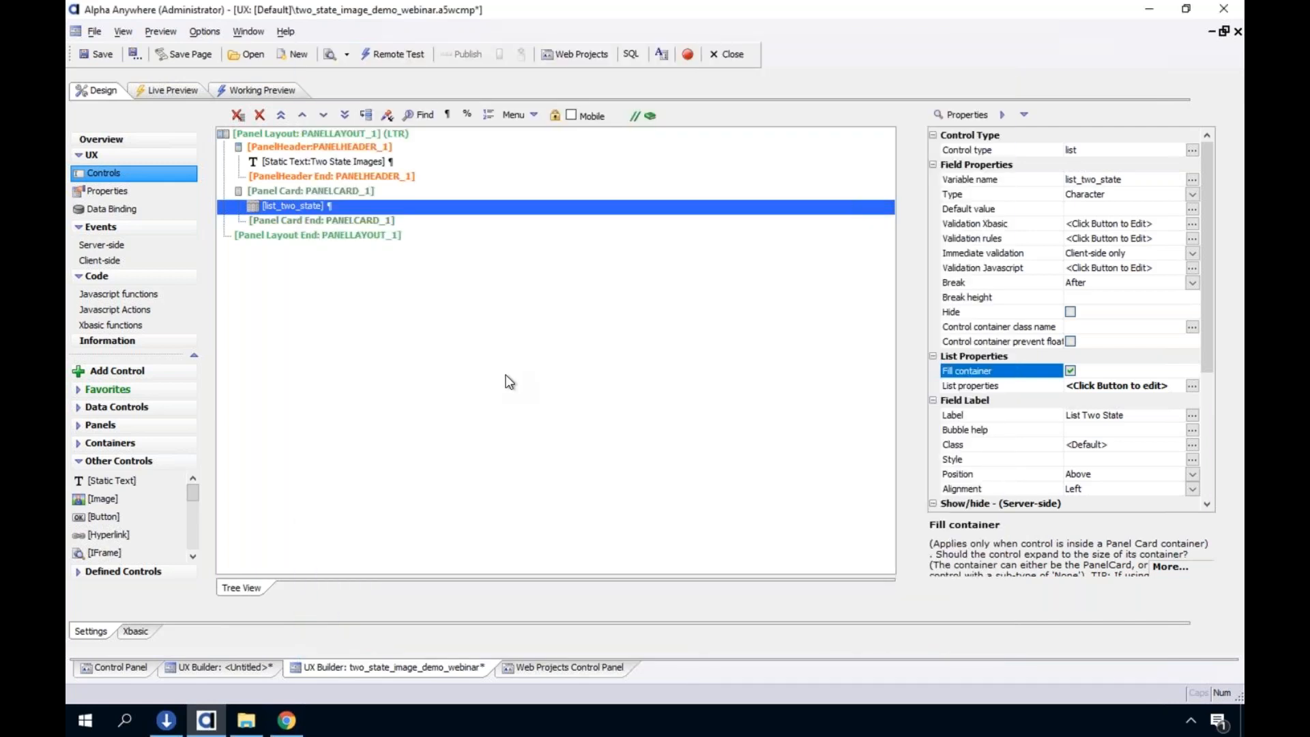
# Reopen the list_two_state List Builder, inspect the static_image field's OnClick JavaScript, and cancel the code editor
pyautogui.click(505, 374)
pyautogui.click(441, 203)
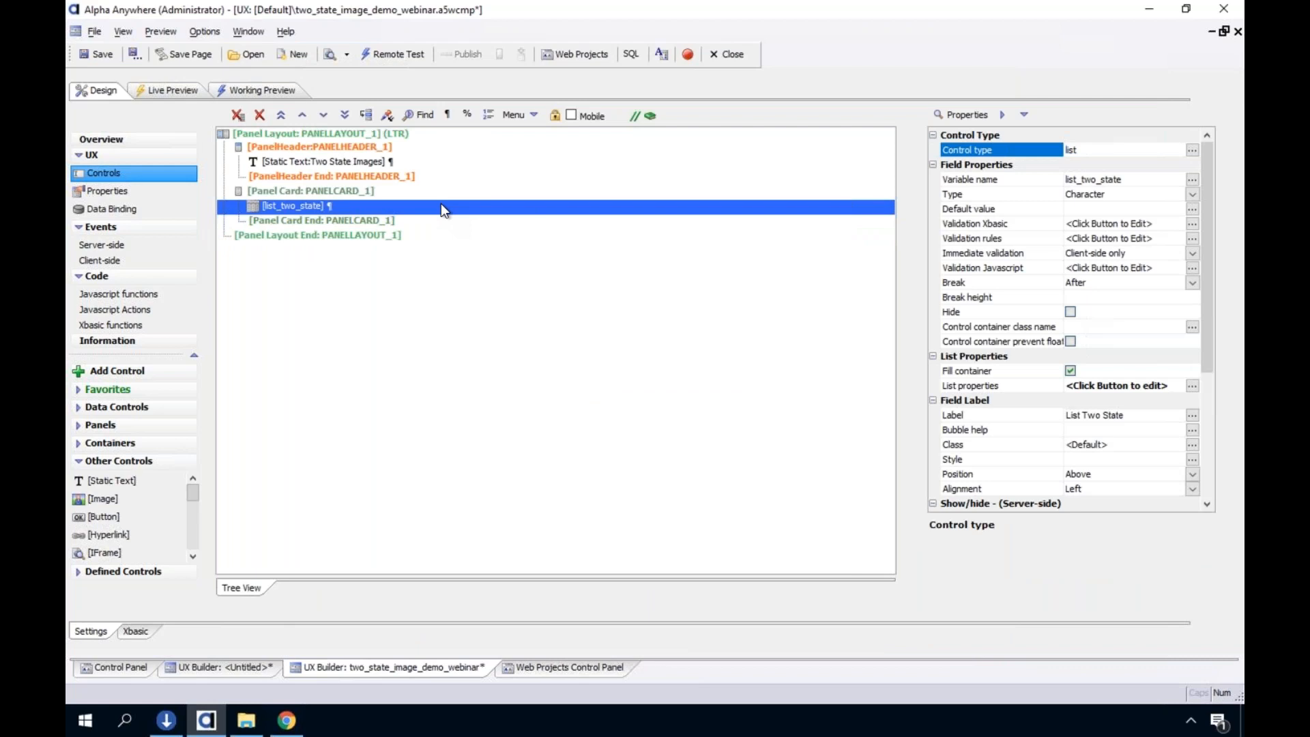
pyautogui.doubleClick(441, 204)
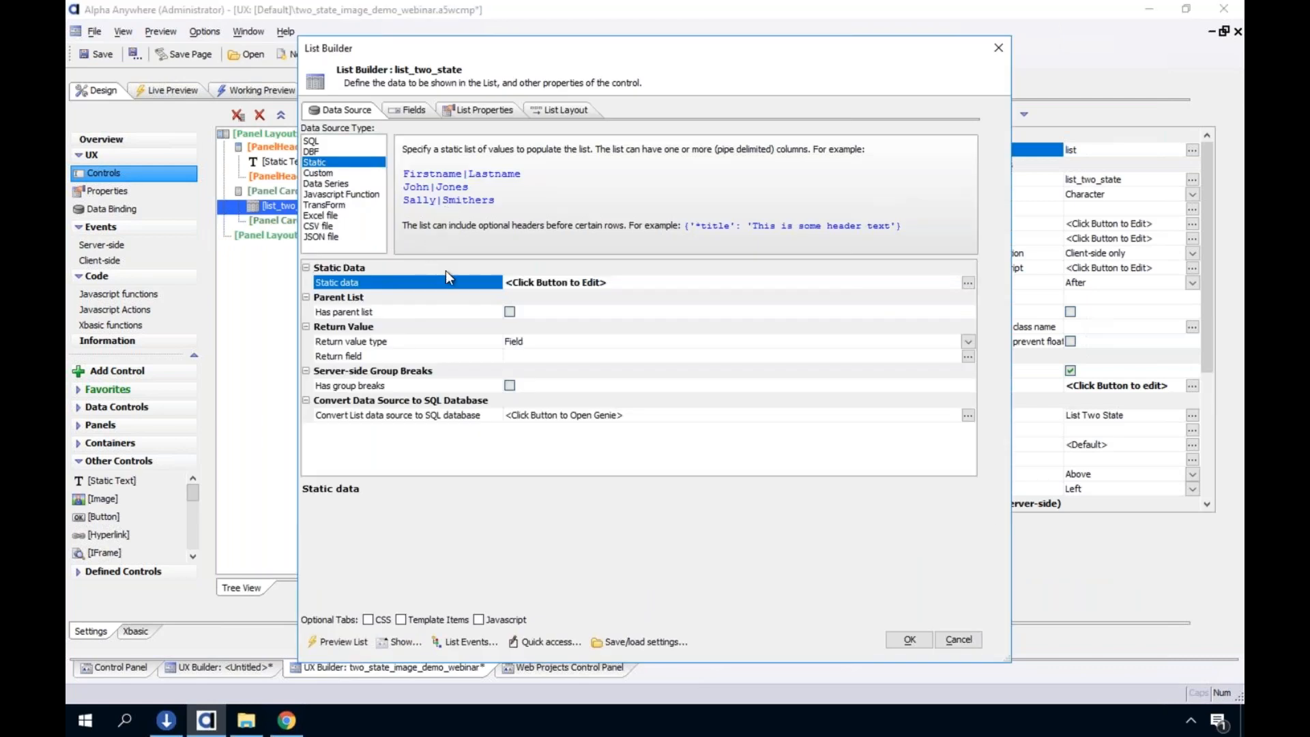
pyautogui.click(399, 107)
pyautogui.doubleClick(676, 337)
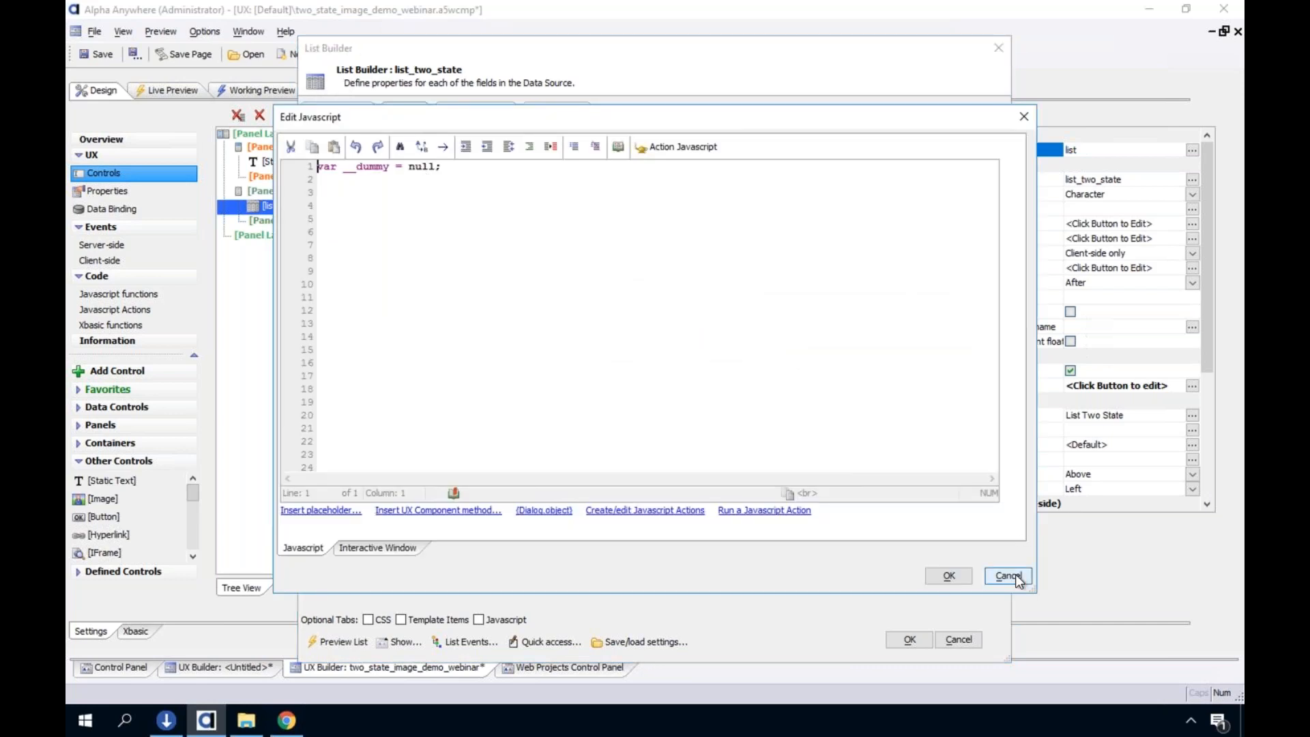
pyautogui.click(1008, 577)
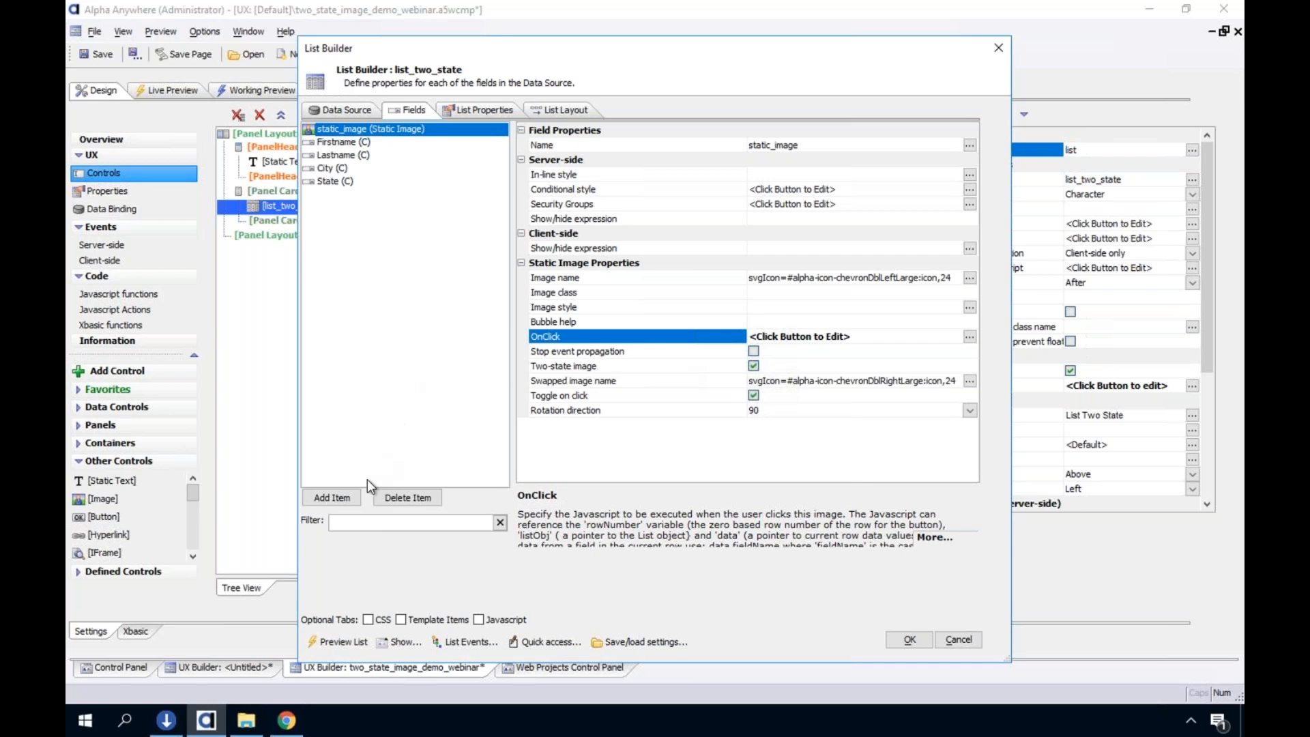
# View the addable list item types again and re-examine static_image's OnClick code, cancelling the editor each time
pyautogui.click(356, 503)
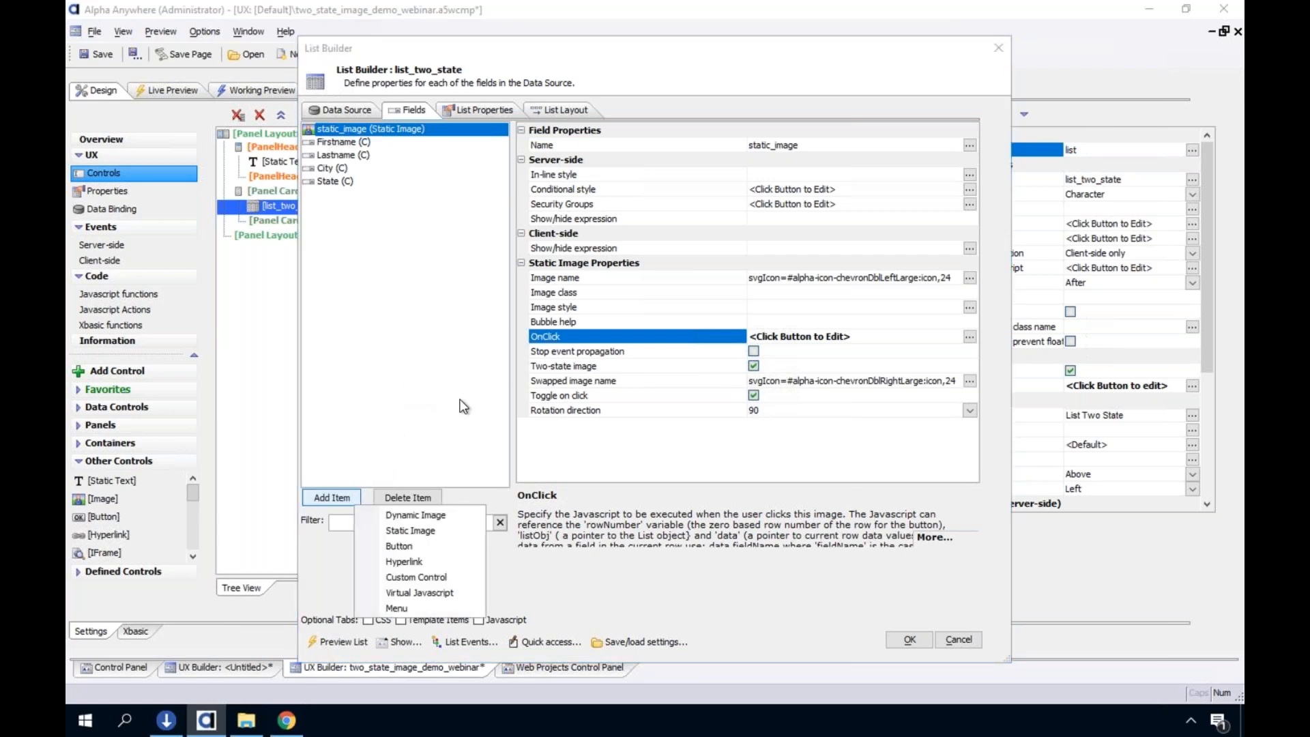
pyautogui.click(631, 450)
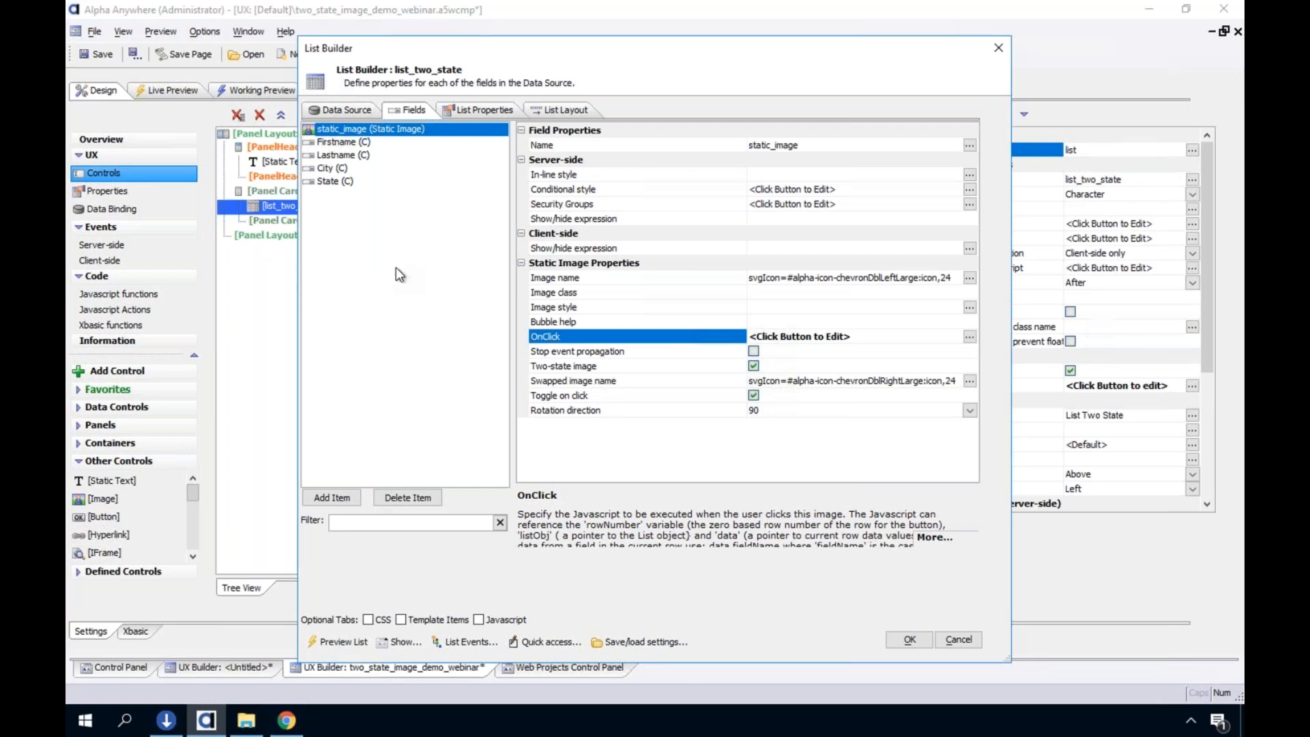
pyautogui.doubleClick(591, 337)
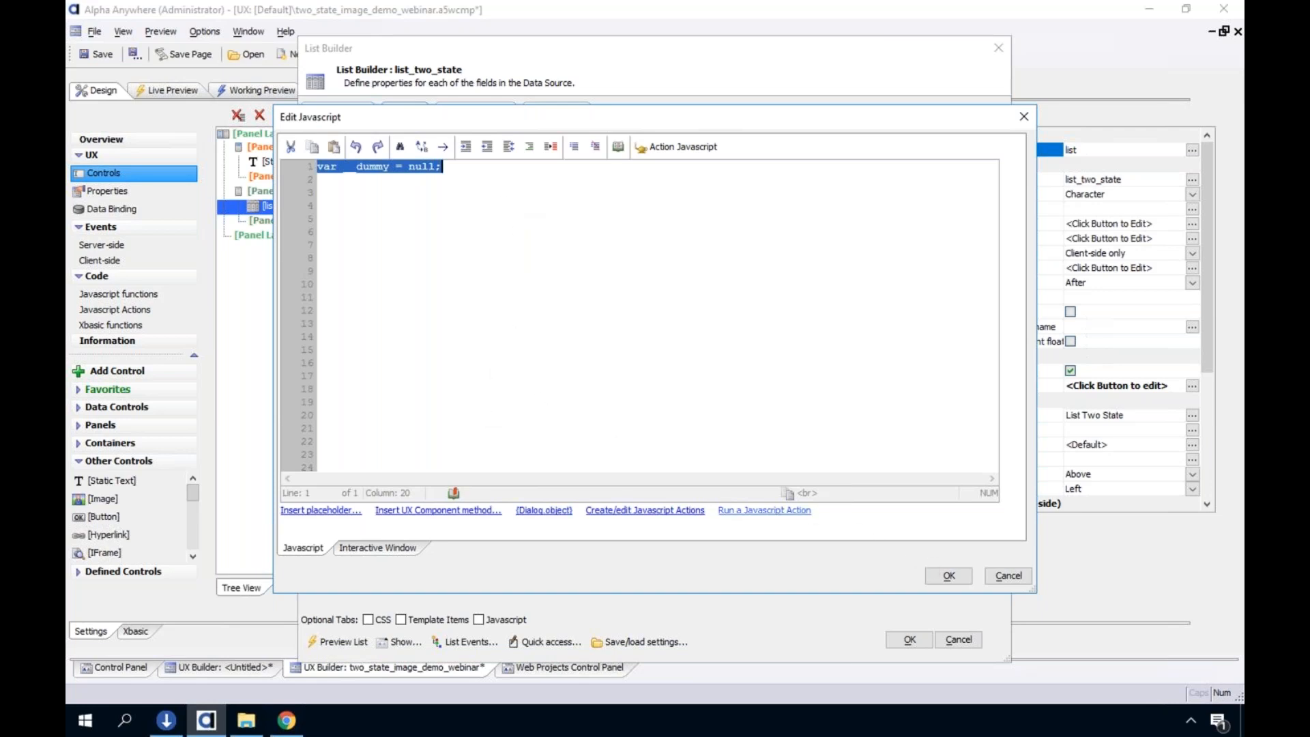
pyautogui.click(1021, 579)
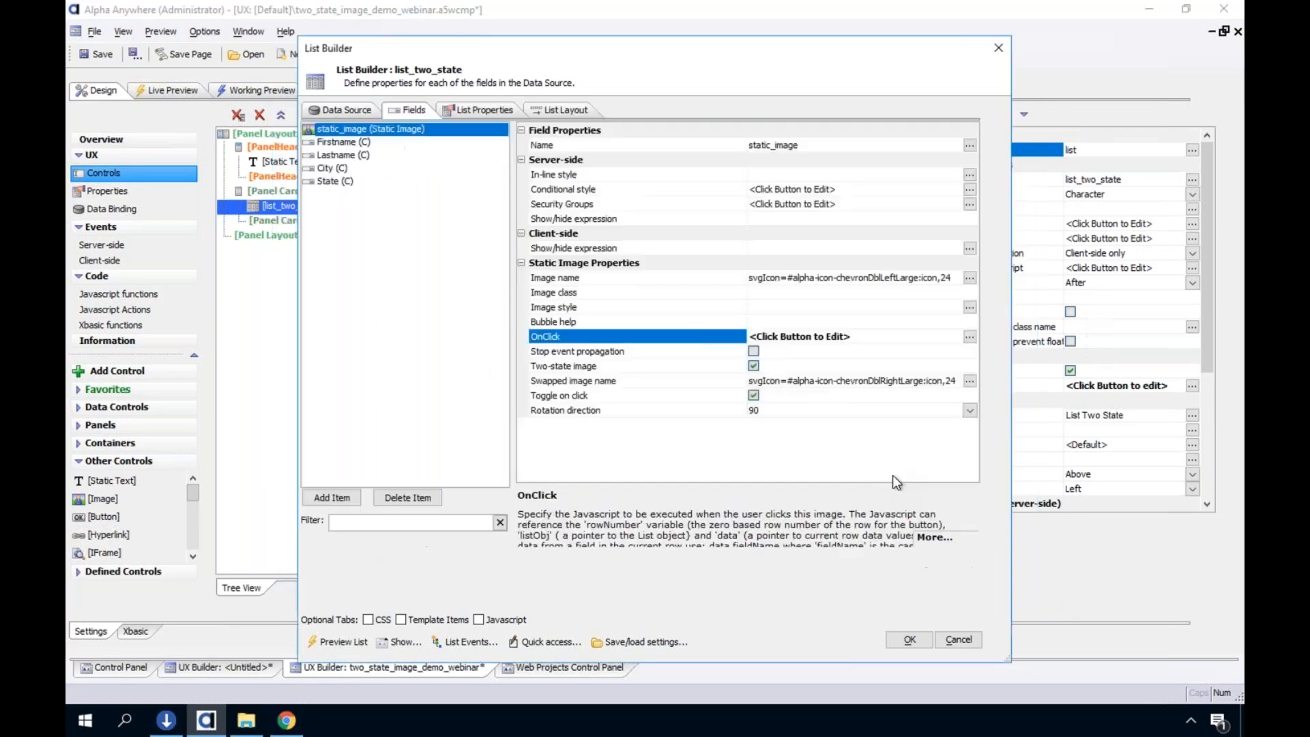
pyautogui.doubleClick(686, 337)
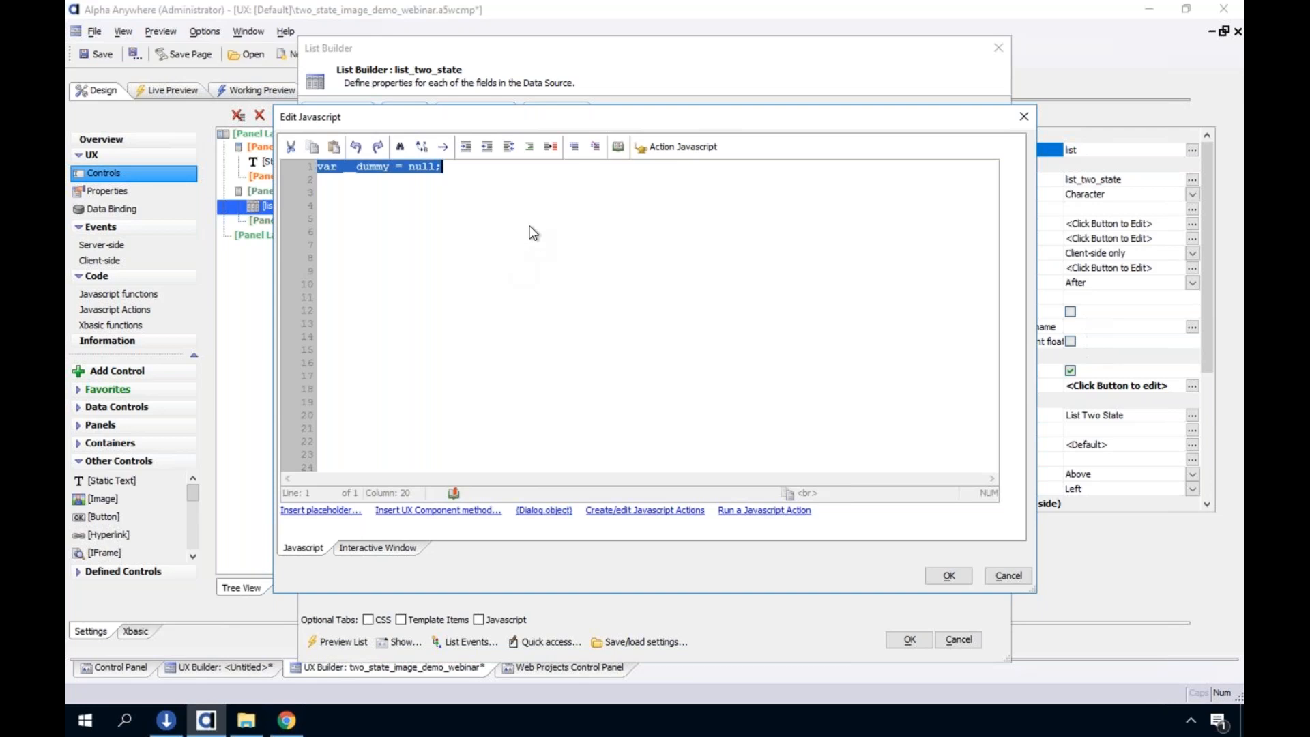
pyautogui.click(1009, 575)
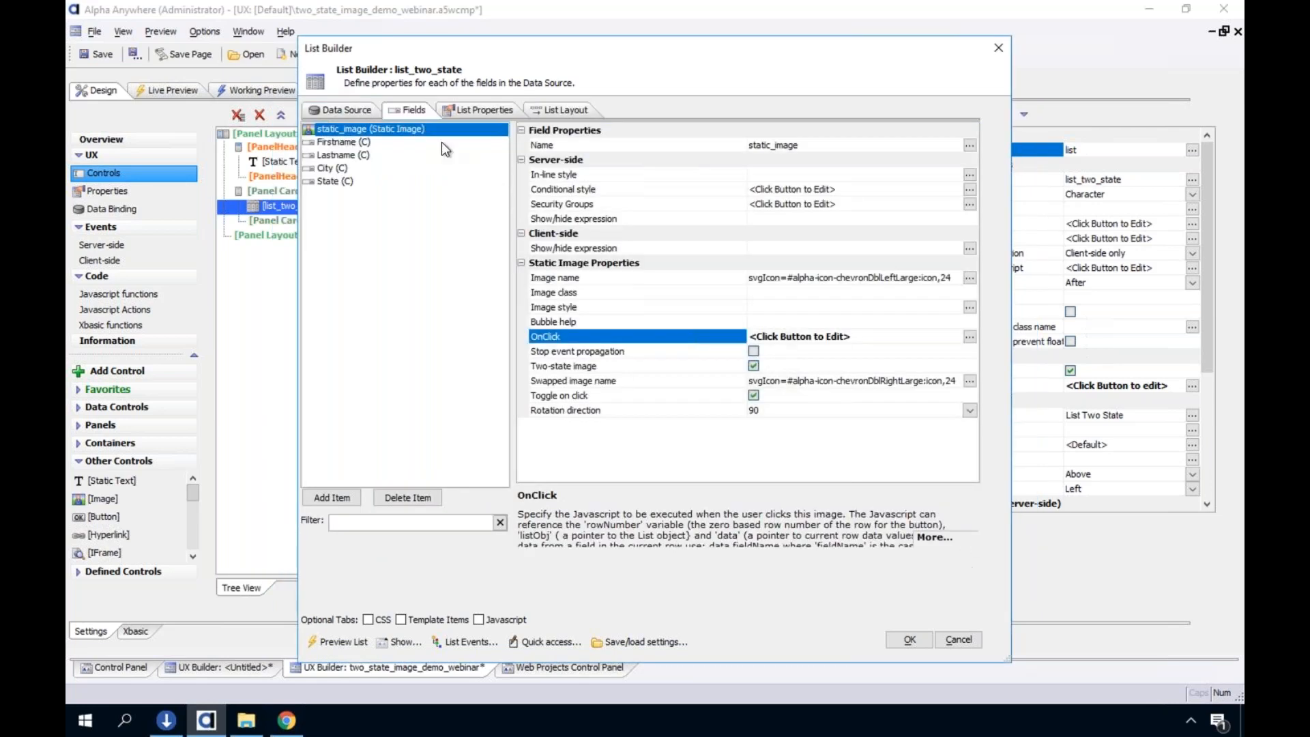
# Review the State field's properties along with the list's column layout and static data source settings
pyautogui.click(338, 183)
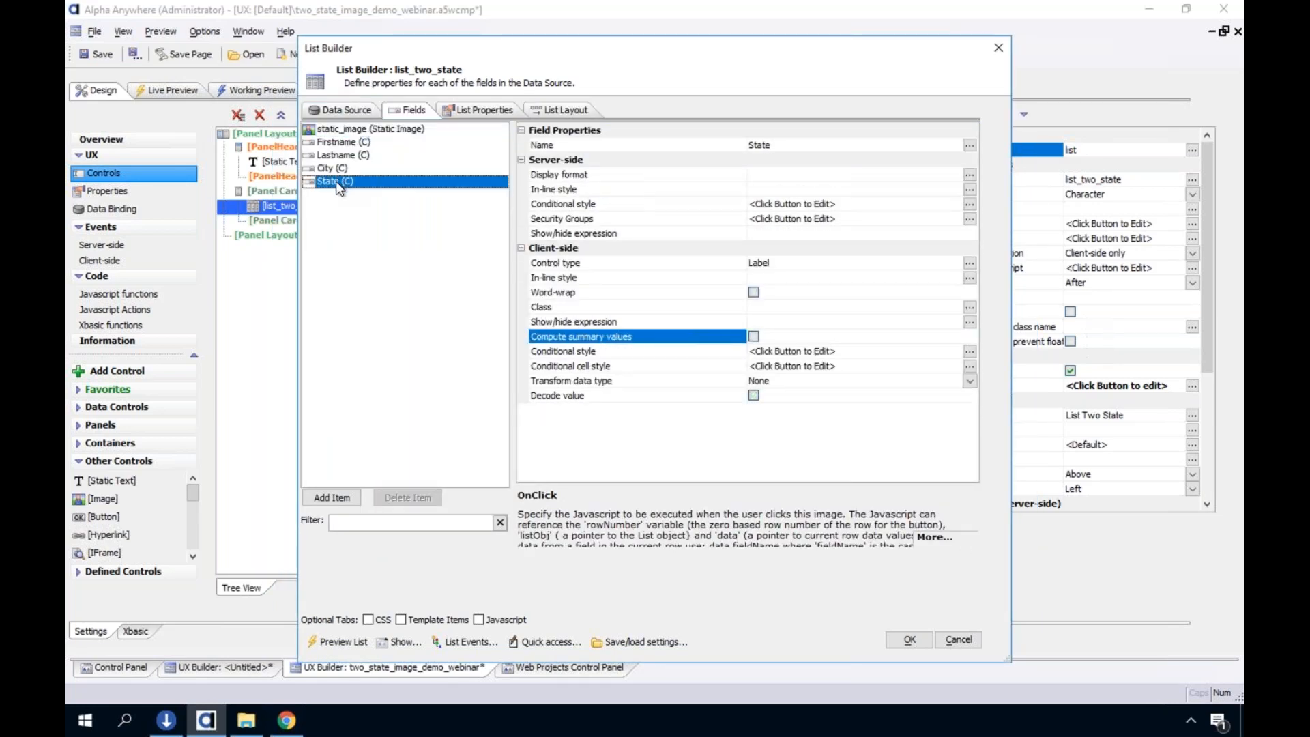
pyautogui.click(559, 109)
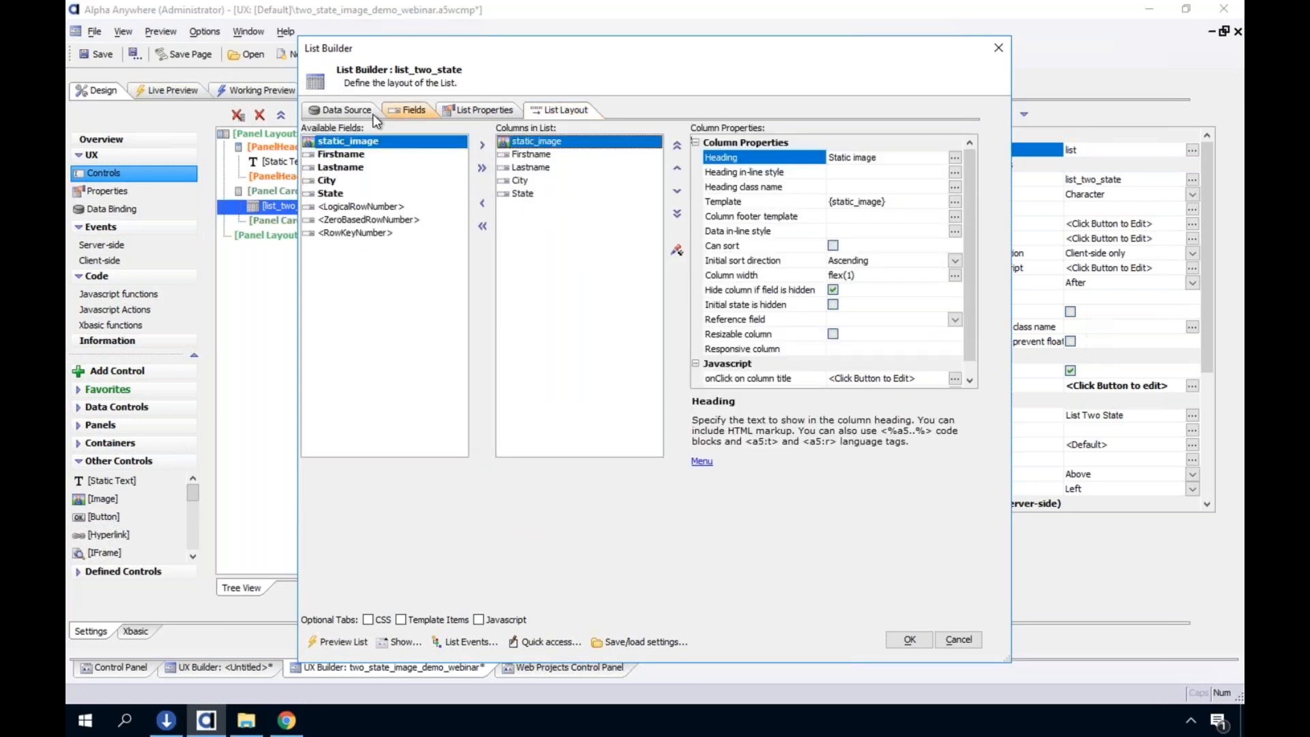
pyautogui.click(404, 112)
pyautogui.click(346, 110)
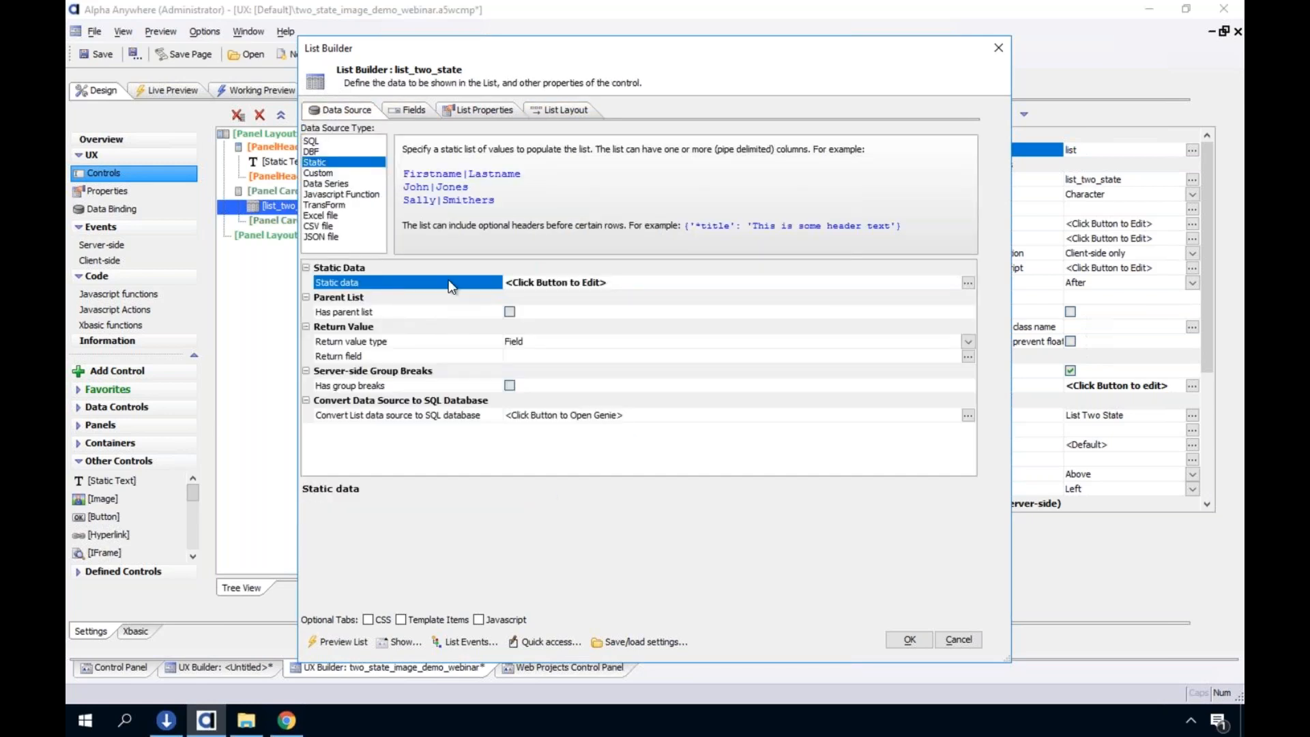
pyautogui.click(418, 109)
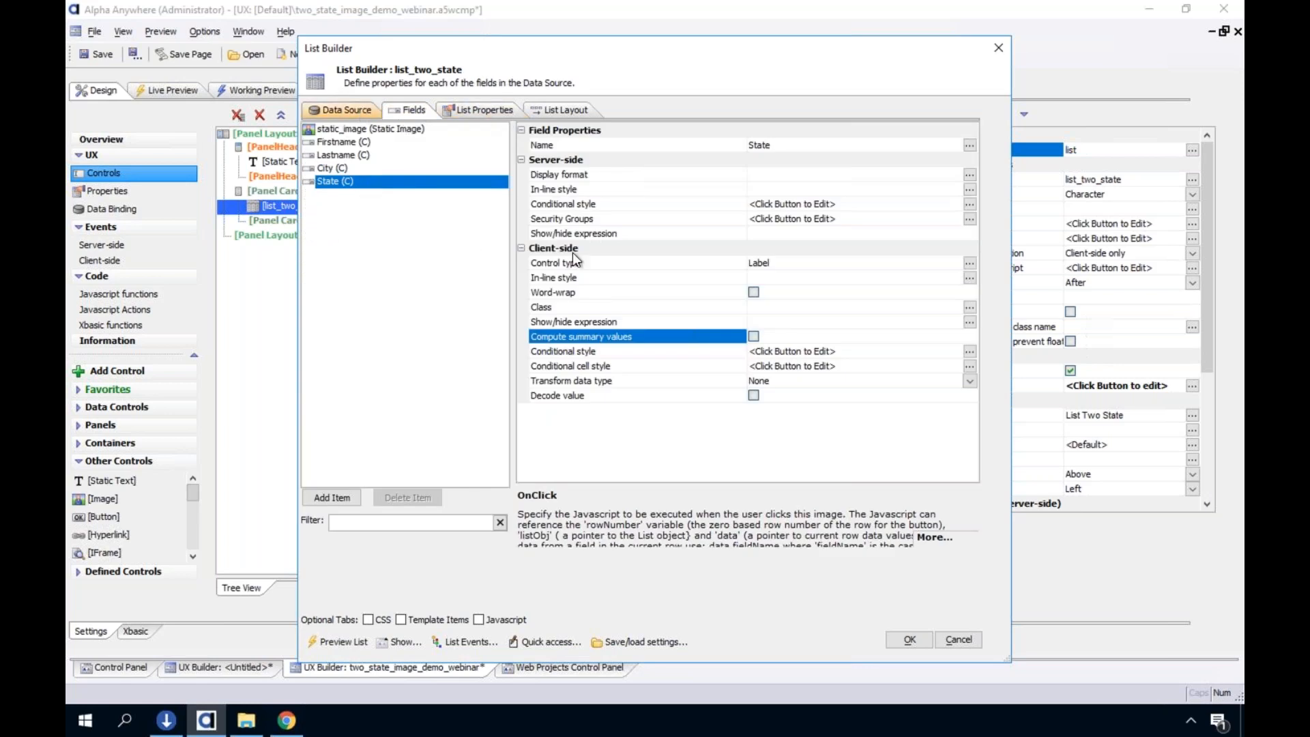
# Open the static_image field's OnClick JavaScript, clear its code, and exit the editor without saving the change
pyautogui.click(359, 111)
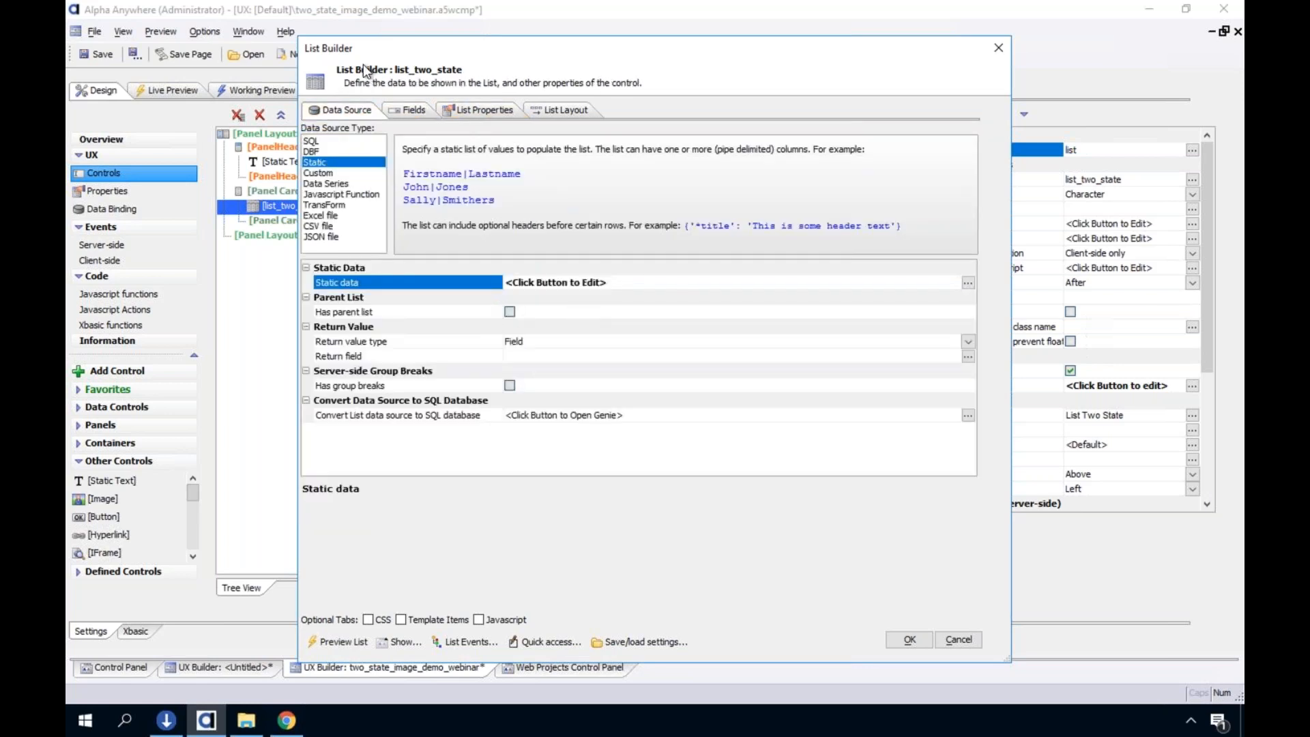
pyautogui.click(404, 108)
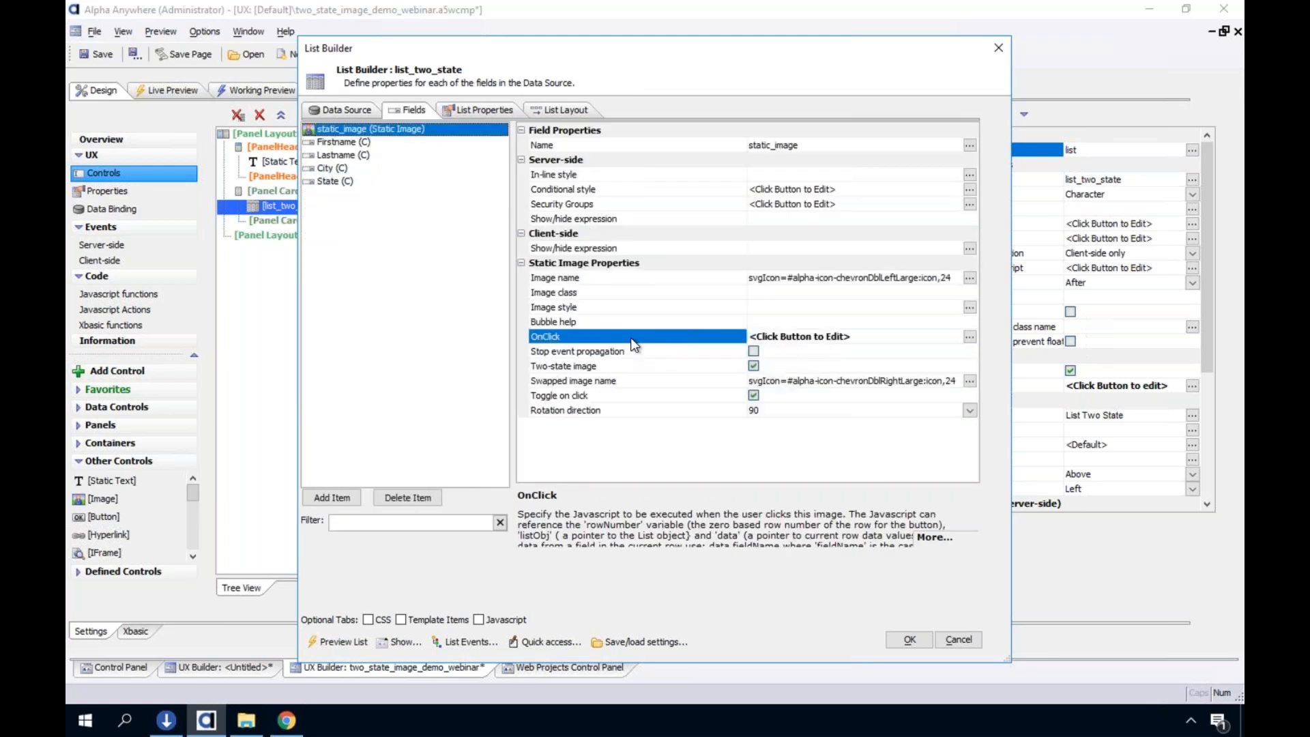
pyautogui.doubleClick(631, 339)
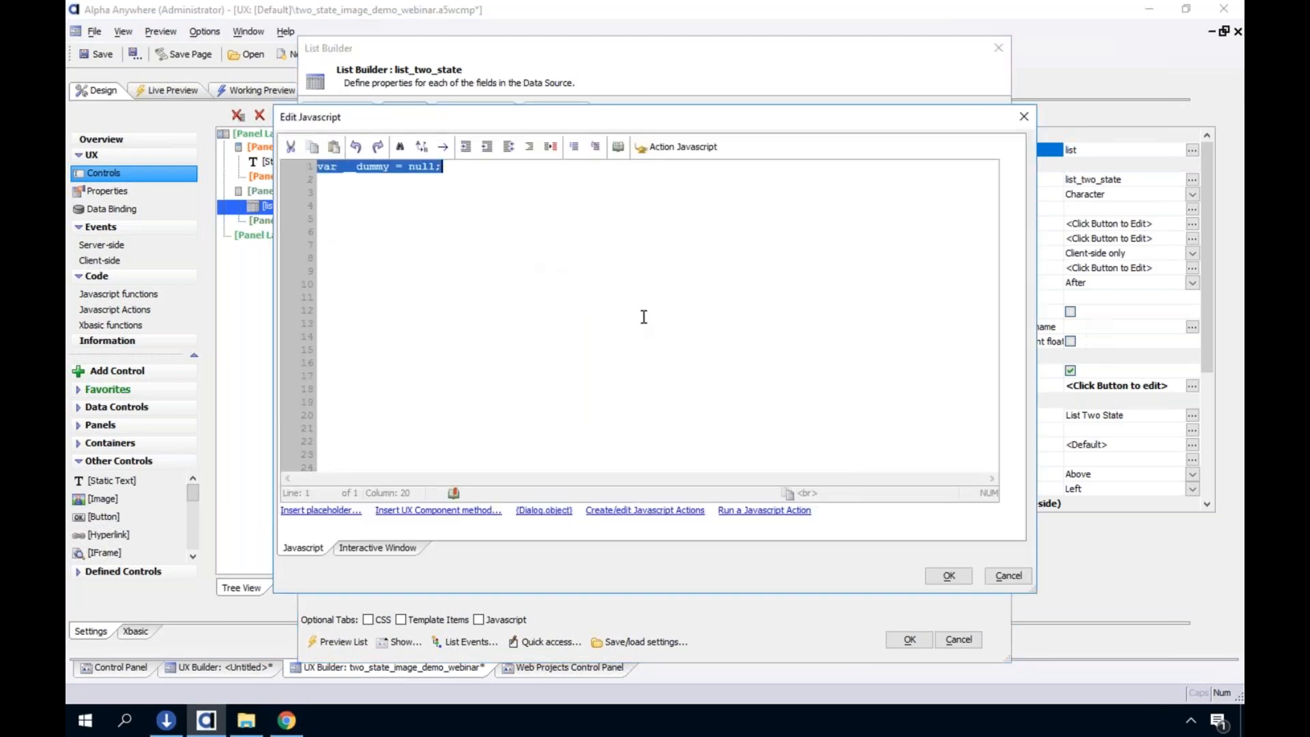
pyautogui.press('Delete')
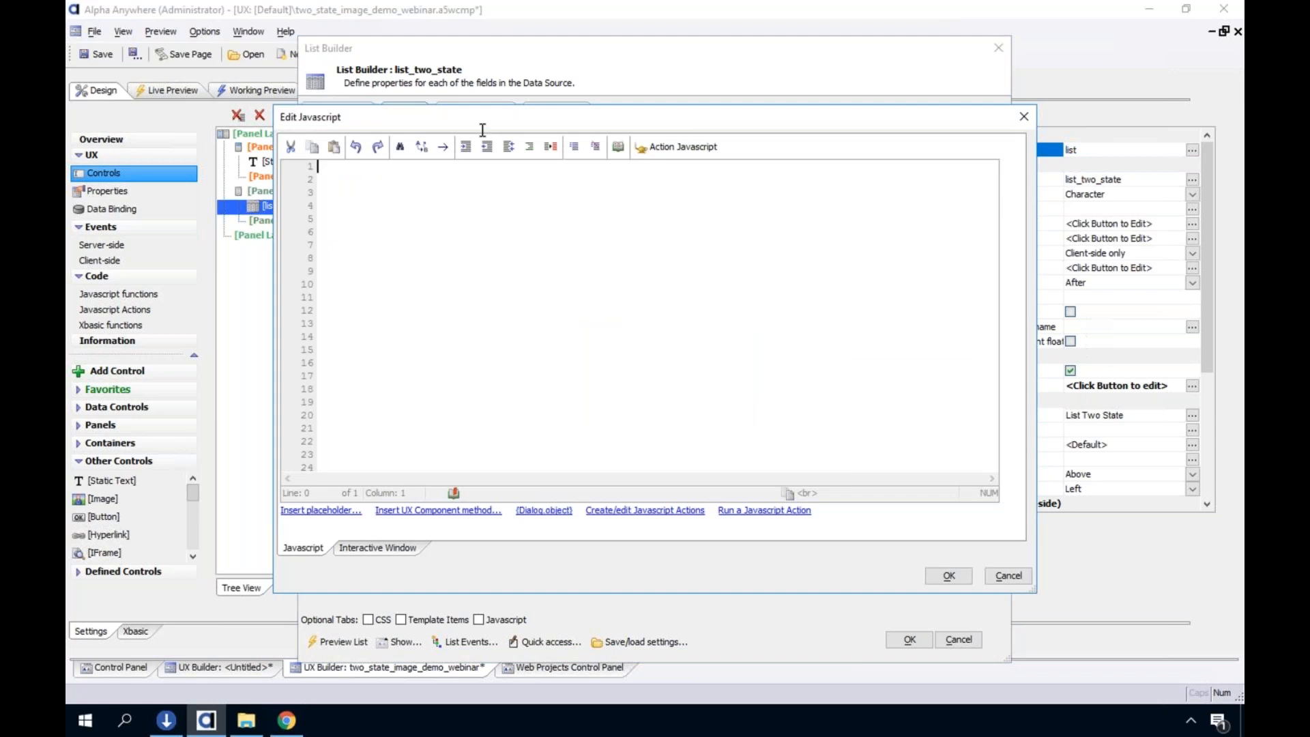
pyautogui.moveTo(428, 113); pyautogui.dragTo(755, 142)
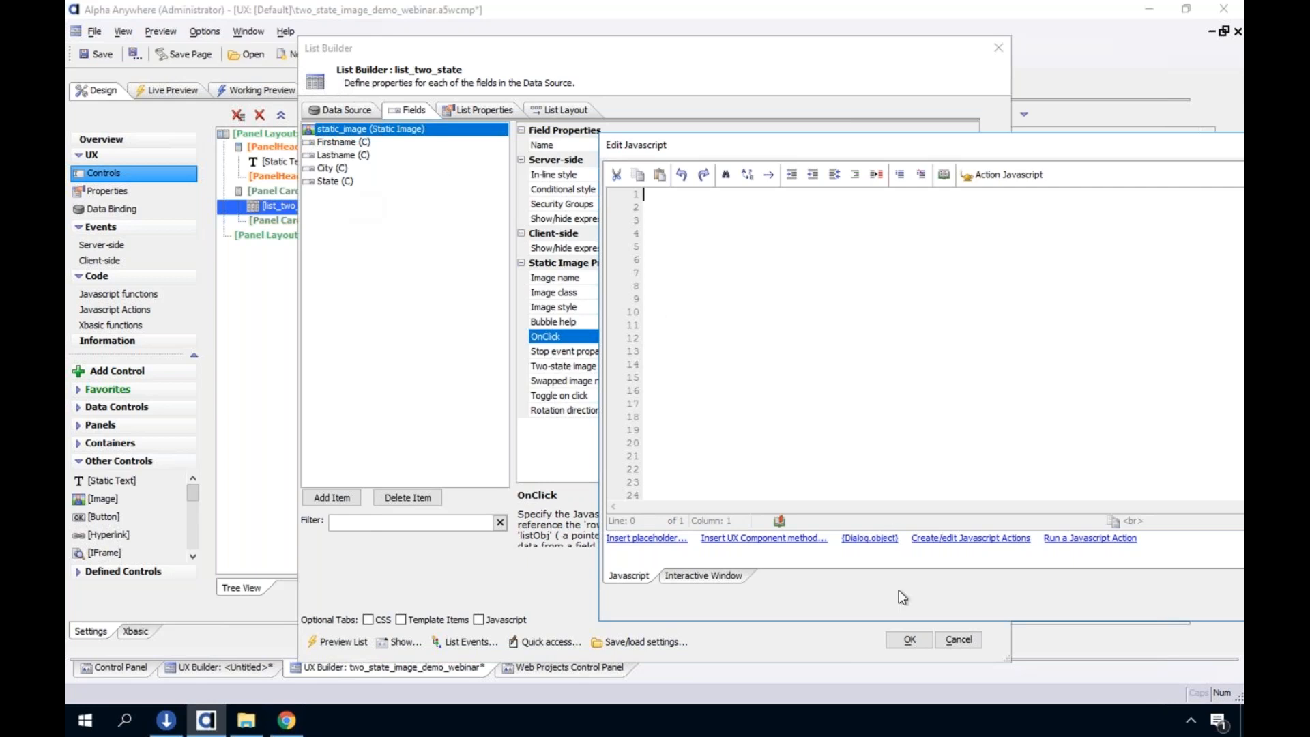
pyautogui.moveTo(793, 152); pyautogui.dragTo(547, 90)
pyautogui.click(1085, 541)
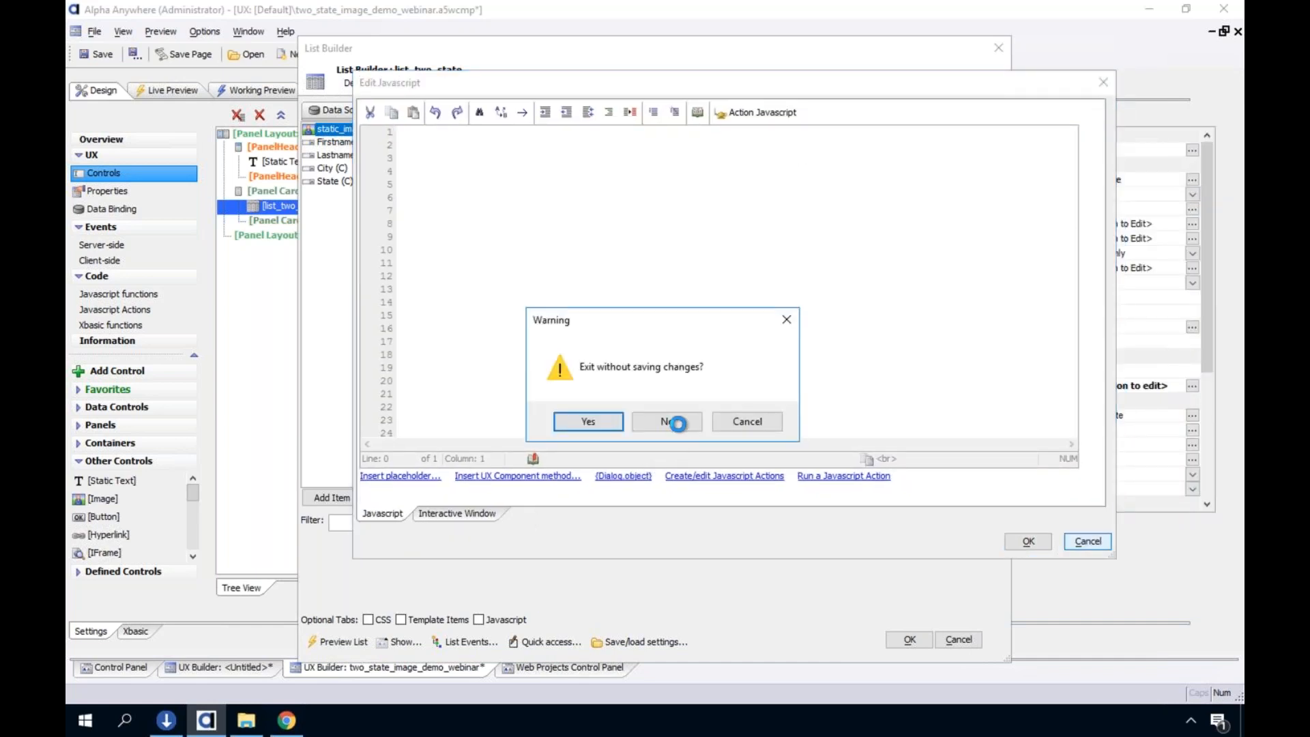
pyautogui.click(644, 426)
pyautogui.click(1087, 546)
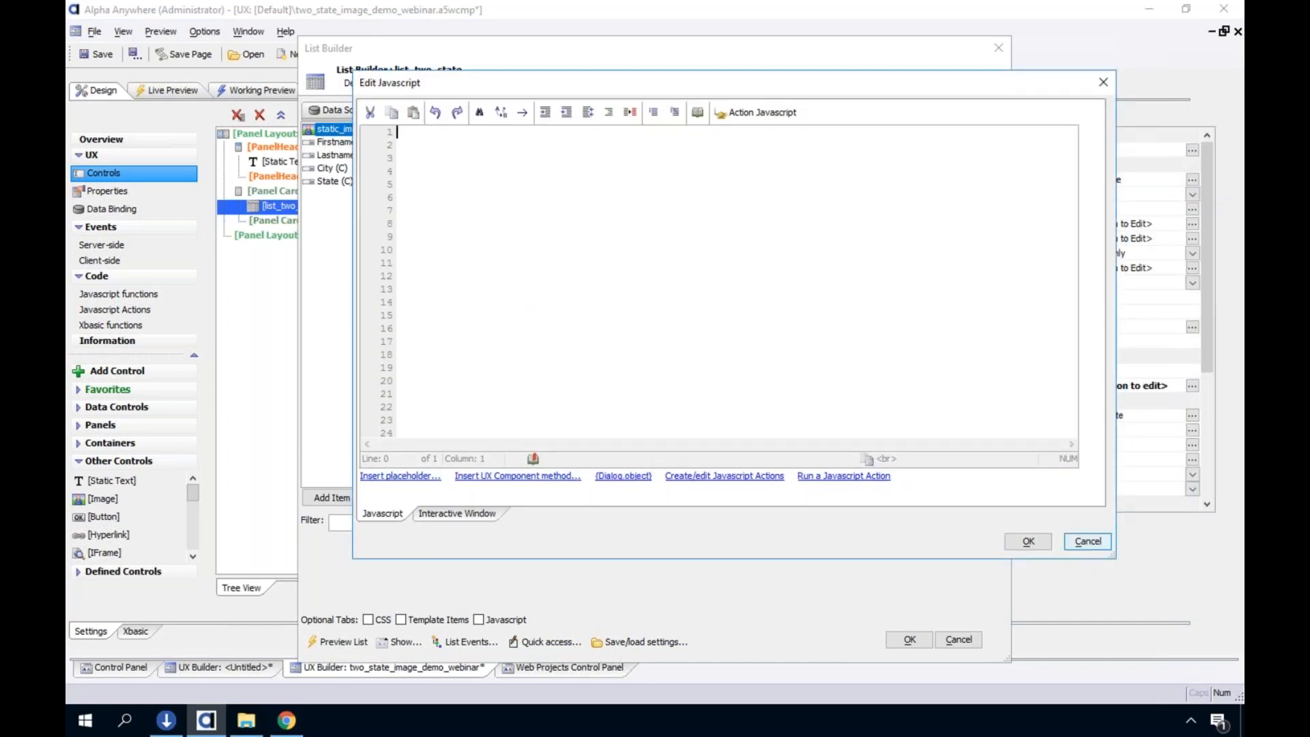
pyautogui.click(604, 427)
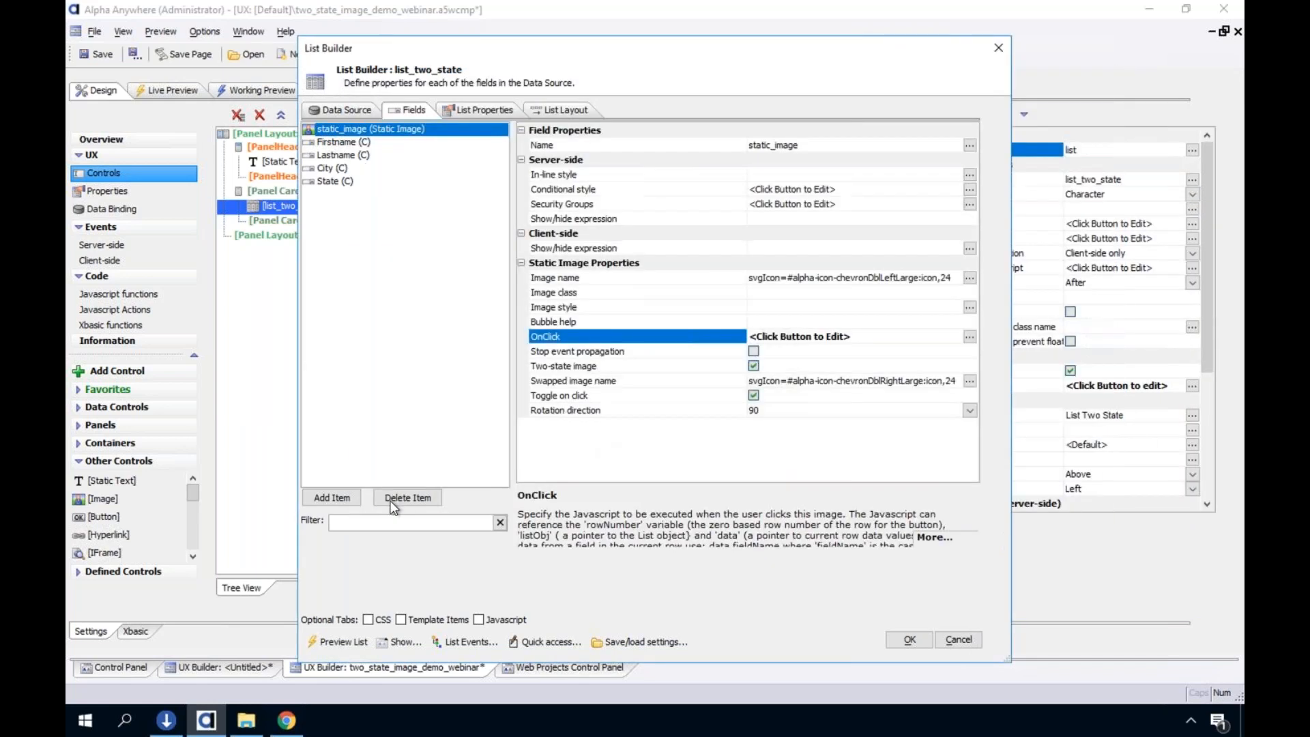
# Start adding a Virtual Javascript item to the list, cancel naming it, and view the addable item types again
pyautogui.click(347, 498)
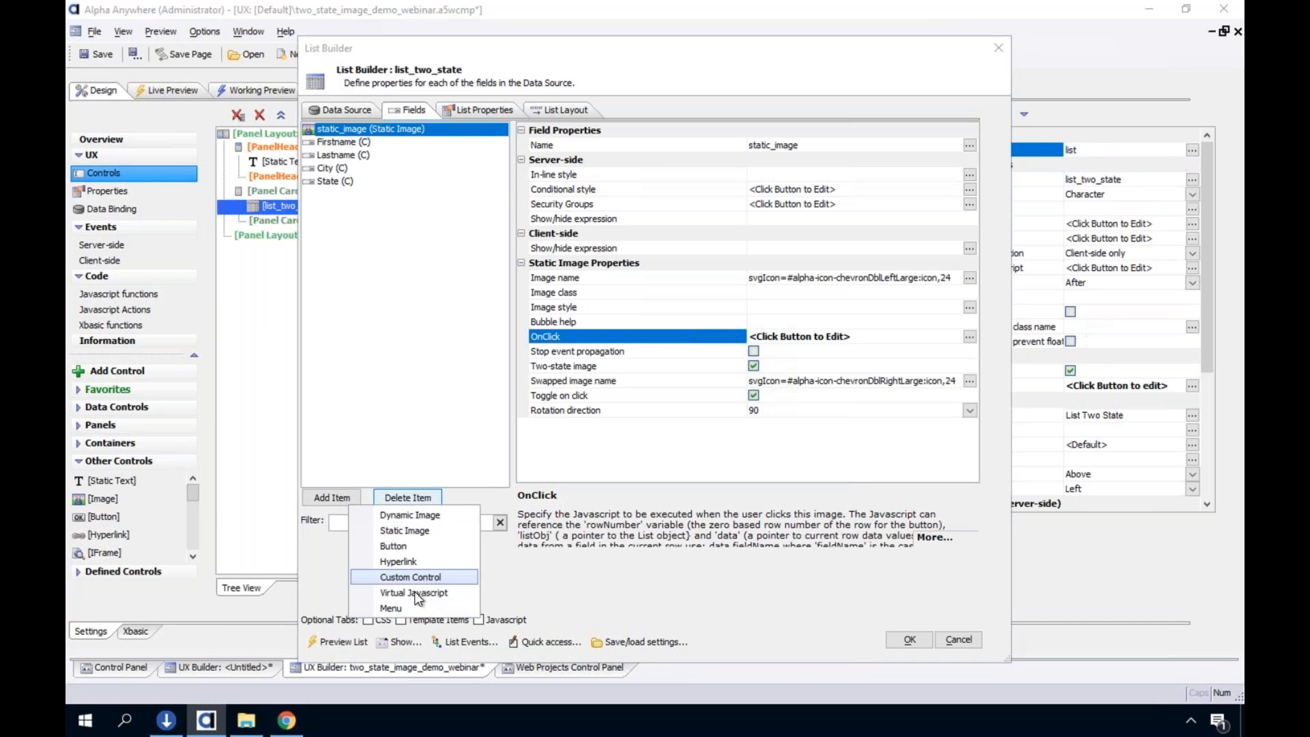
pyautogui.click(416, 592)
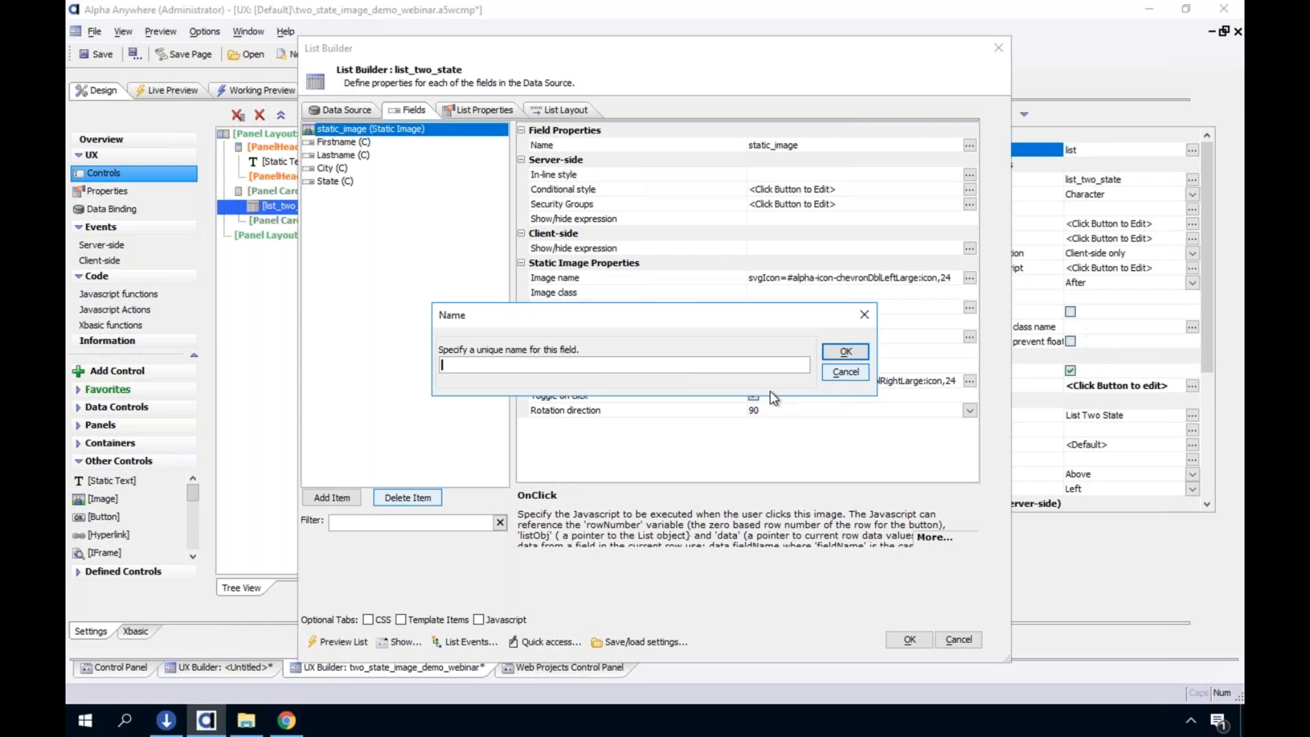
pyautogui.press('Escape')
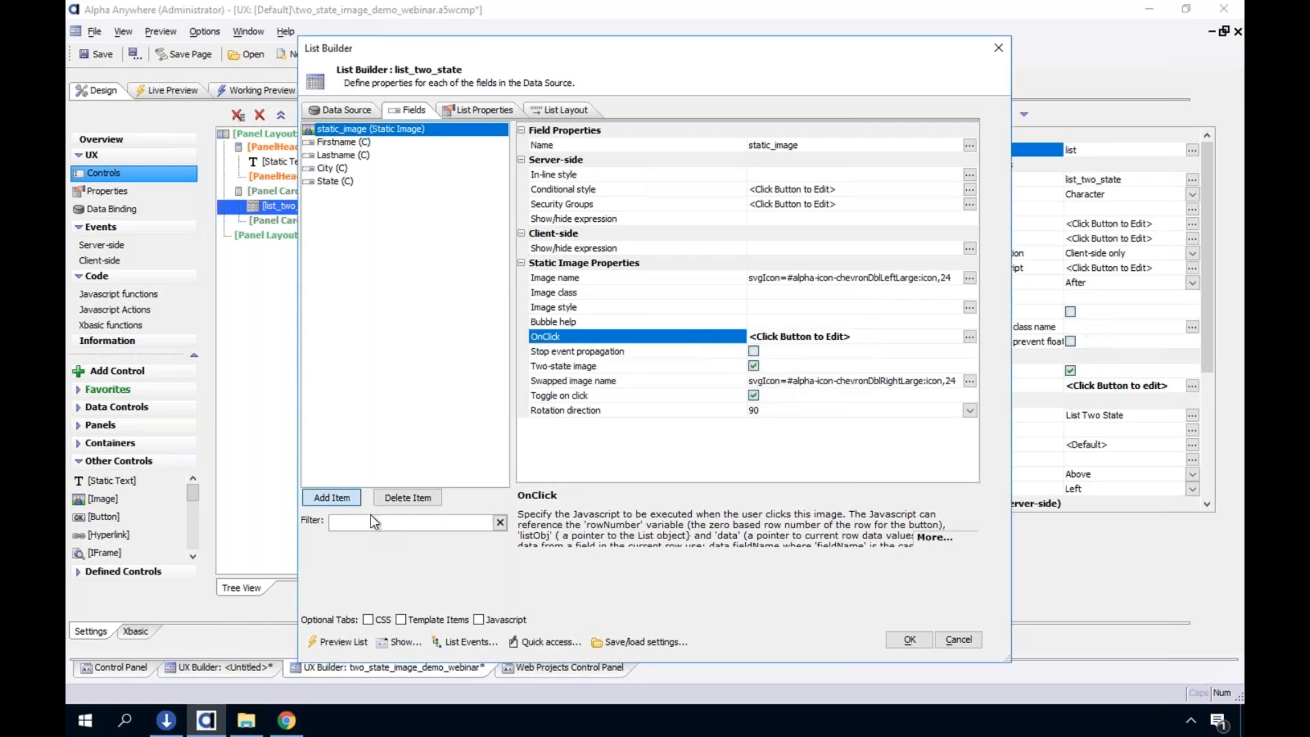
pyautogui.click(332, 498)
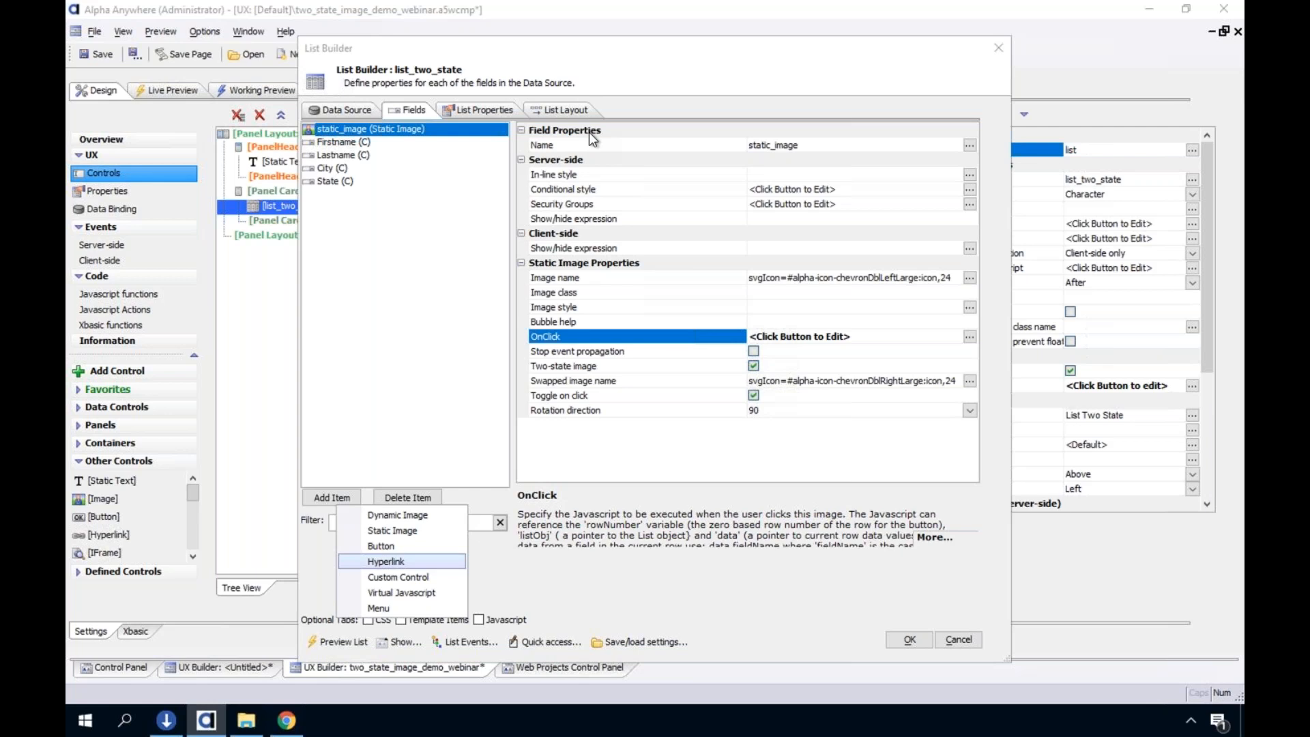
# Read the full help text for static_image's OnClick property and exit the List Builder without saving changes
pyautogui.click(955, 535)
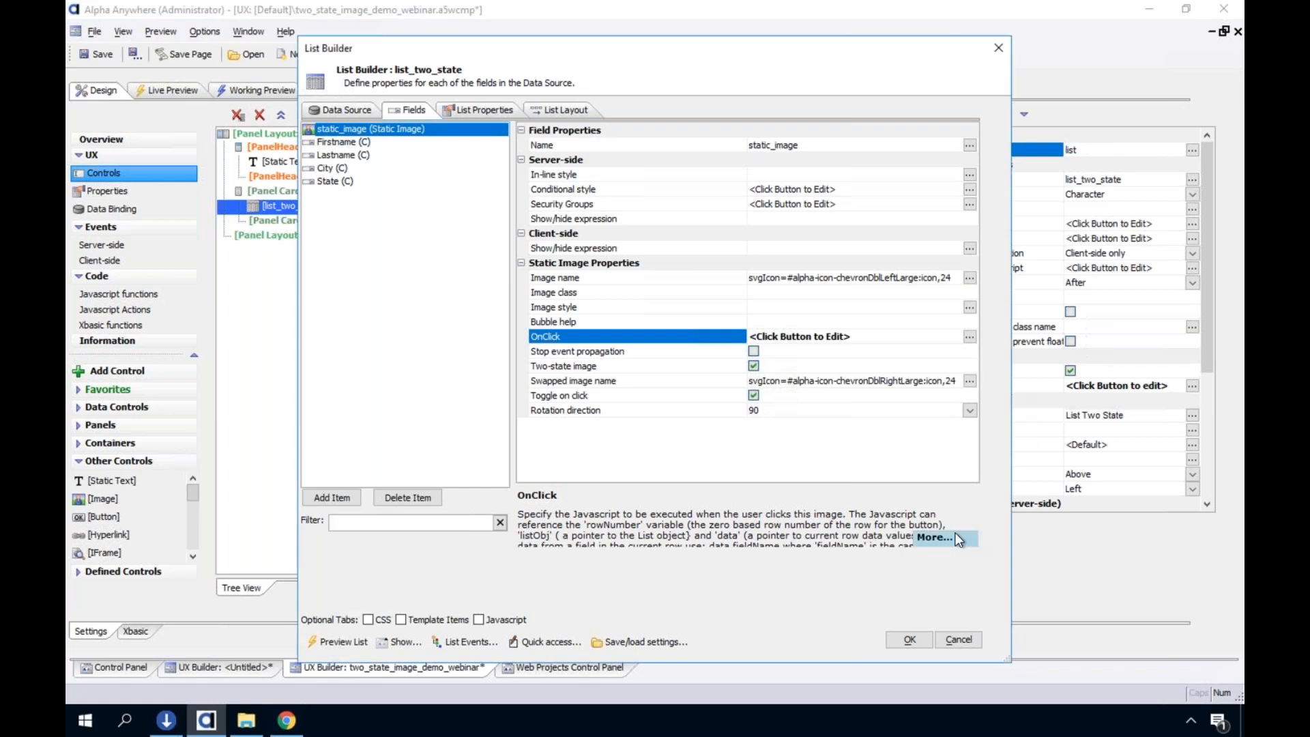
pyautogui.moveTo(492, 118); pyautogui.dragTo(714, 99)
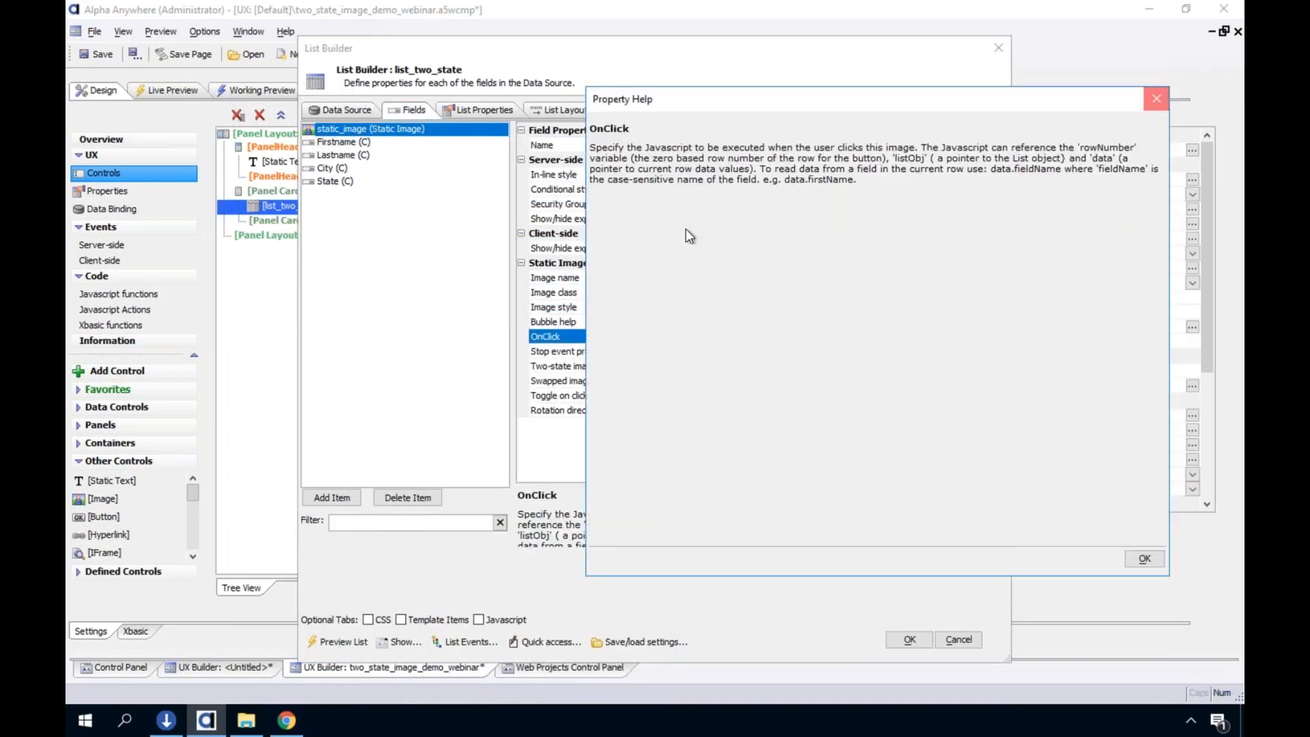
pyautogui.press('Escape')
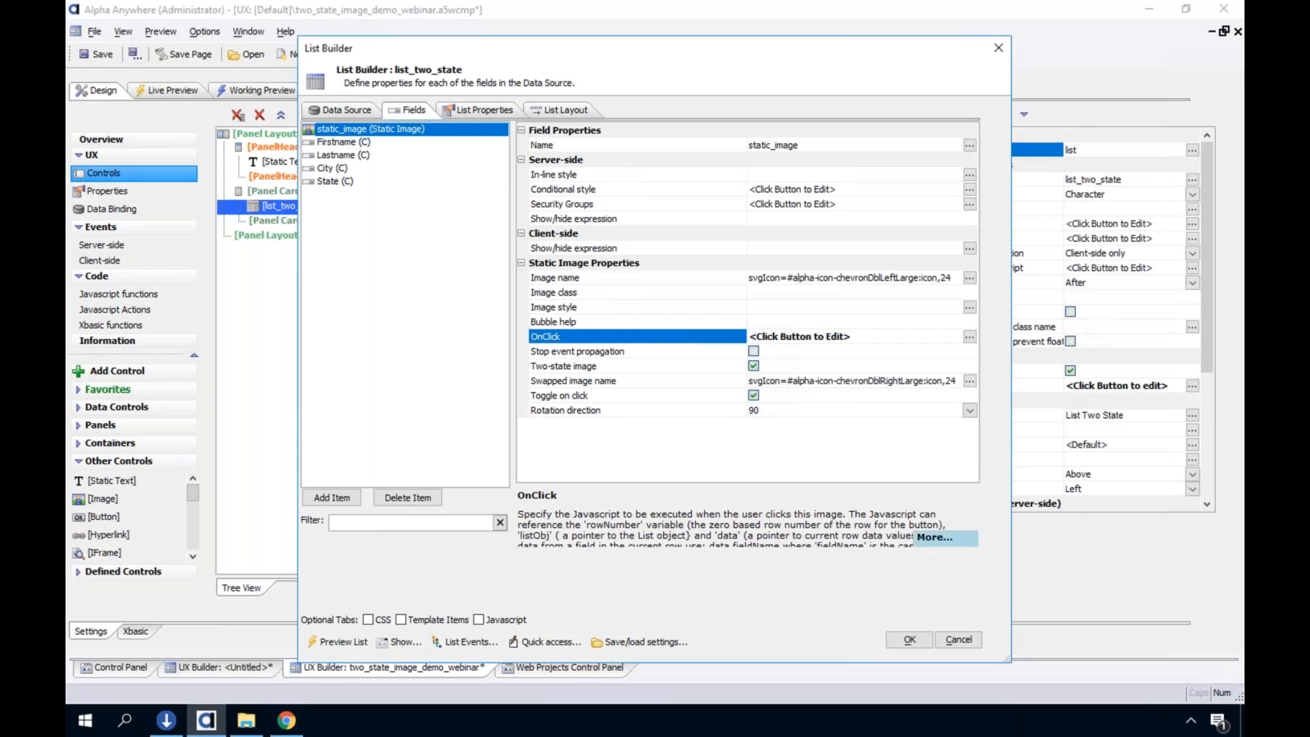
pyautogui.click(930, 542)
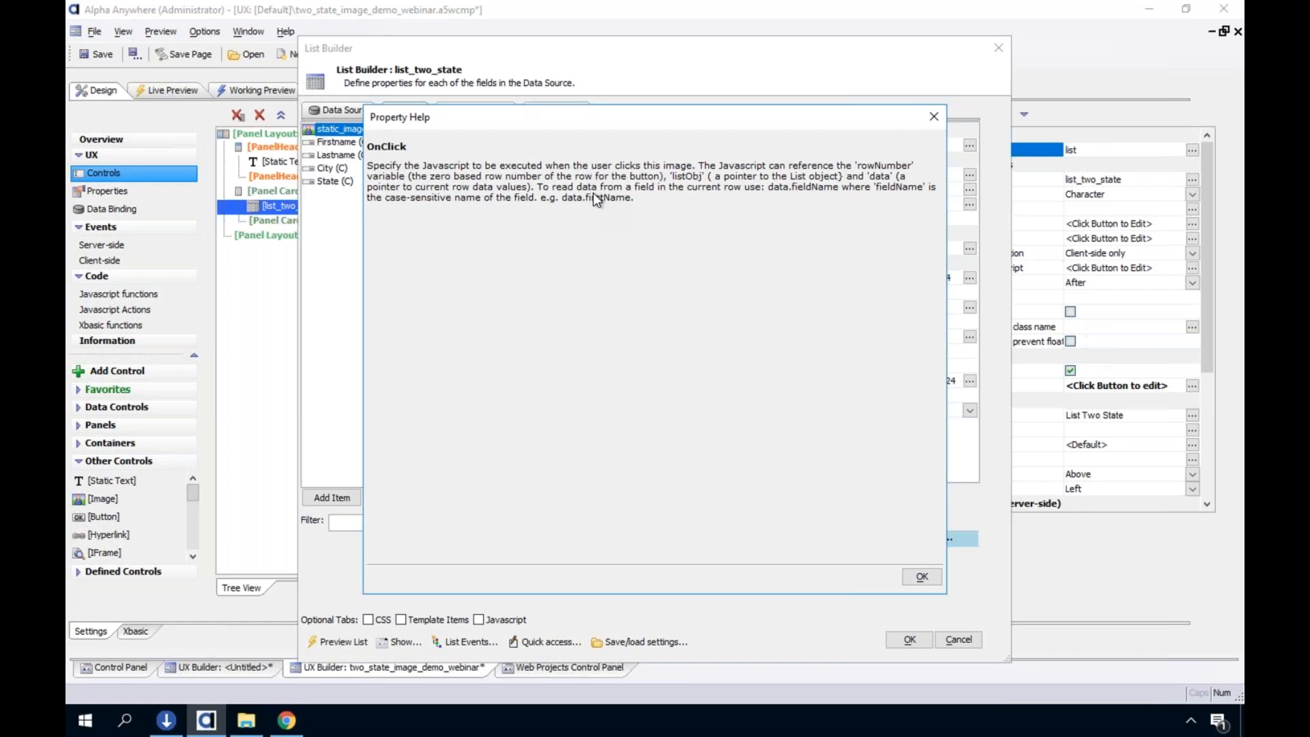
pyautogui.click(919, 578)
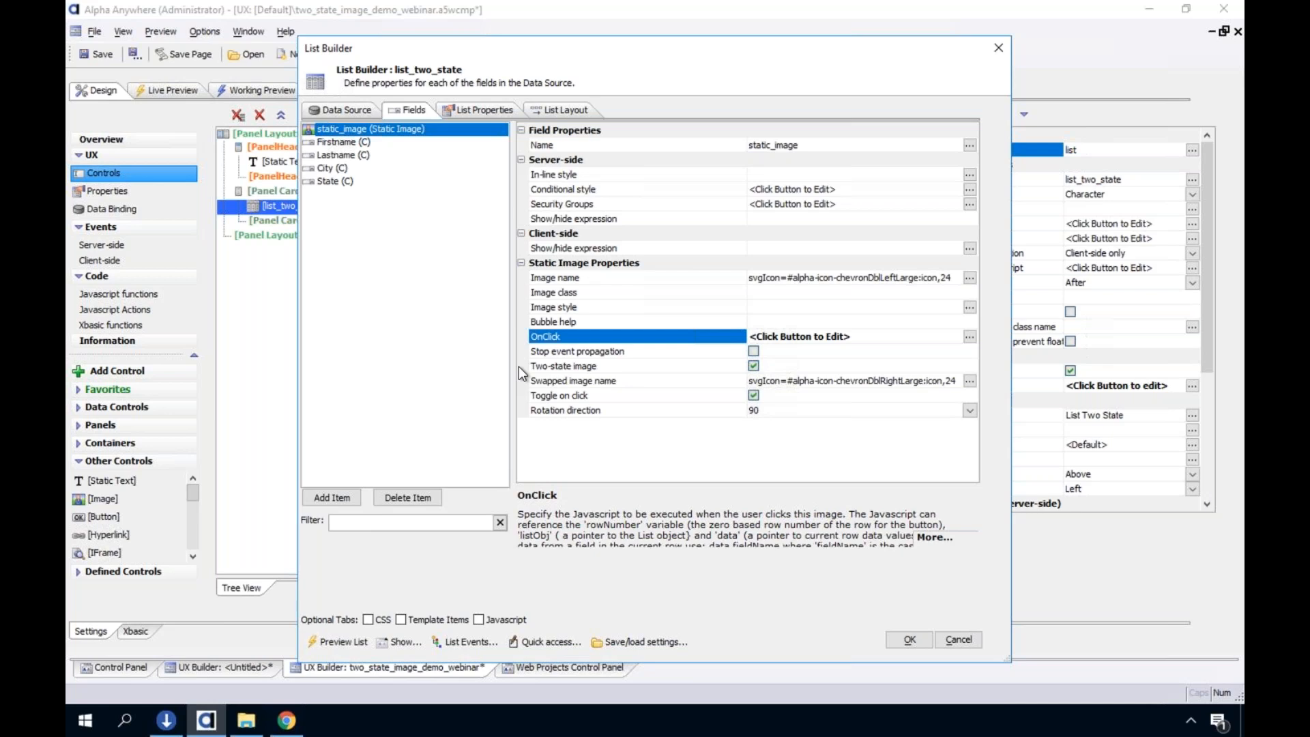
pyautogui.click(958, 640)
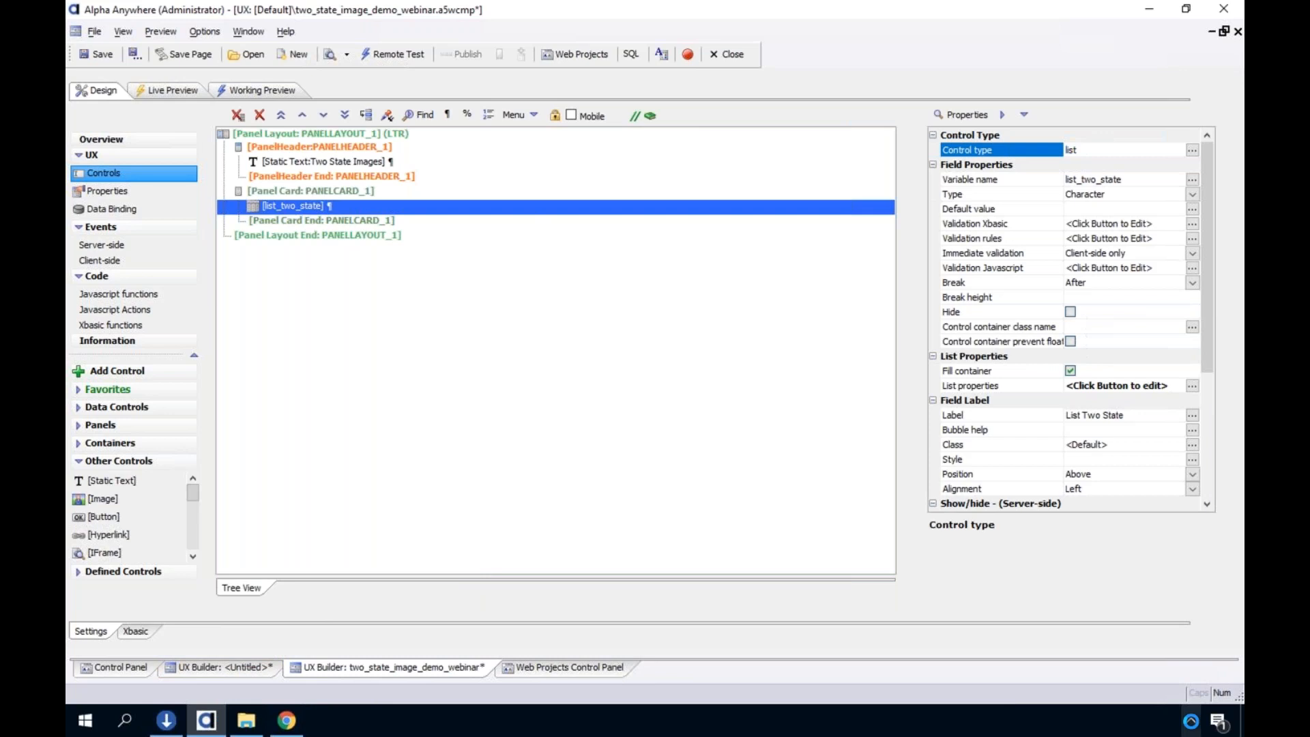
# Switch to the Alpha Anywhere Universal Installer and review the Developer Edition's installation options, including its location, cancelling the dialog
pyautogui.click(1191, 721)
pyautogui.click(1002, 716)
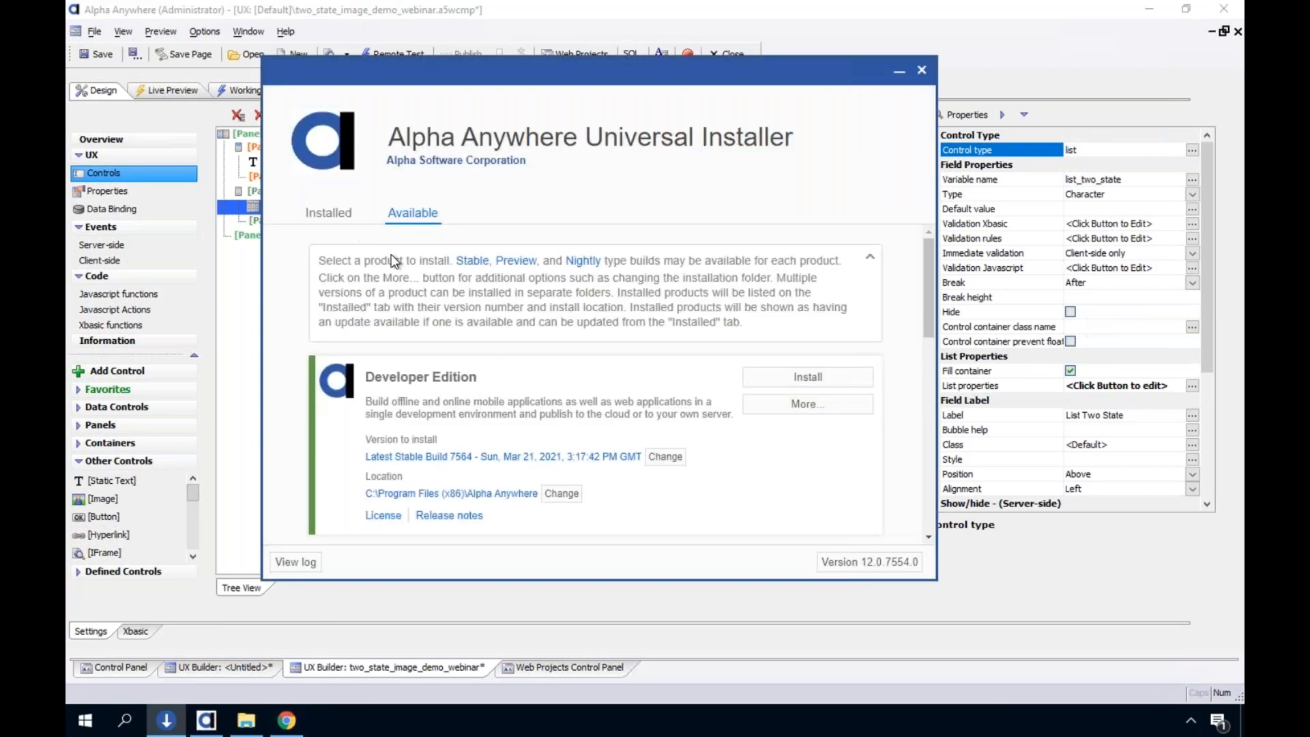
pyautogui.click(764, 408)
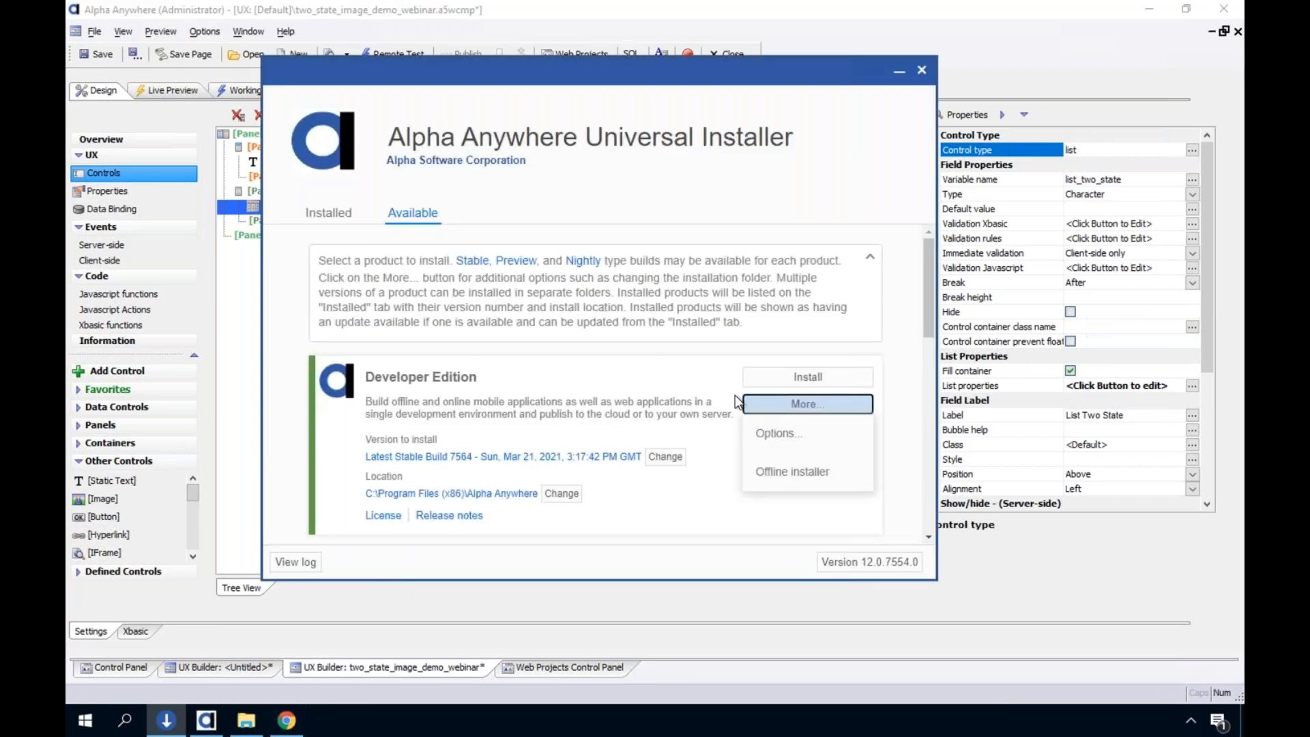
pyautogui.click(759, 431)
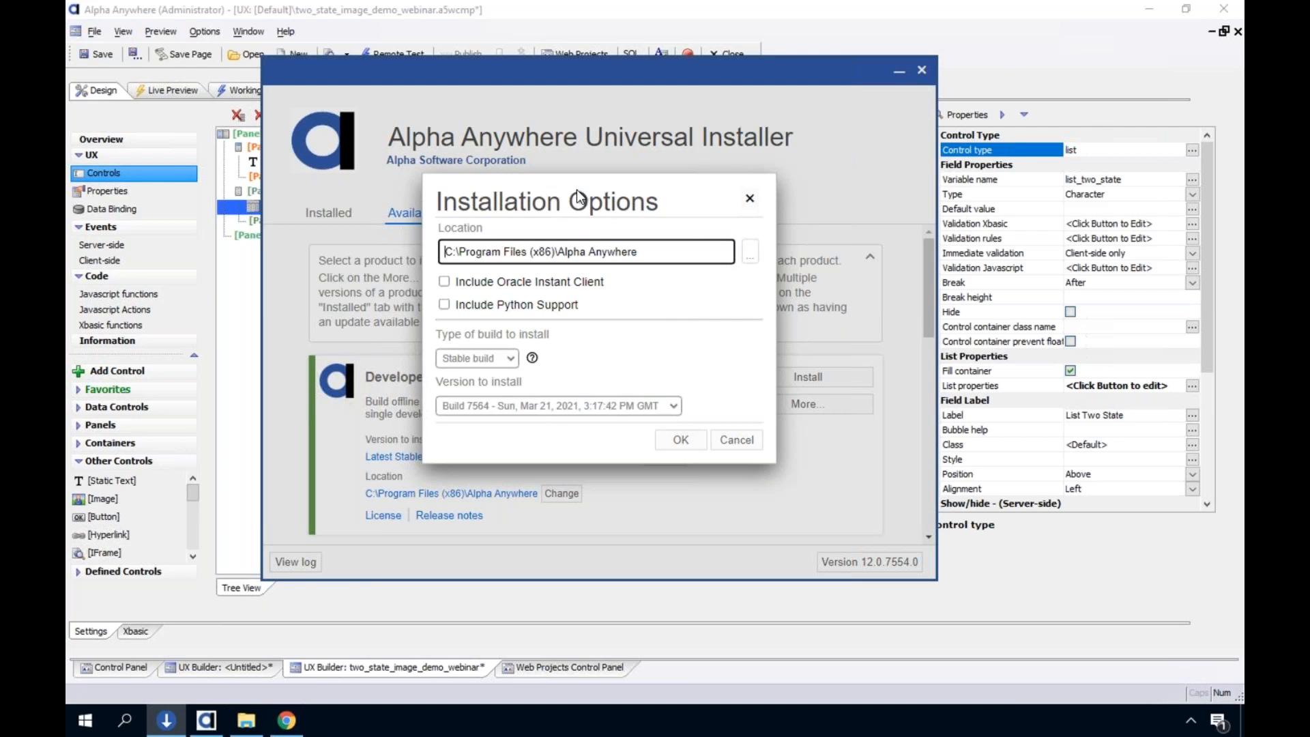
pyautogui.click(627, 185)
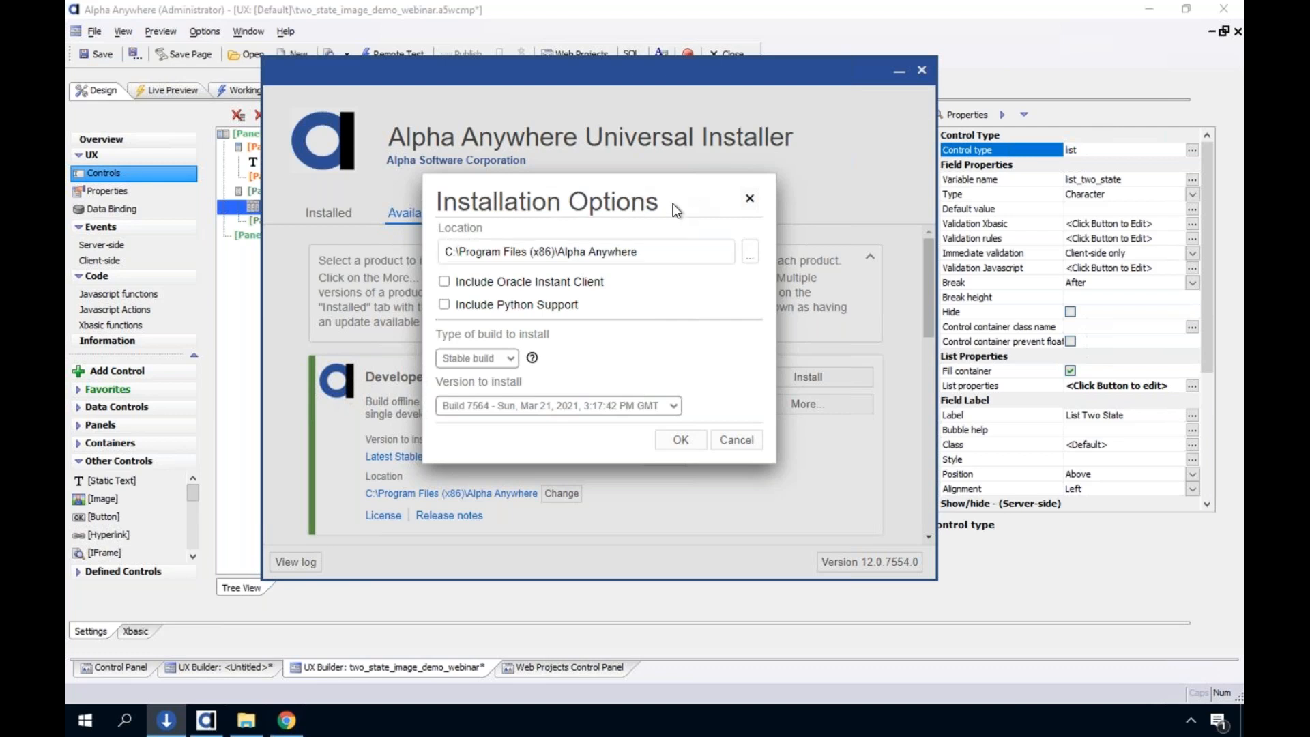
pyautogui.click(656, 252)
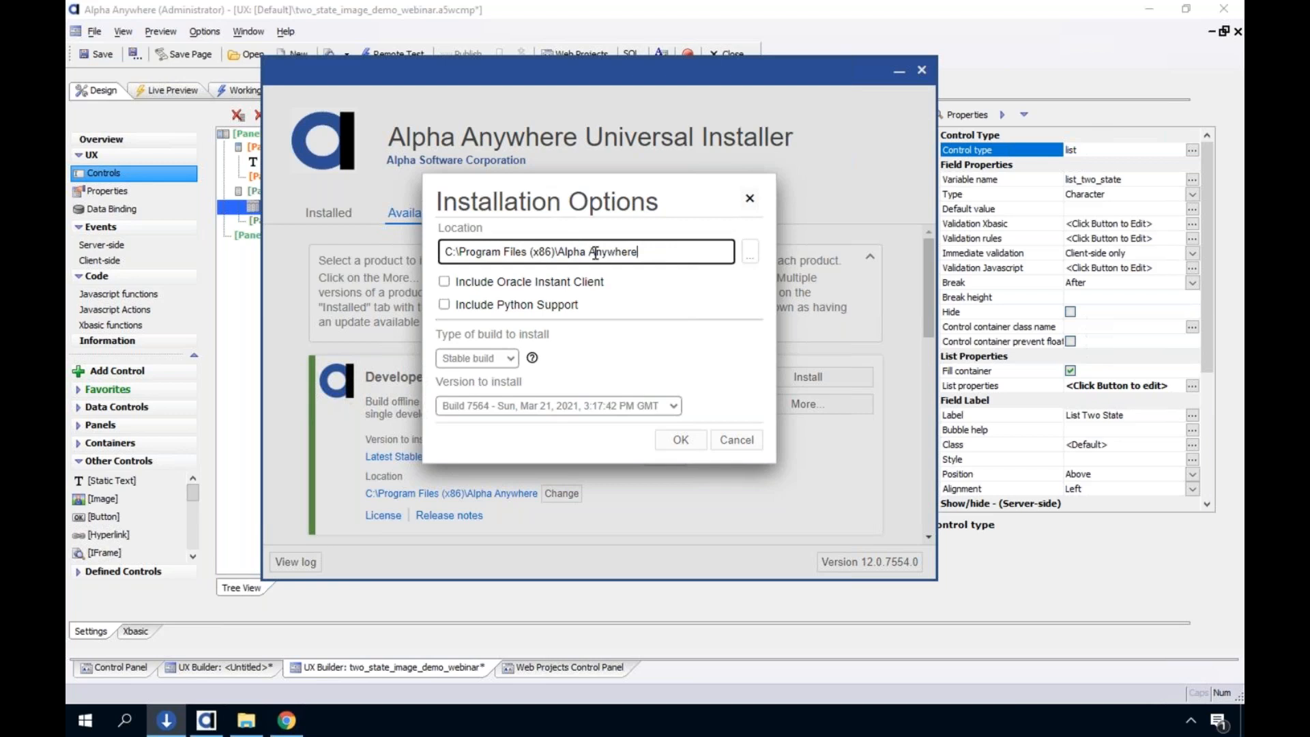
pyautogui.click(748, 443)
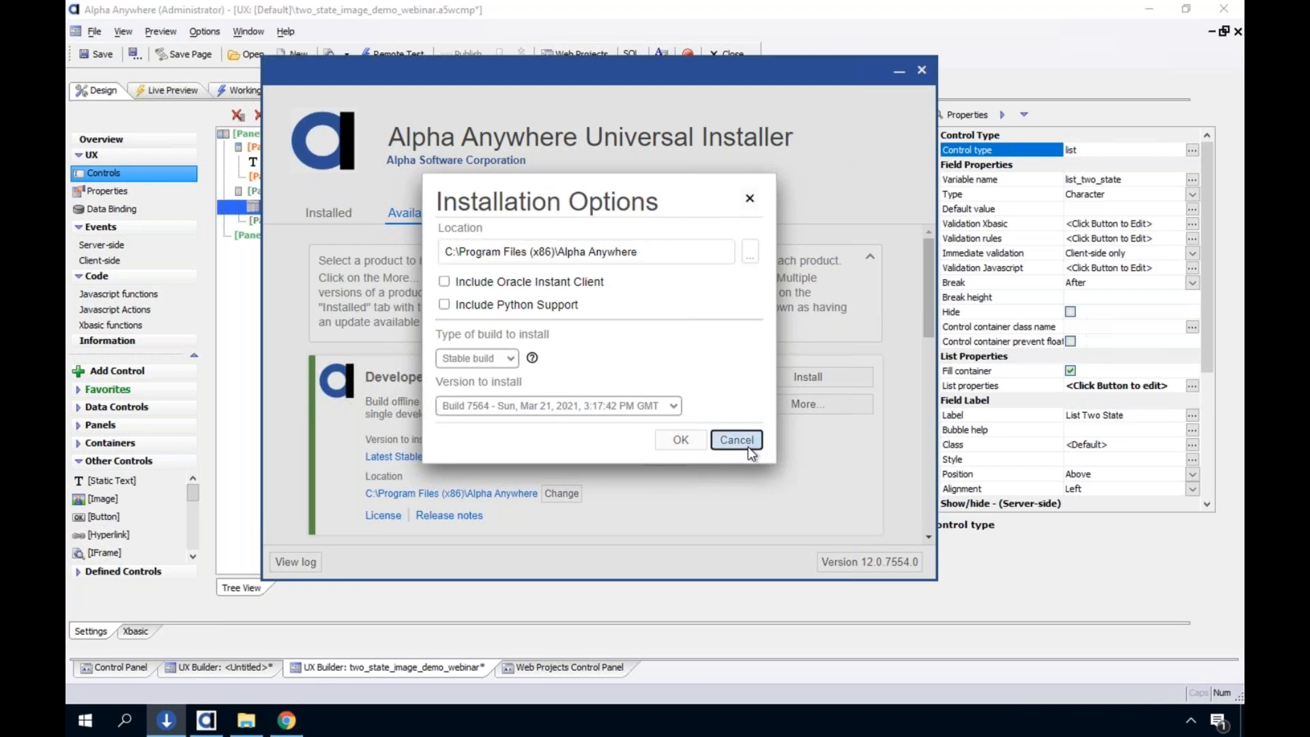
# Review the Application Server's installation options and location path, cancel them, and close the Universal Installer
pyautogui.scroll(-5, 743, 447)
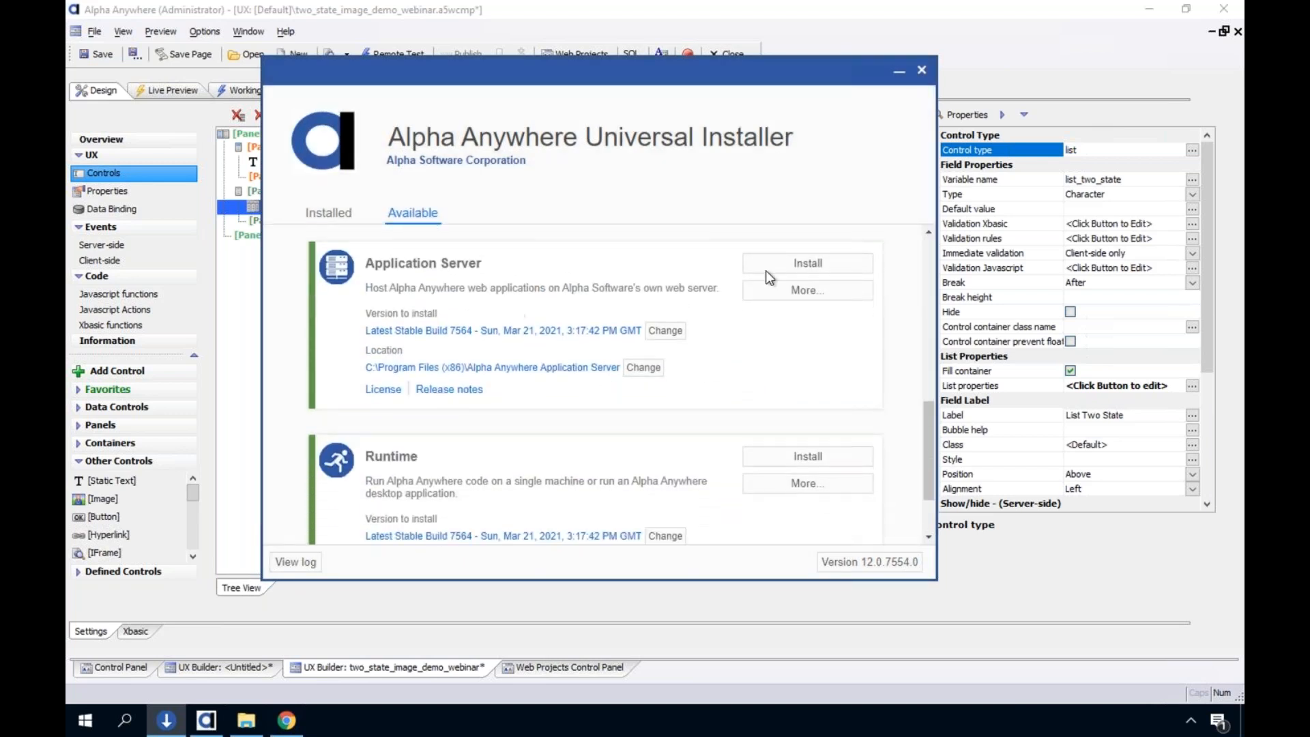
pyautogui.click(798, 290)
pyautogui.click(767, 314)
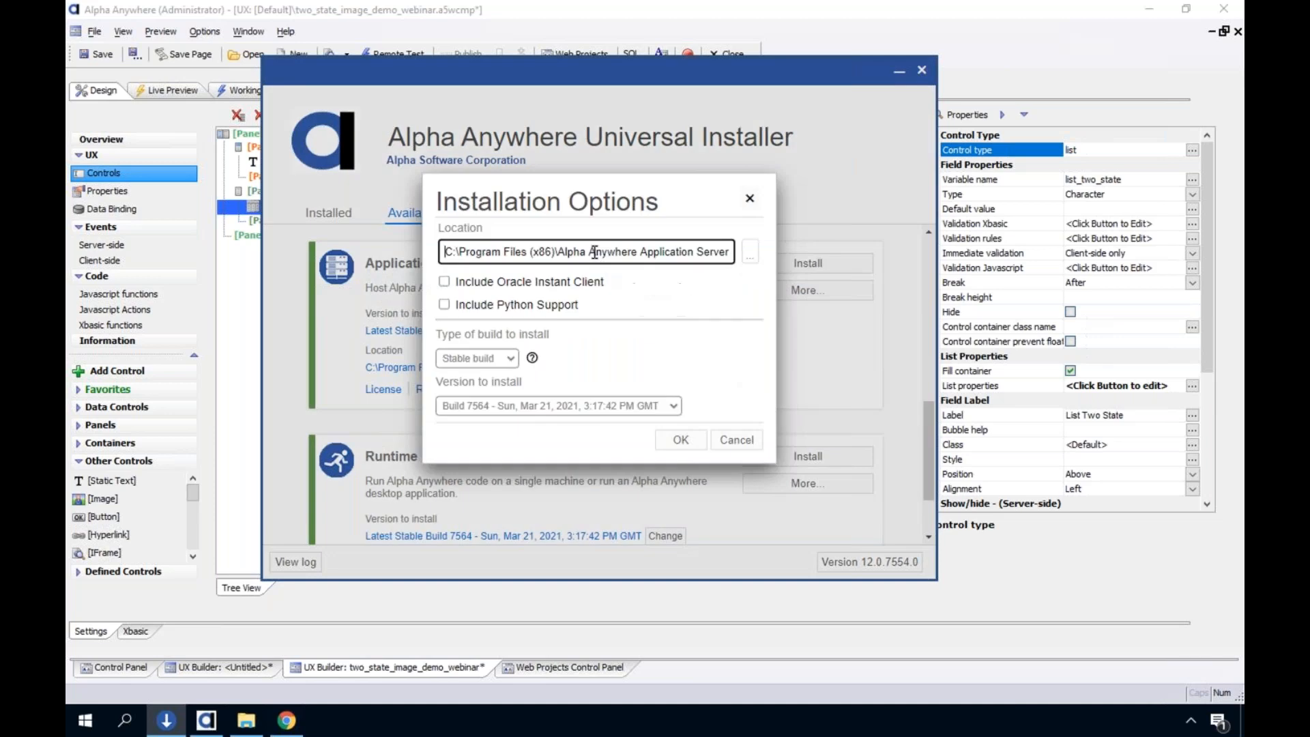
pyautogui.moveTo(452, 252); pyautogui.dragTo(719, 251)
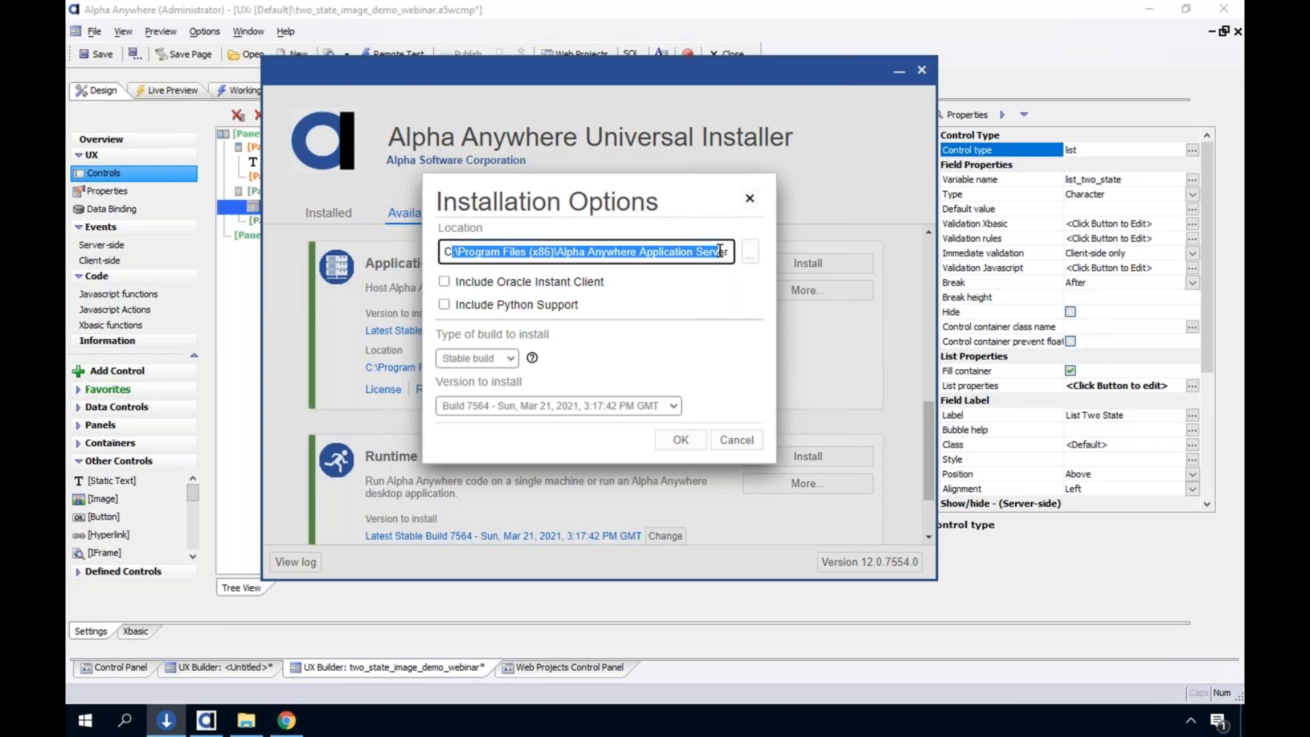
pyautogui.click(737, 440)
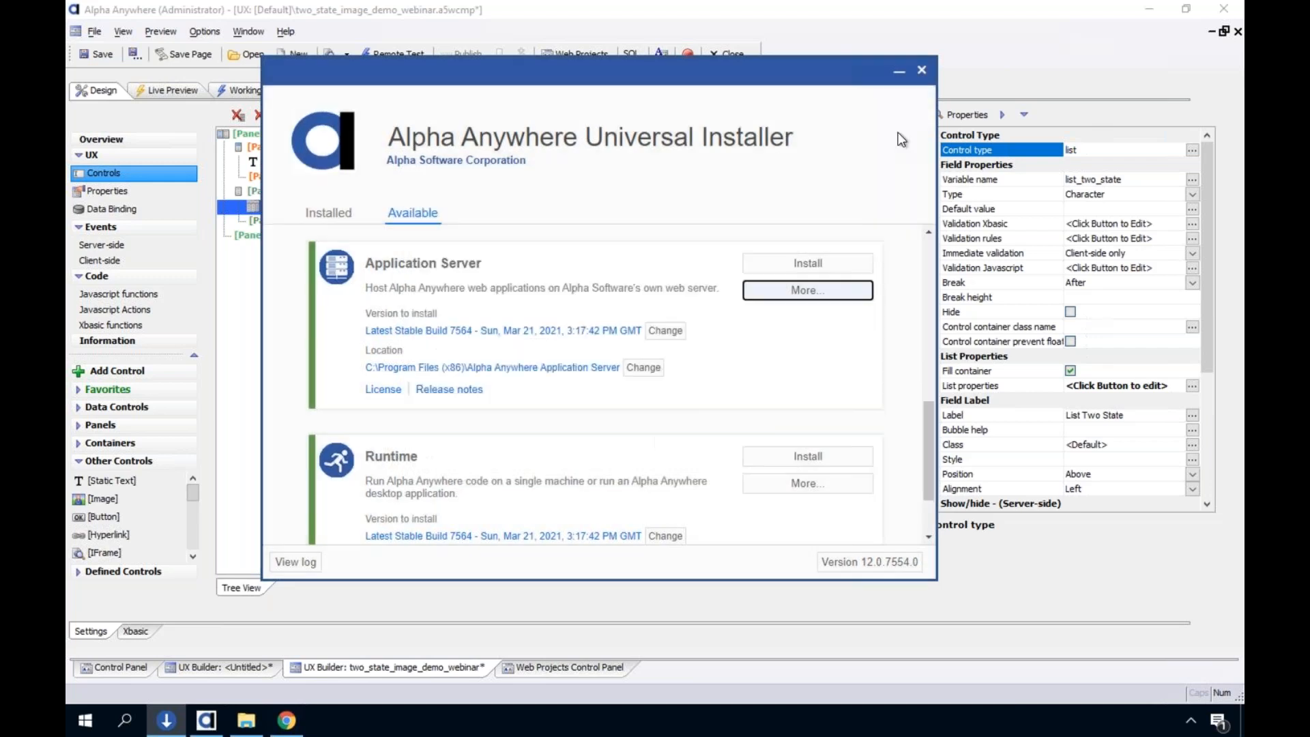
pyautogui.click(922, 71)
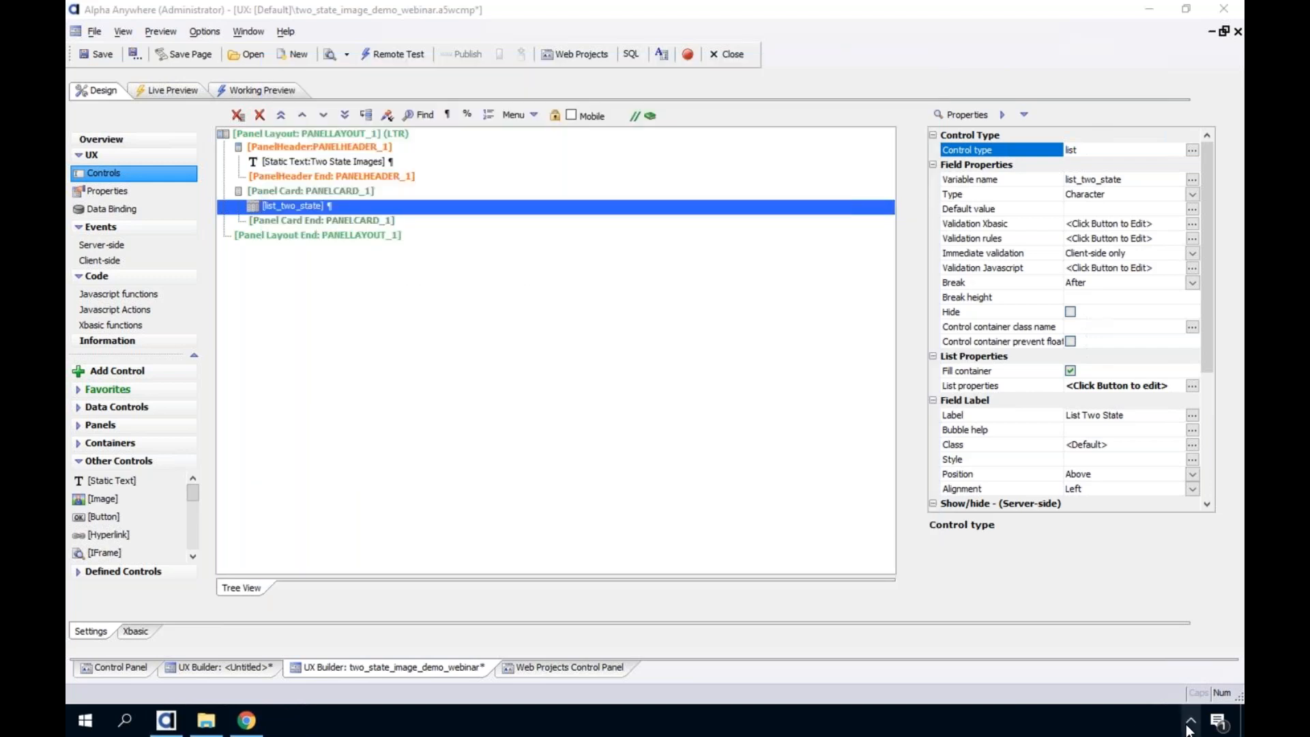
pyautogui.click(1191, 721)
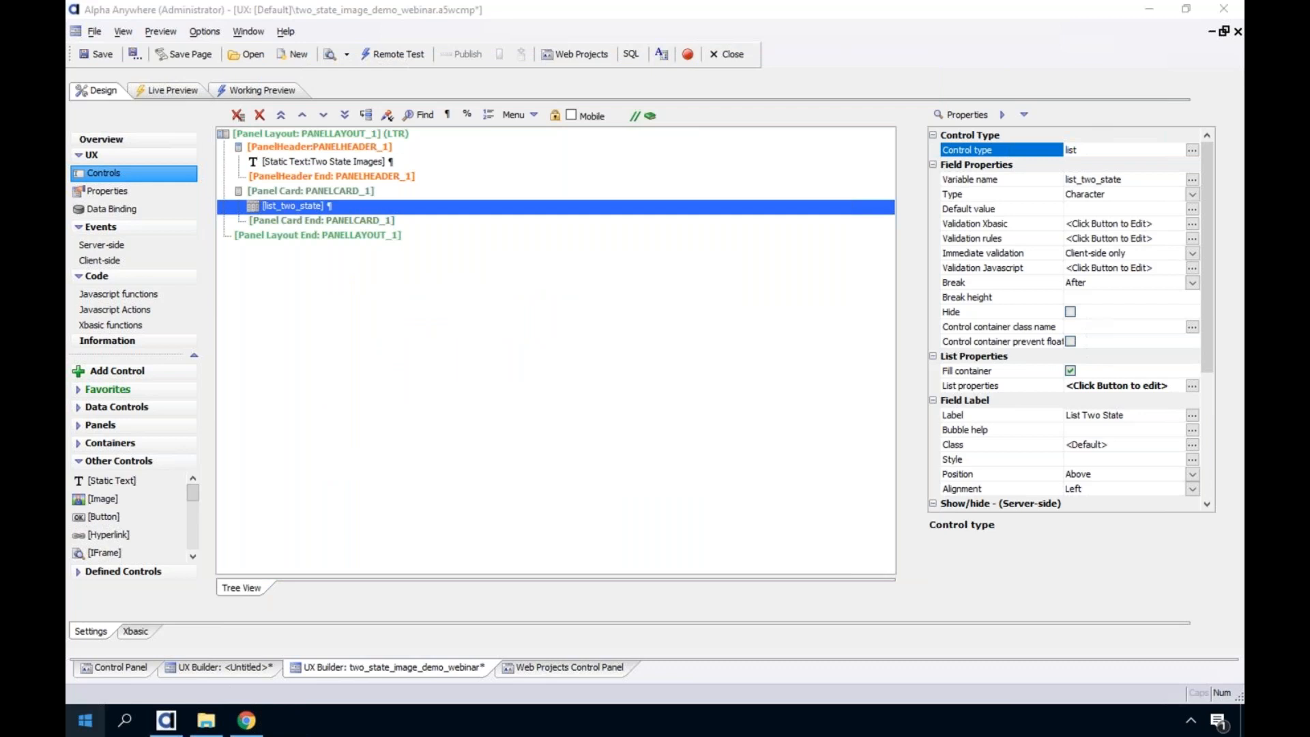
pyautogui.click(84, 723)
pyautogui.write('alw')
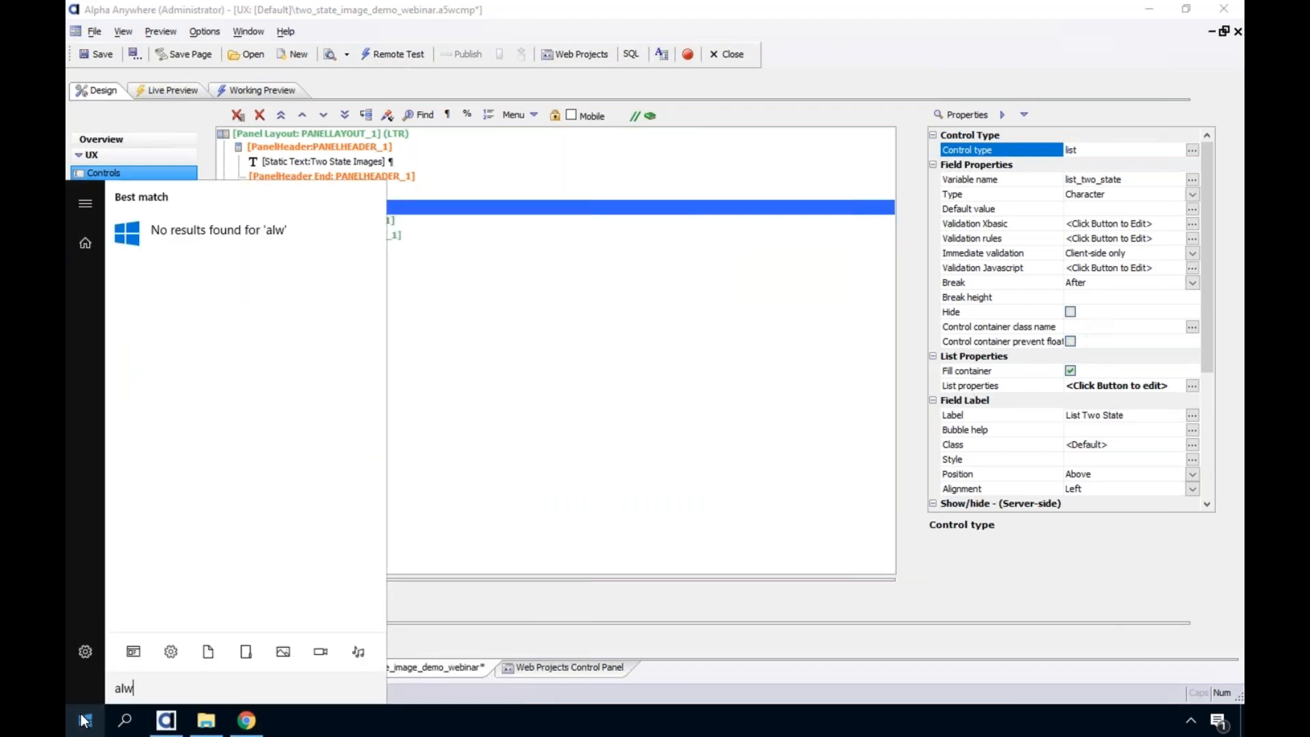
pyautogui.press('BackSpace')
pyautogui.press('BackSpace')
pyautogui.press('BackSpace')
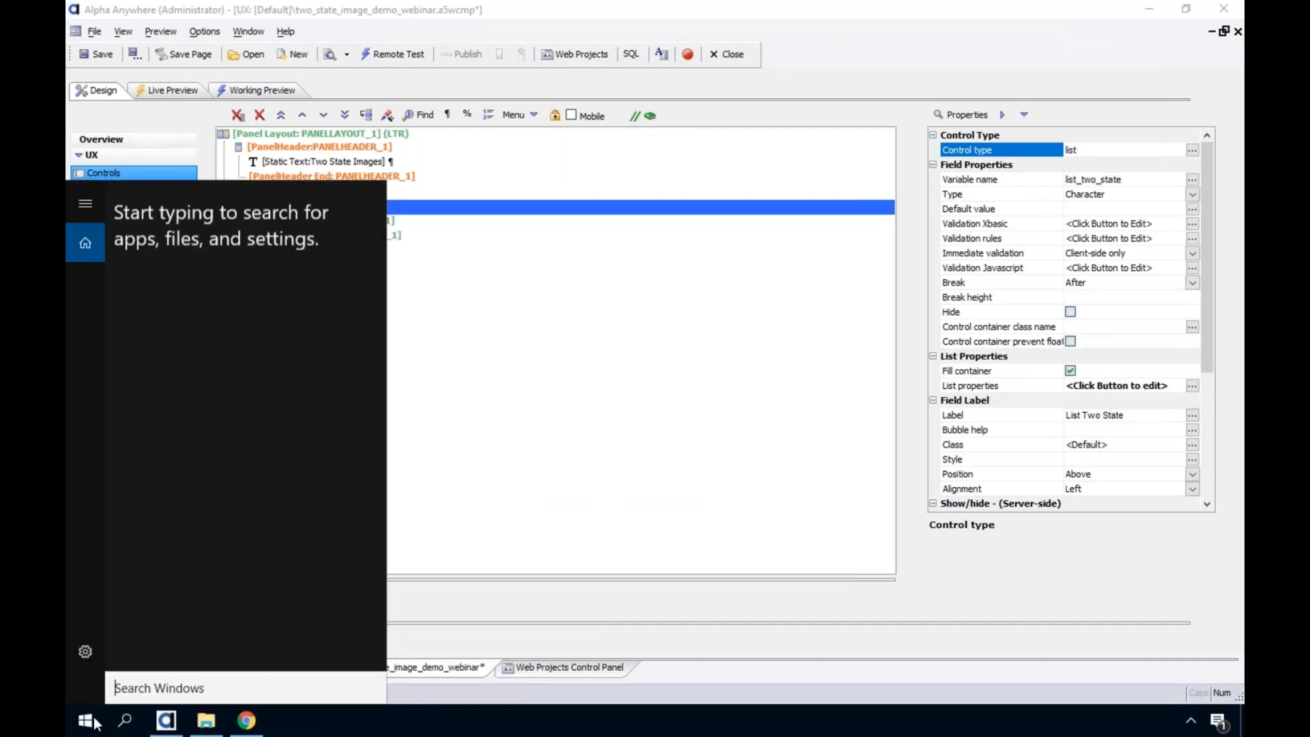
pyautogui.click(84, 721)
# Launch the Alpha Anywhere Application Server from its Windows program folder and dismiss its notification
pyautogui.click(84, 721)
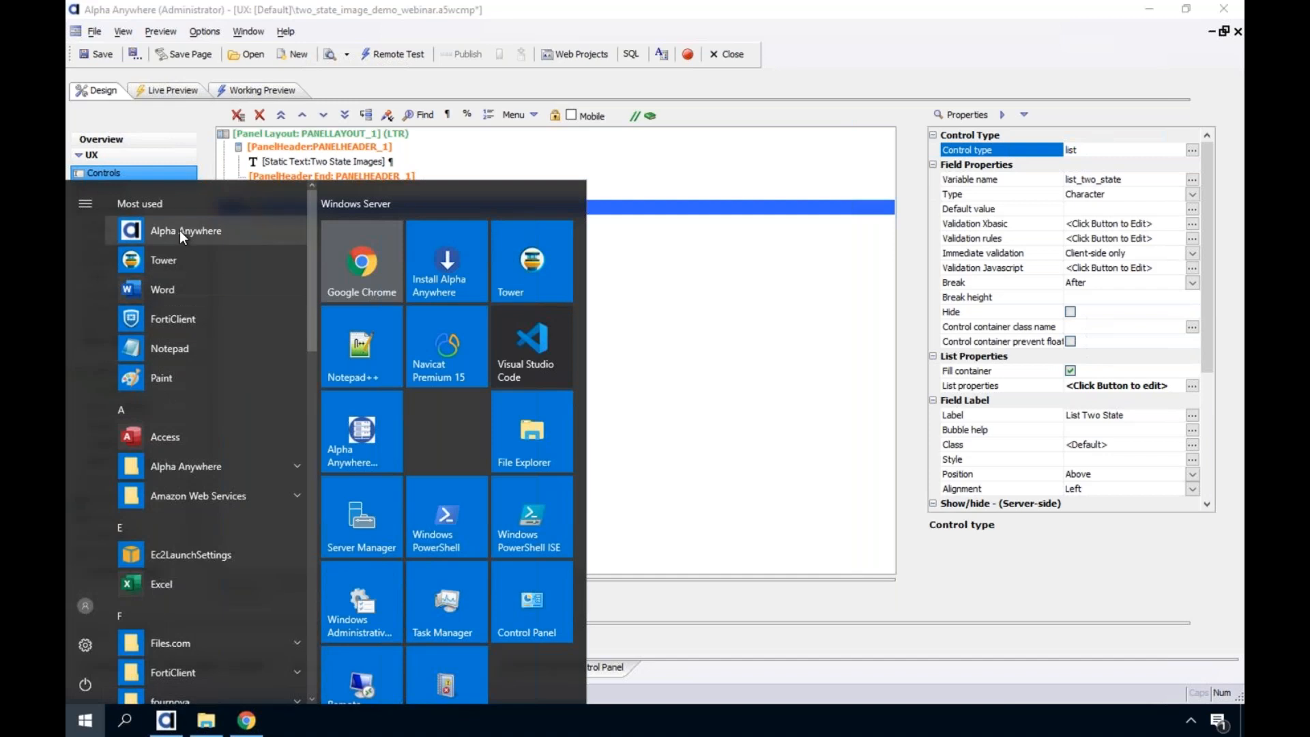
pyautogui.click(213, 471)
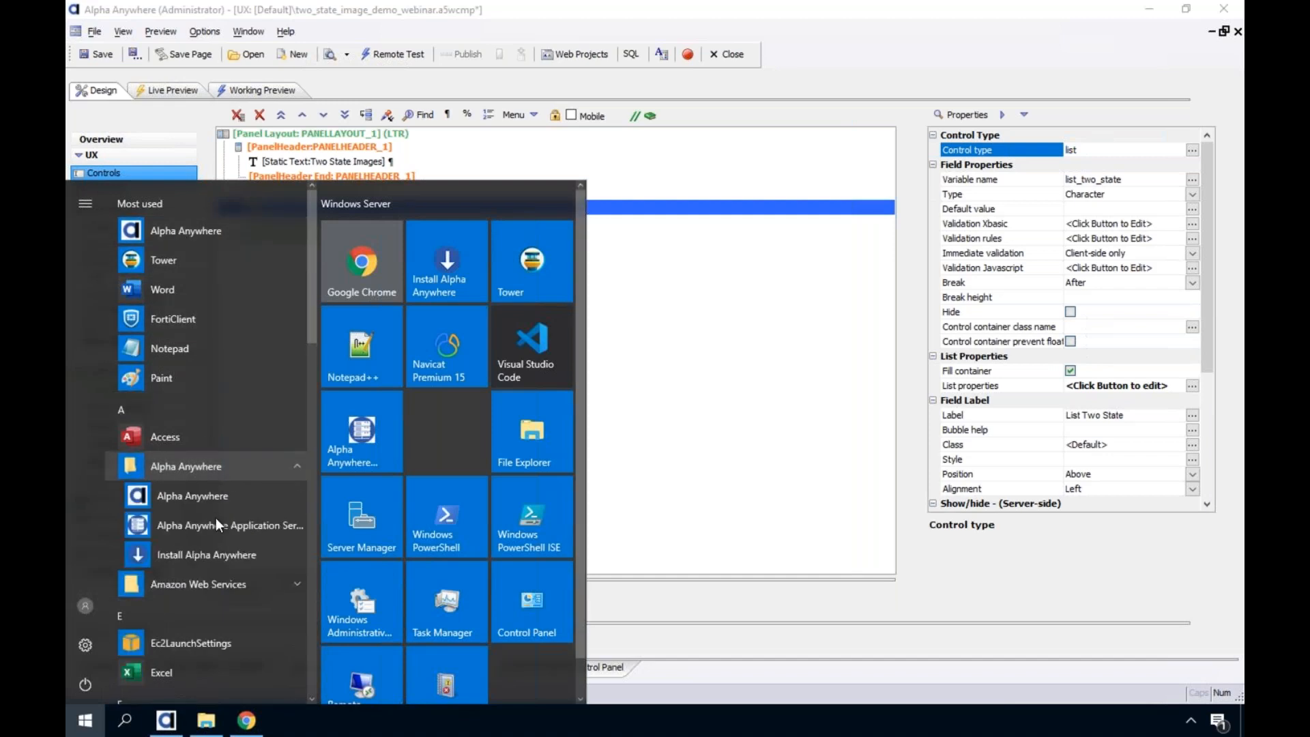
pyautogui.click(215, 525)
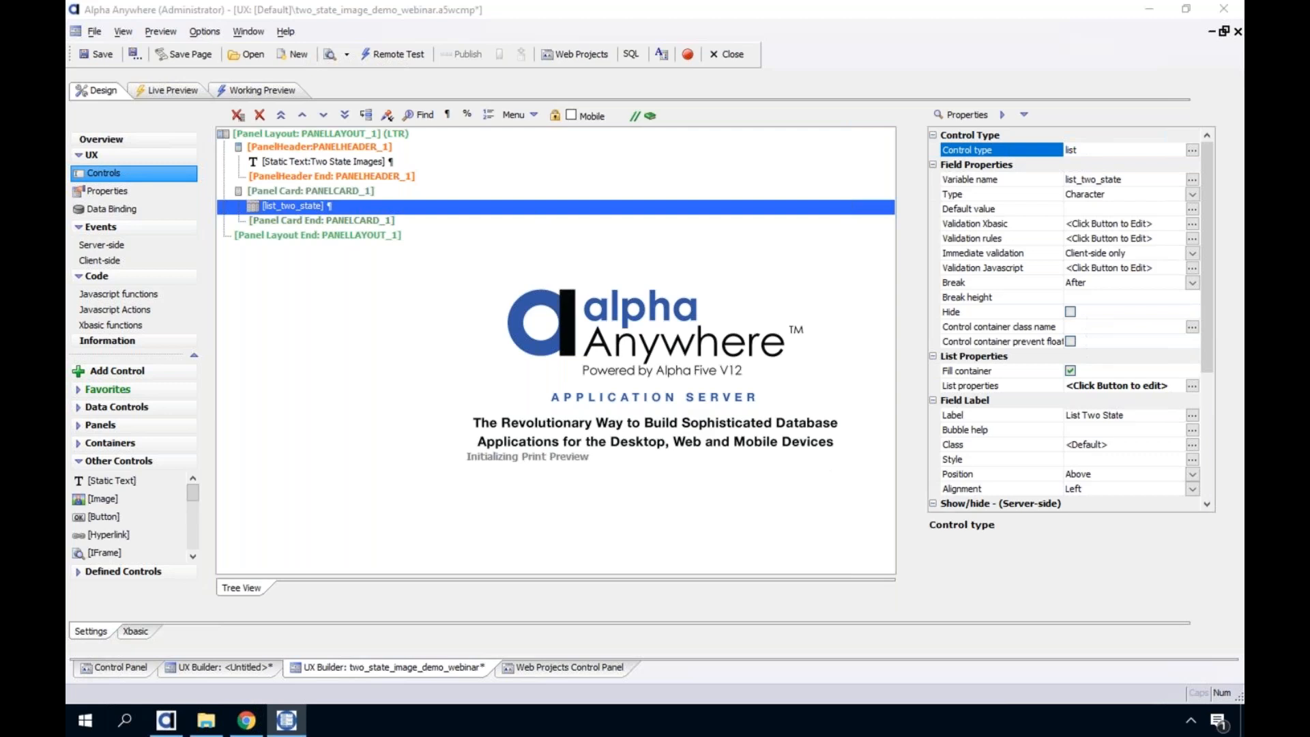
pyautogui.click(837, 449)
pyautogui.click(1175, 722)
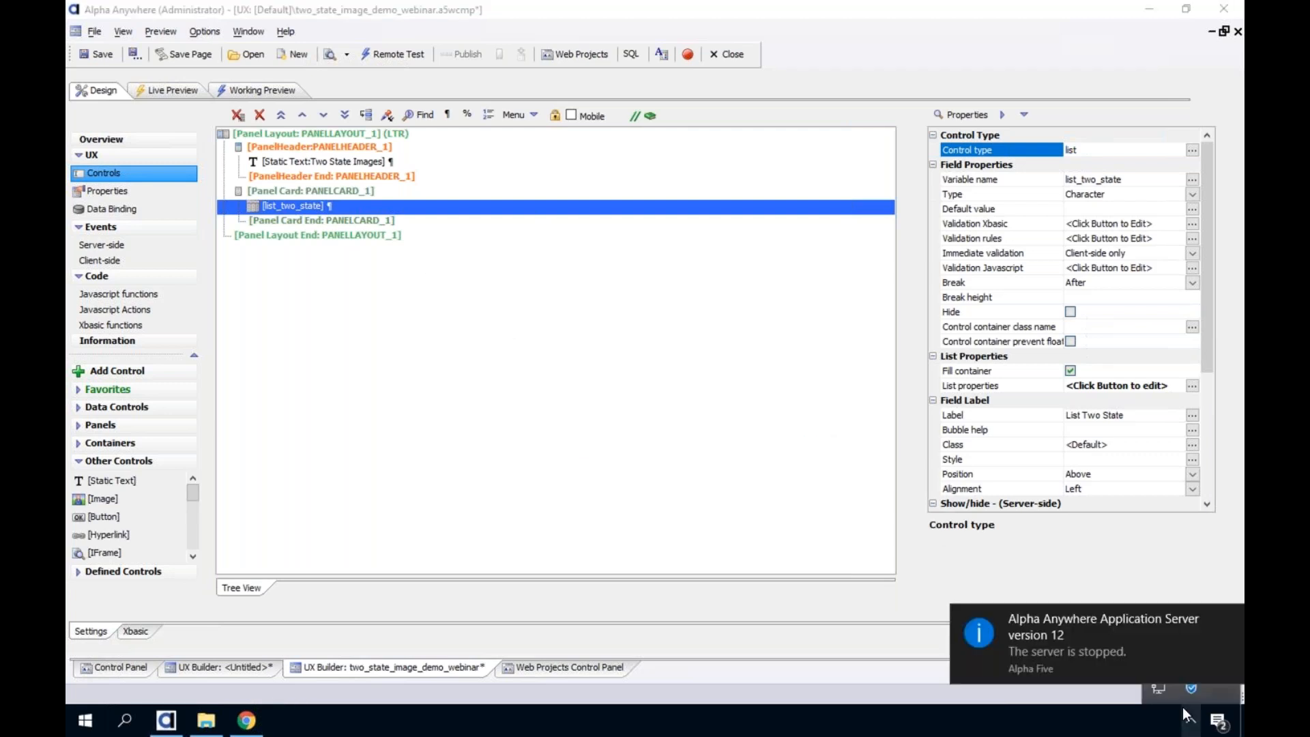
pyautogui.click(1231, 619)
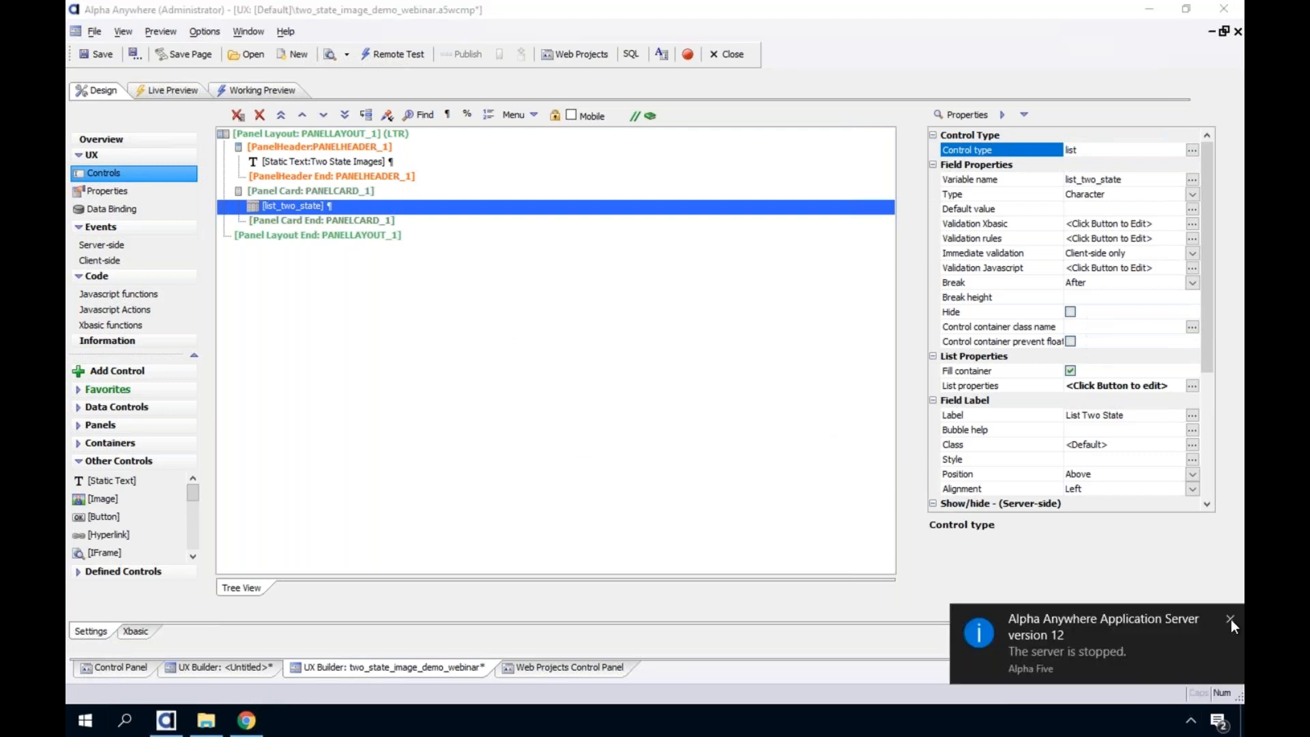
# Open the running Application Server's settings and minimize the Alpha Anywhere and File Explorer windows behind them
pyautogui.click(1191, 720)
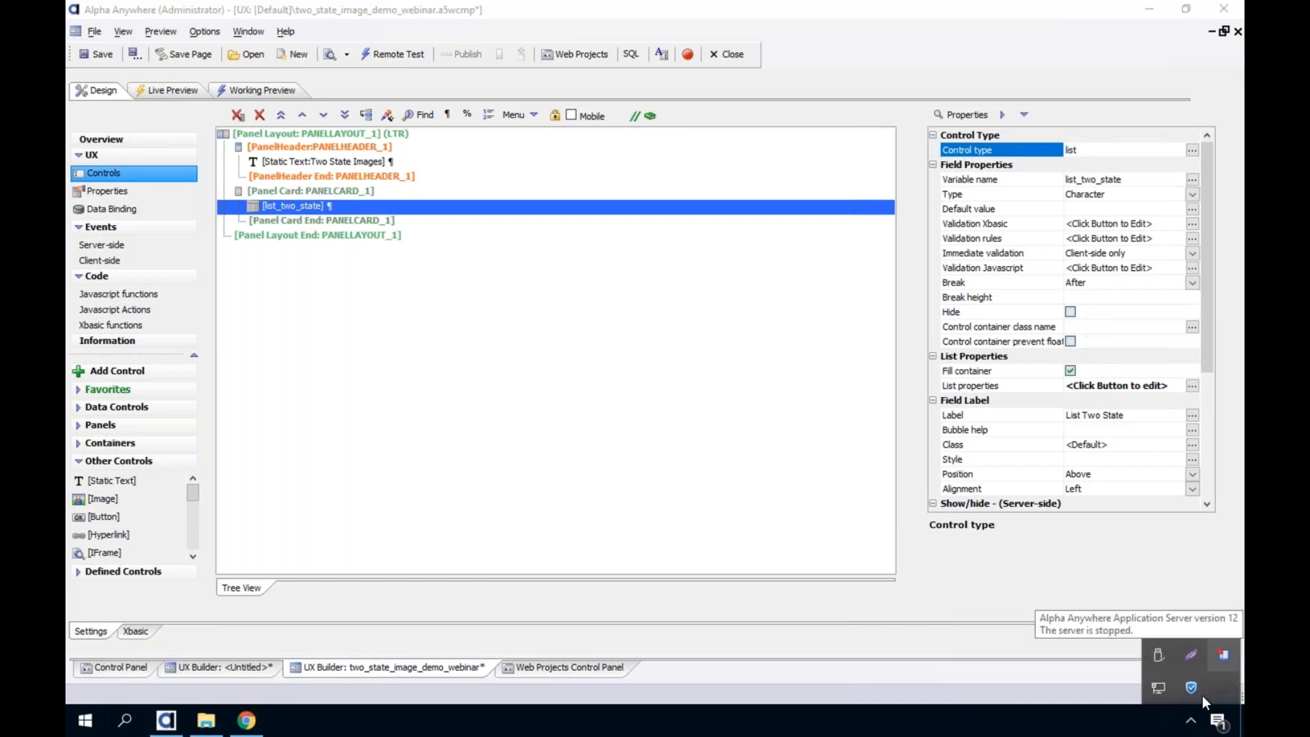
pyautogui.rightClick(1222, 654)
pyautogui.click(1195, 636)
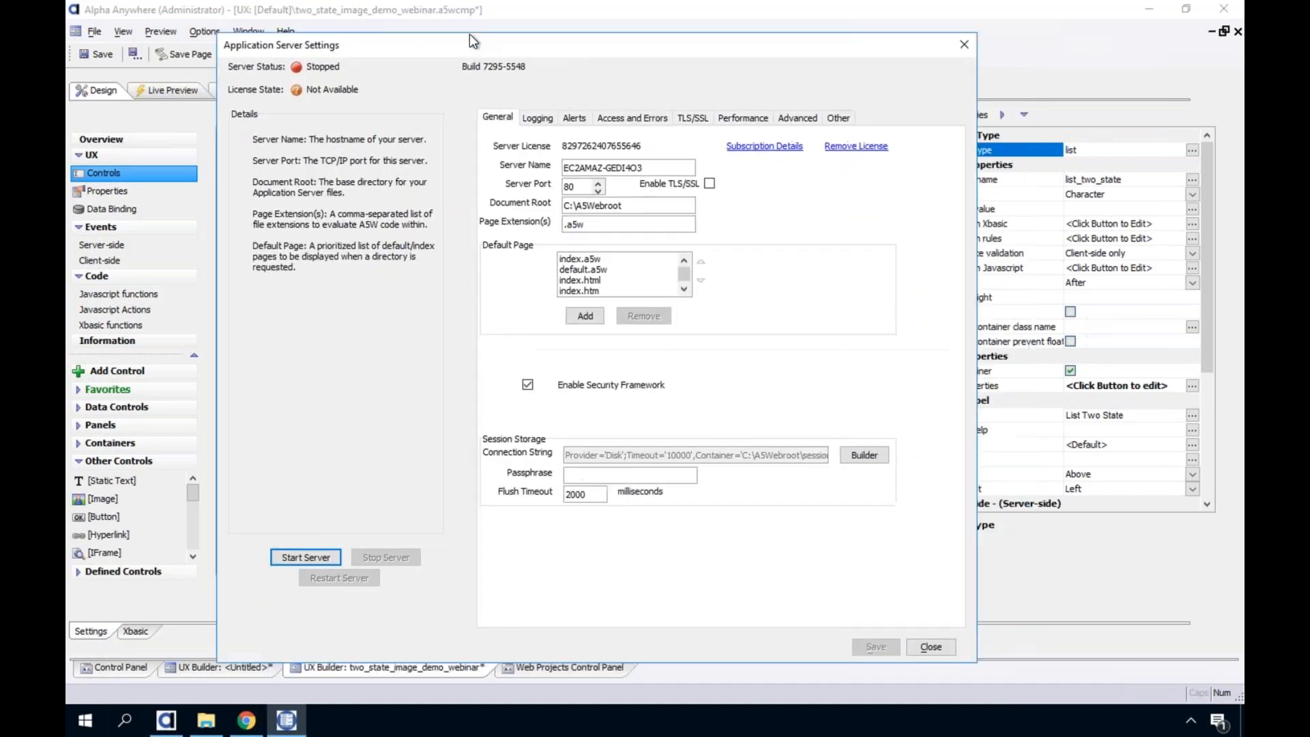
pyautogui.click(1140, 7)
pyautogui.click(1141, 7)
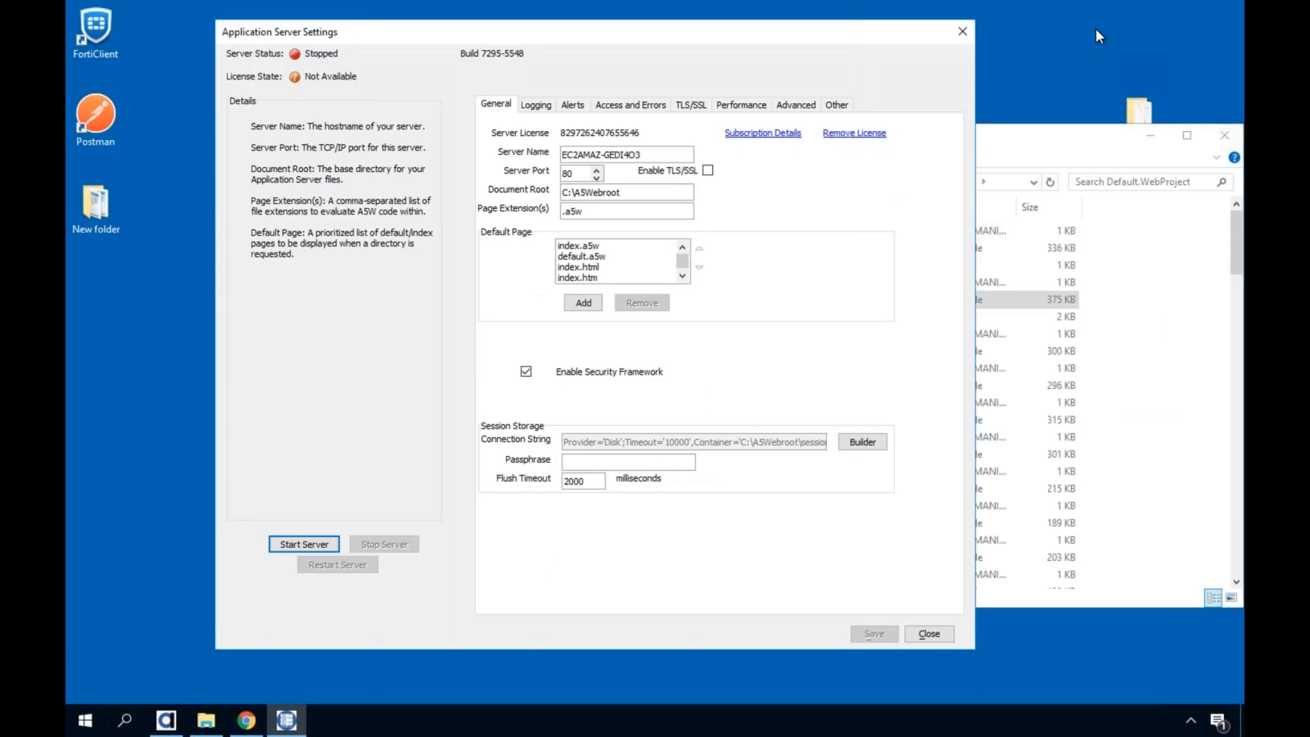
pyautogui.click(1087, 131)
pyautogui.click(1150, 135)
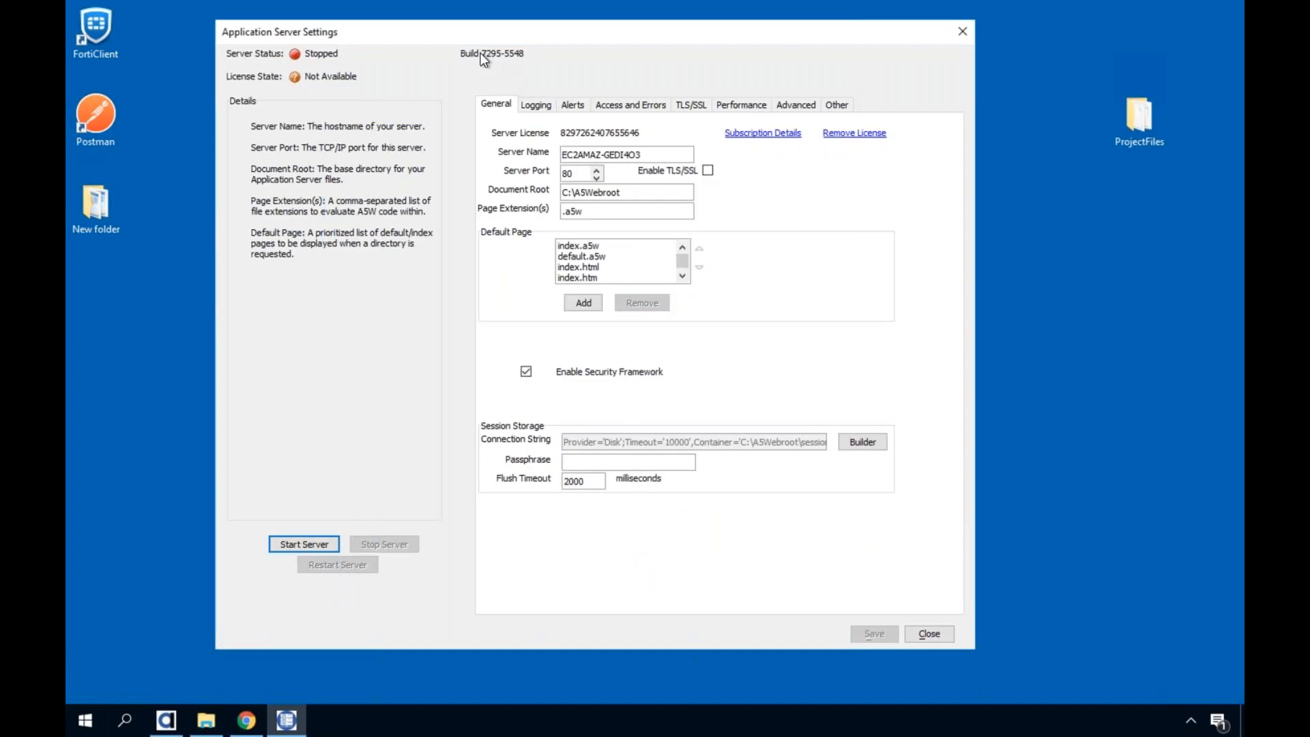
# Look over the Logging, Alerts, and Access and Errors settings, returning to the General settings and their server port and default pages
pyautogui.click(536, 107)
pyautogui.click(575, 107)
pyautogui.click(629, 106)
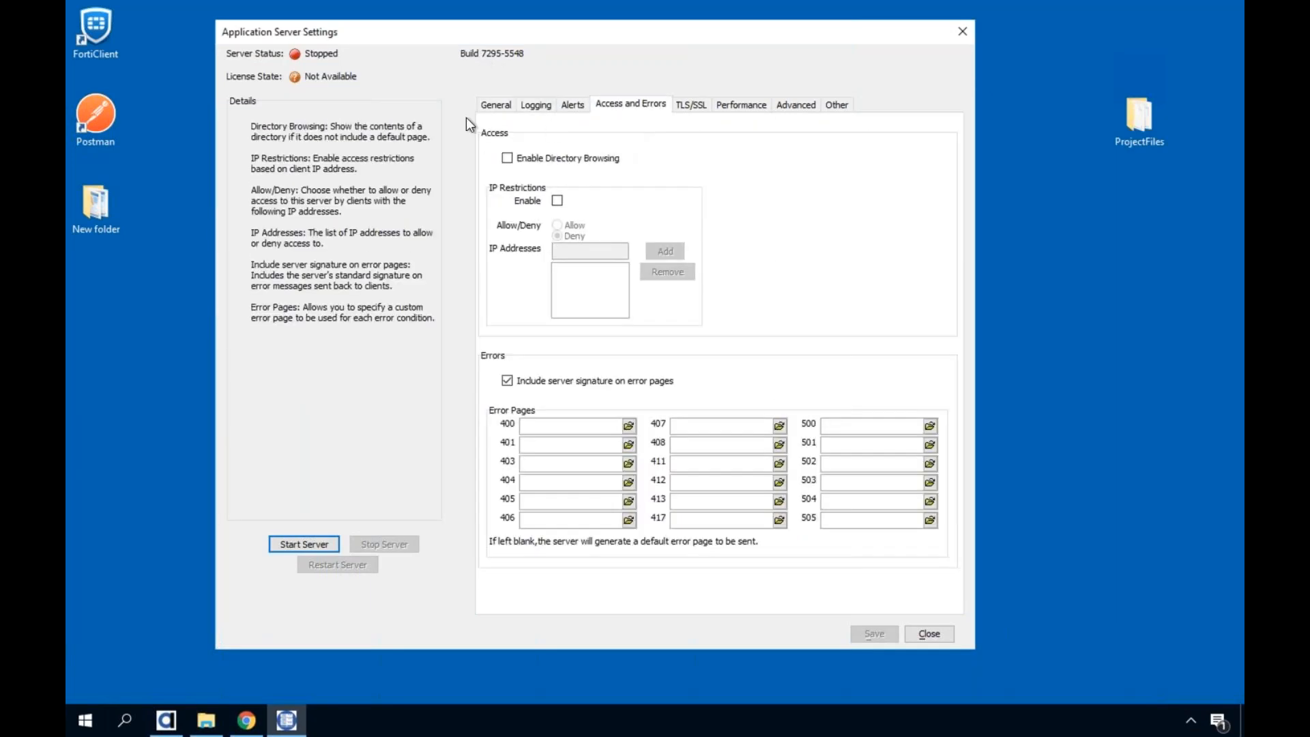
pyautogui.click(496, 105)
pyautogui.click(581, 173)
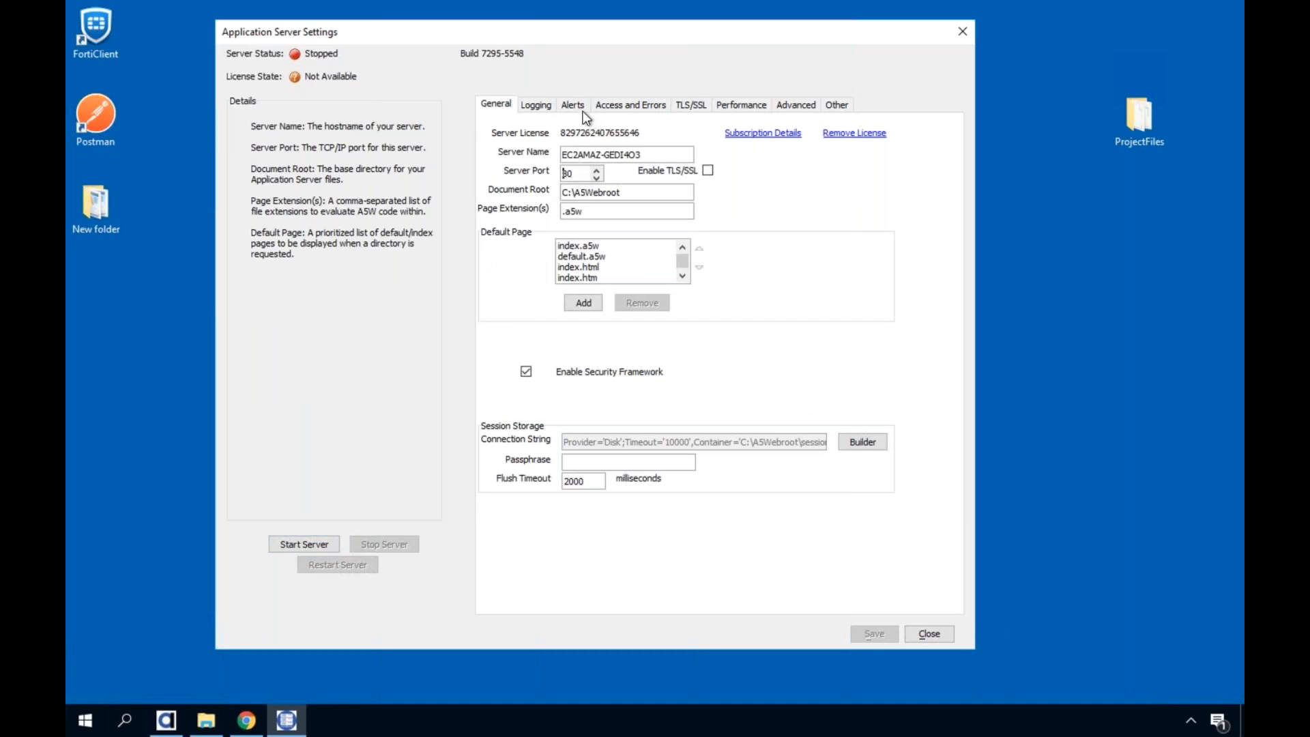
pyautogui.click(536, 104)
pyautogui.click(626, 107)
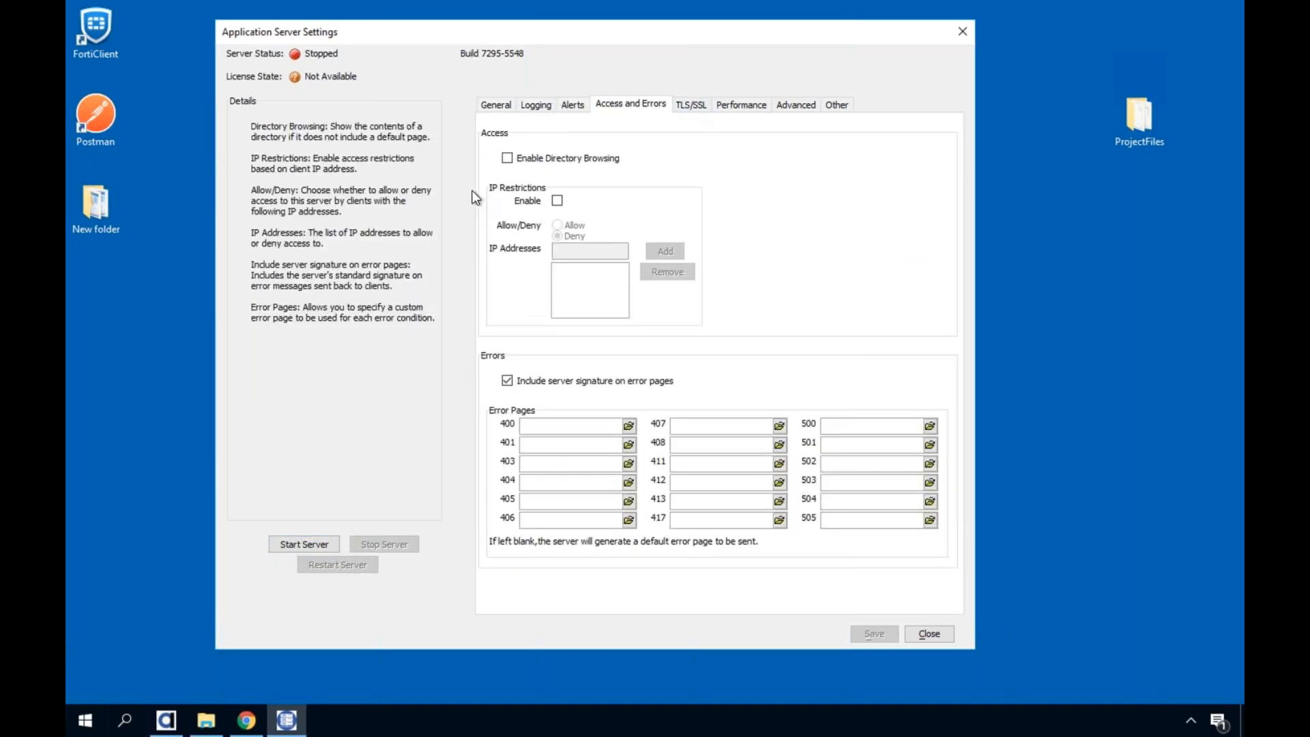
pyautogui.click(494, 108)
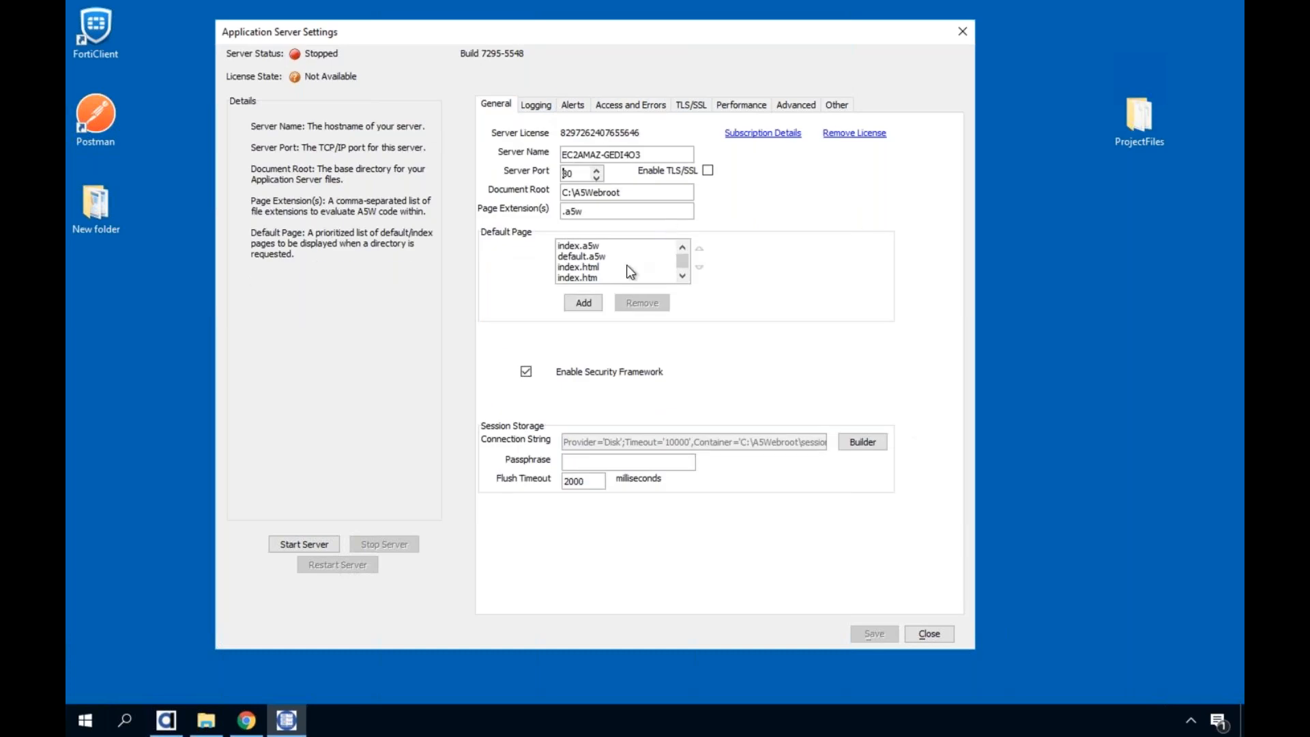
# Review the server's Logging, Alerts, Performance, Advanced and Other settings in turn
pyautogui.click(545, 108)
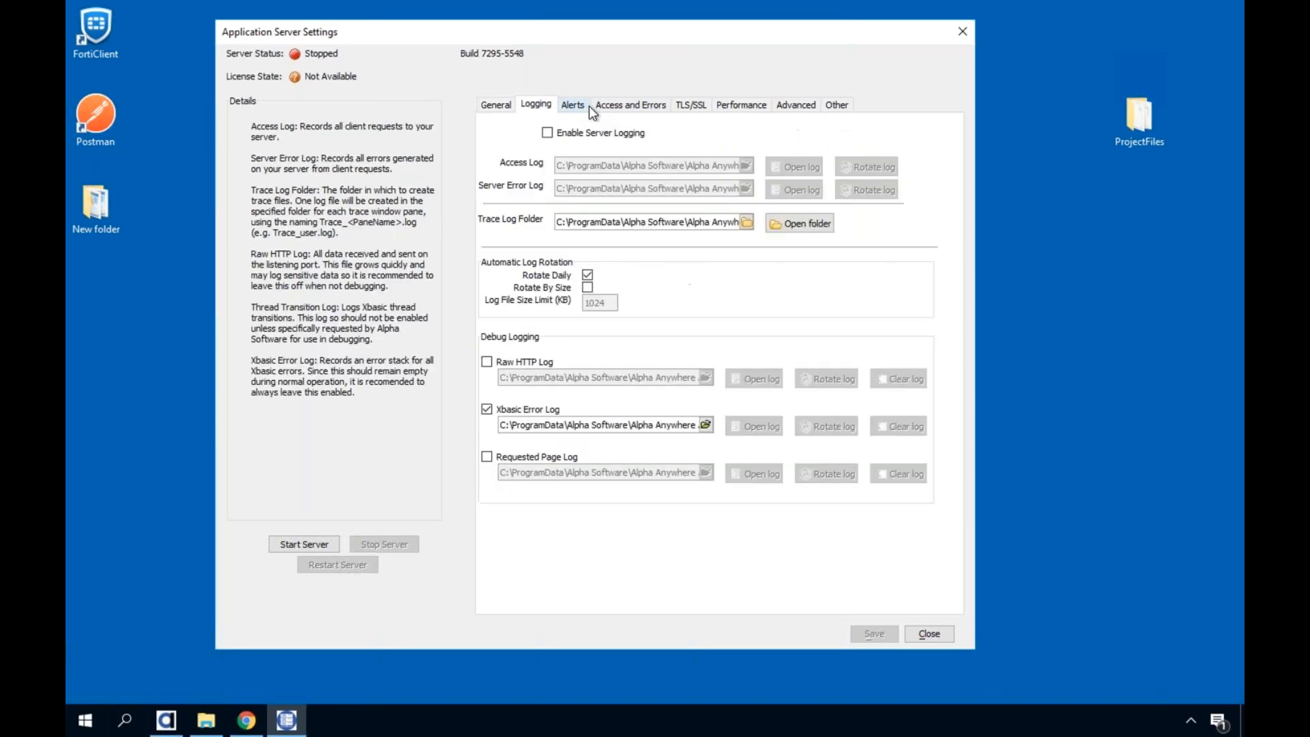
pyautogui.click(573, 105)
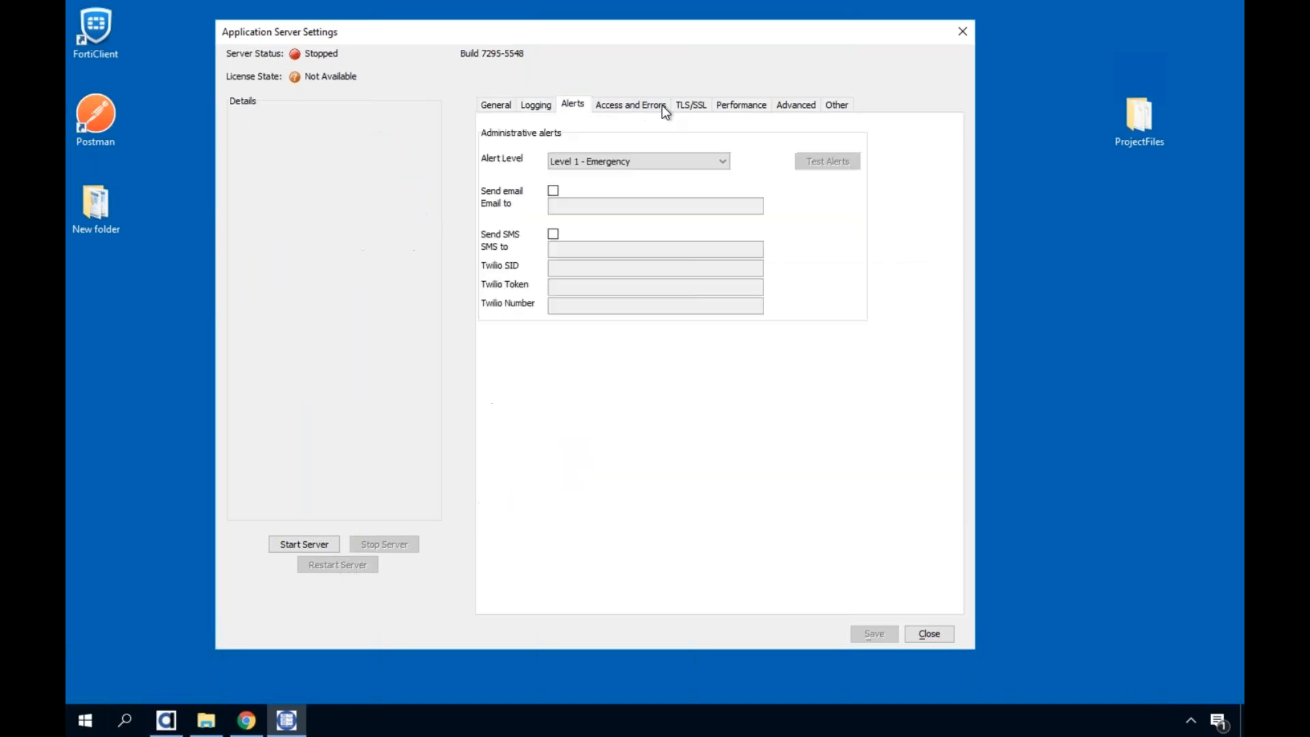
pyautogui.click(743, 104)
pyautogui.click(798, 107)
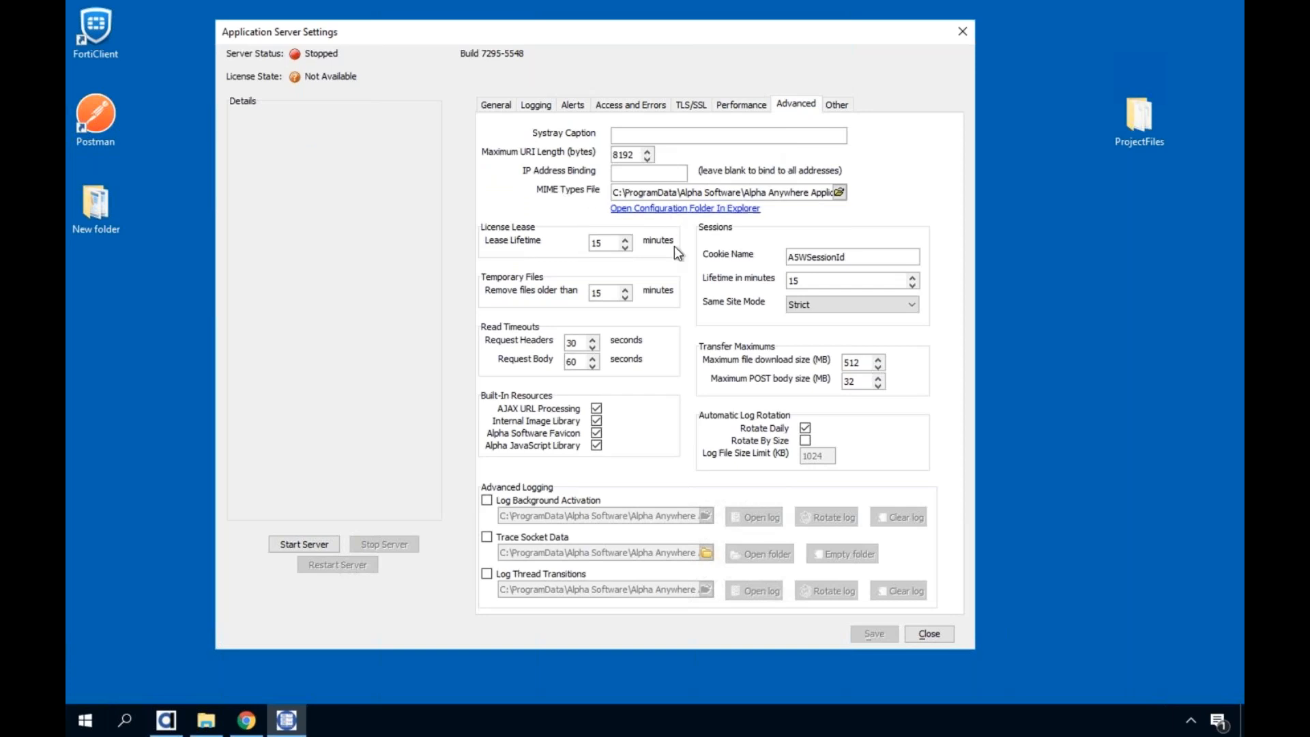
pyautogui.click(836, 106)
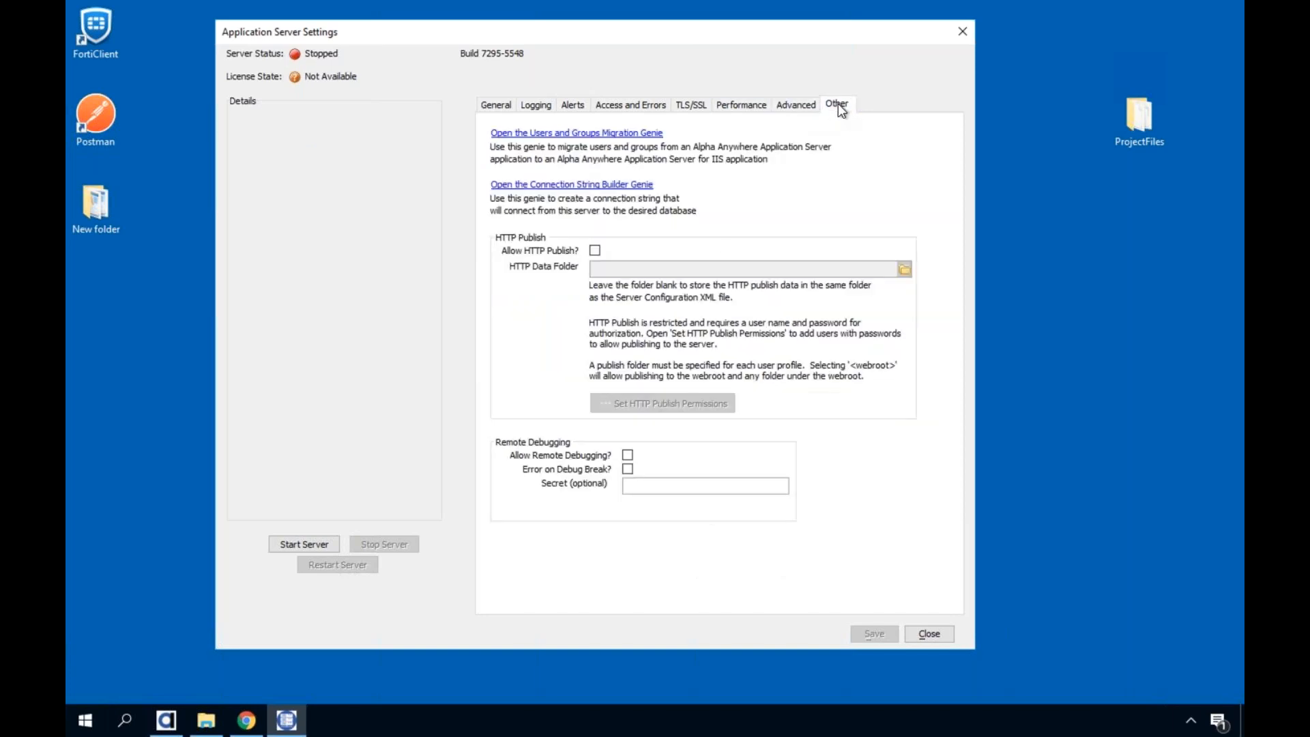
# Go back through the Advanced, TLS/SSL, Access and Errors, Alerts and Logging settings to the General session storage options
pyautogui.click(799, 105)
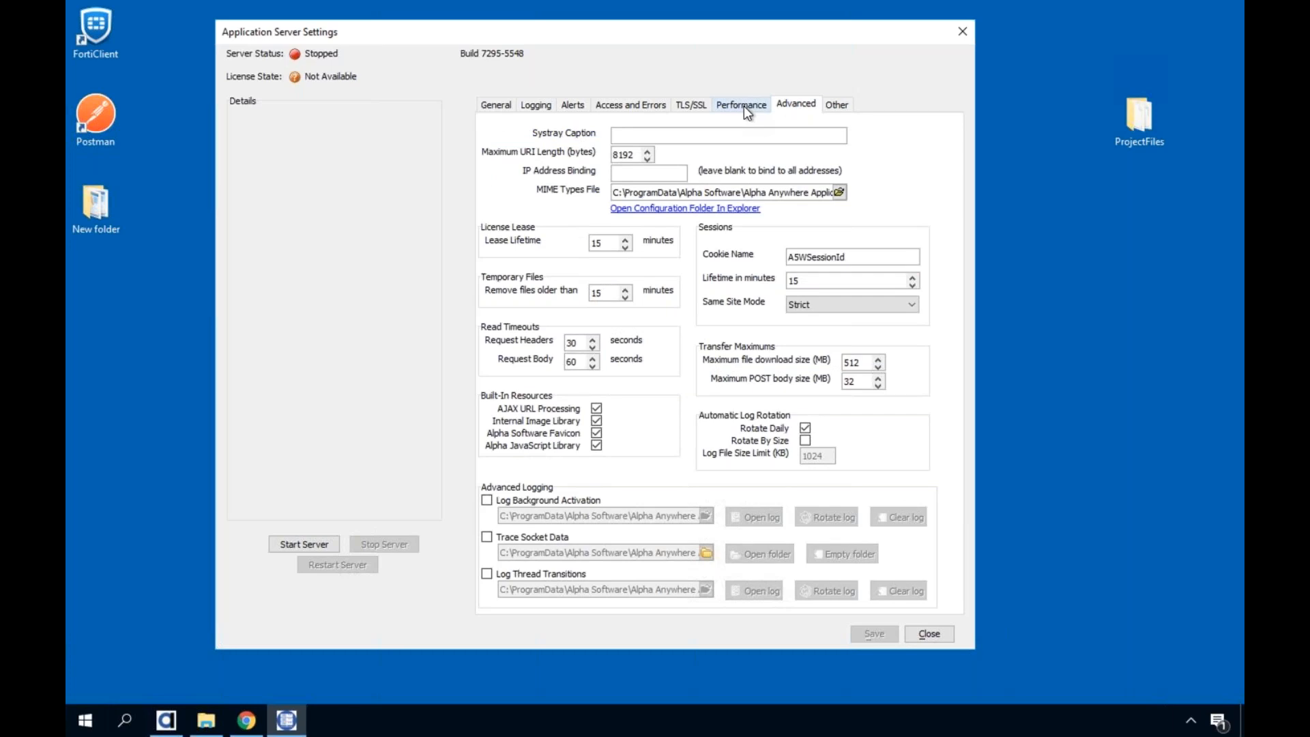
pyautogui.click(684, 108)
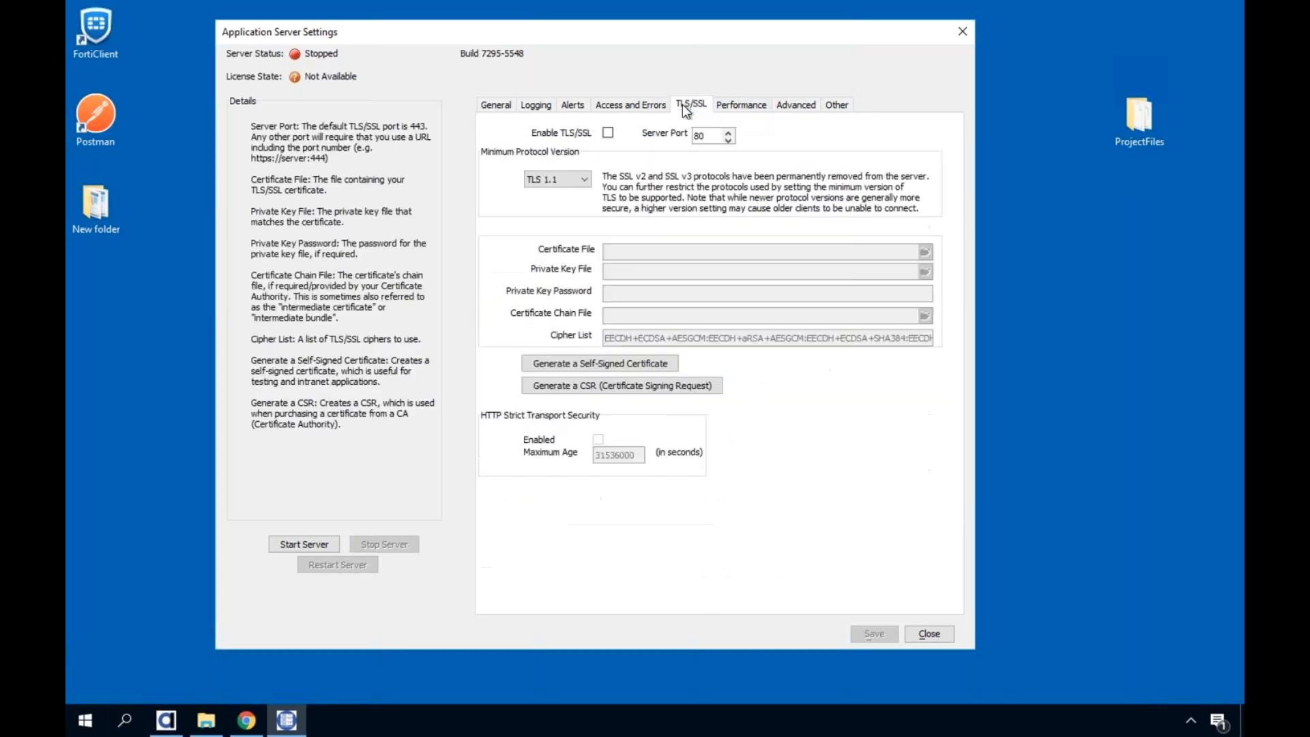
pyautogui.click(646, 105)
pyautogui.click(561, 105)
pyautogui.click(536, 106)
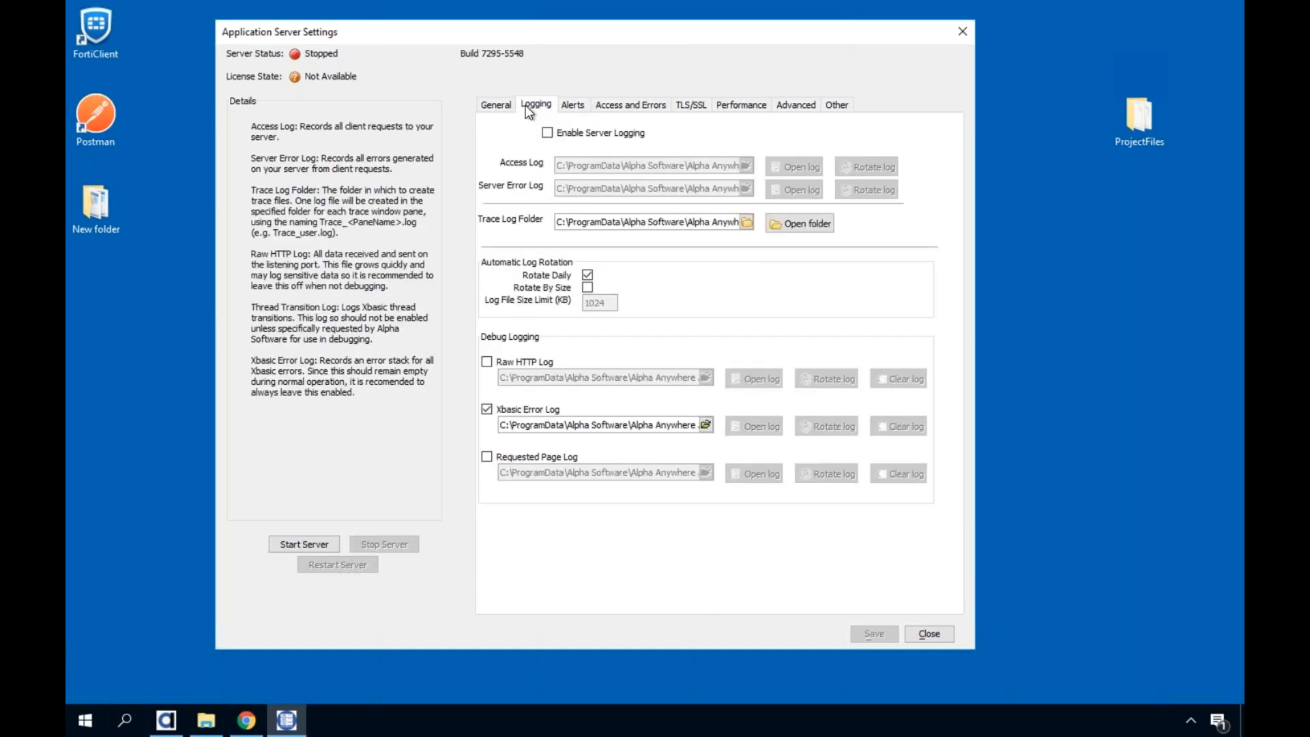
pyautogui.click(498, 105)
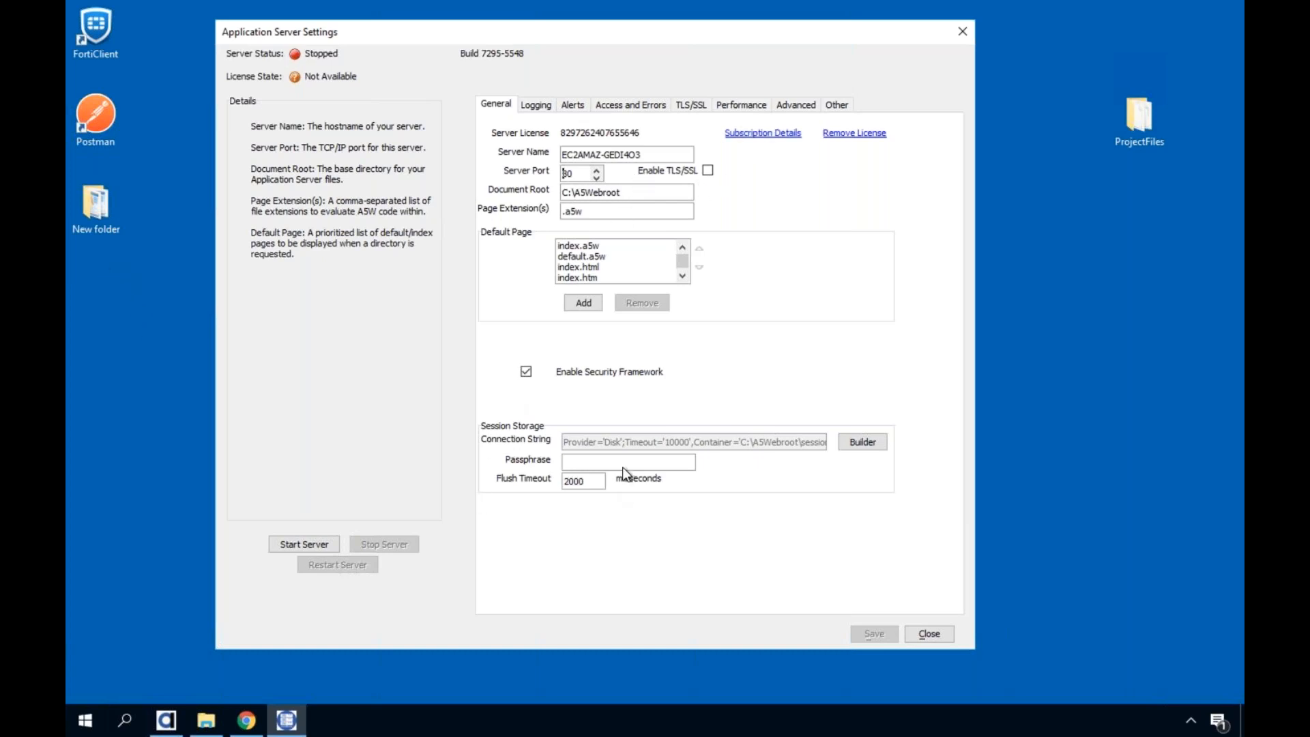
# Examine the log rotation and debug logging options, then the Alerts, Access and Errors, TLS/SSL and Performance settings
pyautogui.click(547, 110)
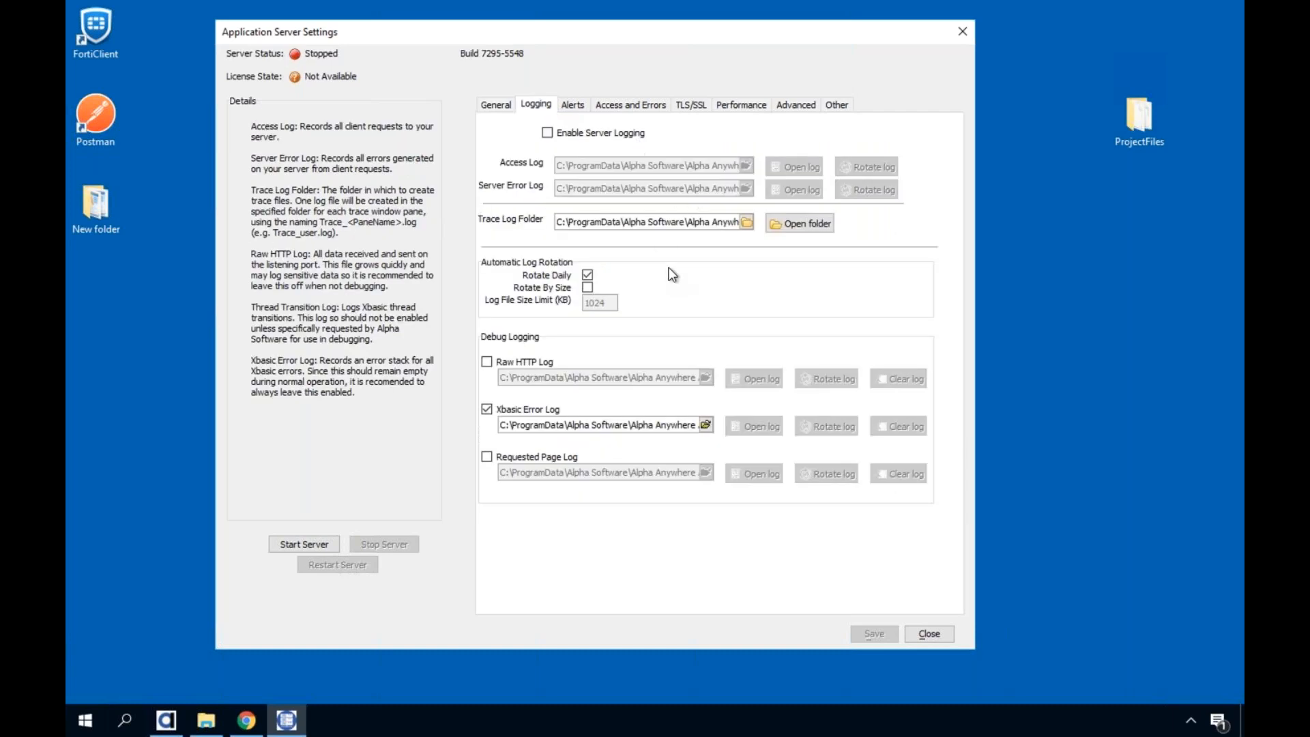
pyautogui.click(581, 105)
pyautogui.click(622, 105)
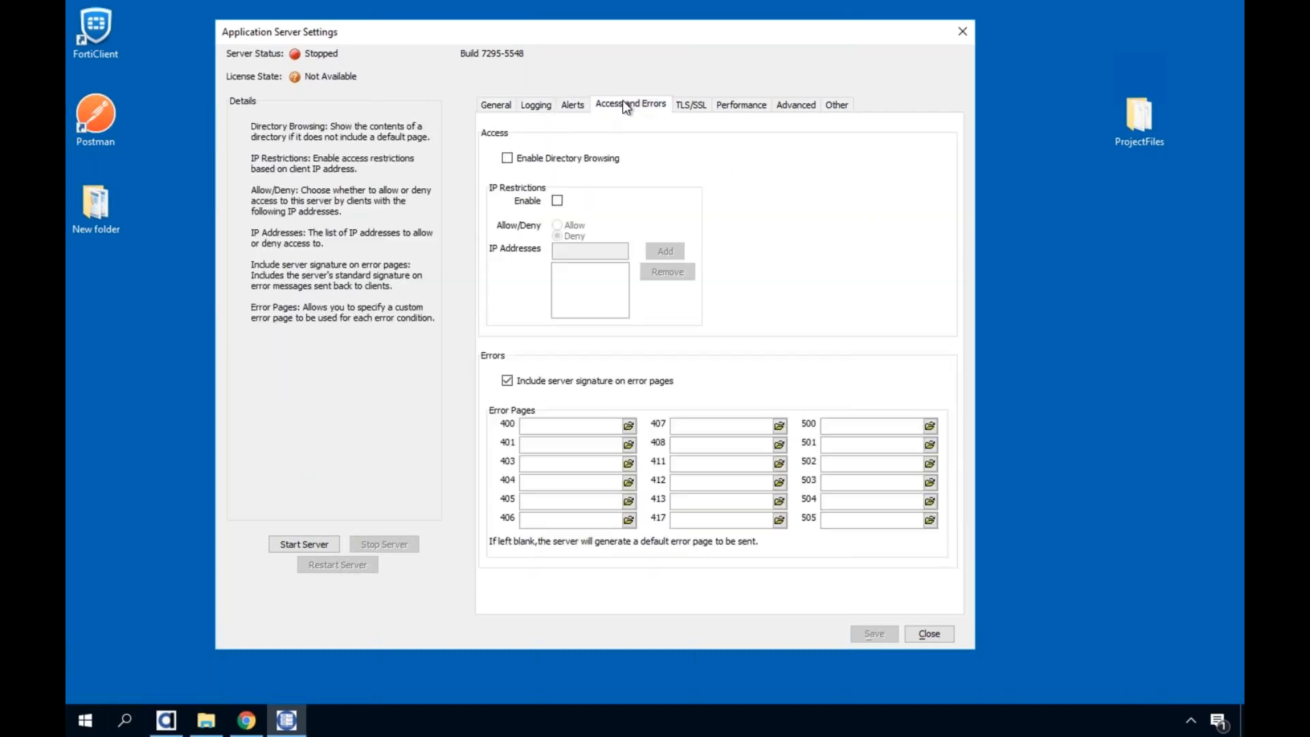
pyautogui.click(730, 105)
pyautogui.click(700, 108)
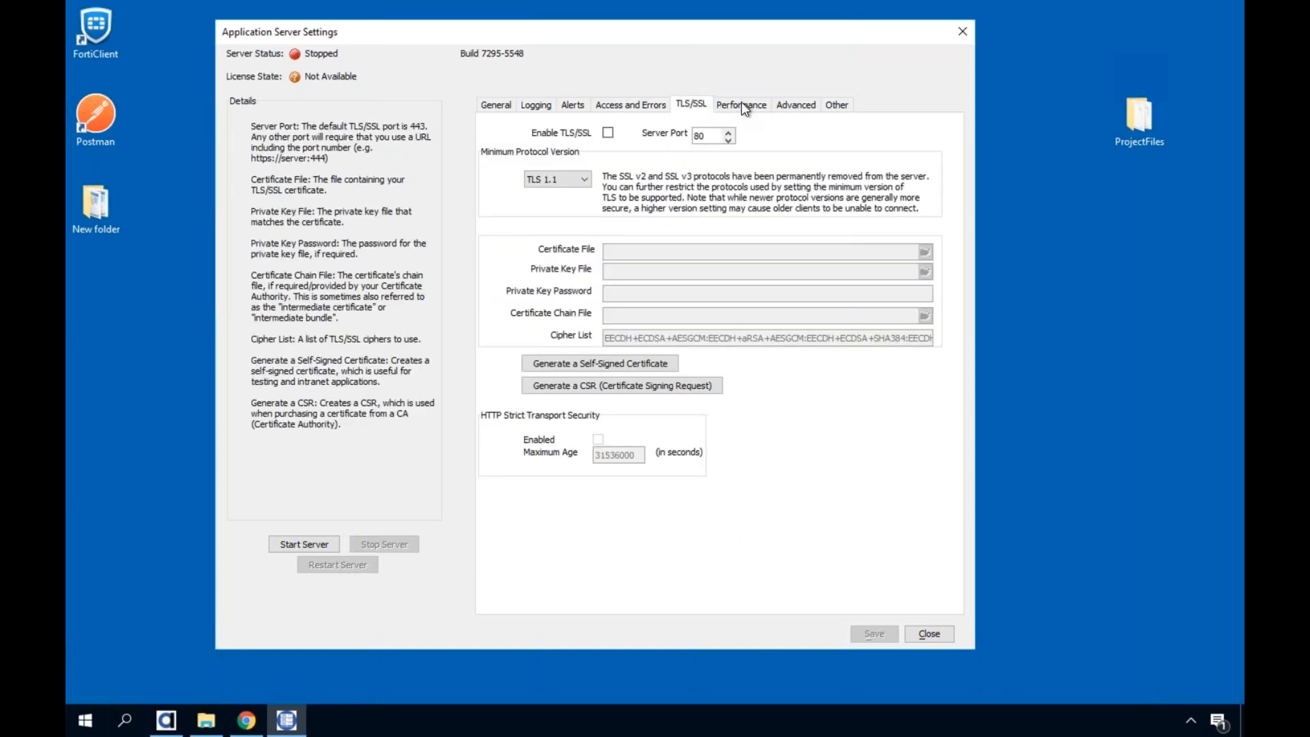
pyautogui.click(744, 109)
# Open the server's configuration folder from the Advanced settings and open ApplicationServerConfig in Notepad++, moving its window aside
pyautogui.click(797, 102)
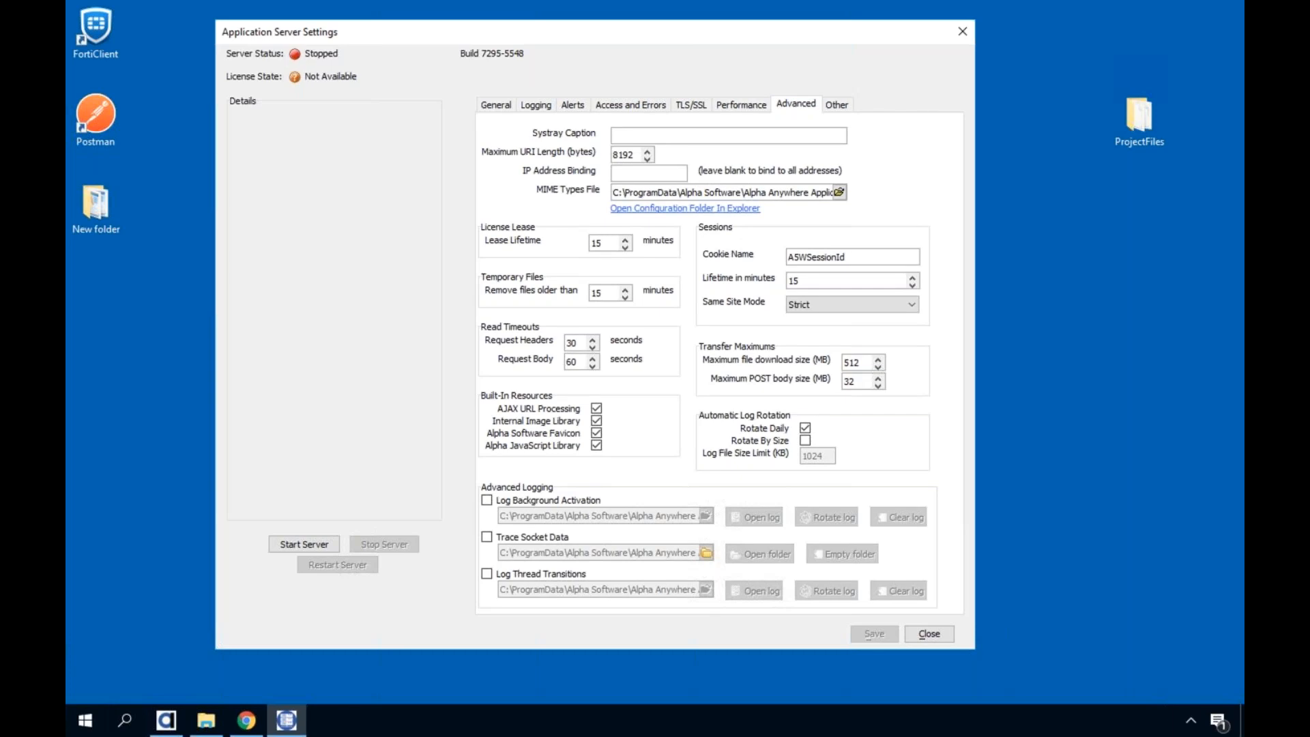
pyautogui.click(664, 210)
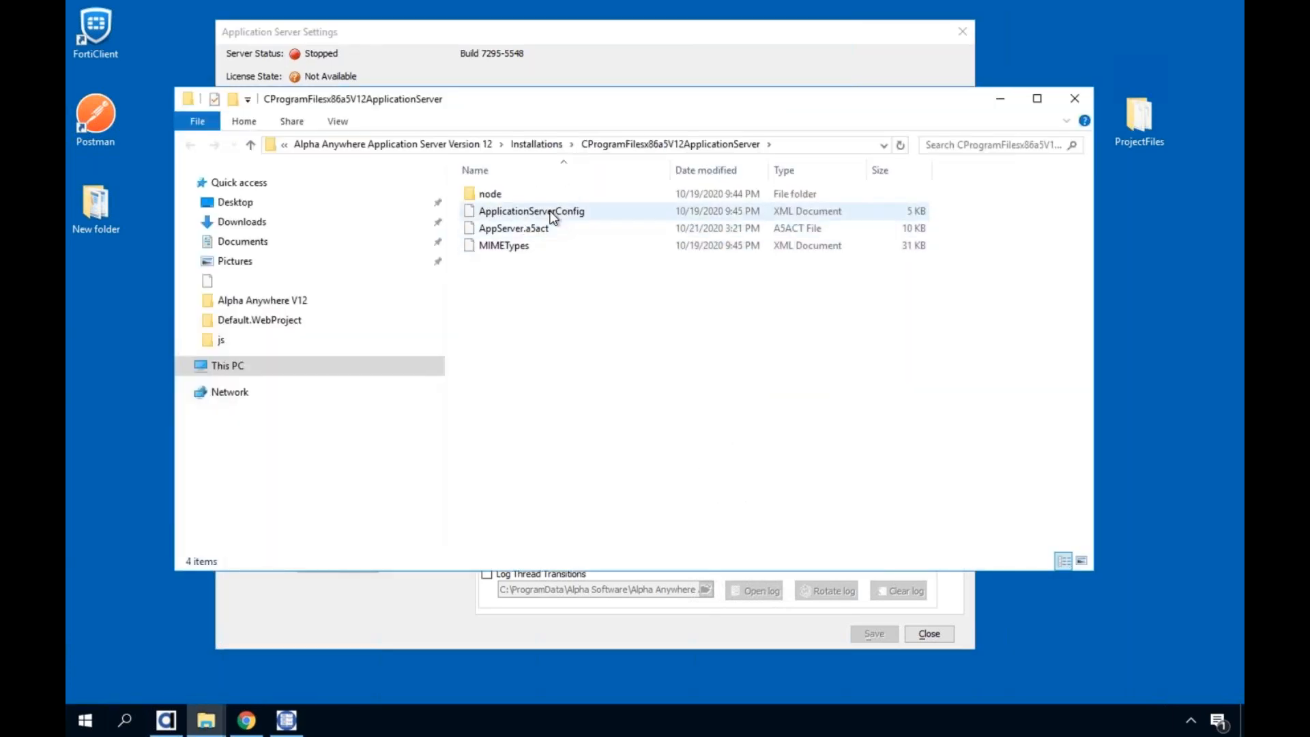
pyautogui.click(553, 217)
pyautogui.rightClick(553, 217)
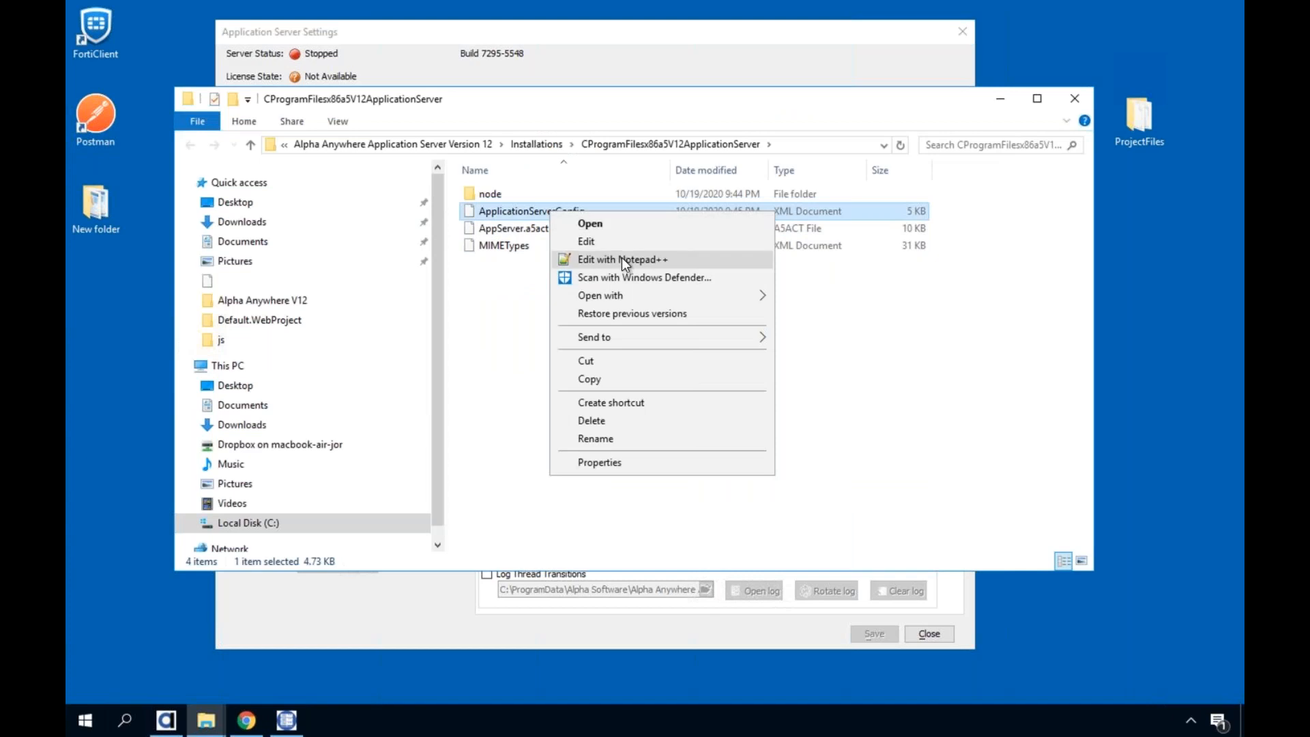
pyautogui.click(620, 256)
pyautogui.moveTo(500, 136); pyautogui.dragTo(807, 251)
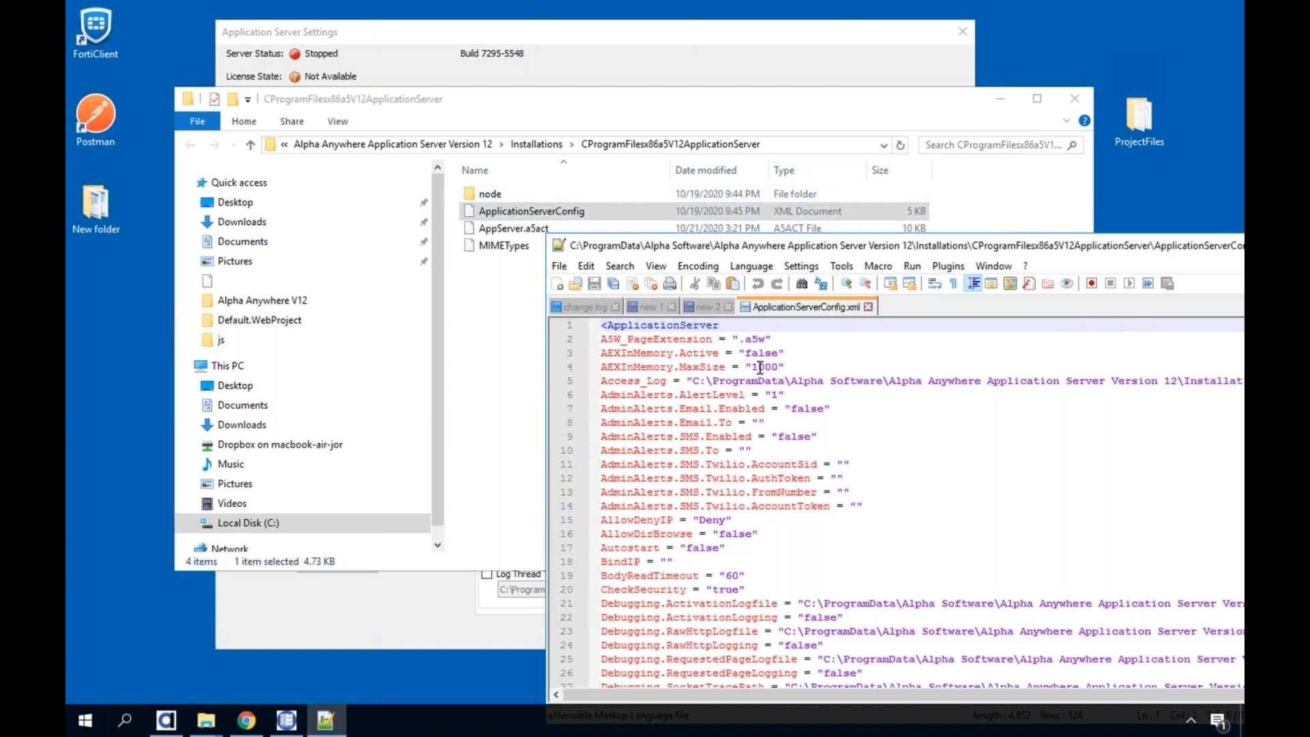
# Read through the server properties in ApplicationServerConfig.xml, close Notepad++, and reposition the configuration folder window
pyautogui.scroll(-7, 719, 565)
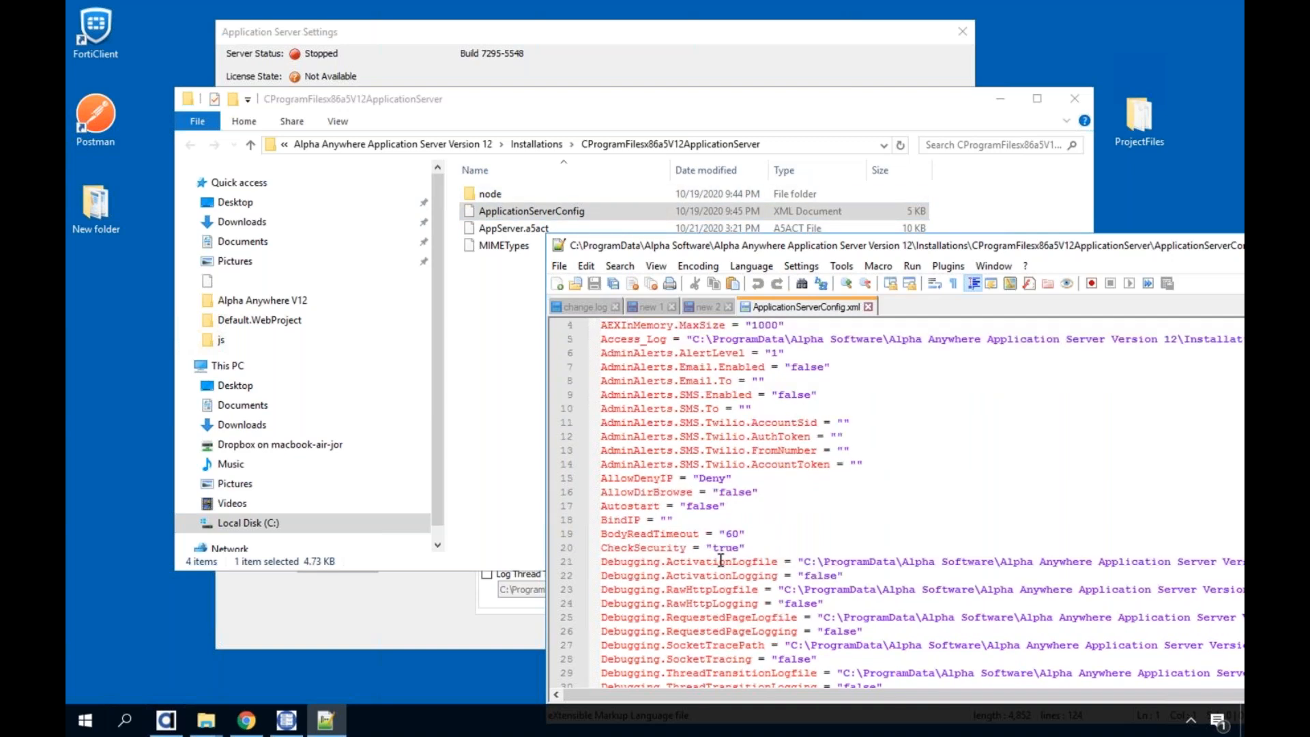
pyautogui.scroll(-5, 711, 522)
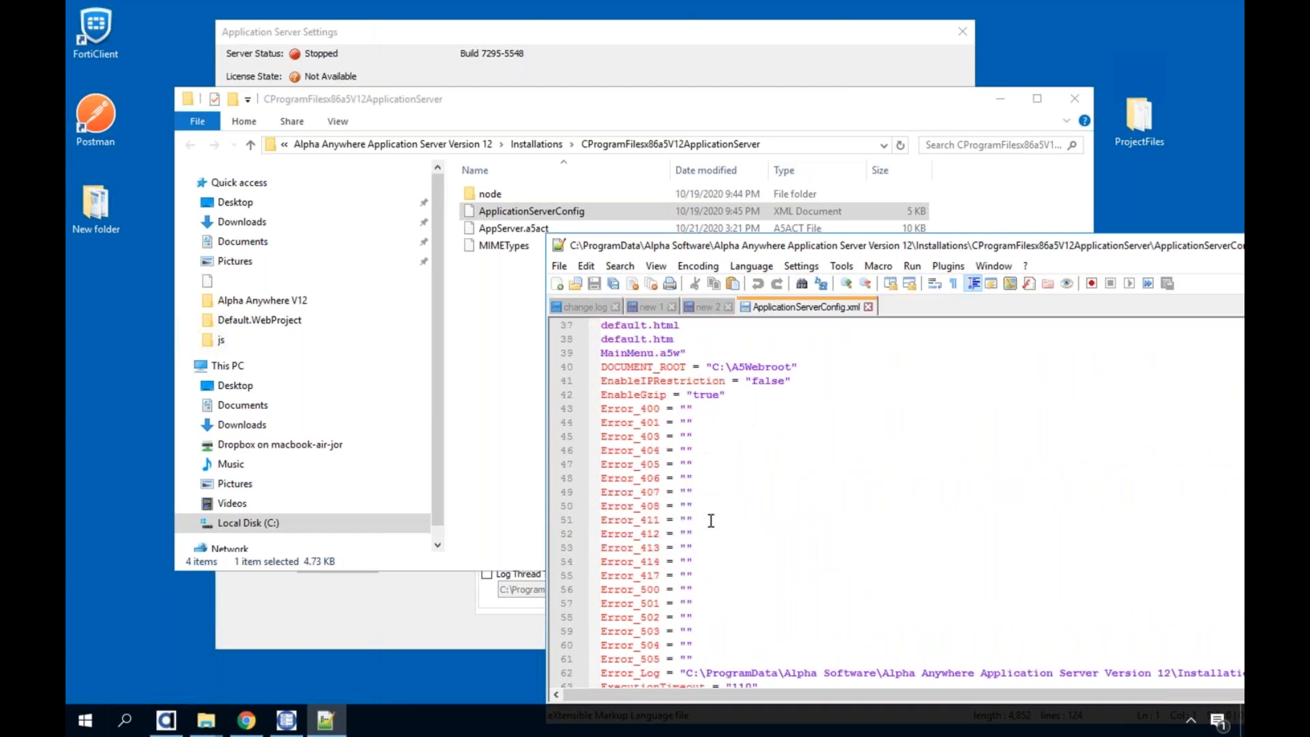
pyautogui.scroll(-6, 711, 522)
pyautogui.scroll(-2, 730, 515)
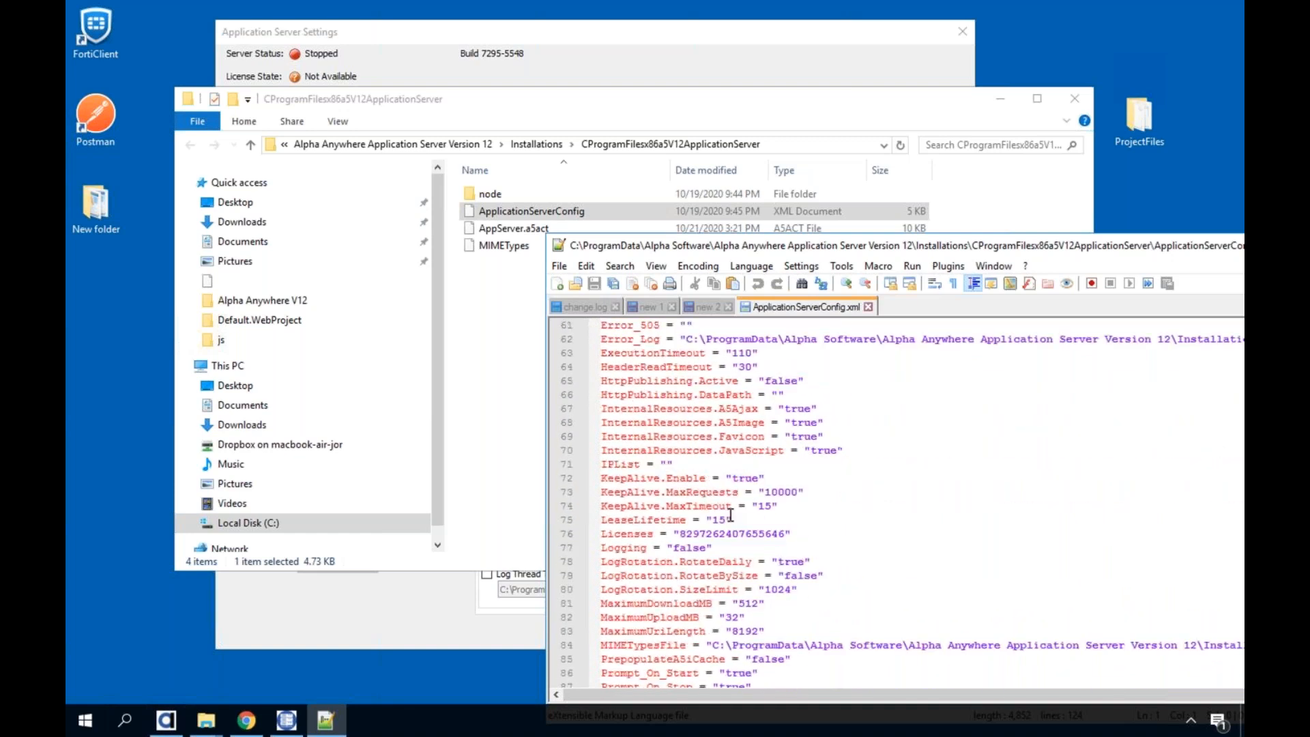
pyautogui.scroll(-2, 731, 515)
pyautogui.scroll(2, 730, 508)
pyautogui.doubleClick(556, 240)
pyautogui.moveTo(548, 95); pyautogui.dragTo(551, 81)
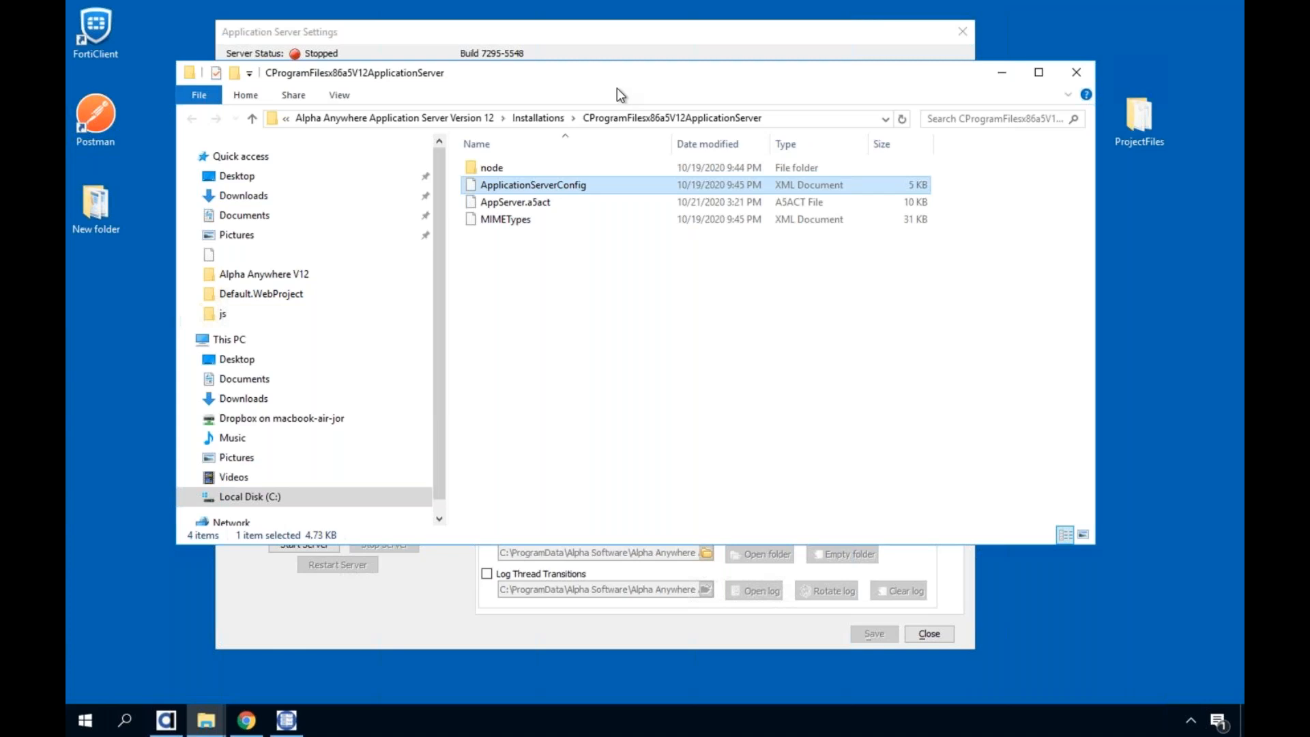
# Return to the Application Server's General settings and highlight the Document Root path
pyautogui.click(641, 54)
pyautogui.click(500, 101)
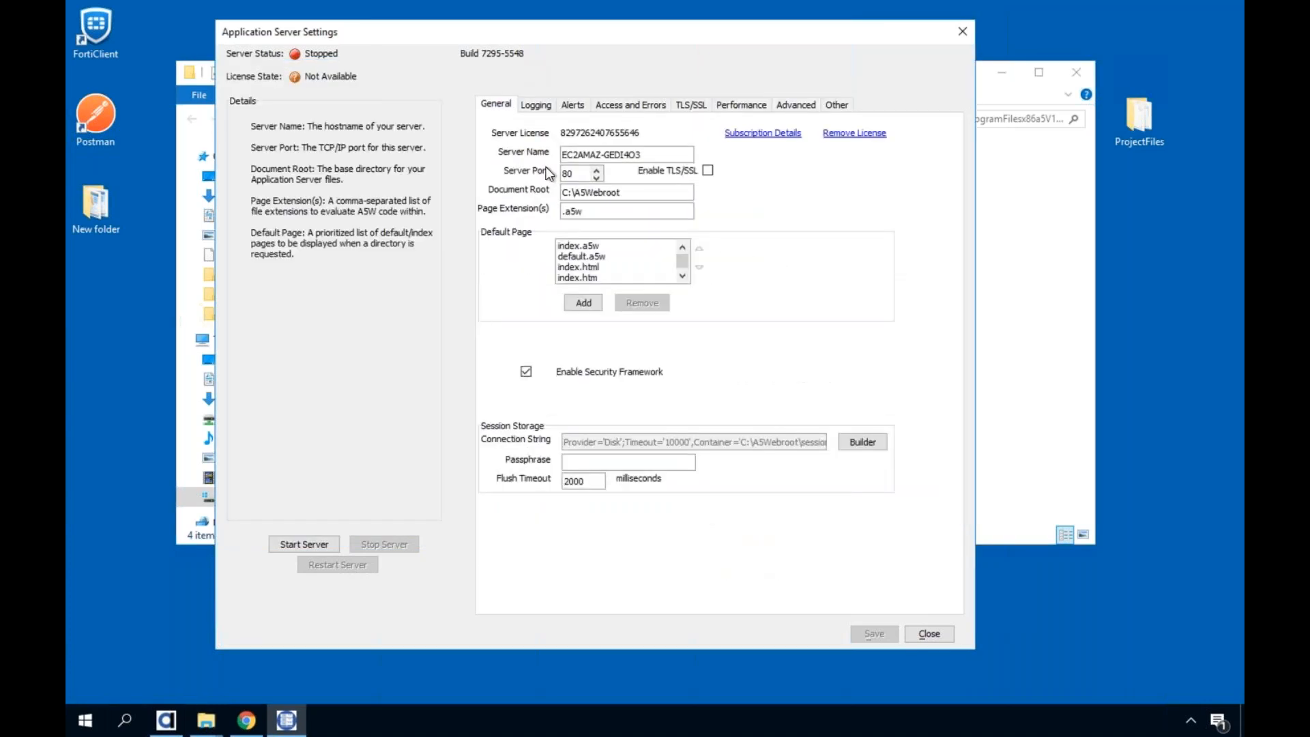
pyautogui.doubleClick(575, 192)
# Switch to Alpha Anywhere and show the Web Projects Control Panel
pyautogui.click(174, 686)
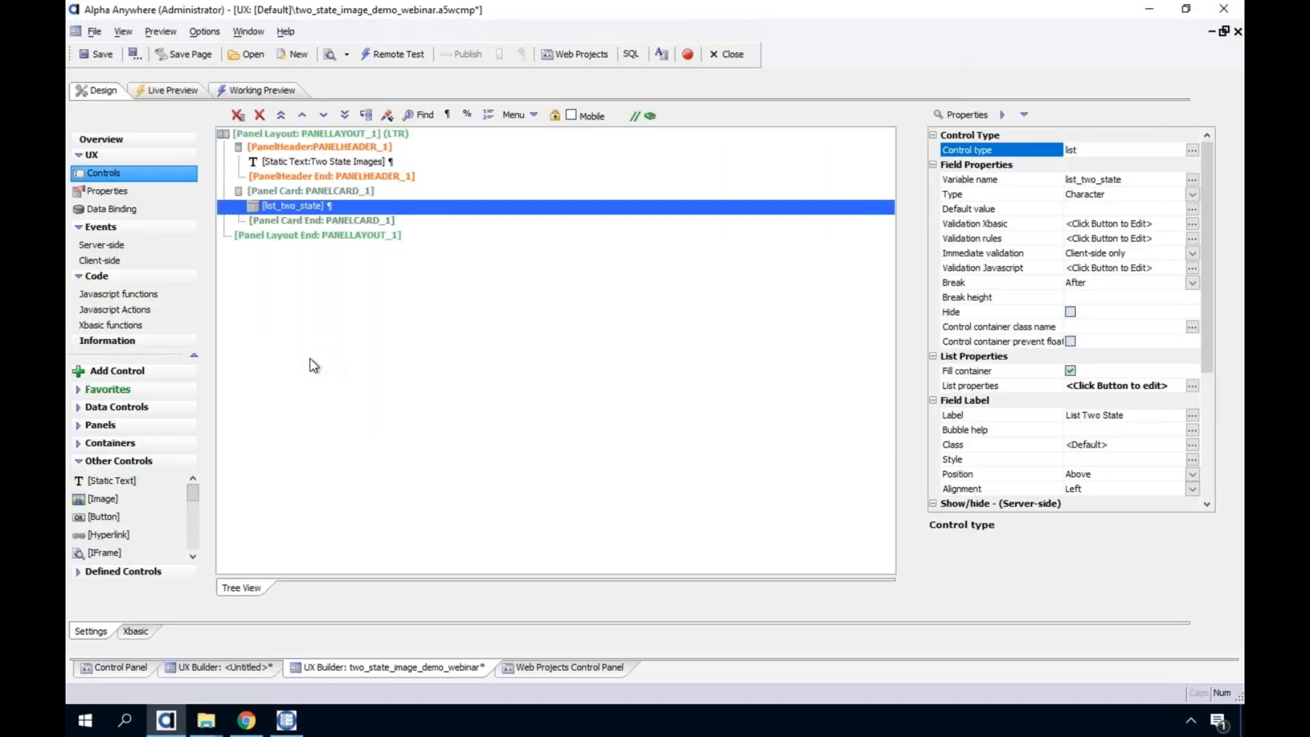
pyautogui.click(305, 368)
pyautogui.click(563, 667)
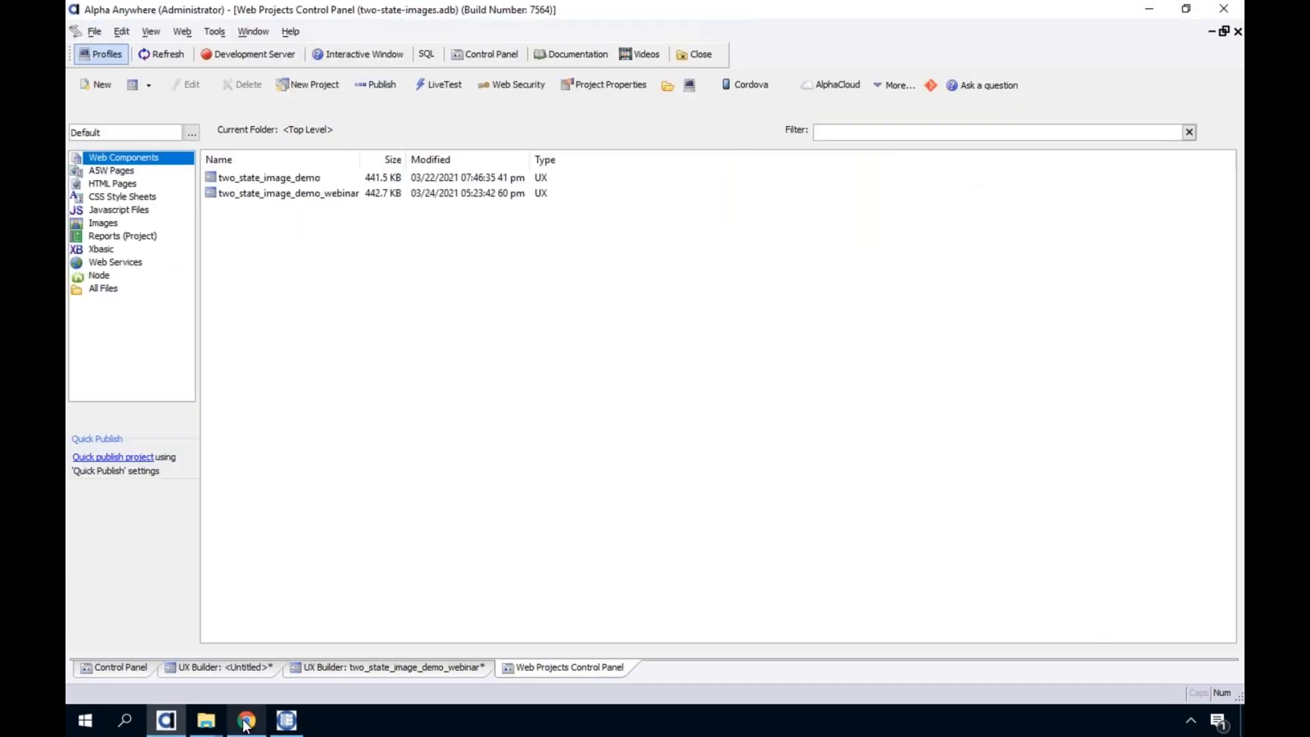
# Switch to Chrome, review the bookmarked Alpha Anywhere Pre-Release Notes, and go back to browse the release notes' video list
pyautogui.click(247, 719)
pyautogui.scroll(15, 269, 301)
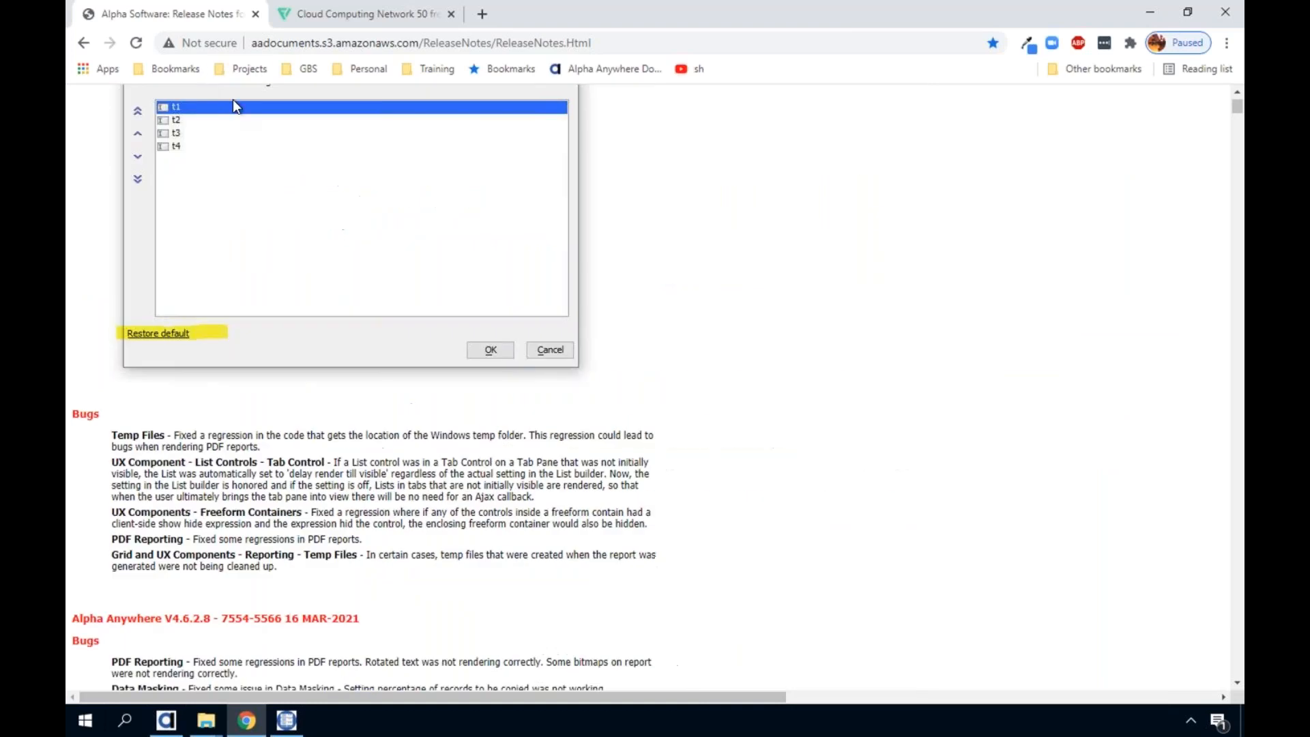
pyautogui.click(191, 70)
pyautogui.moveTo(242, 69)
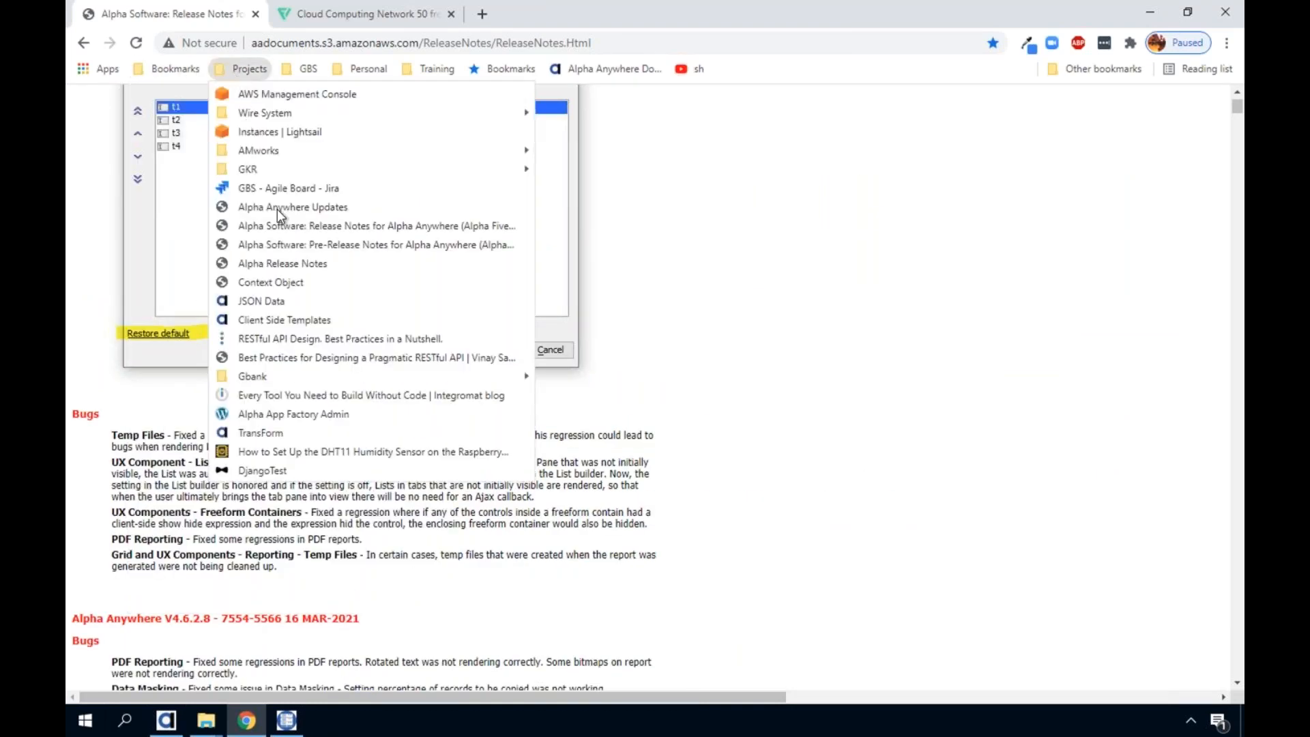
pyautogui.click(281, 243)
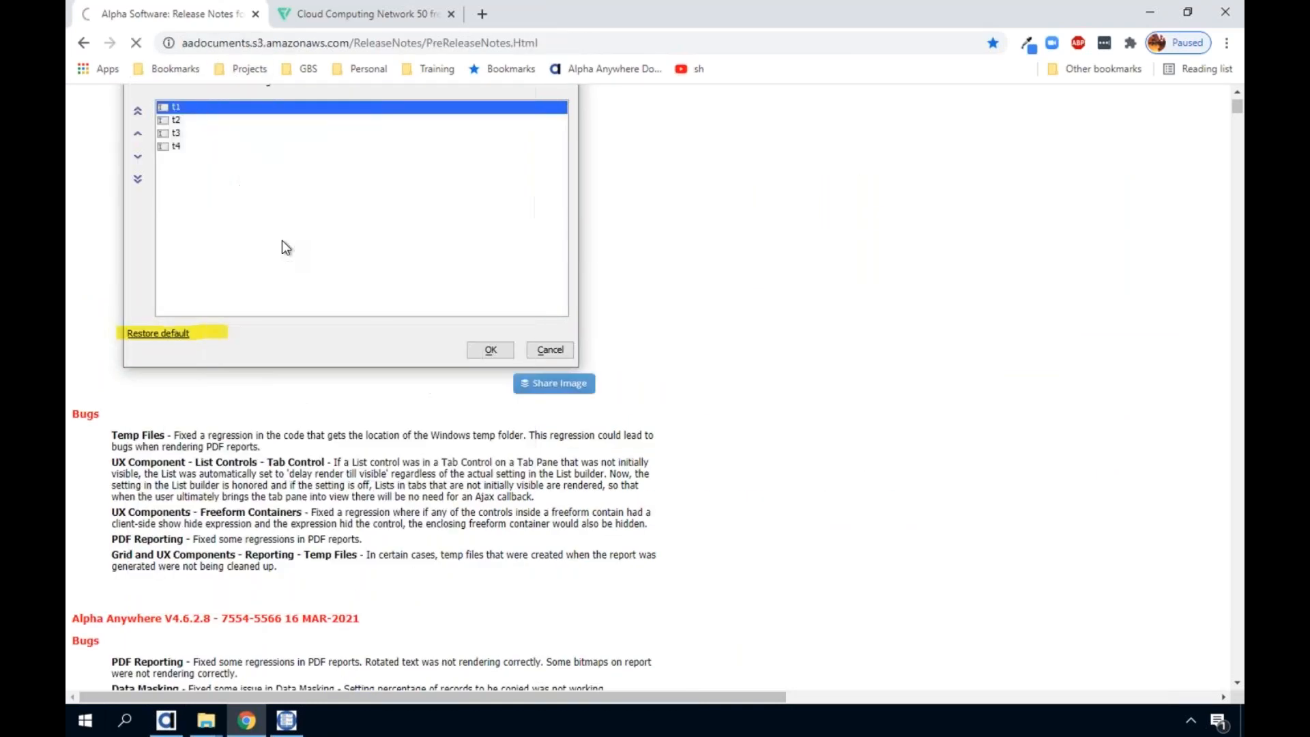
pyautogui.scroll(-3, 304, 366)
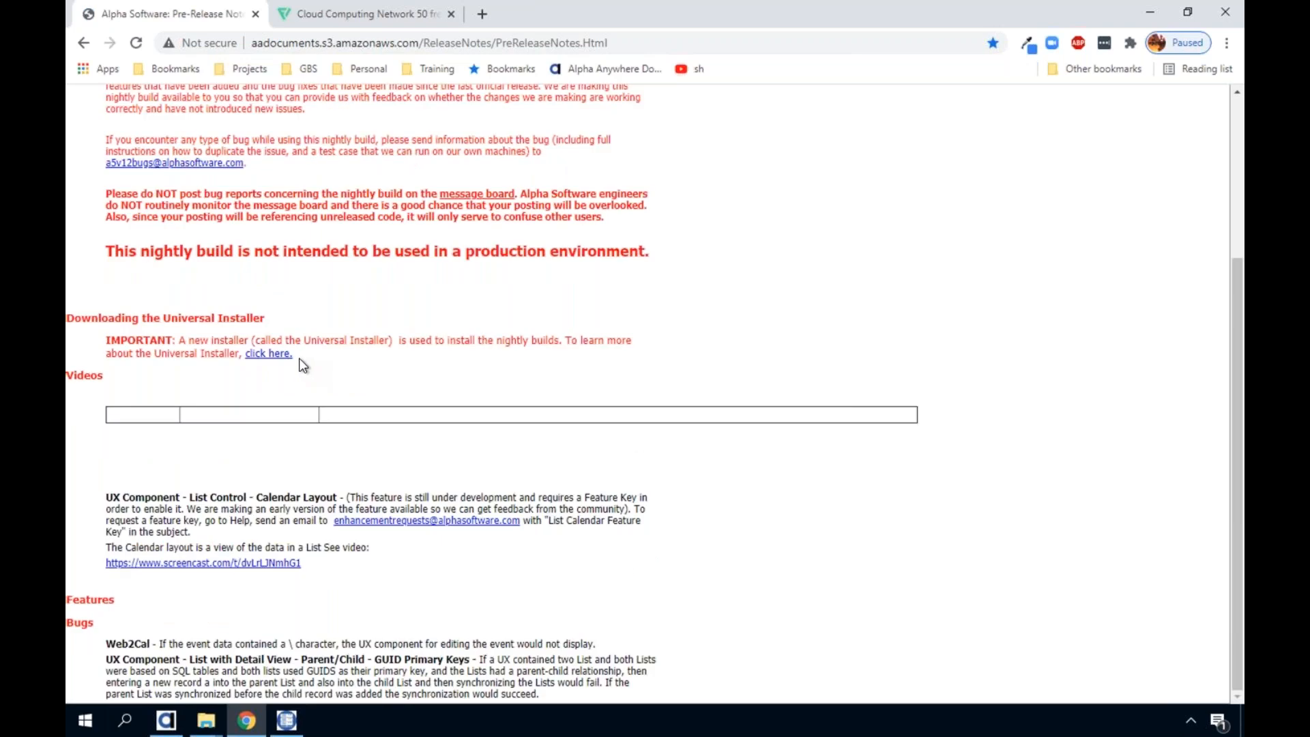
pyautogui.scroll(4, 299, 358)
pyautogui.scroll(-4, 236, 233)
pyautogui.click(86, 42)
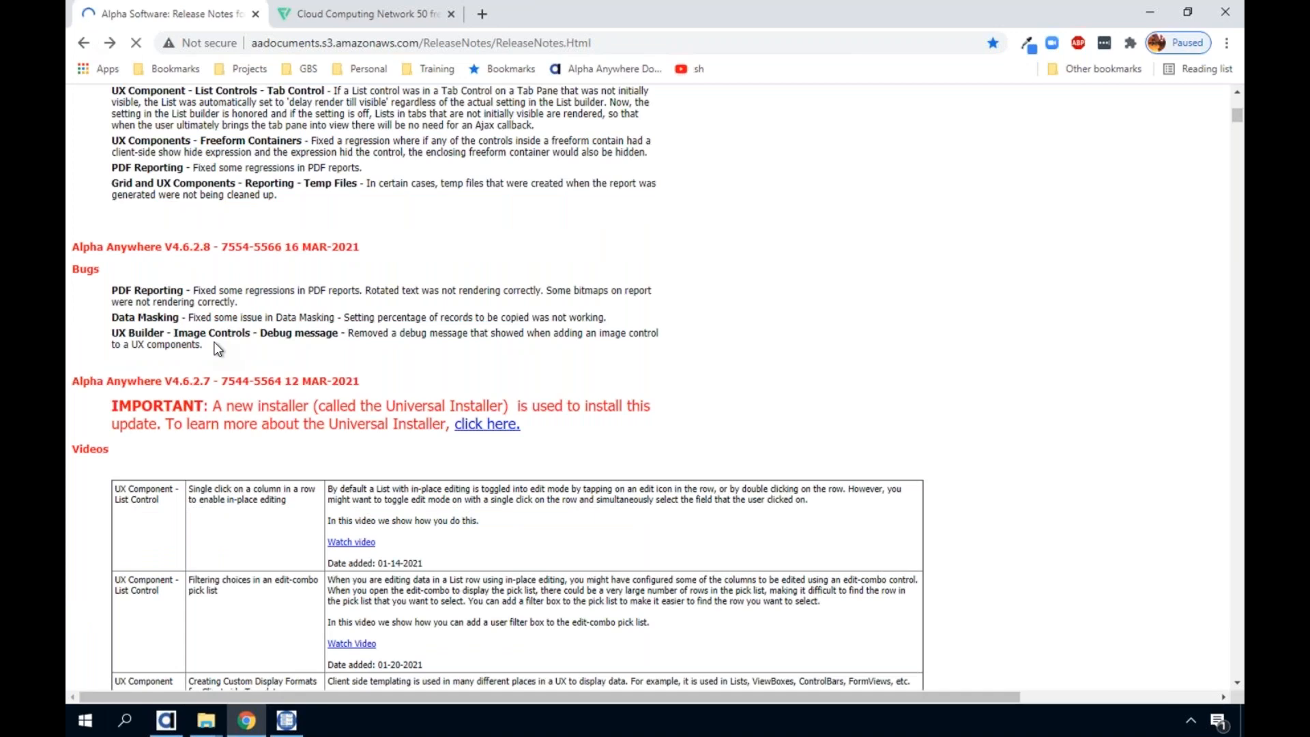
pyautogui.scroll(-6, 211, 341)
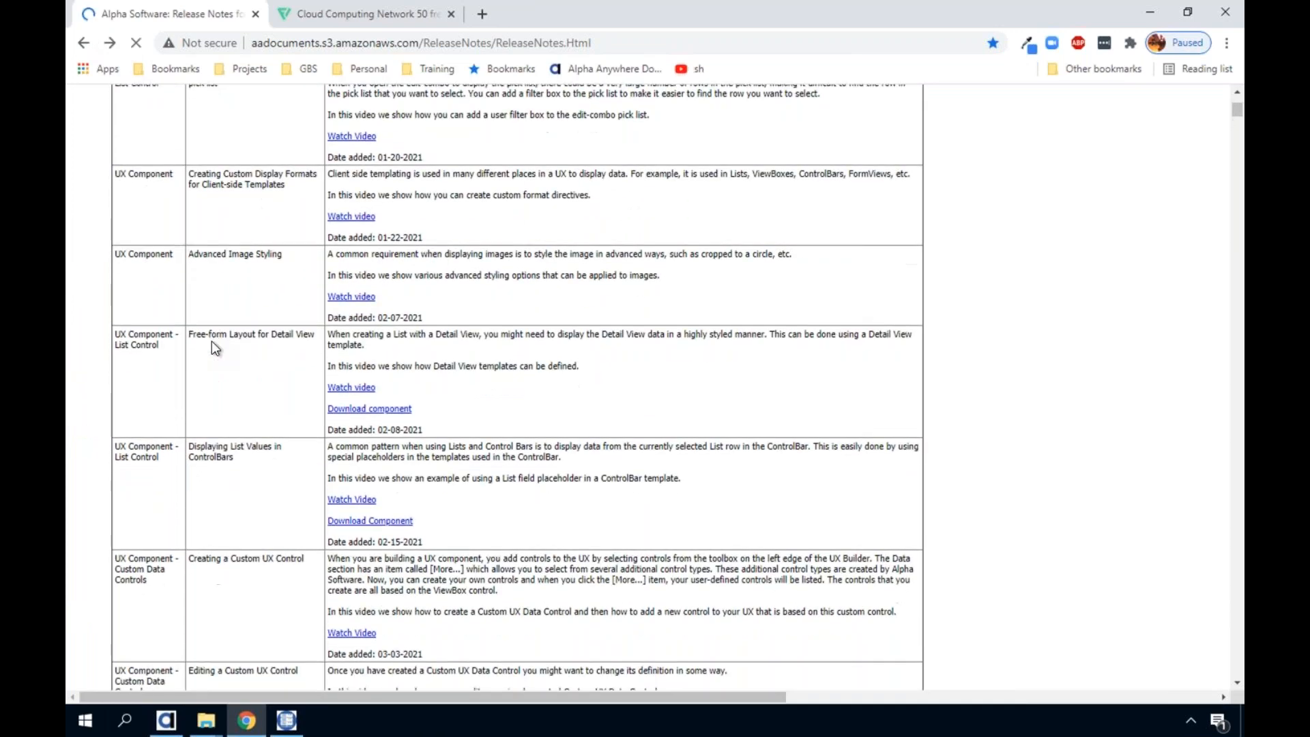
# Bring the Application Server Settings back to the front and close them
pyautogui.click(286, 719)
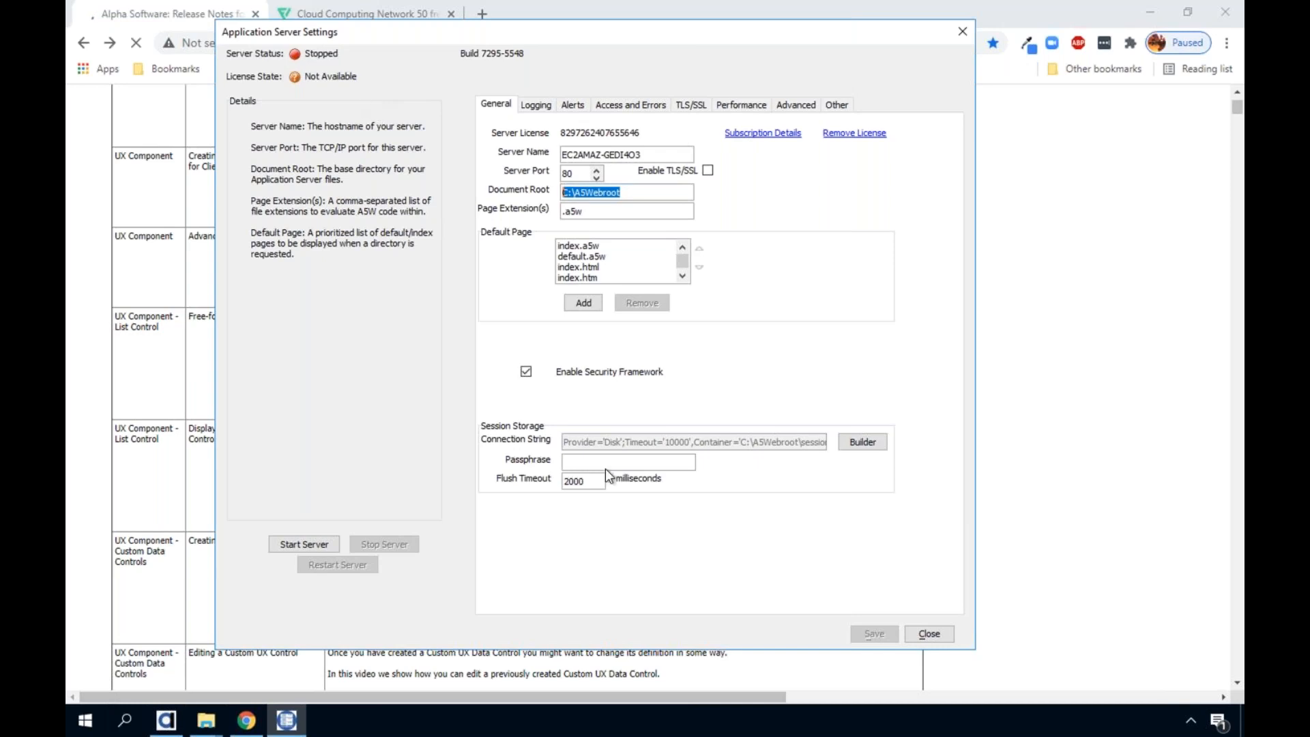
pyautogui.click(939, 637)
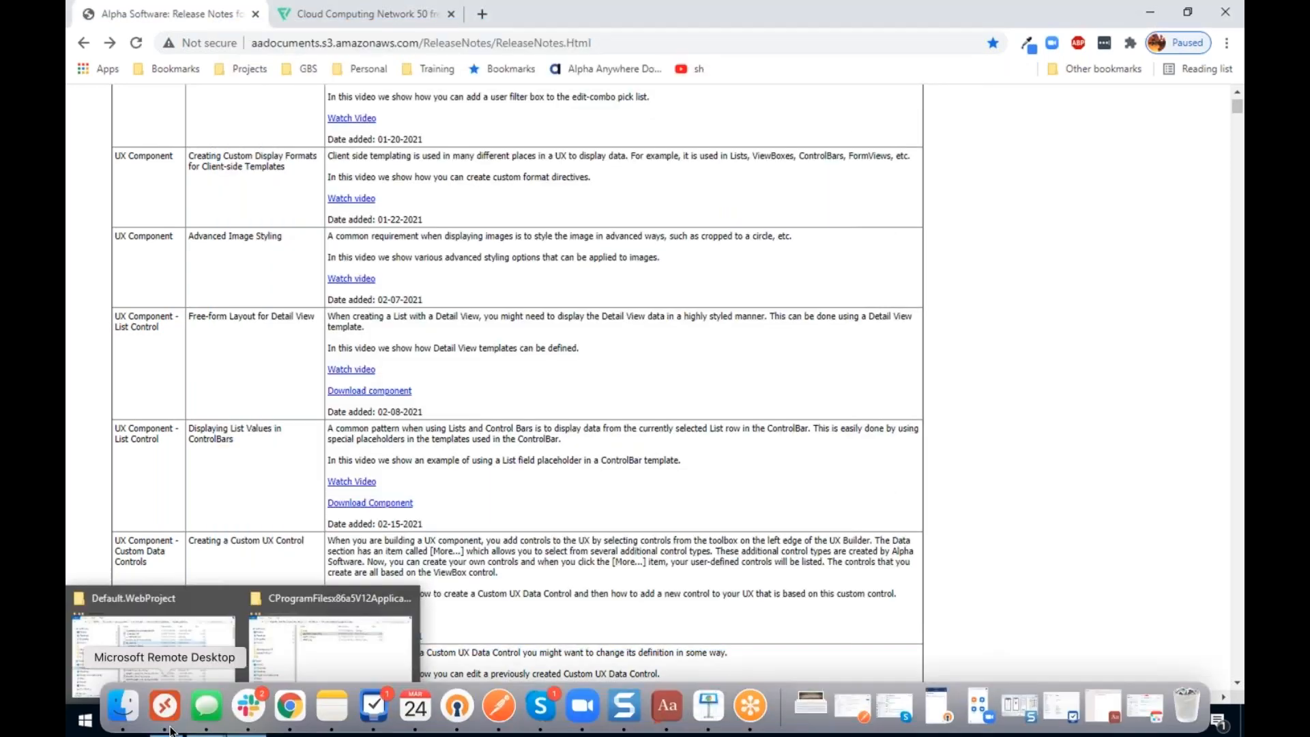
# Switch to Alpha Anywhere and show the Xbasic functions editor of the untitled UX component
pyautogui.click(167, 721)
pyautogui.click(234, 668)
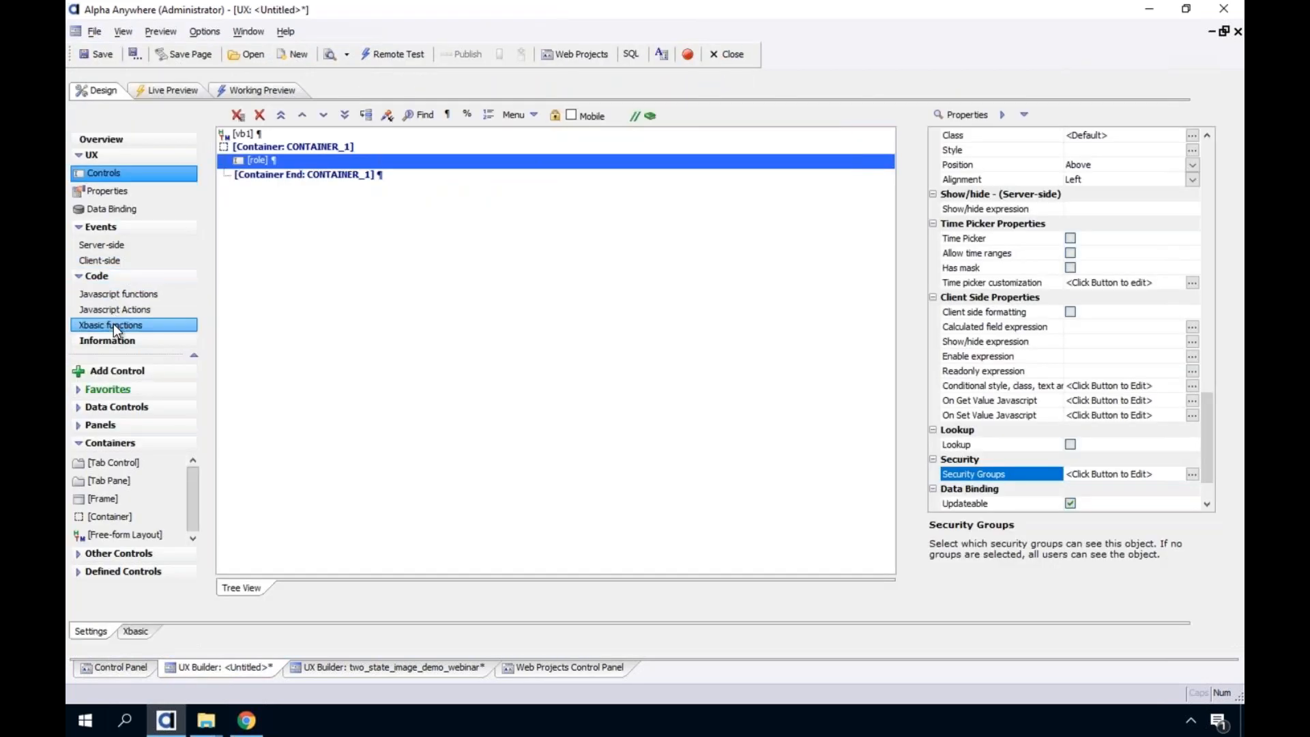
pyautogui.click(113, 326)
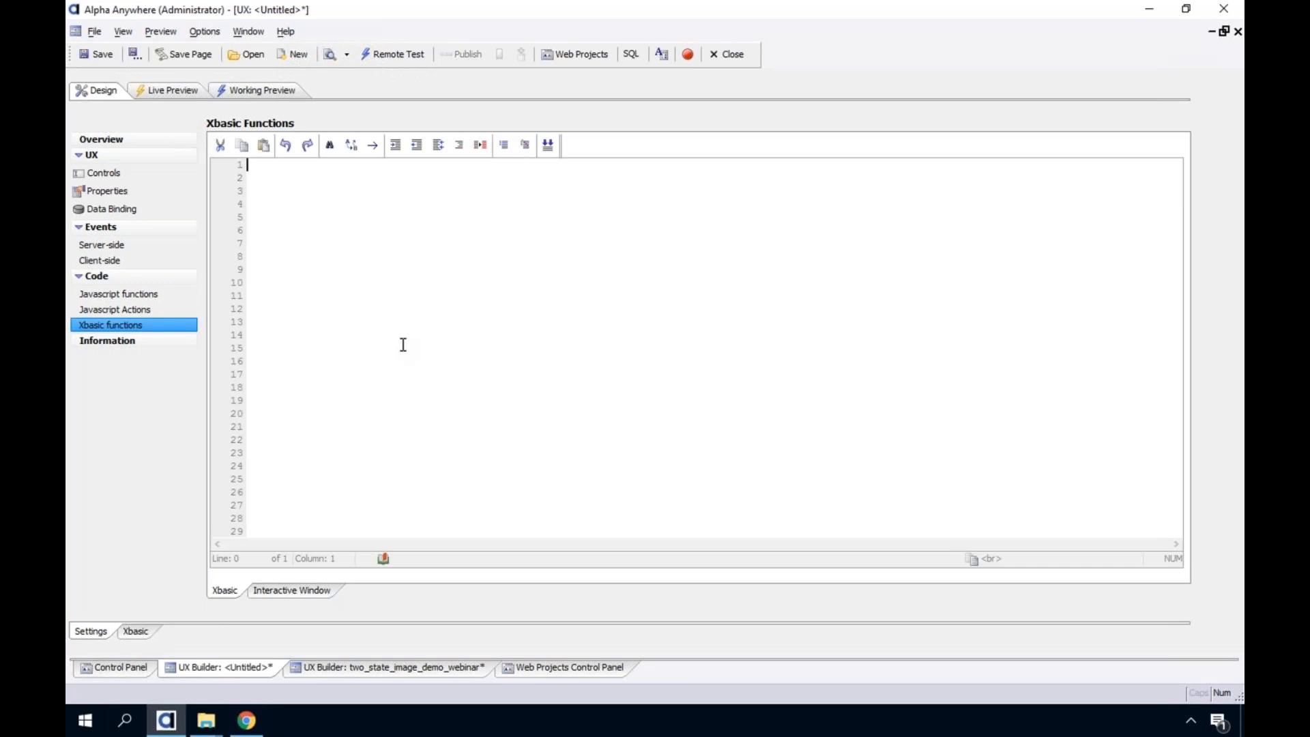
# Switch to Chrome and search Google for "web back end language chart" in a new tab
pyautogui.click(247, 720)
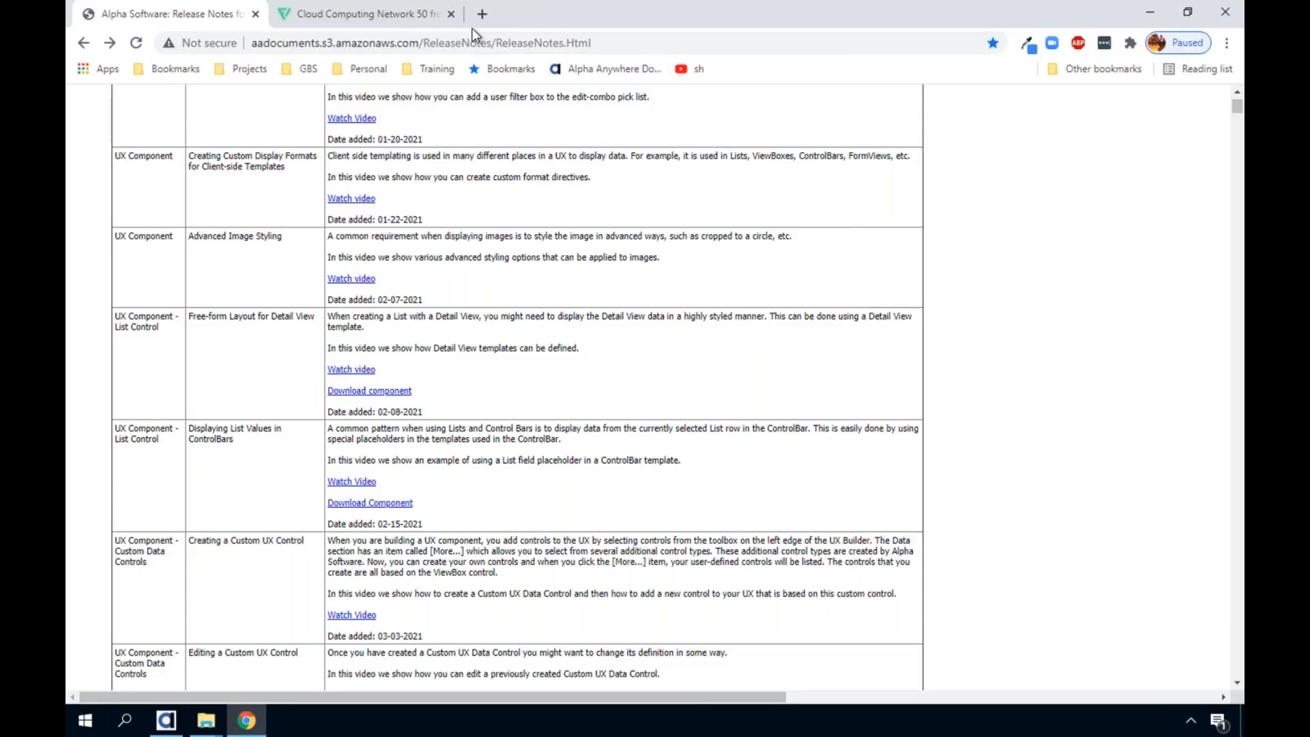
pyautogui.click(483, 15)
pyautogui.write('web ')
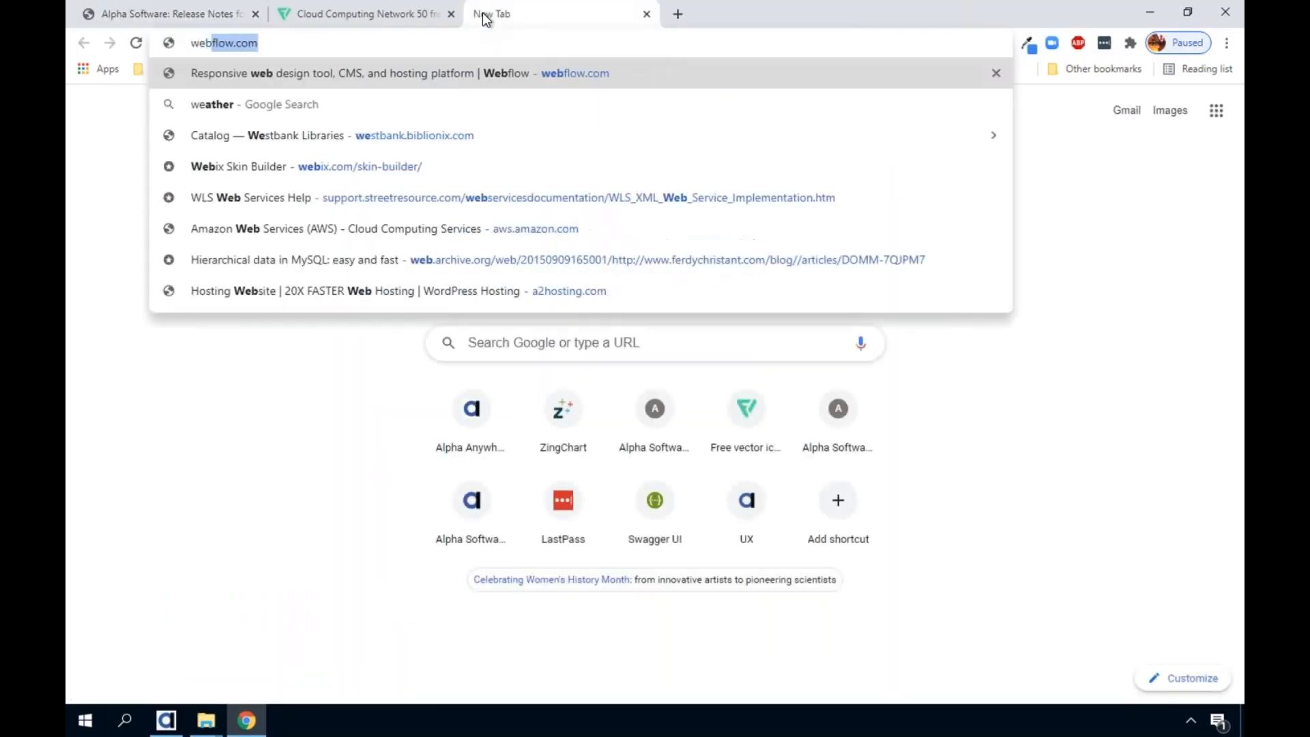
pyautogui.write('back end ')
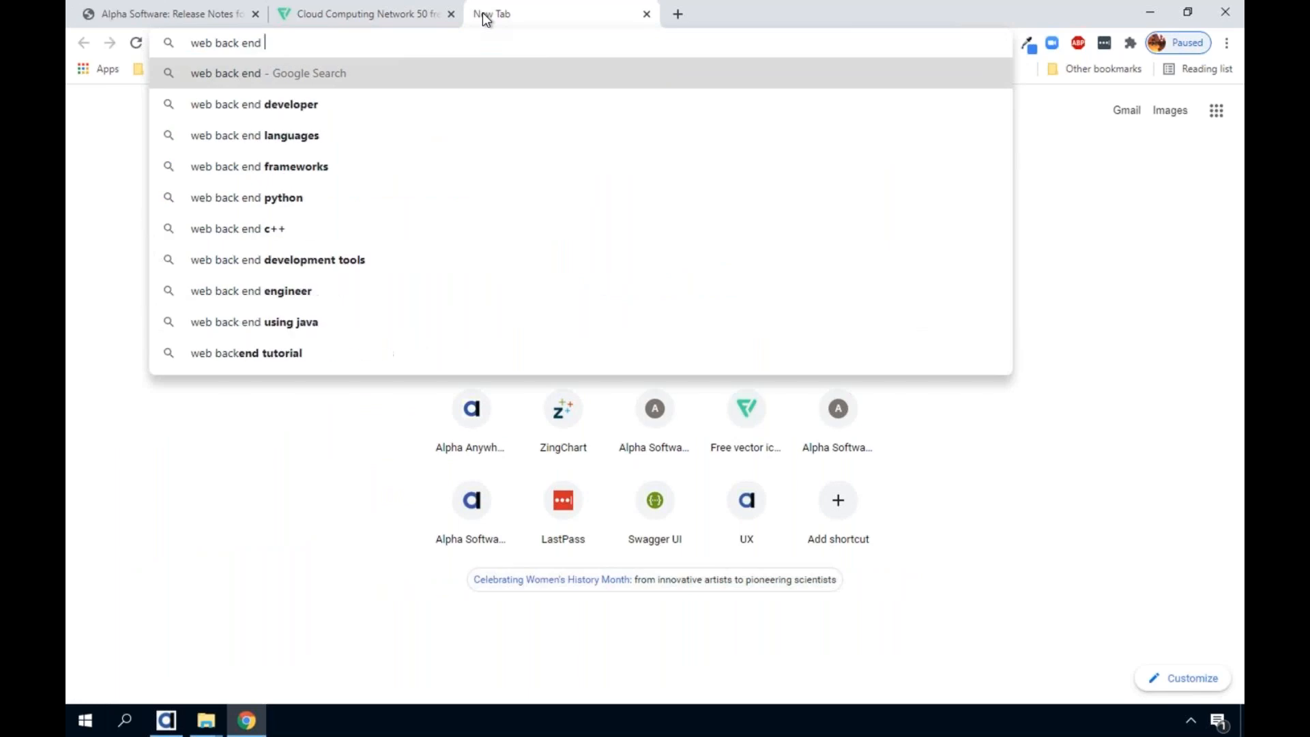
pyautogui.write('language chart')
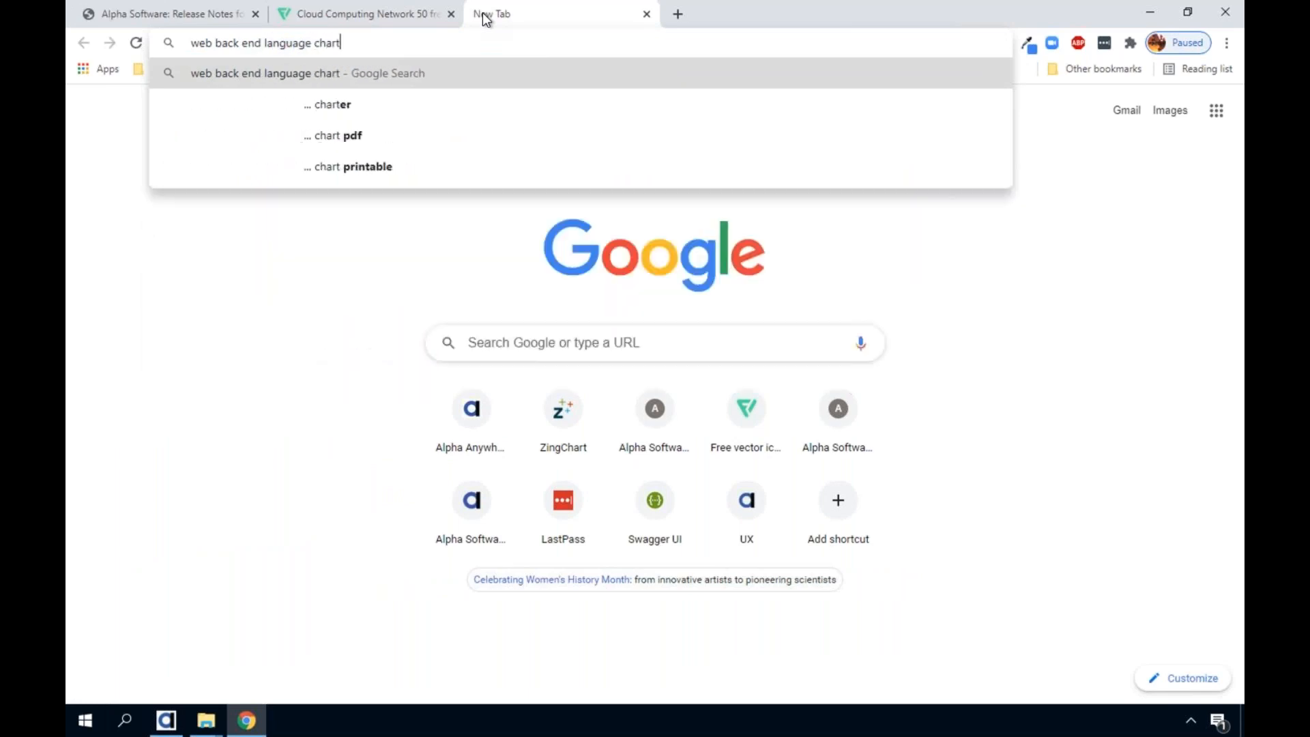
pyautogui.press('Return')
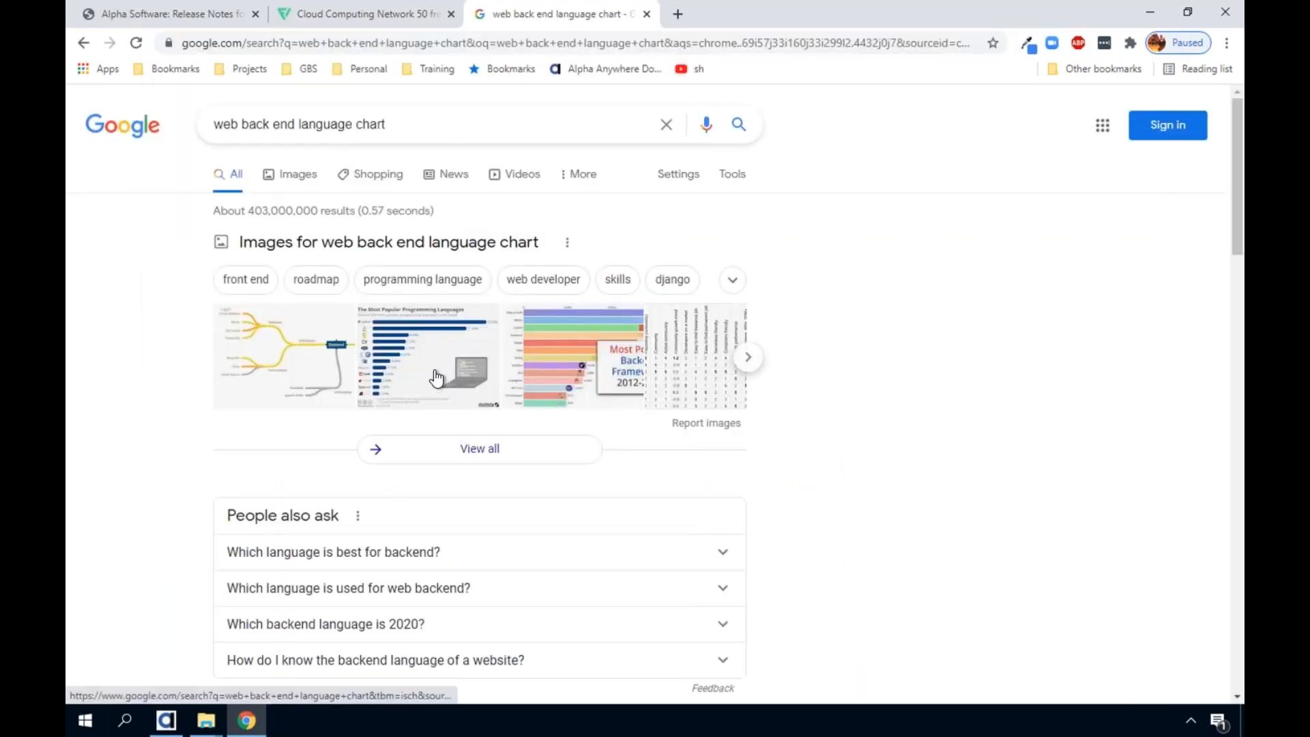
# Preview Statista's "The Most Popular Programming Languages" chart and browse the surrounding image results
pyautogui.click(428, 356)
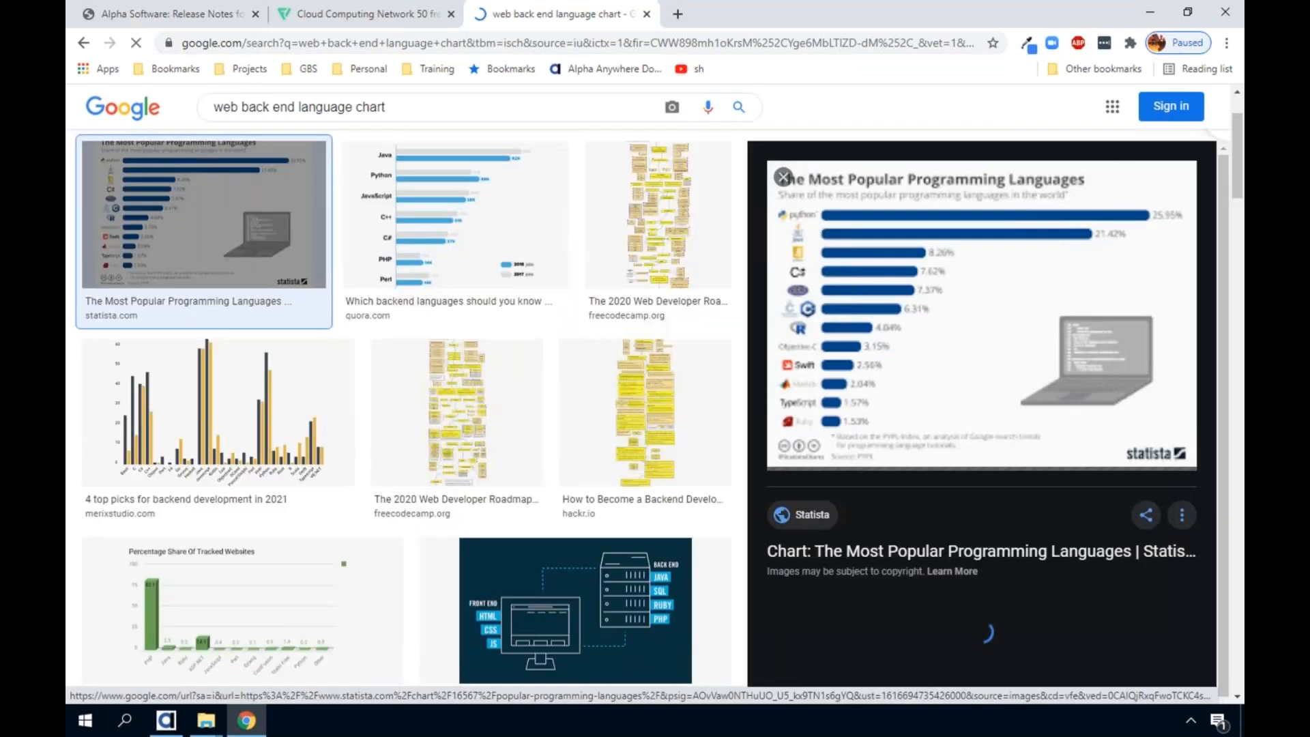
pyautogui.rightClick(246, 331)
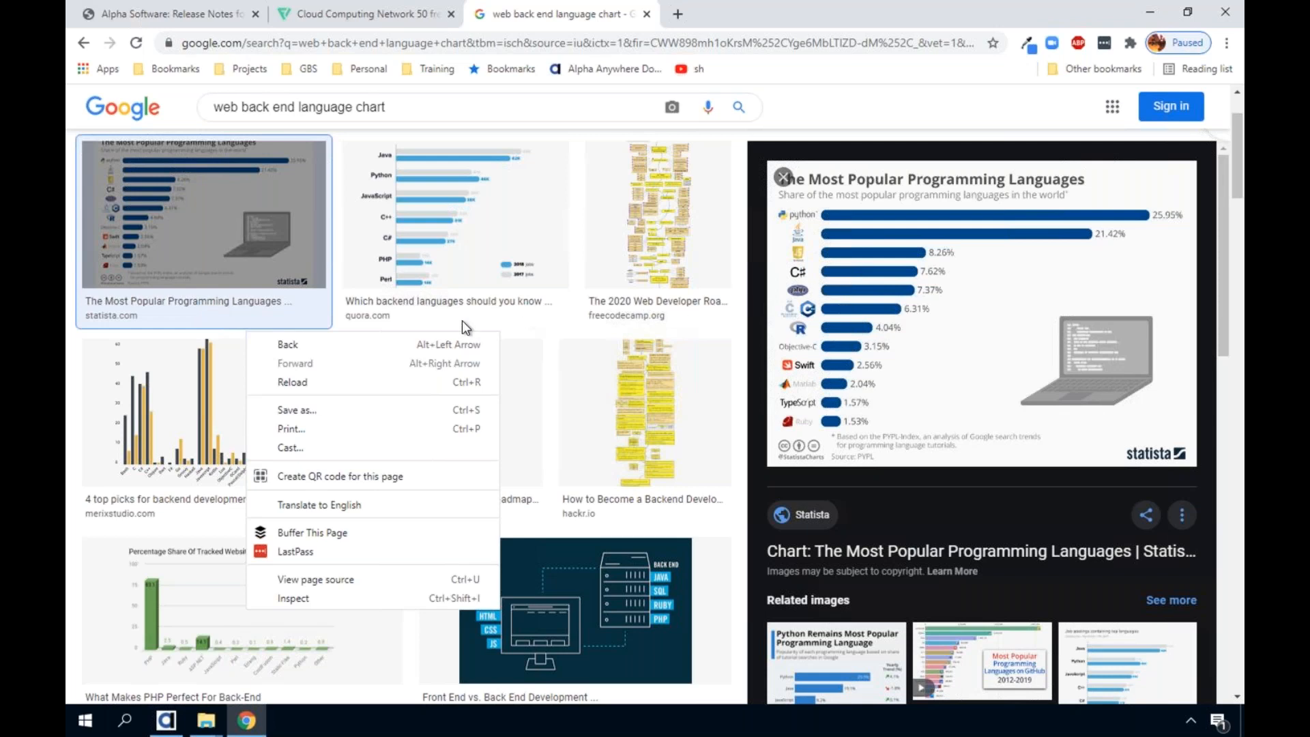
pyautogui.click(416, 325)
pyautogui.scroll(-2, 416, 325)
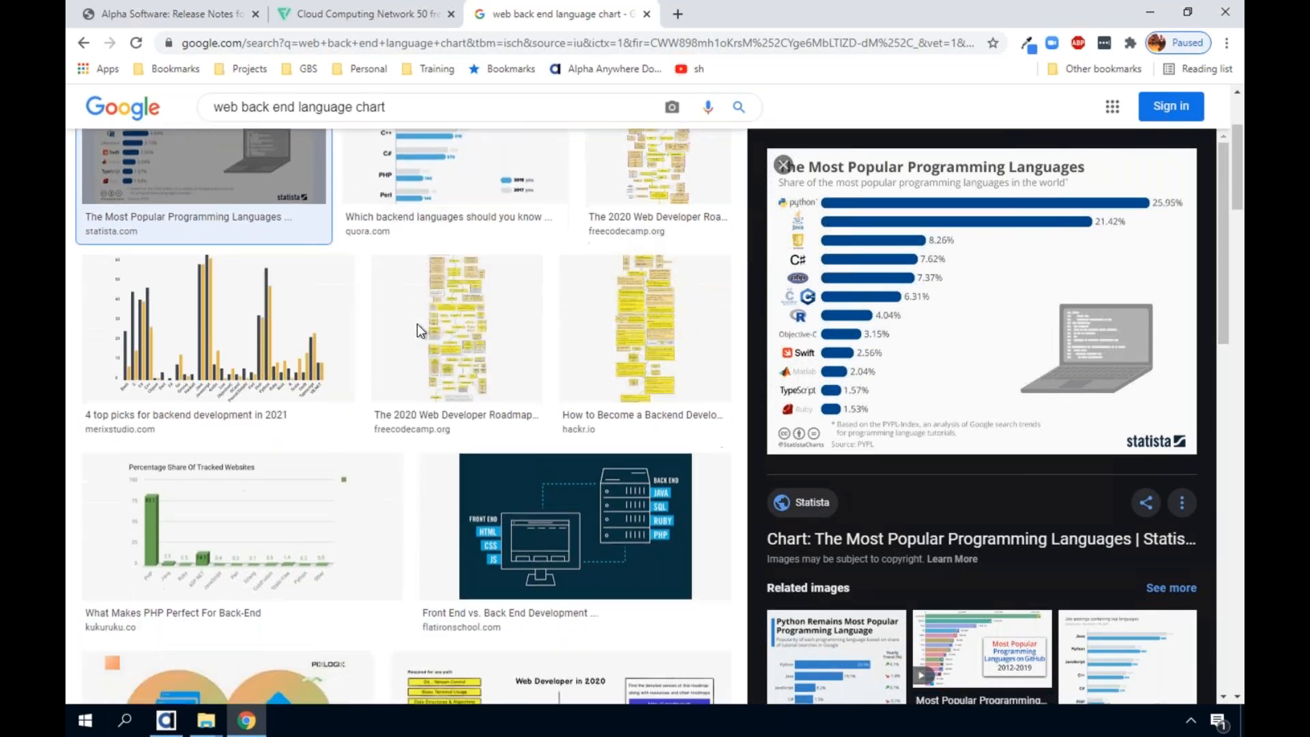
# Preview the related "Most Popular Programming Languages on GitHub 2012-2019" image, open its YouTube page, and close that page
pyautogui.click(969, 662)
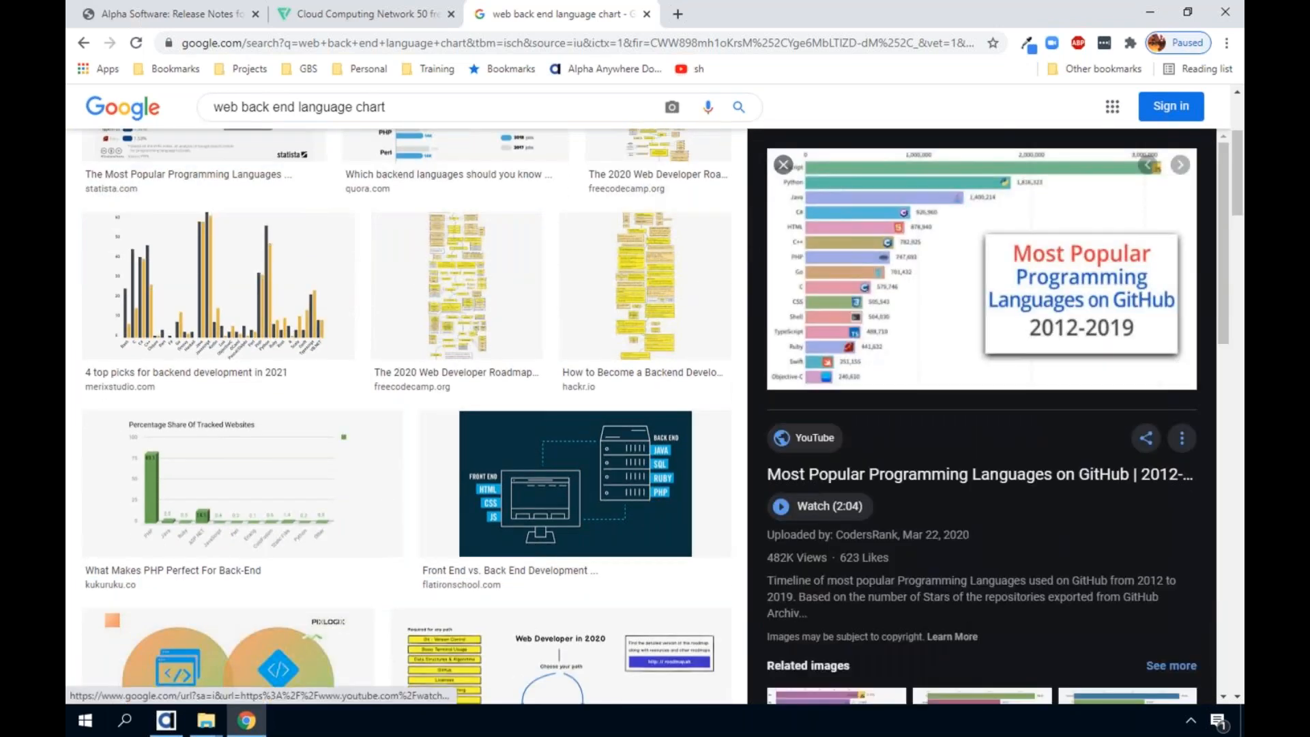
pyautogui.click(823, 181)
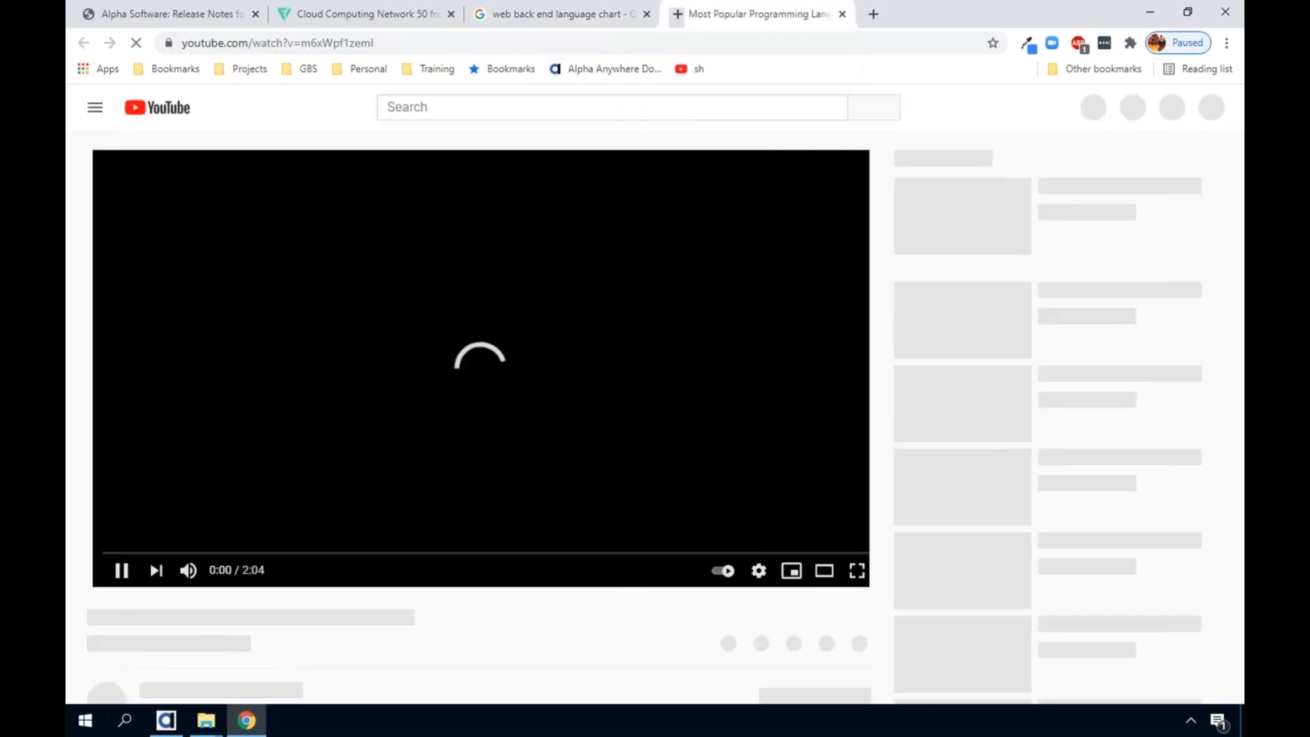
pyautogui.hotkey('ctrl', 'w')
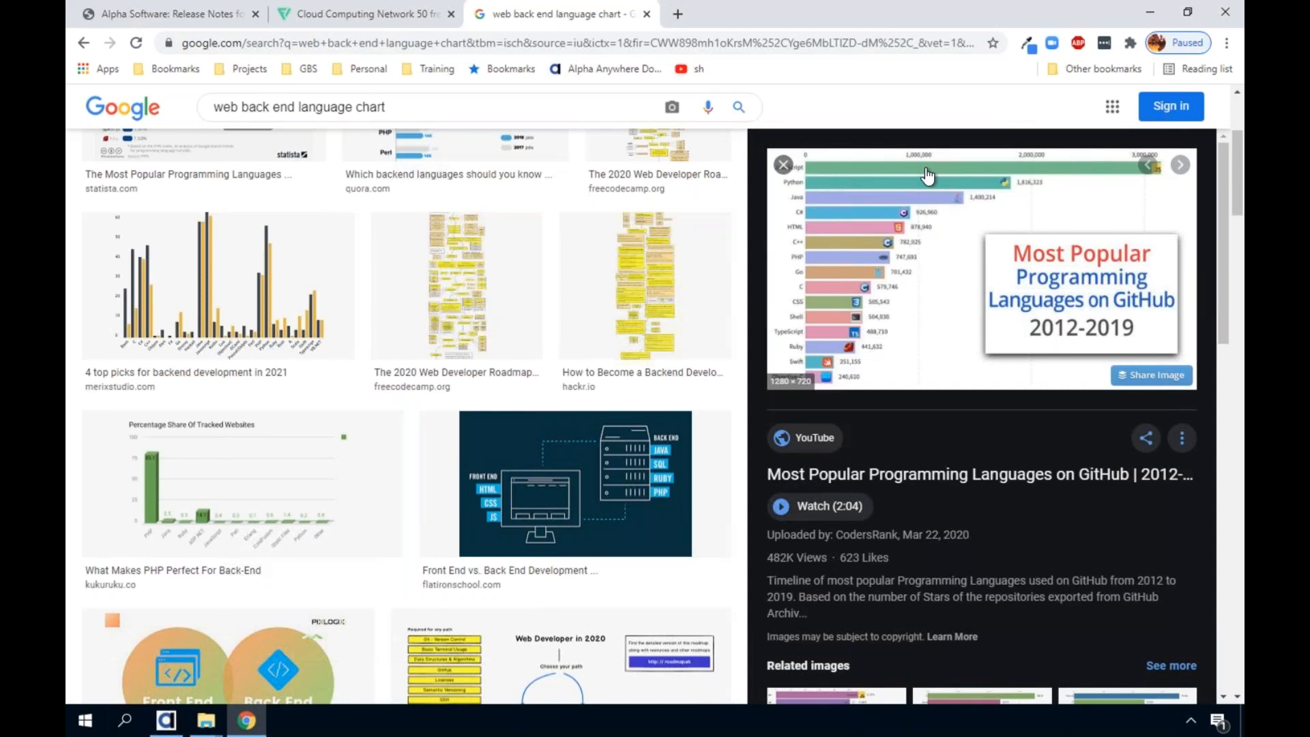